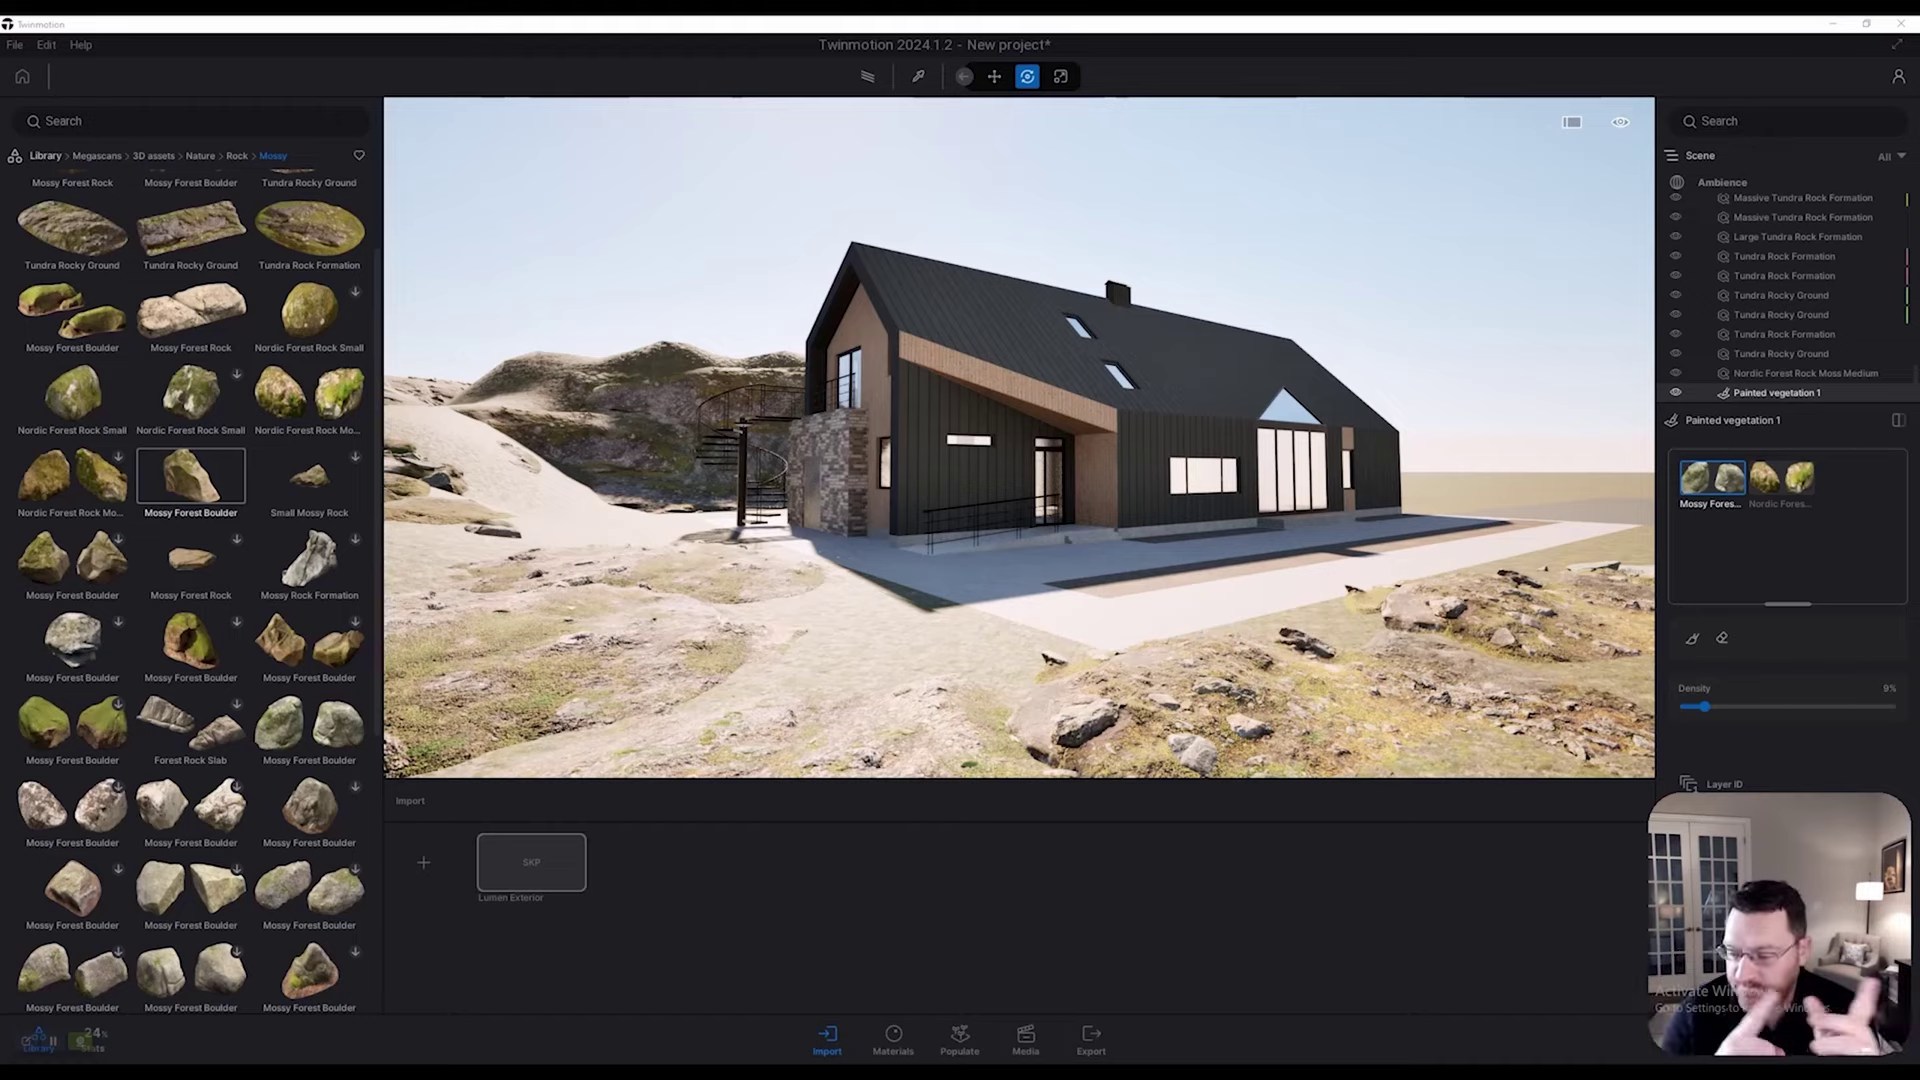
Step: Examine the massive rock formations on the hillside behind the house and the boulders around the site
{"action": "key", "text": "w"}
{"action": "right_click_drag", "start_coordinate": [1020, 437], "coordinate": [730, 448]}
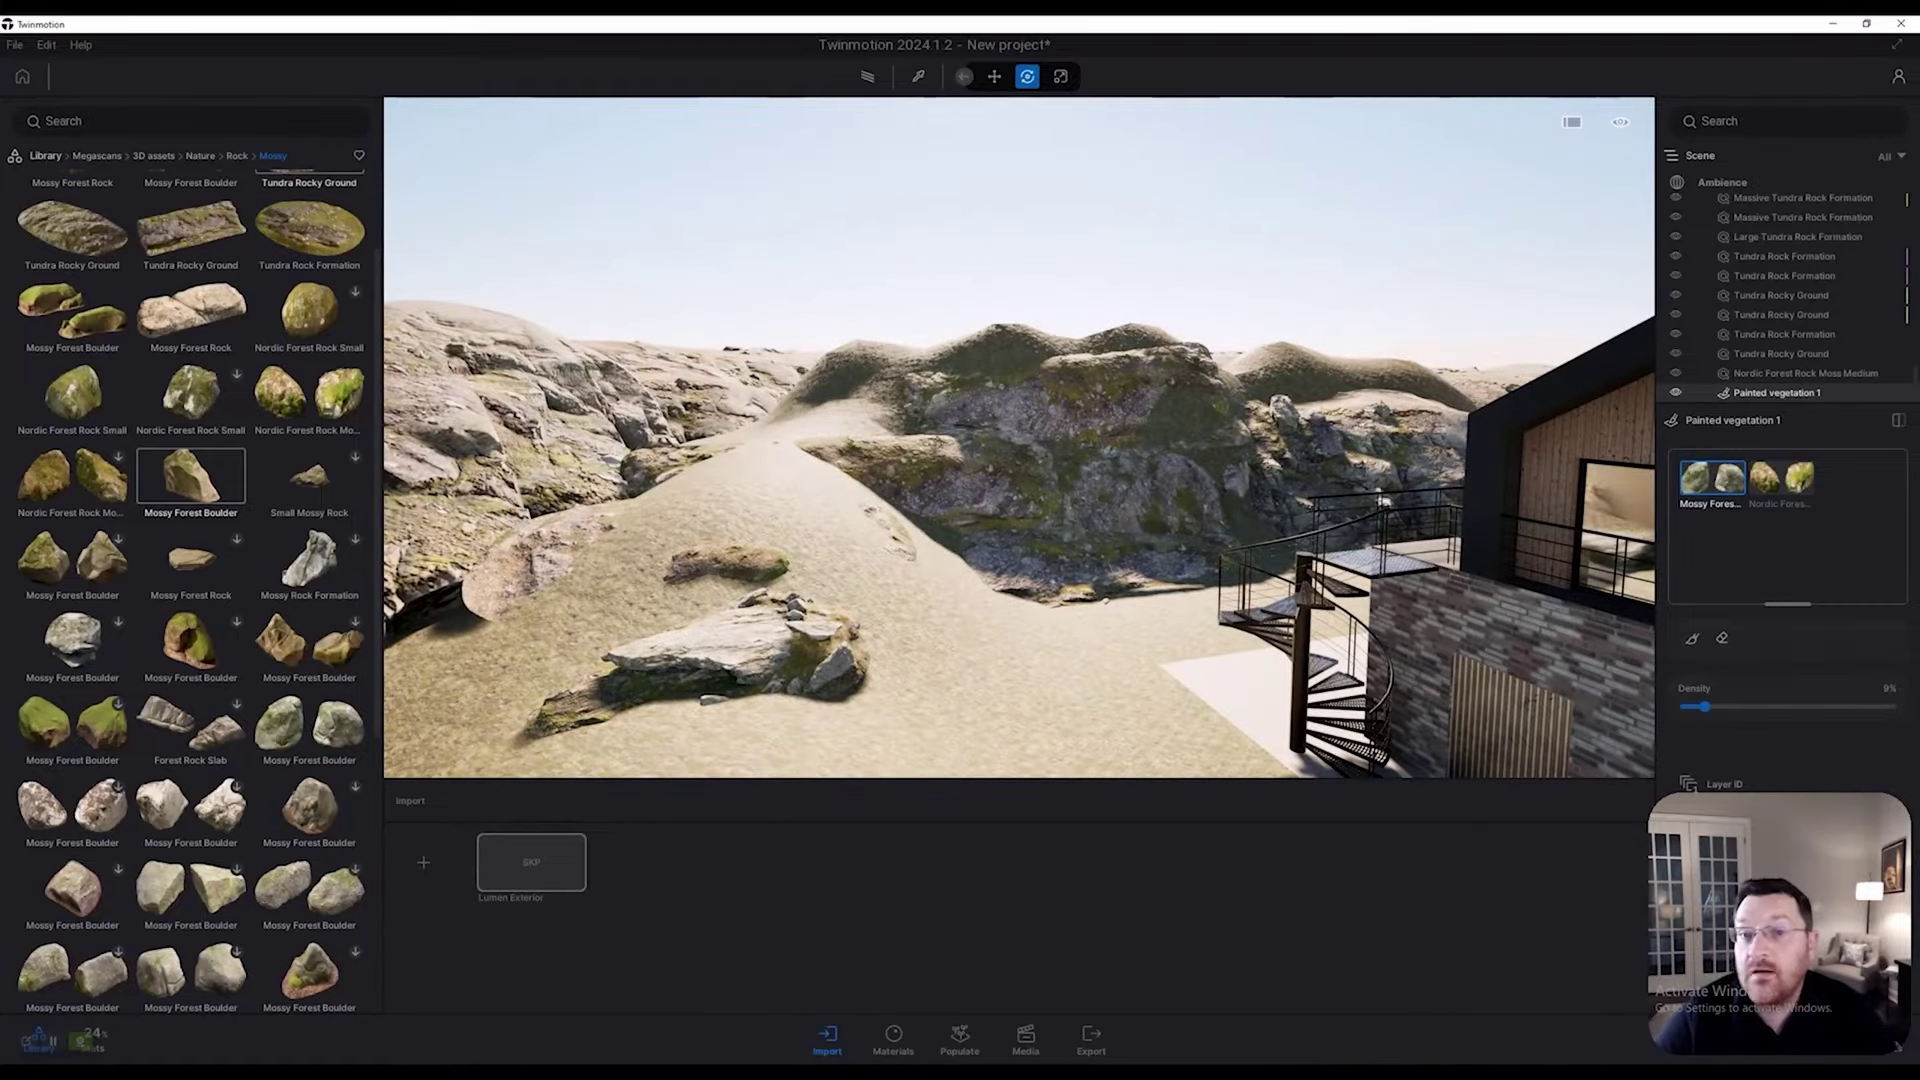
{"action": "key", "text": "w"}
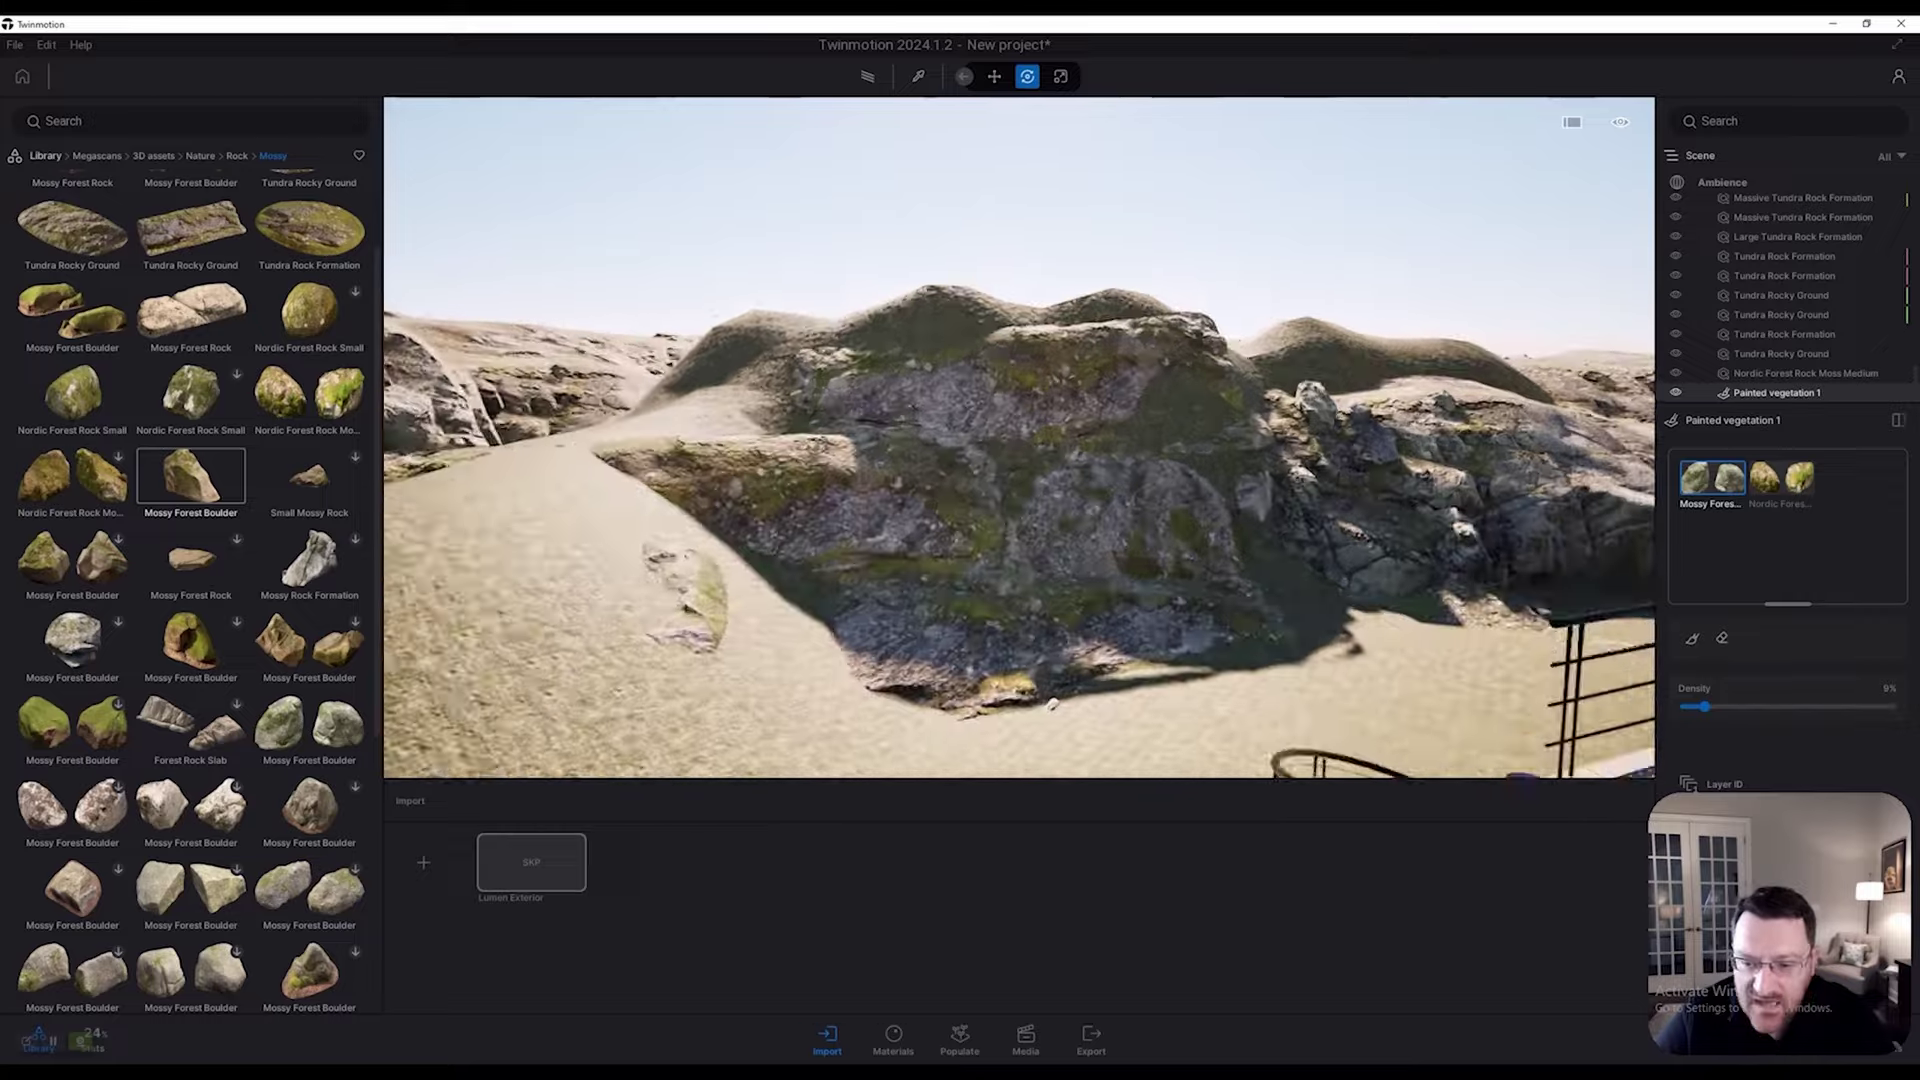
{"action": "left_click", "coordinate": [1000, 570]}
{"action": "right_click_drag", "start_coordinate": [1000, 570], "coordinate": [1085, 566]}
{"action": "key", "text": "s"}
{"action": "key", "text": "s"}
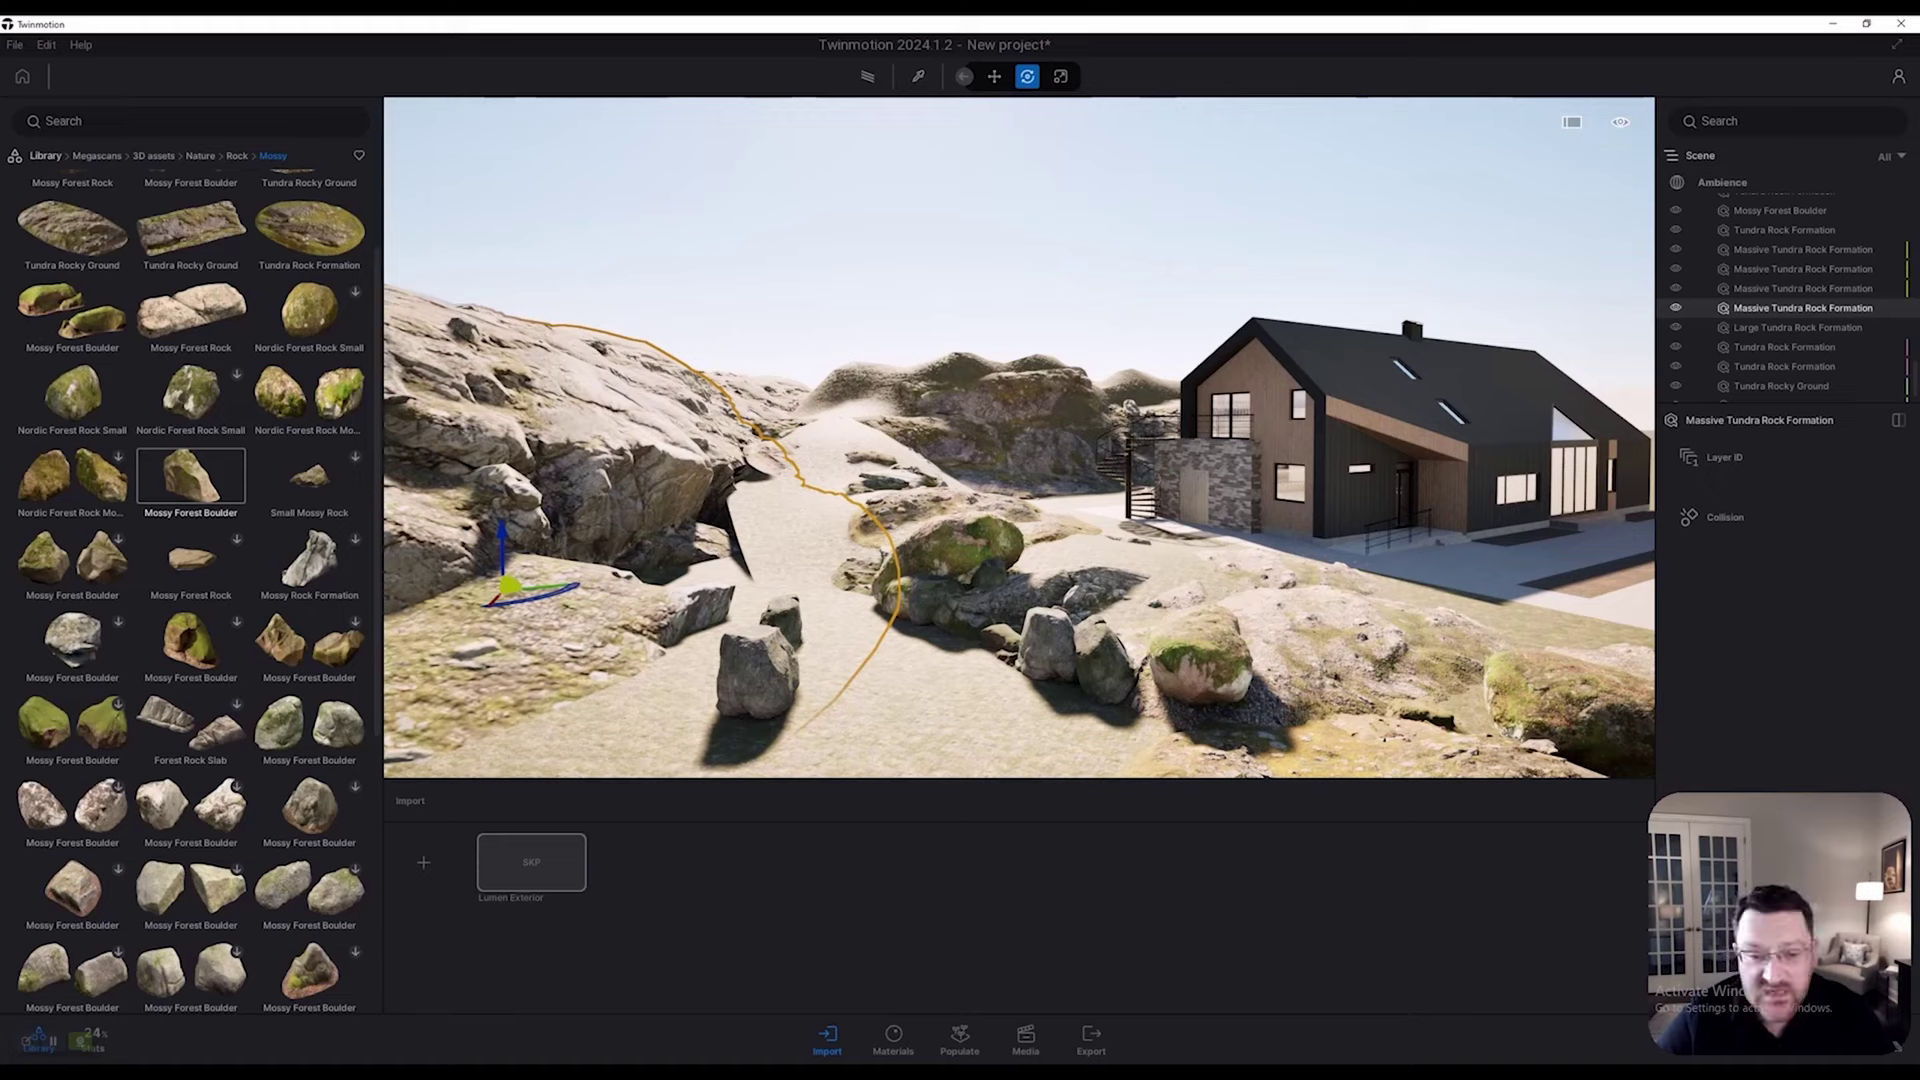
{"action": "key", "text": "s"}
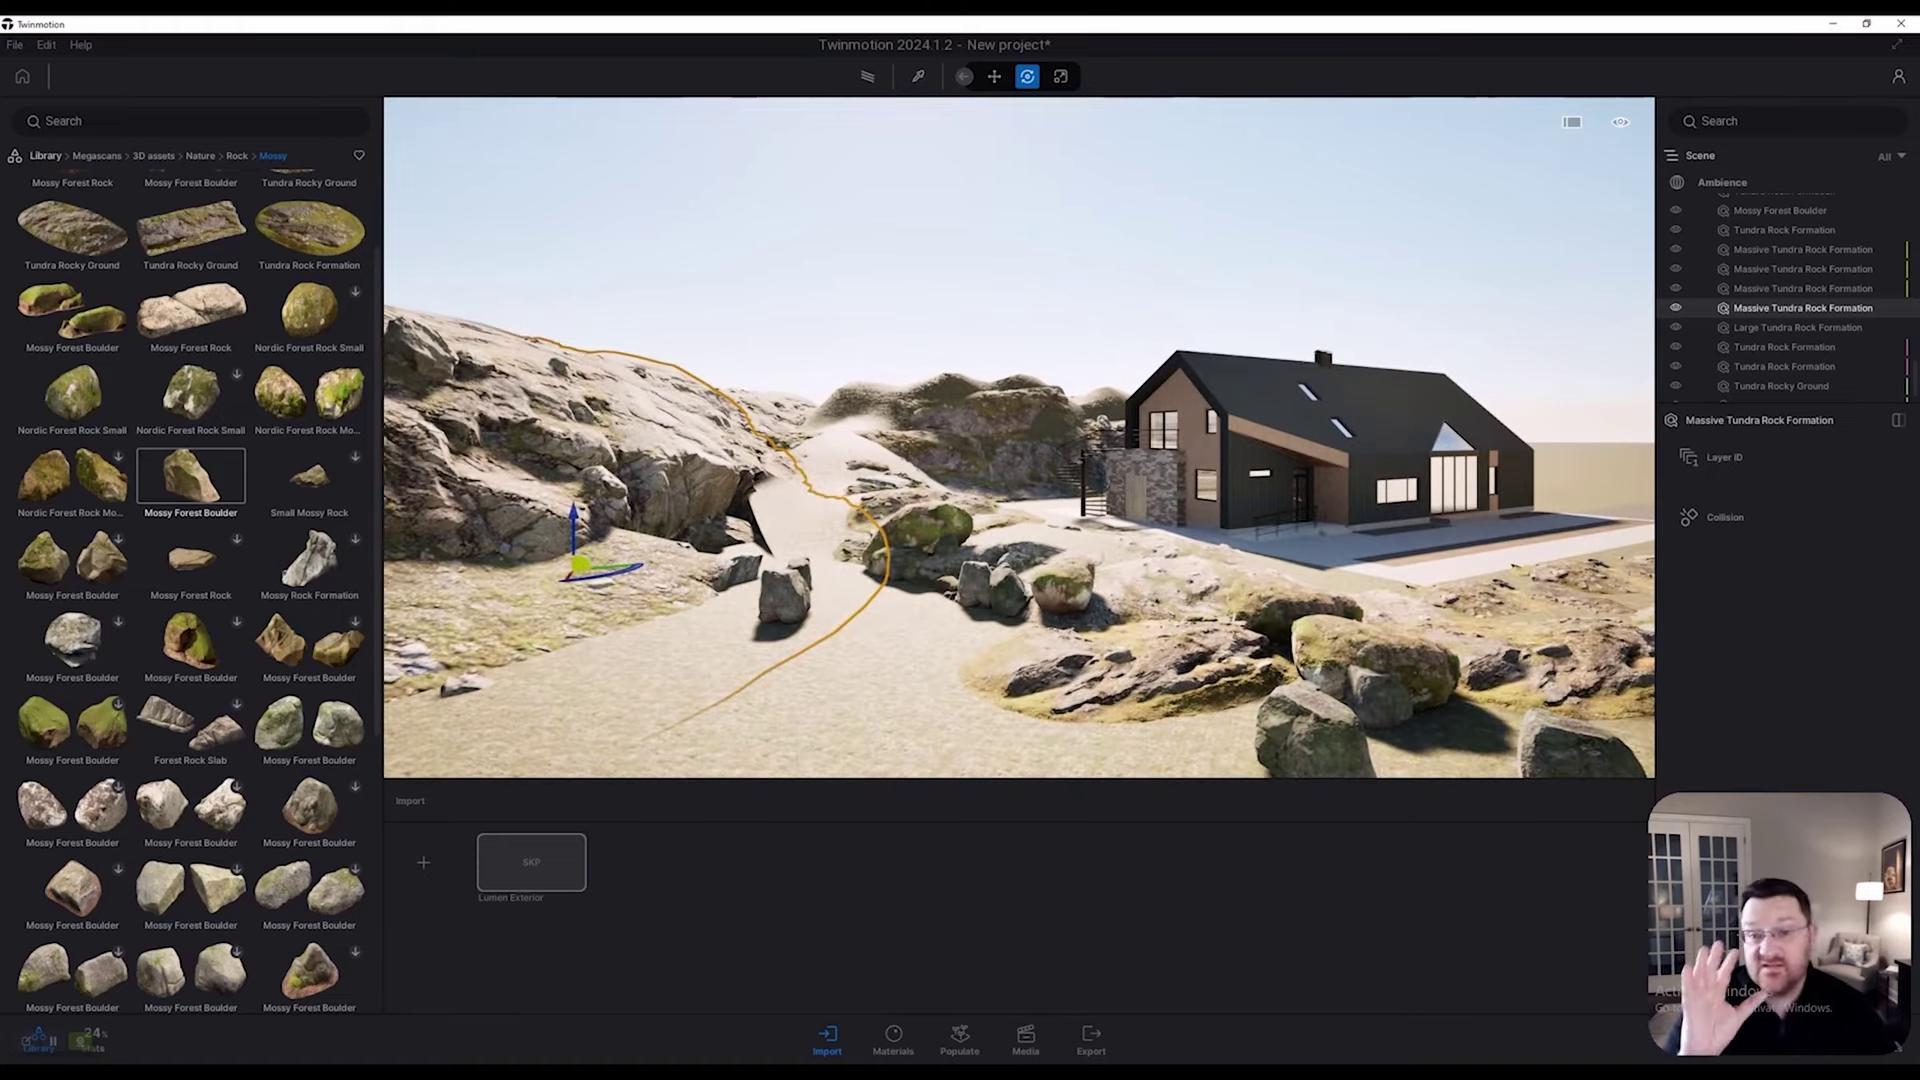
{"action": "key", "text": "d"}
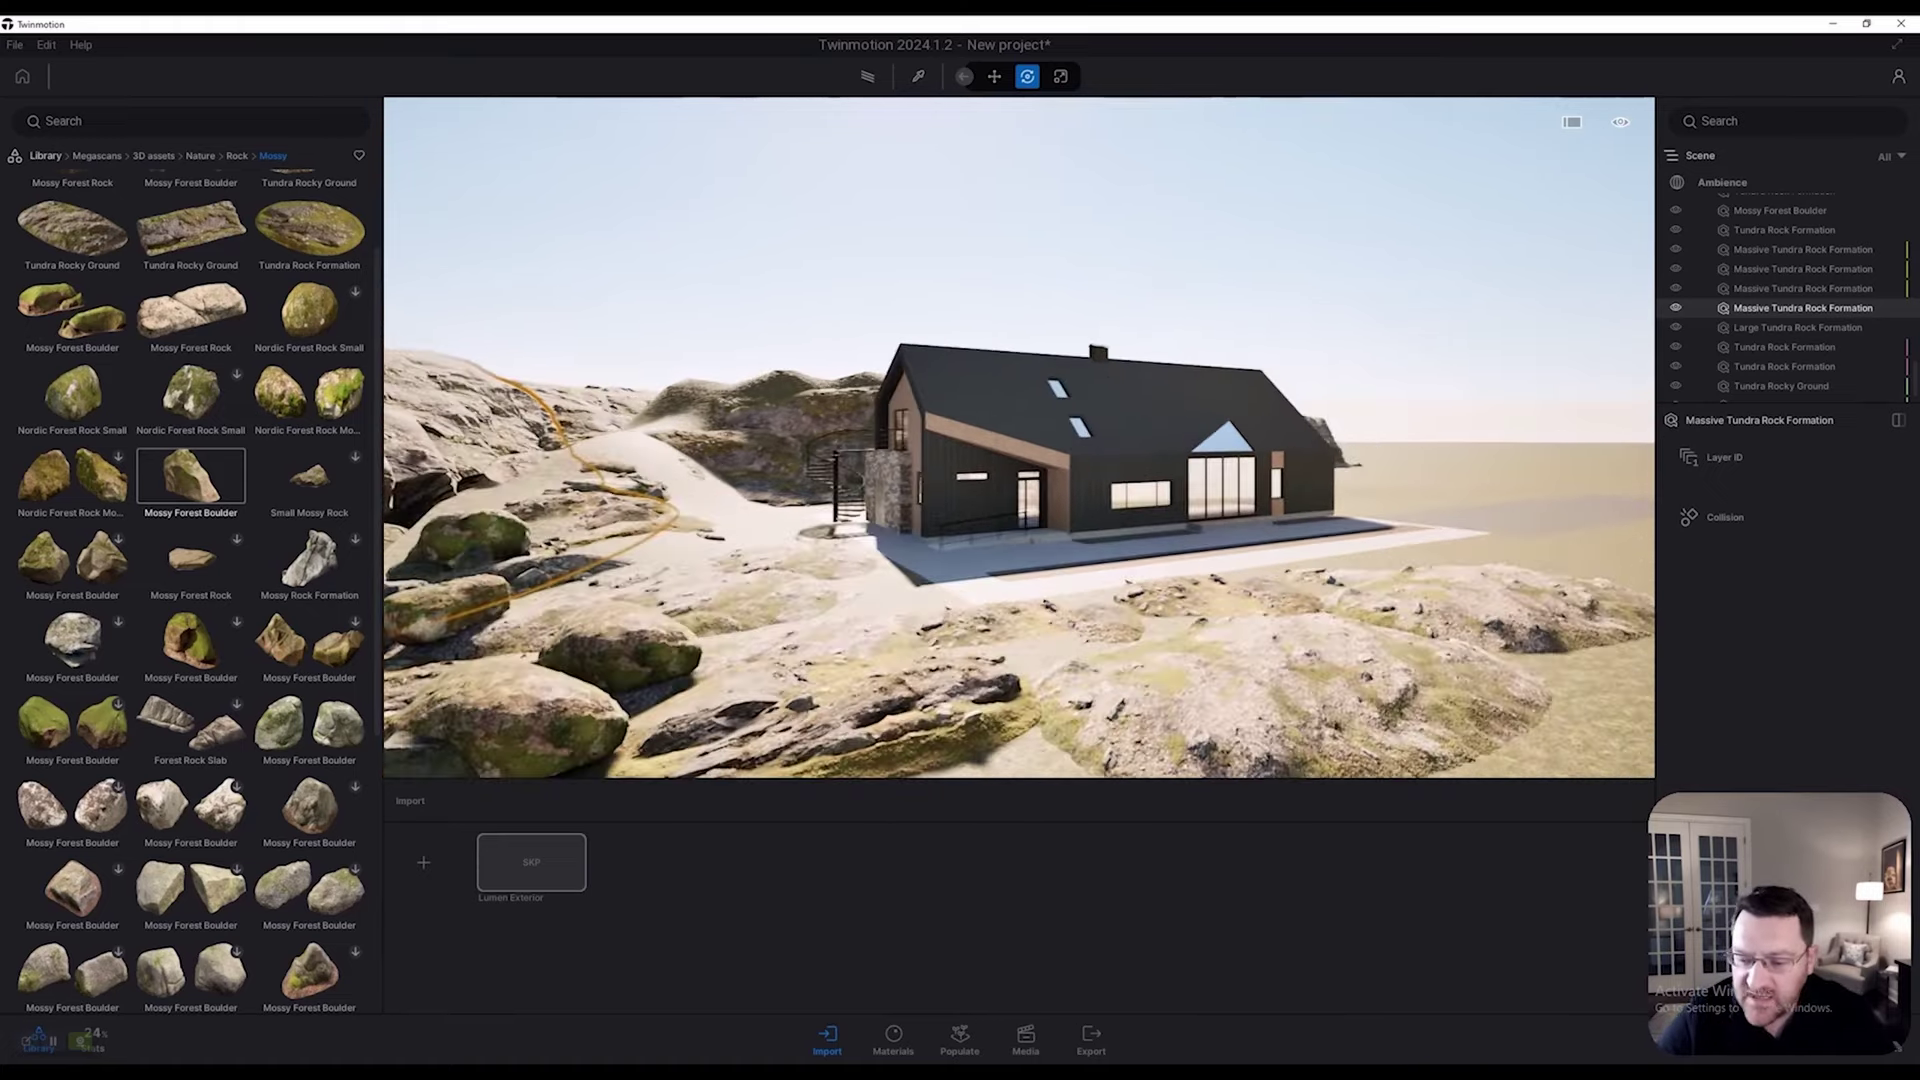
Step: Examine the individual Tundra Rocky Ground pieces that form the rocky terrain in front of the house
{"action": "left_click", "coordinate": [1294, 663]}
{"action": "key", "text": "w"}
{"action": "right_click_drag", "start_coordinate": [1294, 664], "coordinate": [1340, 775]}
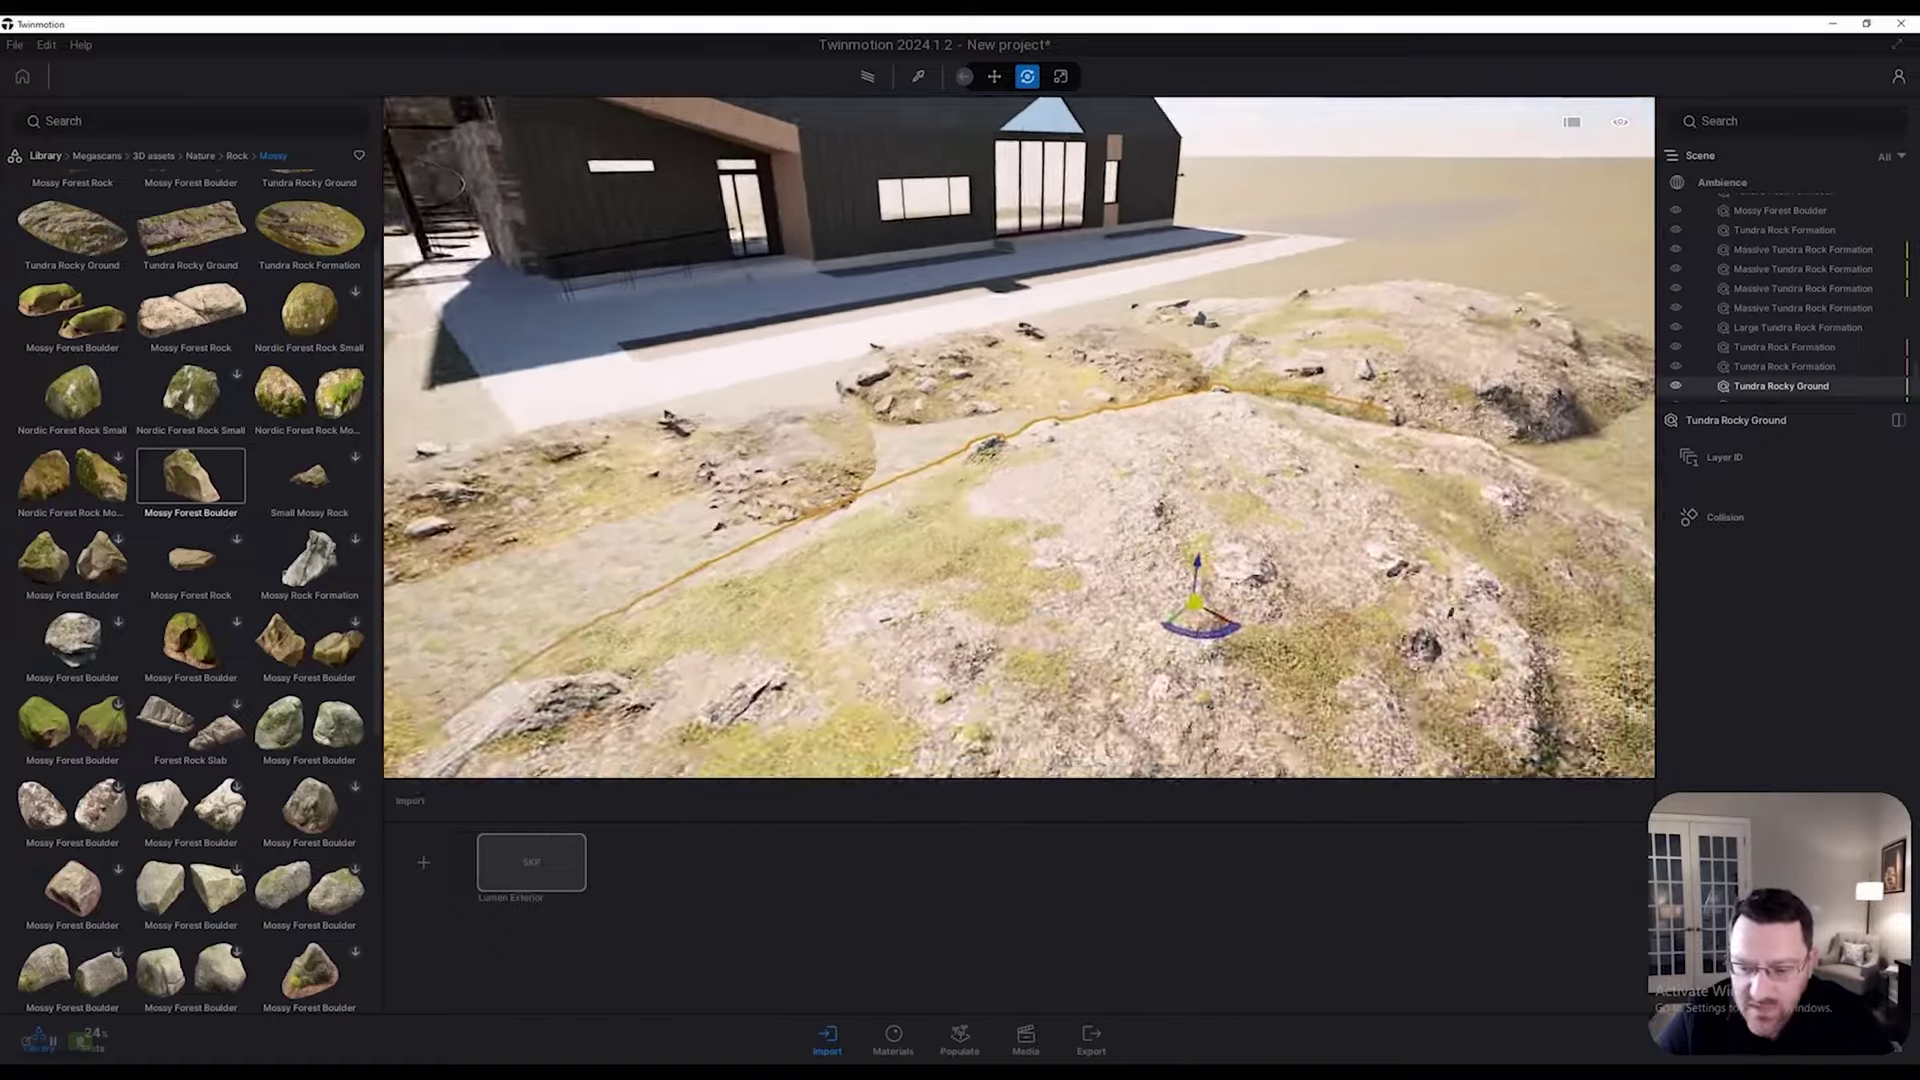
{"action": "key", "text": "d"}
{"action": "key", "text": "w"}
{"action": "left_click", "coordinate": [823, 480]}
{"action": "left_click", "coordinate": [1310, 500]}
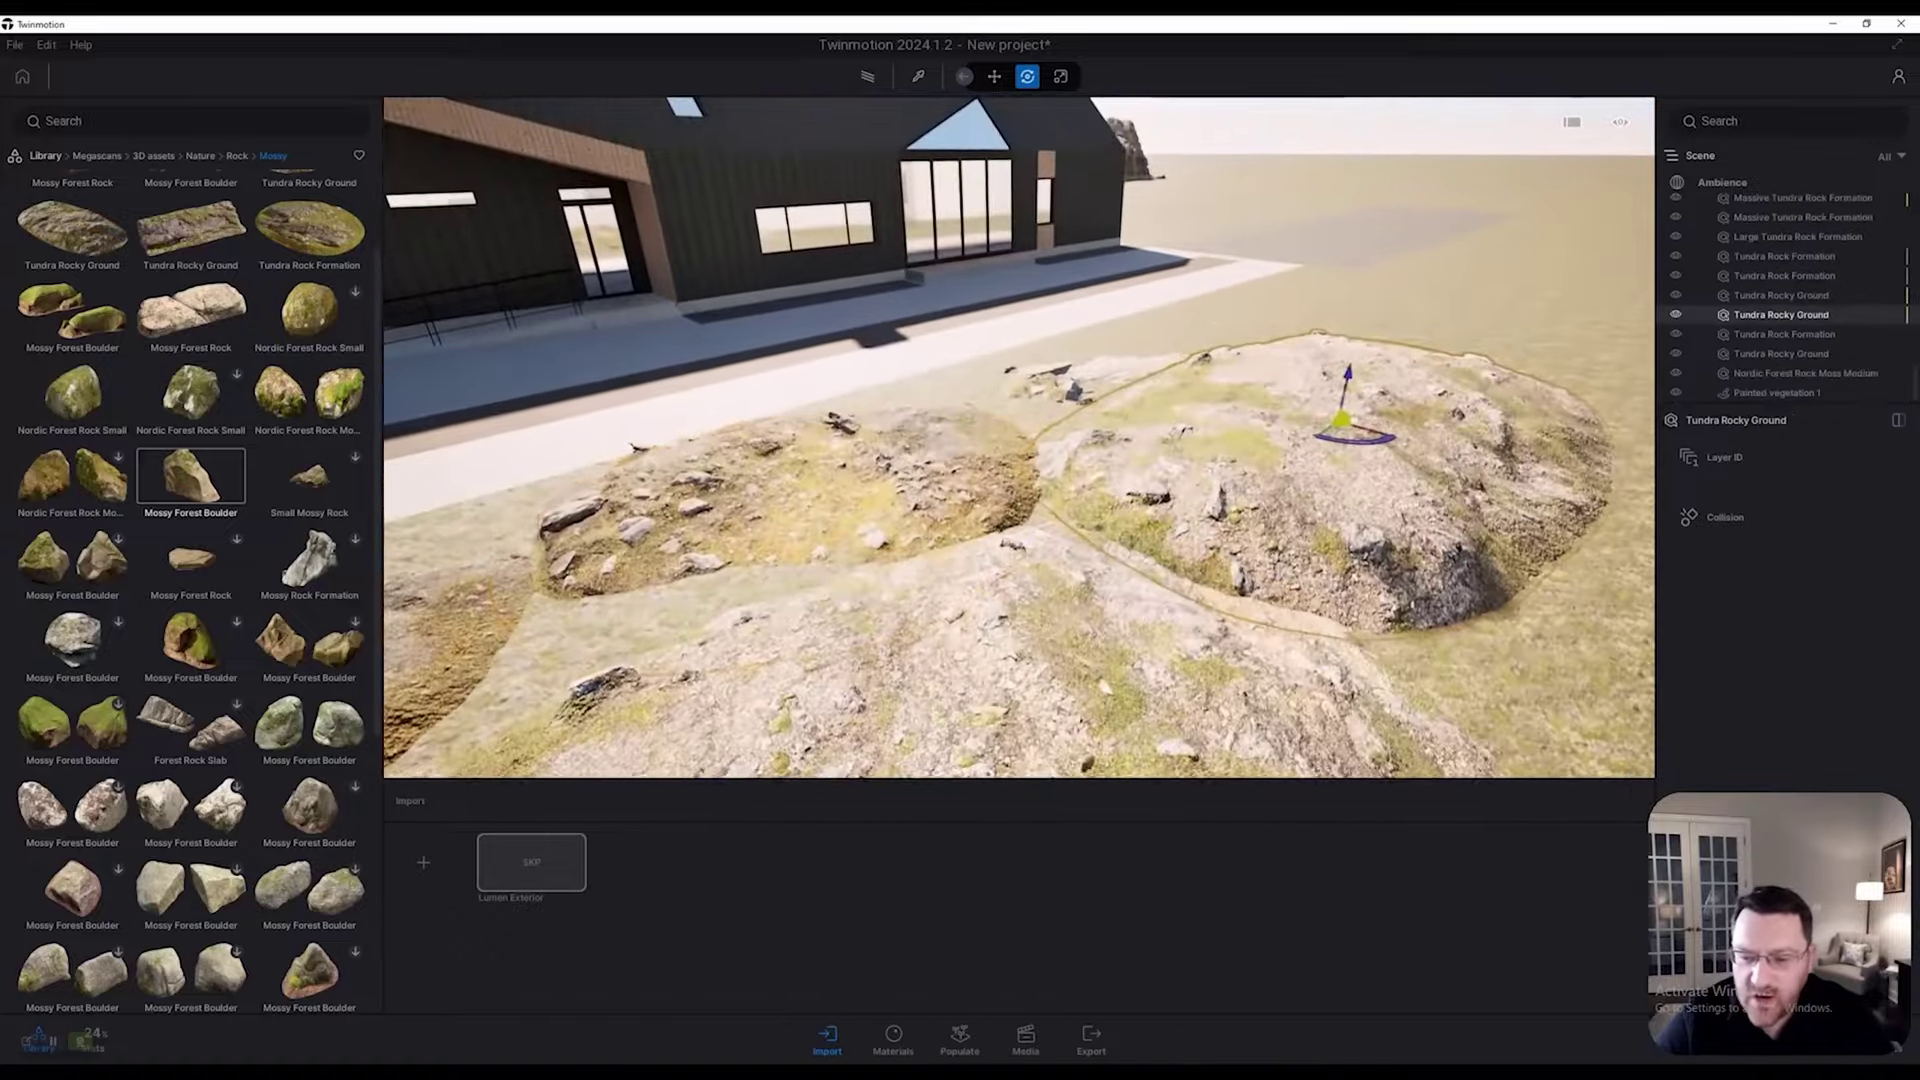
{"action": "key", "text": "s"}
{"action": "left_click", "coordinate": [1129, 425]}
{"action": "right_click_drag", "start_coordinate": [1130, 425], "coordinate": [1038, 300]}
{"action": "key", "text": "s"}
{"action": "key", "text": "q"}
{"action": "key", "text": "w"}
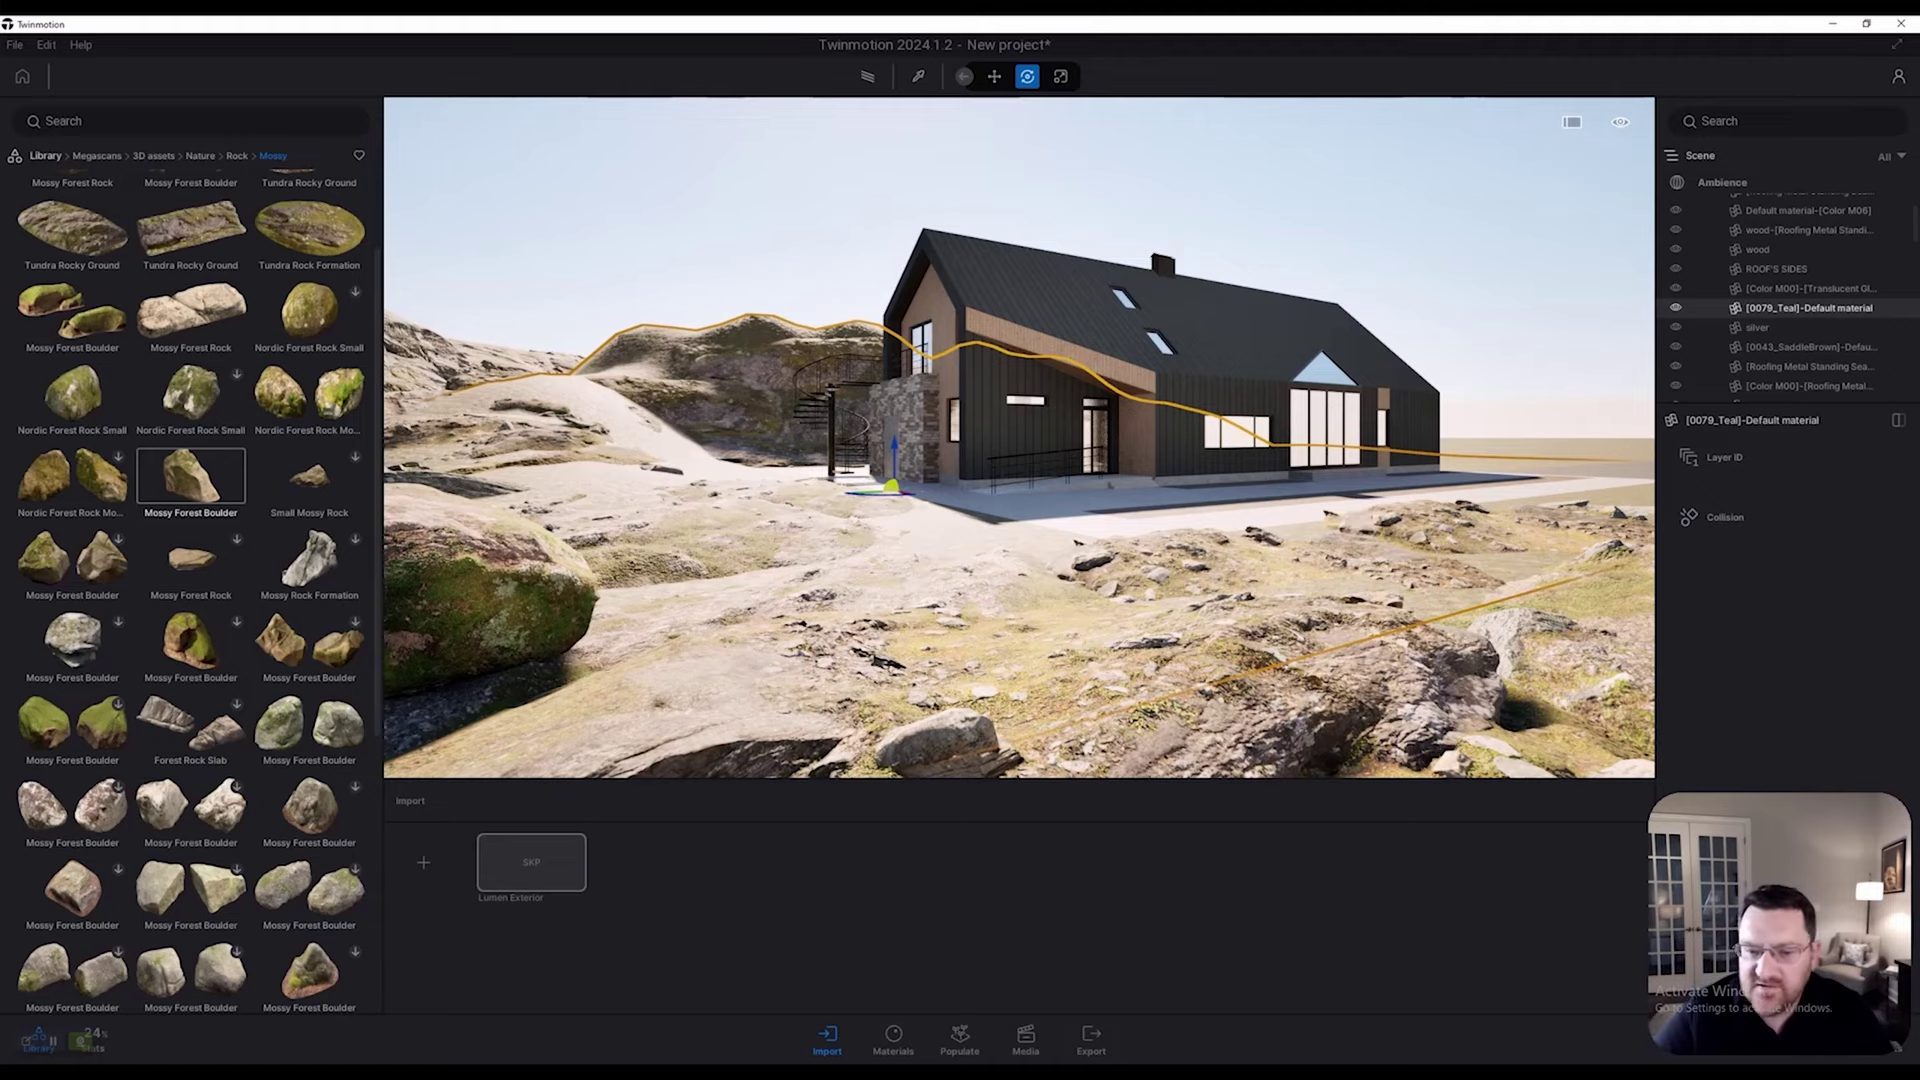
Step: Examine the house surroundings and the bare sandy slope near the spiral staircase
{"action": "key", "text": "s"}
{"action": "key", "text": "w"}
{"action": "key", "text": "w"}
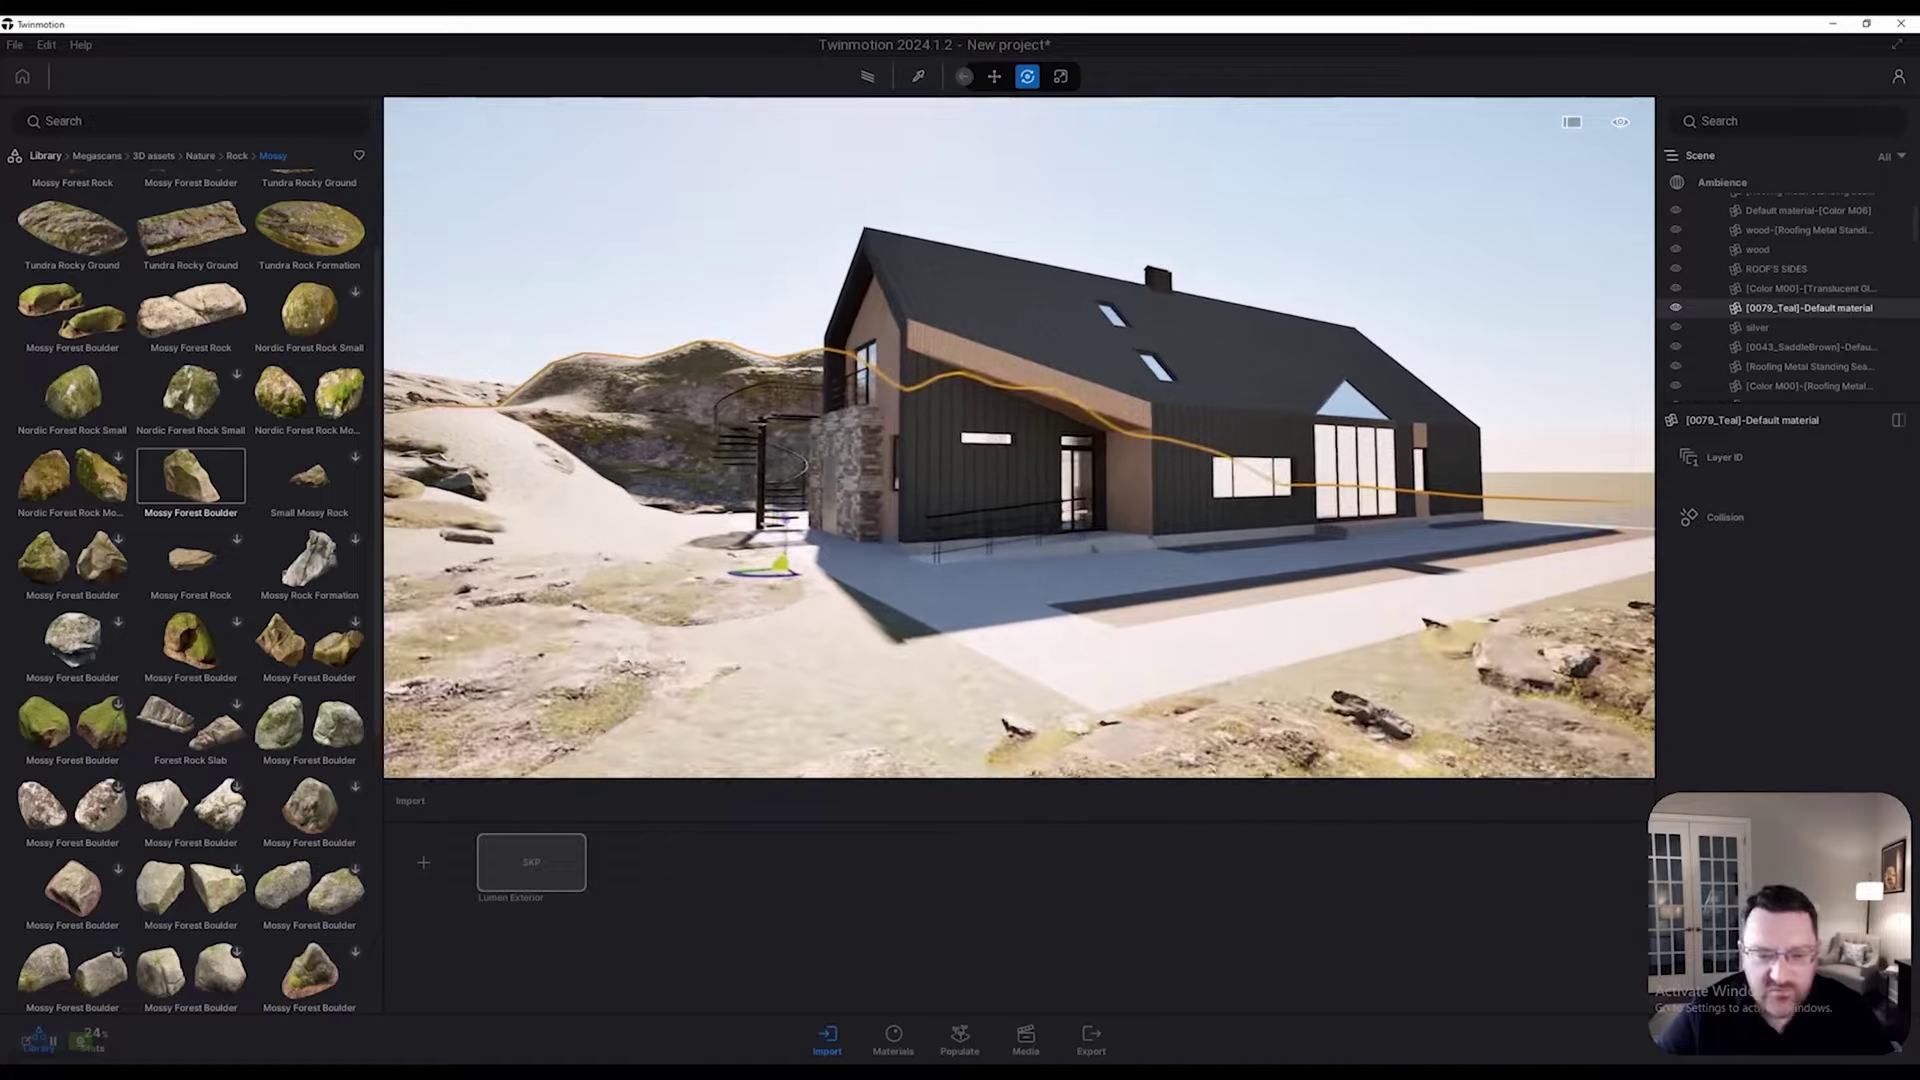
{"action": "right_click_drag", "start_coordinate": [1020, 437], "coordinate": [900, 430]}
{"action": "key", "text": "s"}
{"action": "key", "text": "a"}
{"action": "right_click_drag", "start_coordinate": [1020, 437], "coordinate": [1450, 455]}
{"action": "key", "text": "w"}
{"action": "right_click_drag", "start_coordinate": [1020, 437], "coordinate": [760, 430]}
{"action": "key", "text": "a"}
Step: Place a Tundra Rocky Ground asset from the Mossy rock library on the bare slope beside the existing flat rock
{"action": "key", "text": "w"}
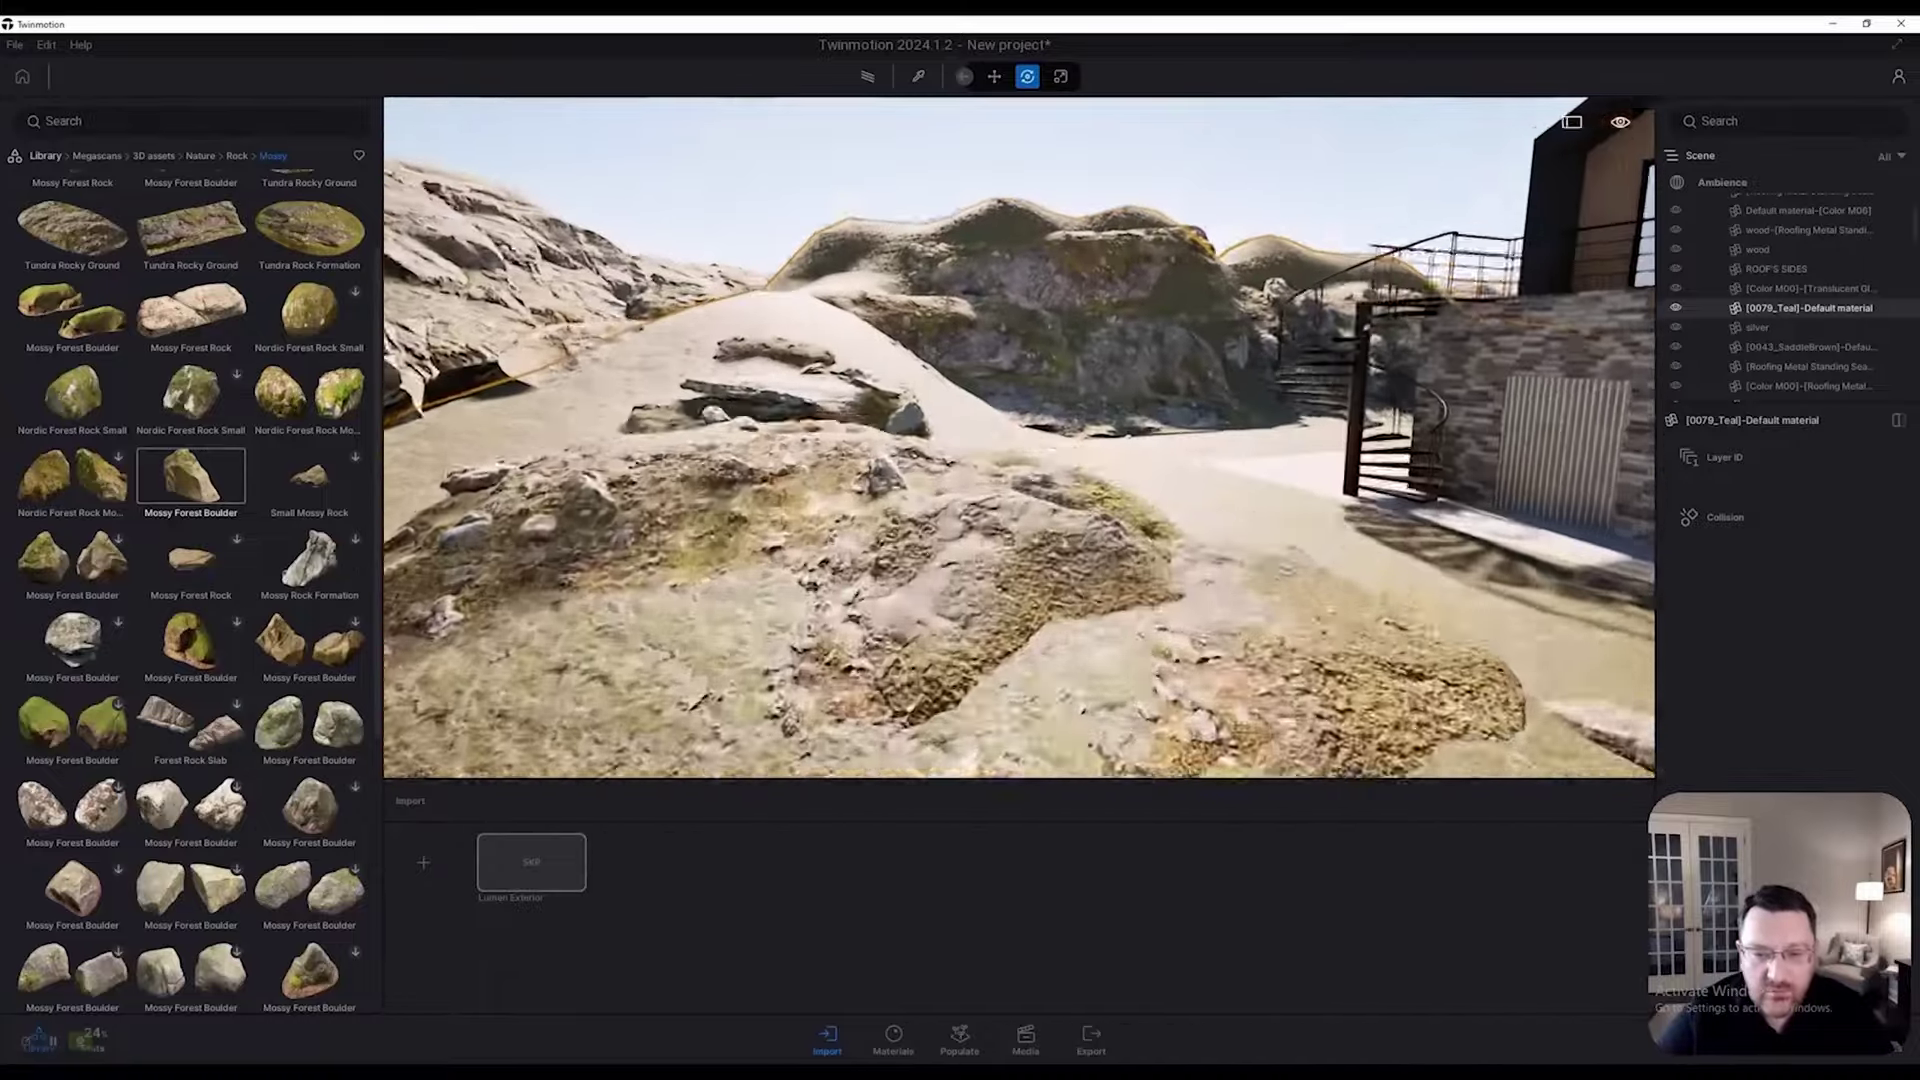
{"action": "key", "text": "w"}
{"action": "key", "text": "w"}
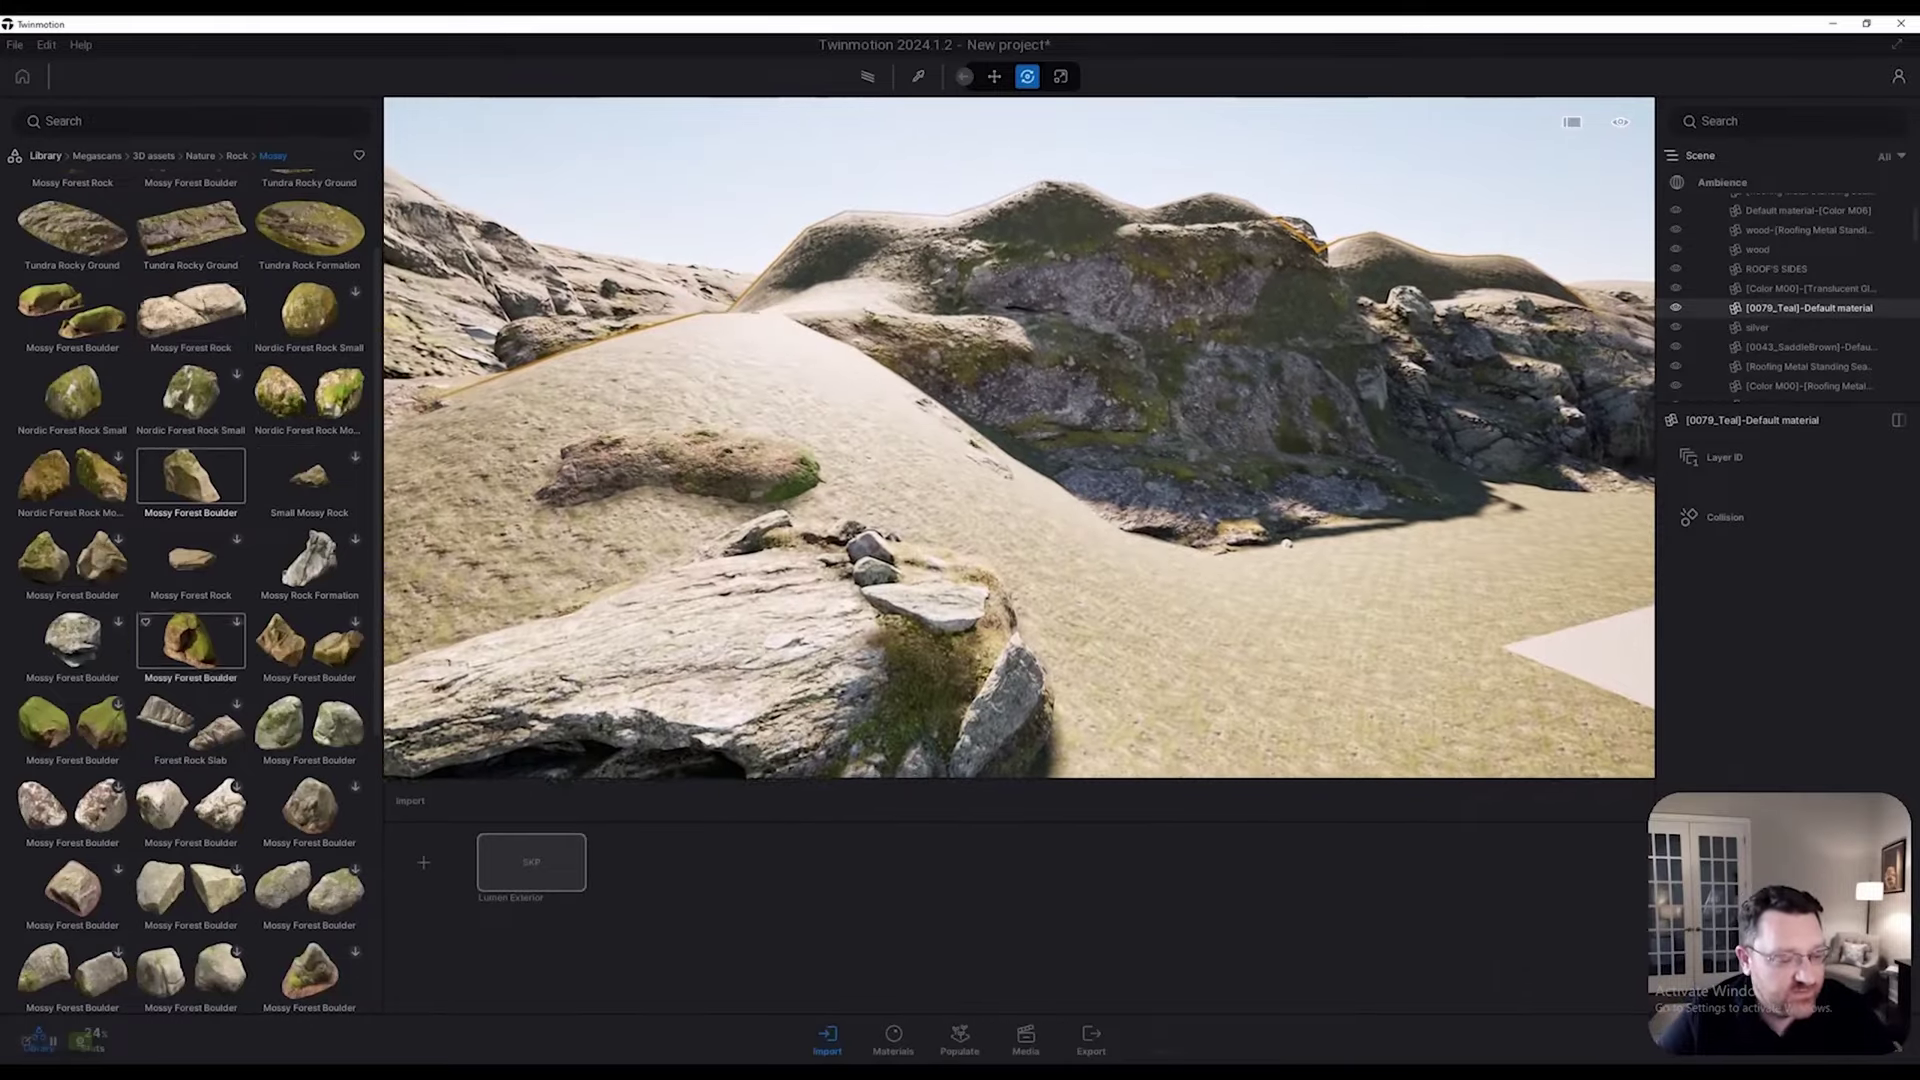
{"action": "scroll", "coordinate": [190, 590], "scroll_direction": "down", "scroll_amount": 8}
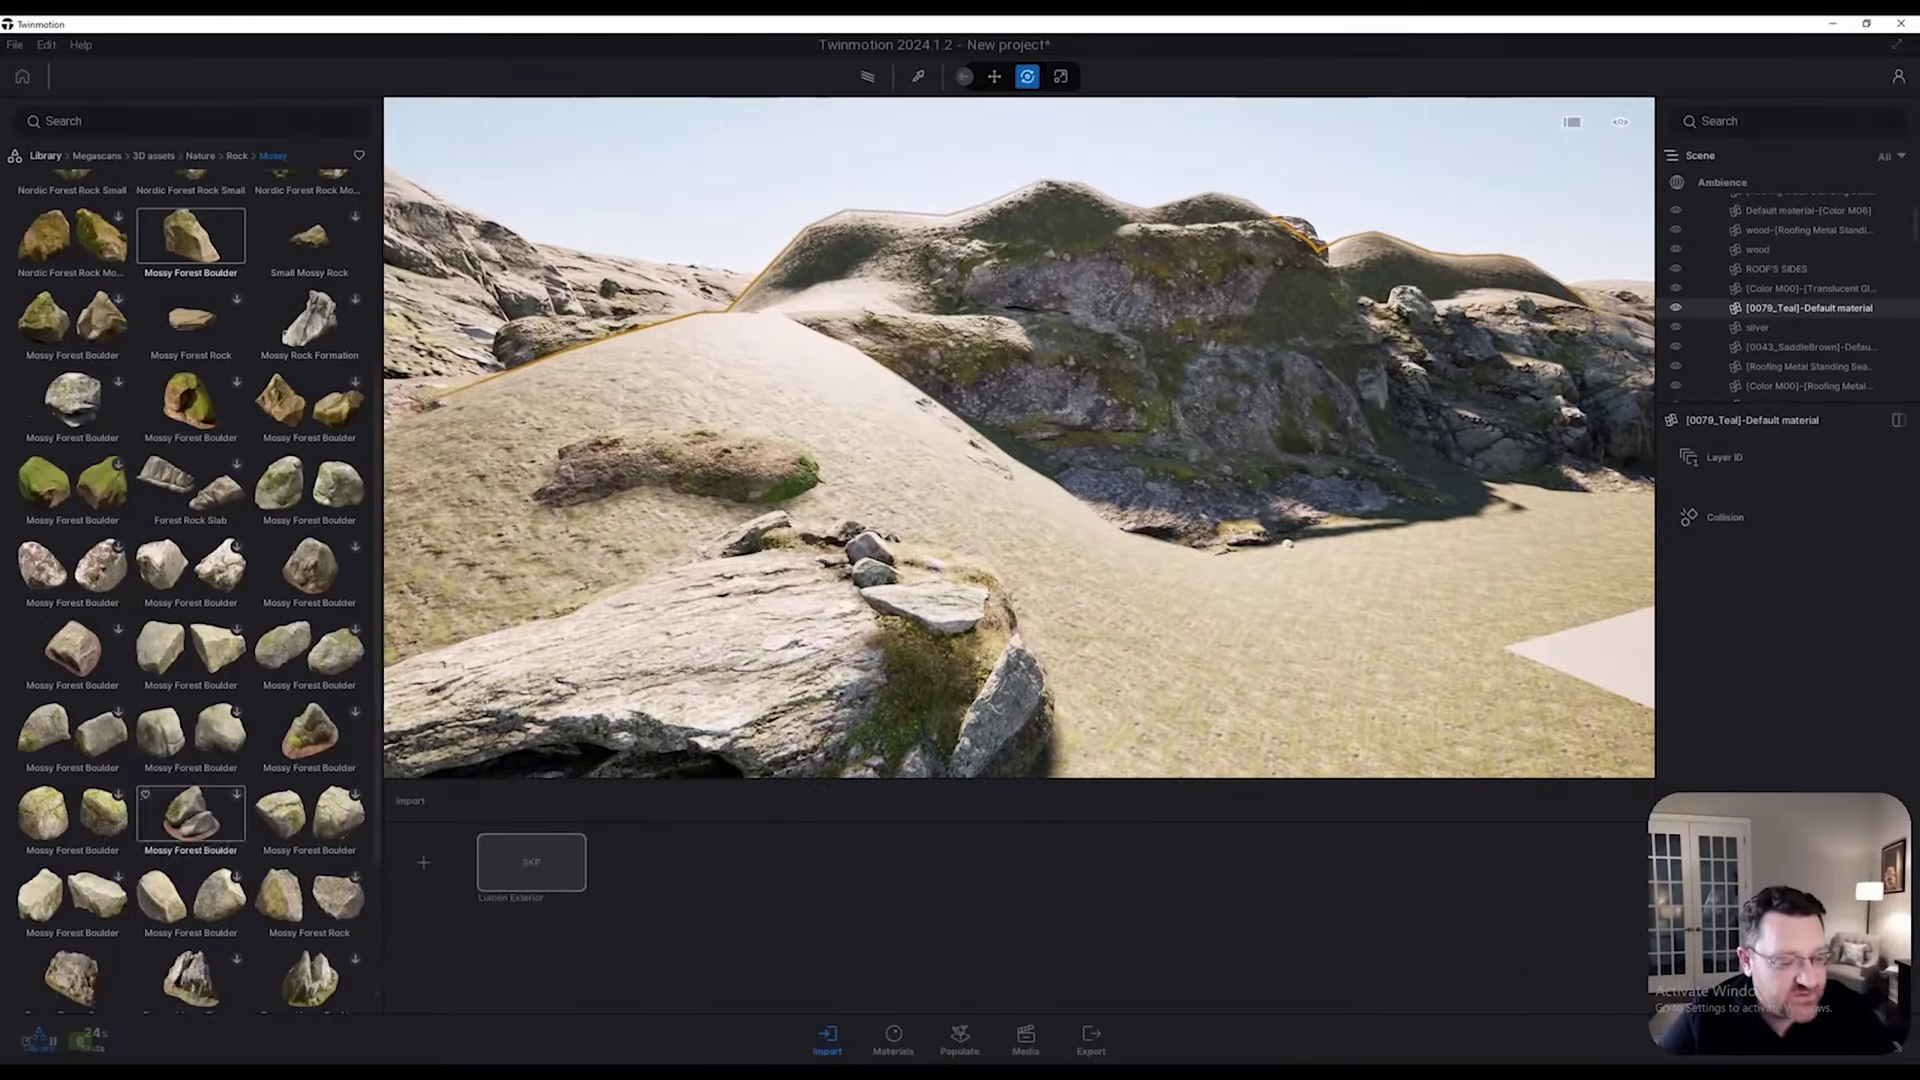
{"action": "scroll", "coordinate": [190, 712], "scroll_direction": "down", "scroll_amount": 2}
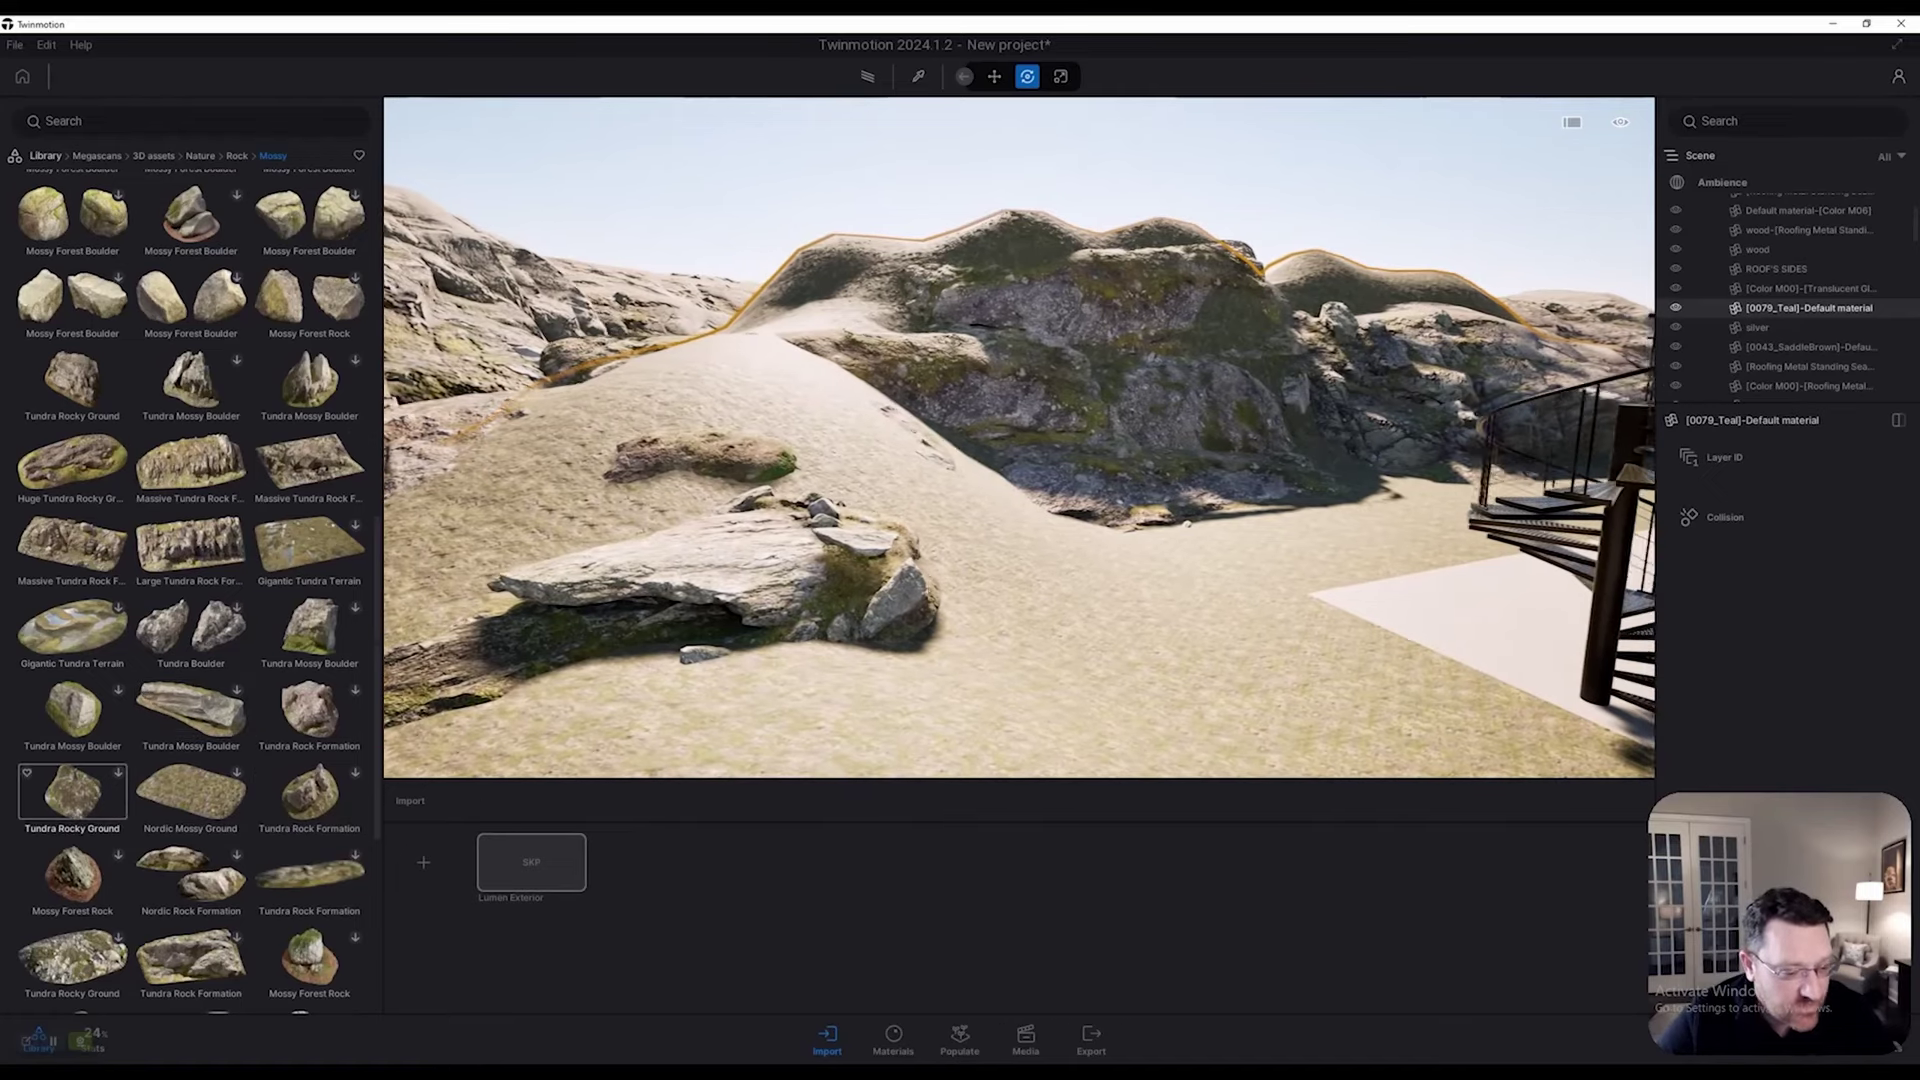
{"action": "scroll", "coordinate": [190, 760], "scroll_direction": "down", "scroll_amount": 1}
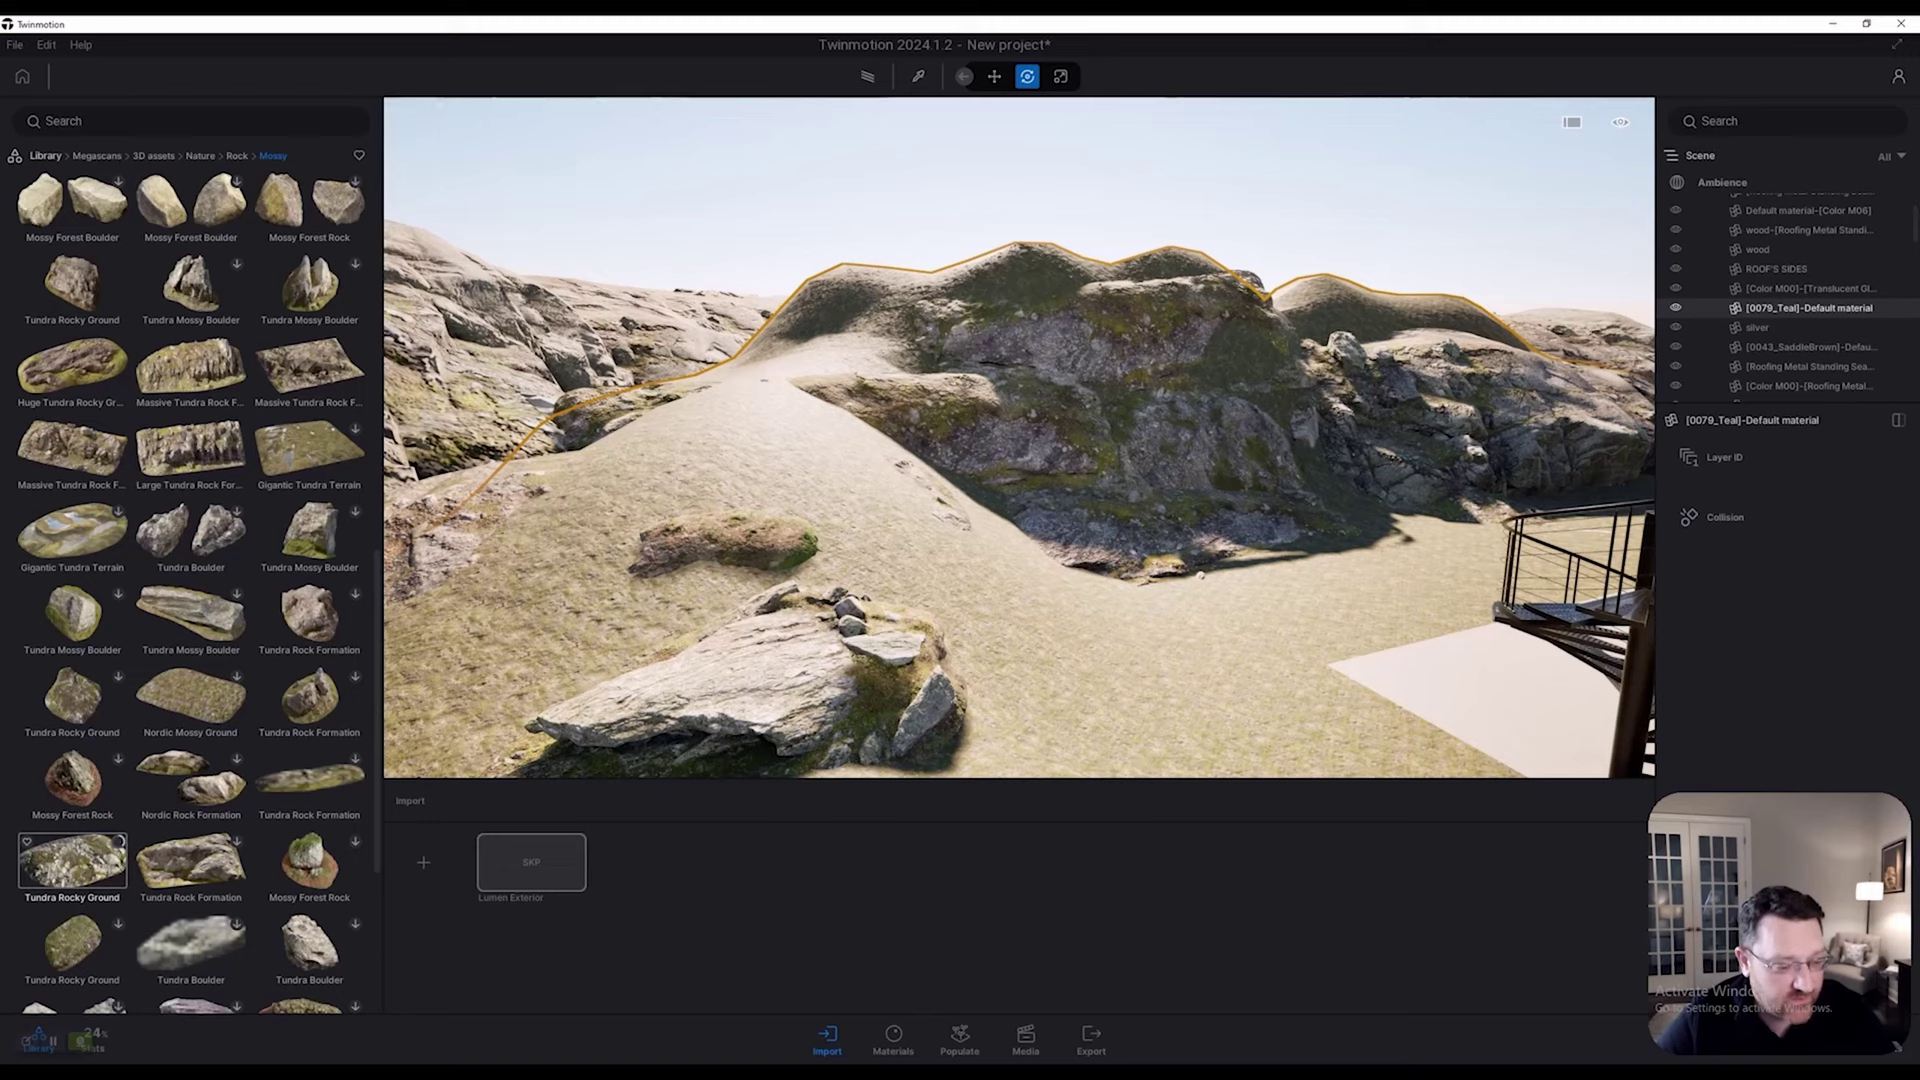
{"action": "scroll", "coordinate": [255, 722], "scroll_direction": "down", "scroll_amount": 1}
{"action": "left_click_drag", "start_coordinate": [975, 605], "coordinate": [975, 607]}
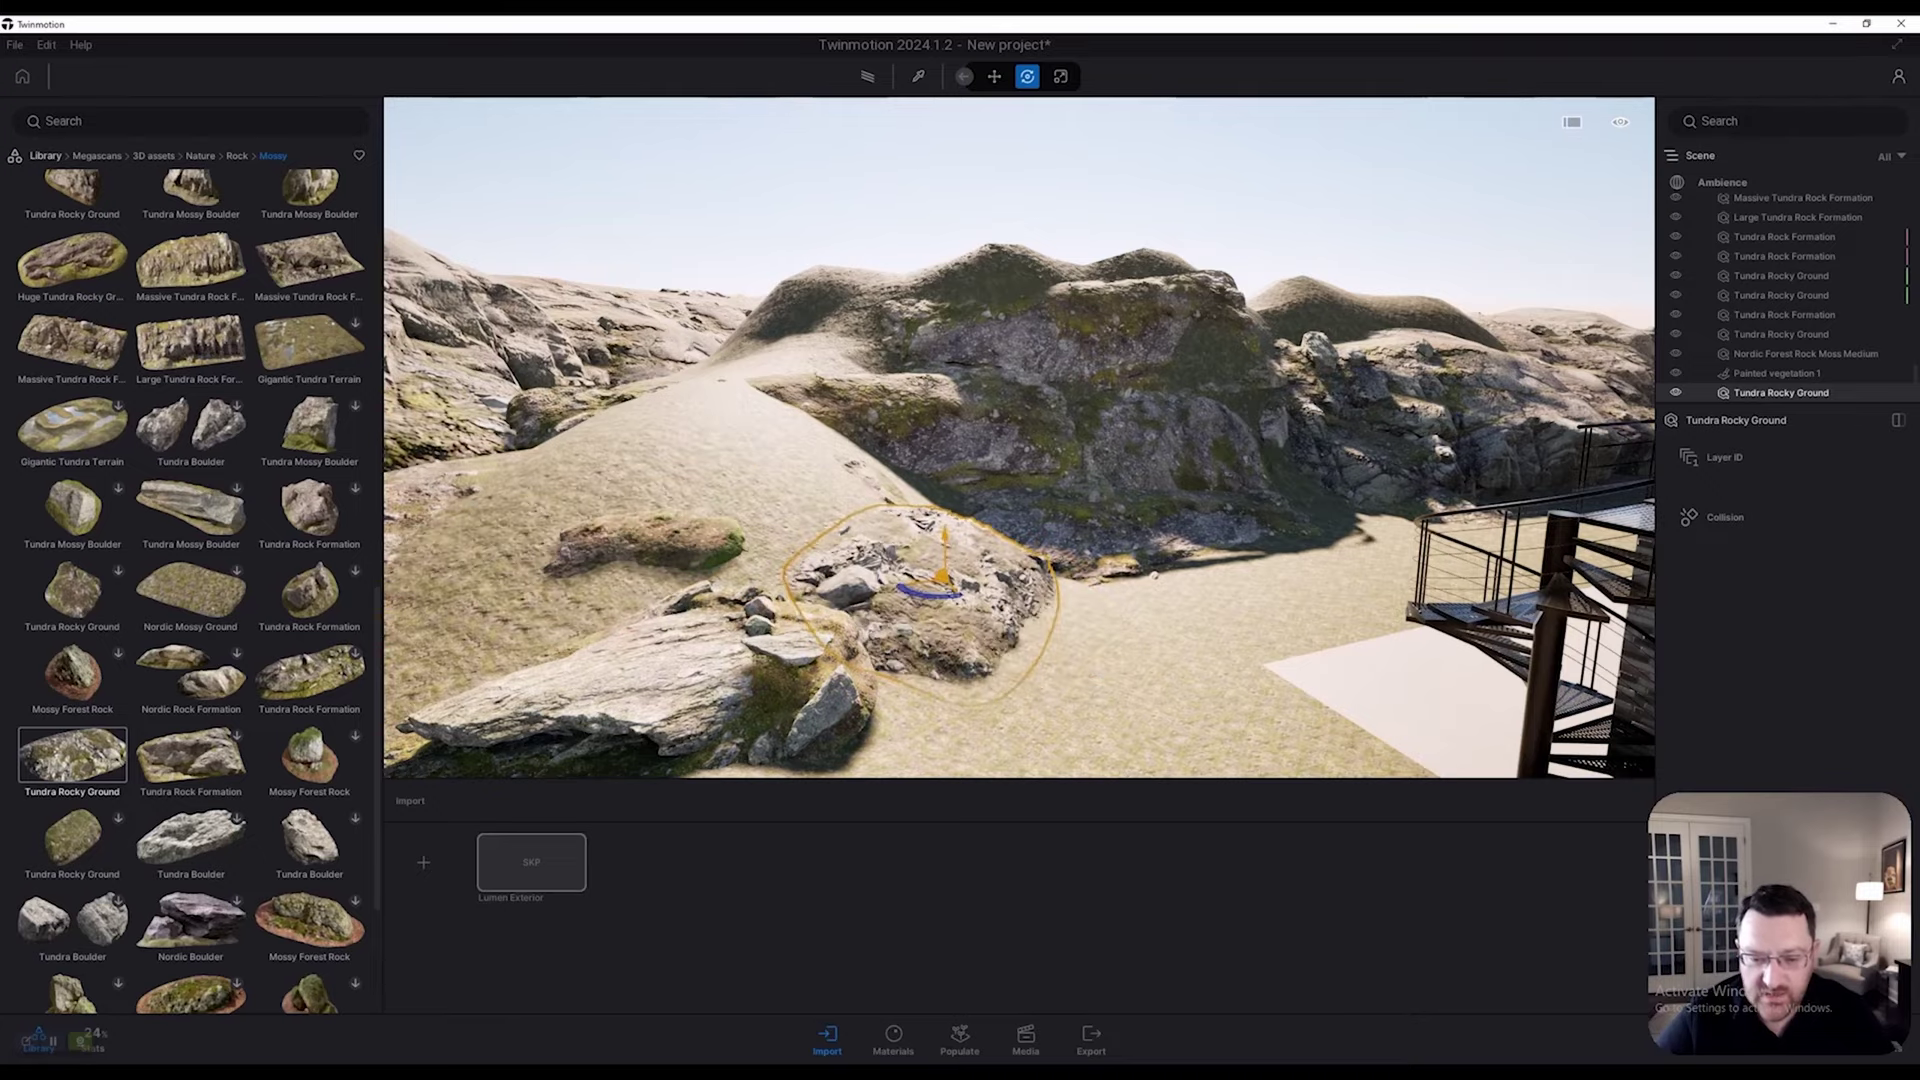
Step: Review the placed rock from a distance and inspect the paving and planting strip along the house front
{"action": "key", "text": "s"}
{"action": "right_click_drag", "start_coordinate": [1154, 576], "coordinate": [1244, 572]}
{"action": "key", "text": "w"}
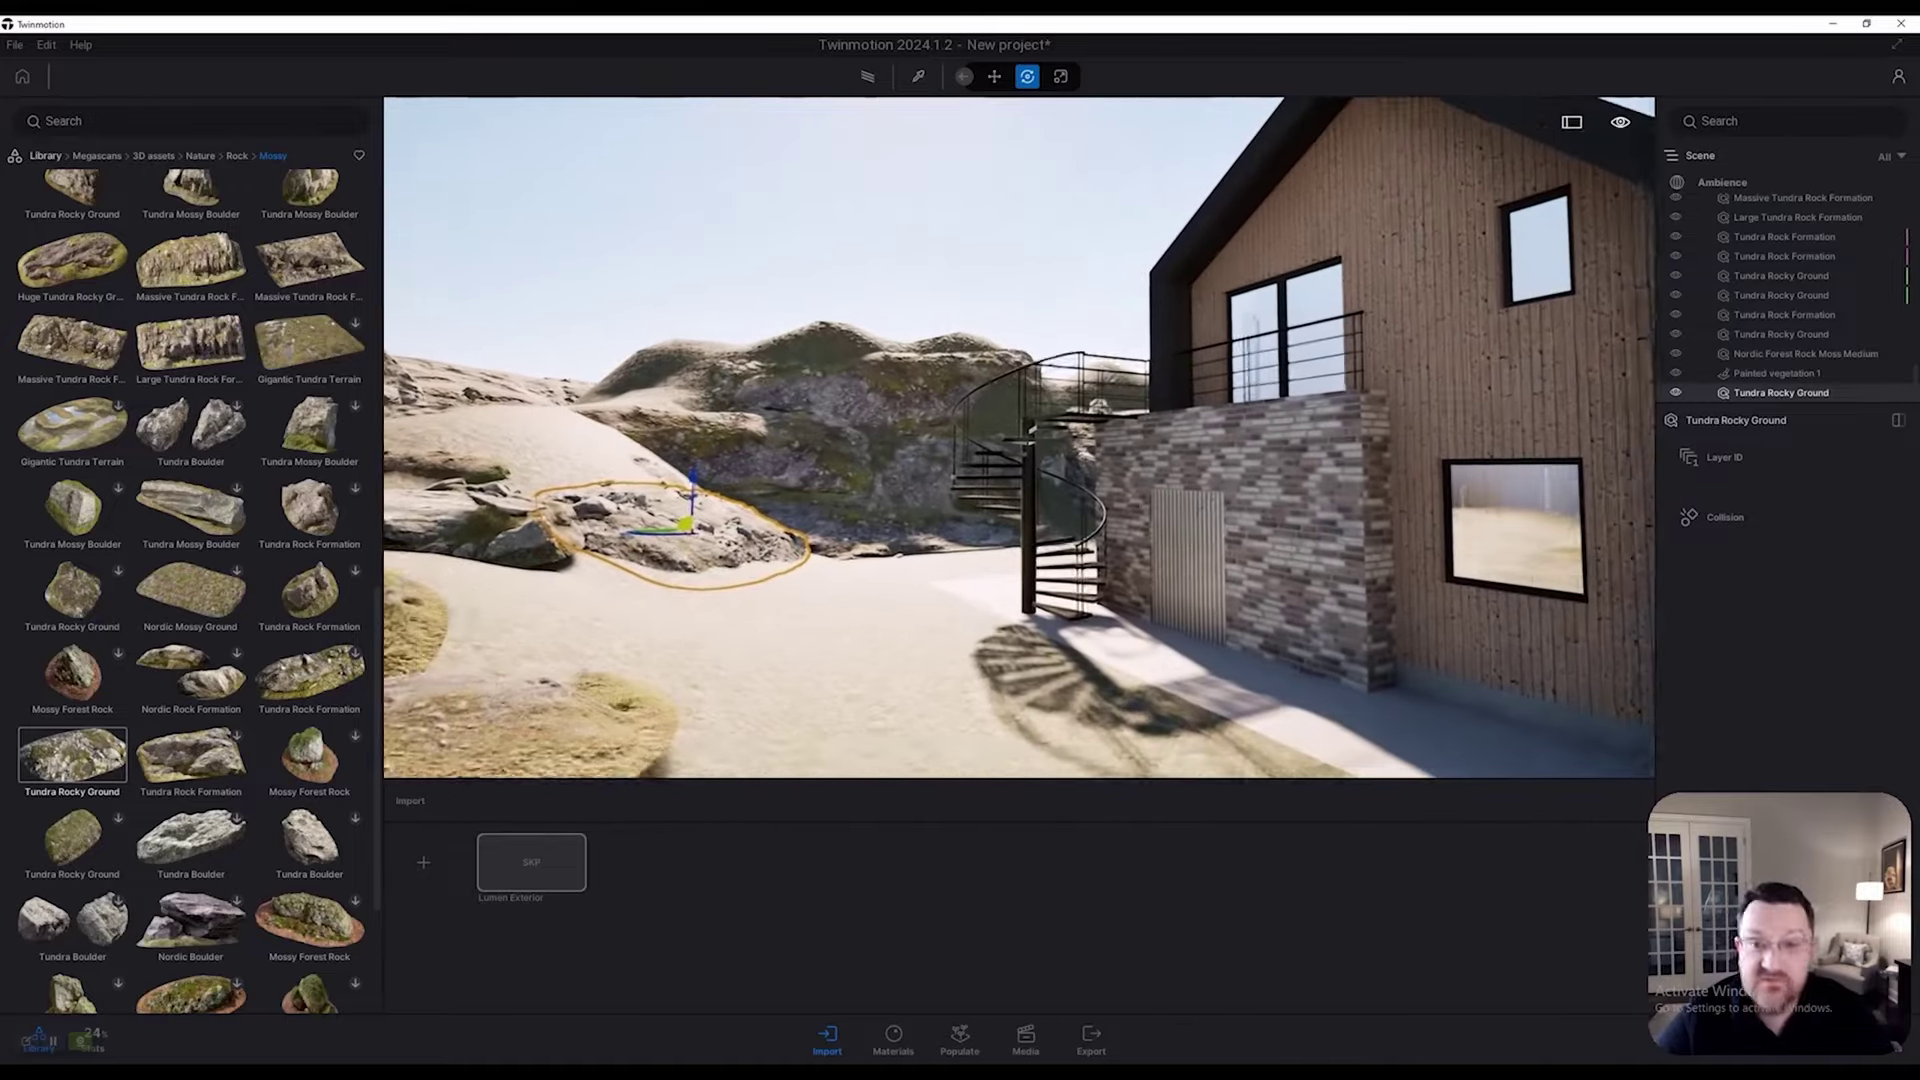
{"action": "key", "text": "s"}
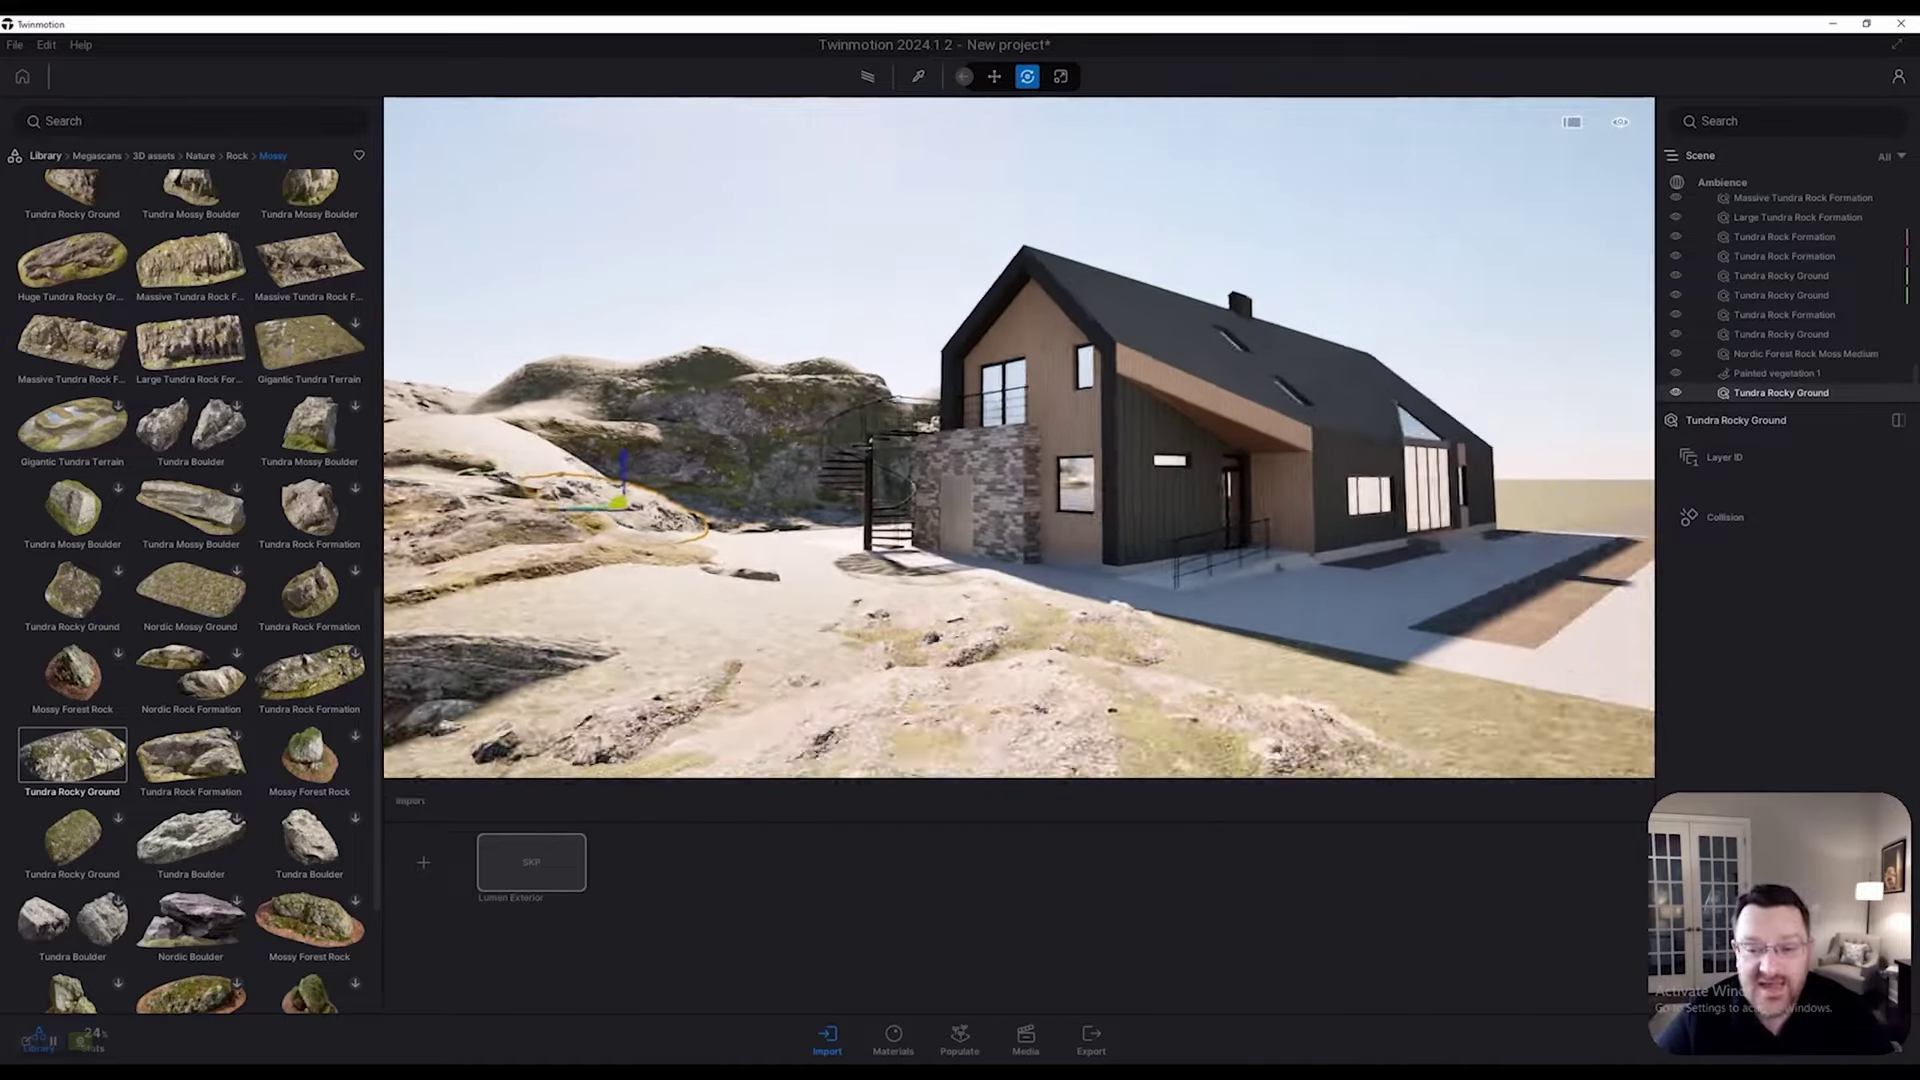
{"action": "key", "text": "w"}
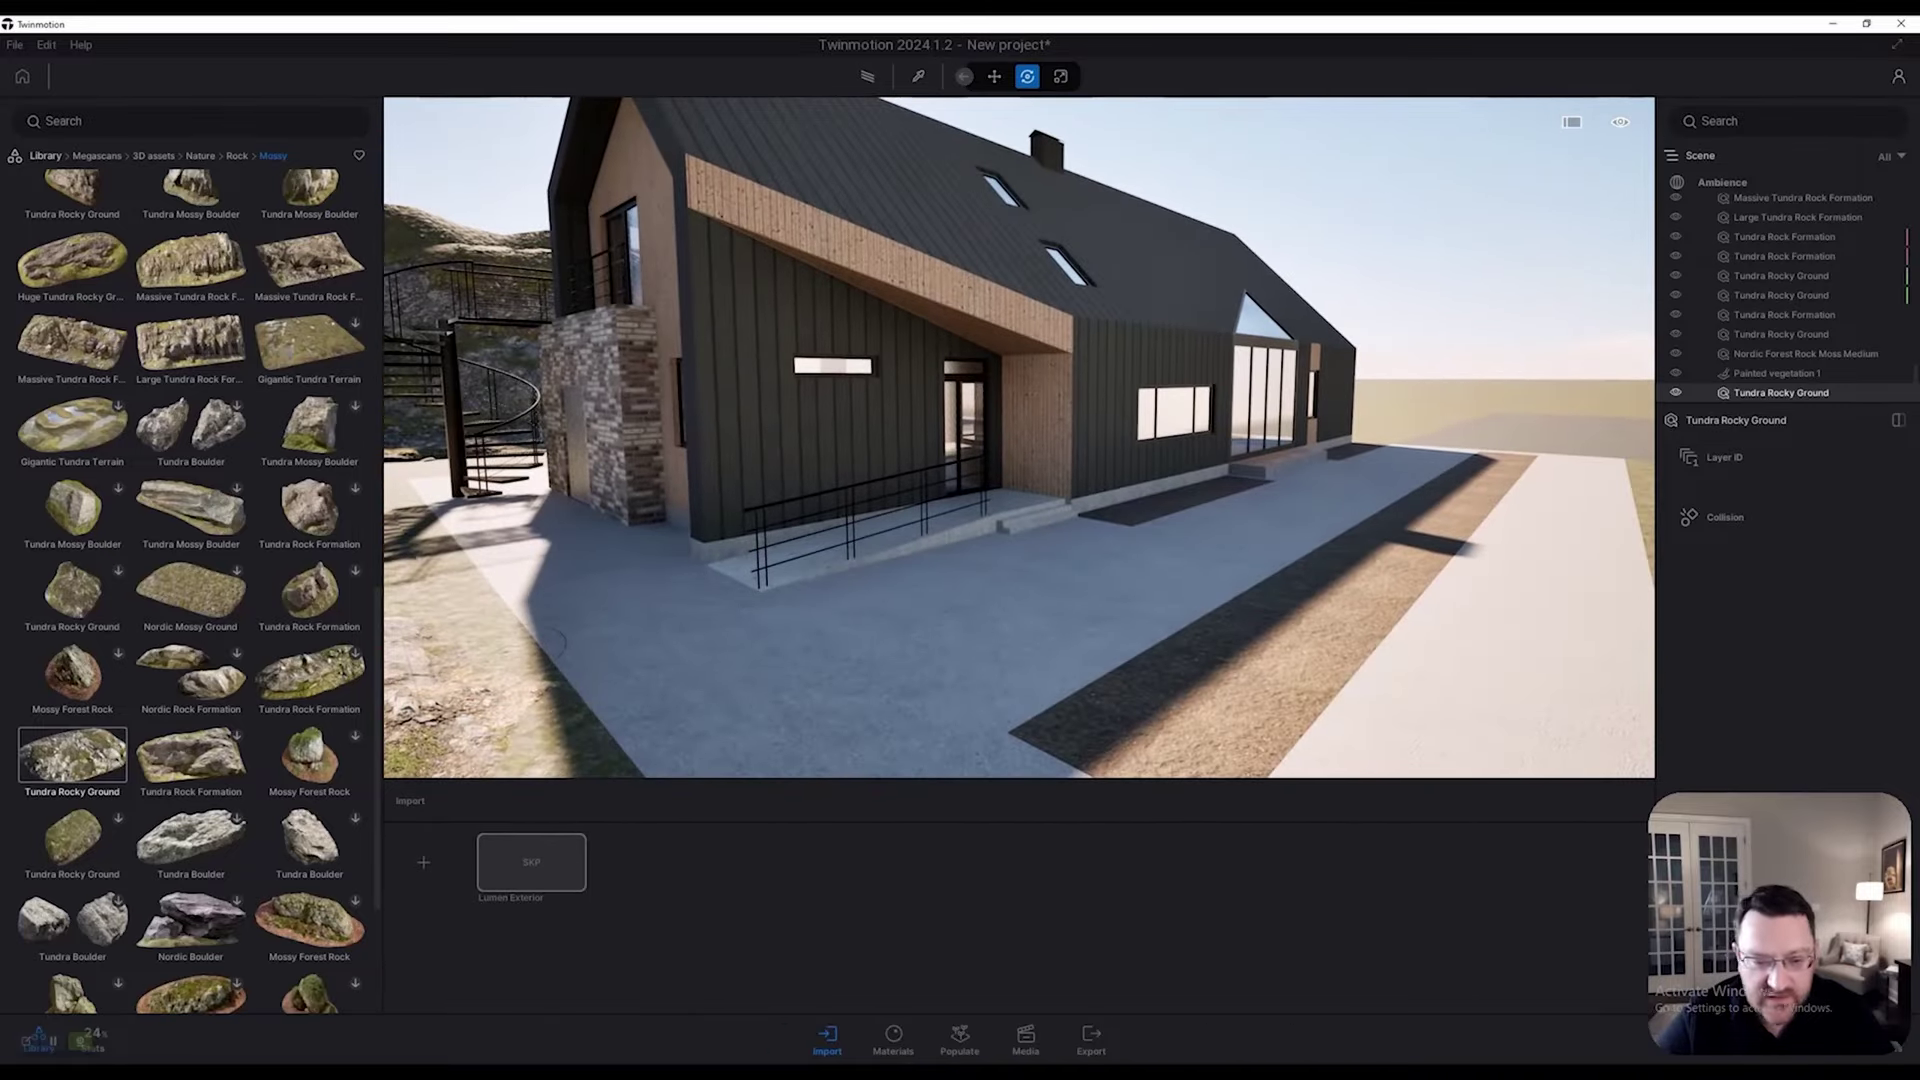
{"action": "key", "text": "s"}
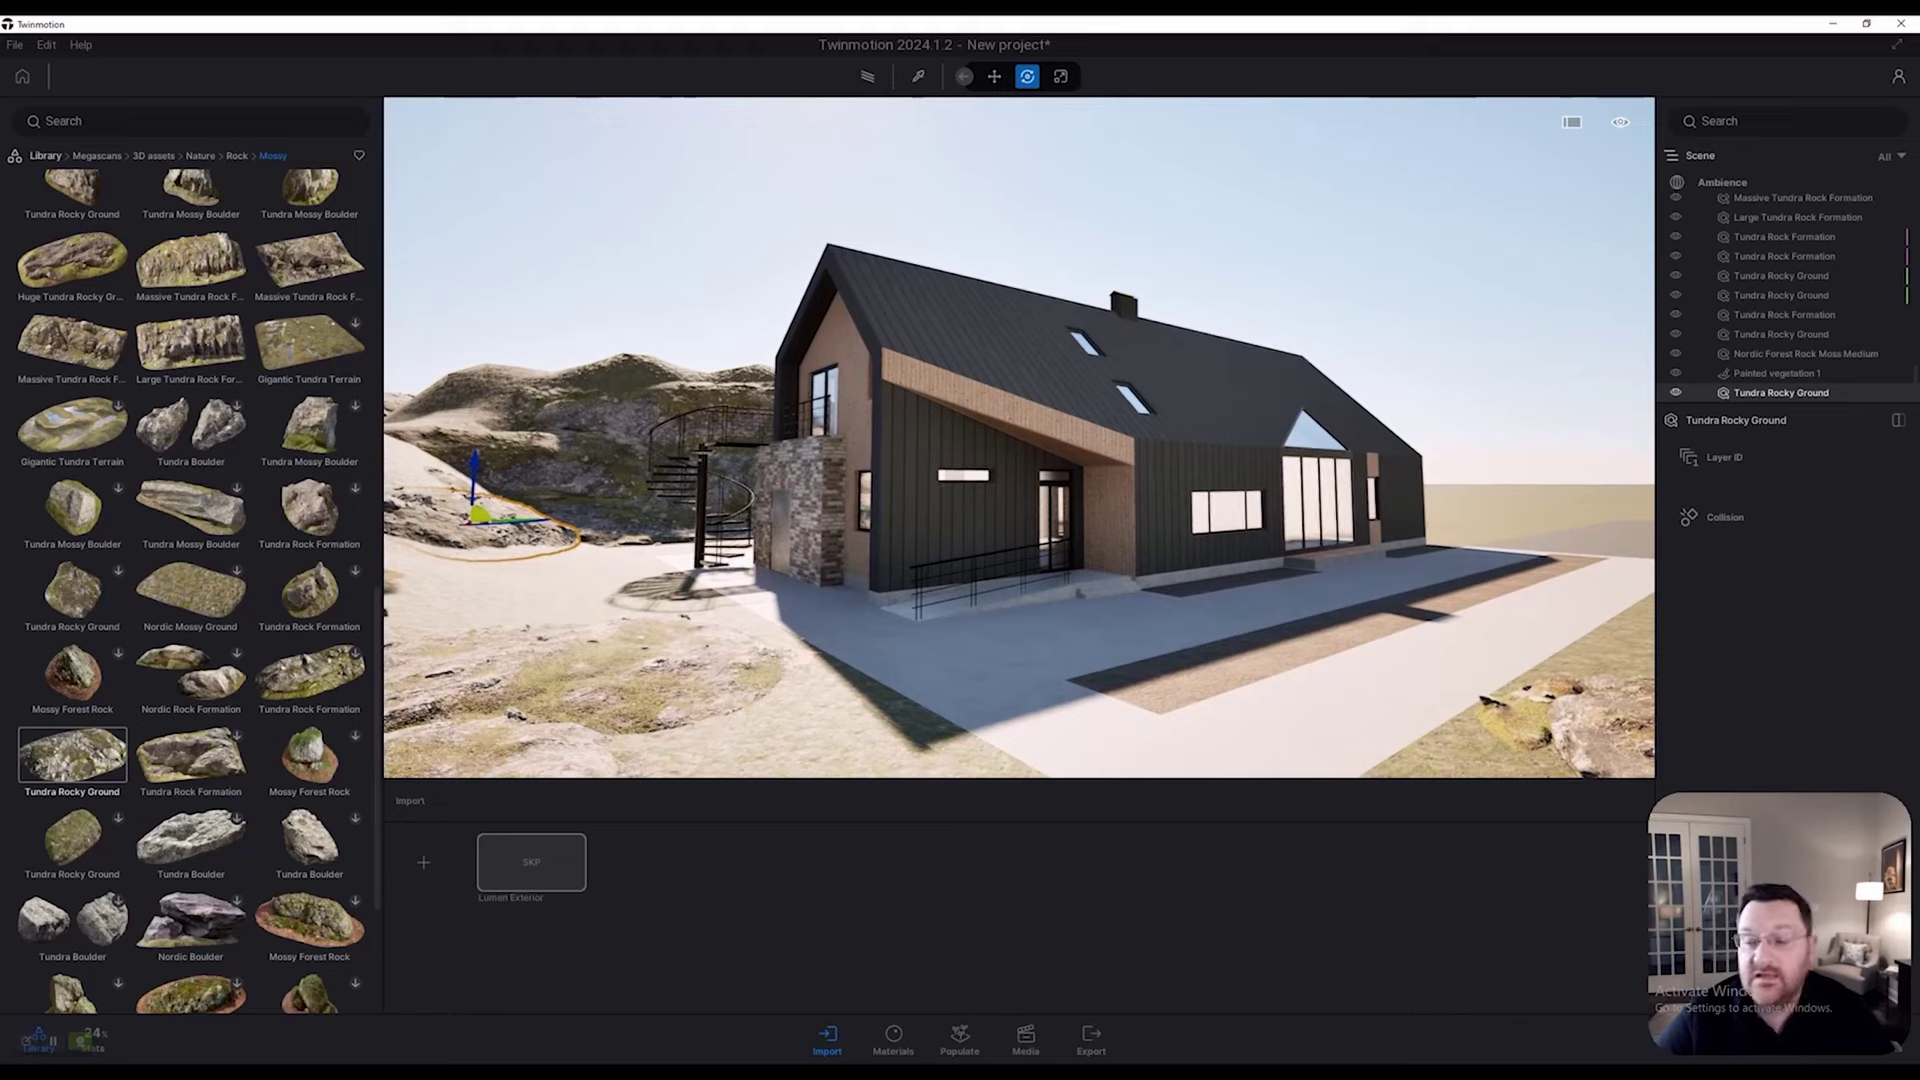
{"action": "key", "text": "w"}
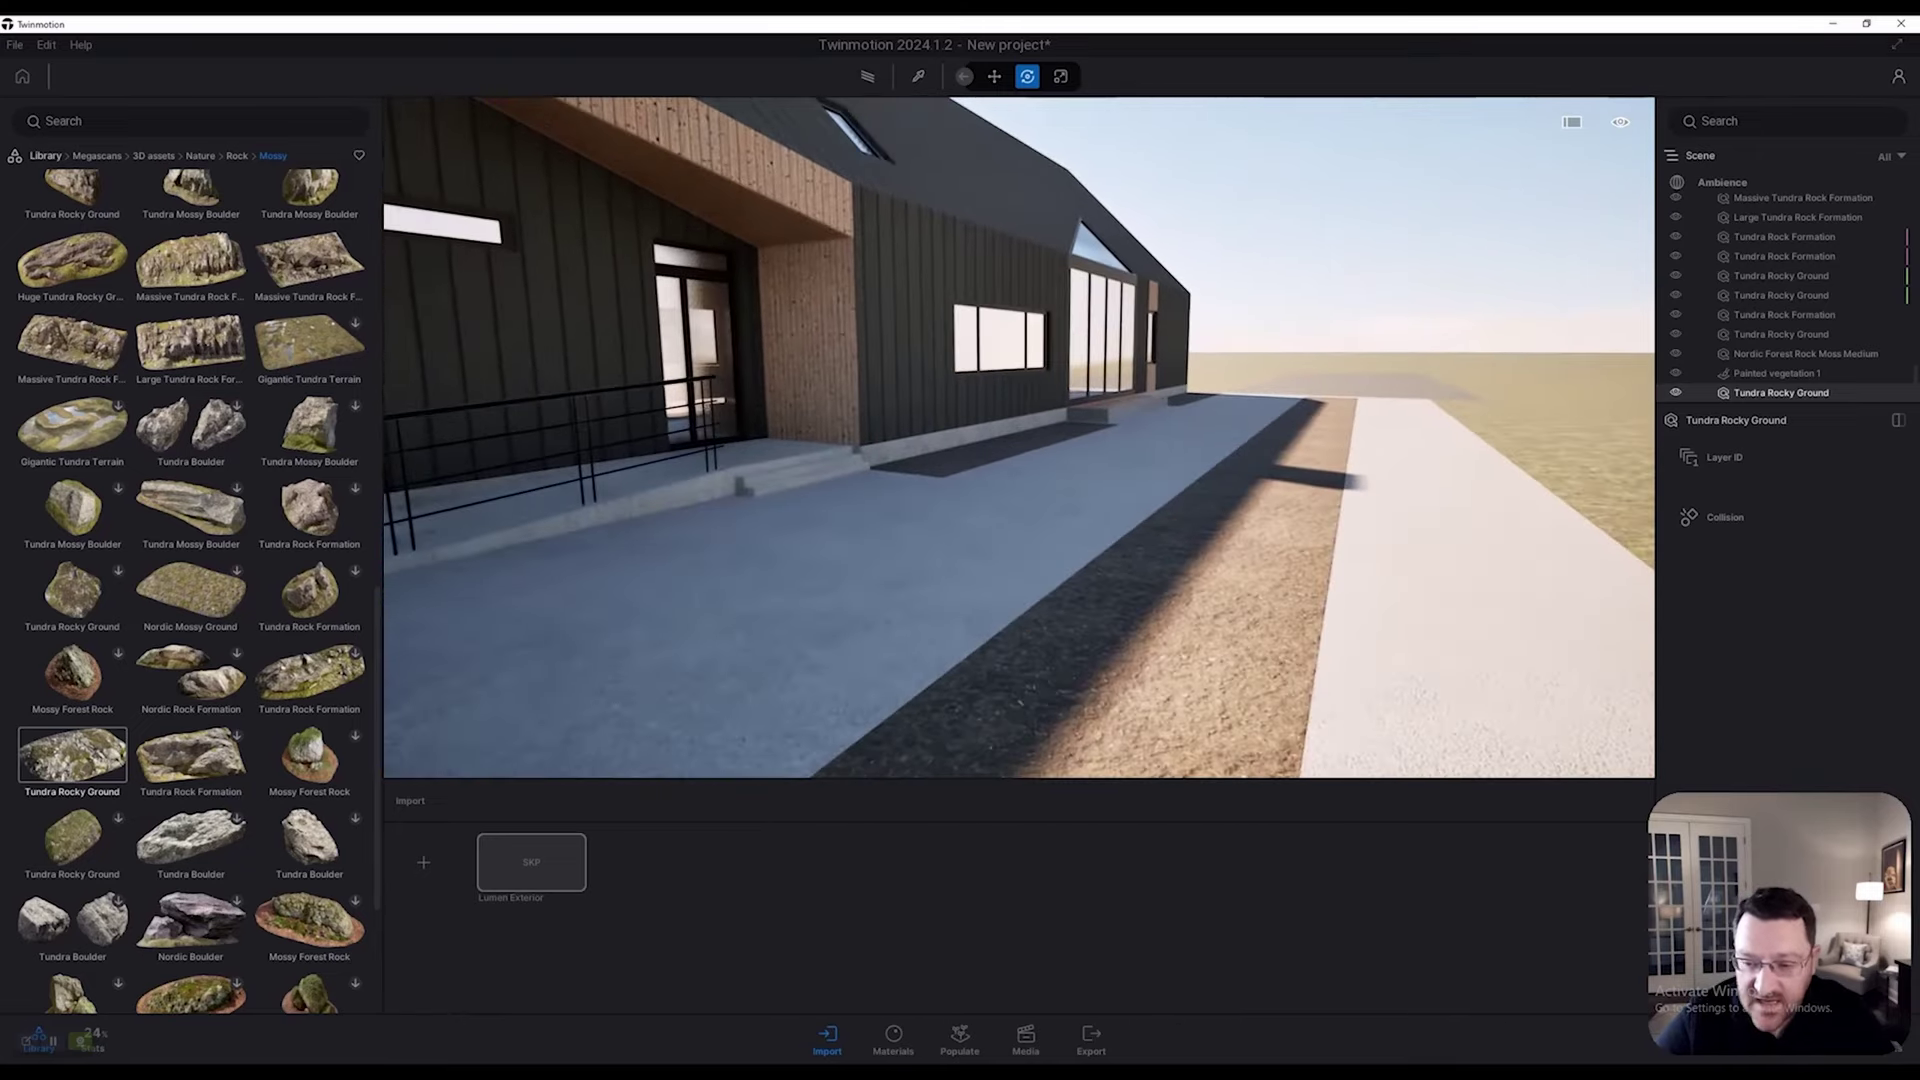
{"action": "key", "text": "s"}
{"action": "key", "text": "s"}
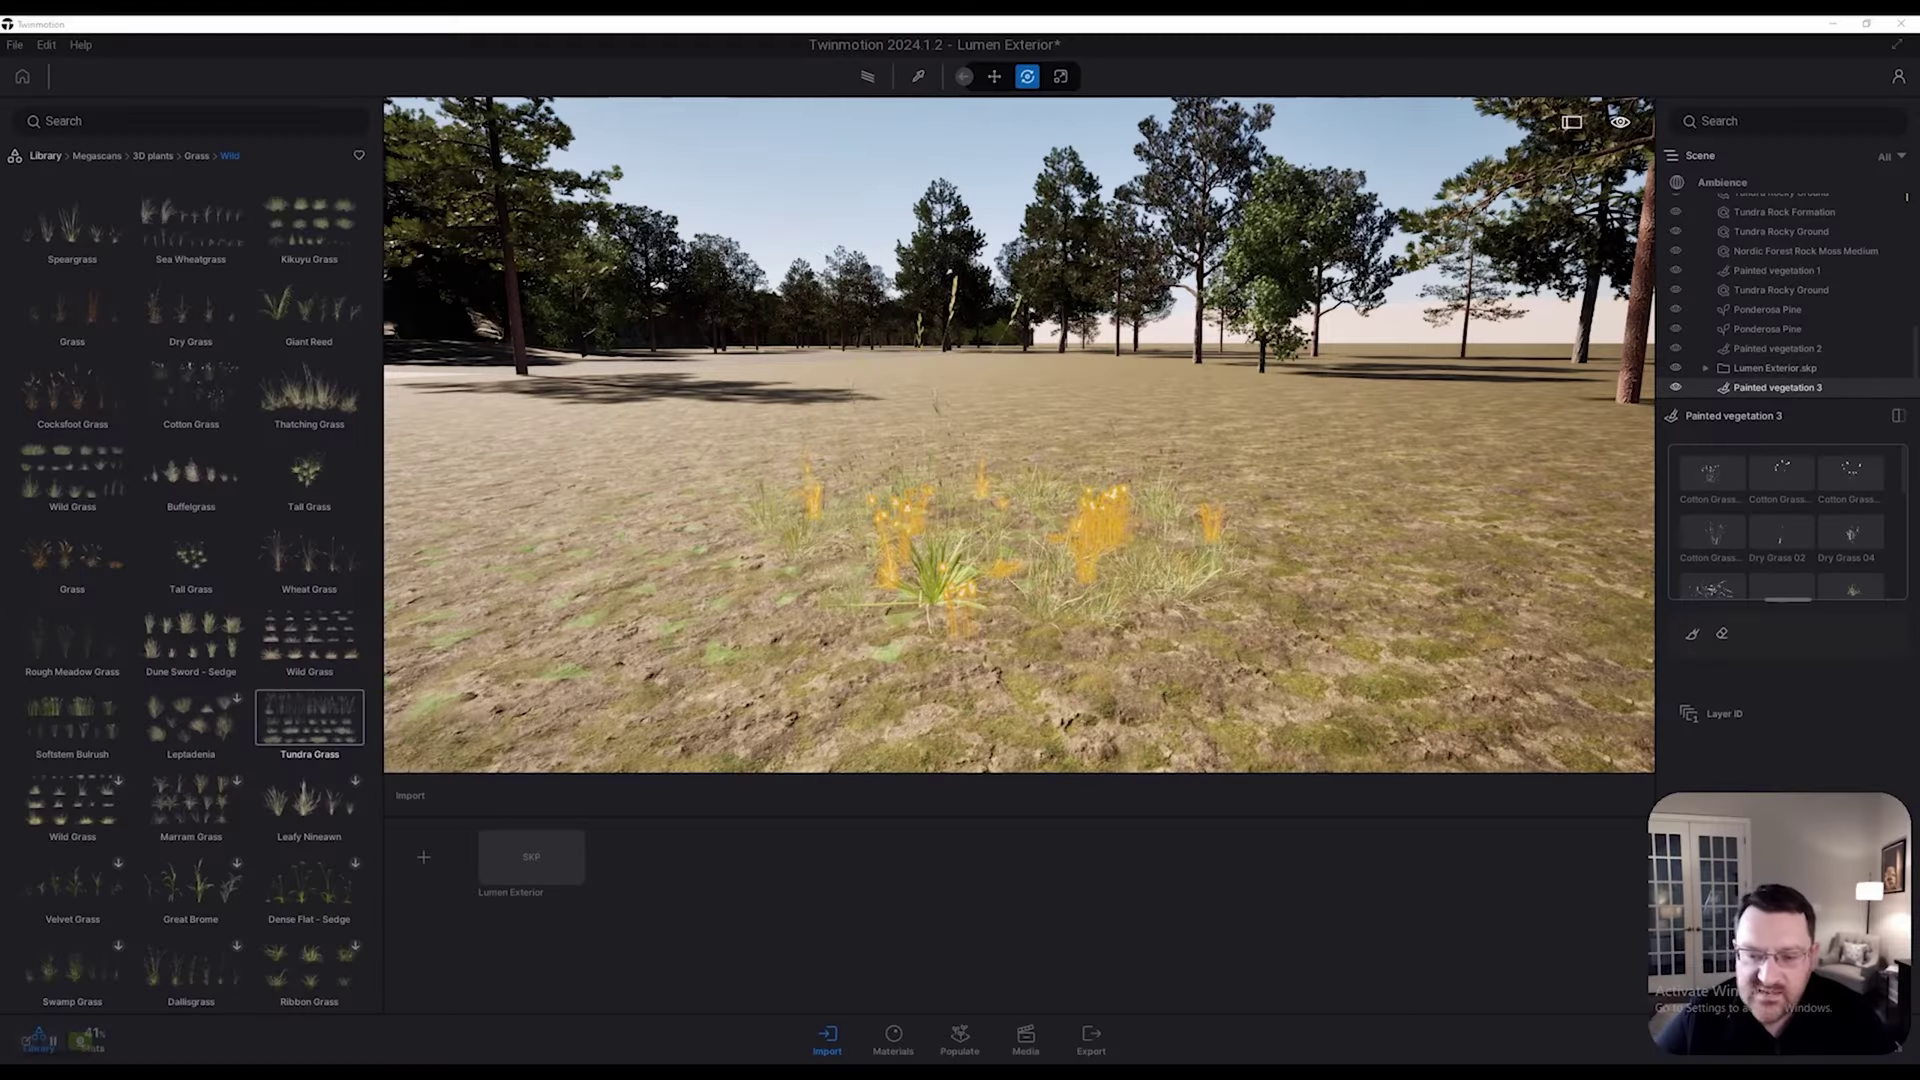
Step: Inspect the painted patch of mixed wild grasses up close on the starting ground
{"action": "mouse_move", "coordinate": [1020, 435]}
{"action": "right_mouse_down"}
{"action": "mouse_move", "coordinate": [1020, 345]}
{"action": "mouse_move", "coordinate": [772, 337]}
{"action": "mouse_move", "coordinate": [1018, 352]}
{"action": "mouse_move", "coordinate": [1056, 382]}
{"action": "mouse_move", "coordinate": [1072, 570]}
{"action": "right_mouse_up"}
{"action": "key", "text": "w"}
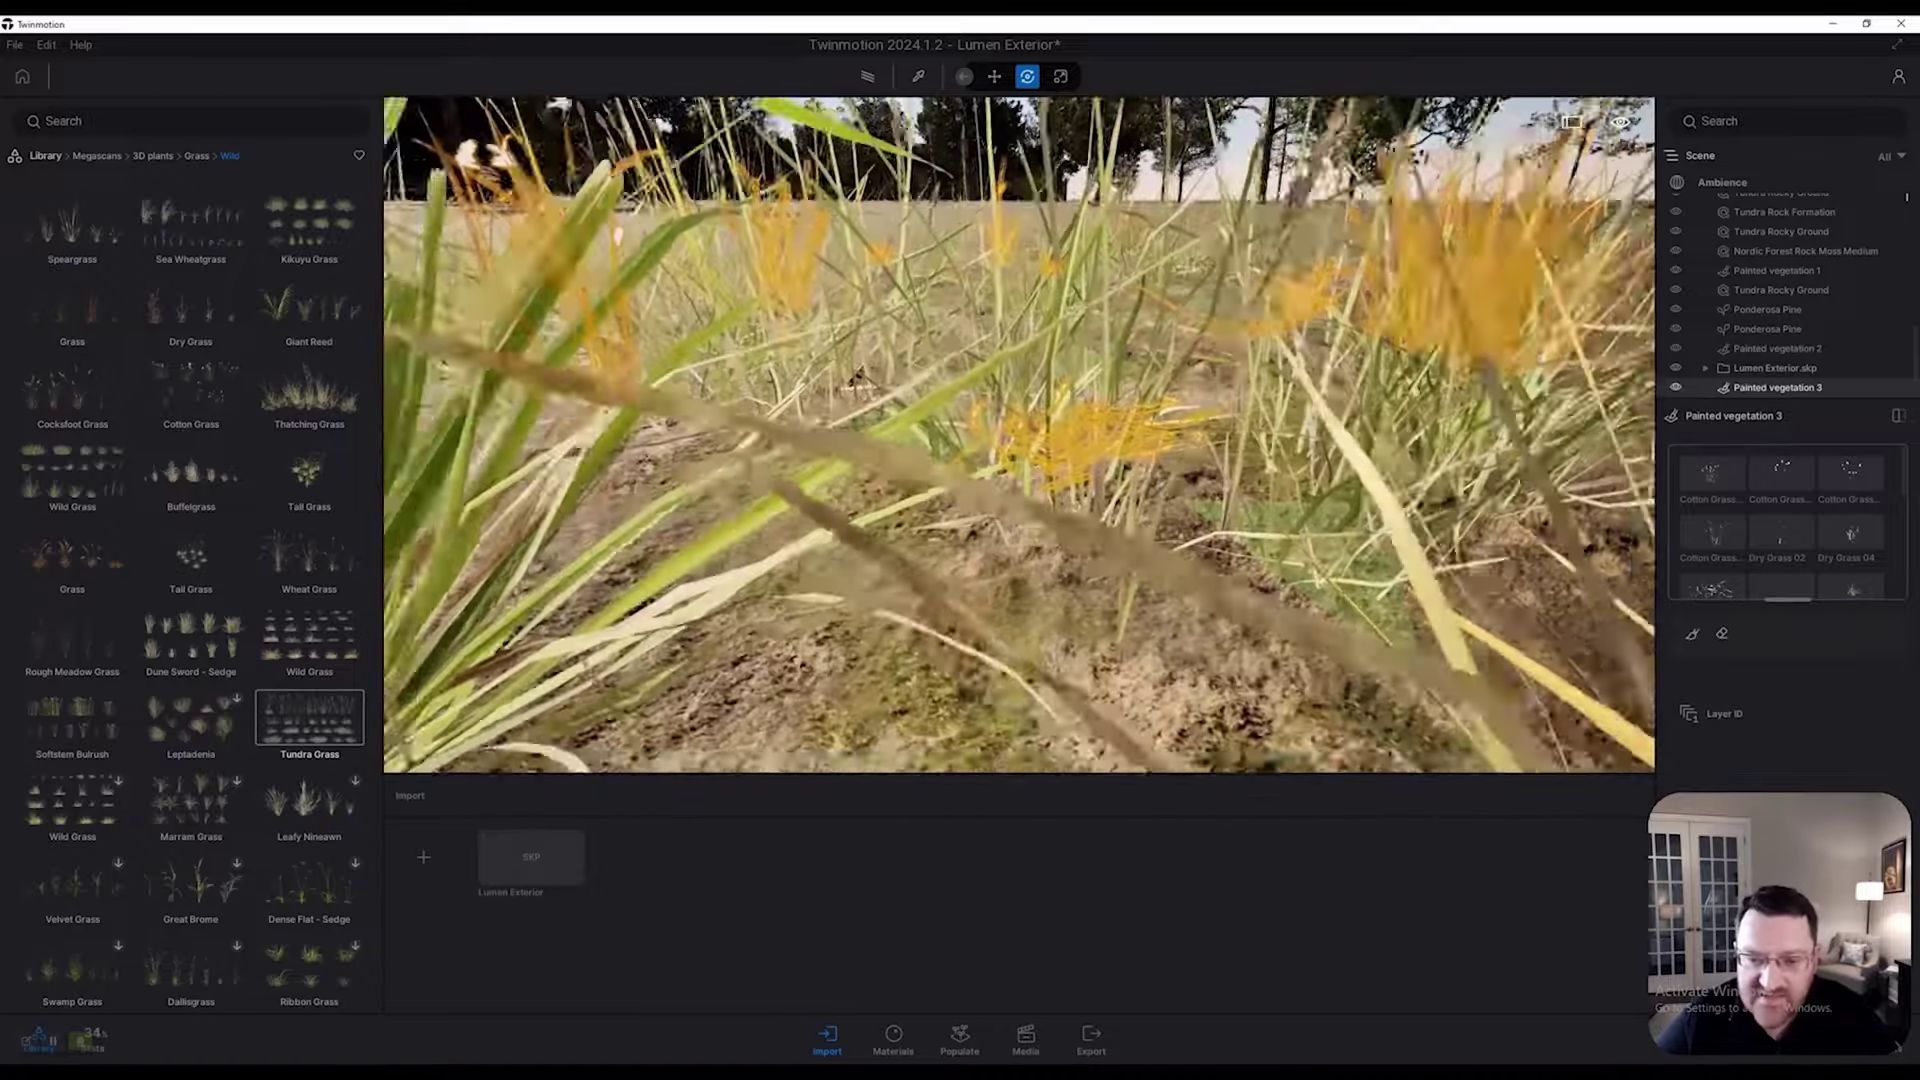
{"action": "key", "text": "s"}
{"action": "left_click", "coordinate": [1072, 600]}
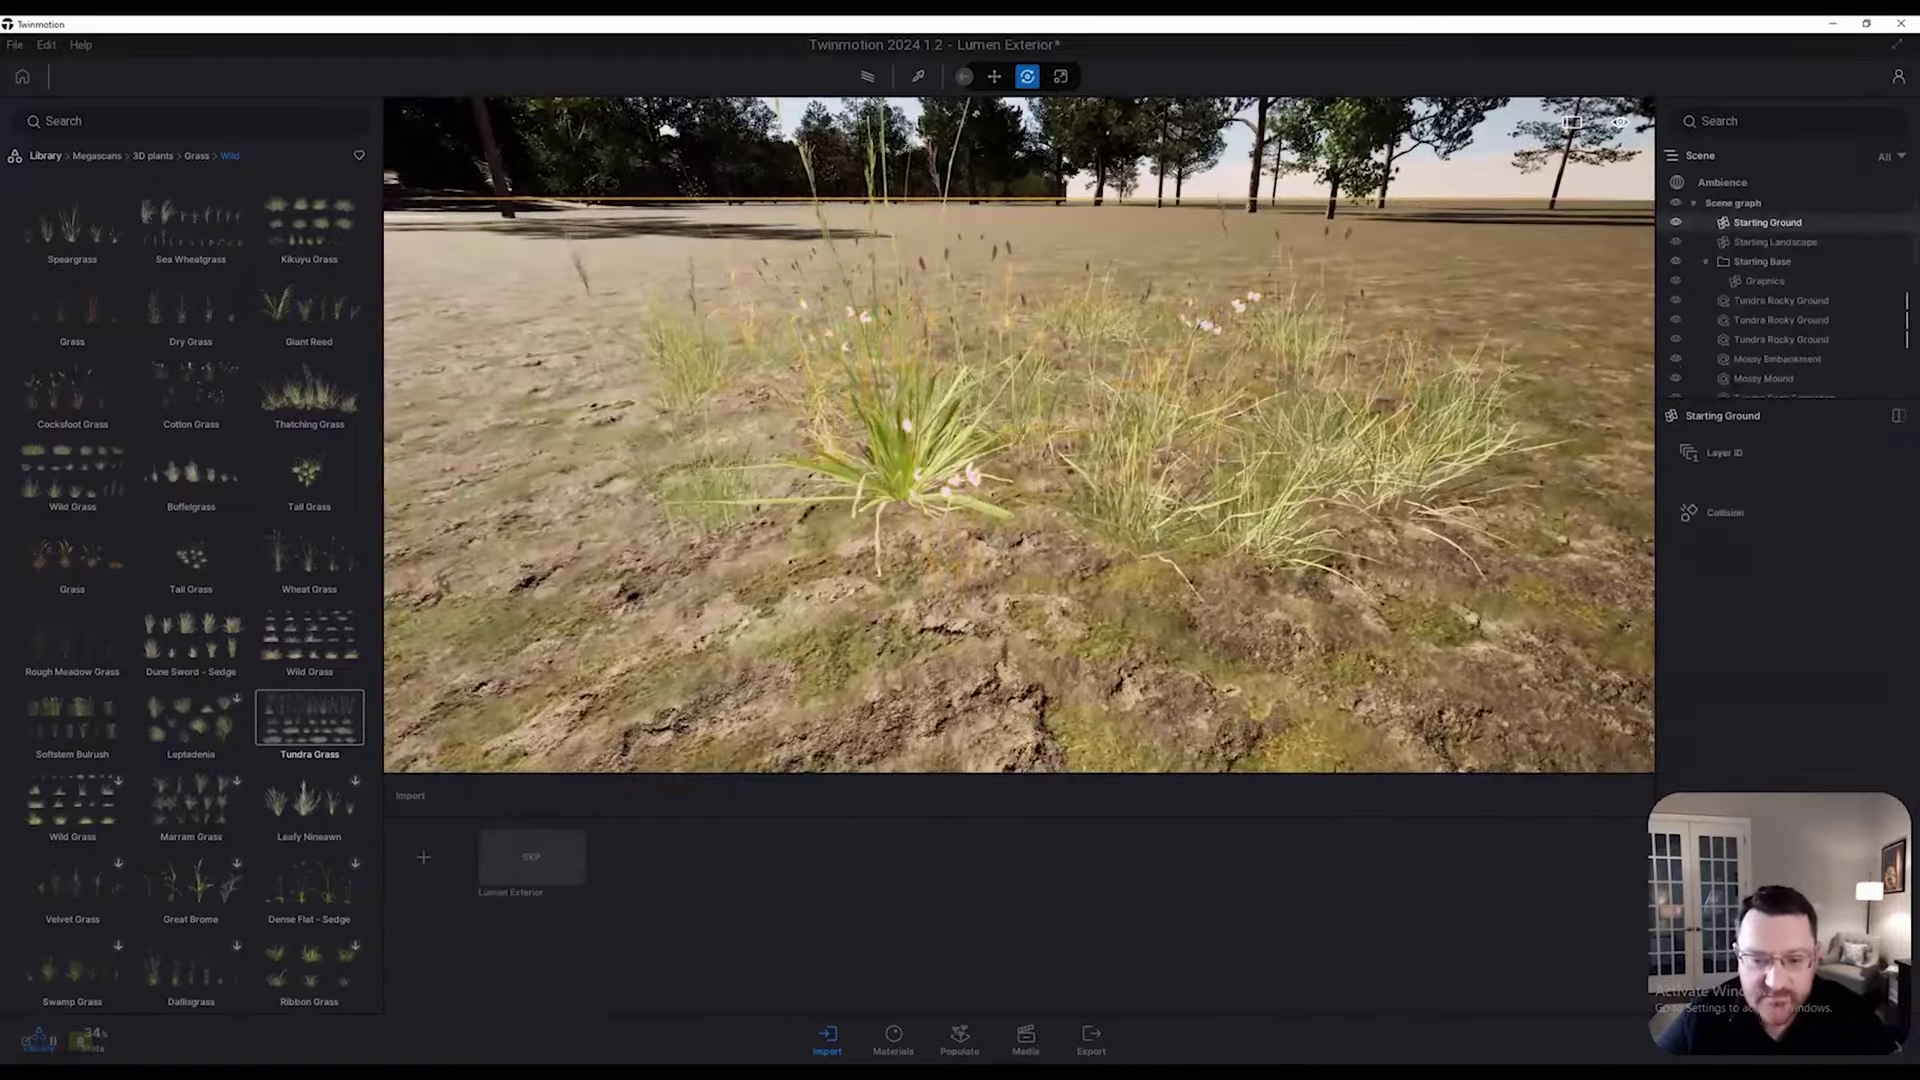
{"action": "key", "text": "e"}
{"action": "key", "text": "q"}
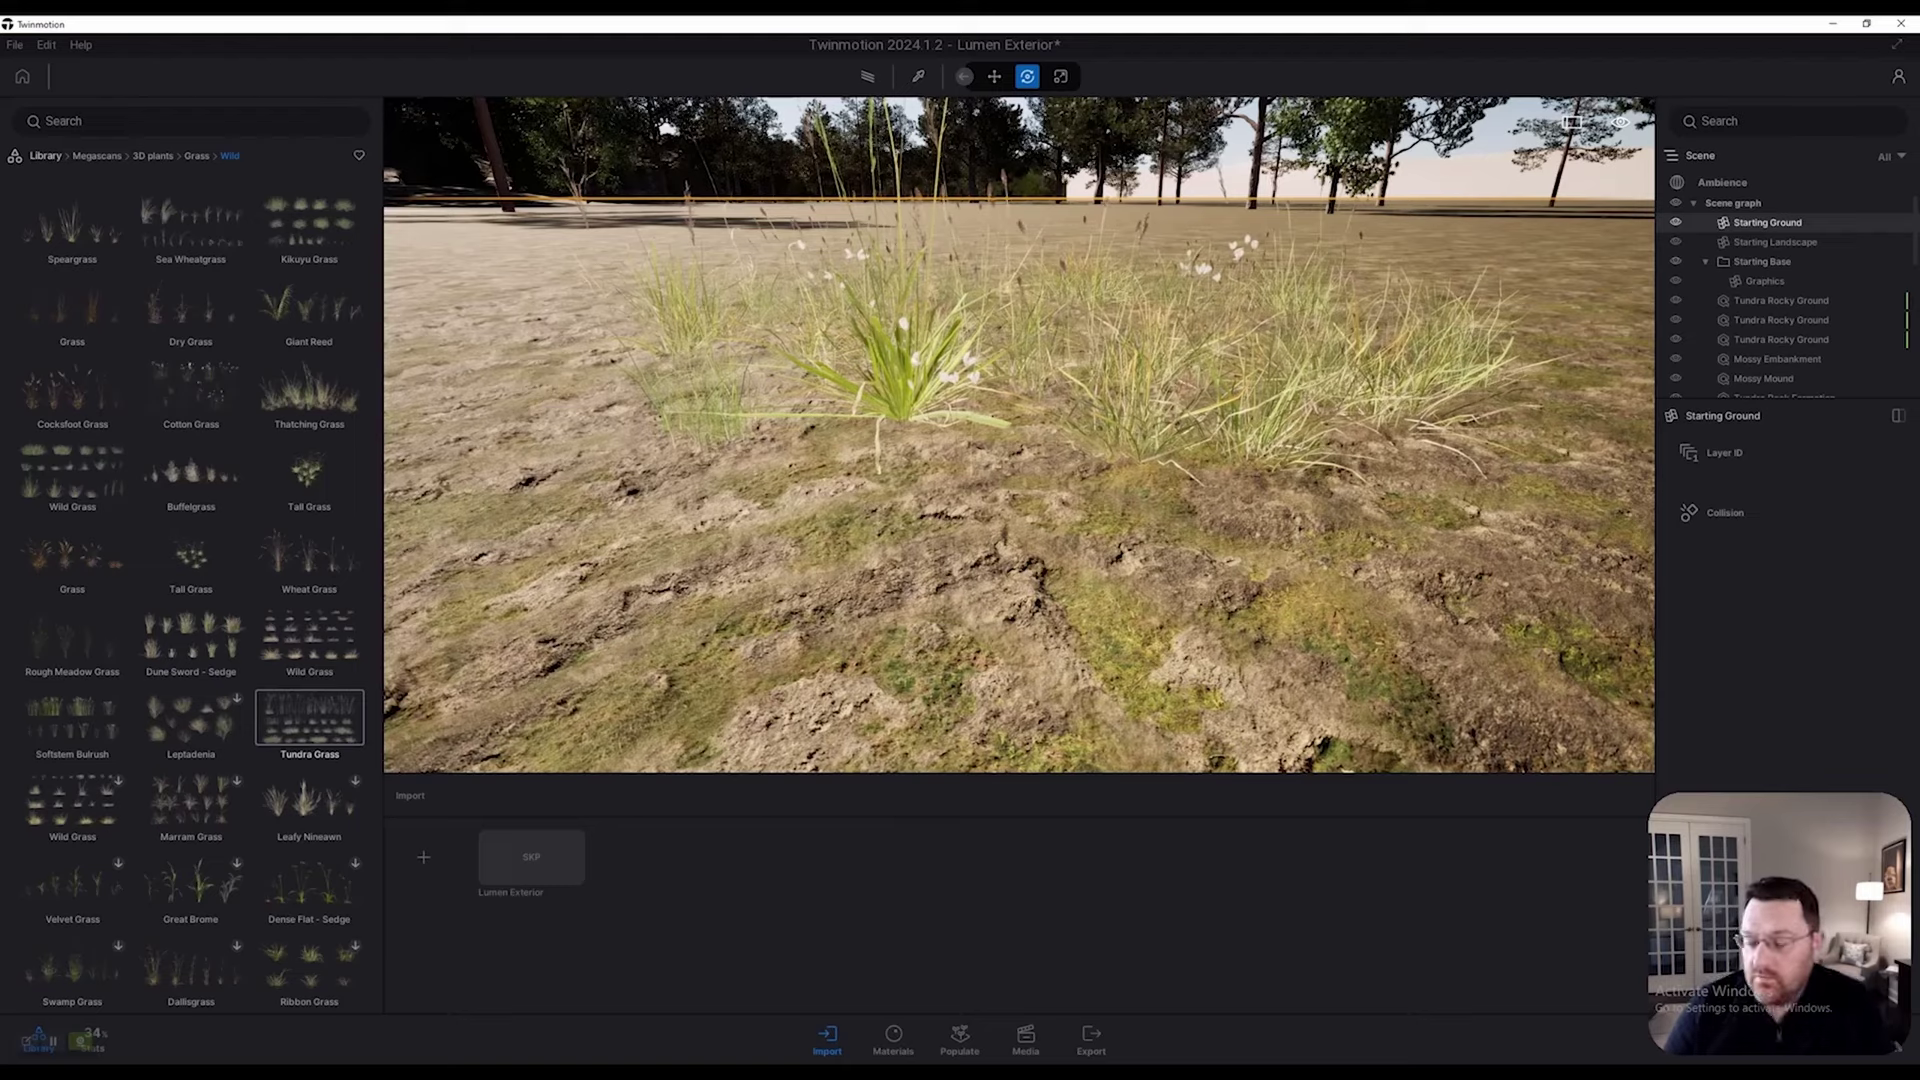
Step: Select the Painted vegetation 3 object in the scene
{"action": "right_click_drag", "start_coordinate": [1020, 435], "coordinate": [1070, 350]}
{"action": "scroll", "coordinate": [1020, 435], "scroll_direction": "down", "scroll_amount": 5}
{"action": "scroll", "coordinate": [1784, 334], "scroll_direction": "down", "scroll_amount": 5}
{"action": "scroll", "coordinate": [1784, 334], "scroll_direction": "down", "scroll_amount": 5}
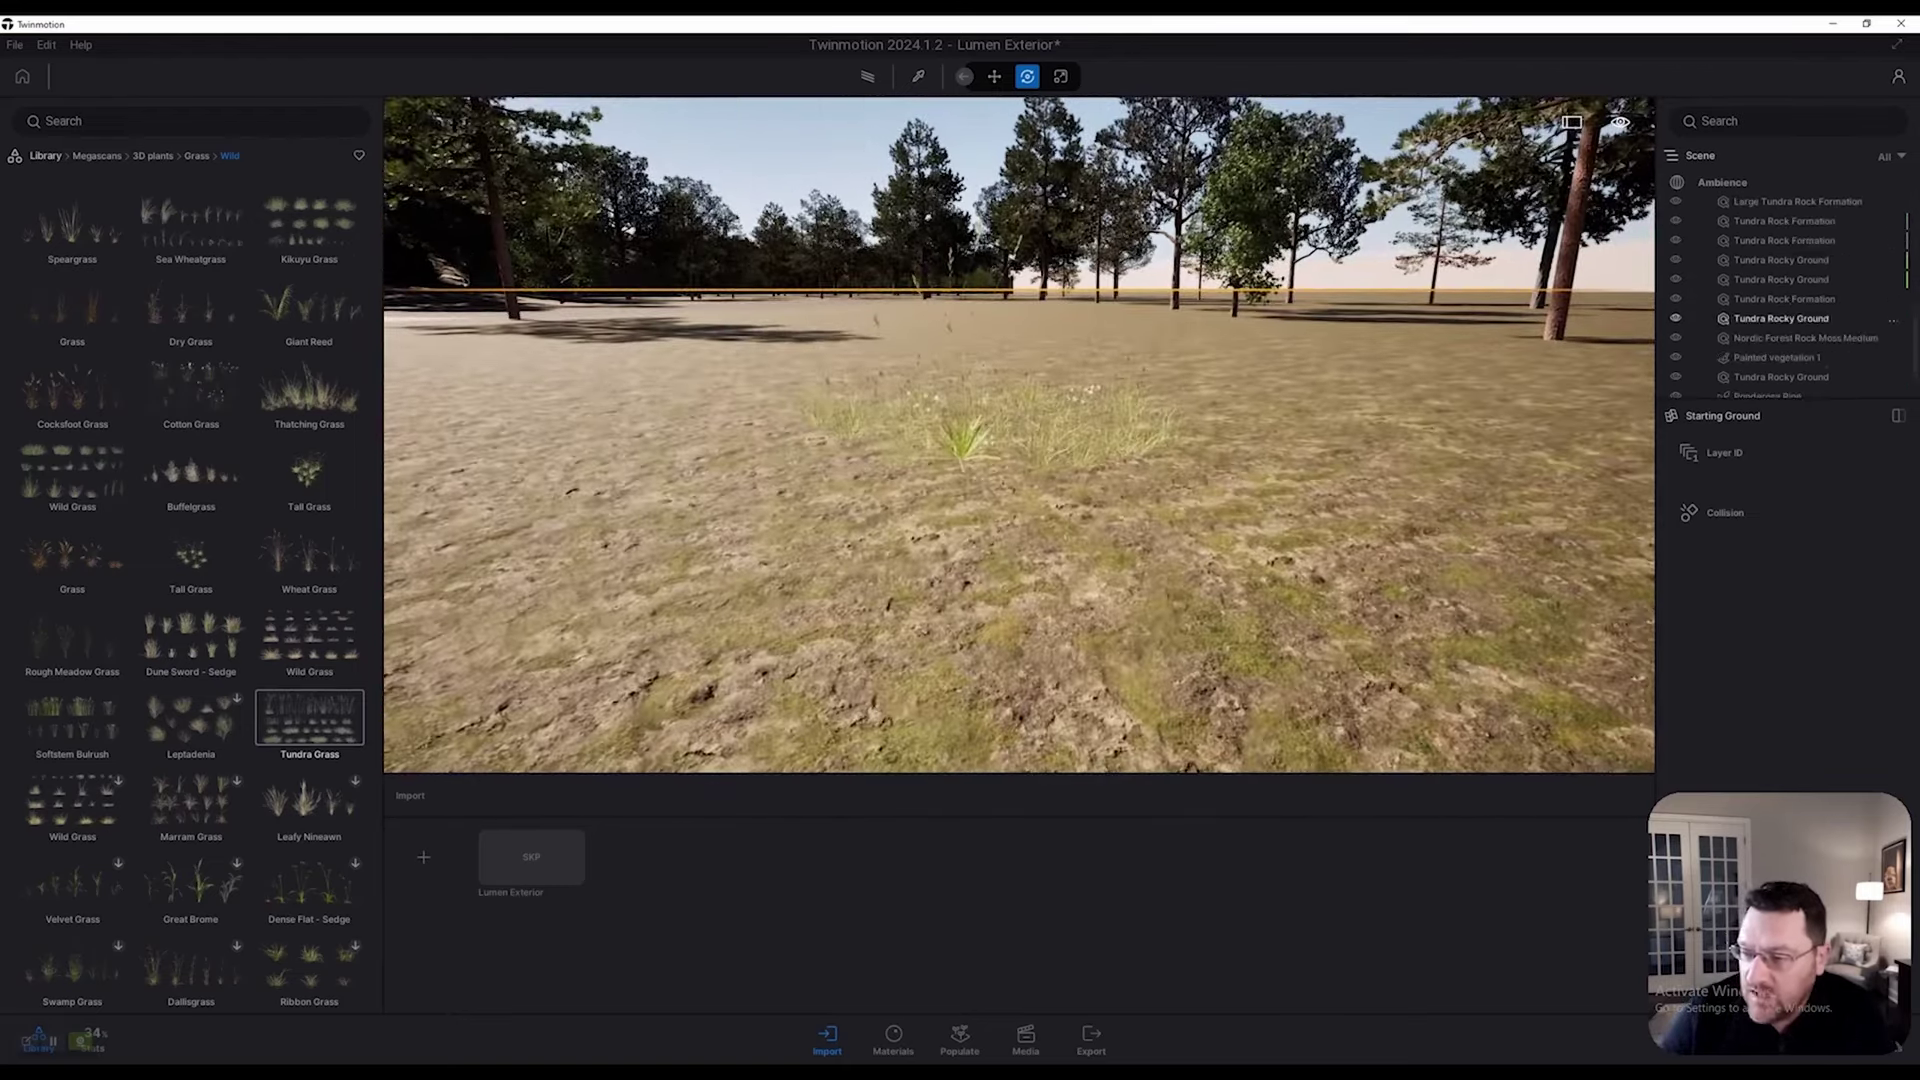
{"action": "left_click", "coordinate": [1778, 388]}
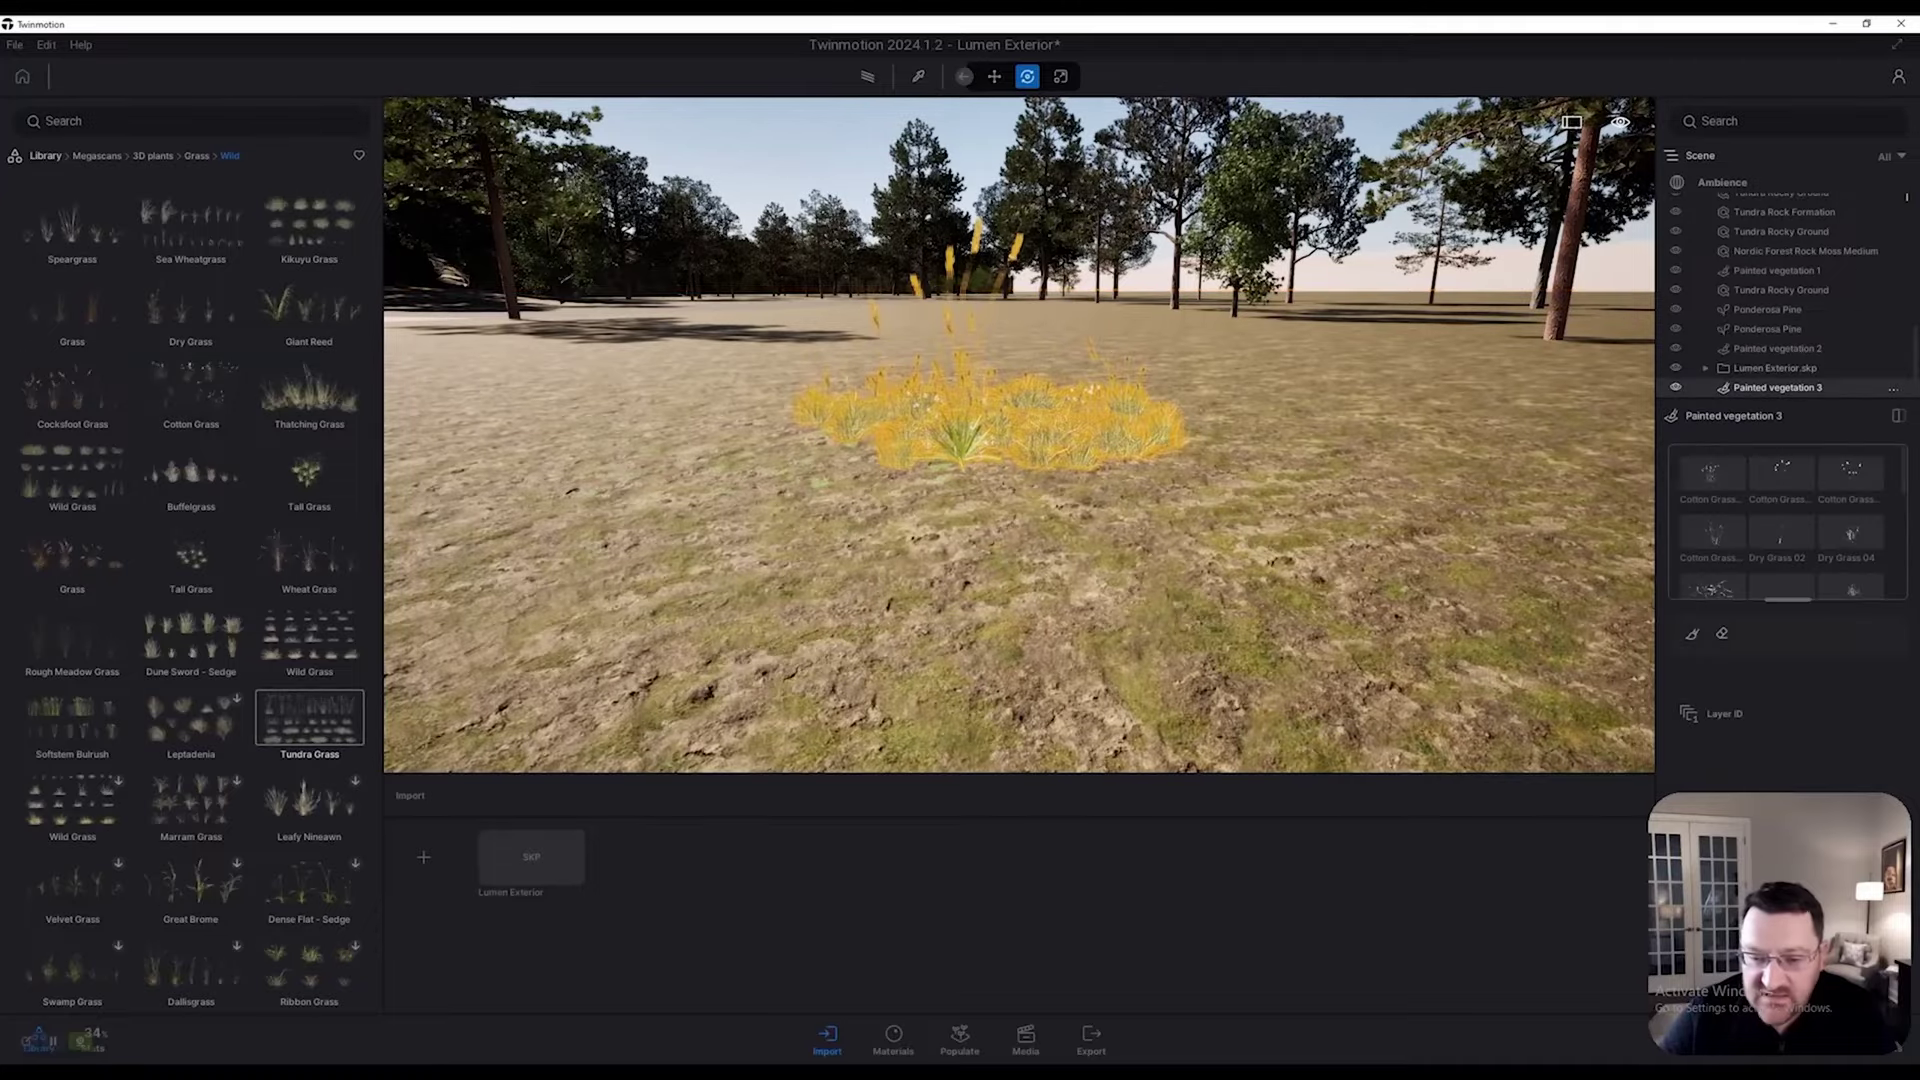
Step: Look at the Populate placement options and return to the Painted vegetation 3 settings
{"action": "scroll", "coordinate": [1020, 435], "scroll_direction": "up", "scroll_amount": 8}
{"action": "scroll", "coordinate": [821, 612], "scroll_direction": "down", "scroll_amount": 8}
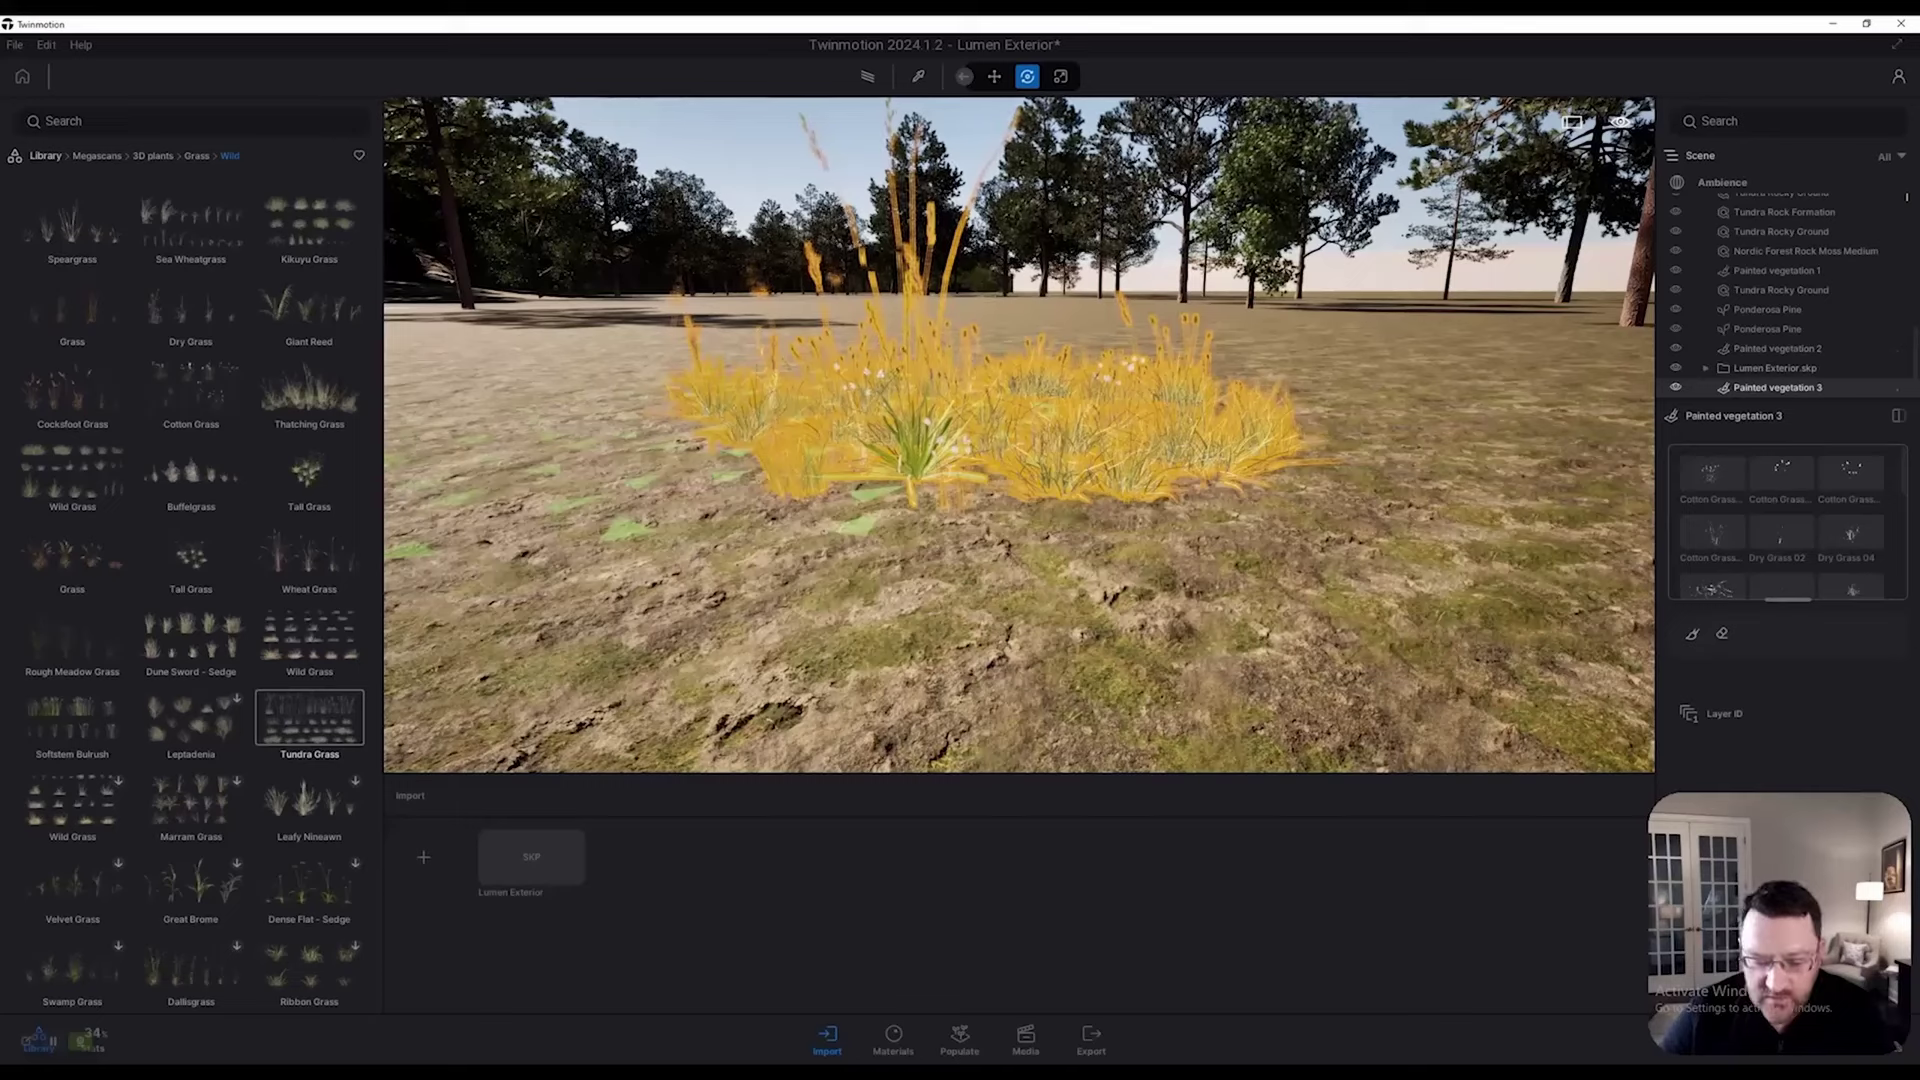
{"action": "left_click", "coordinate": [959, 1040]}
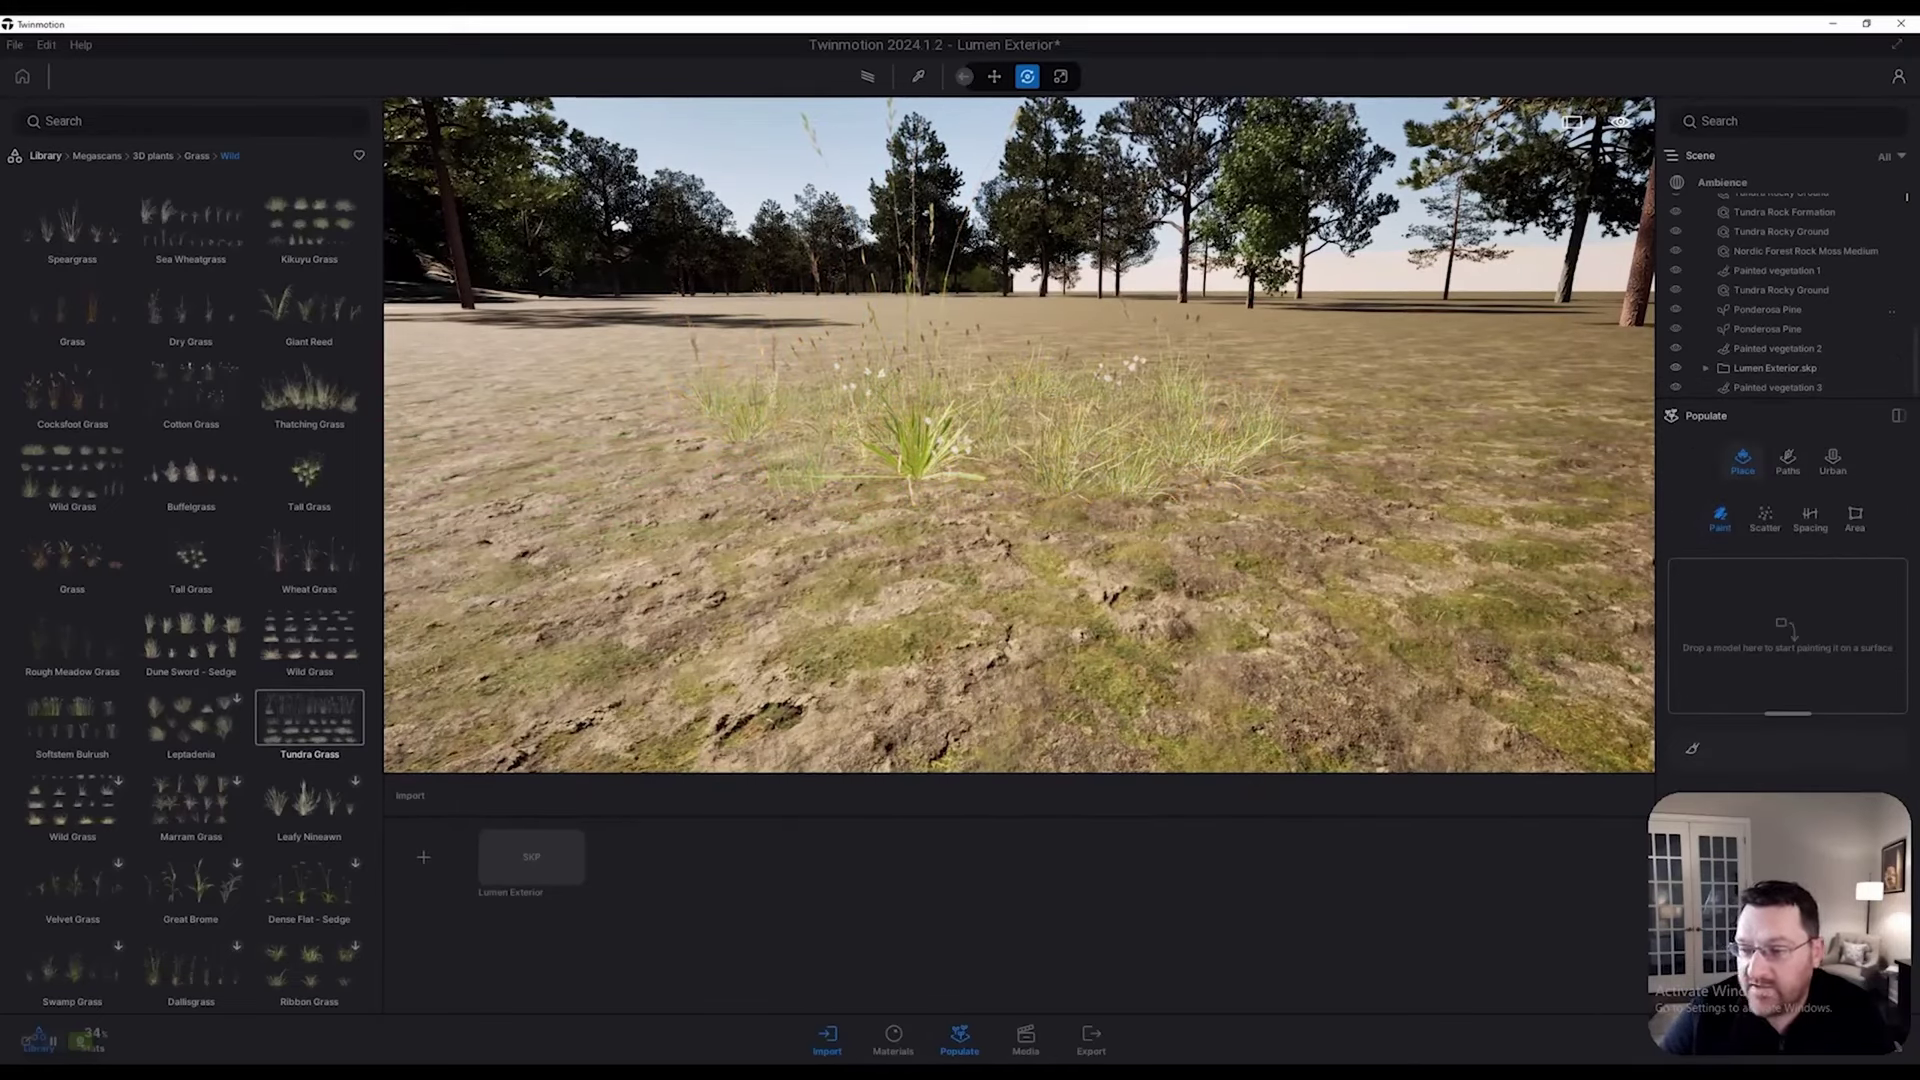
{"action": "left_click", "coordinate": [1778, 388]}
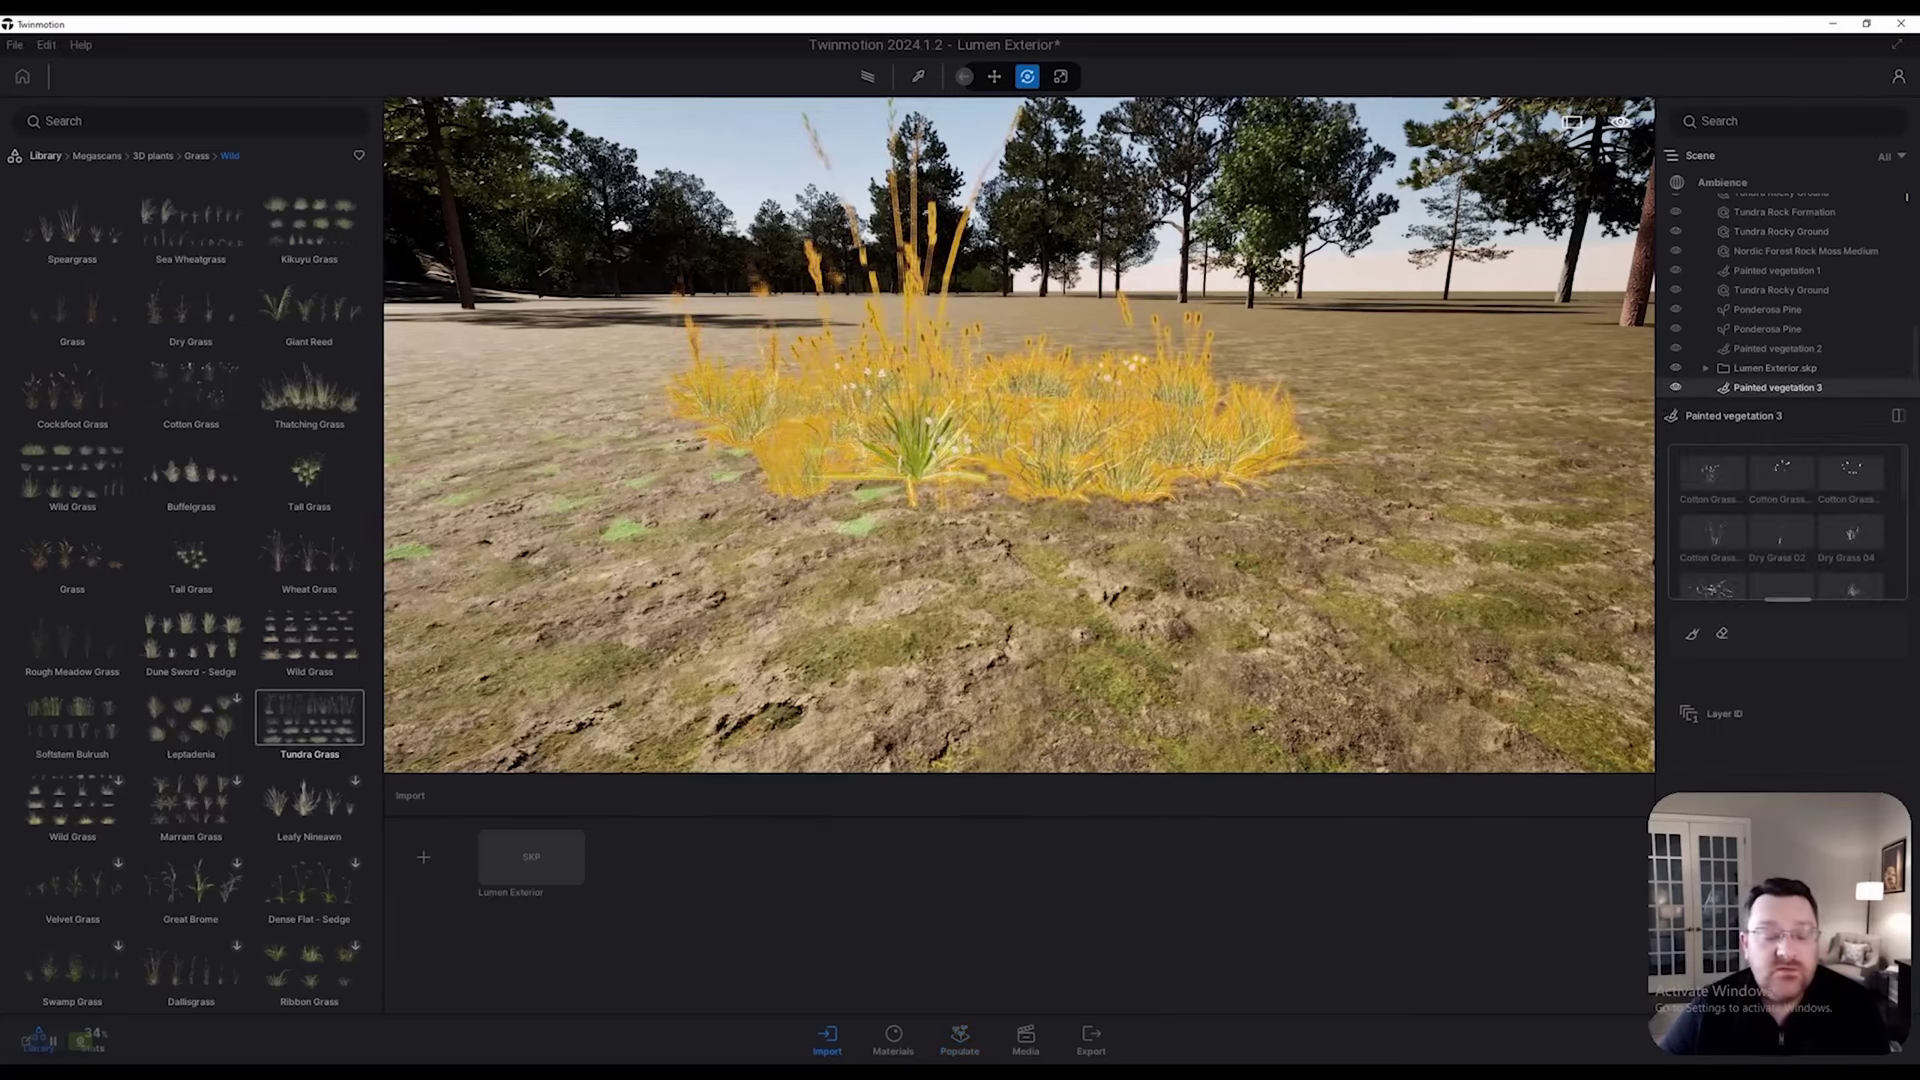
Step: Examine the grass patch at close range and review the Cotton Grass, Dry Grass and Tundra Grass assets in Painted vegetation 3
{"action": "mouse_move", "coordinate": [191, 387]}
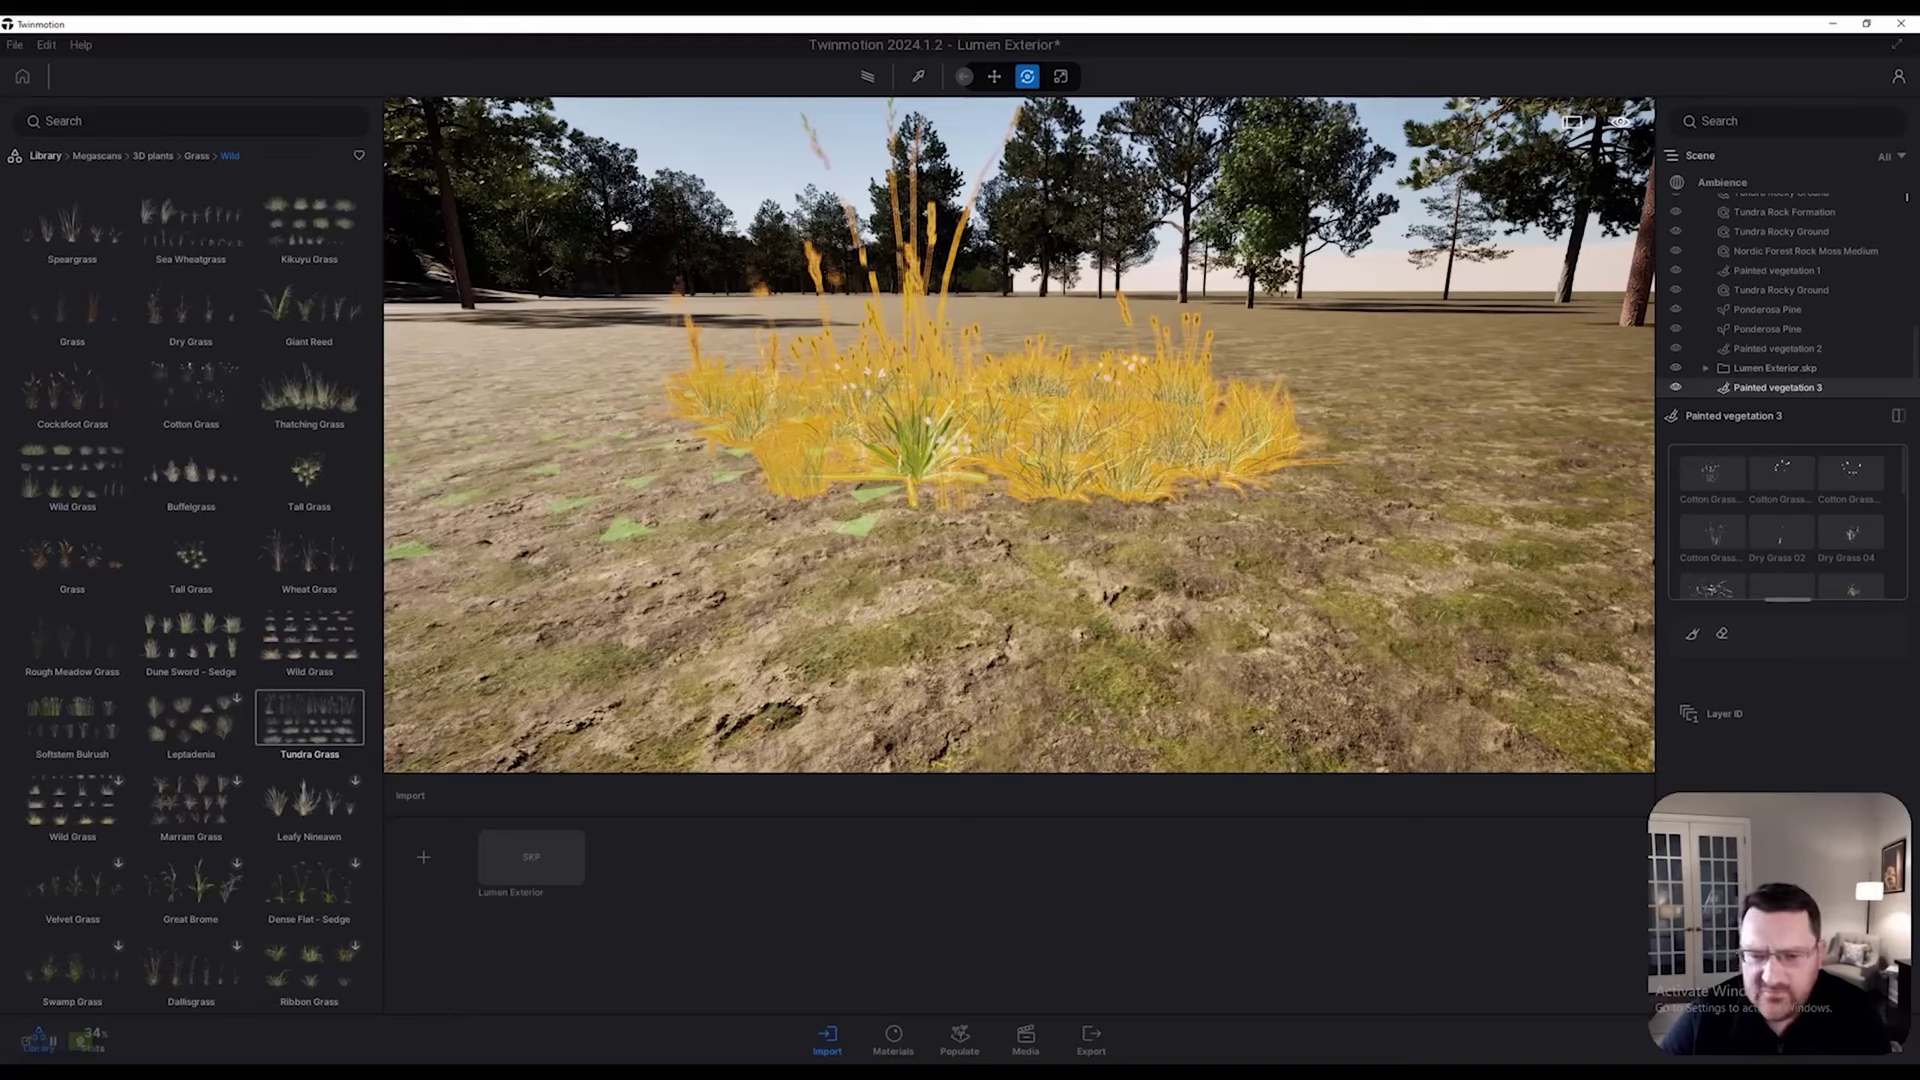
{"action": "right_click_drag", "start_coordinate": [1020, 434], "coordinate": [984, 322]}
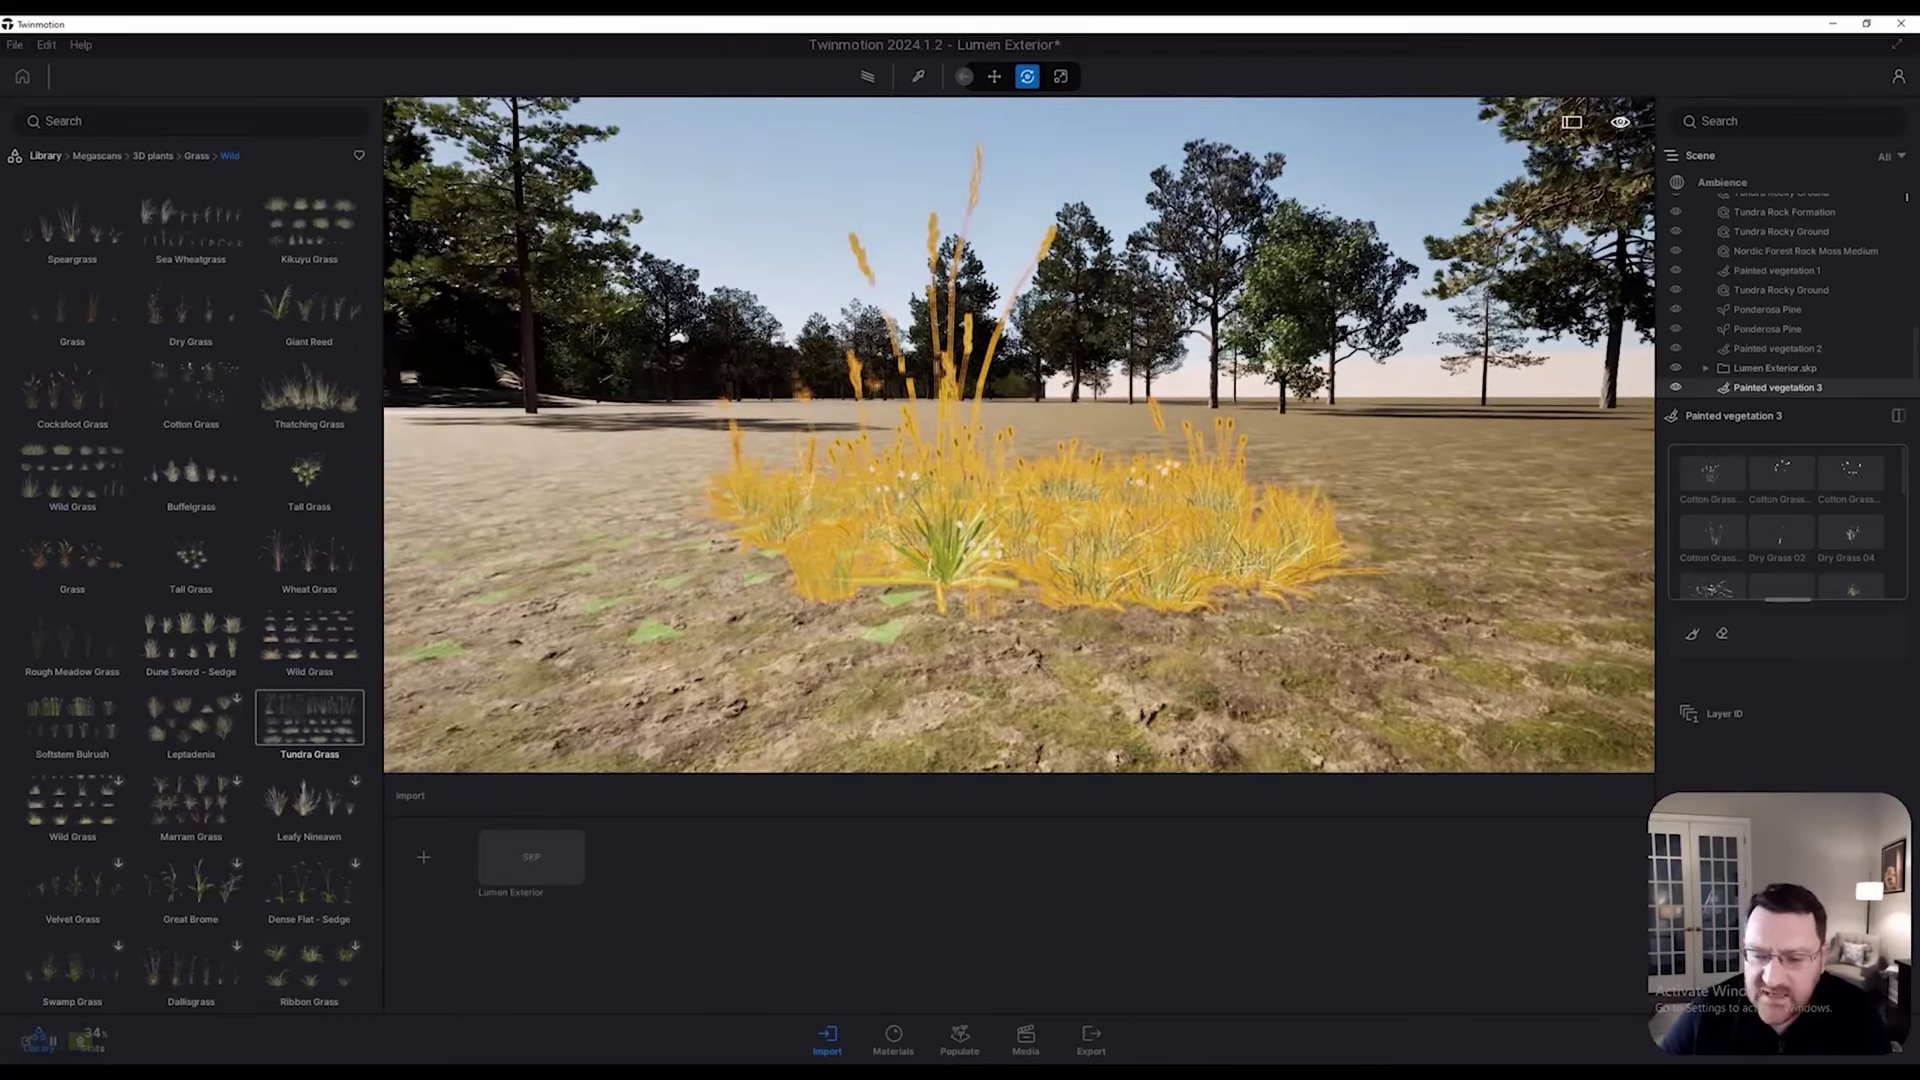
{"action": "key", "text": "w"}
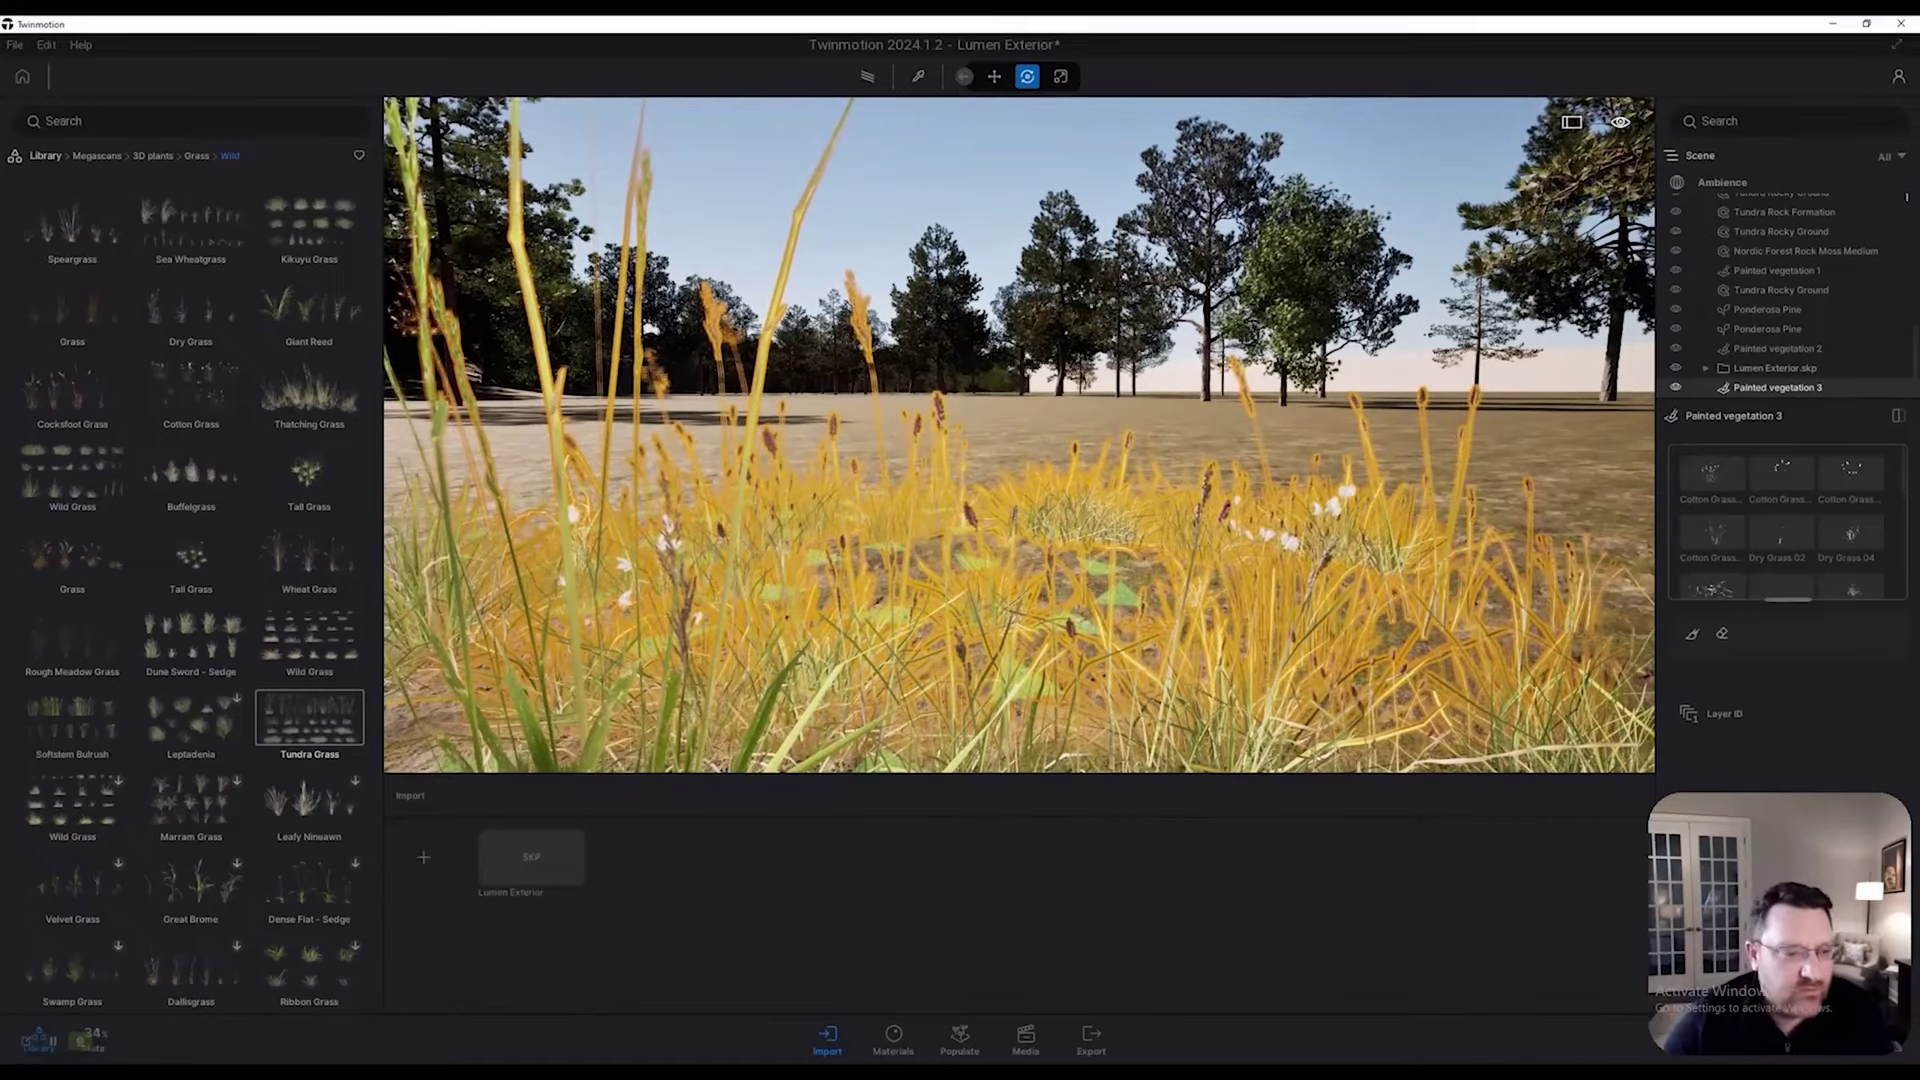
{"action": "key", "text": "s"}
{"action": "key", "text": "w"}
{"action": "scroll", "coordinate": [1780, 525], "scroll_direction": "down", "scroll_amount": 2}
{"action": "scroll", "coordinate": [1713, 500], "scroll_direction": "down", "scroll_amount": 5}
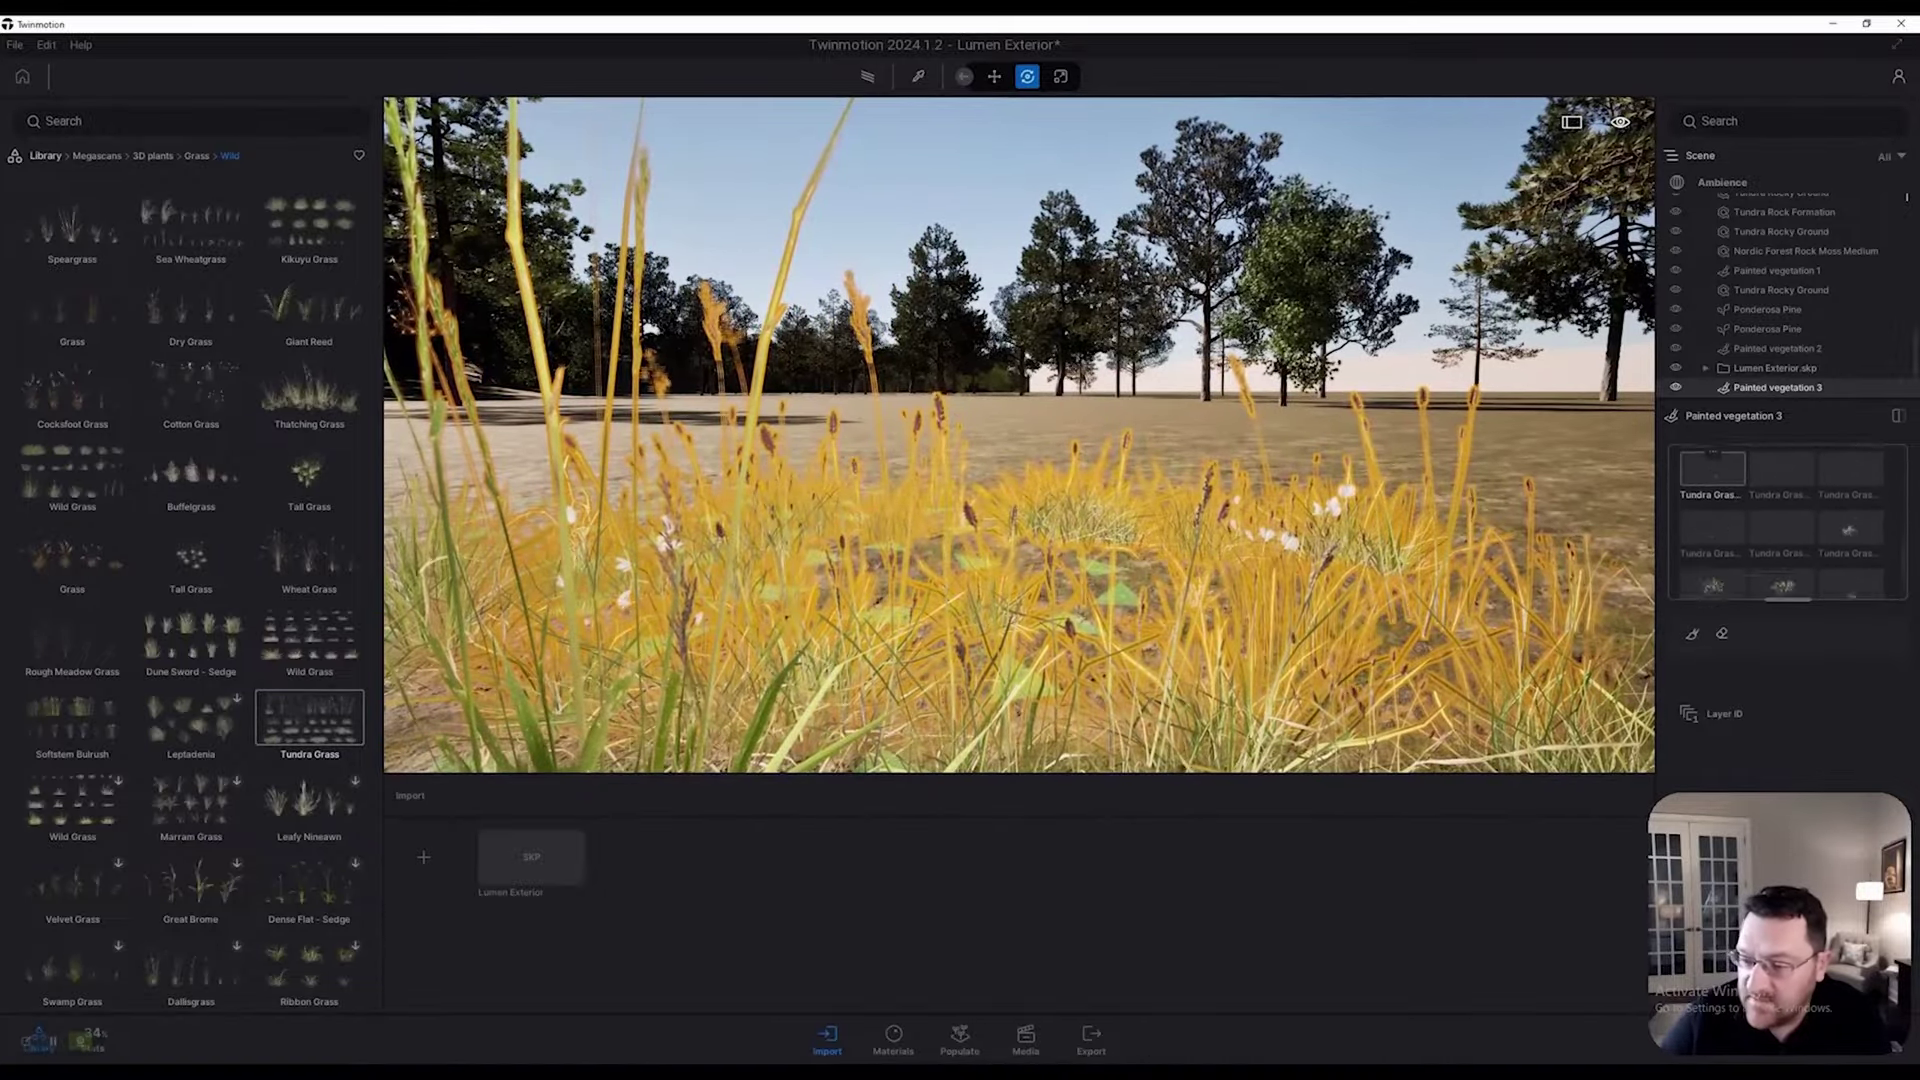
{"action": "scroll", "coordinate": [1713, 464], "scroll_direction": "down", "scroll_amount": 2}
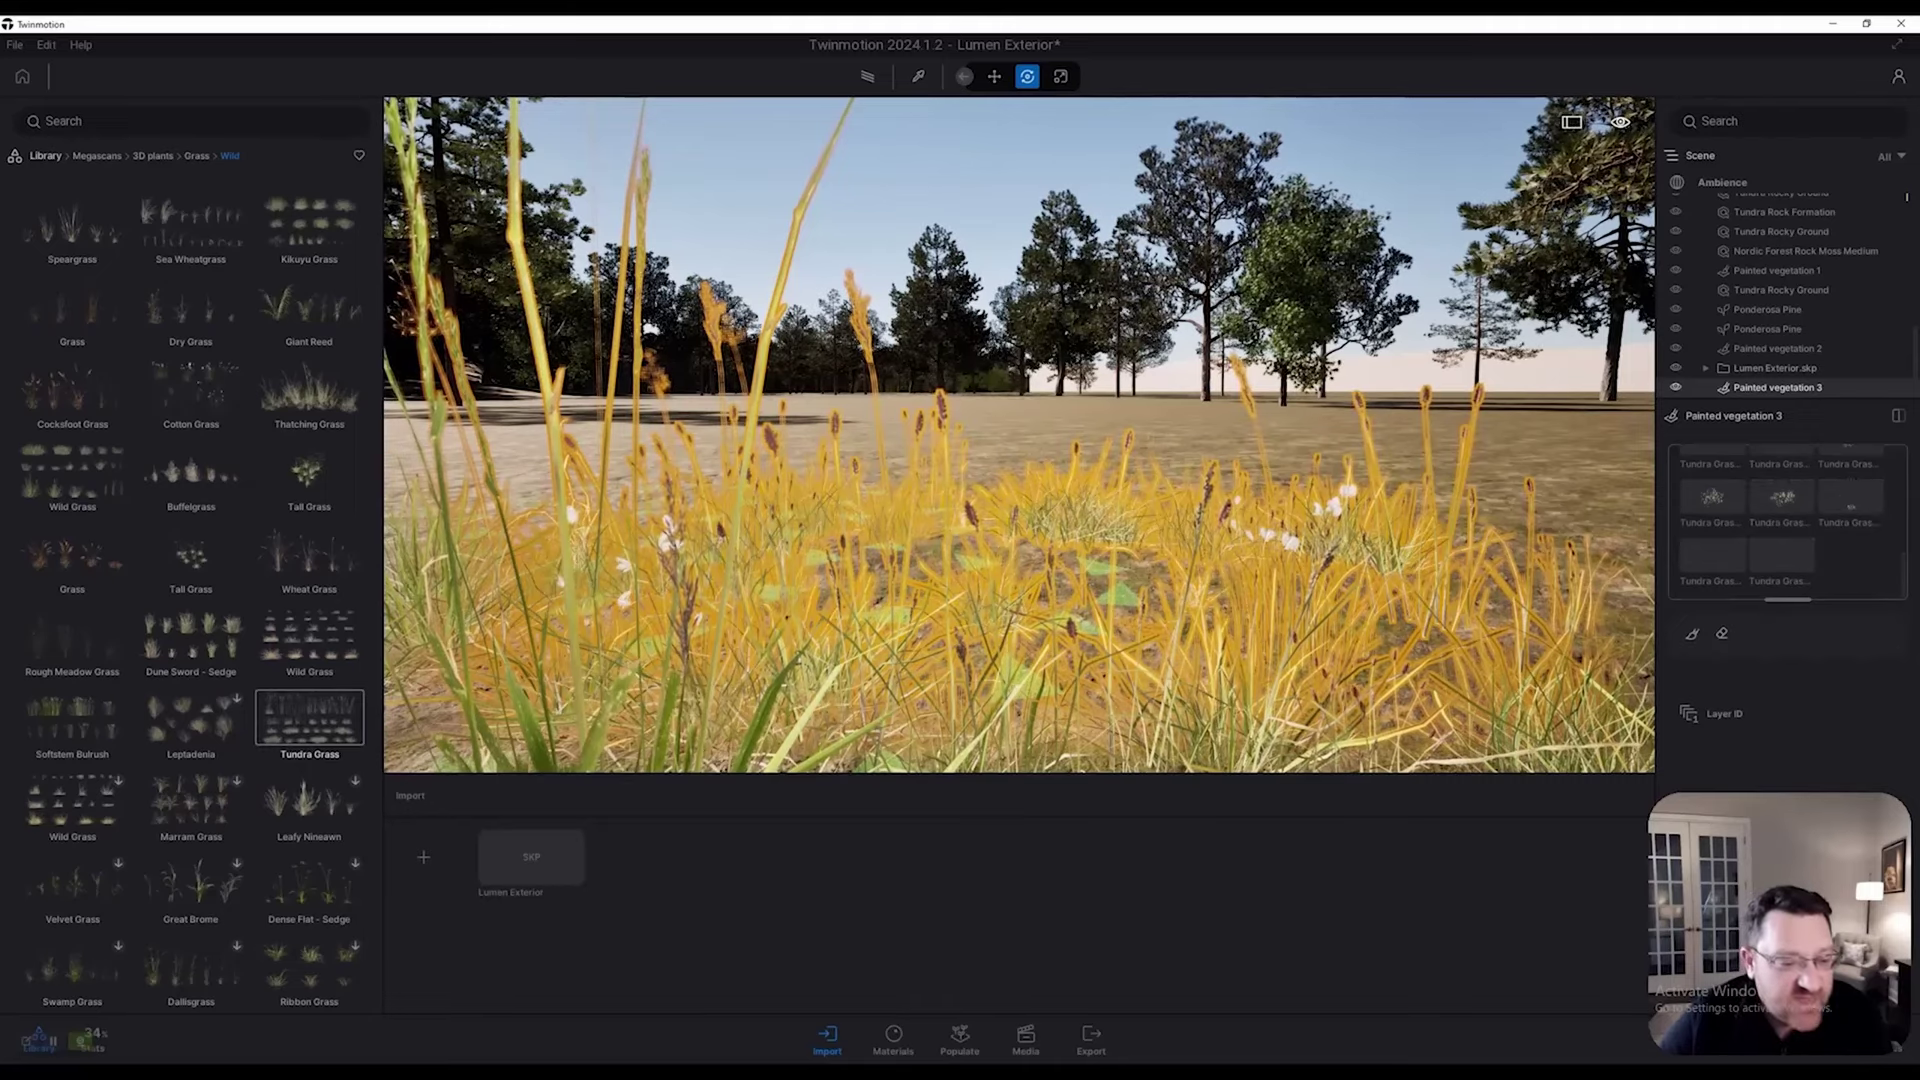
{"action": "key", "text": "s"}
{"action": "scroll", "coordinate": [1712, 510], "scroll_direction": "up", "scroll_amount": 1}
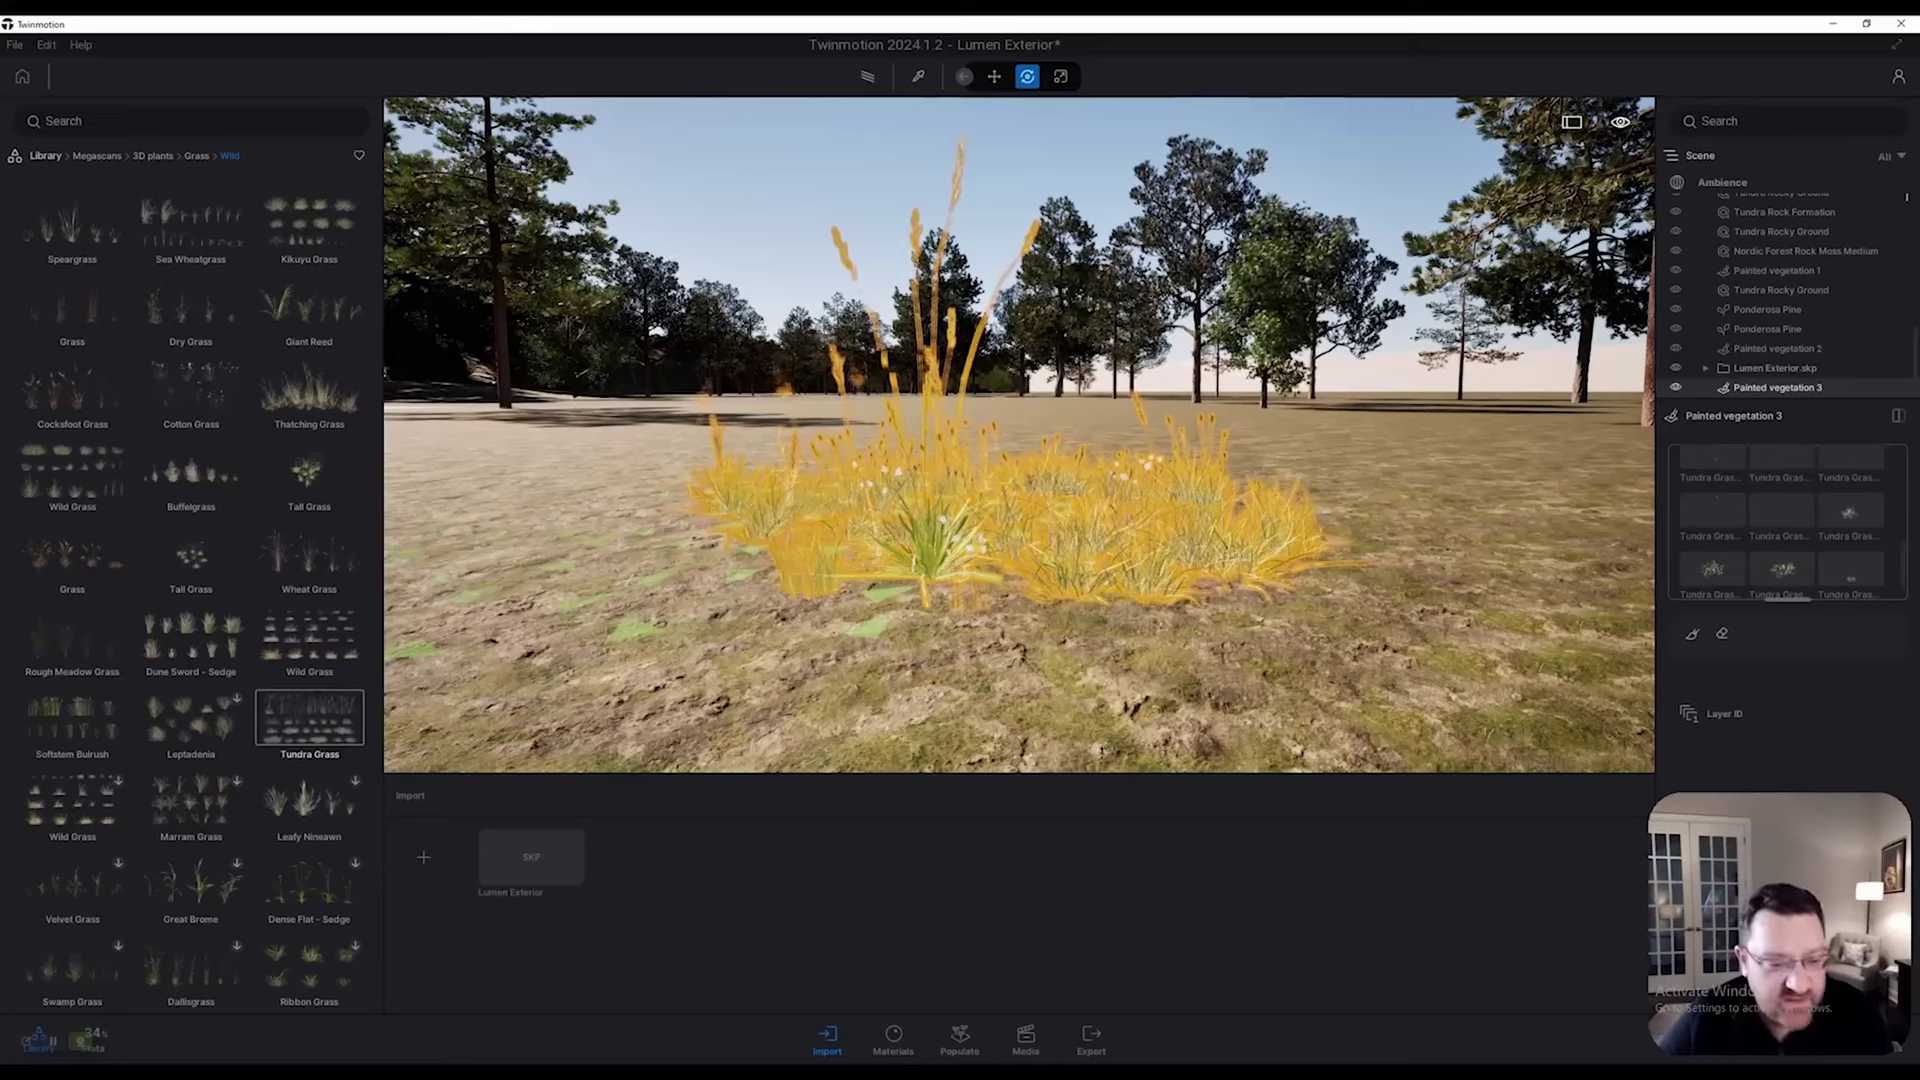
Step: Delete several Tundra Grass variants from the last part of the Painted vegetation 3 asset list
{"action": "mouse_move", "coordinate": [309, 717]}
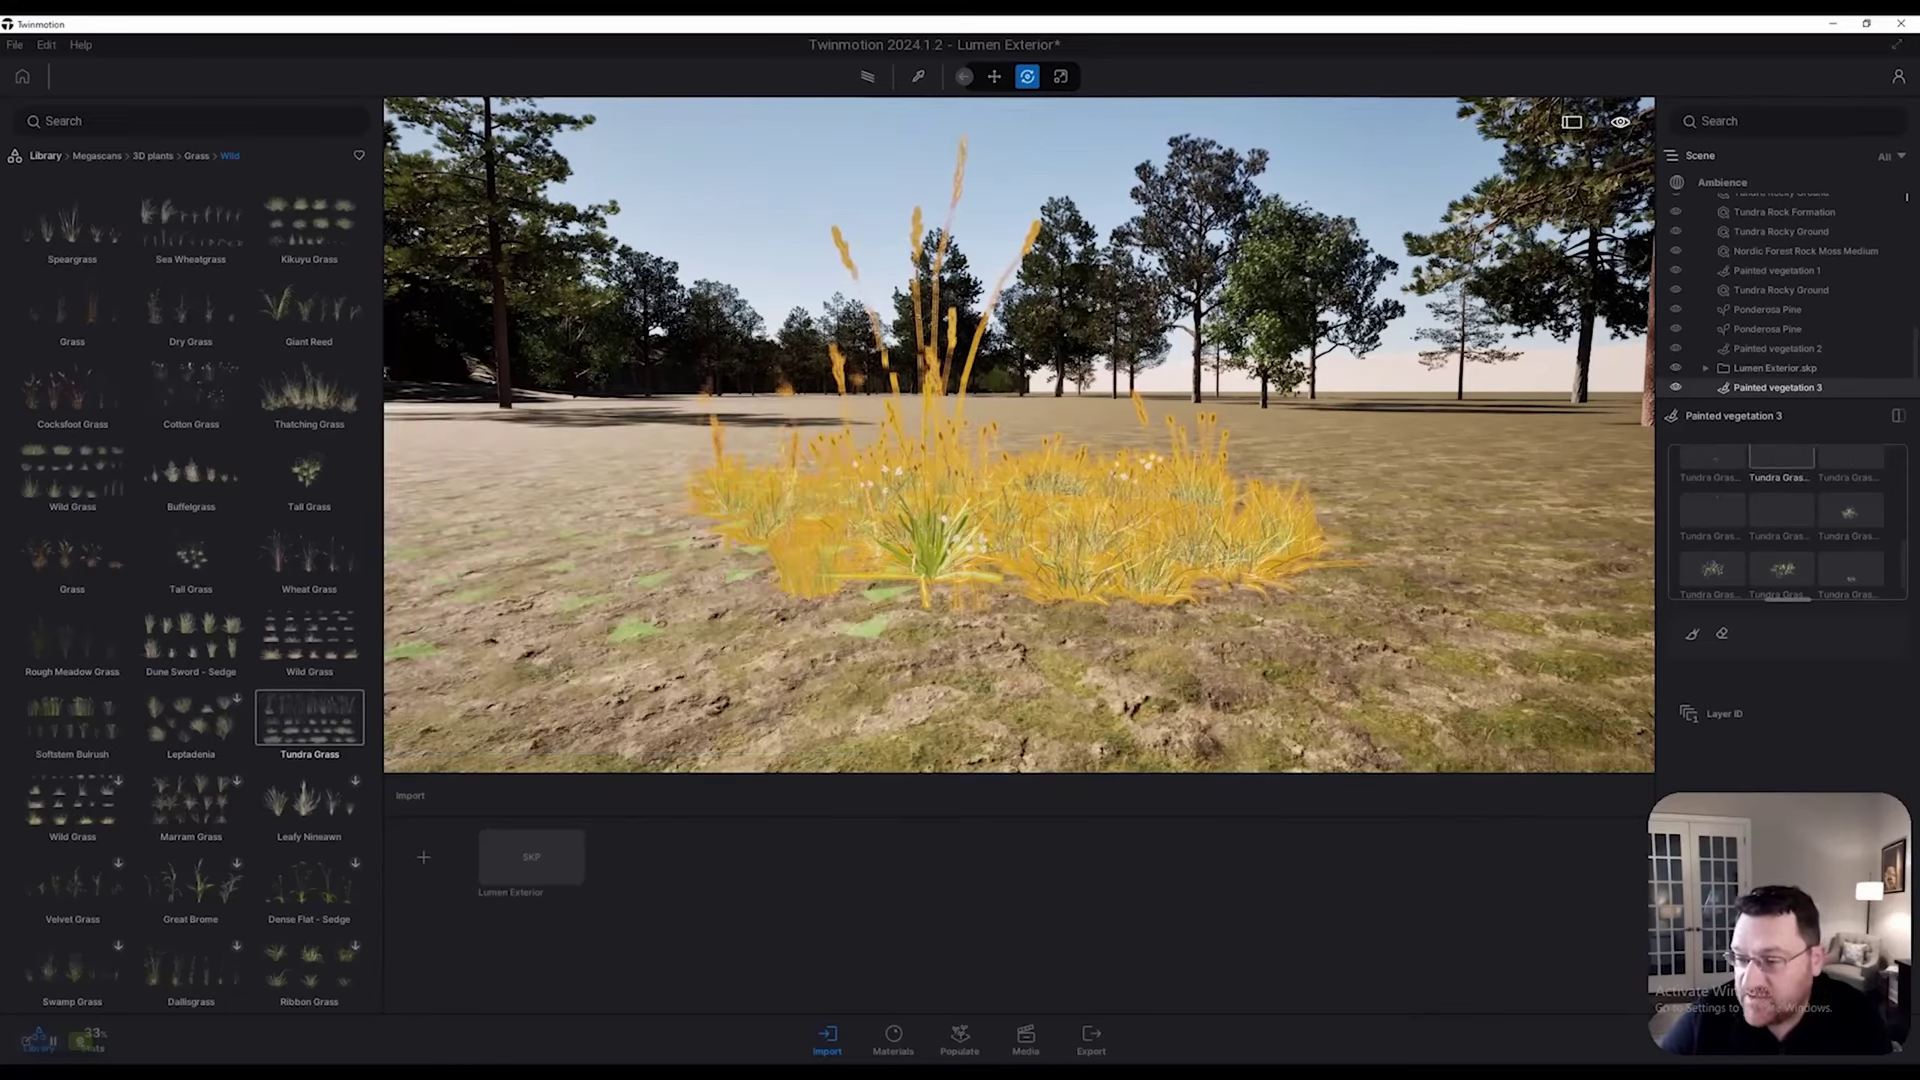
{"action": "key", "text": "w"}
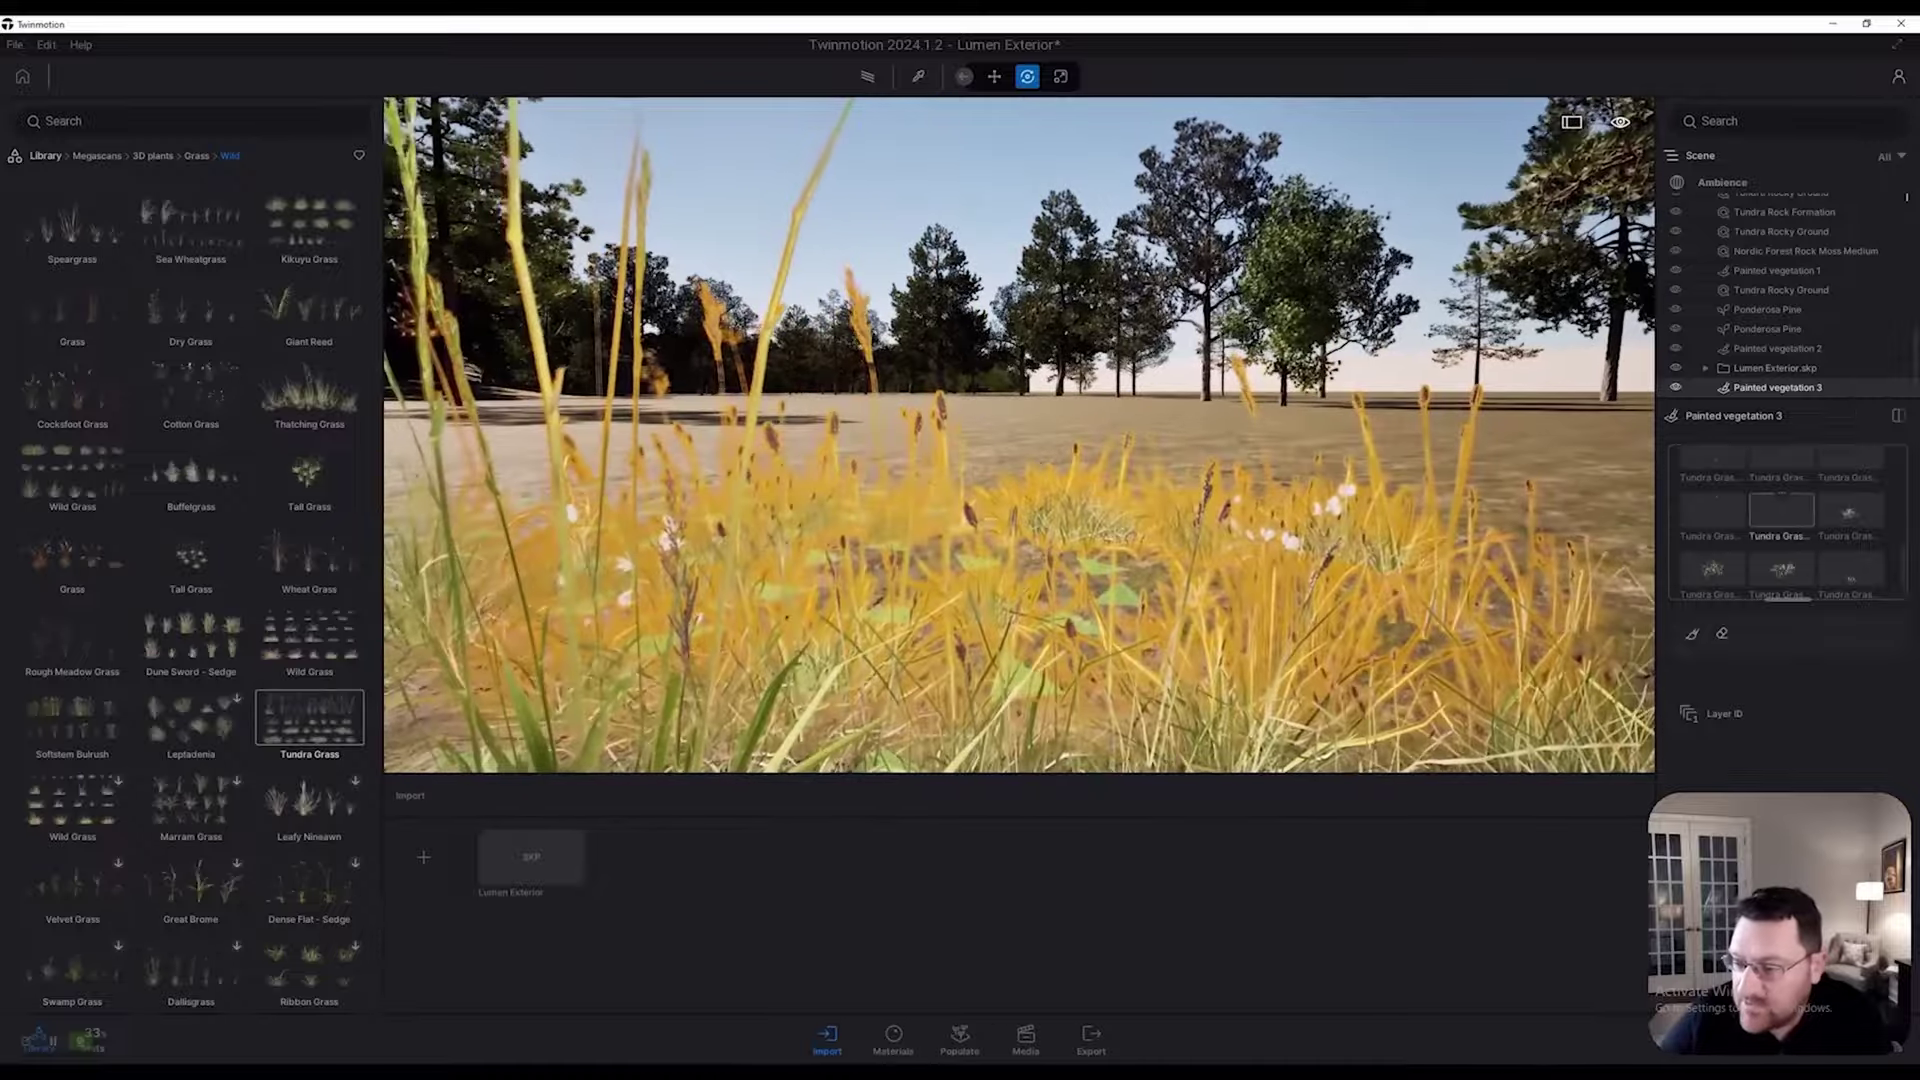
{"action": "right_click", "coordinate": [1766, 512]}
{"action": "left_click", "coordinate": [1780, 526]}
{"action": "left_click", "coordinate": [1712, 495]}
{"action": "left_click", "coordinate": [1711, 526]}
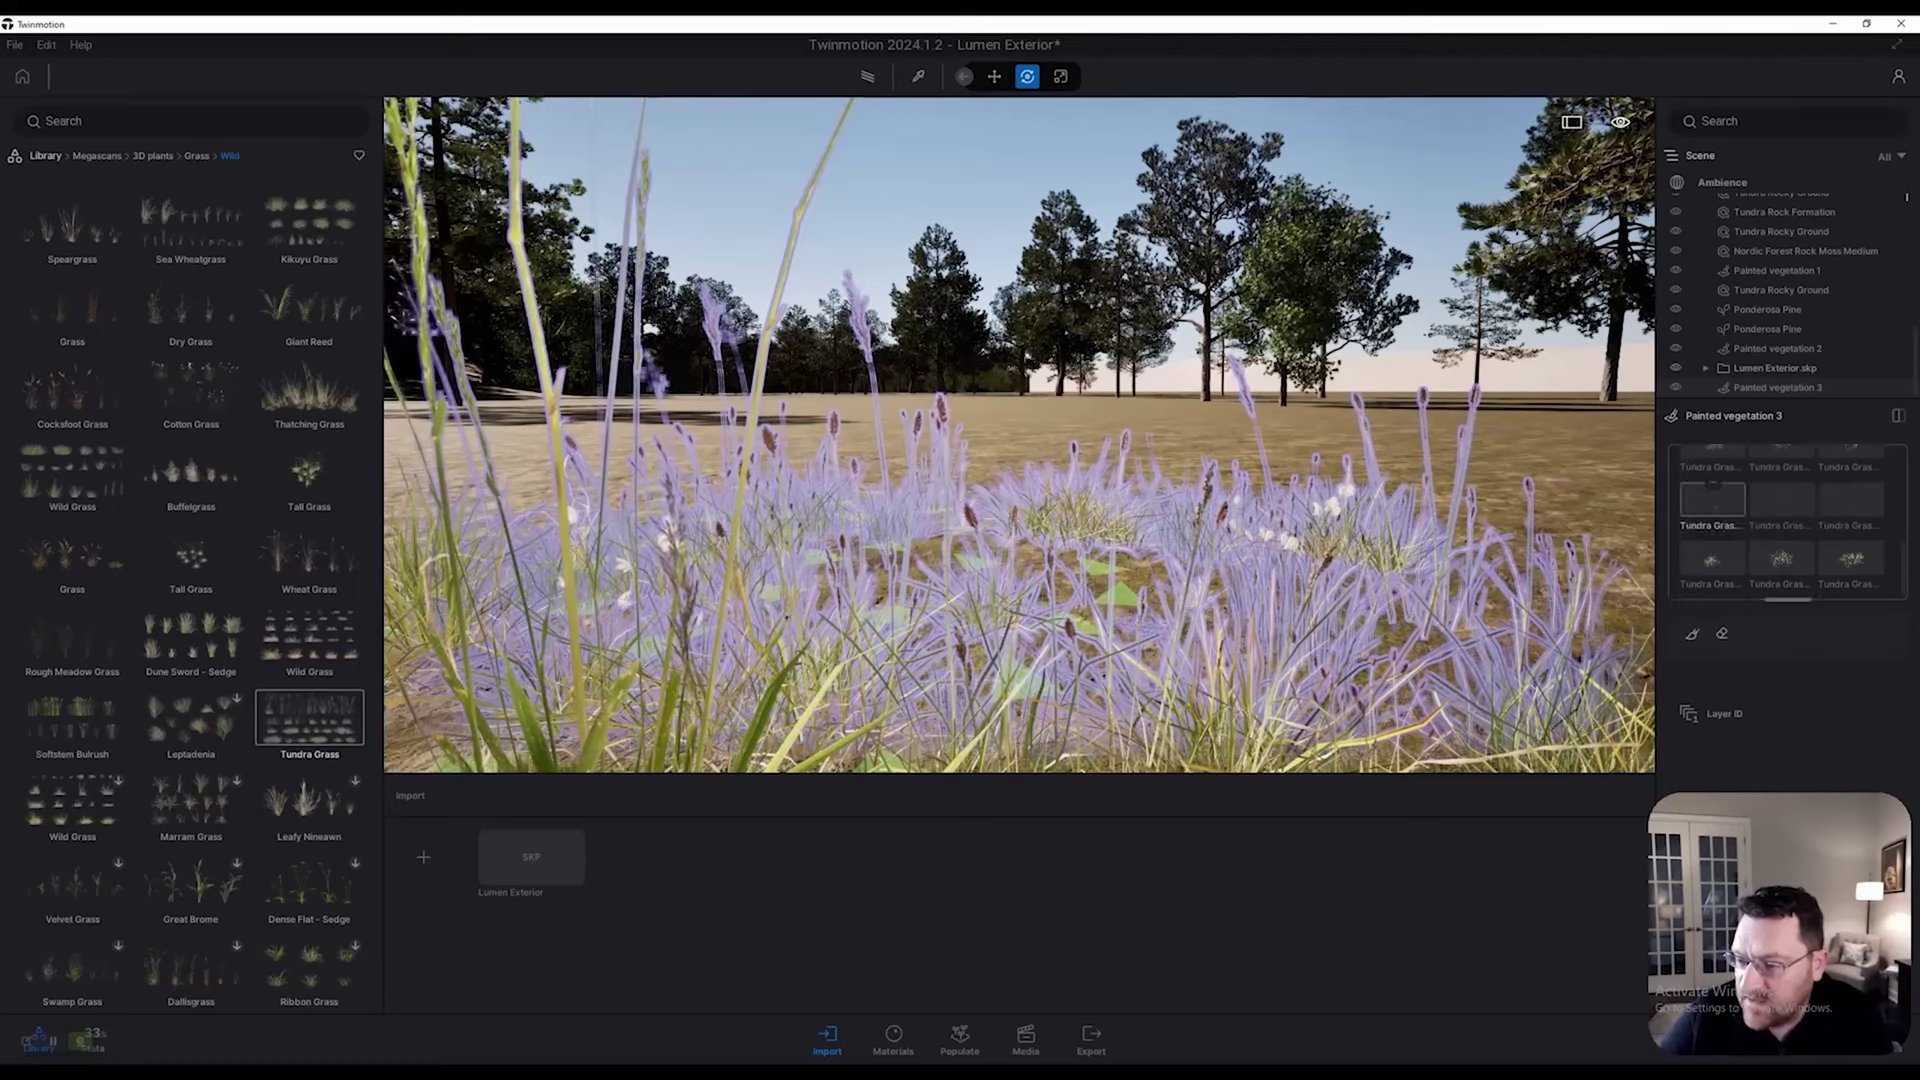
{"action": "right_click", "coordinate": [1711, 500]}
{"action": "left_click", "coordinate": [1711, 526]}
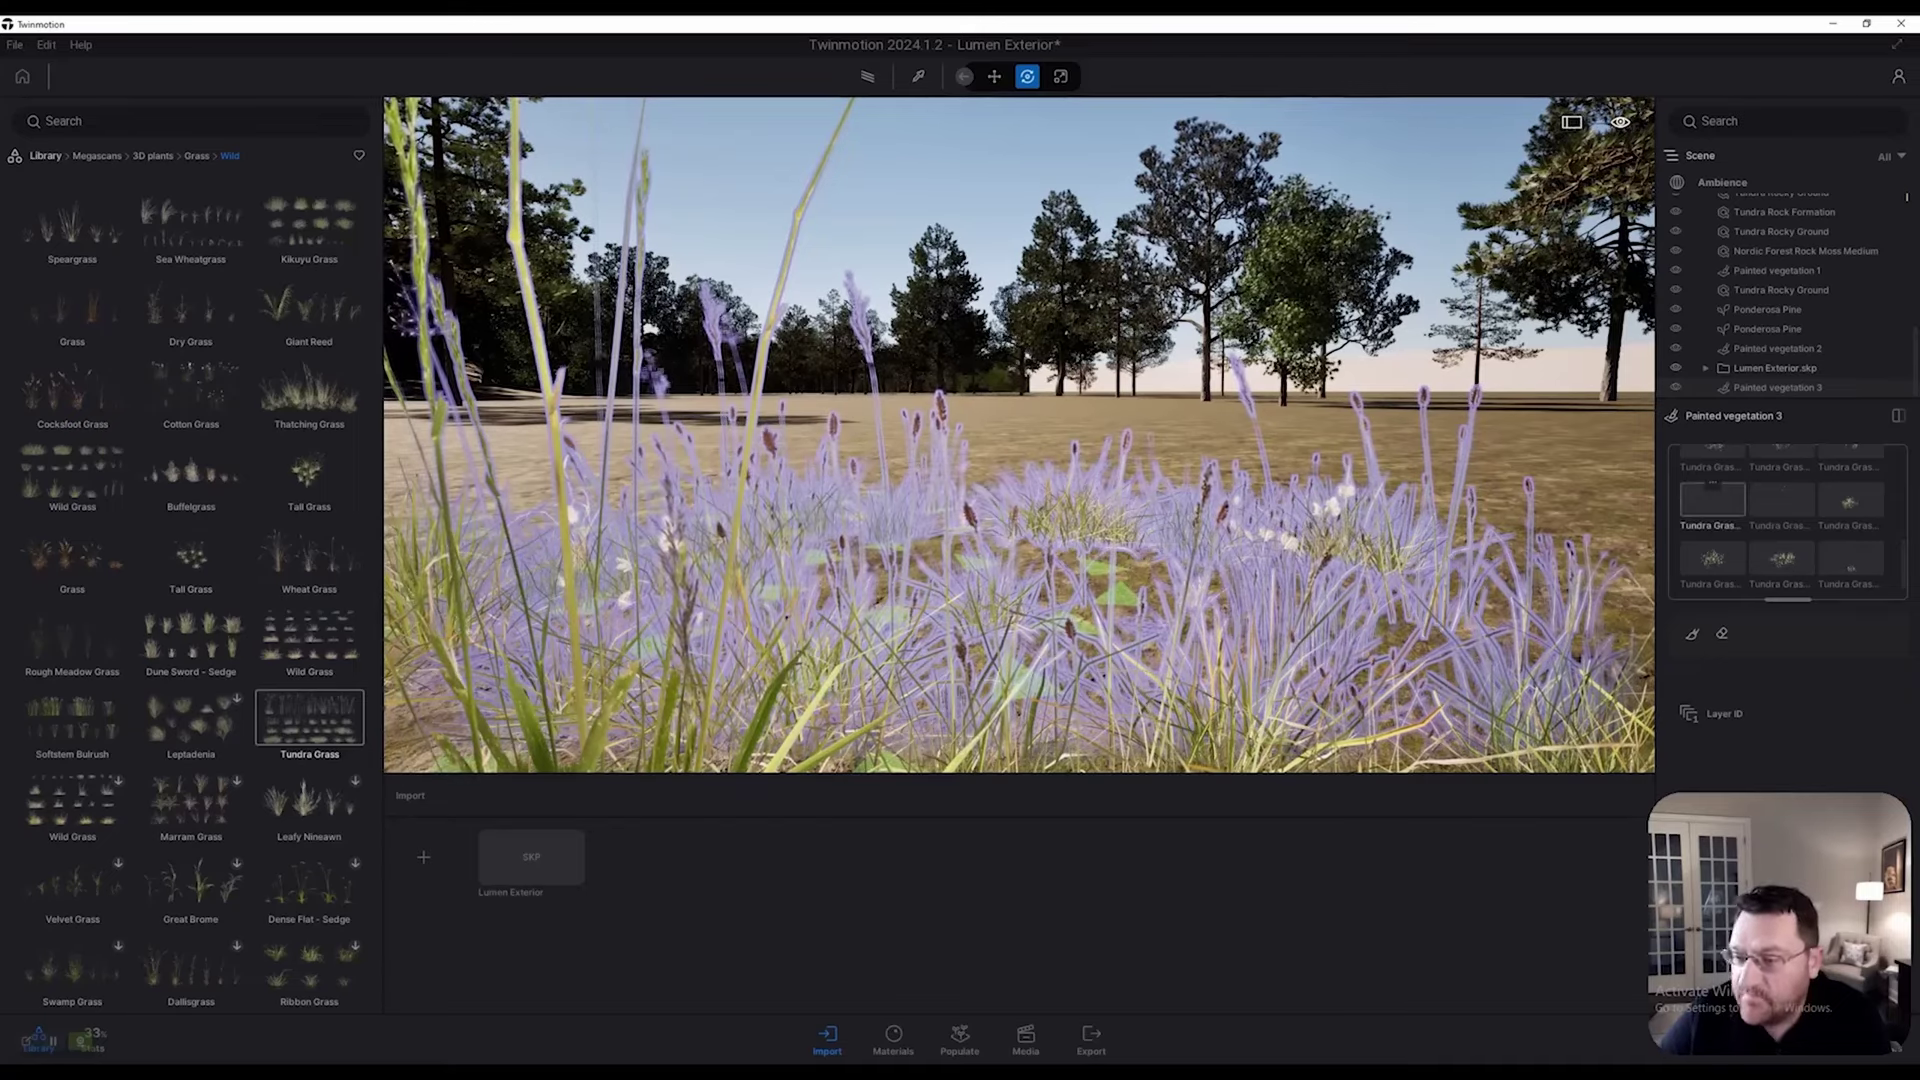
{"action": "right_click", "coordinate": [1712, 500]}
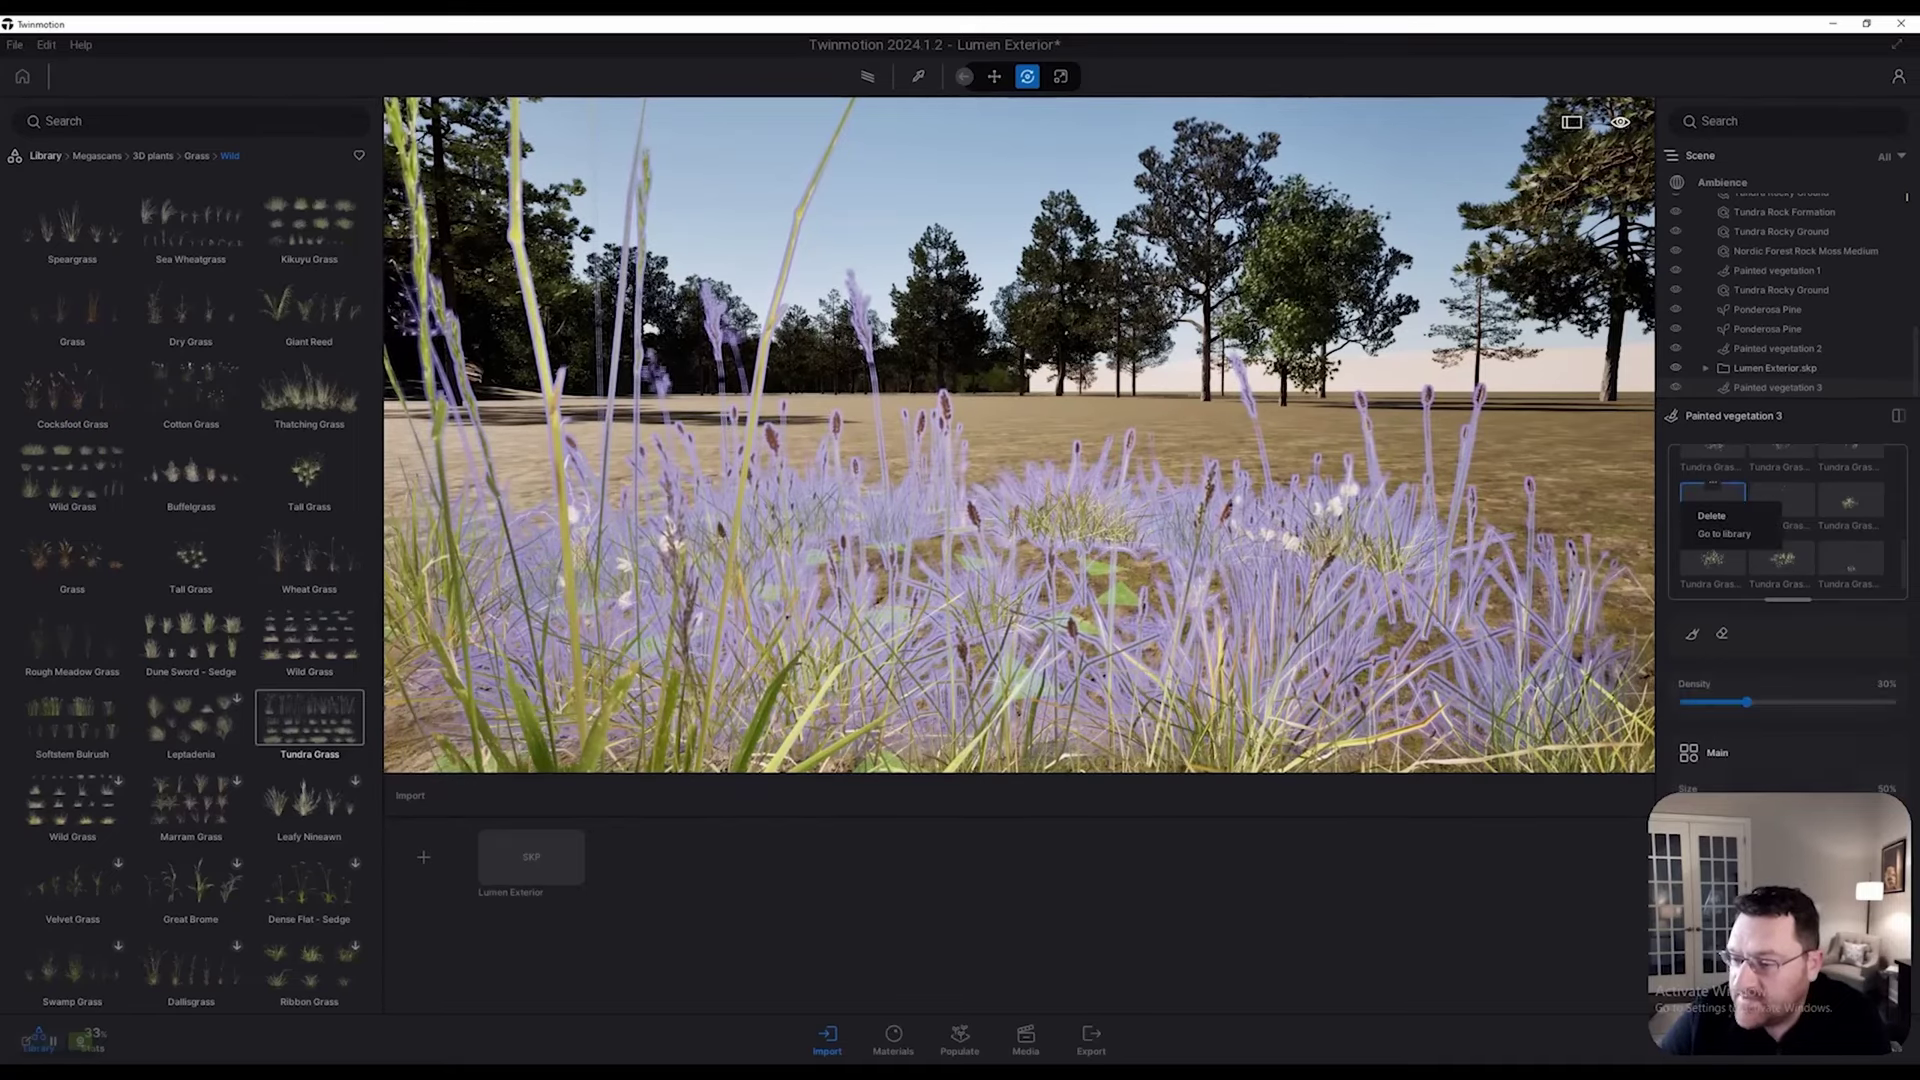
{"action": "left_click", "coordinate": [1712, 516]}
{"action": "left_click", "coordinate": [1781, 483]}
{"action": "left_click", "coordinate": [1780, 516]}
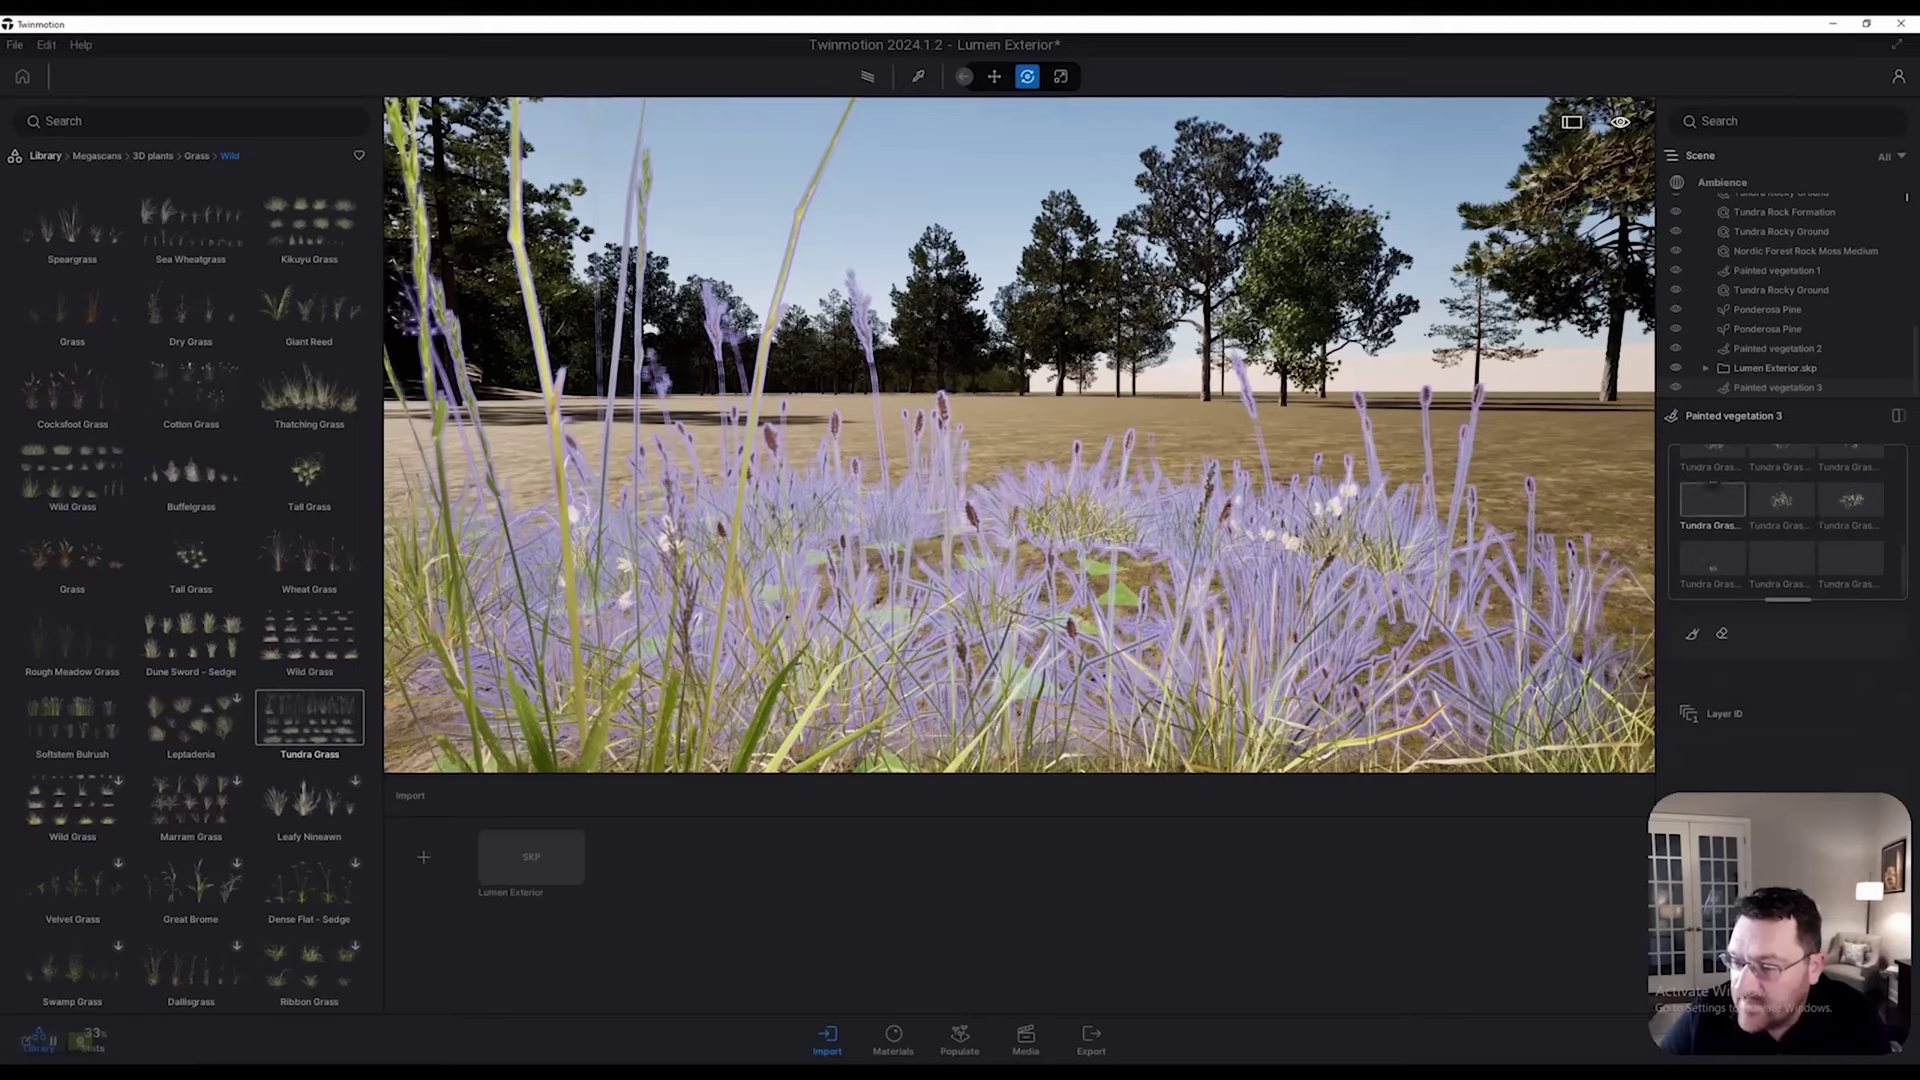
{"action": "right_click", "coordinate": [1712, 500]}
{"action": "left_click", "coordinate": [1711, 516]}
{"action": "right_click", "coordinate": [1712, 555]}
{"action": "left_click", "coordinate": [1712, 571]}
{"action": "left_click", "coordinate": [1712, 538]}
{"action": "left_click", "coordinate": [1712, 571]}
Step: Delete more Tundra Grass variants from Painted vegetation 3, including those listed shortly after Tall Grass 01
{"action": "scroll", "coordinate": [1850, 556], "scroll_direction": "up", "scroll_amount": 1}
{"action": "scroll", "coordinate": [1840, 569], "scroll_direction": "up", "scroll_amount": 2}
{"action": "right_click", "coordinate": [1712, 537]}
{"action": "left_click", "coordinate": [1712, 571]}
{"action": "scroll", "coordinate": [1781, 520], "scroll_direction": "up", "scroll_amount": 1}
{"action": "right_click", "coordinate": [1770, 512]}
{"action": "left_click", "coordinate": [1769, 545]}
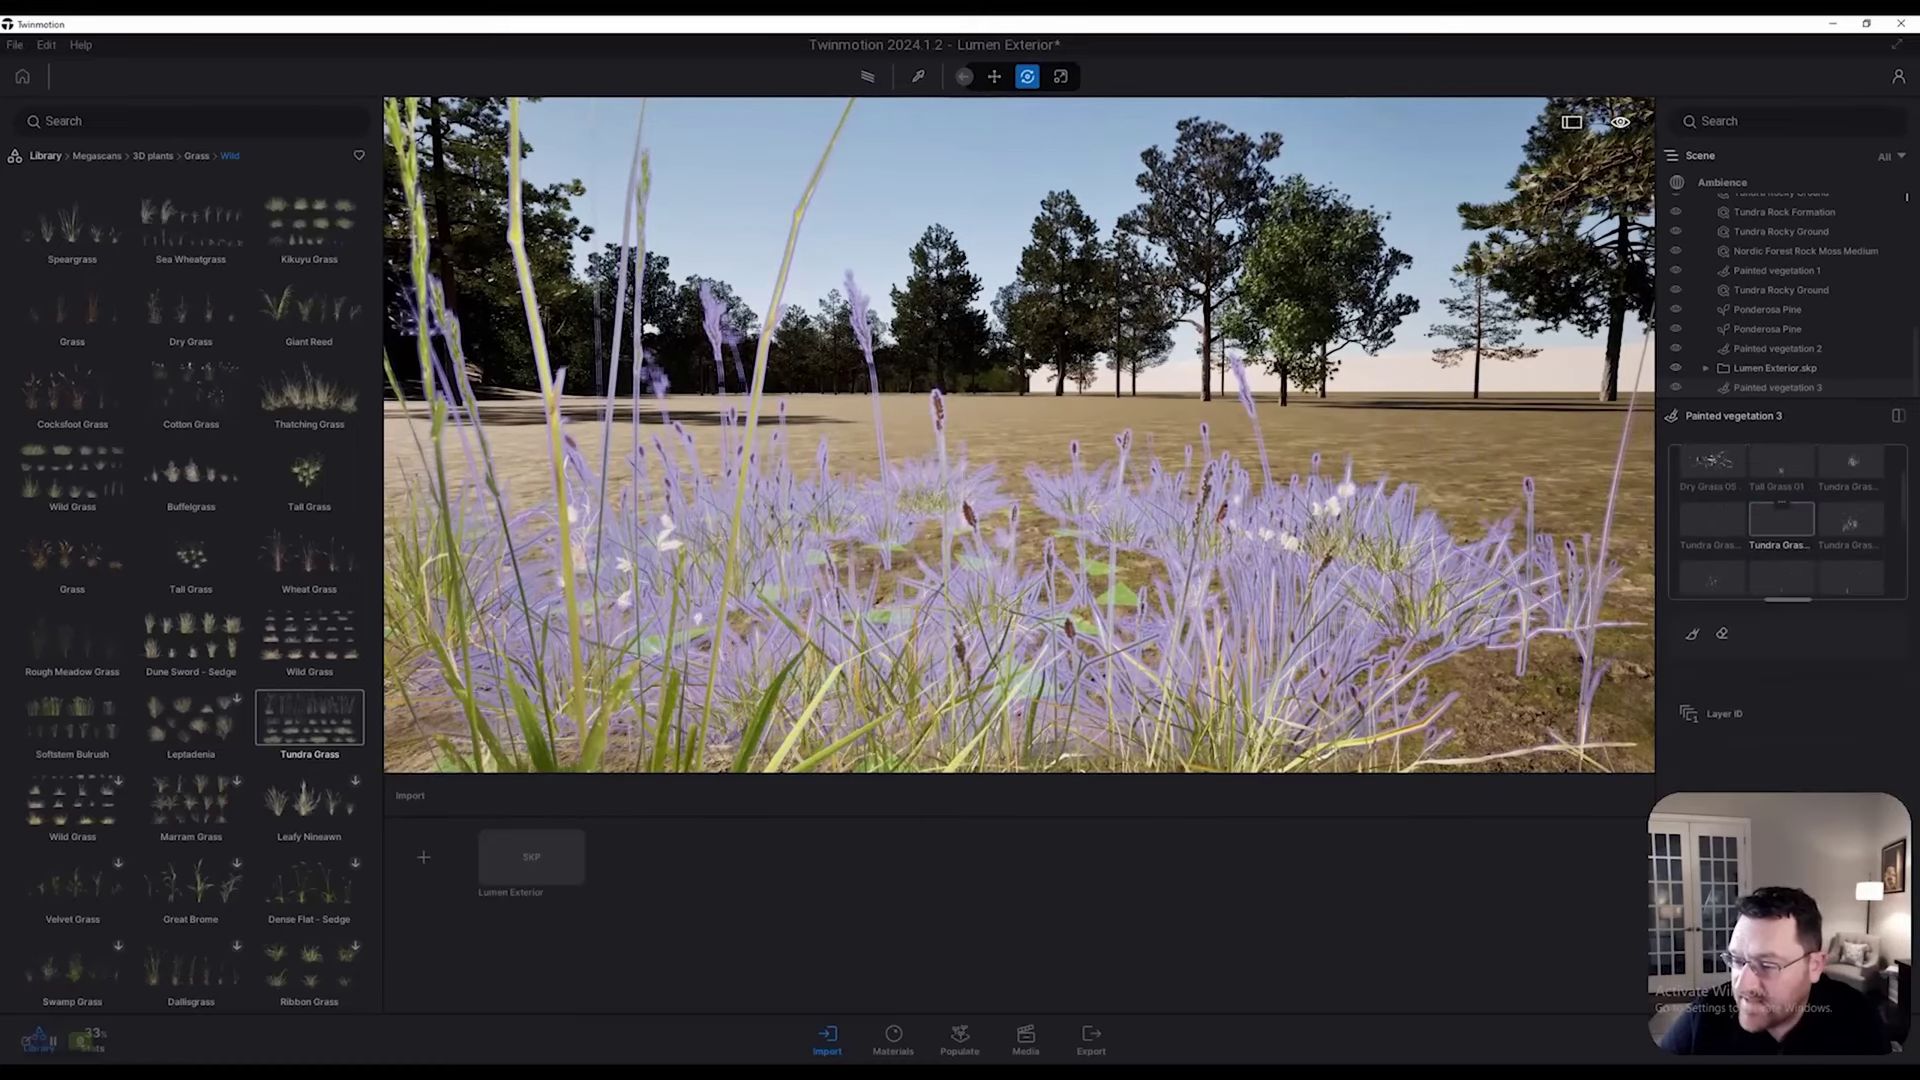
{"action": "right_click", "coordinate": [1781, 518]}
{"action": "left_click", "coordinate": [1772, 535]}
{"action": "right_click", "coordinate": [1712, 515]}
{"action": "left_click", "coordinate": [1711, 535]}
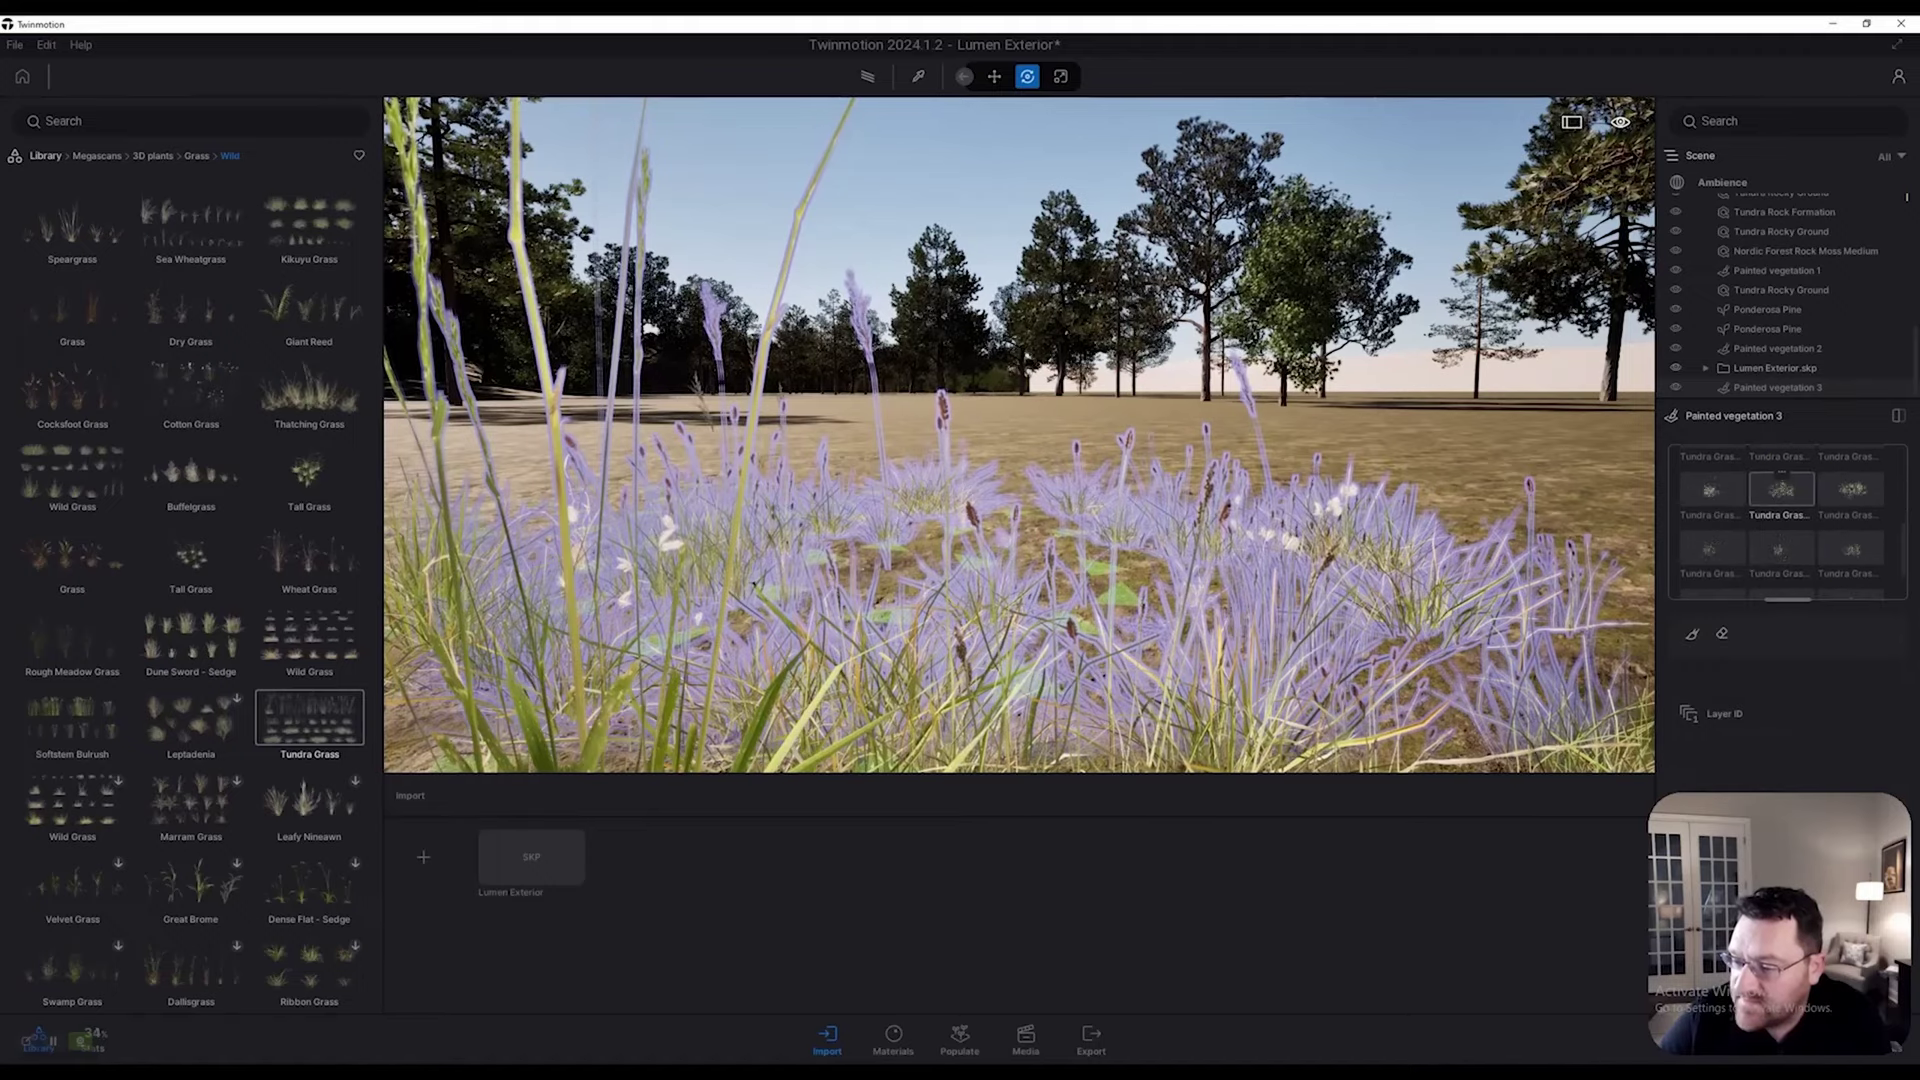
Step: Inspect the thinned grass patch with its selection cleared, and reselect Painted vegetation 3 to view it close up
{"action": "scroll", "coordinate": [754, 585], "scroll_direction": "down", "scroll_amount": 5}
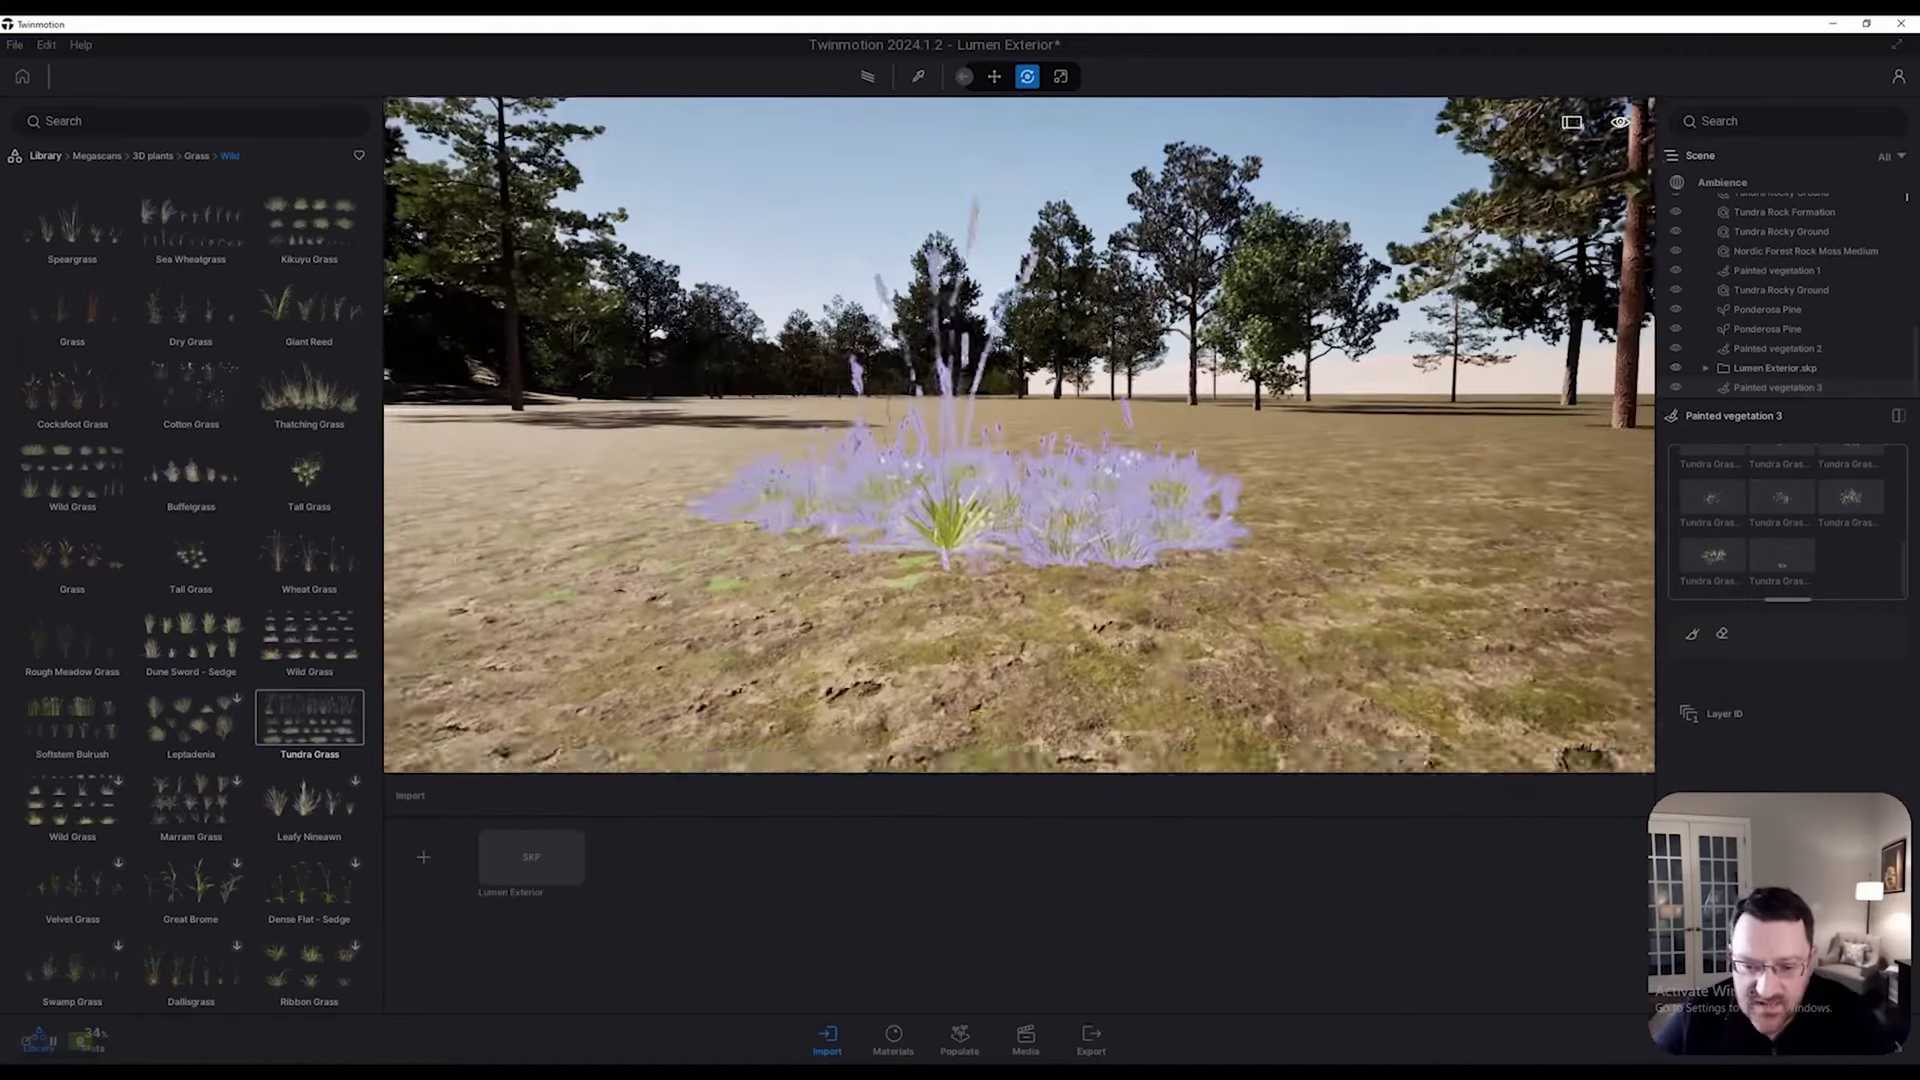
{"action": "right_click_drag", "start_coordinate": [754, 585], "coordinate": [754, 640]}
{"action": "left_click", "coordinate": [754, 585]}
{"action": "key", "text": "s"}
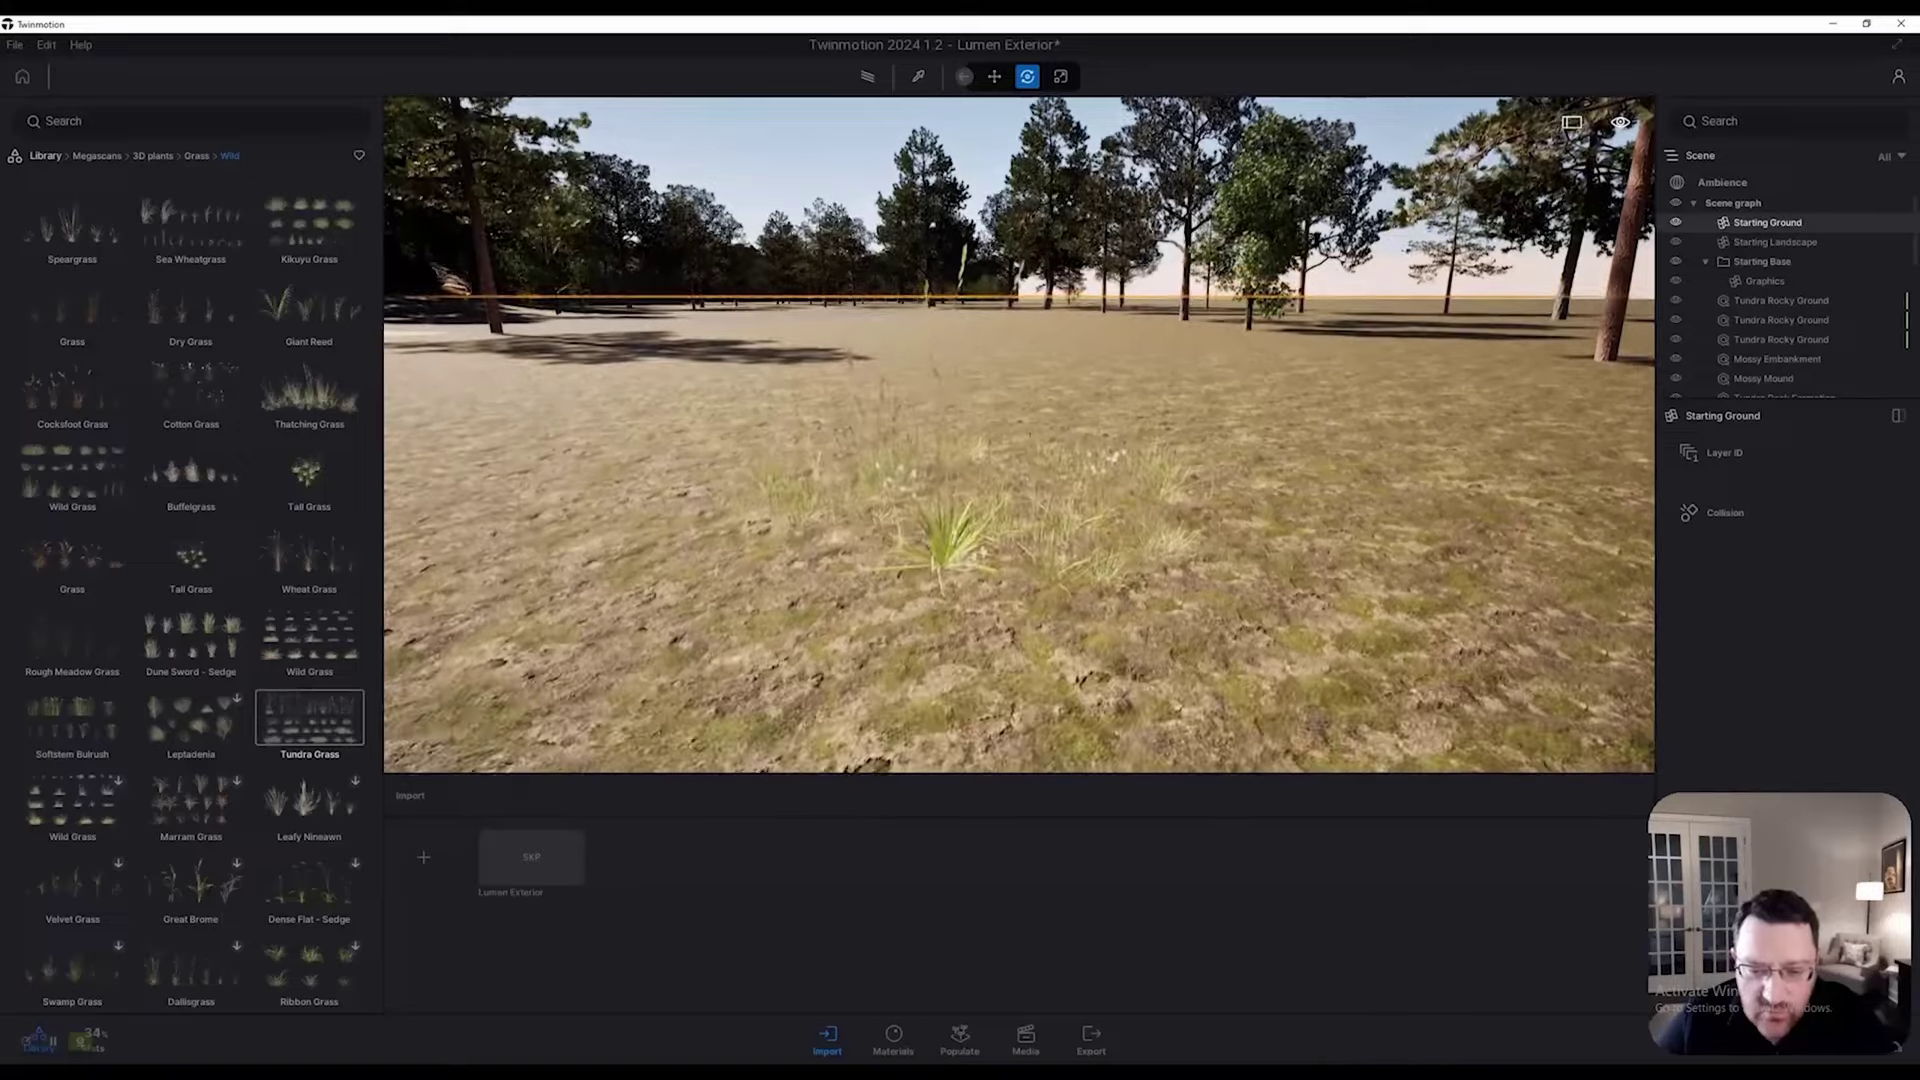
{"action": "left_click", "coordinate": [960, 520]}
{"action": "key", "text": "w"}
{"action": "right_click_drag", "start_coordinate": [959, 520], "coordinate": [1020, 520]}
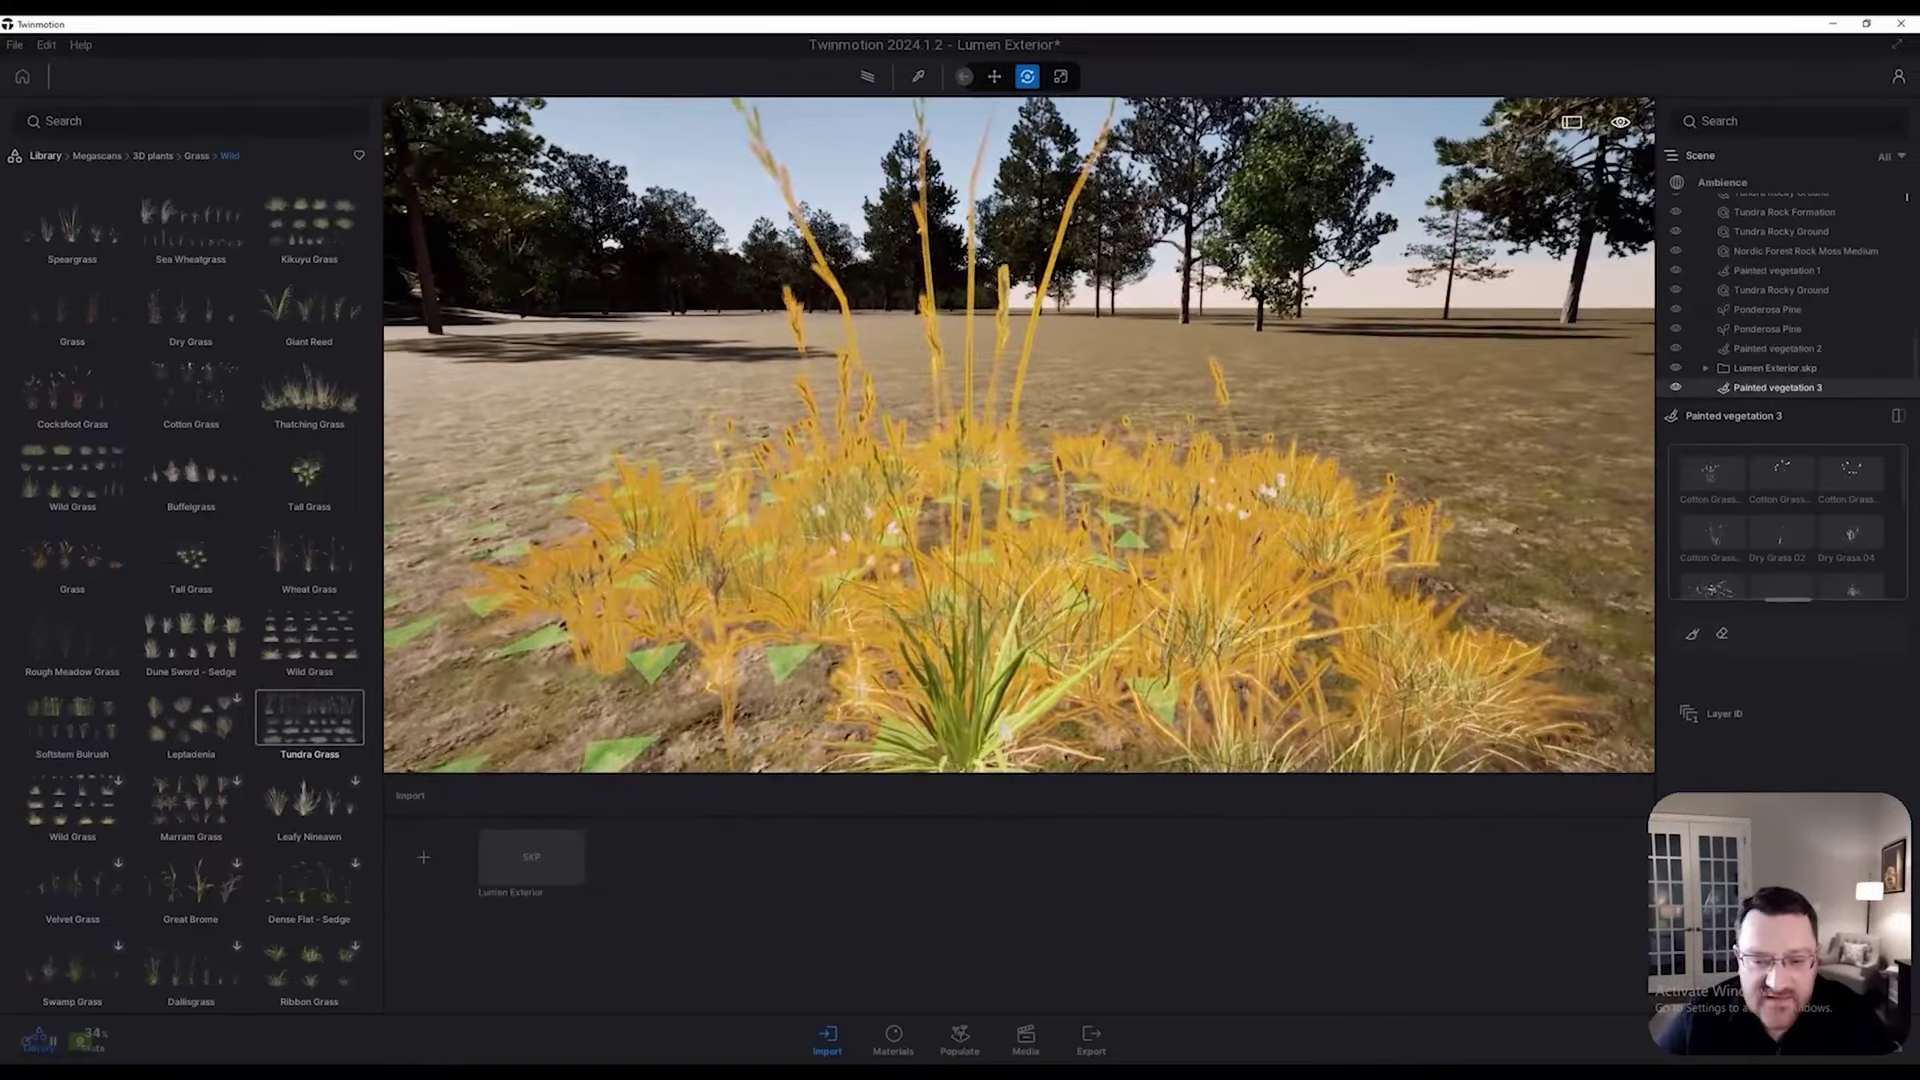
{"action": "left_click", "coordinate": [1020, 520]}
{"action": "left_click", "coordinate": [1010, 640]}
{"action": "key", "text": "s"}
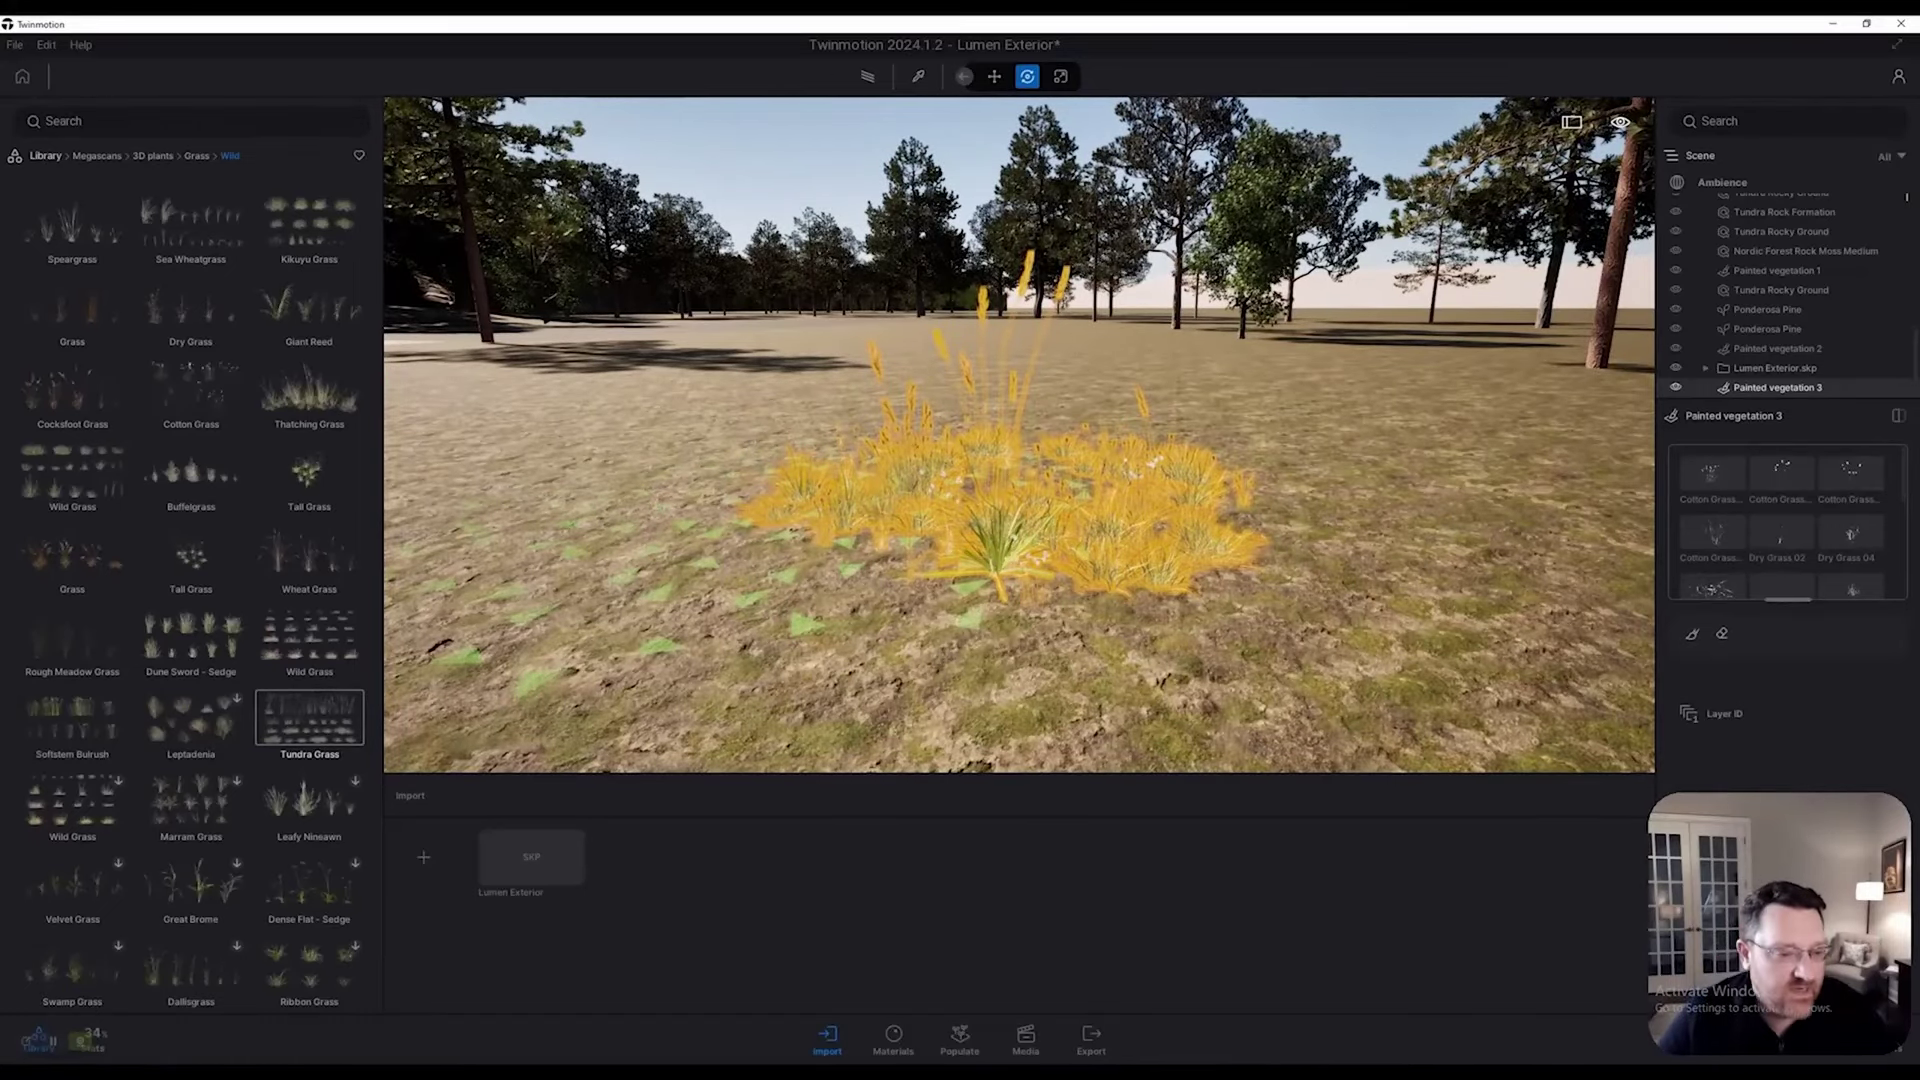
Step: Browse the library's Grass and flowers vegetation and preview Long grass 03, Tall grass 02 and Long grass 04
{"action": "left_click", "coordinate": [45, 156]}
{"action": "key", "text": "w"}
{"action": "left_click", "coordinate": [72, 210]}
{"action": "left_click", "coordinate": [45, 156]}
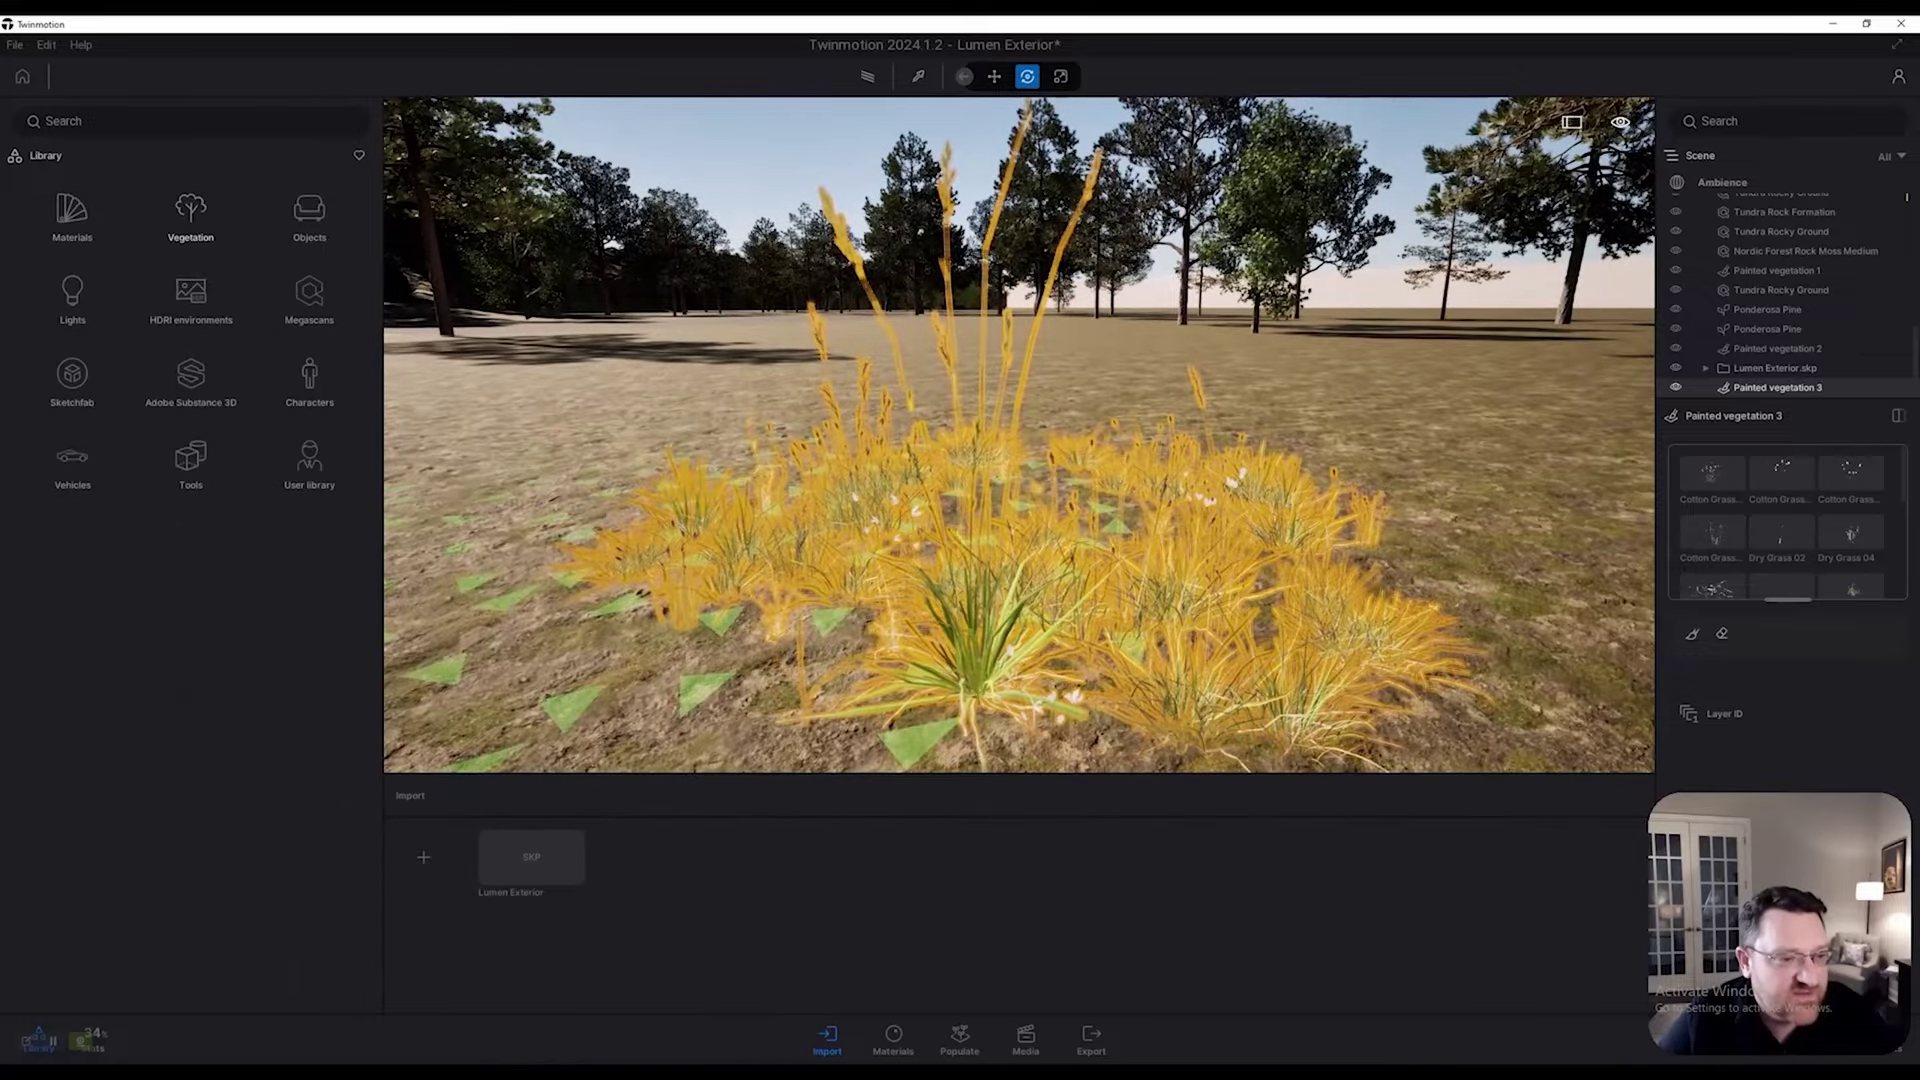
{"action": "left_click", "coordinate": [190, 211]}
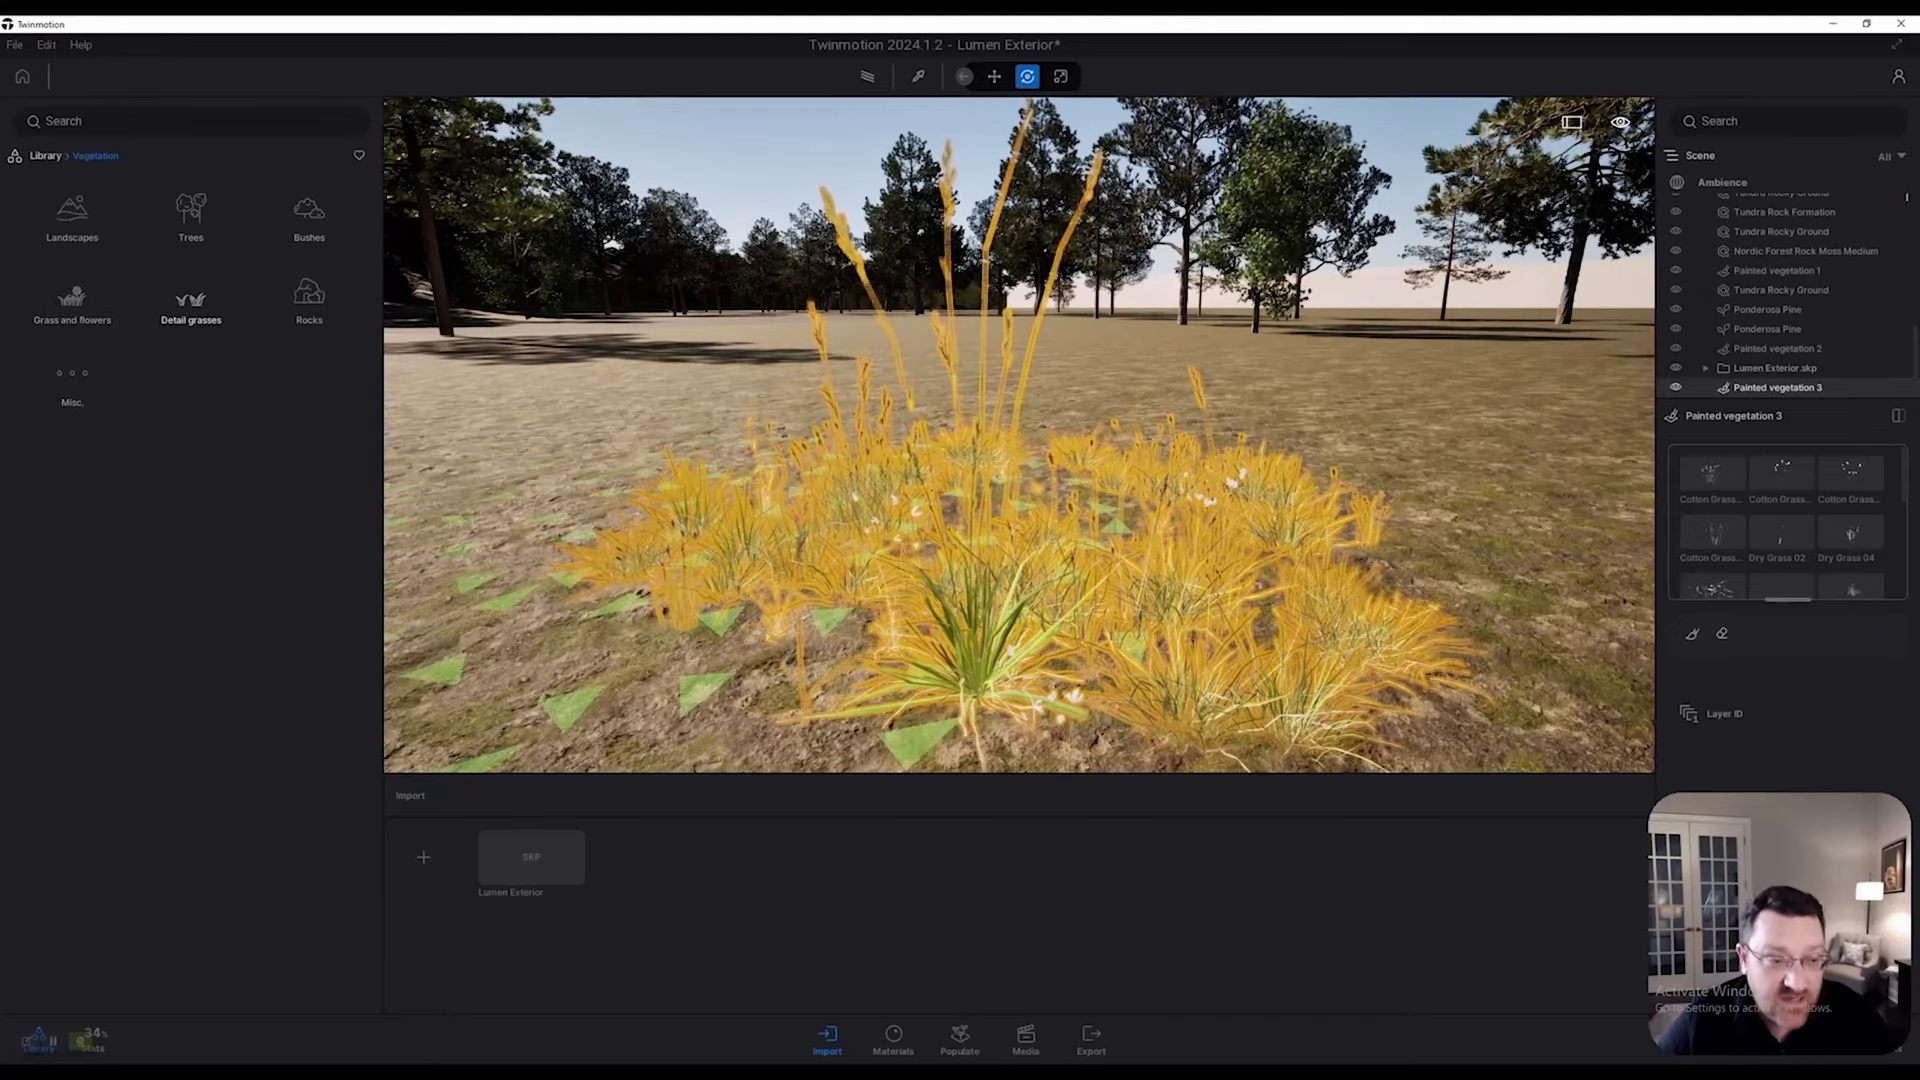
{"action": "key", "text": "s"}
{"action": "left_click", "coordinate": [72, 298]}
{"action": "key", "text": "w"}
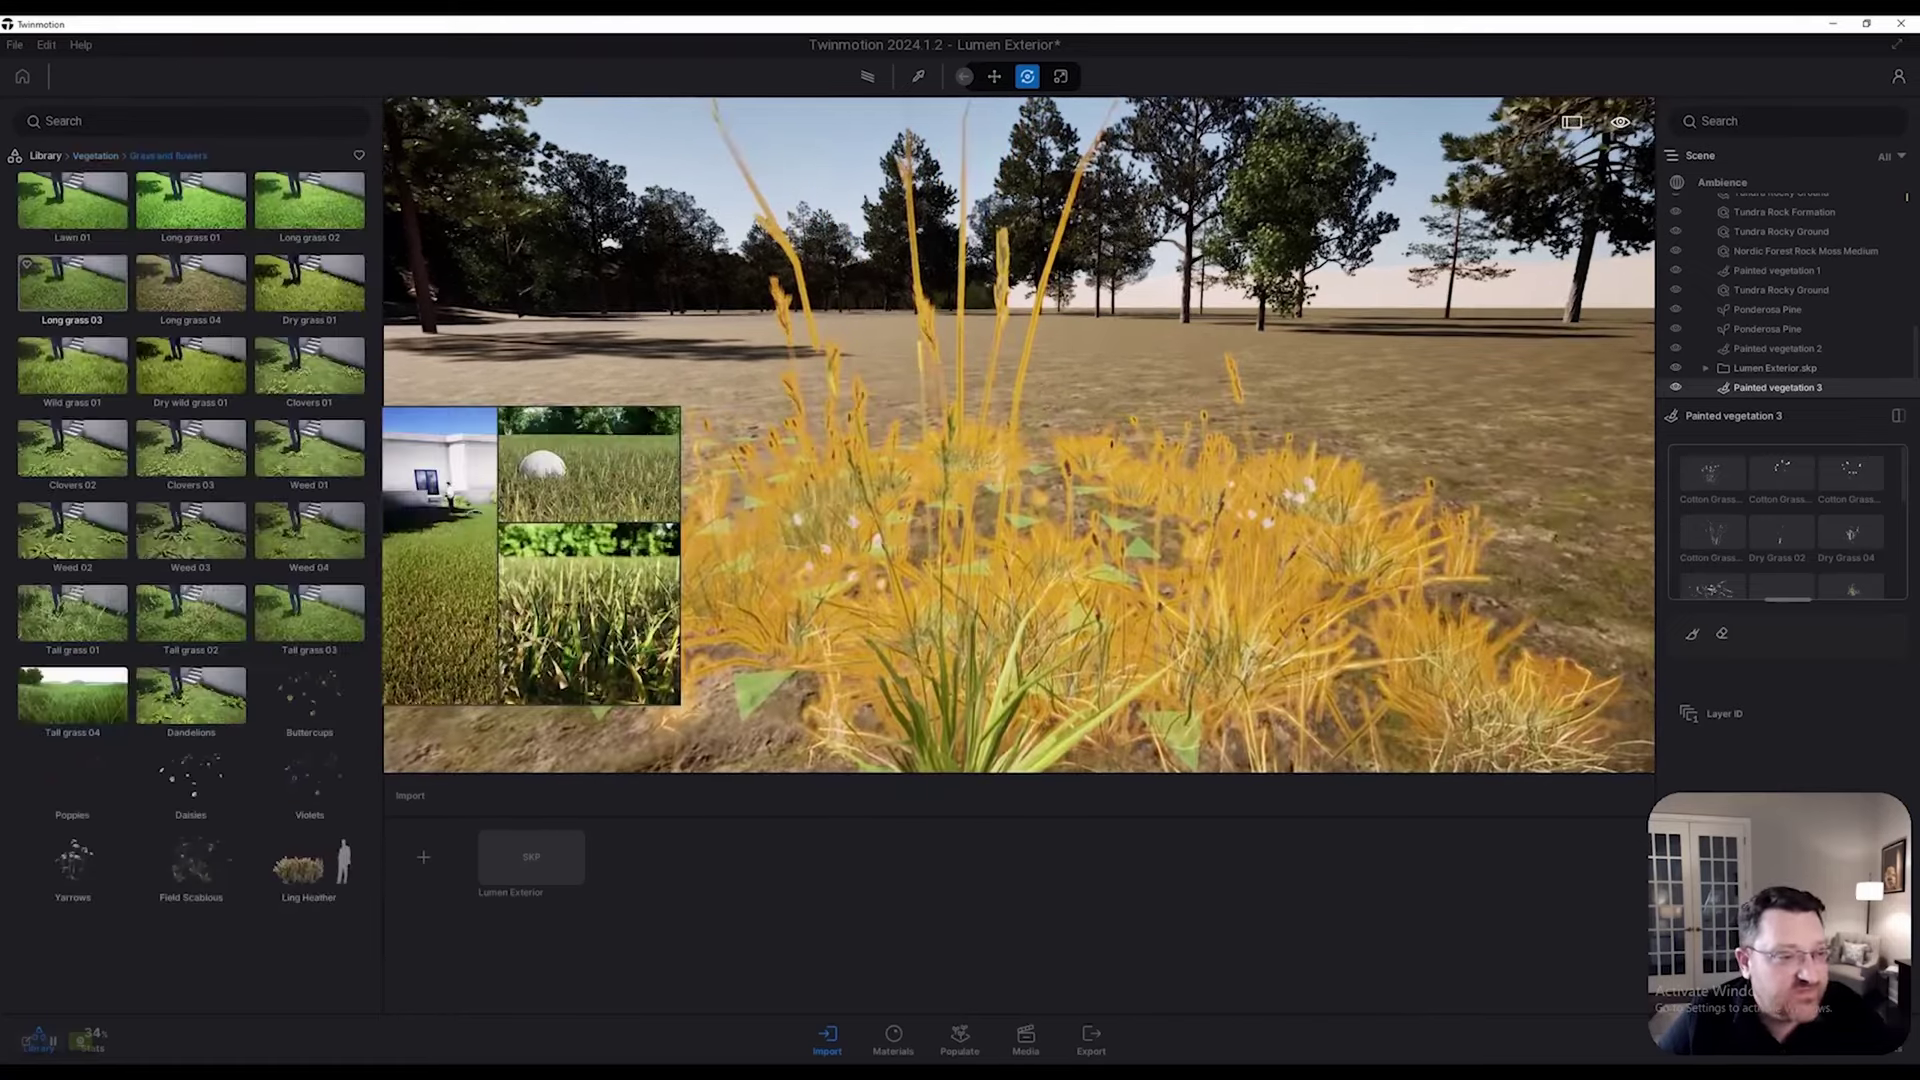
{"action": "mouse_move", "coordinate": [190, 448]}
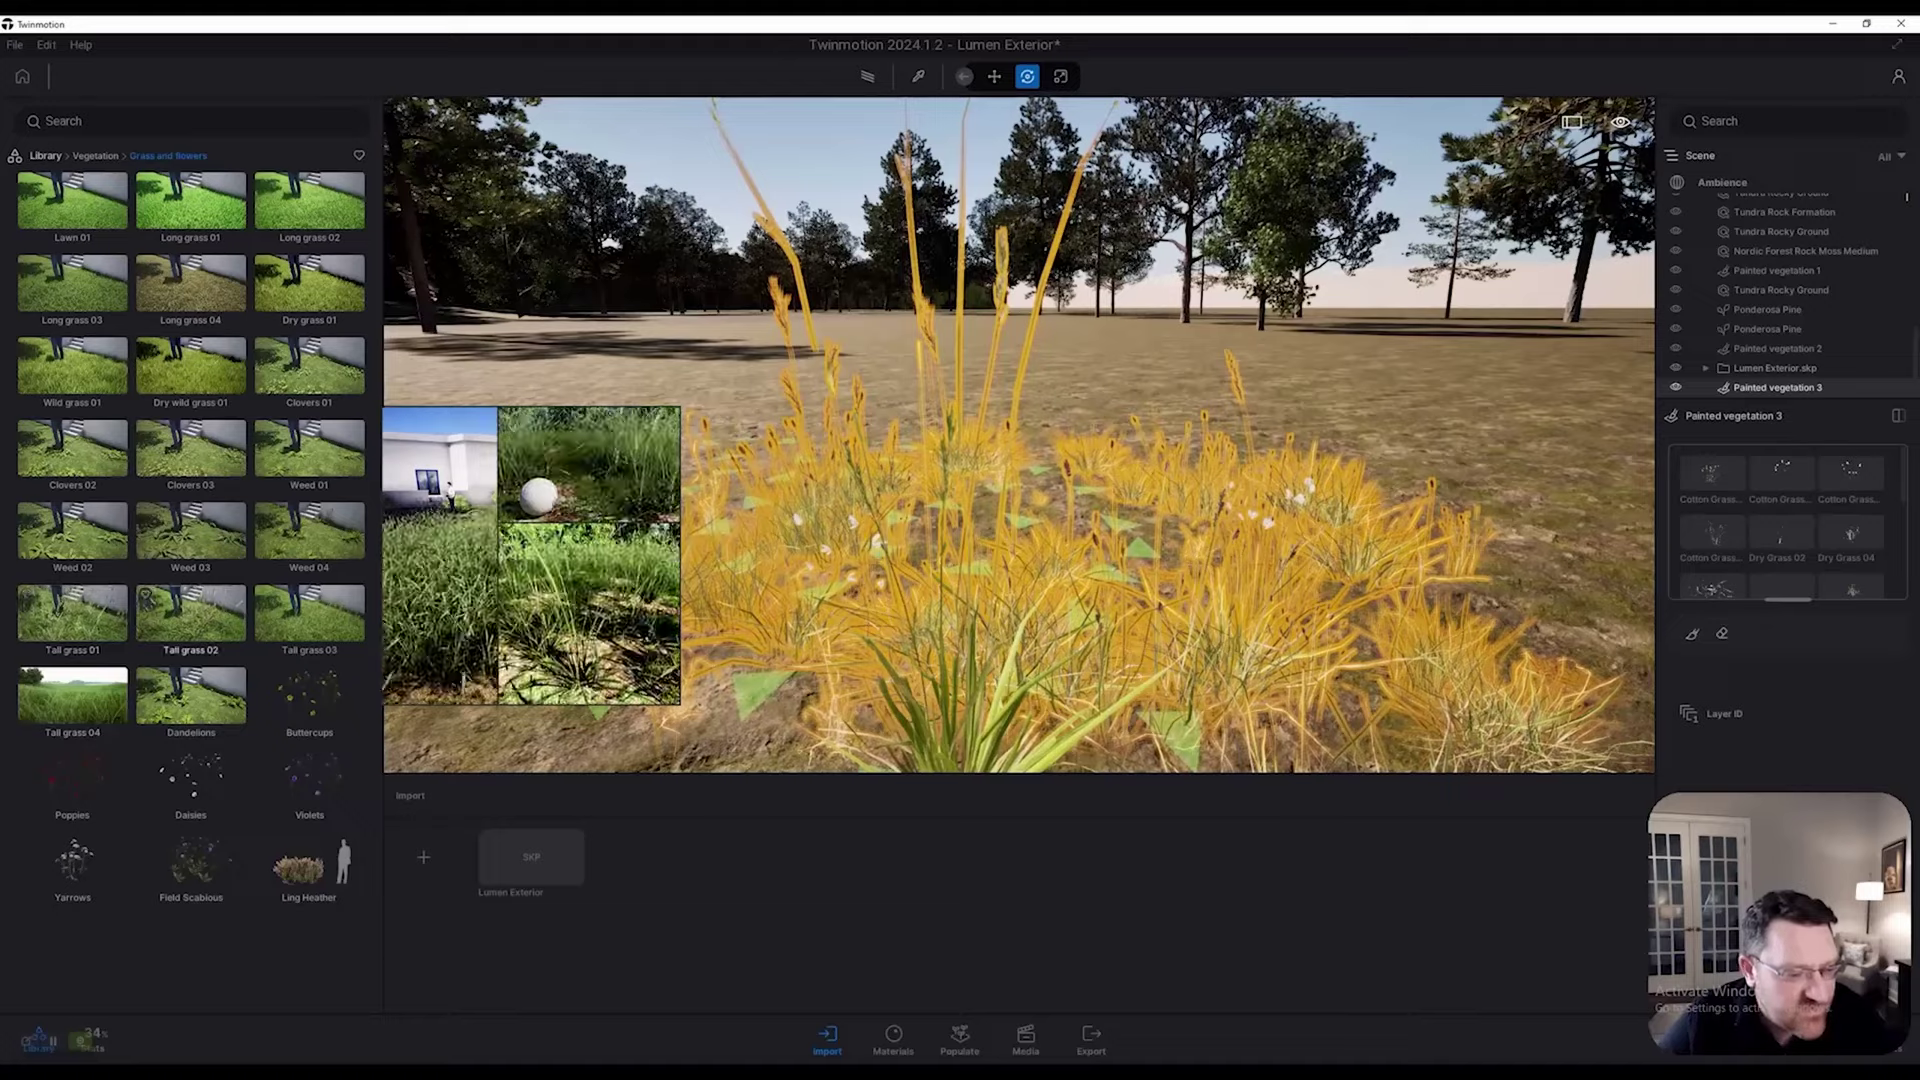
{"action": "mouse_move", "coordinate": [190, 285]}
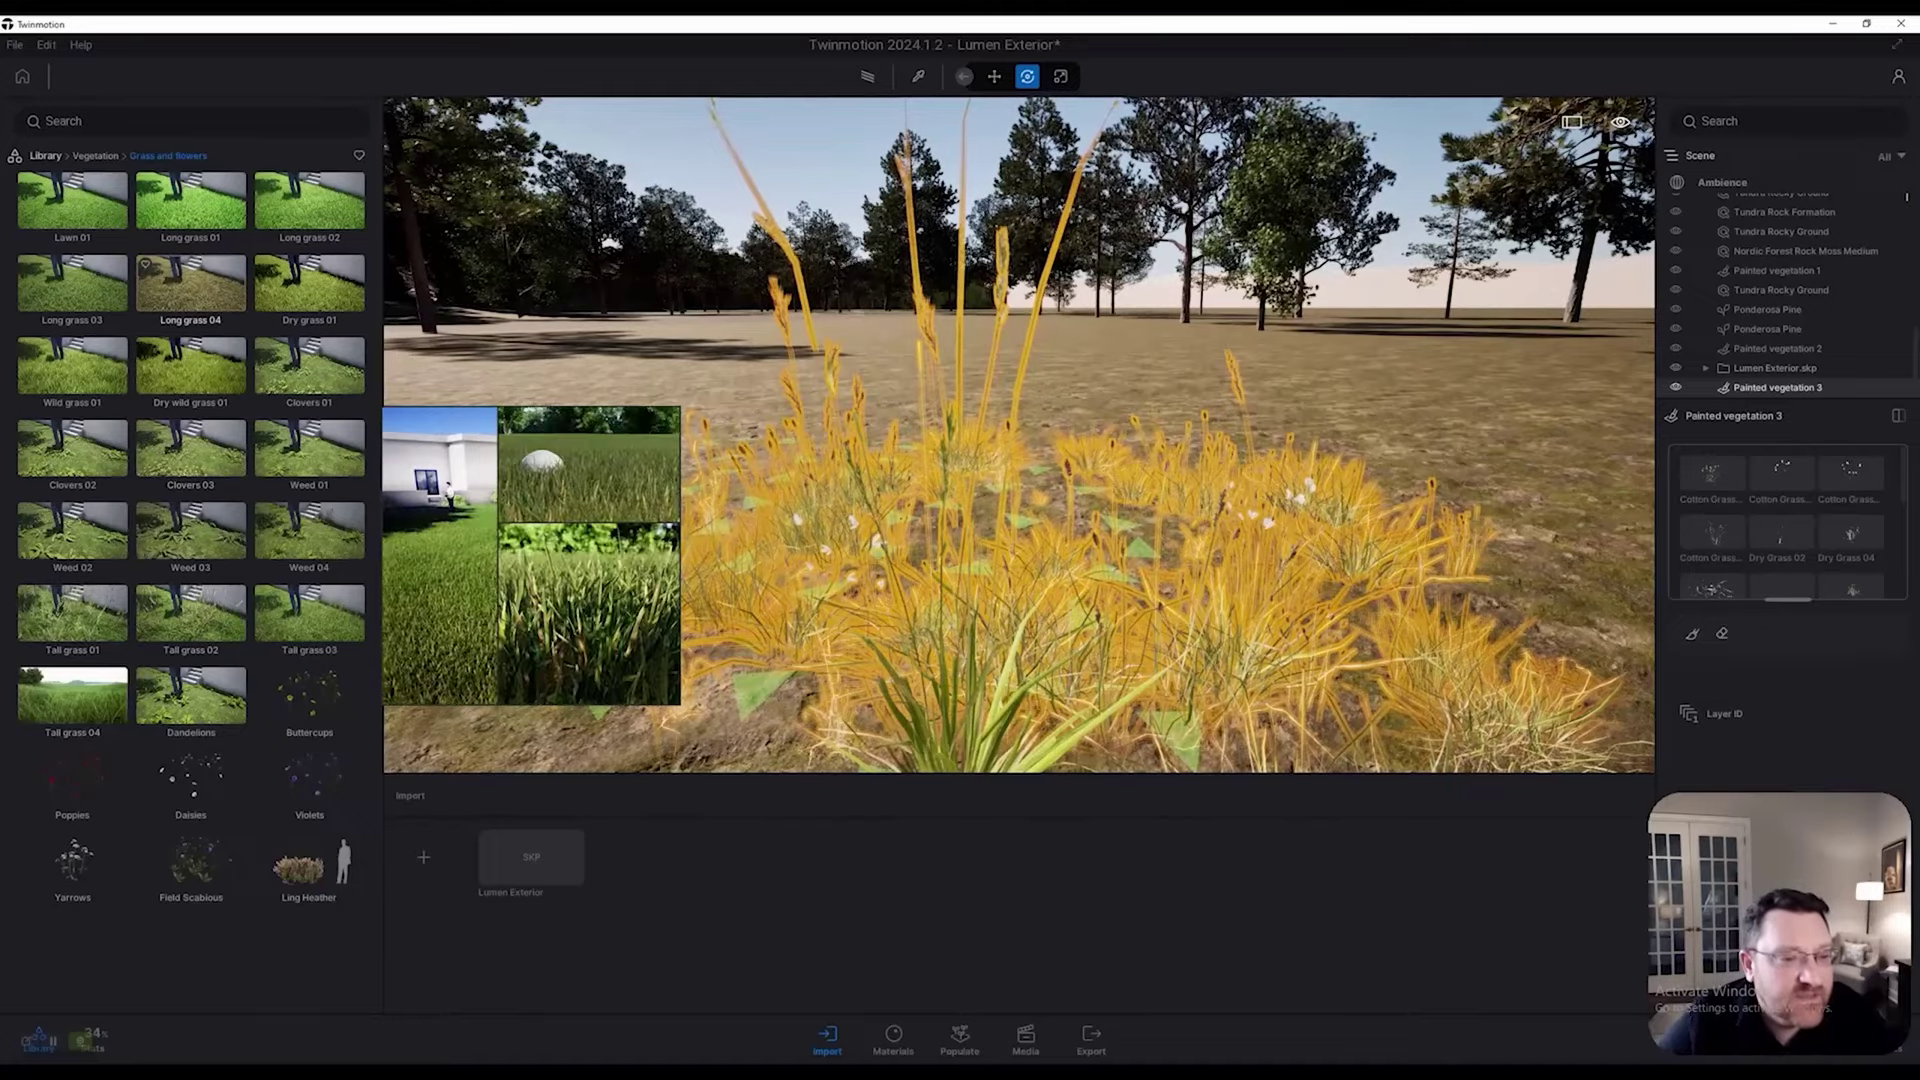
{"action": "key", "text": "w"}
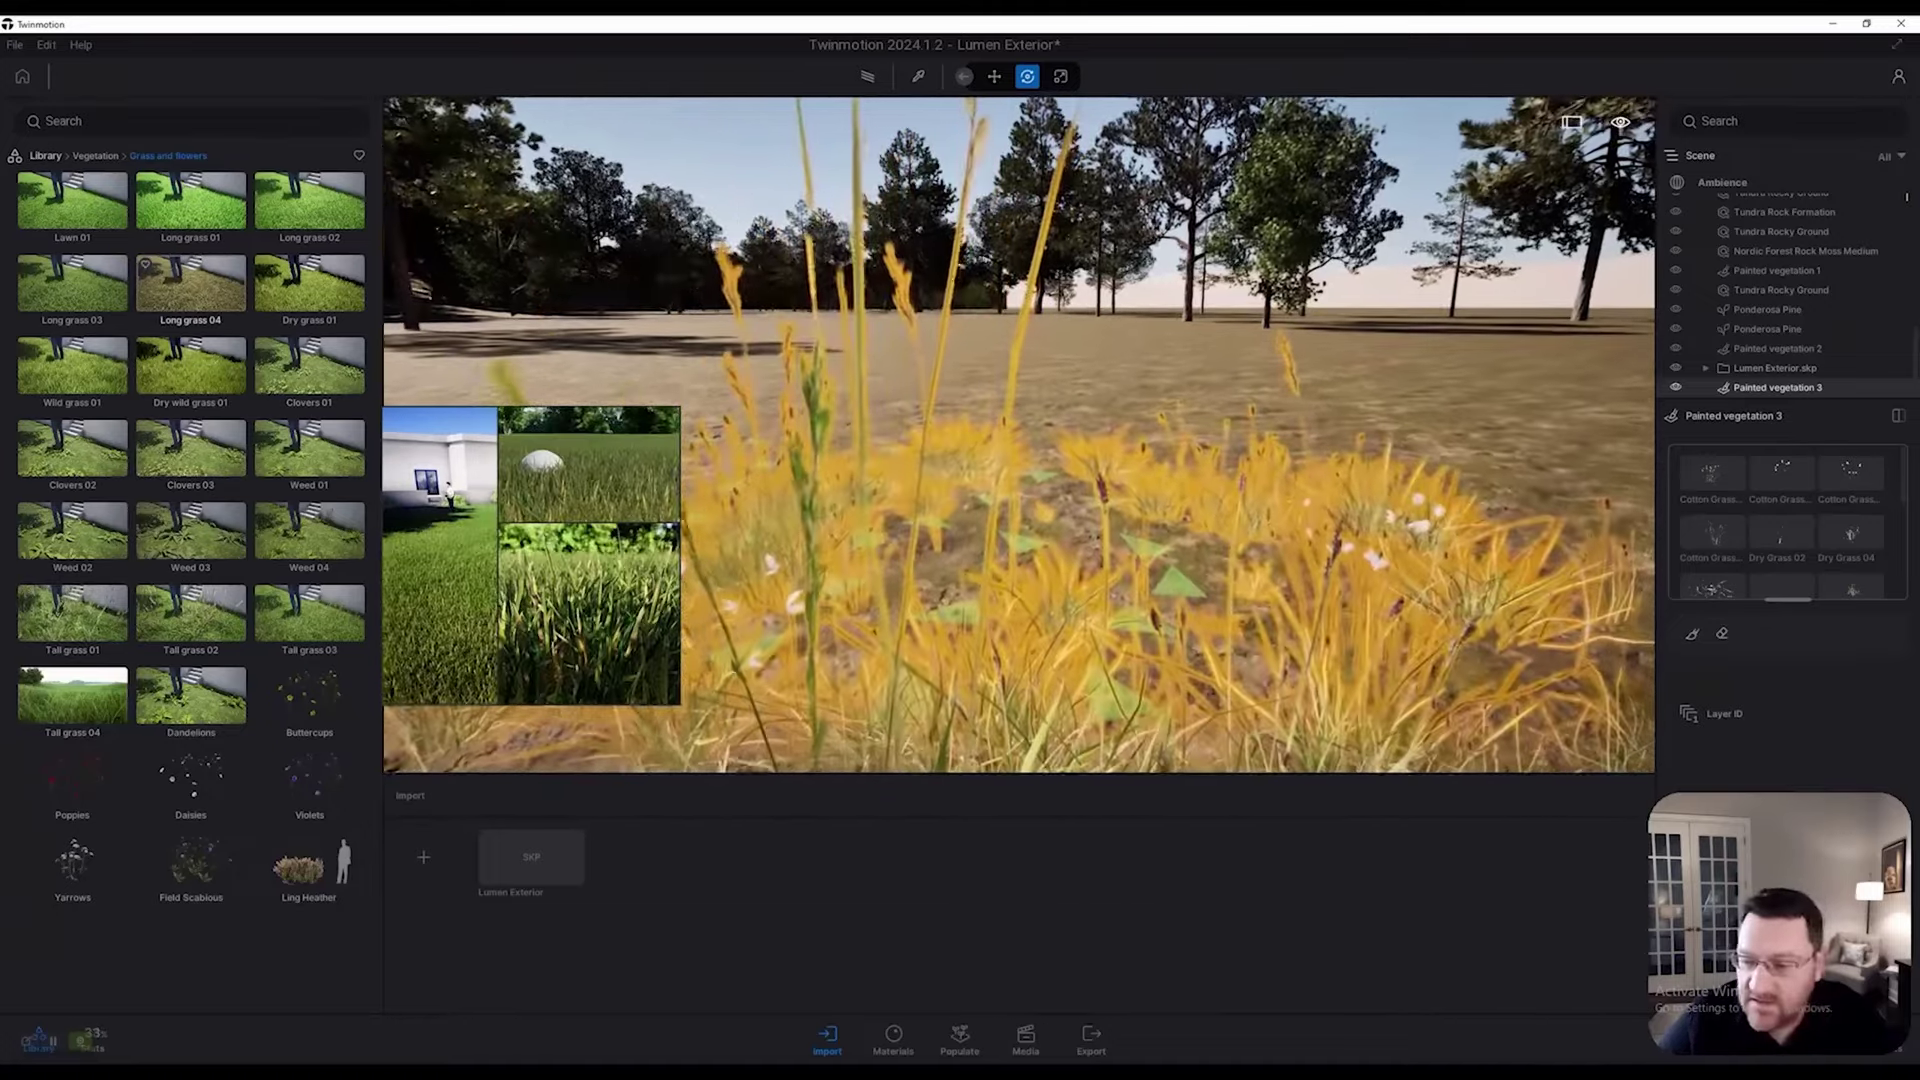
{"action": "mouse_move", "coordinate": [72, 368]}
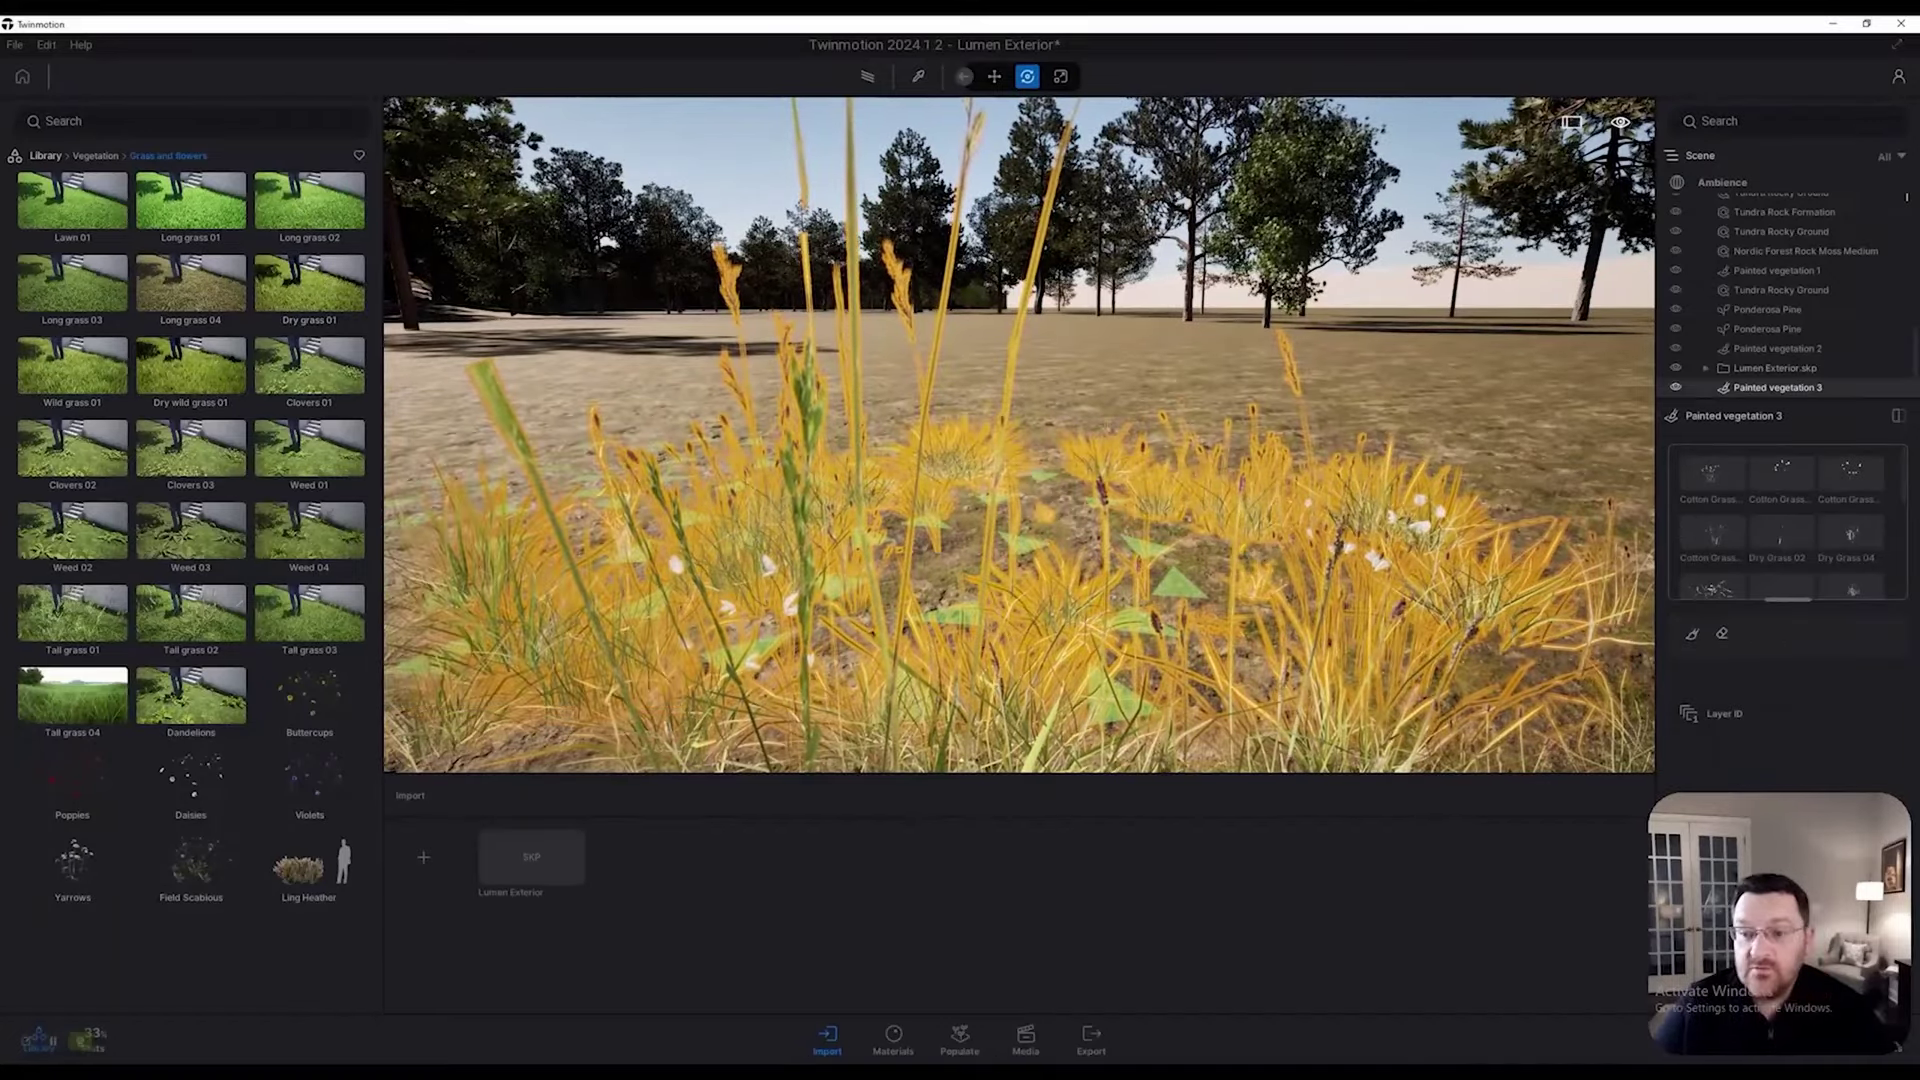
Step: Return to the house, select the Ponderosa Pine beside it, and survey the house, rocks and surrounding forest
{"action": "key", "text": "e"}
{"action": "key", "text": "s"}
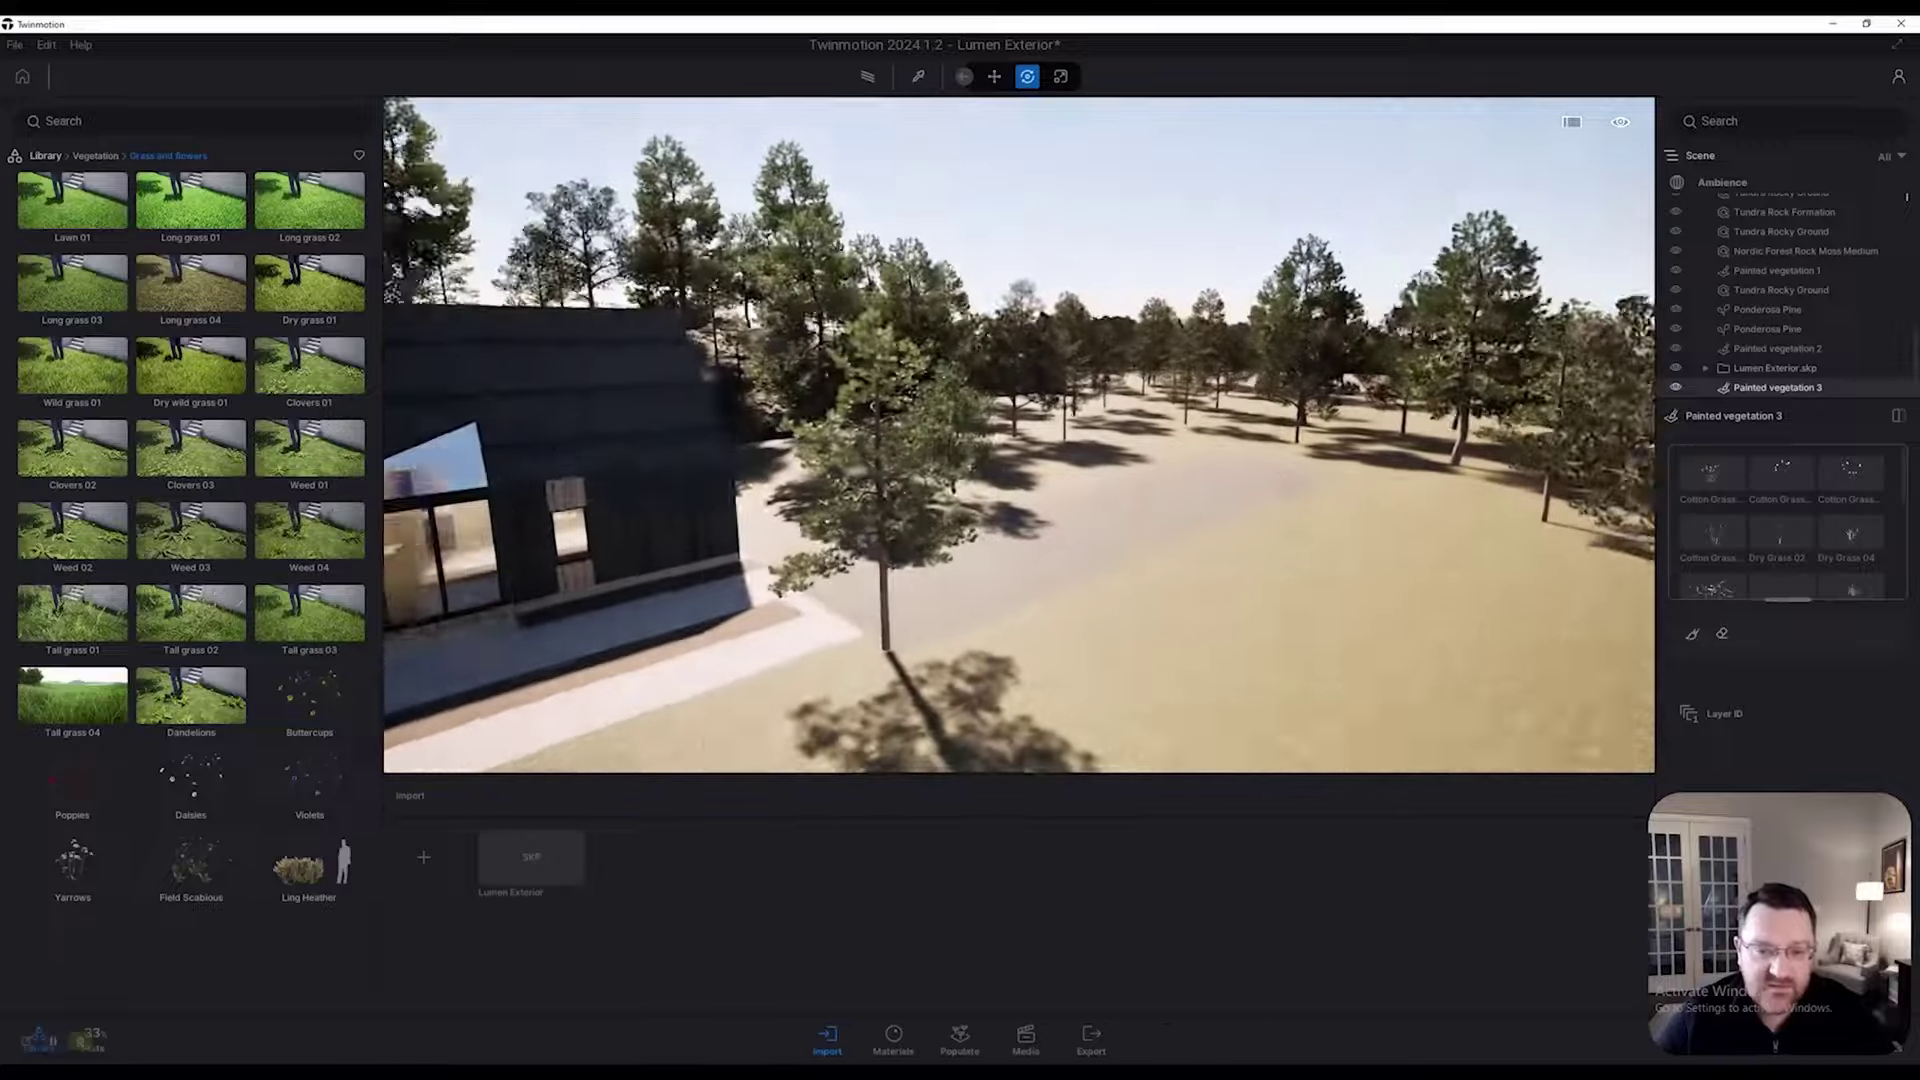
{"action": "left_click", "coordinate": [1228, 460]}
{"action": "key", "text": "w"}
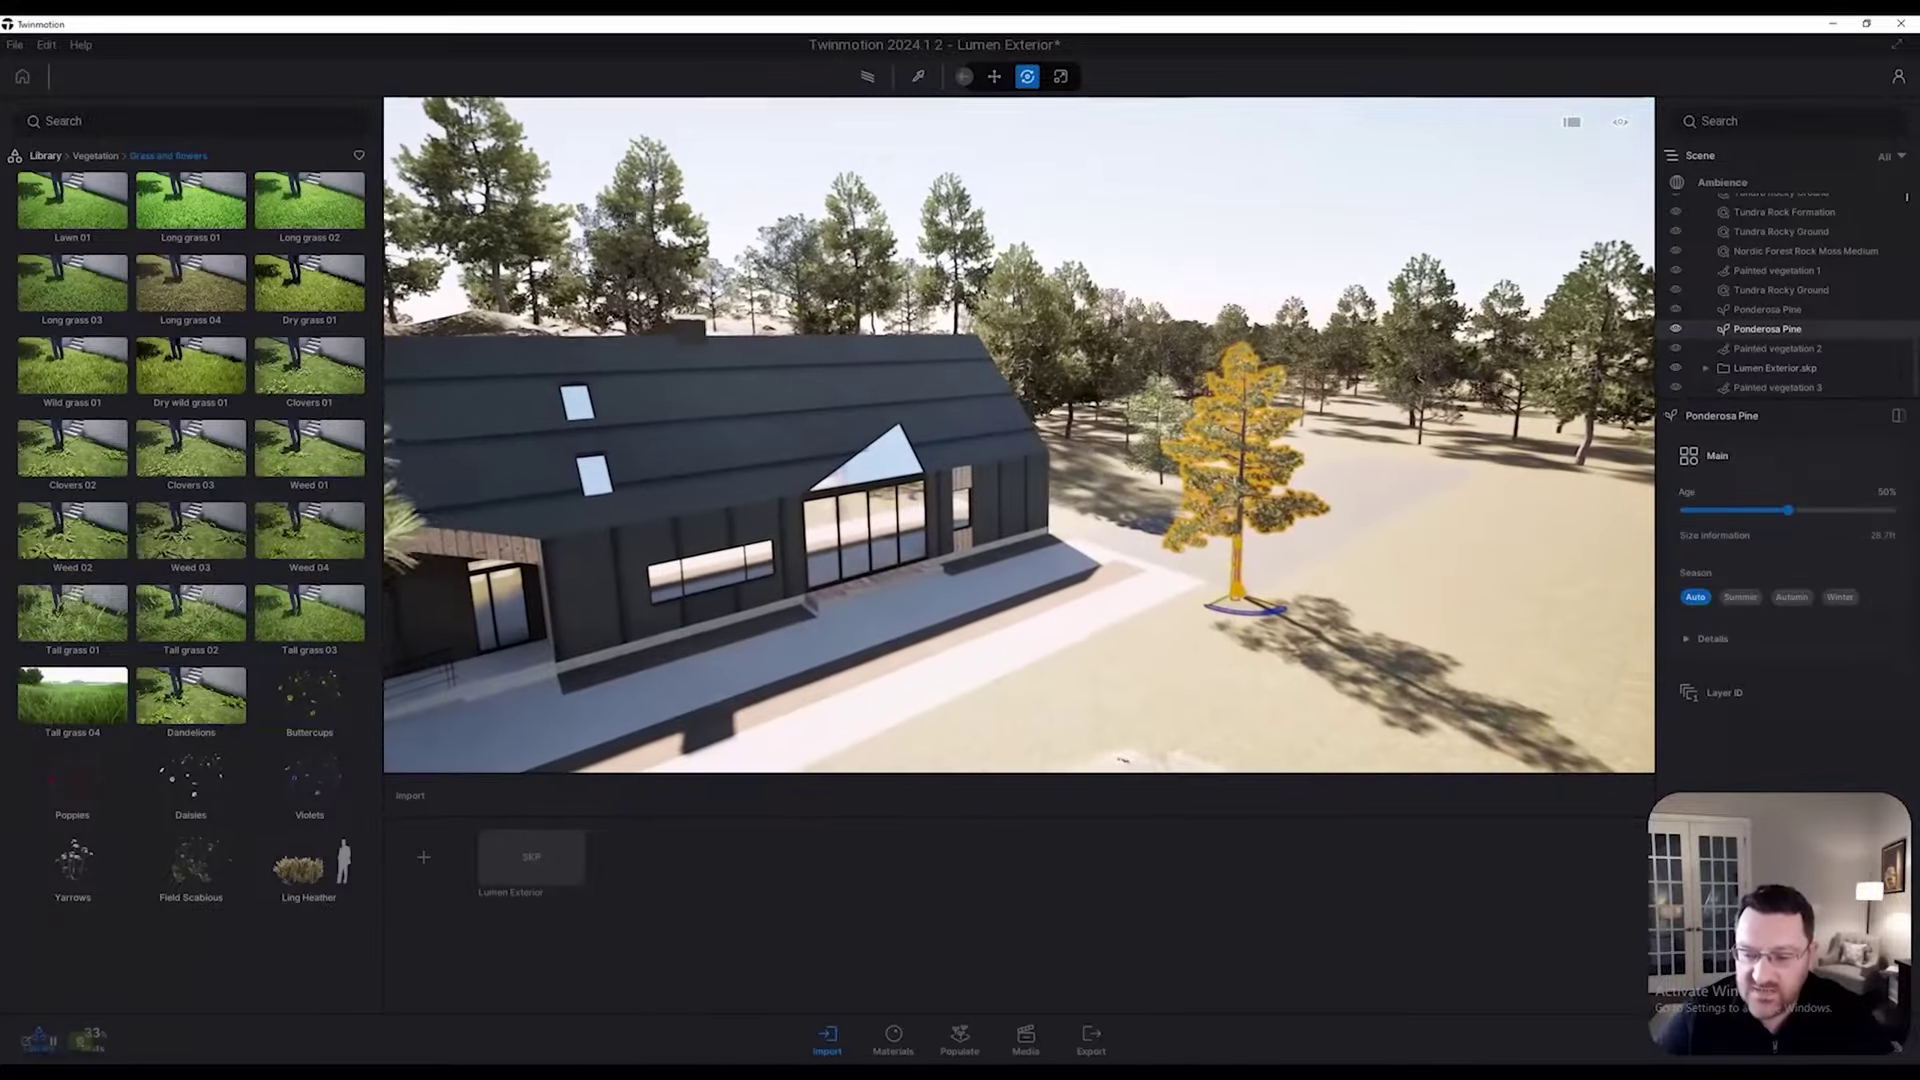
{"action": "key", "text": "d"}
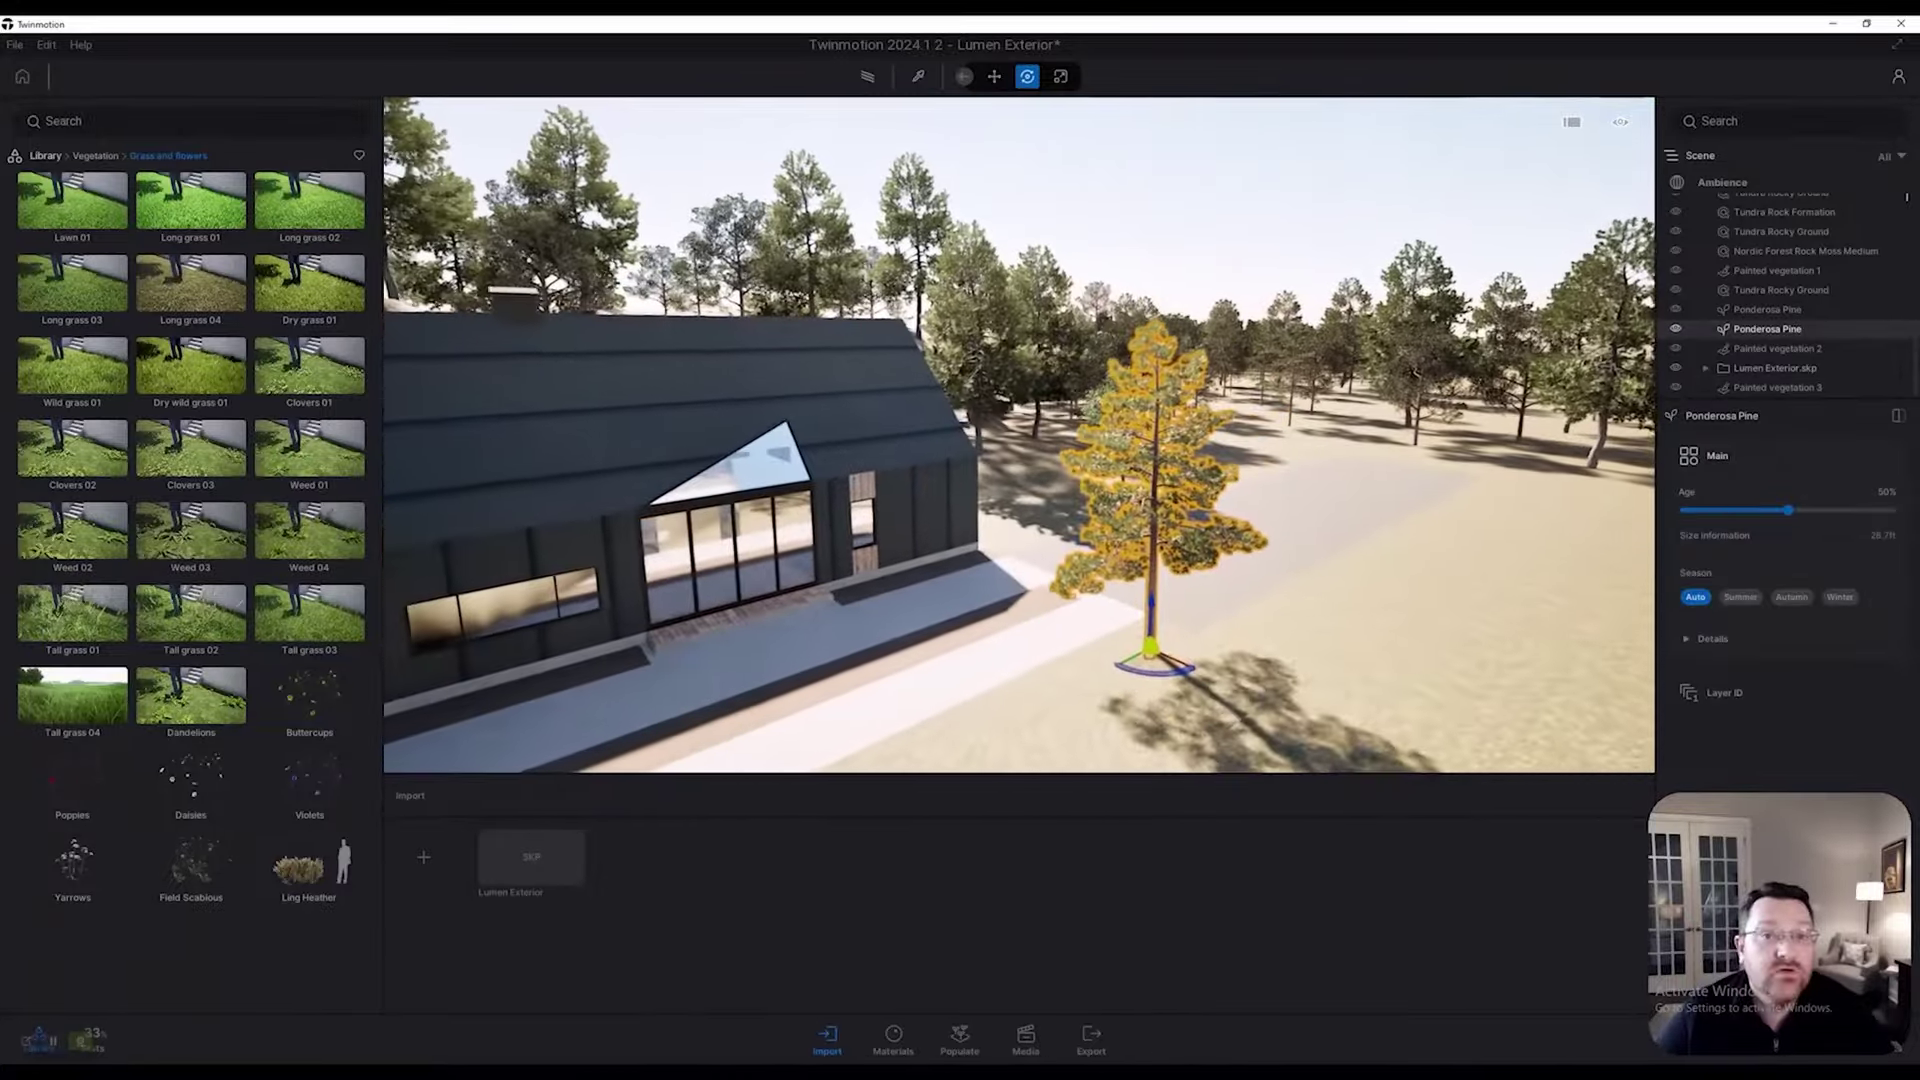
{"action": "key", "text": "w"}
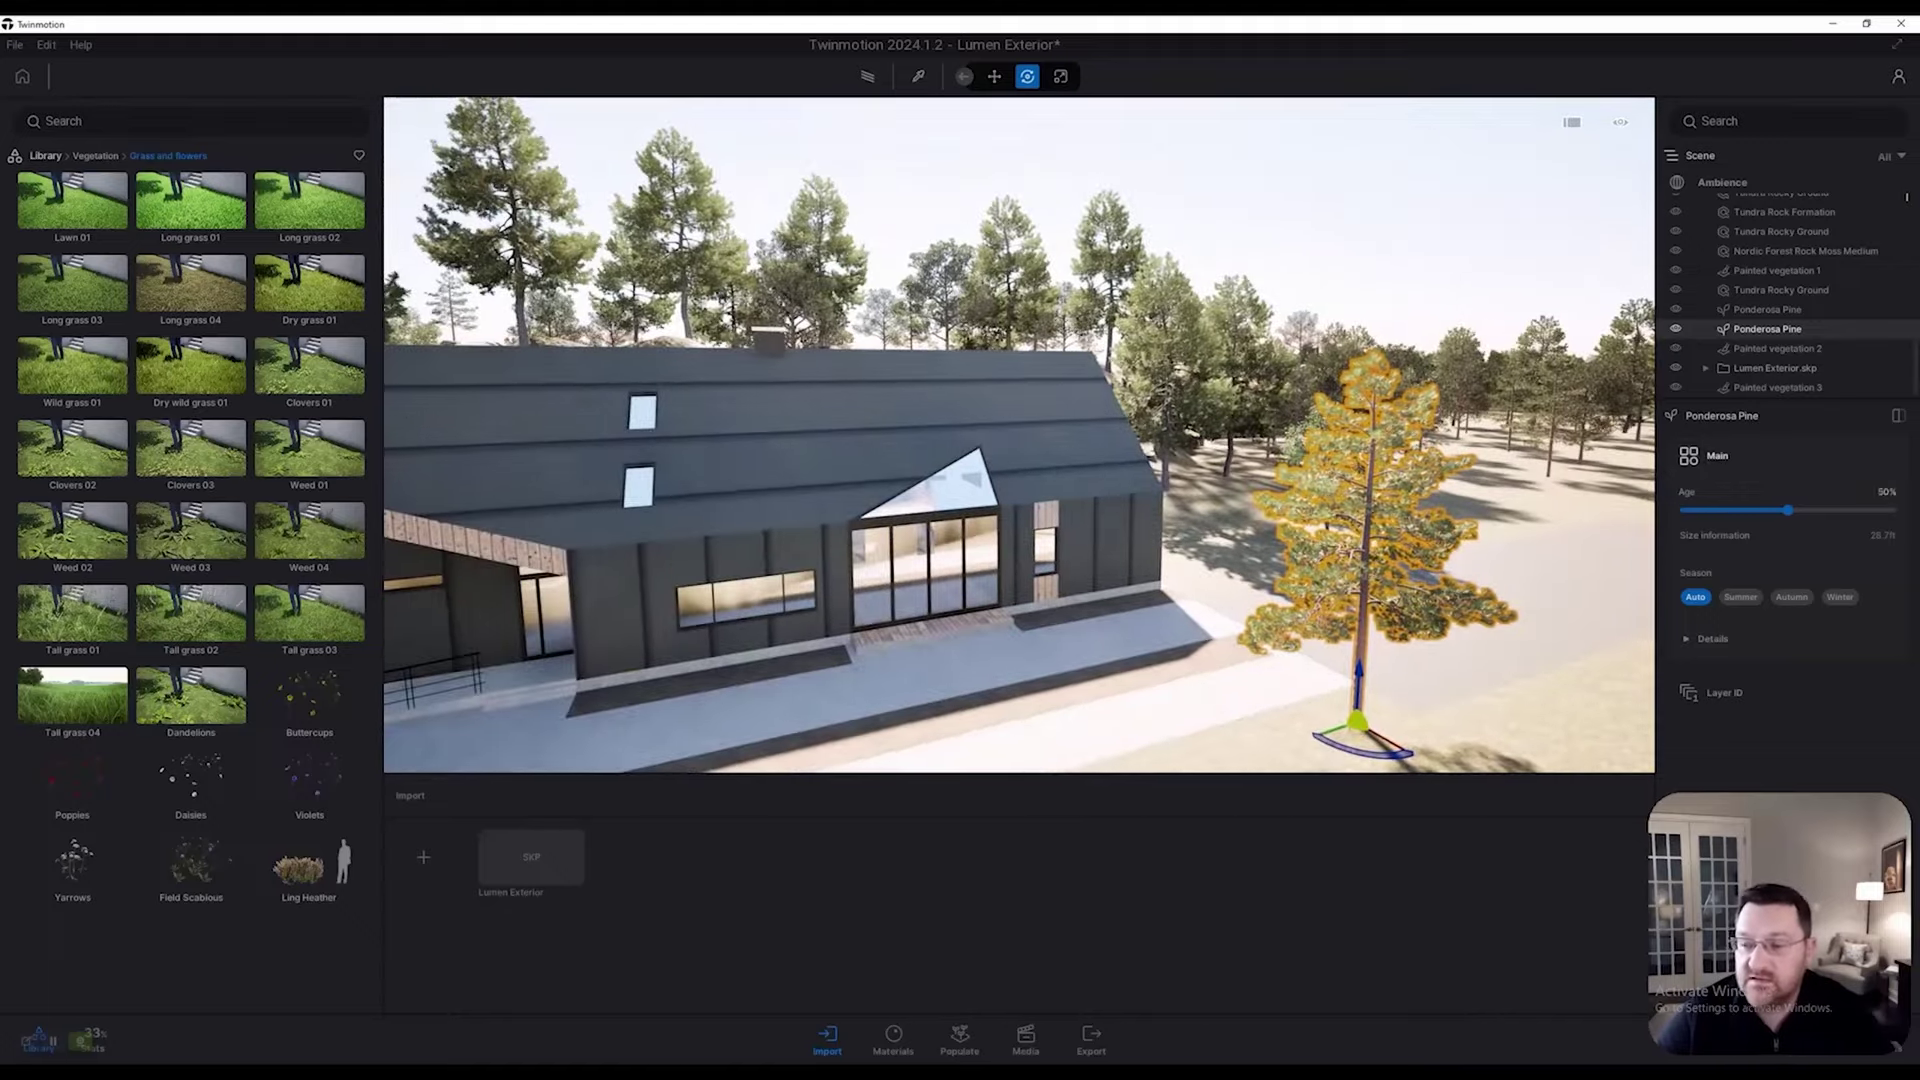
{"action": "key", "text": "w"}
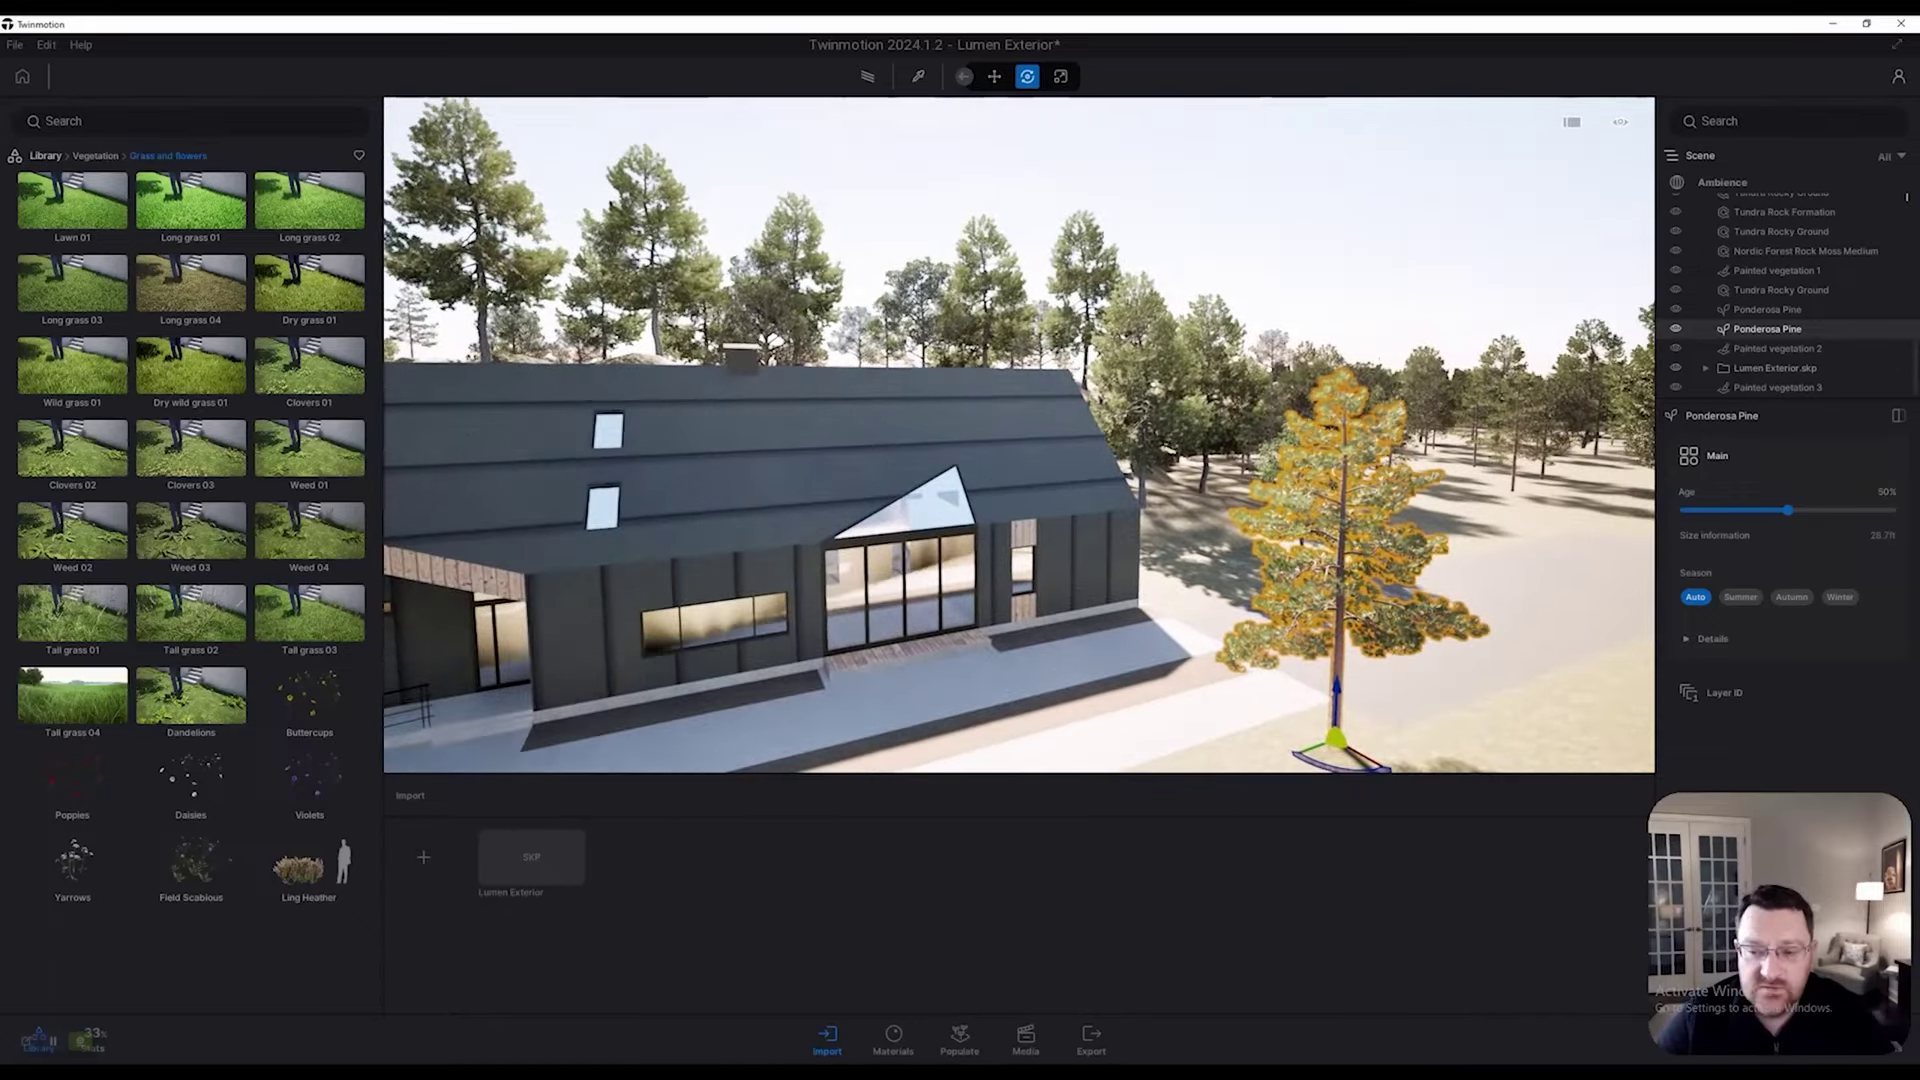
{"action": "key", "text": "w"}
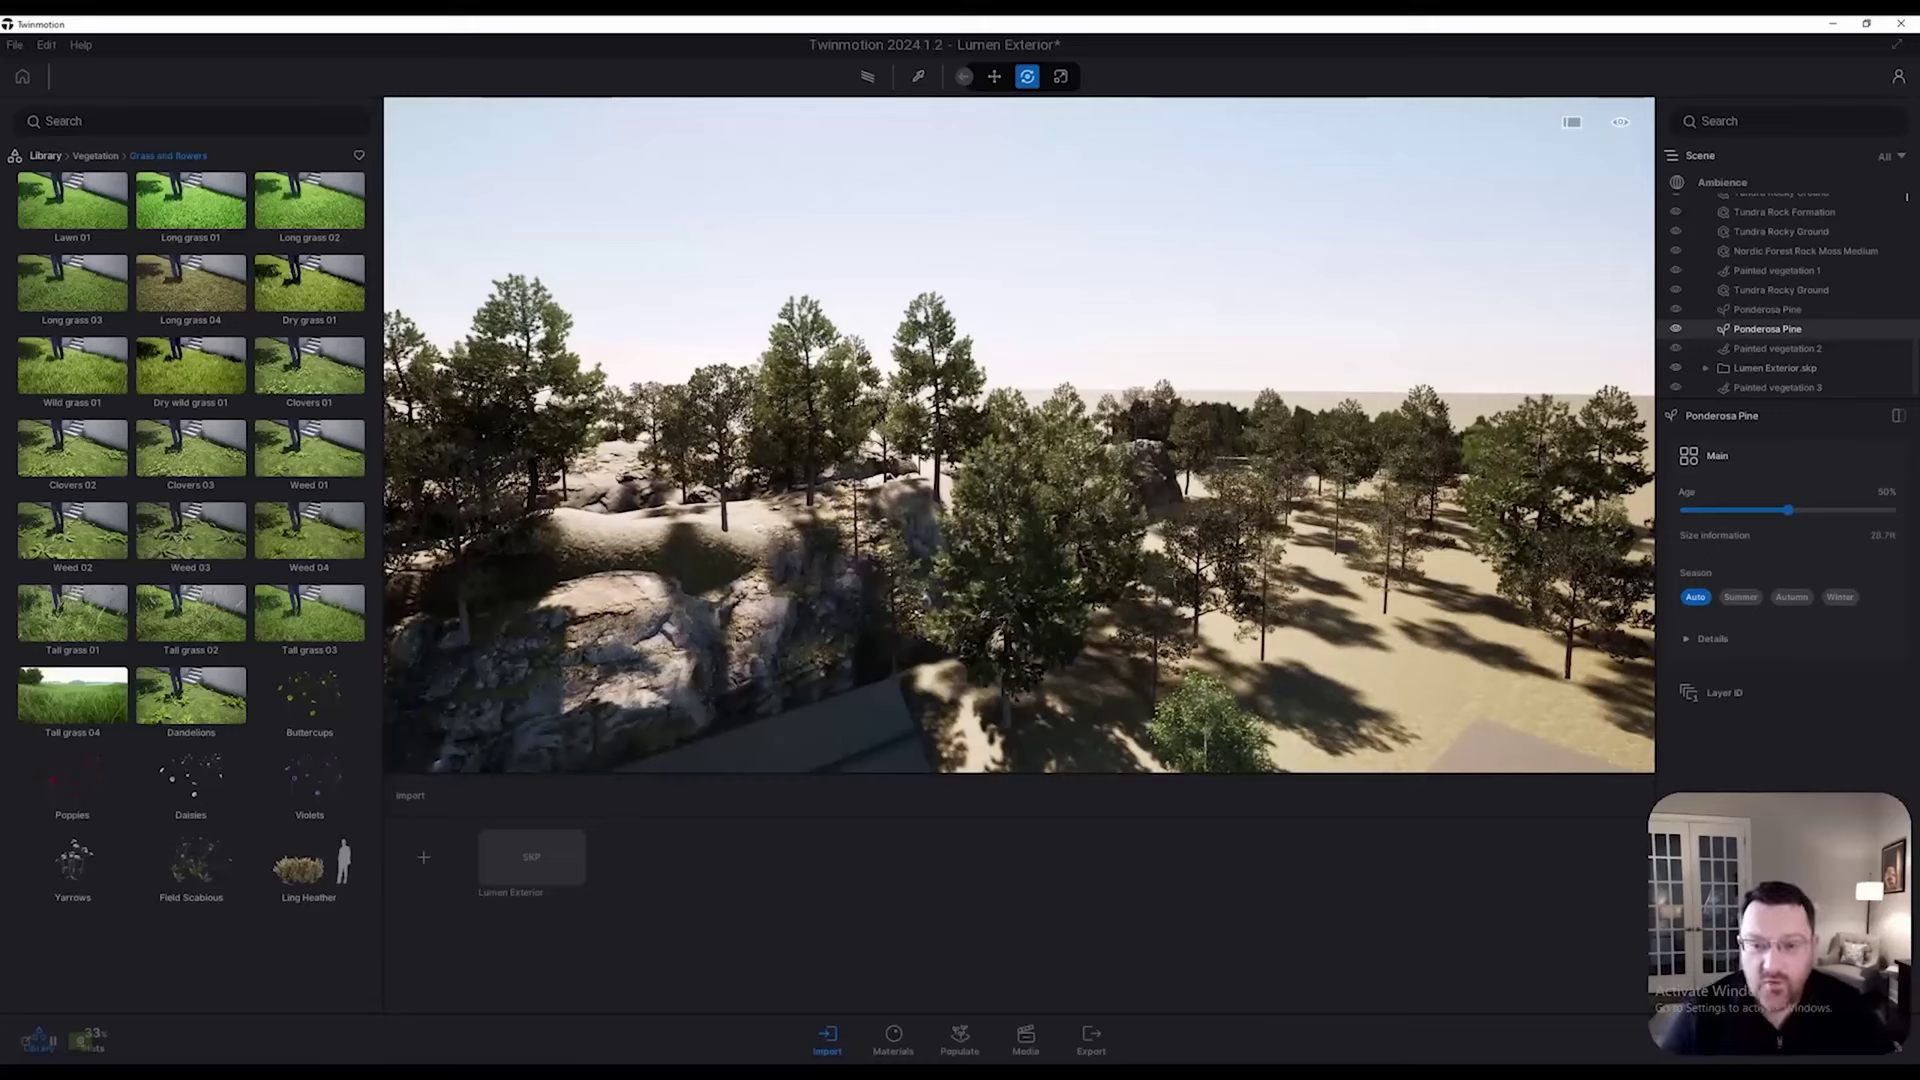
Step: Set the desktop rendering quality preset to Medium in the preferences
{"action": "key", "text": "ctrl+p"}
{"action": "left_click", "coordinate": [951, 284]}
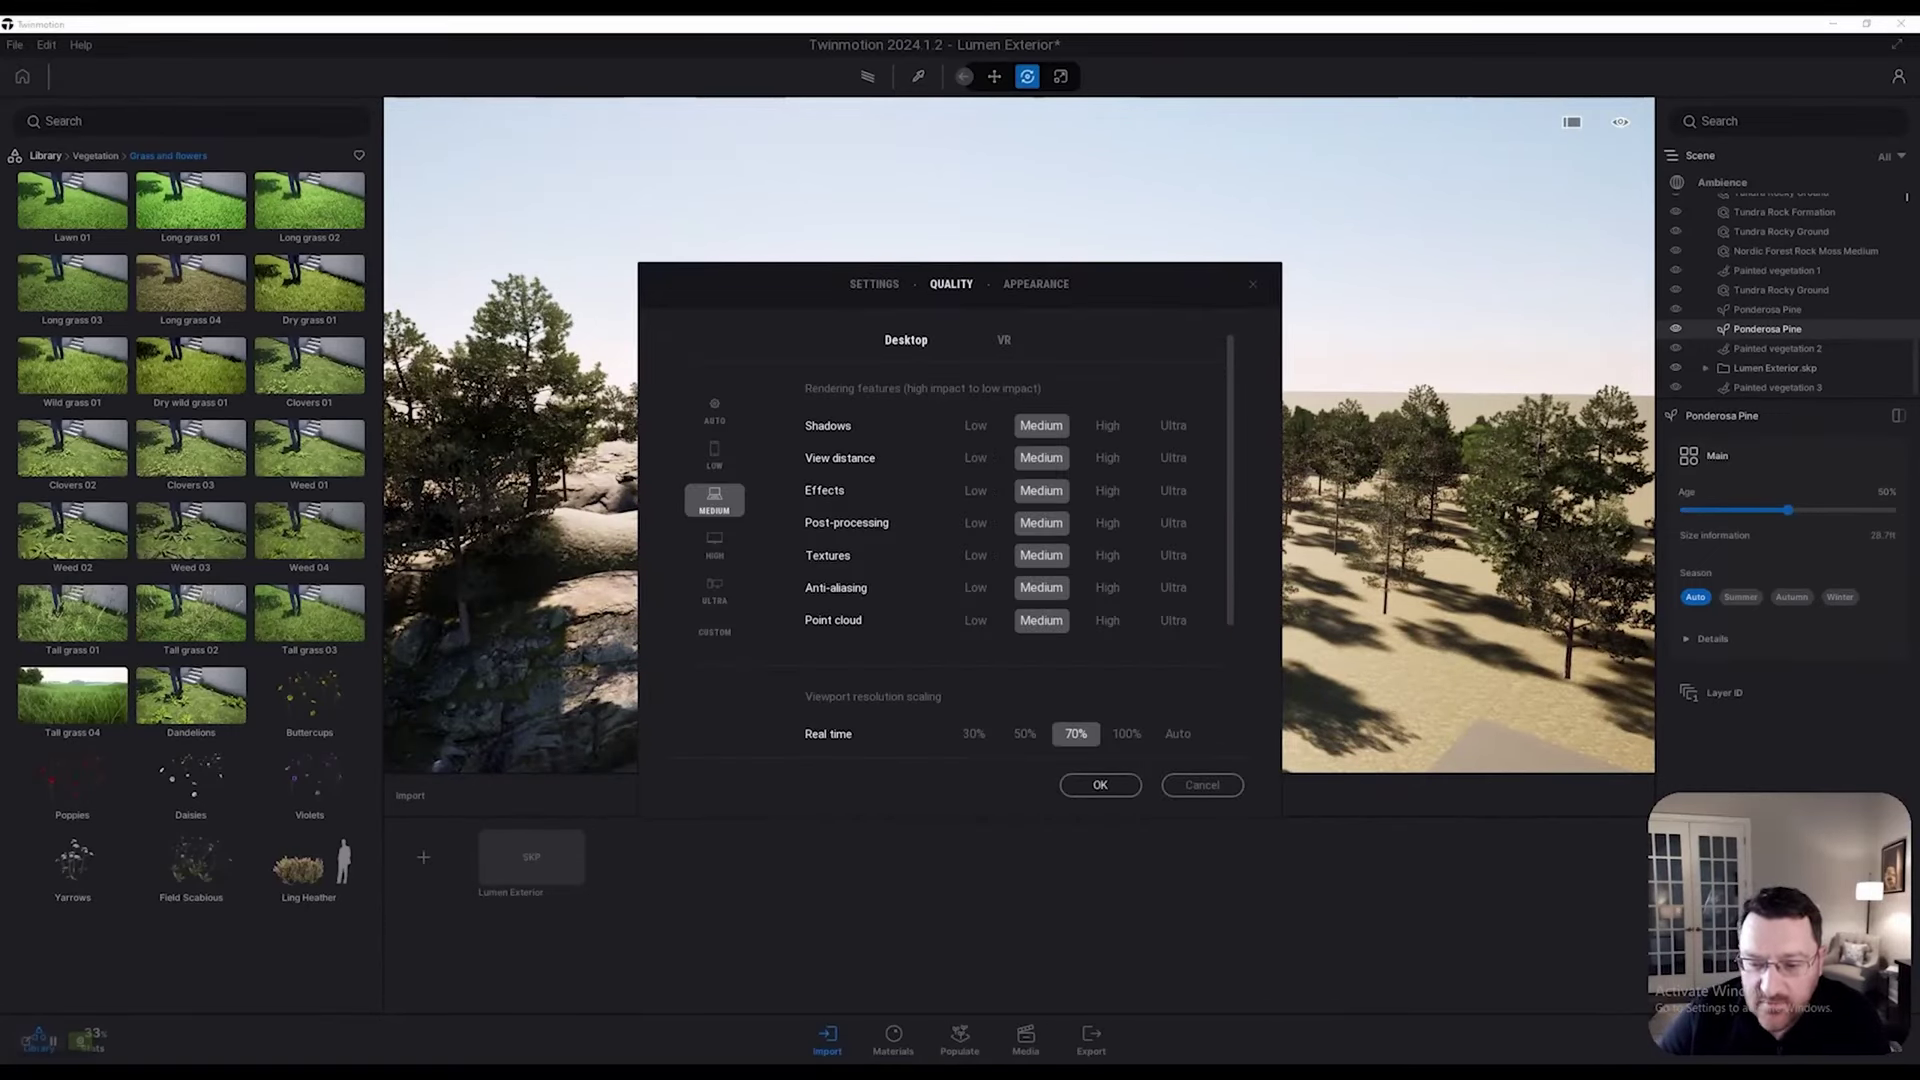
{"action": "left_click", "coordinate": [1100, 785]}
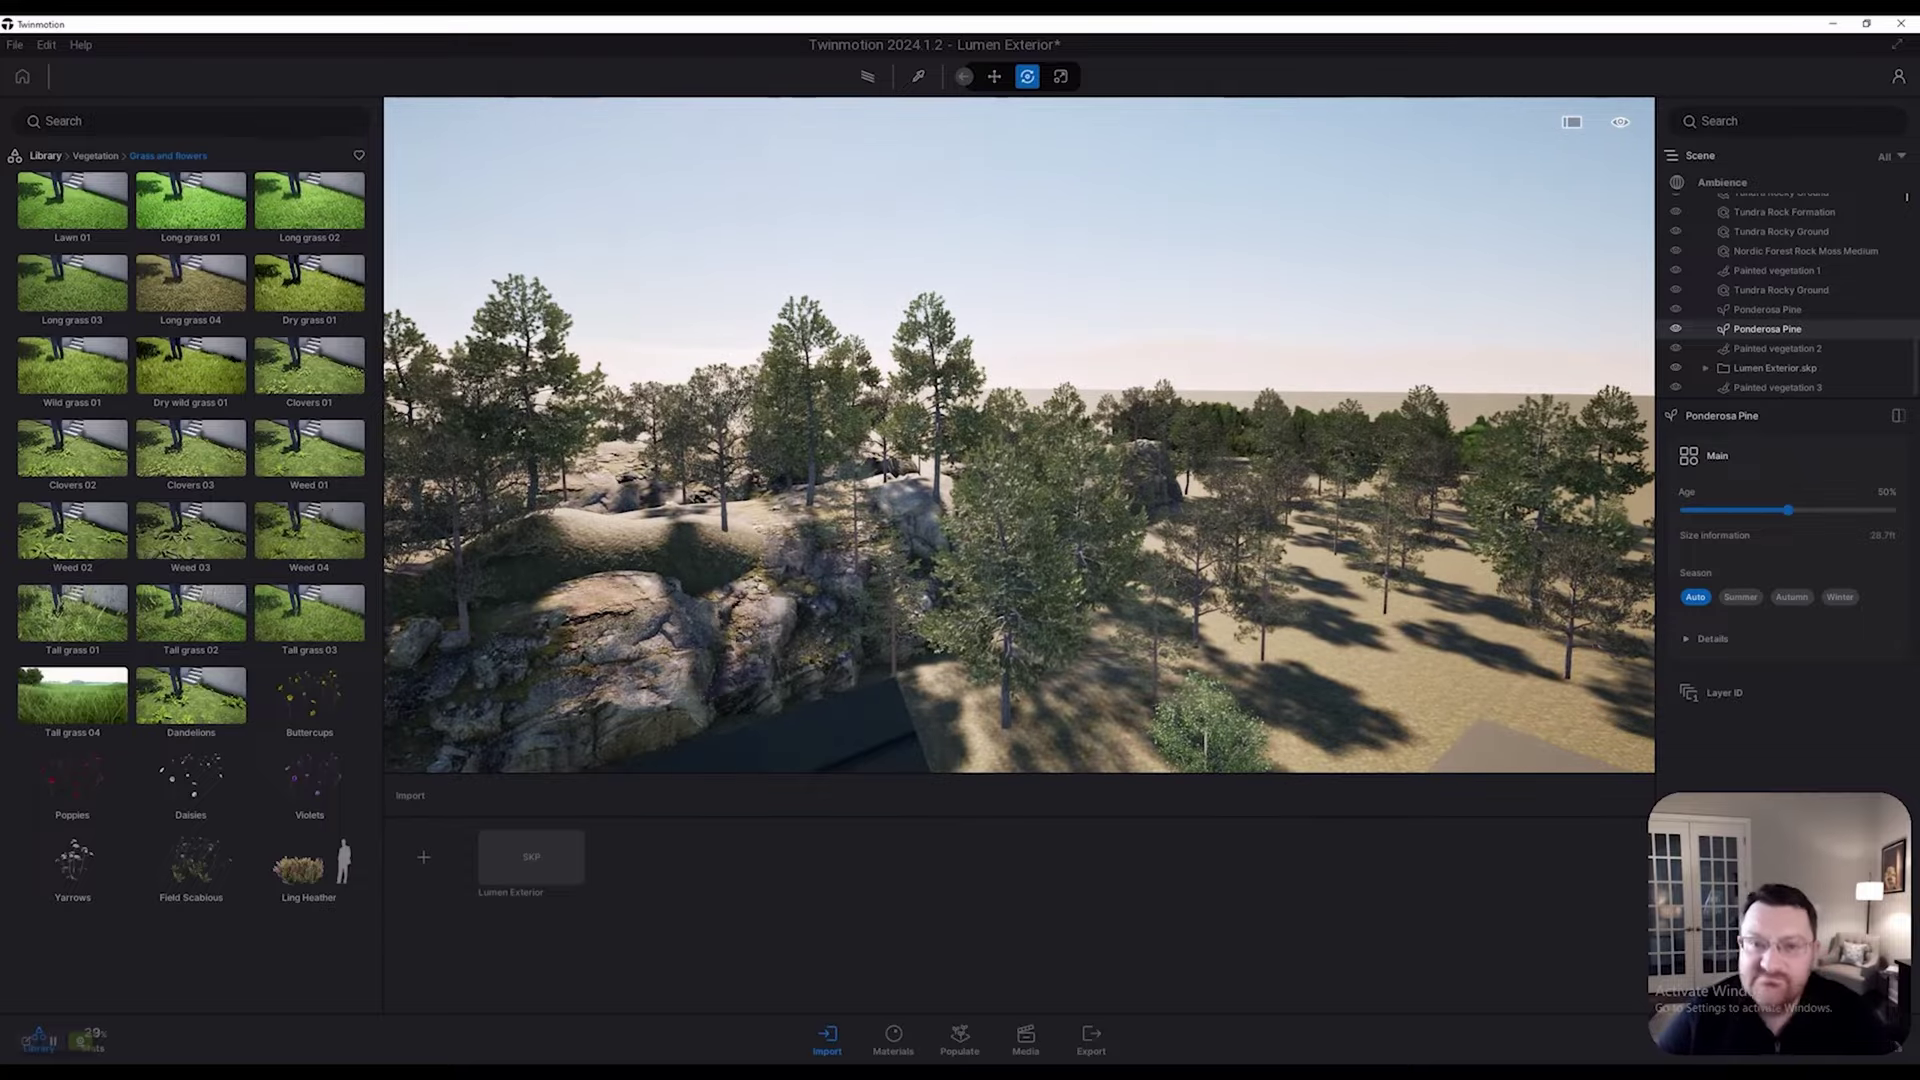
Step: Examine the house facade, windows and surrounding pines from several angles at Medium quality
{"action": "key", "text": "s"}
{"action": "key", "text": "q"}
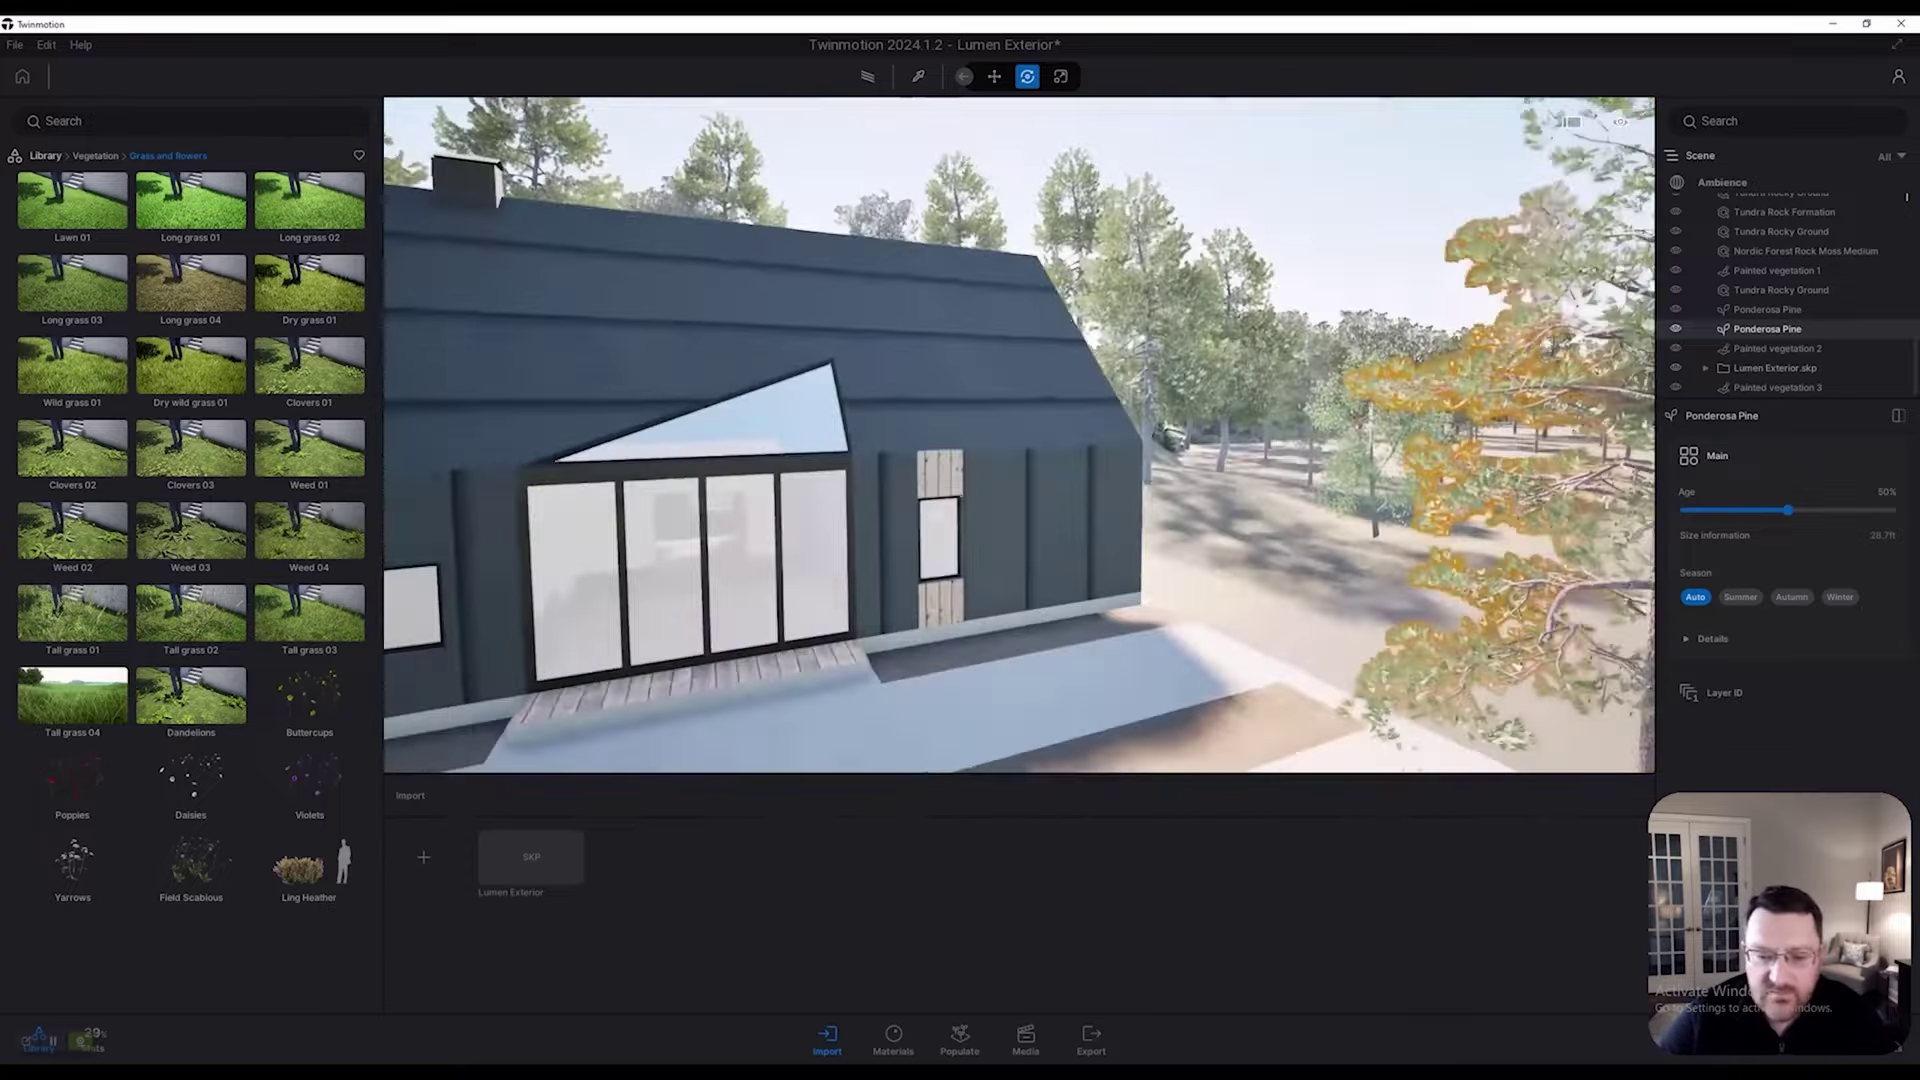
{"action": "key", "text": "s"}
{"action": "key", "text": "a"}
{"action": "key", "text": "w"}
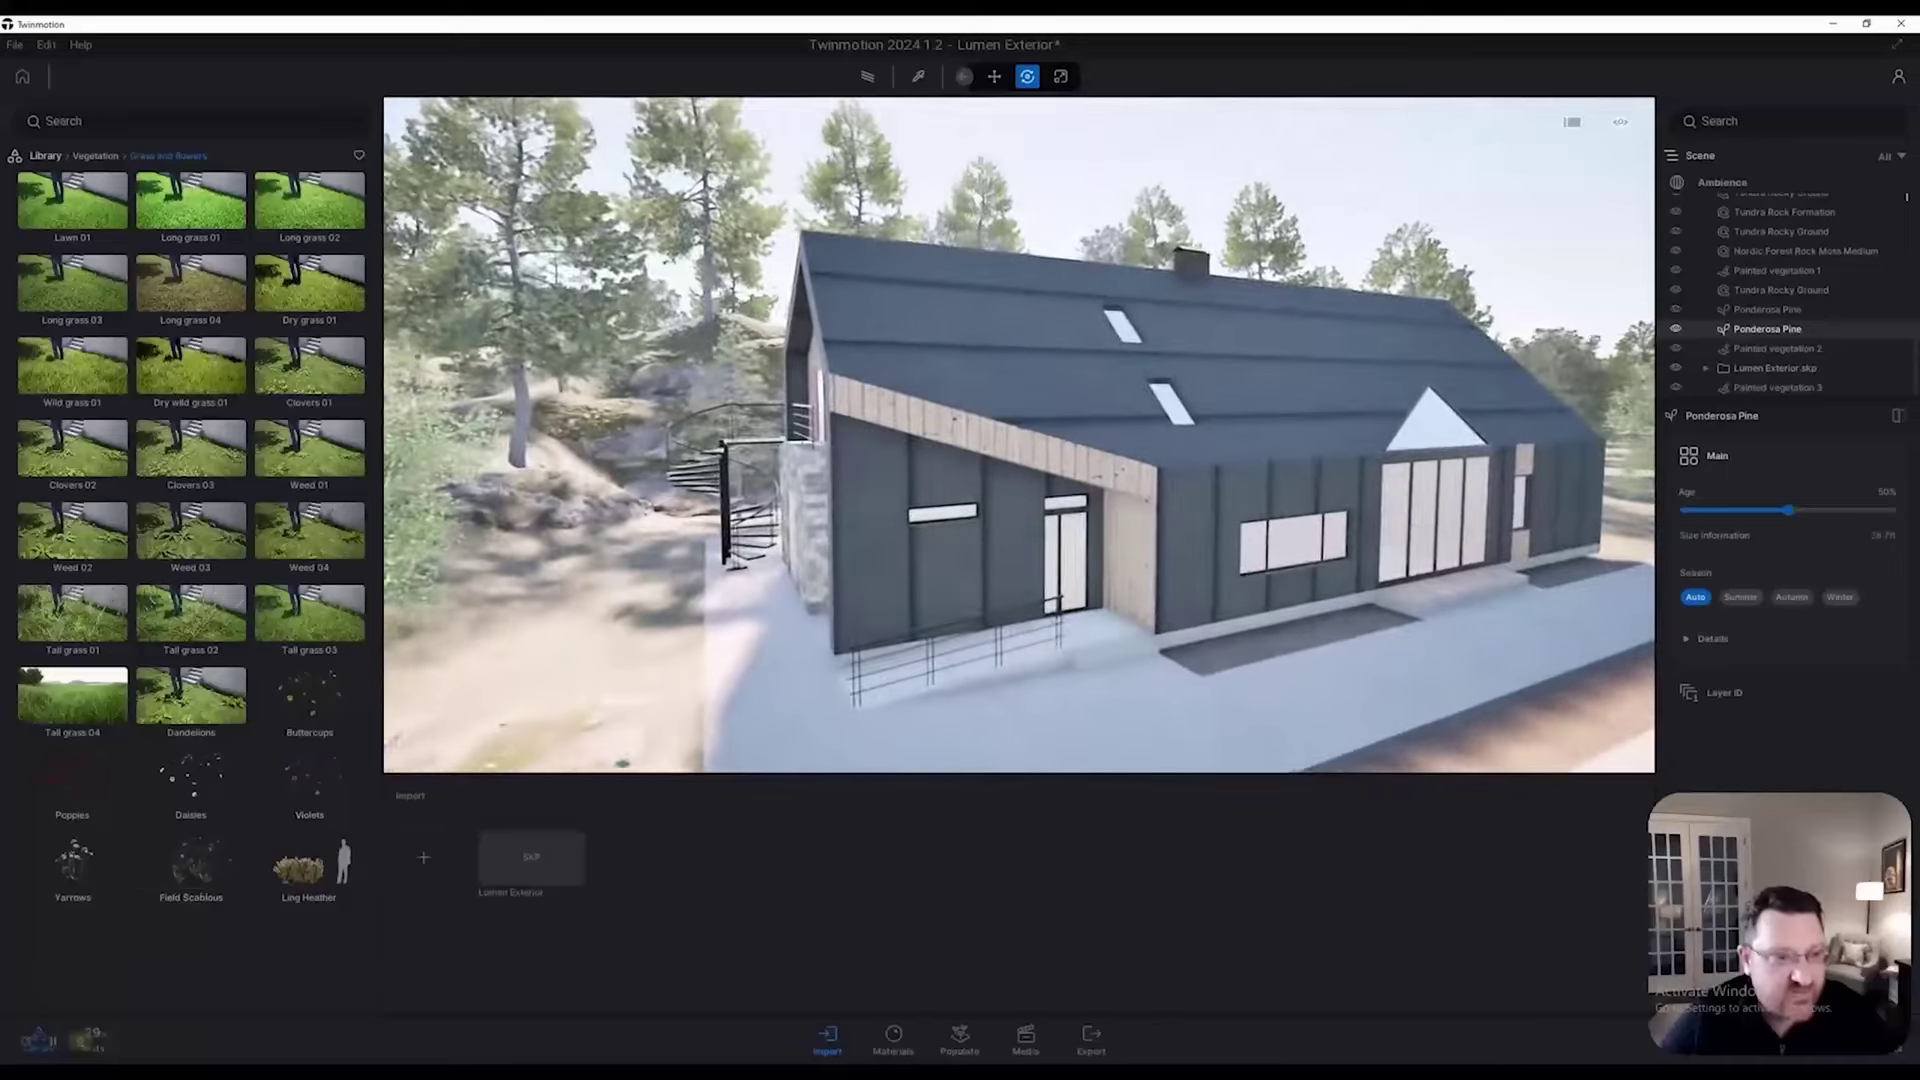
{"action": "key", "text": "d"}
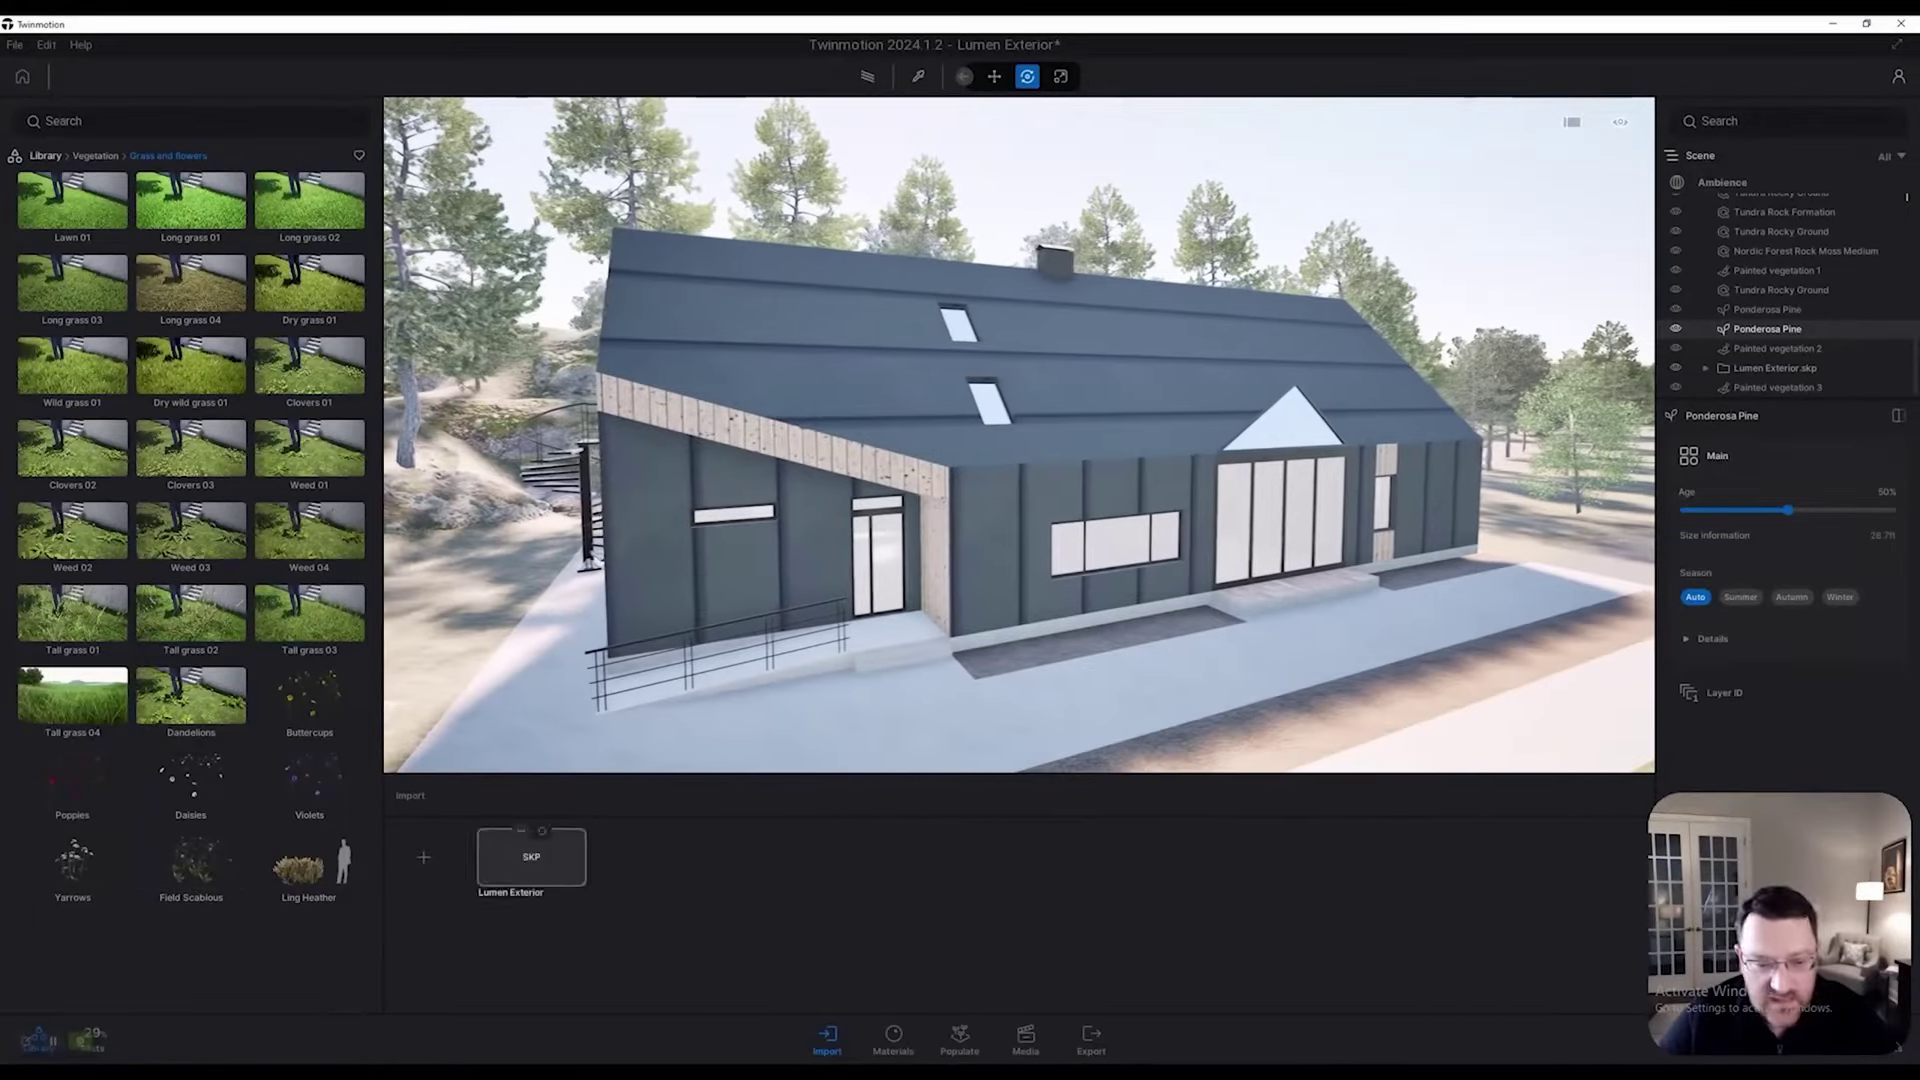
{"action": "key", "text": "d"}
{"action": "key", "text": "w"}
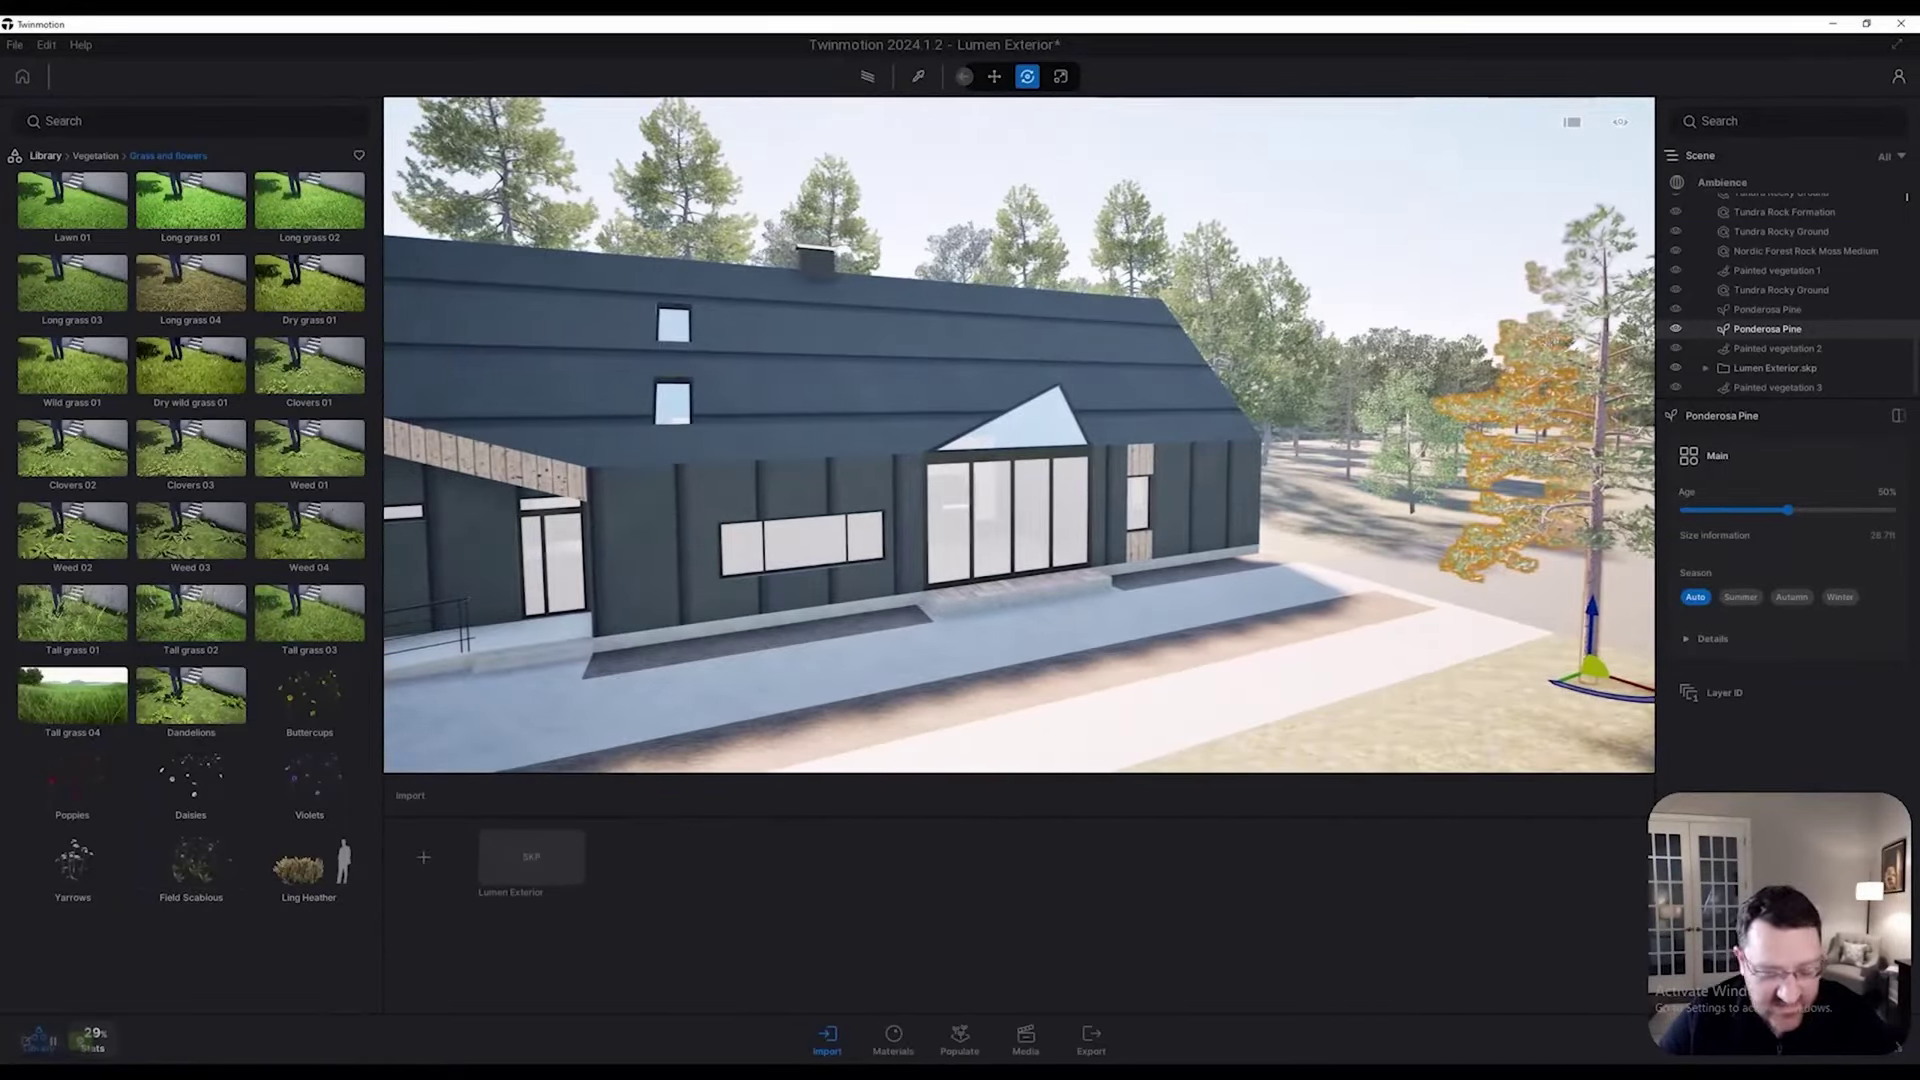
Step: Set the desktop rendering quality preset to High and check the house facade and front yard
{"action": "key", "text": "ctrl+p"}
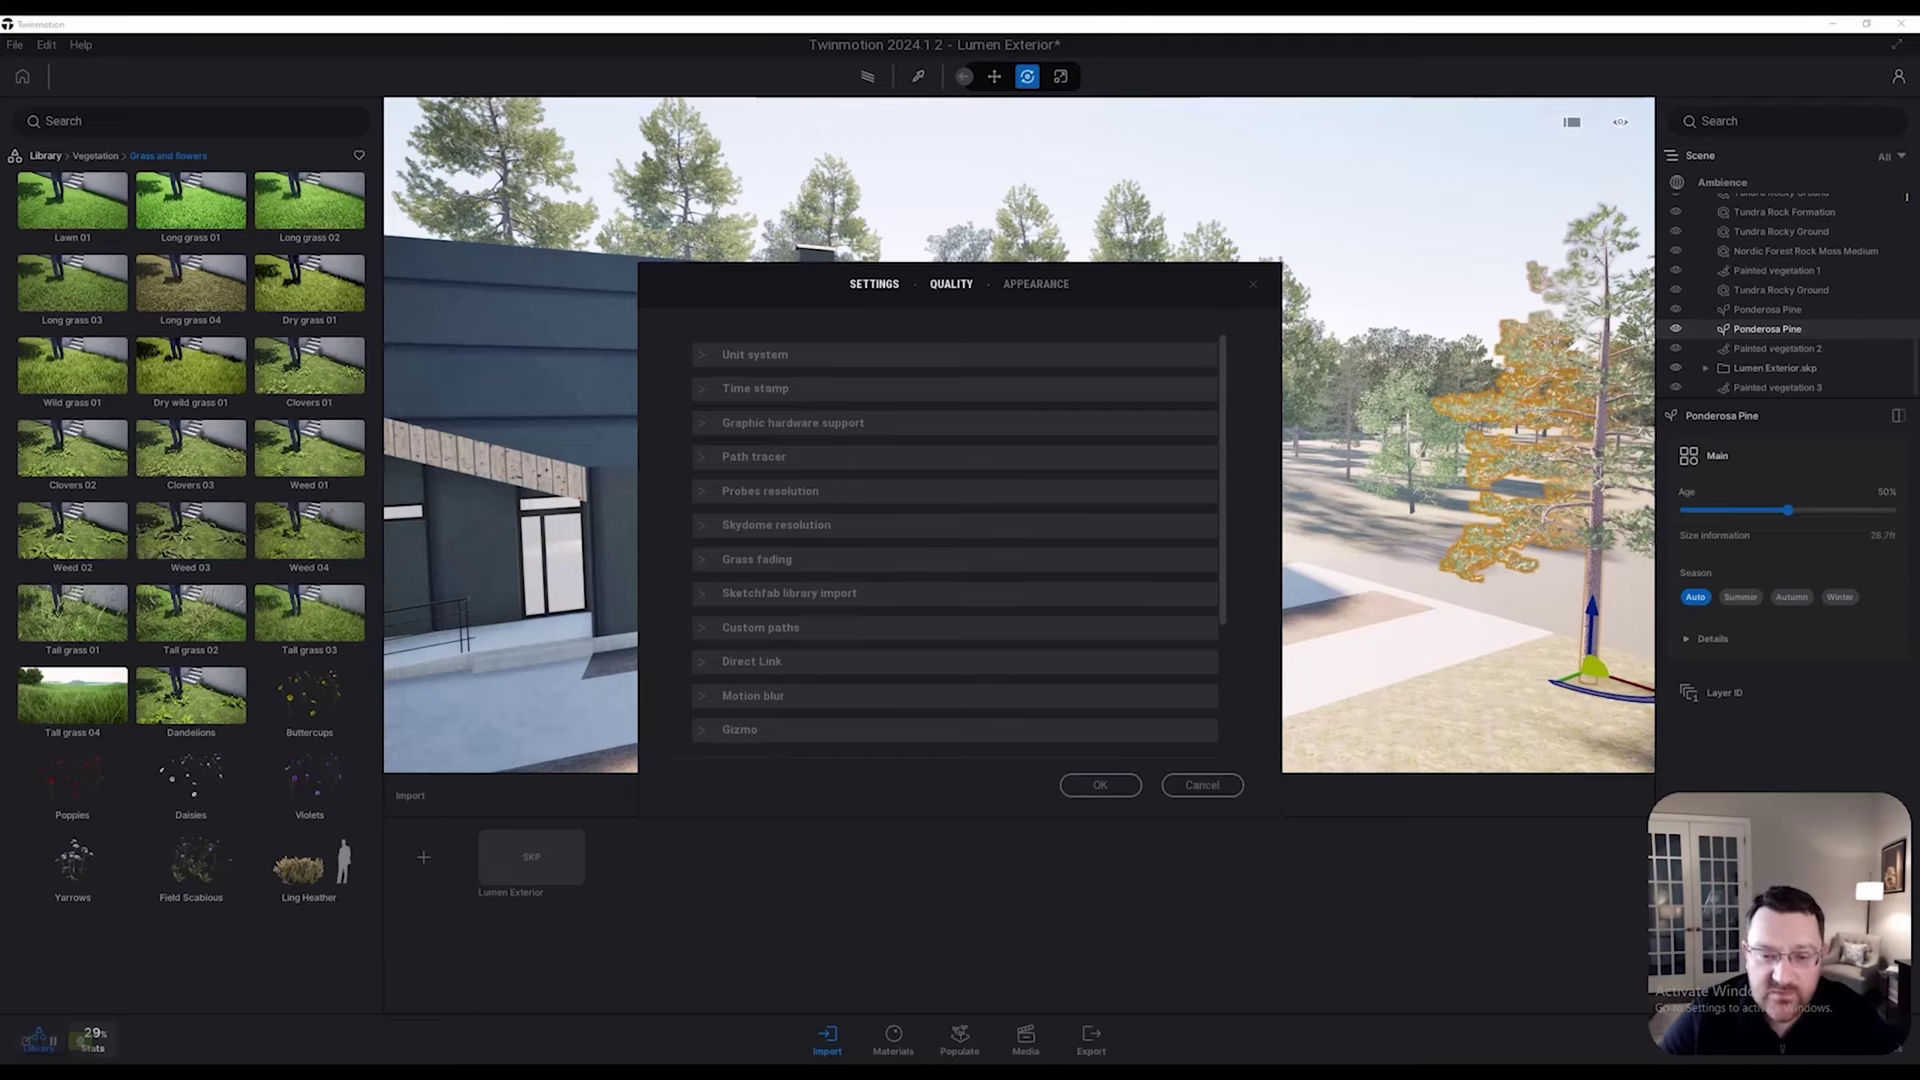
{"action": "left_click", "coordinate": [951, 284]}
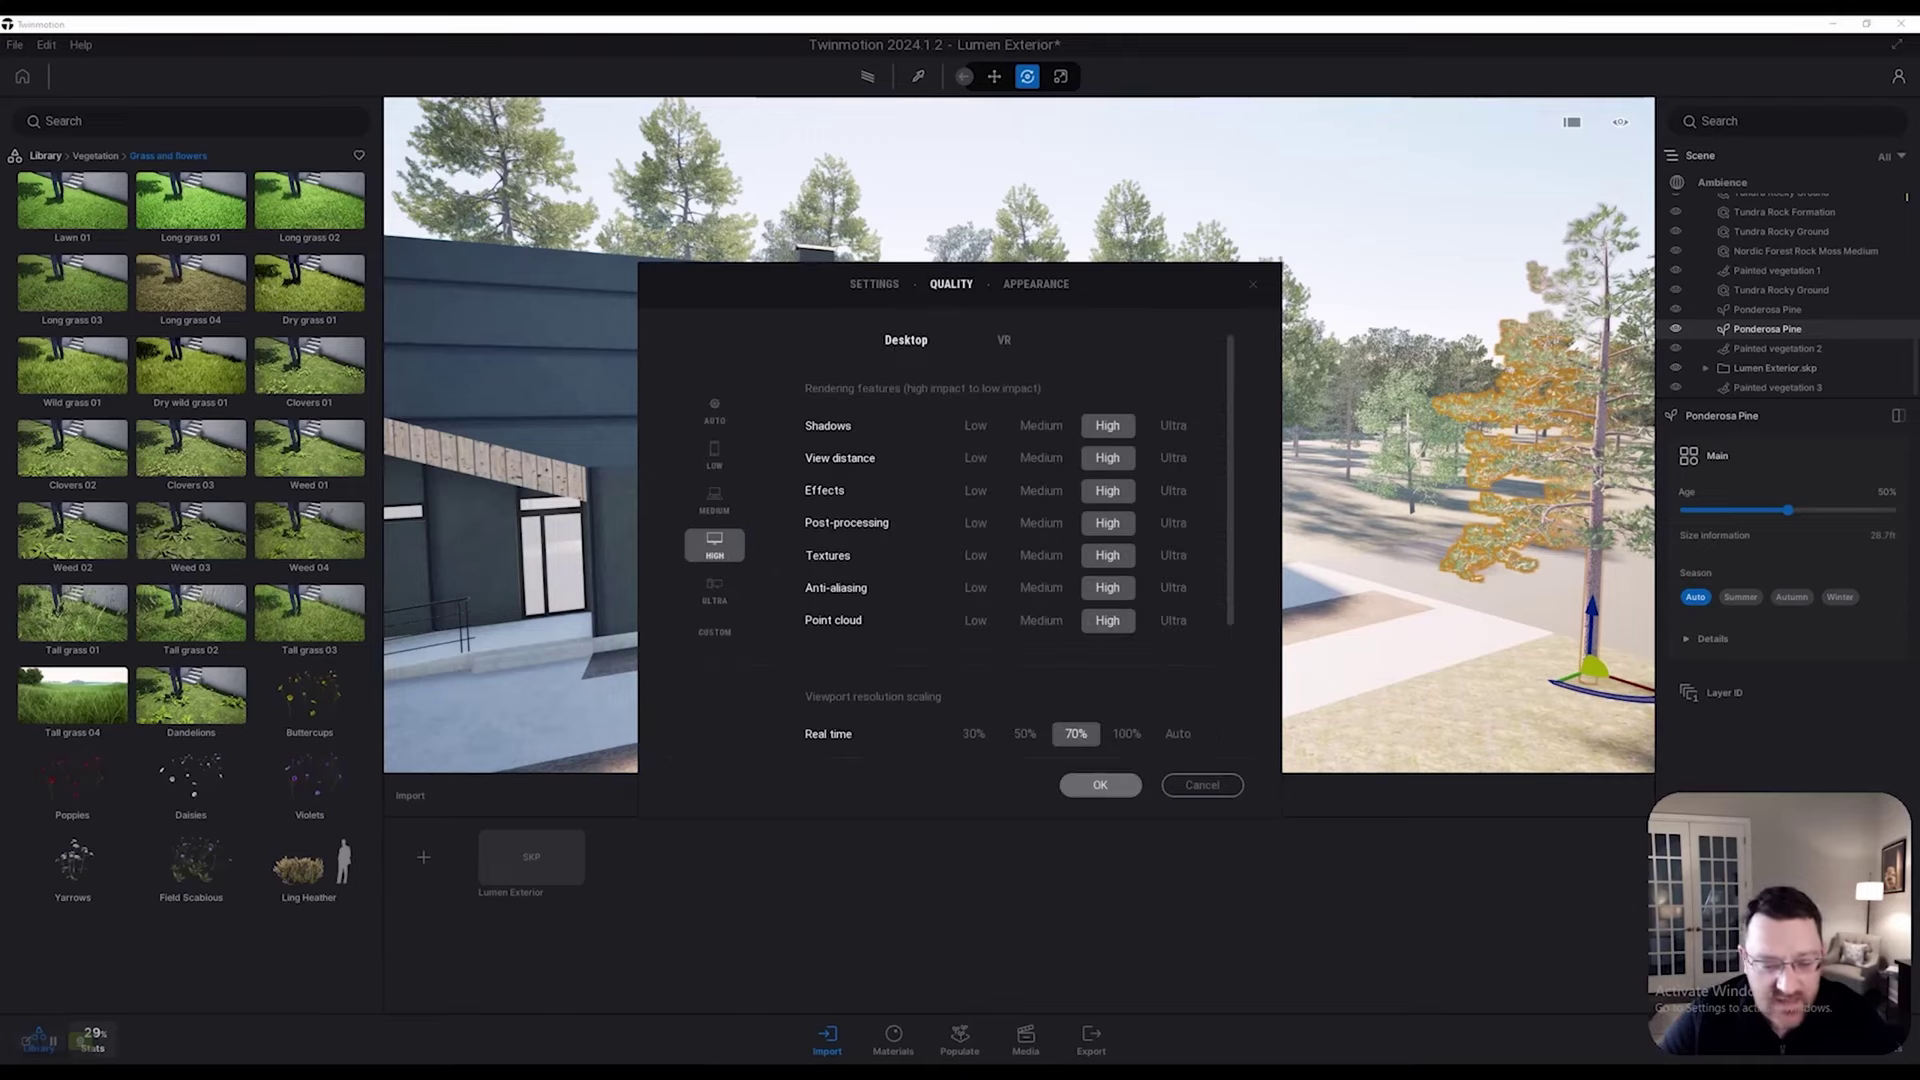
{"action": "left_click", "coordinate": [1100, 785]}
{"action": "right_click_drag", "start_coordinate": [1020, 435], "coordinate": [770, 425]}
{"action": "key", "text": "w"}
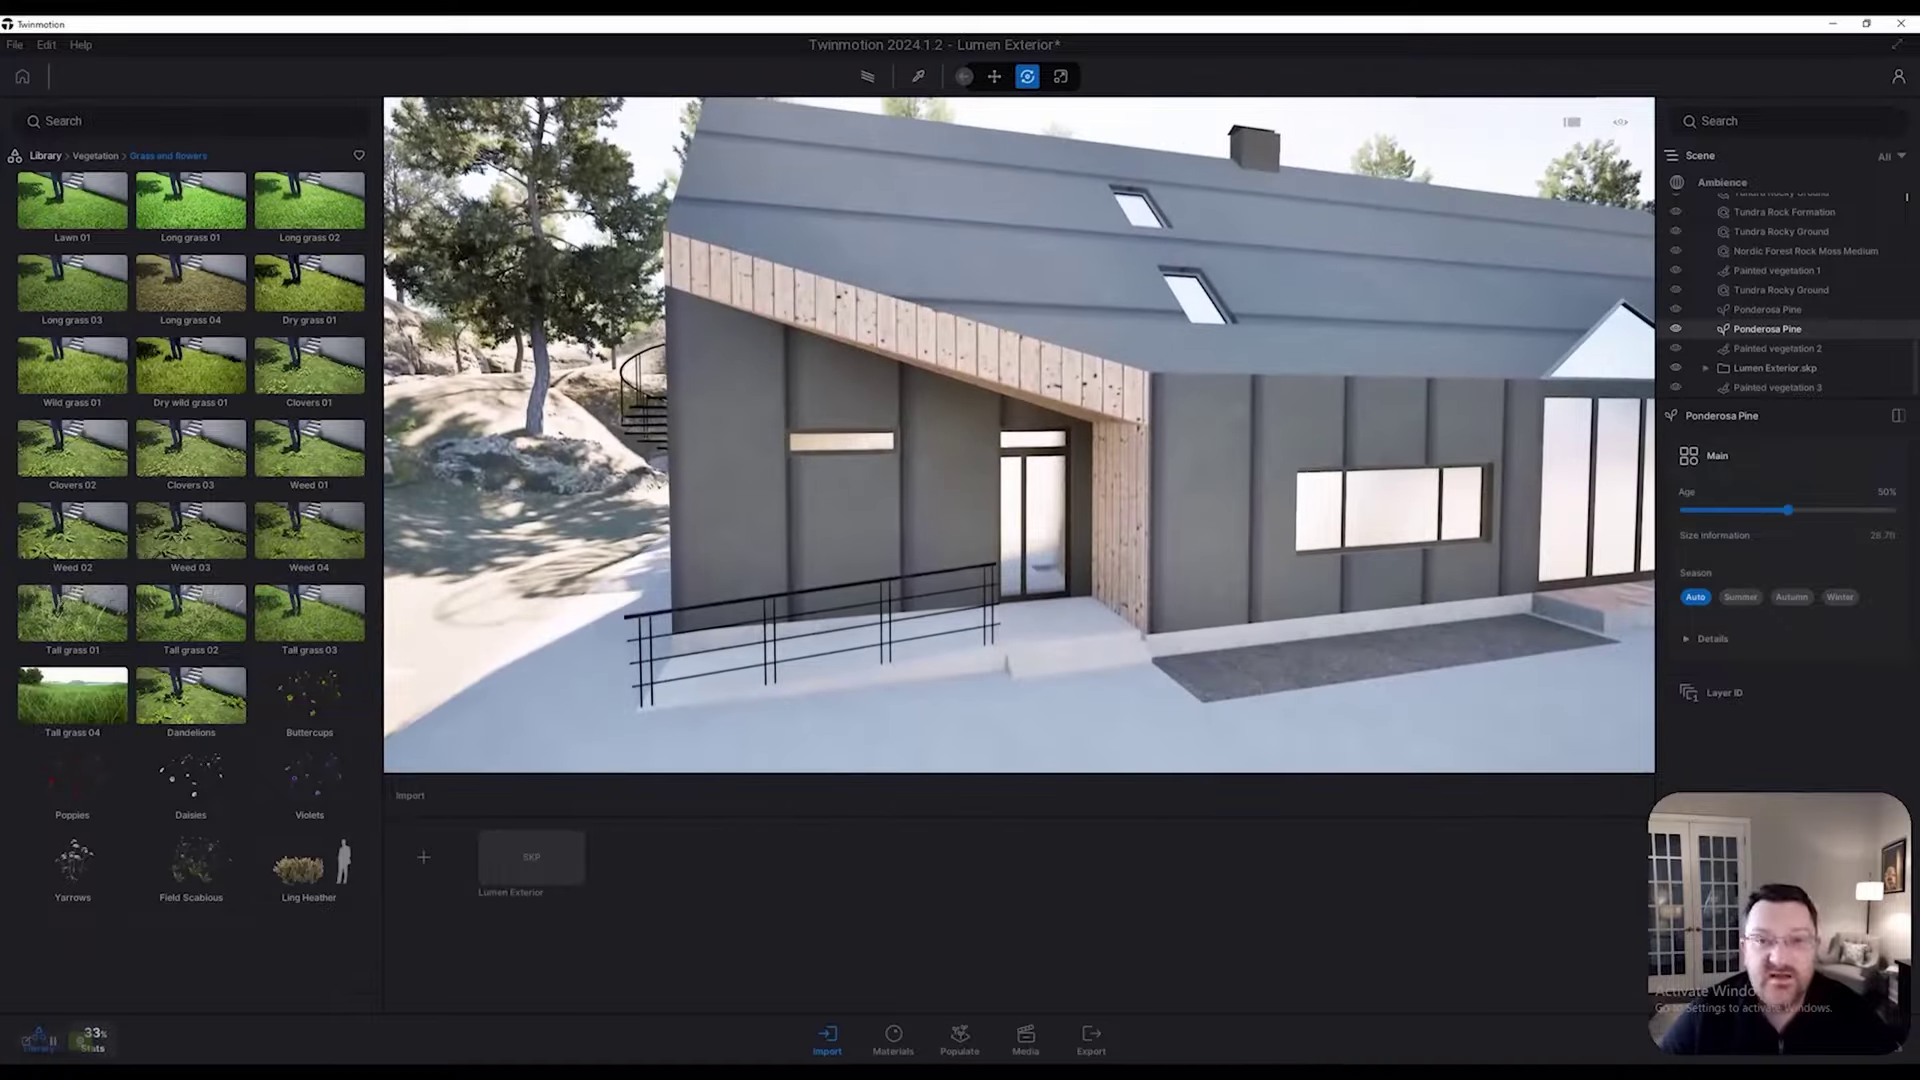
{"action": "key", "text": "d"}
{"action": "key", "text": "s"}
{"action": "right_click_drag", "start_coordinate": [1020, 435], "coordinate": [1280, 430]}
{"action": "key", "text": "w"}
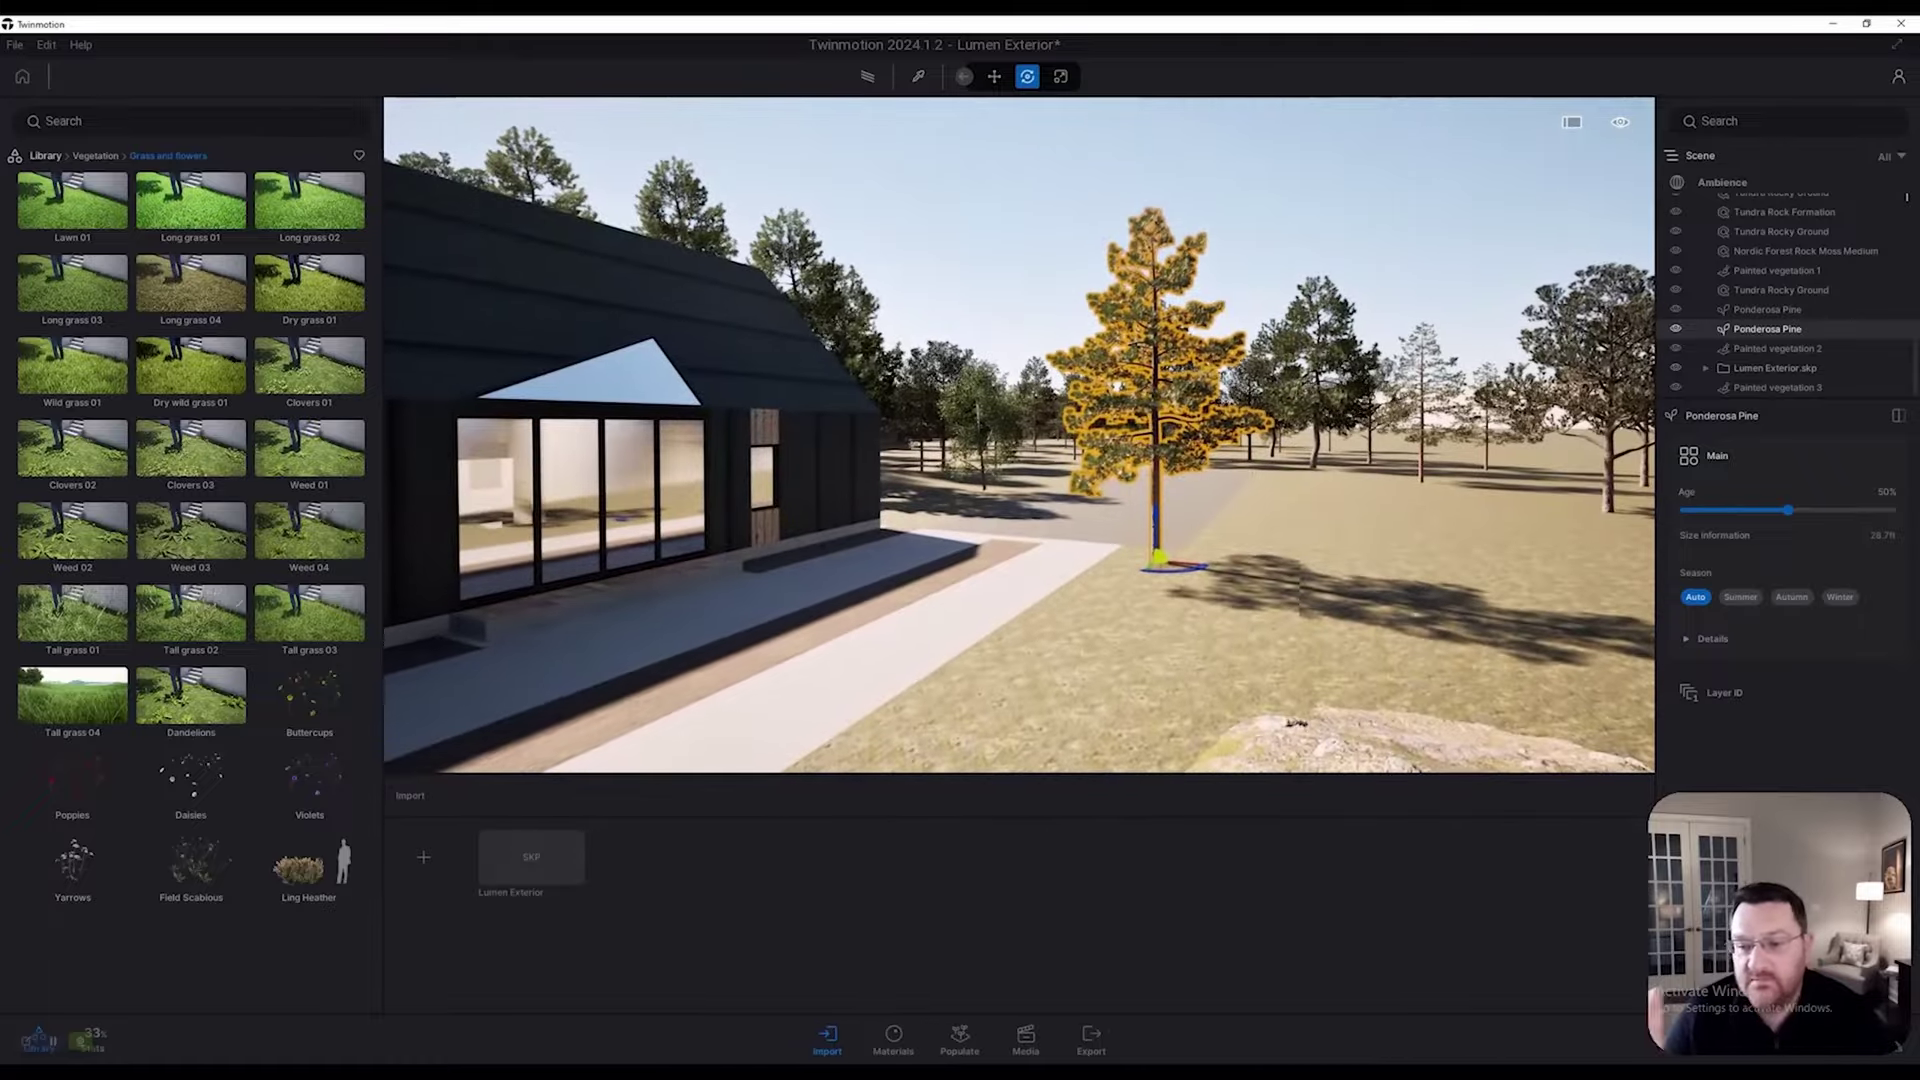
Step: Select the Painted vegetation 2 forest and browse the library's Vegetation tree collection for further species
{"action": "key", "text": "w"}
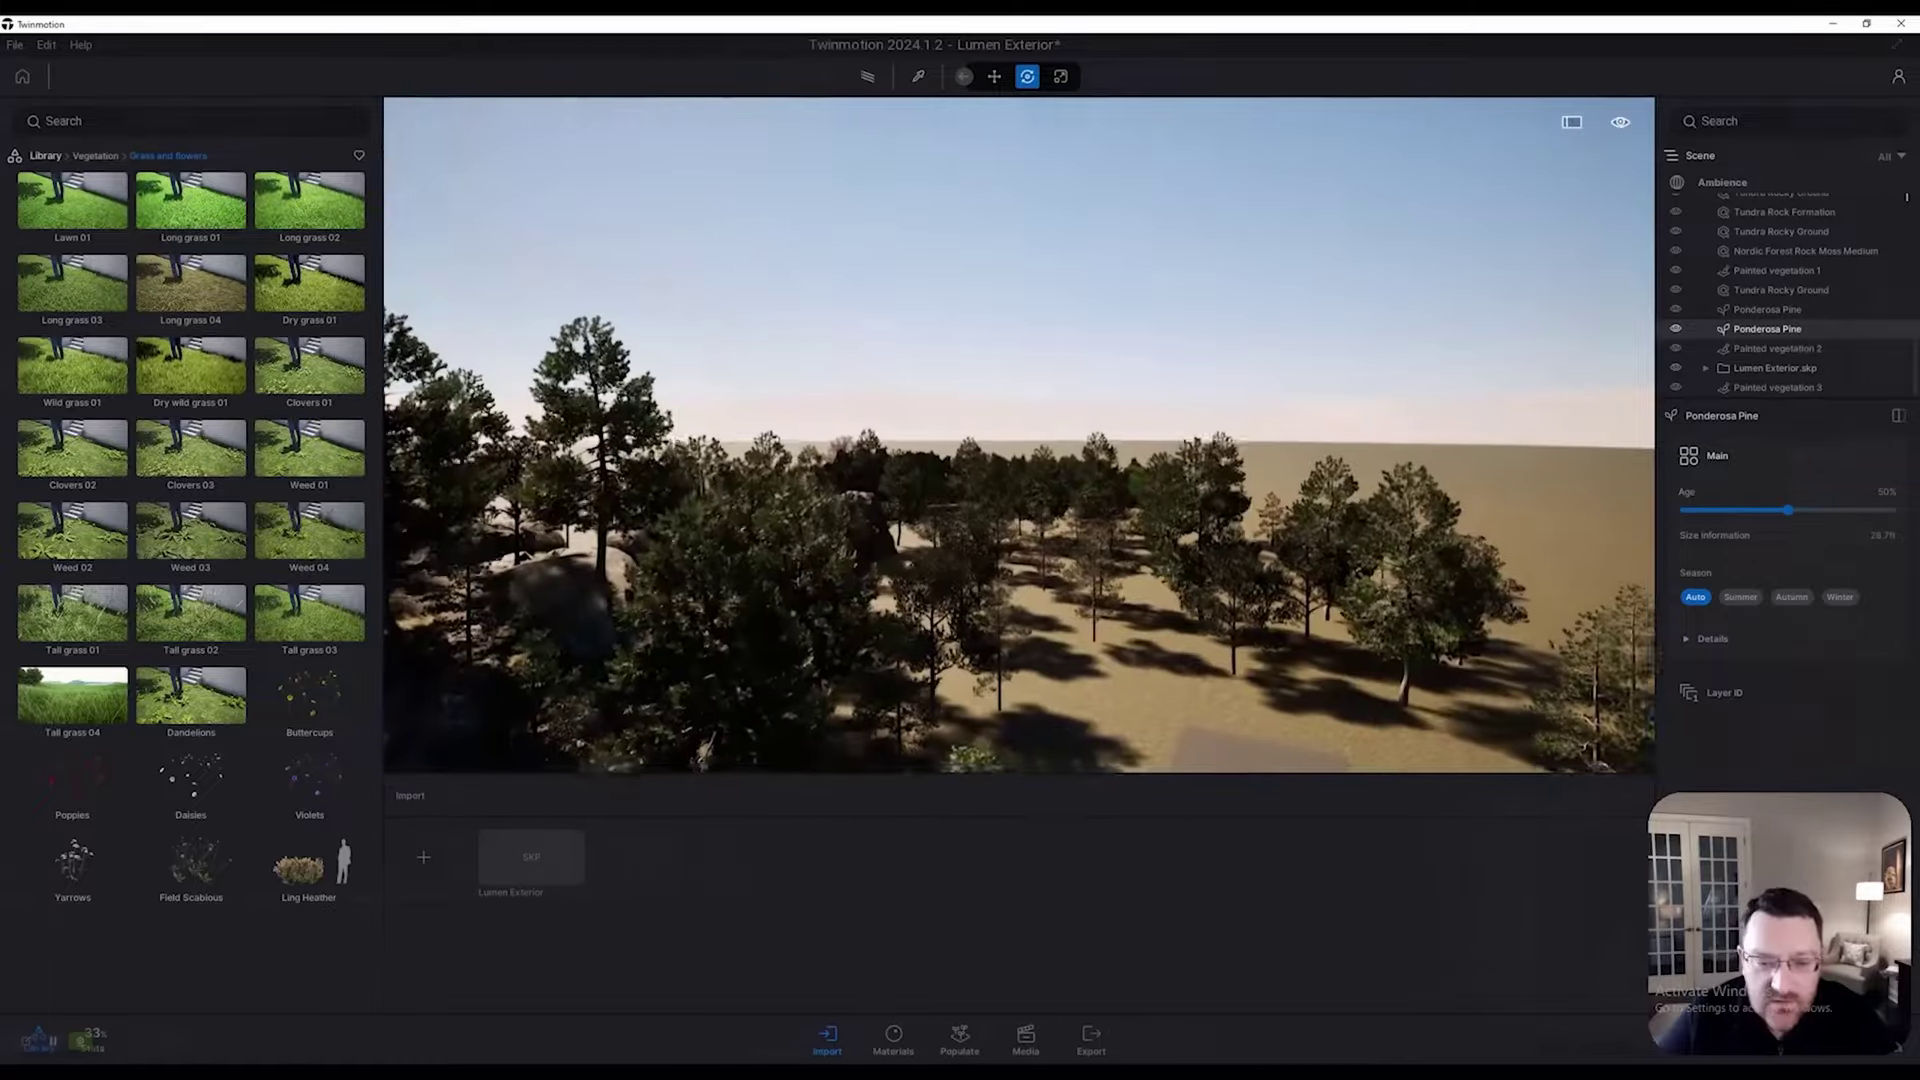
{"action": "left_click", "coordinate": [1777, 349]}
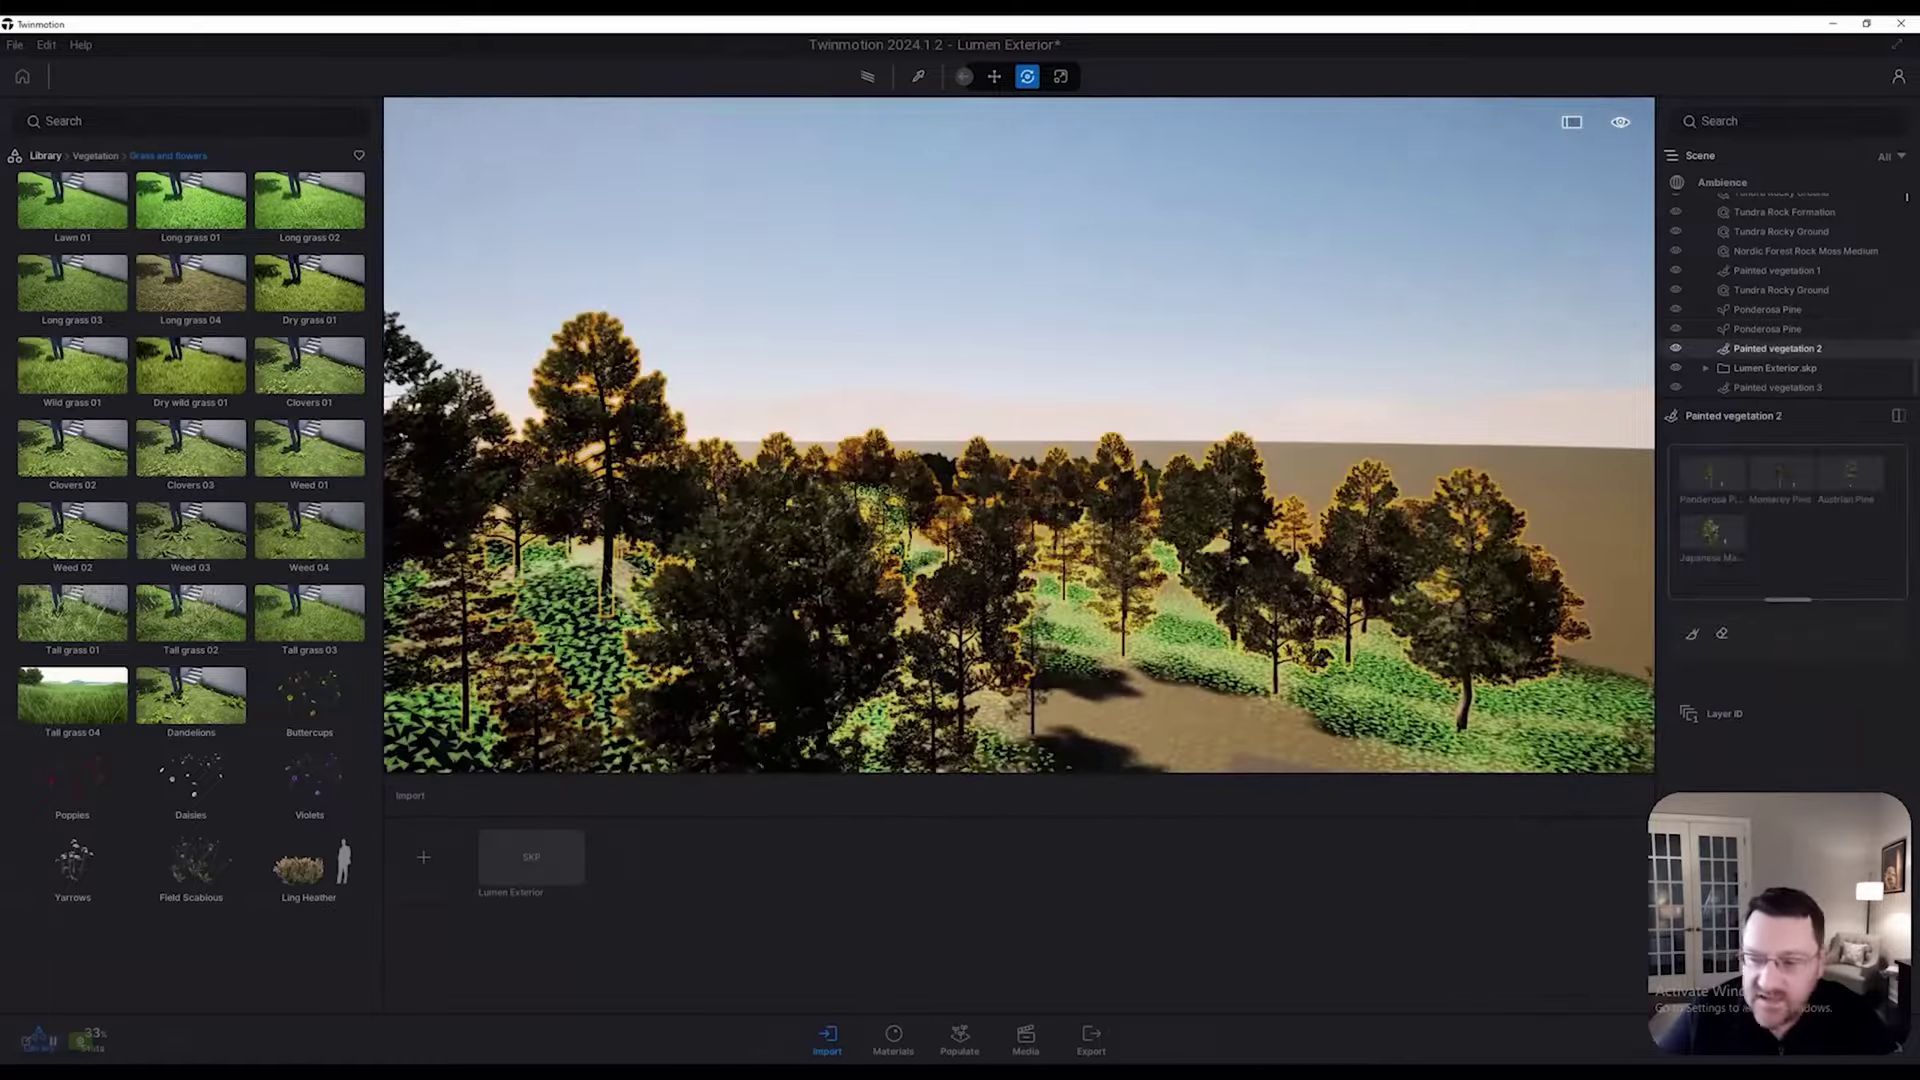
{"action": "key", "text": "w"}
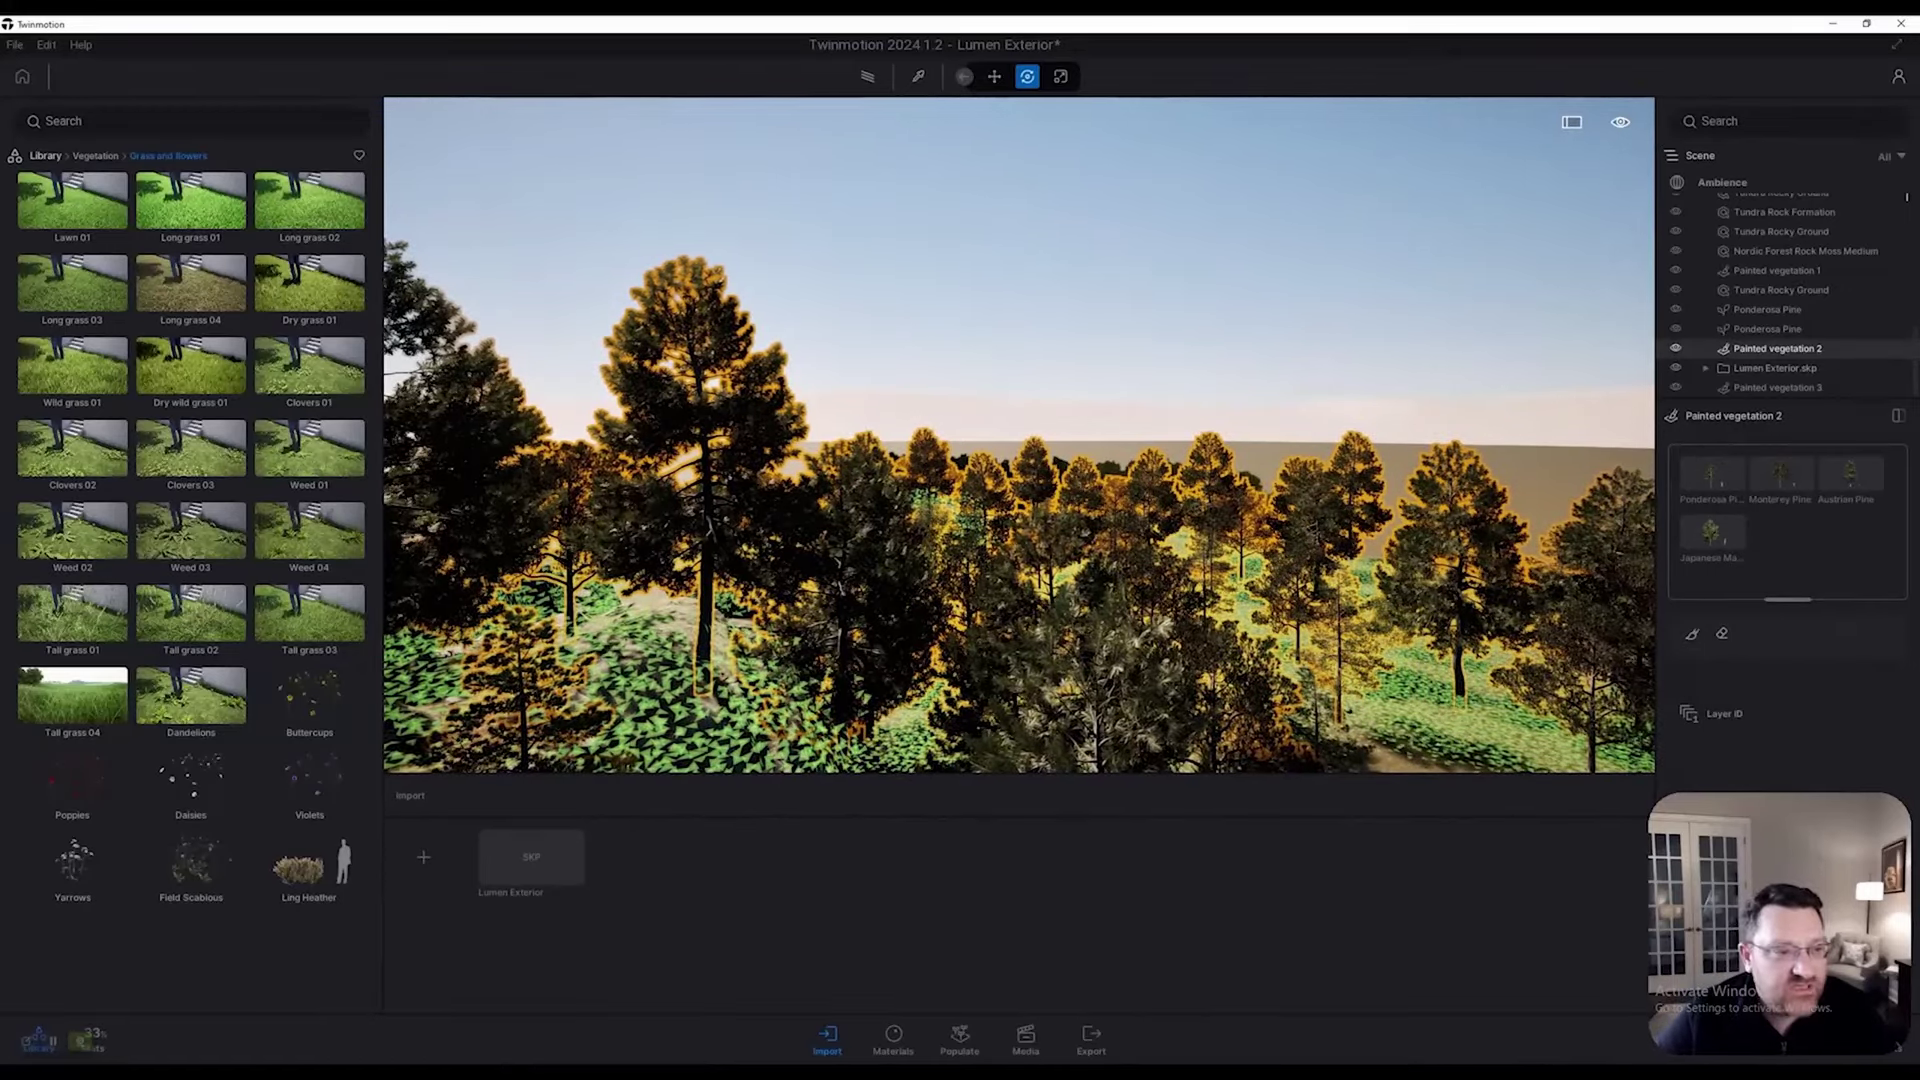
{"action": "left_click", "coordinate": [45, 156]}
{"action": "left_click", "coordinate": [190, 210]}
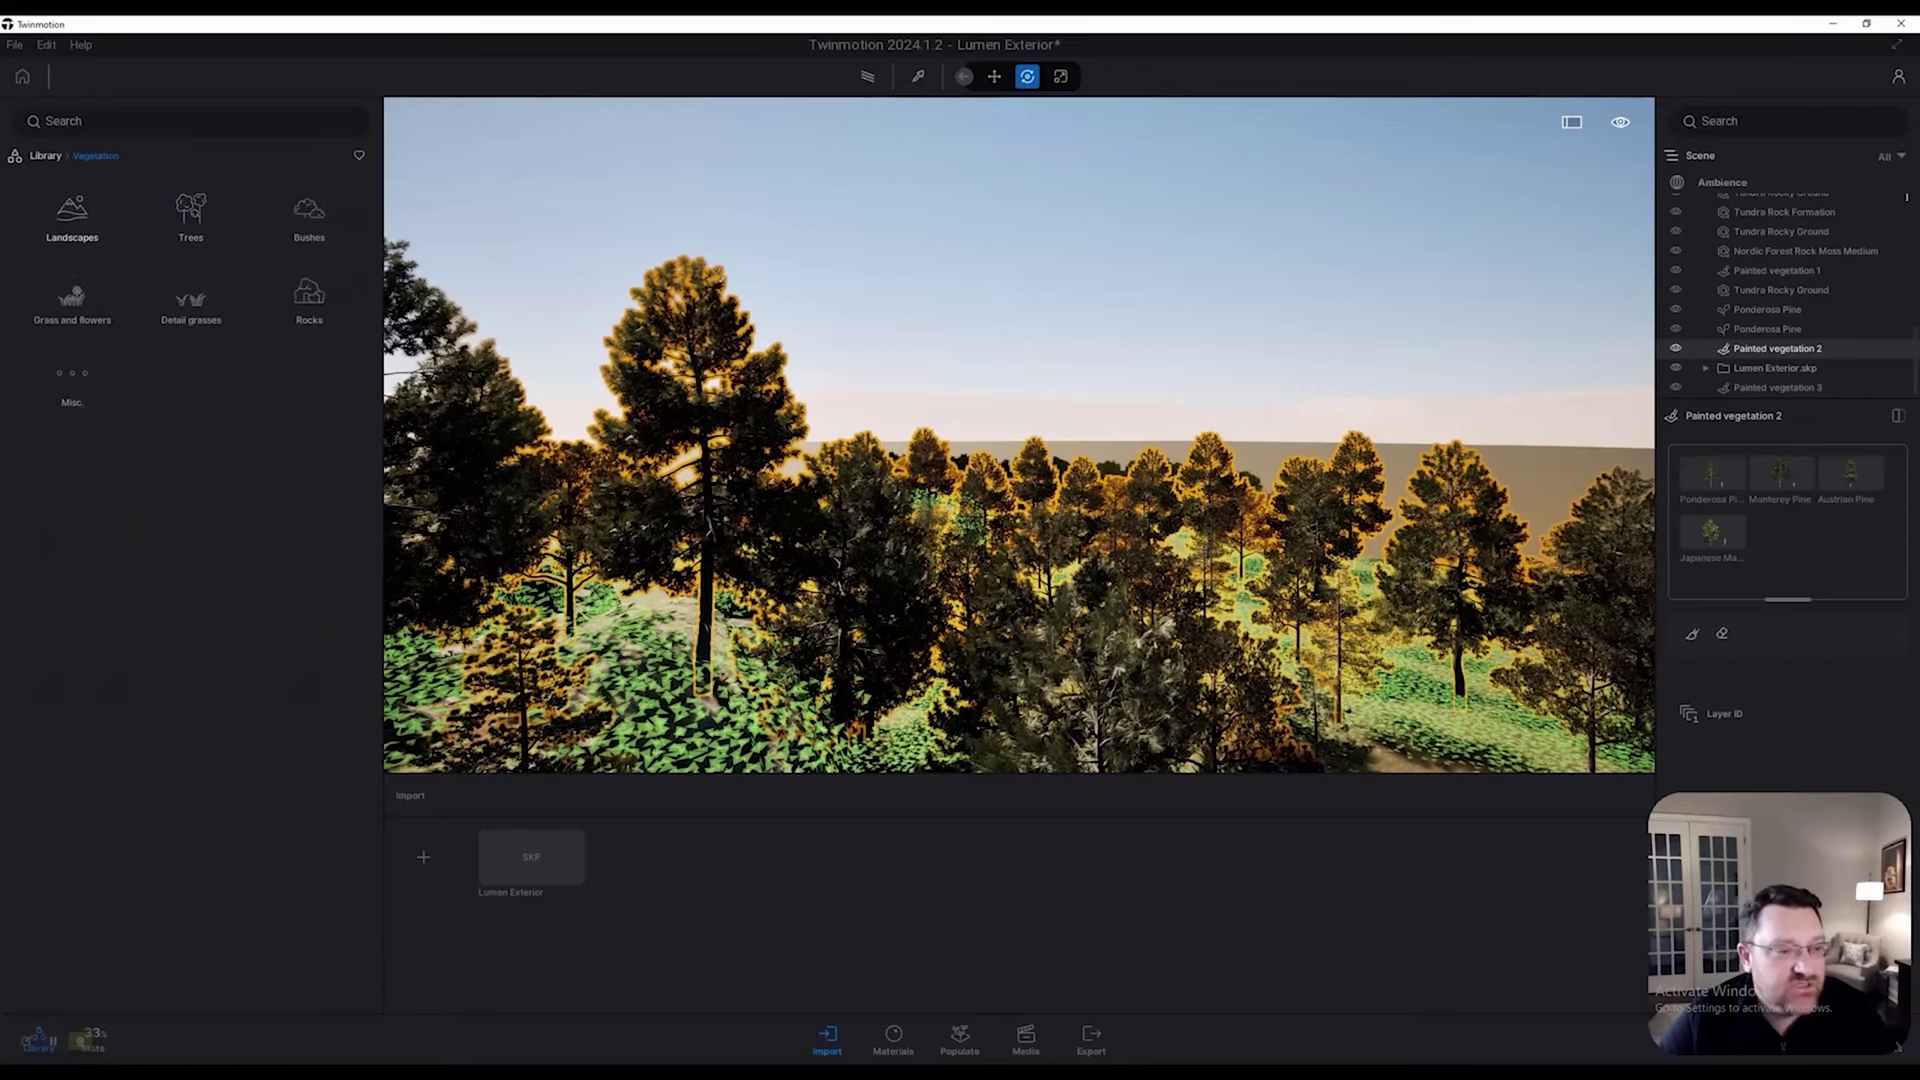
{"action": "left_click", "coordinate": [190, 210]}
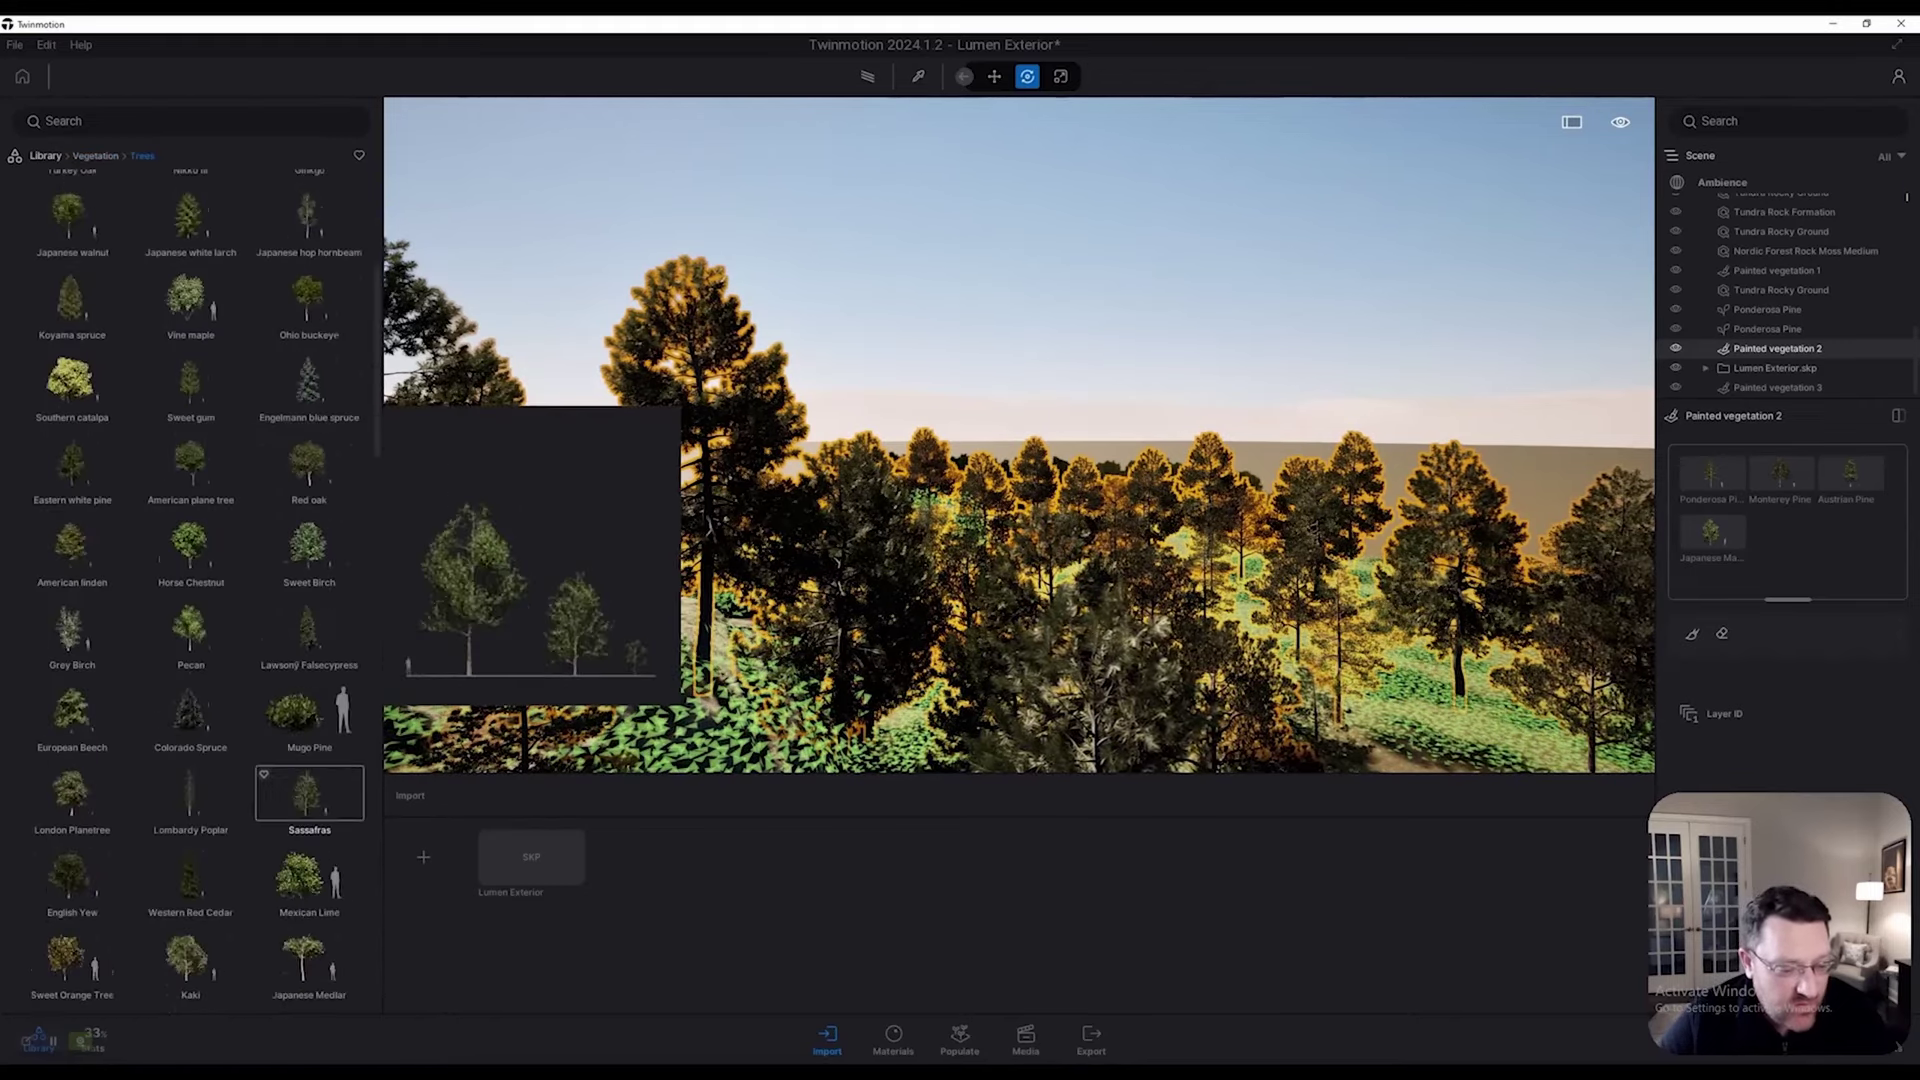
{"action": "scroll", "coordinate": [190, 800], "scroll_direction": "down", "scroll_amount": 10}
{"action": "scroll", "coordinate": [190, 690], "scroll_direction": "down", "scroll_amount": 10}
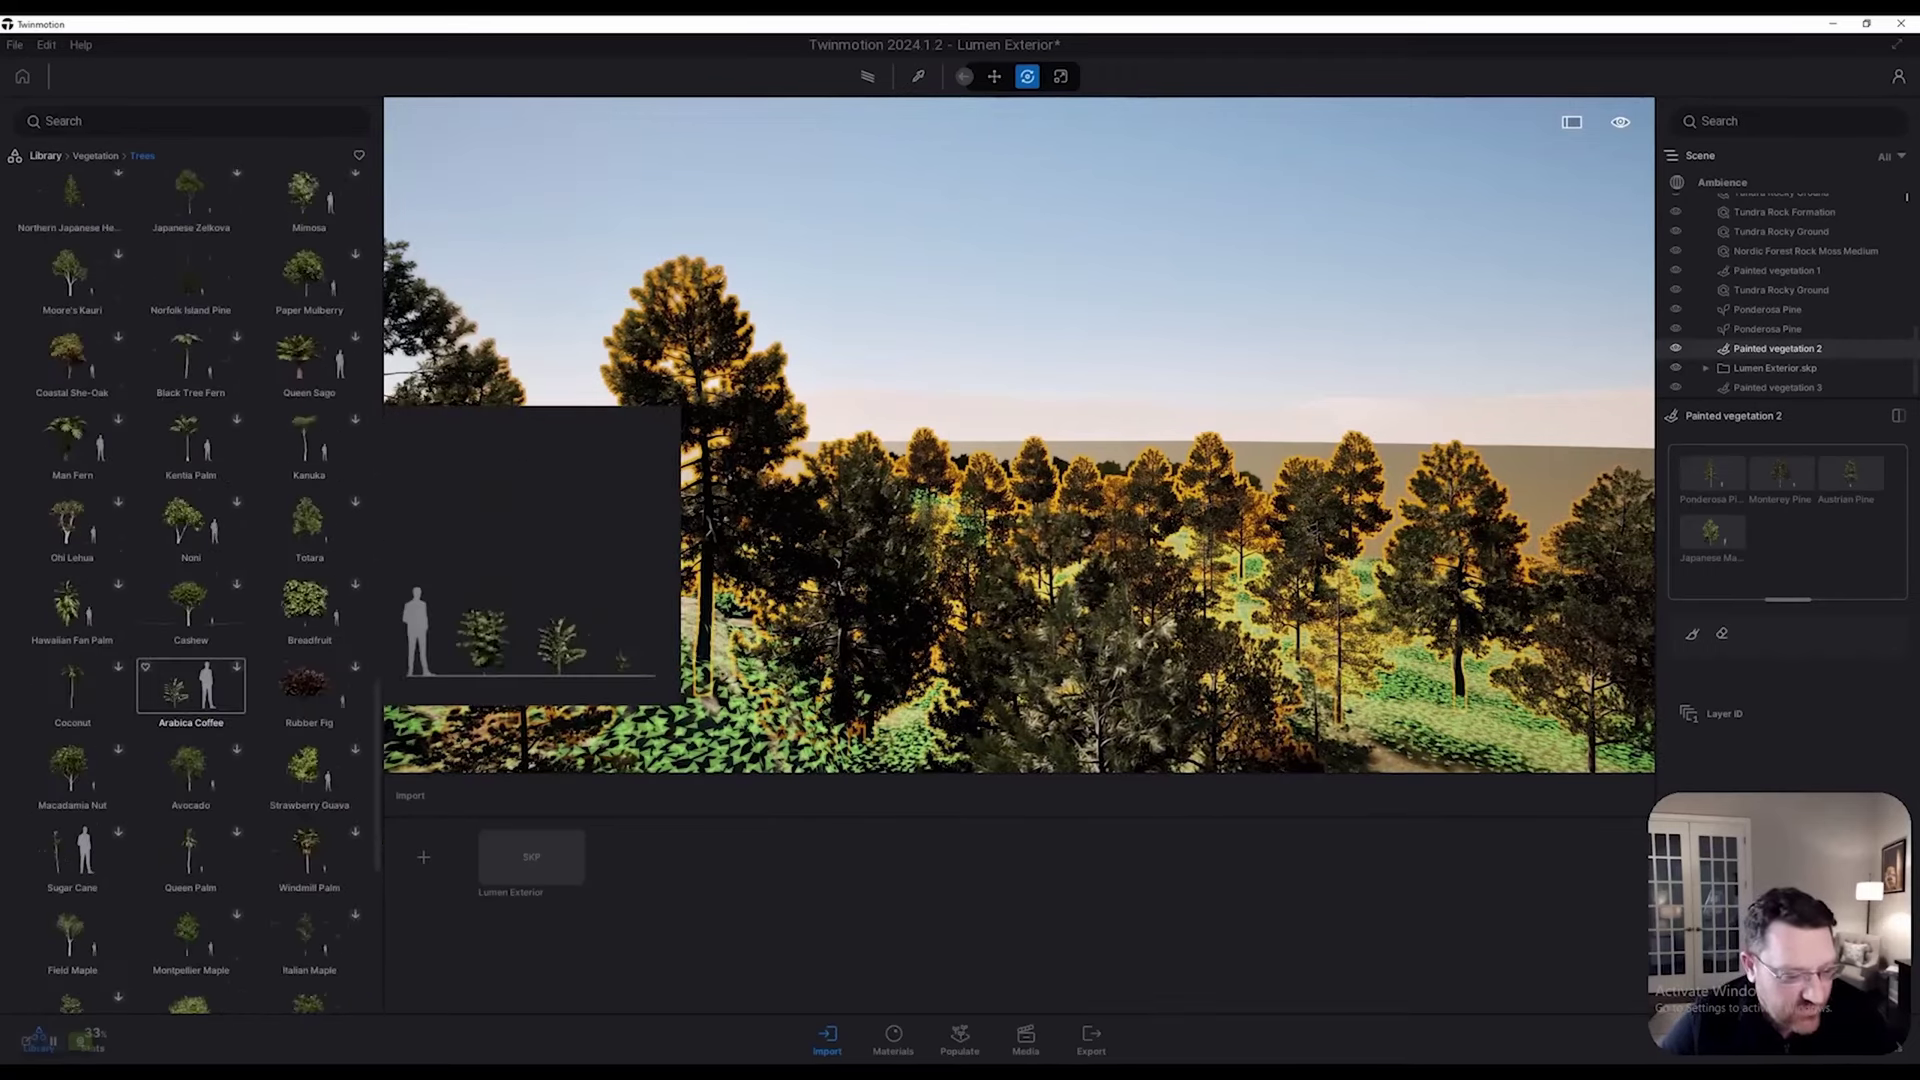
{"action": "scroll", "coordinate": [190, 689], "scroll_direction": "down", "scroll_amount": 5}
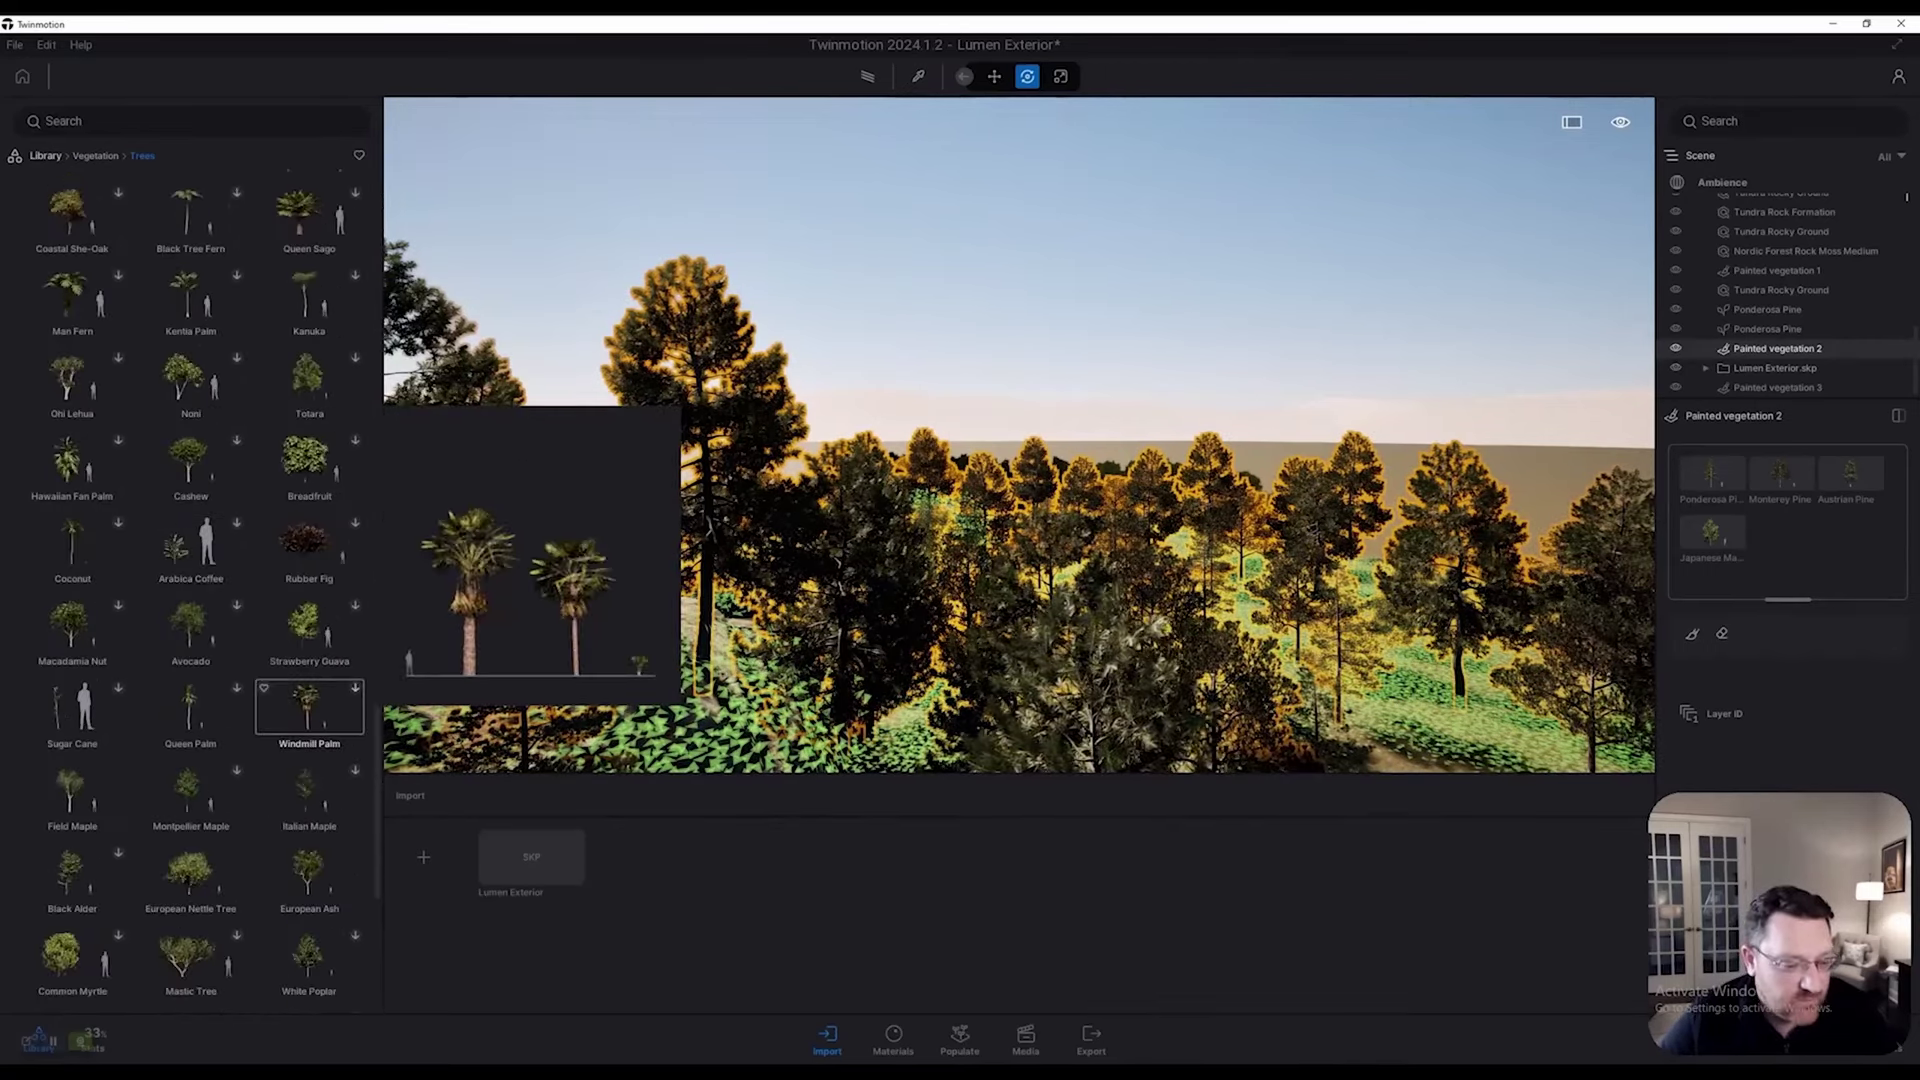
{"action": "scroll", "coordinate": [310, 707], "scroll_direction": "down", "scroll_amount": 2}
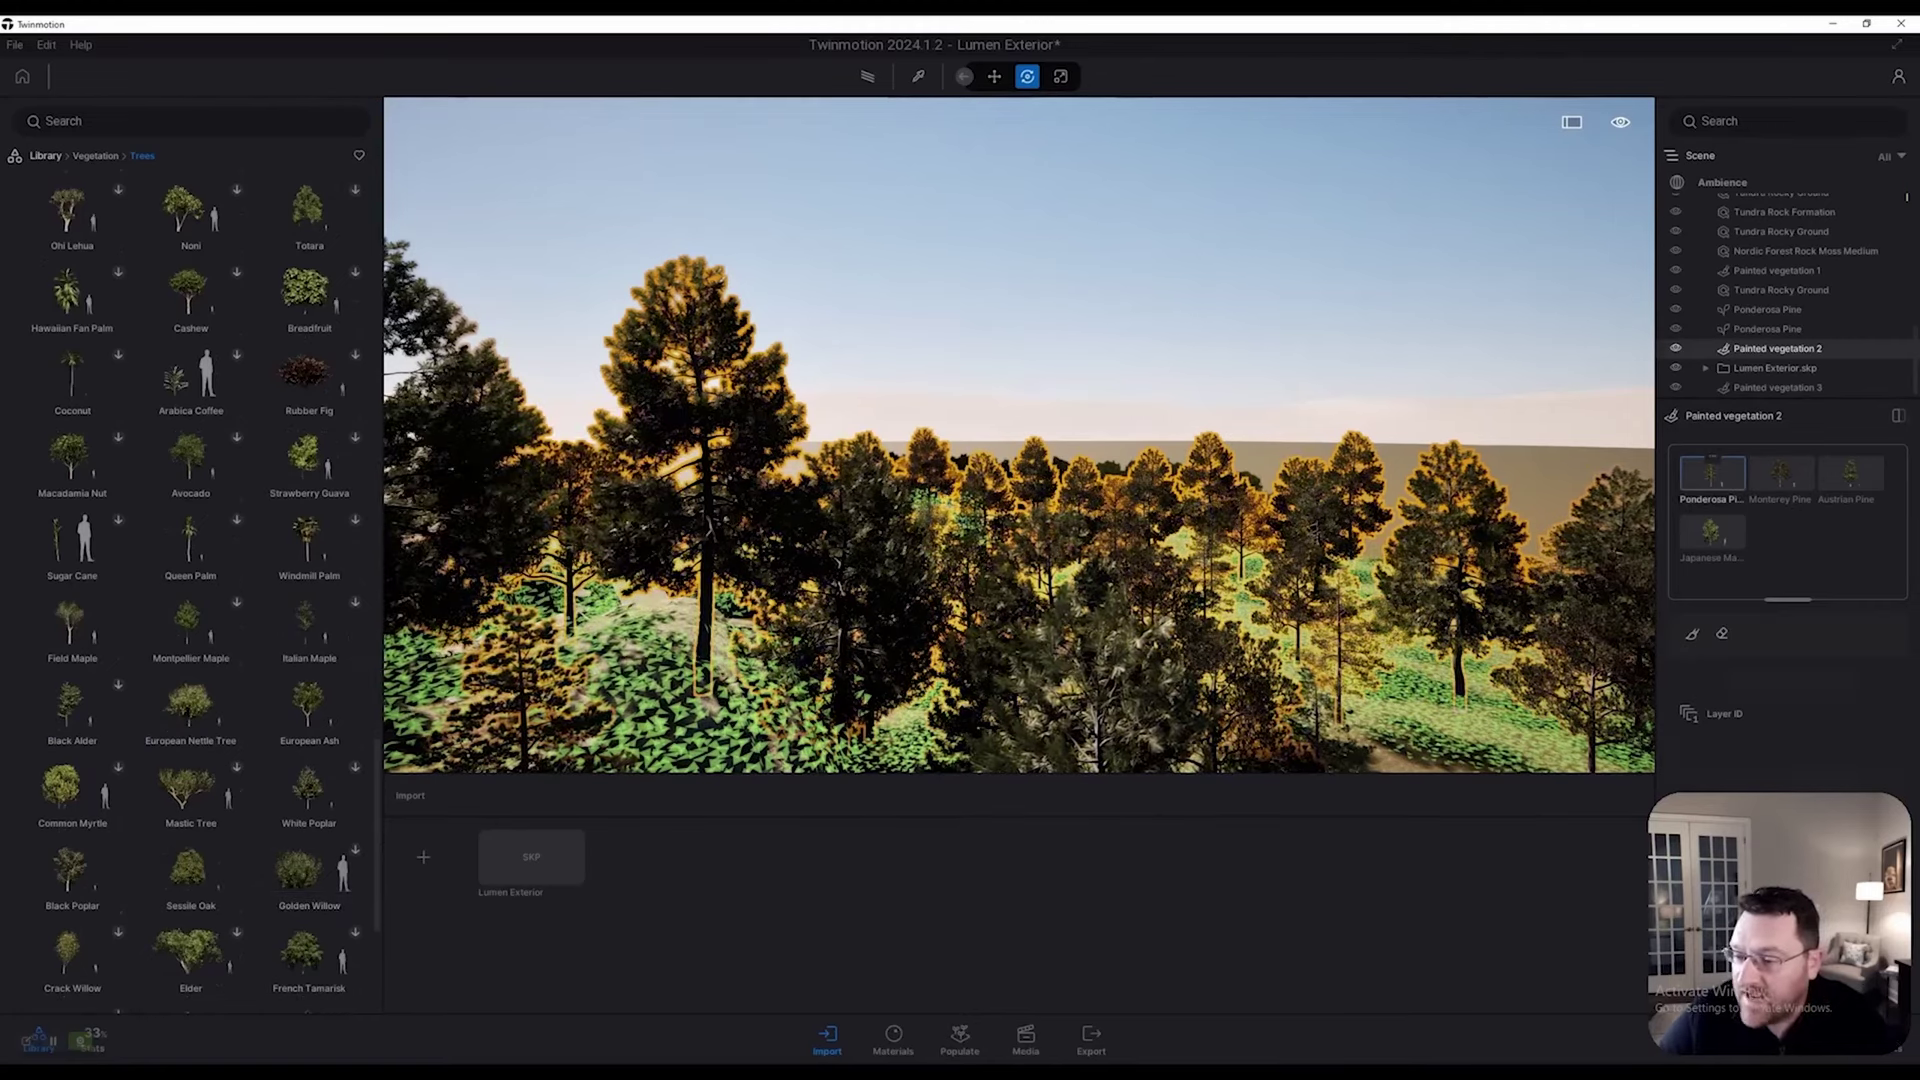
Step: Go through the Ponderosa, Monterey and Austrian pines in Painted vegetation 2 and set the Japanese species' density to 8%
{"action": "left_click", "coordinate": [1711, 474]}
{"action": "left_click", "coordinate": [1781, 474]}
{"action": "left_click", "coordinate": [1850, 474]}
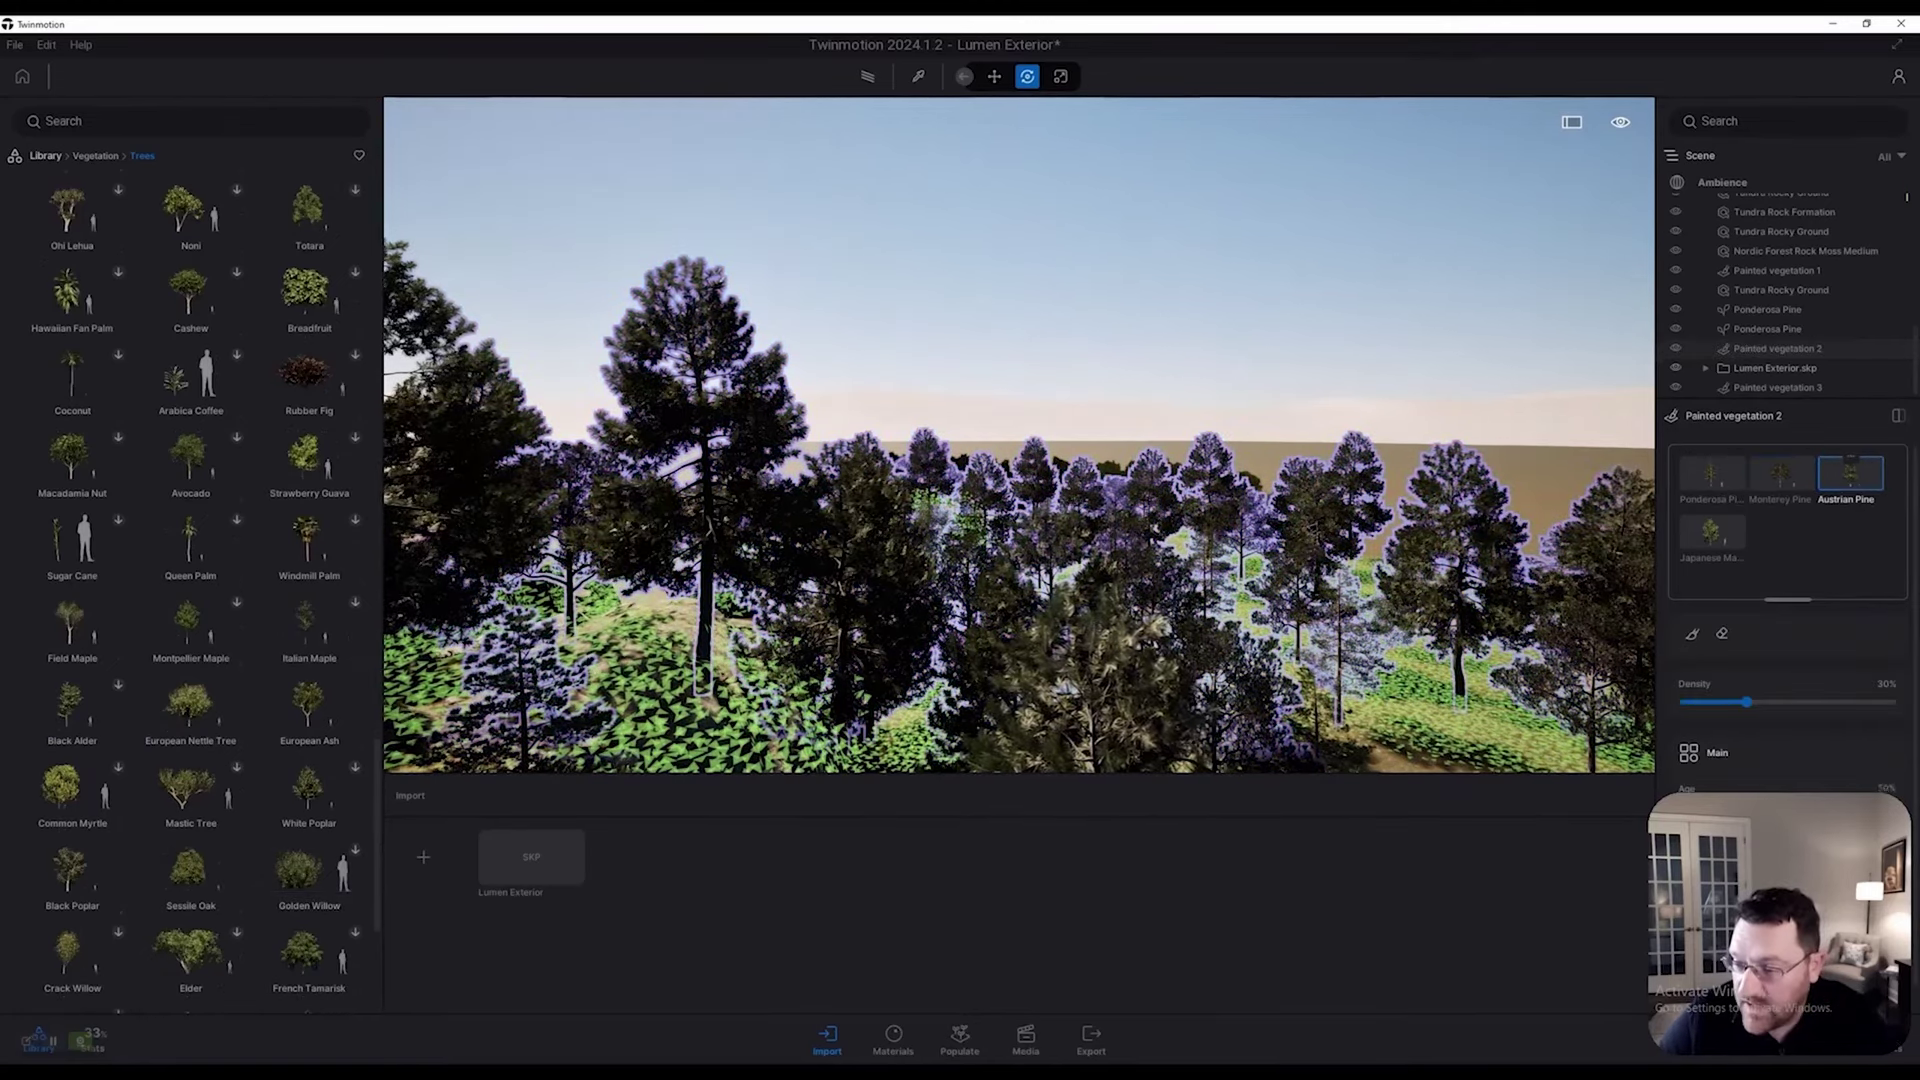
{"action": "left_click", "coordinate": [1712, 532]}
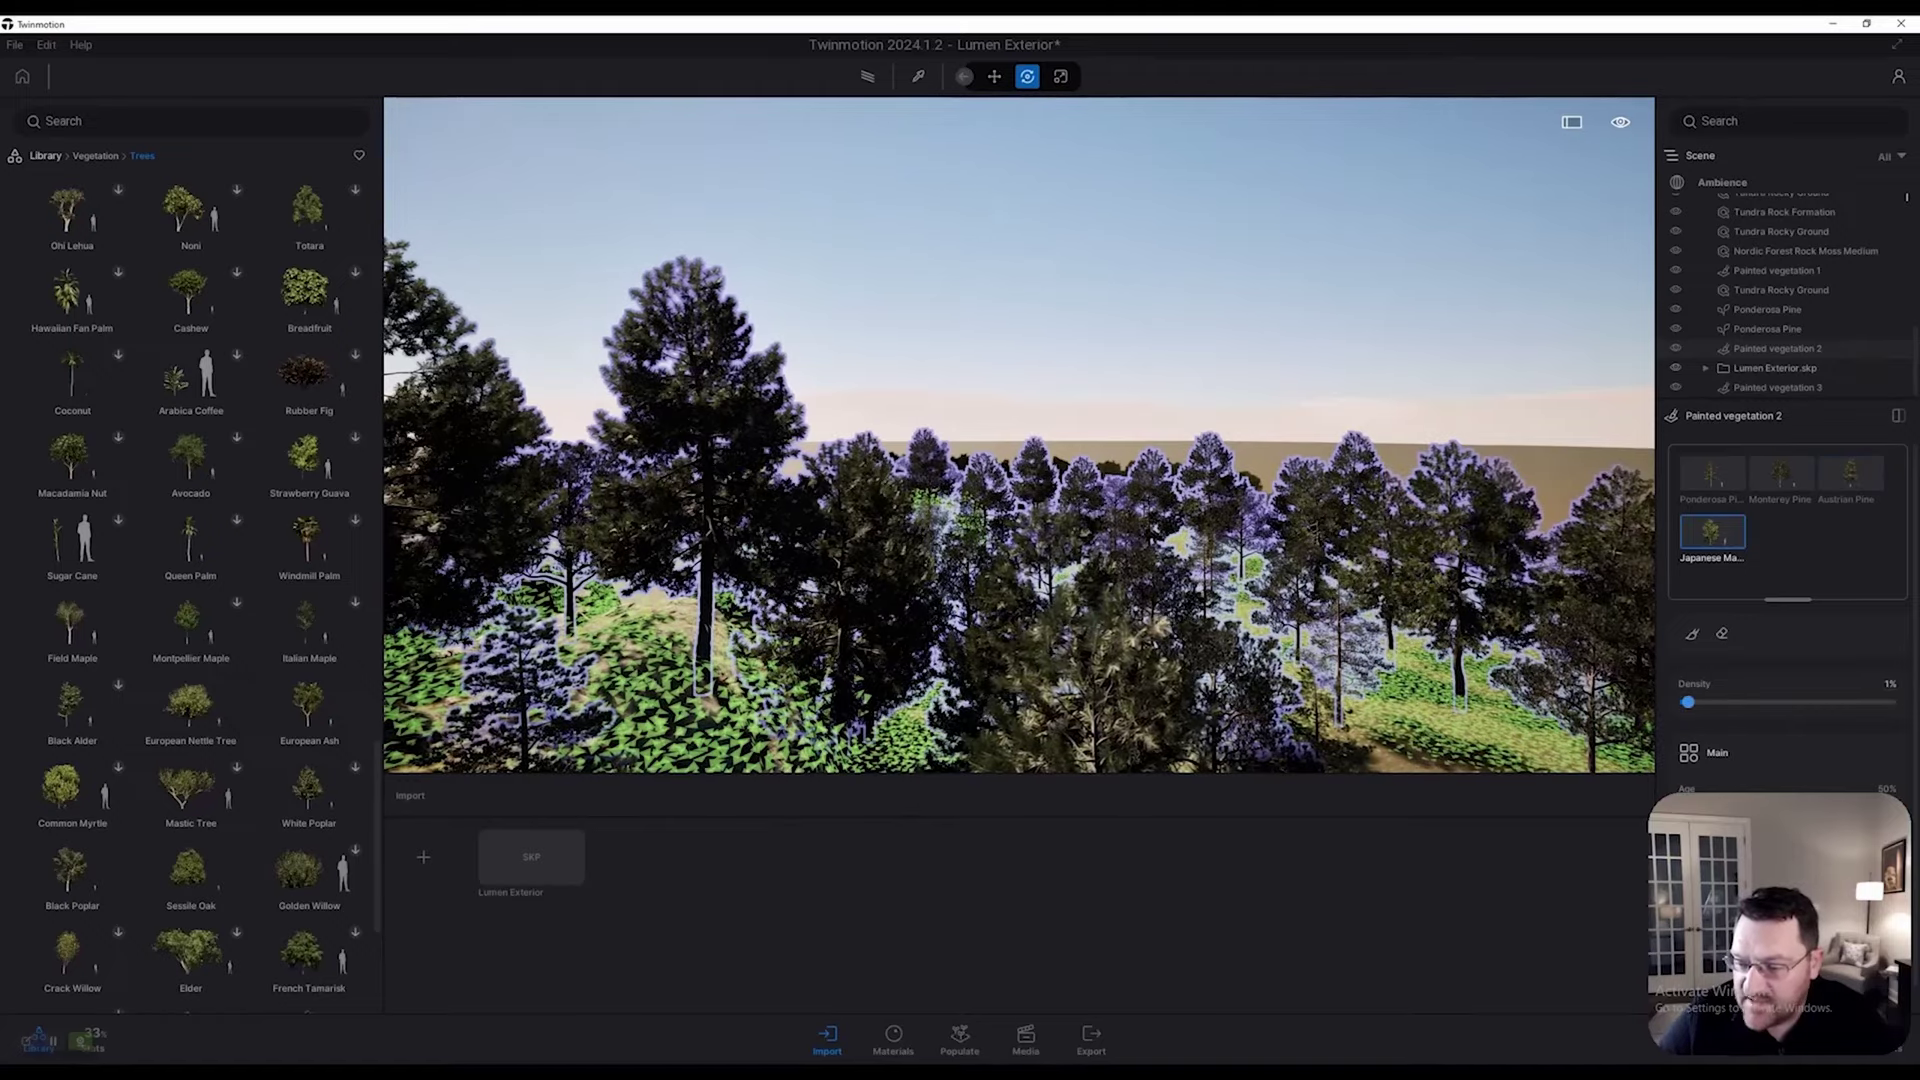
{"action": "right_click_drag", "start_coordinate": [1020, 435], "coordinate": [978, 410]}
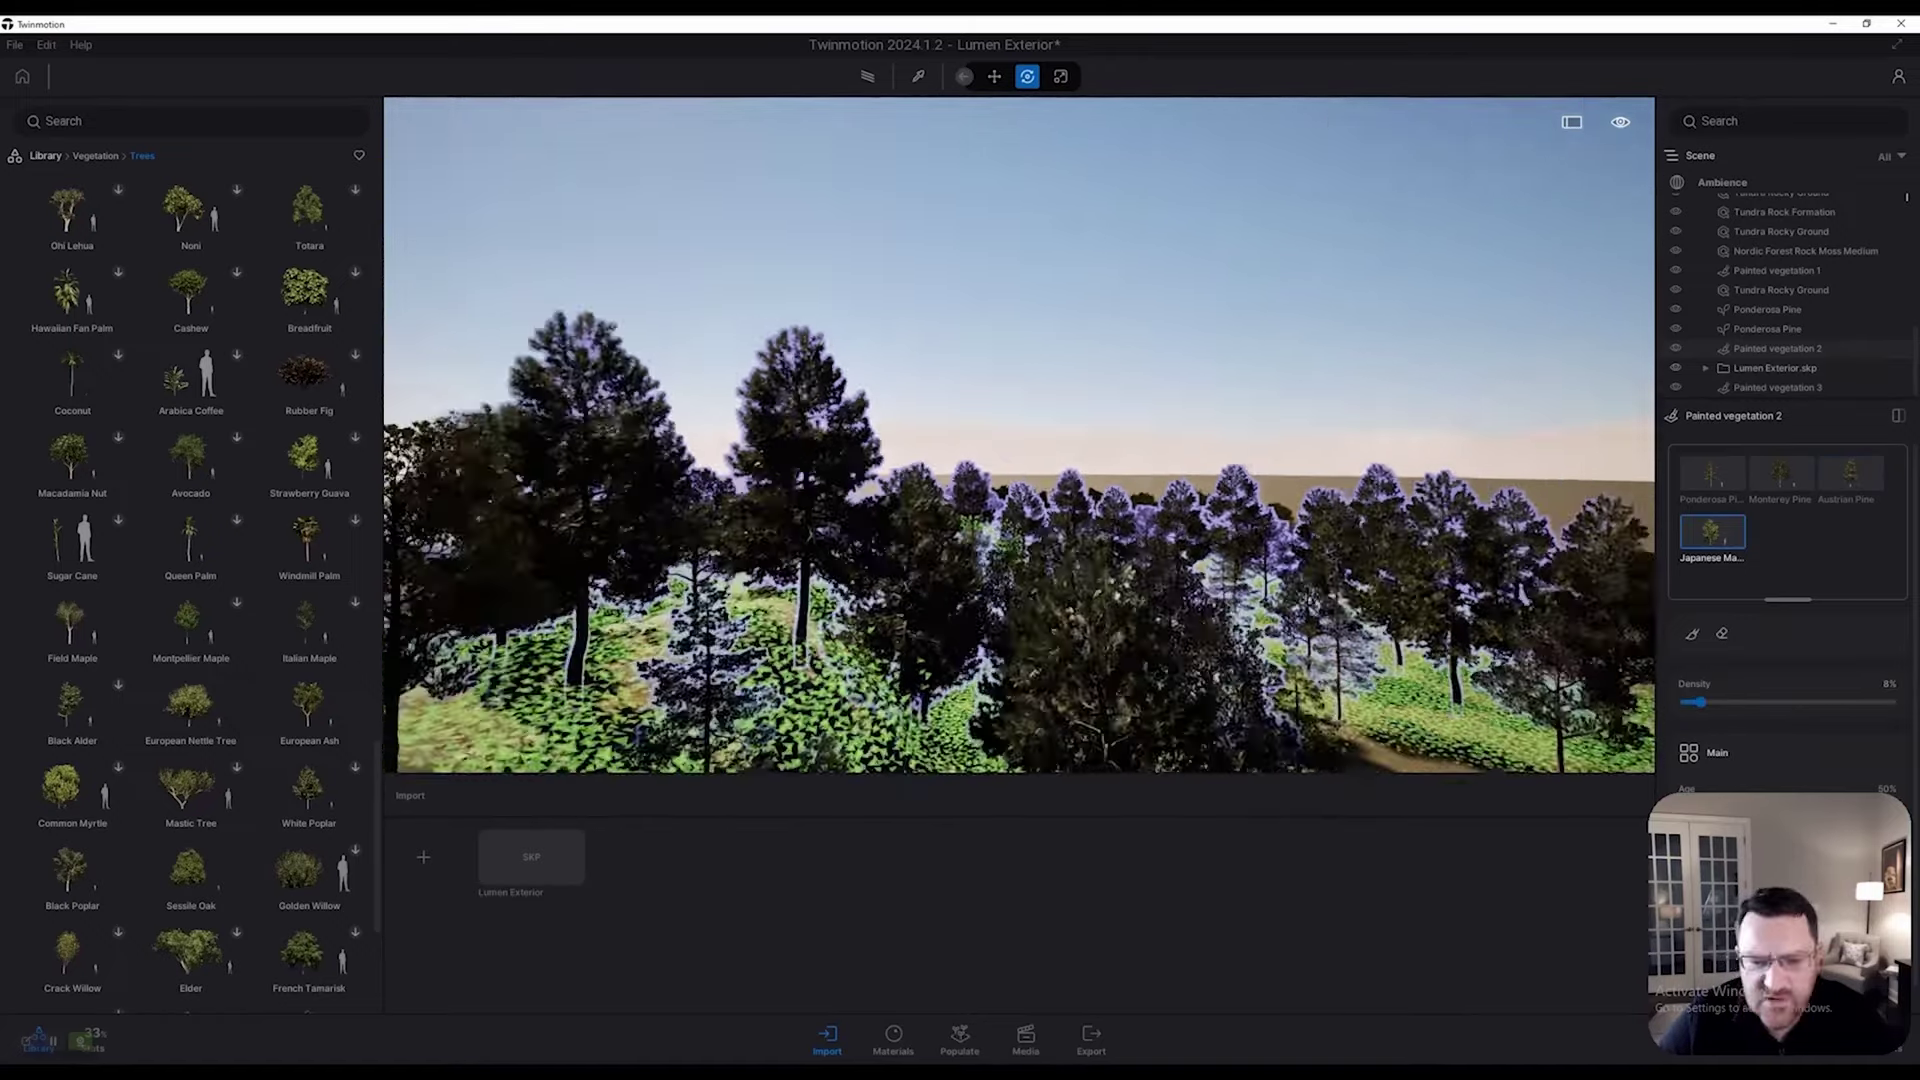
Step: Deselect the forest and survey the house roof, front yard and surrounding trees from several viewpoints
{"action": "key", "text": "s"}
{"action": "key", "text": "Escape"}
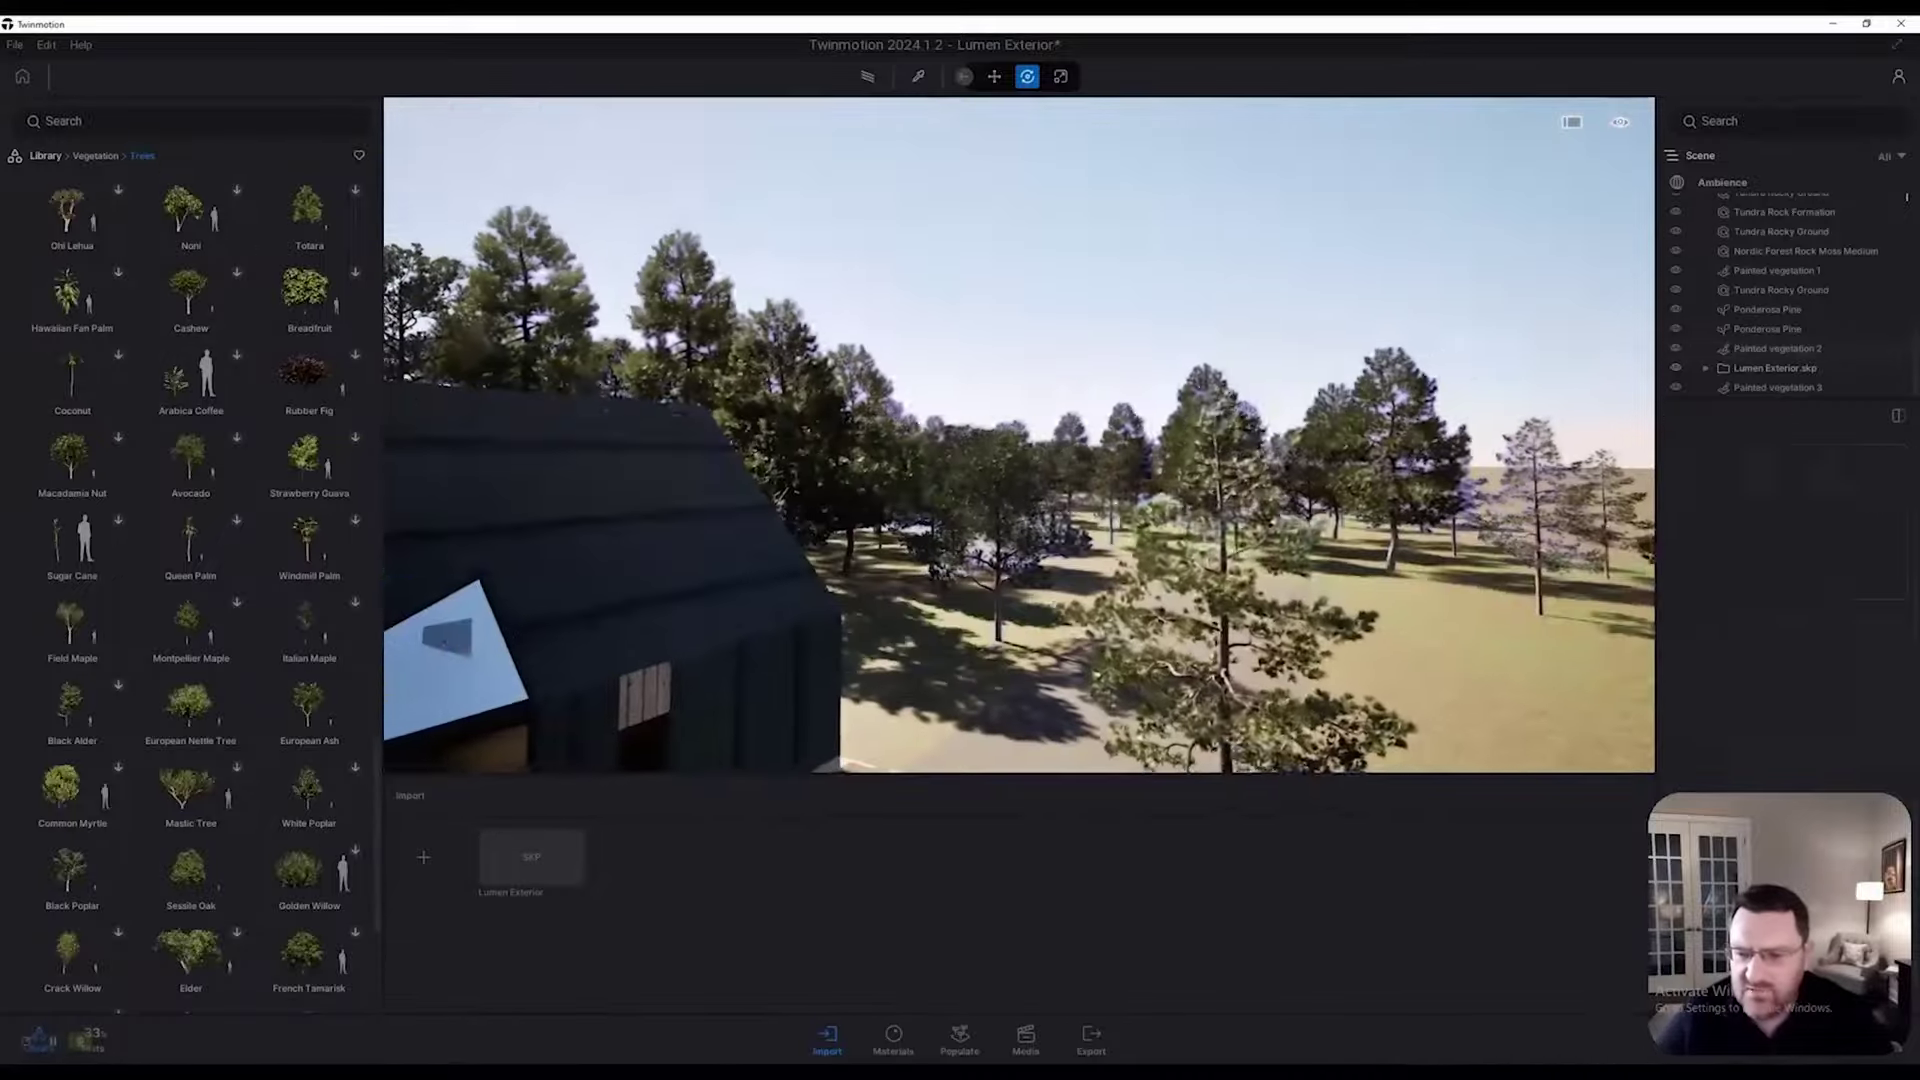
{"action": "key", "text": "s"}
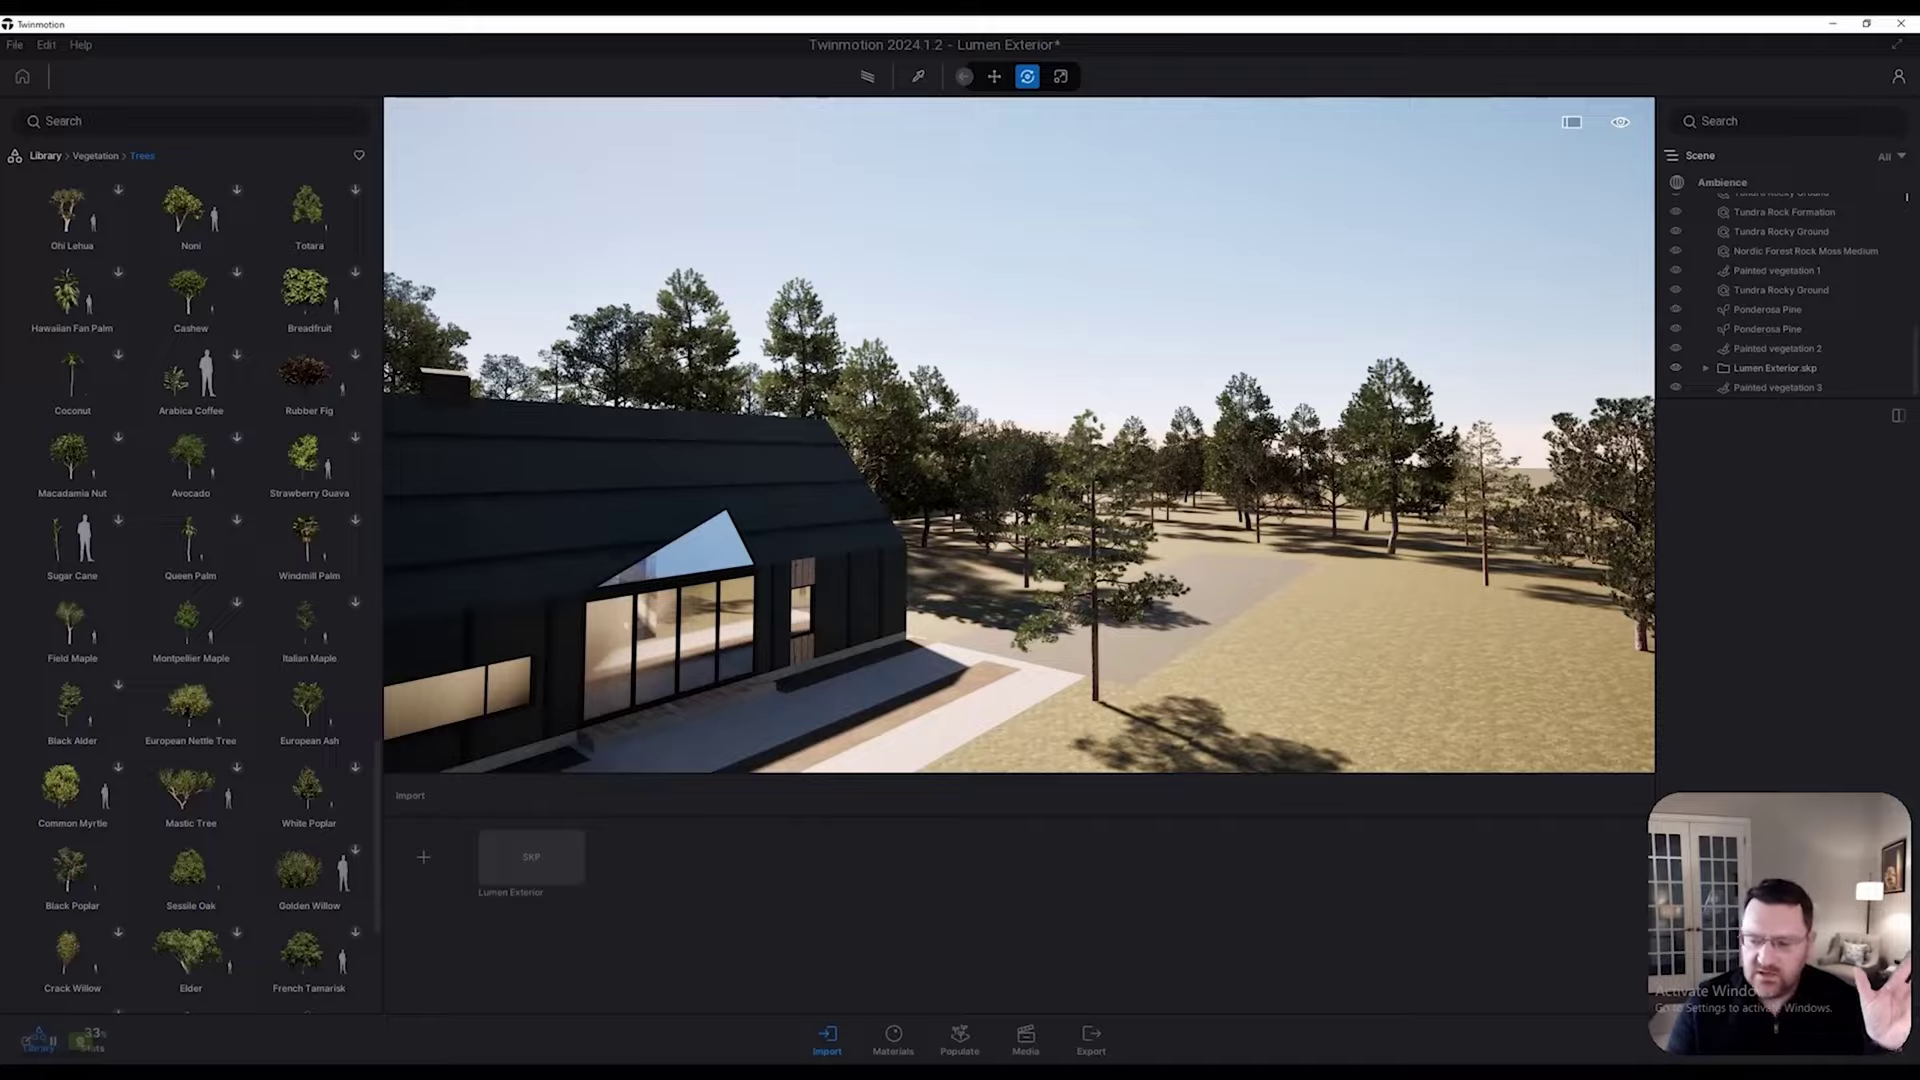
{"action": "key", "text": "w"}
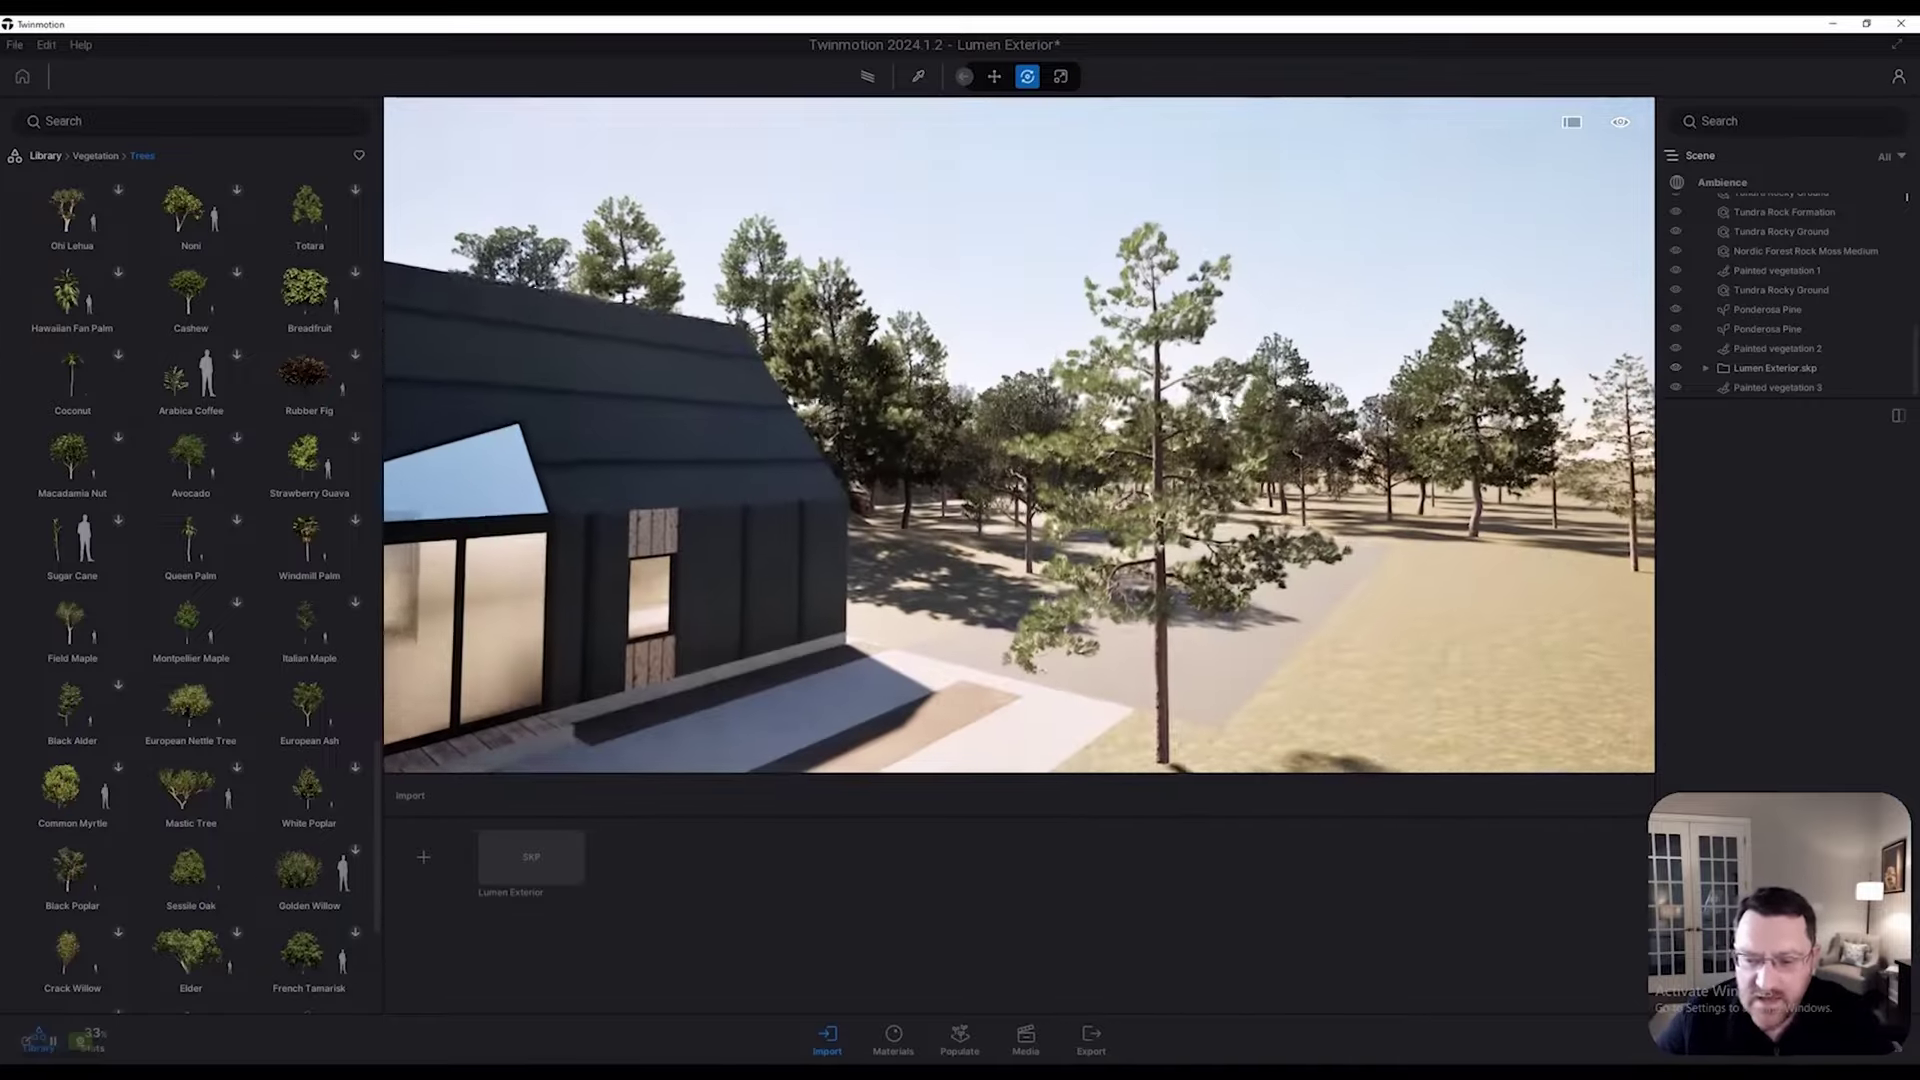
{"action": "key", "text": "e"}
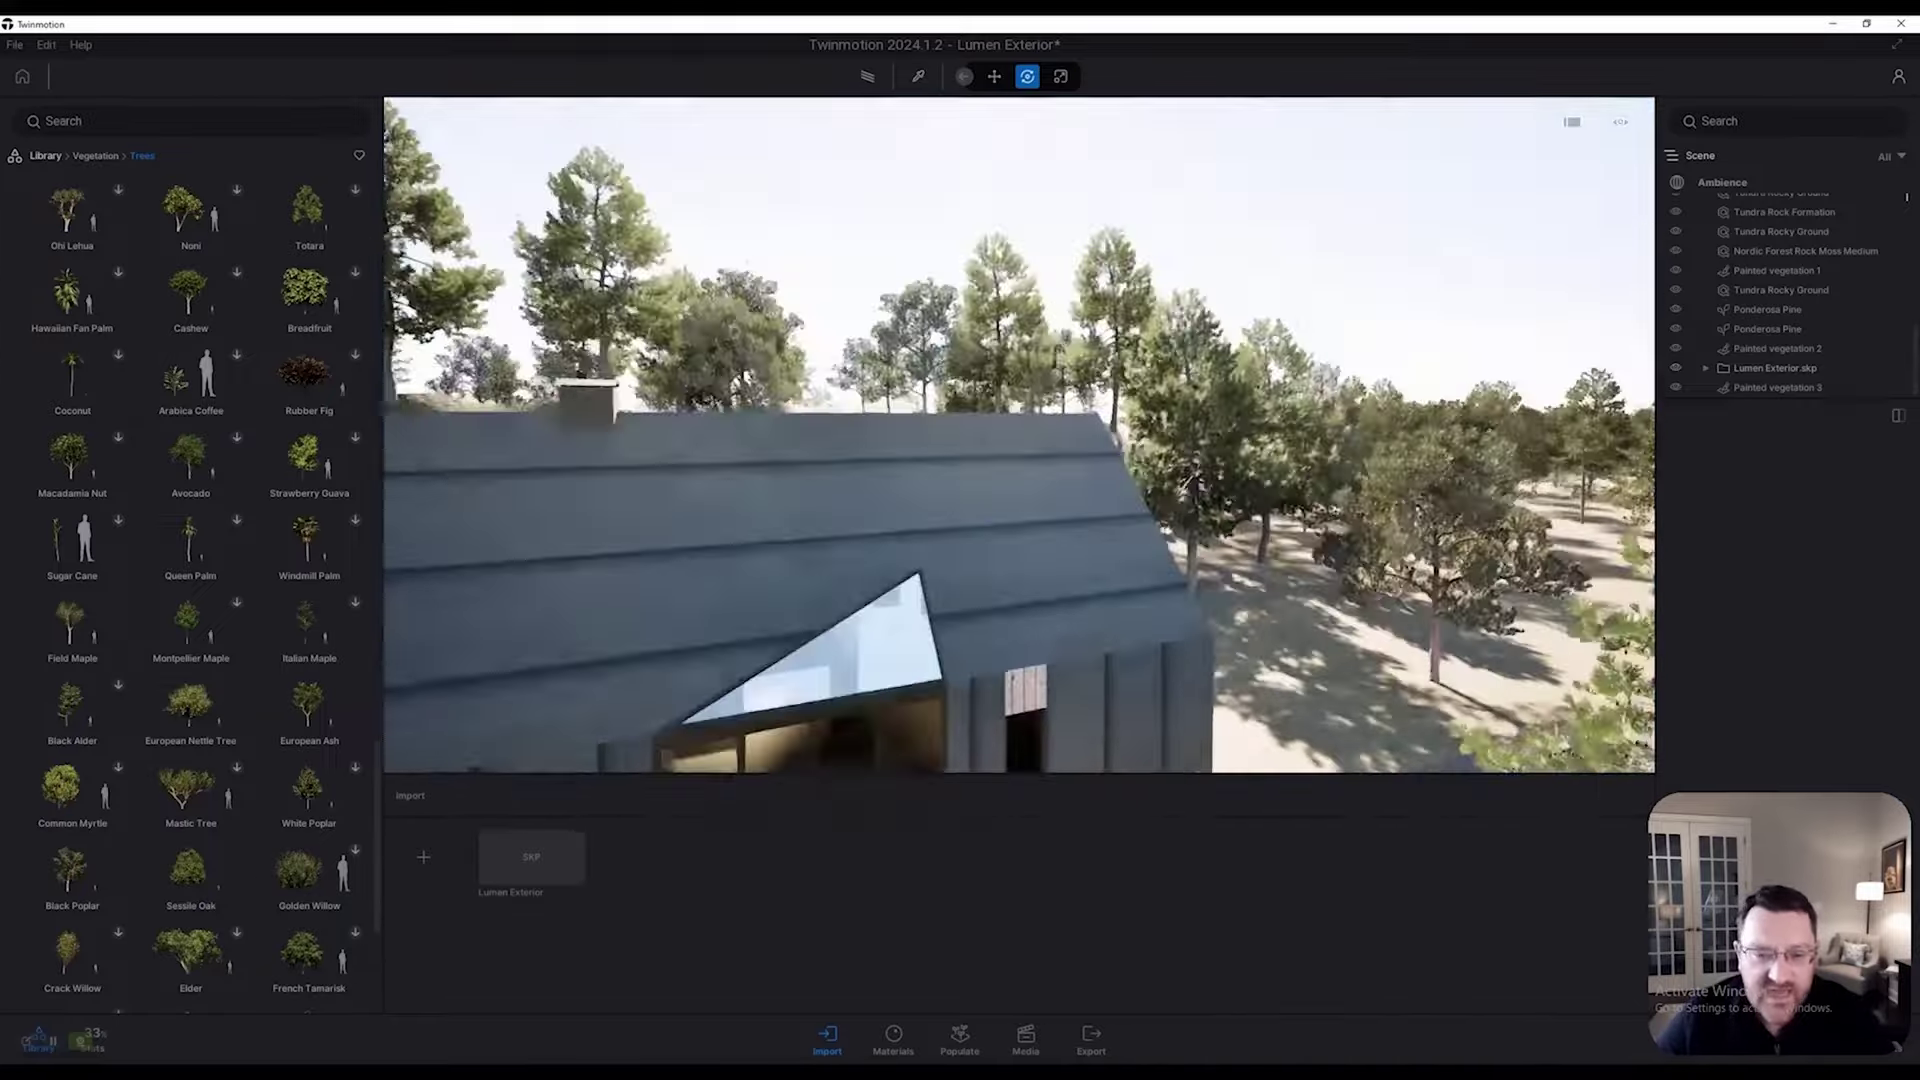
Step: Select the Painted vegetation 3 grass patch in the open field and activate its vegetation paint brush
{"action": "key", "text": "w"}
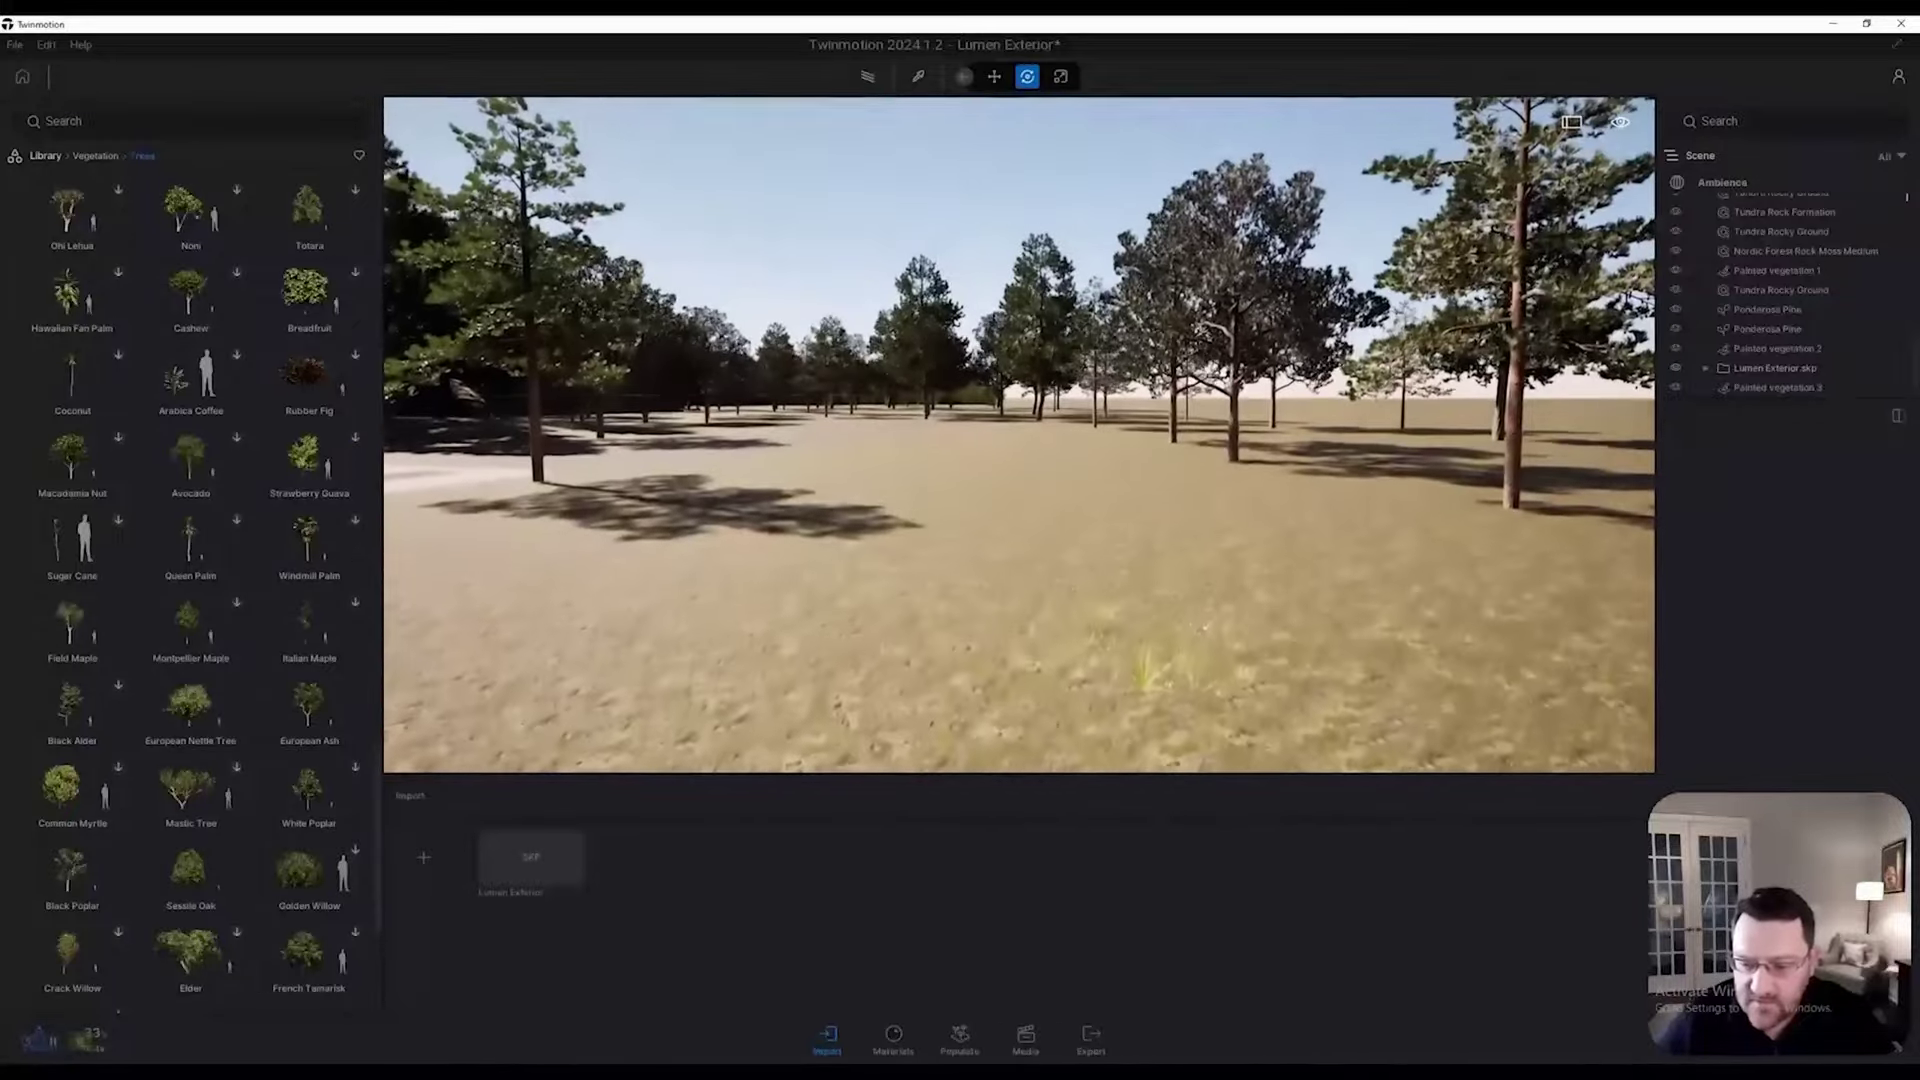
{"action": "left_click", "coordinate": [1204, 627]}
{"action": "left_click", "coordinate": [1205, 628]}
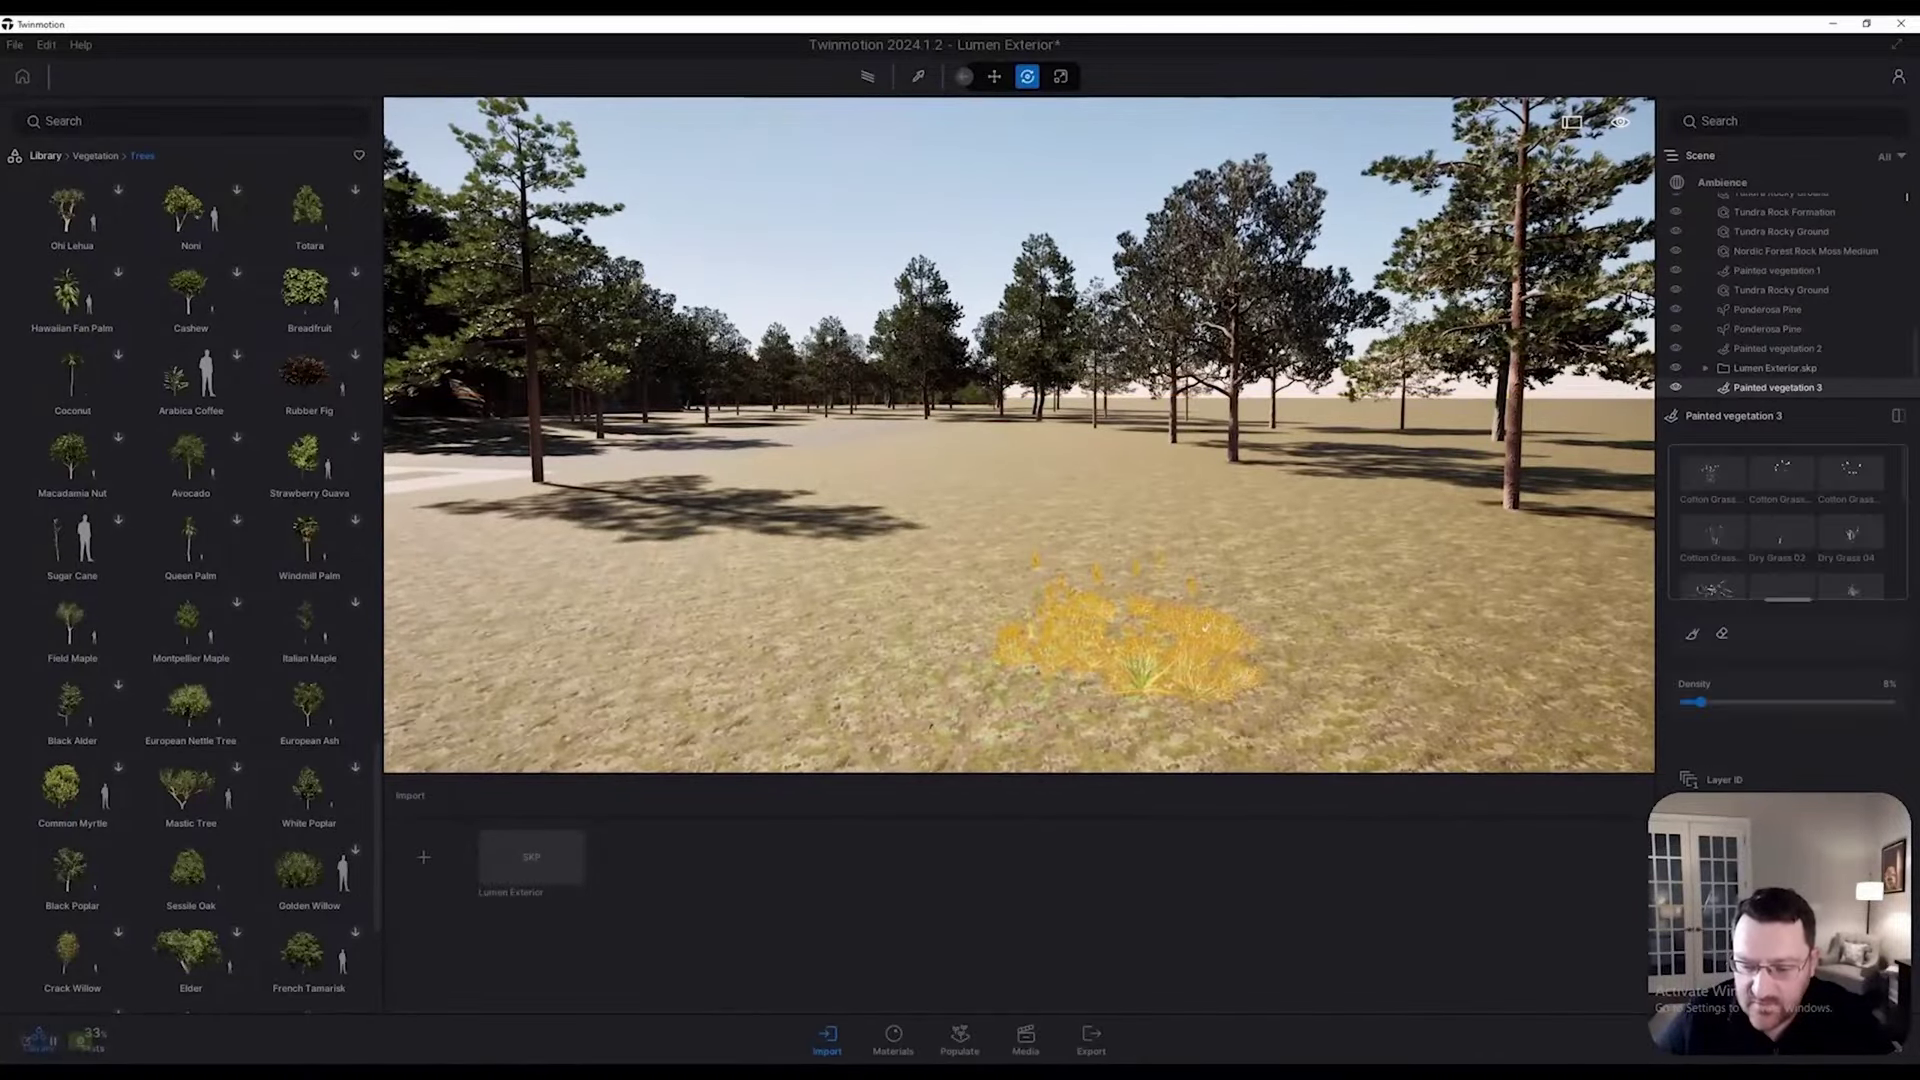
{"action": "left_click", "coordinate": [1692, 633]}
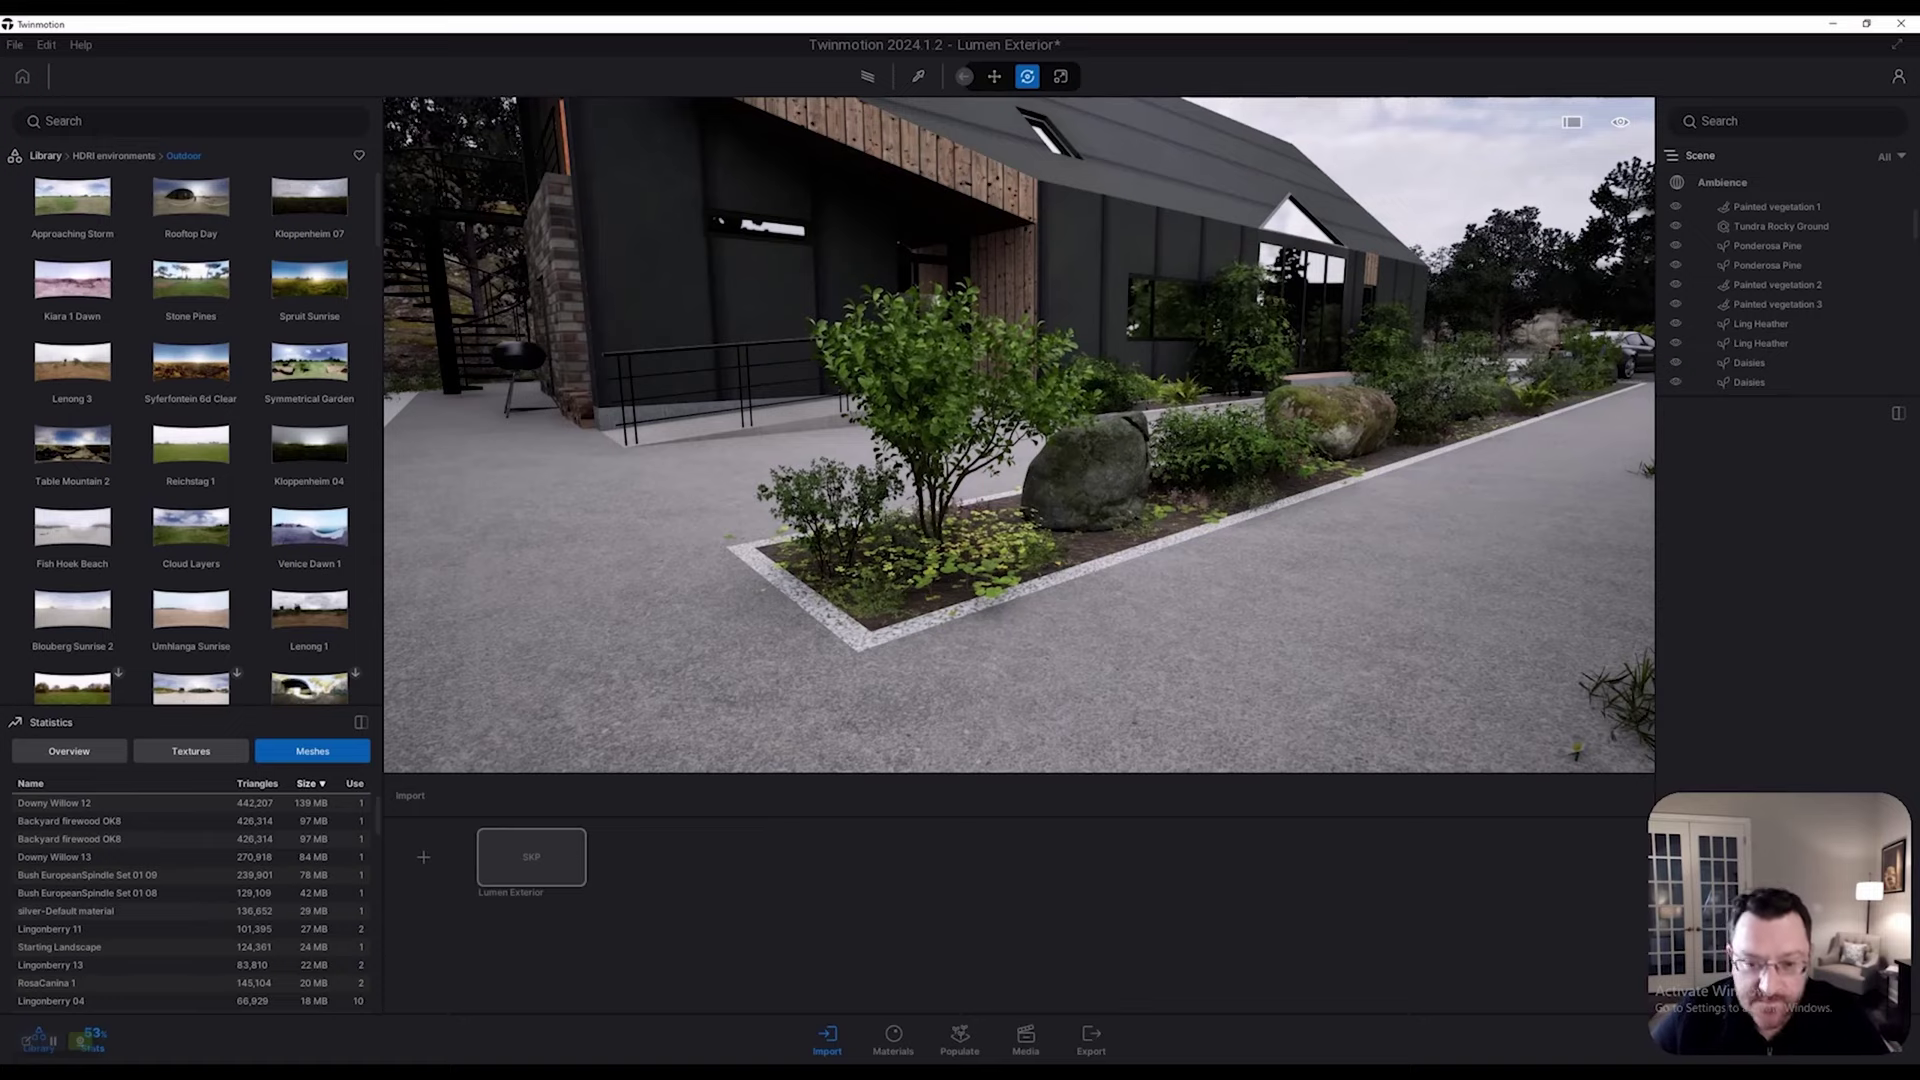
Step: Inspect the planting bed in front of the house, selecting its stone border and the Bush EuropeanSpindle Set 01
{"action": "scroll", "coordinate": [1020, 435], "scroll_direction": "up", "scroll_amount": 3}
{"action": "left_click", "coordinate": [1110, 662]}
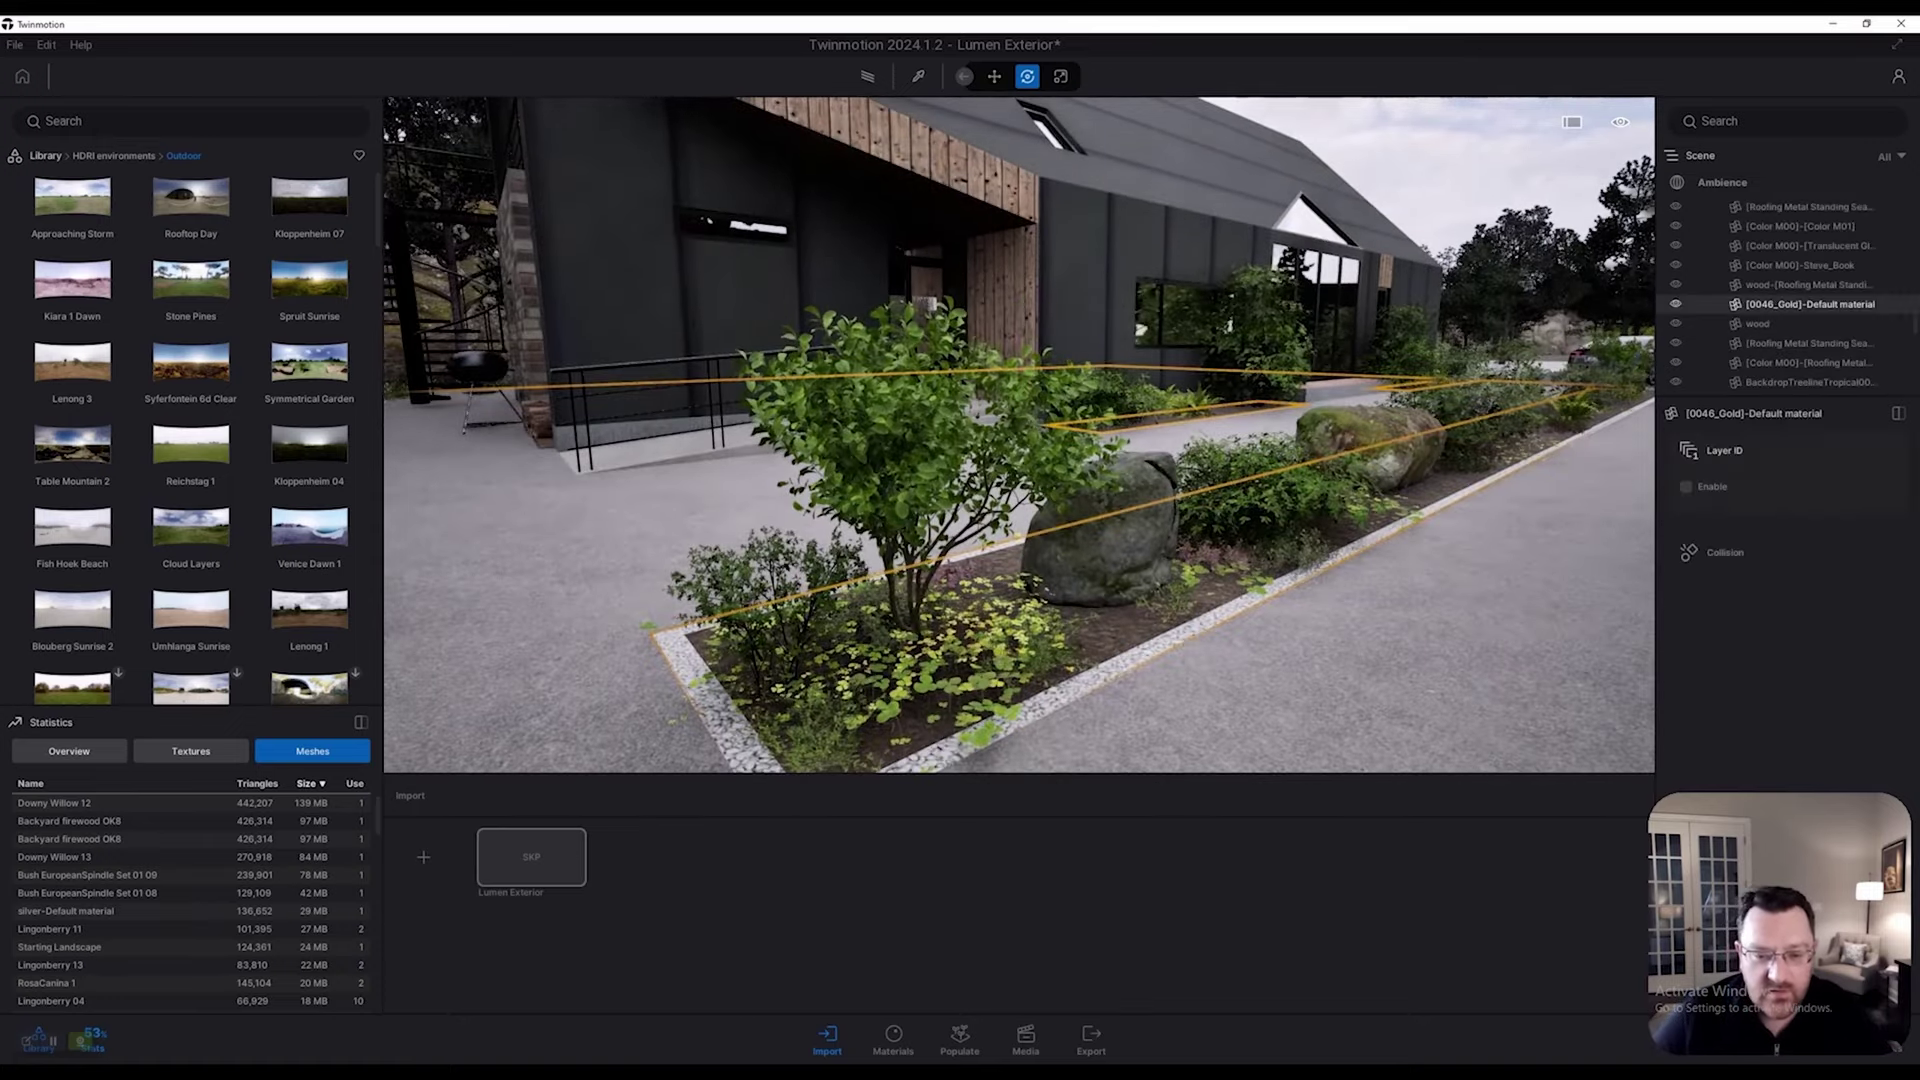
{"action": "left_click", "coordinate": [905, 445]}
{"action": "scroll", "coordinate": [905, 445], "scroll_direction": "up", "scroll_amount": 3}
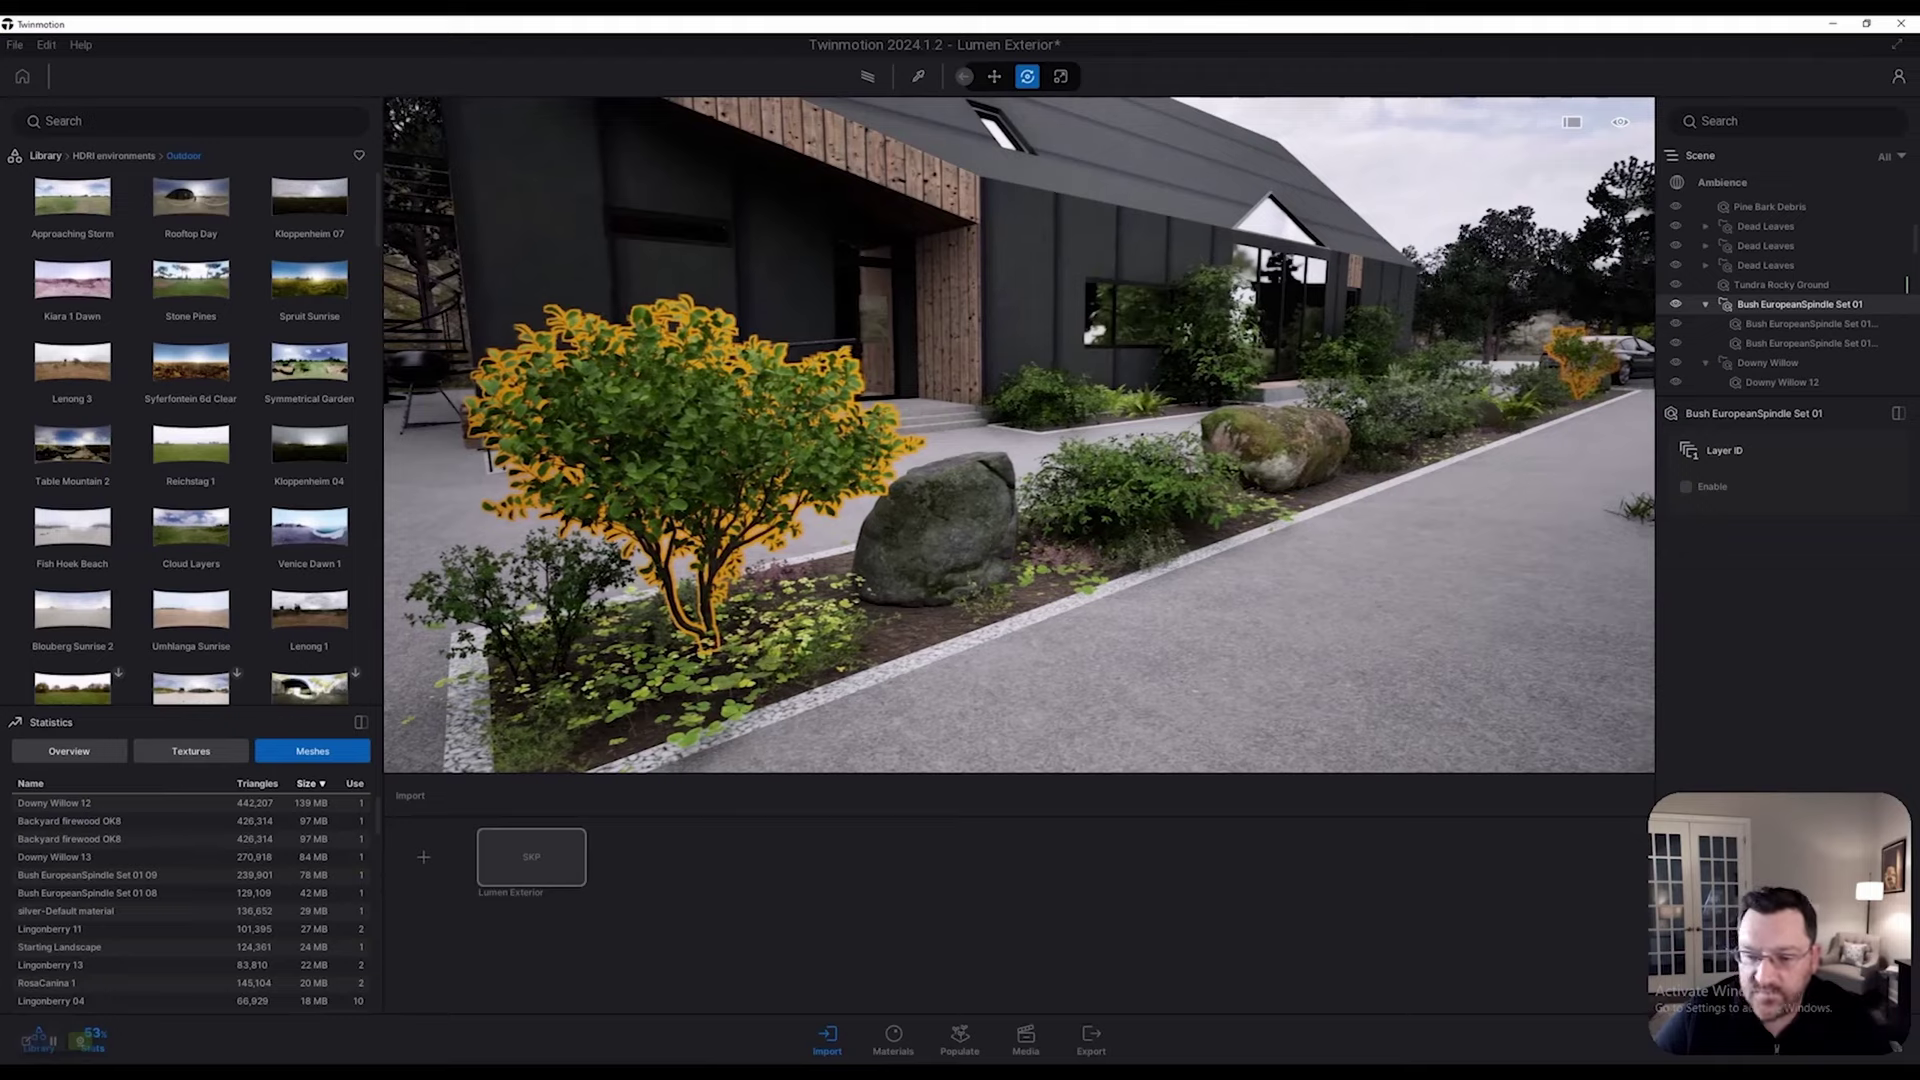
{"action": "middle_click_drag", "start_coordinate": [905, 445], "coordinate": [690, 435]}
{"action": "scroll", "coordinate": [690, 435], "scroll_direction": "up", "scroll_amount": 2}
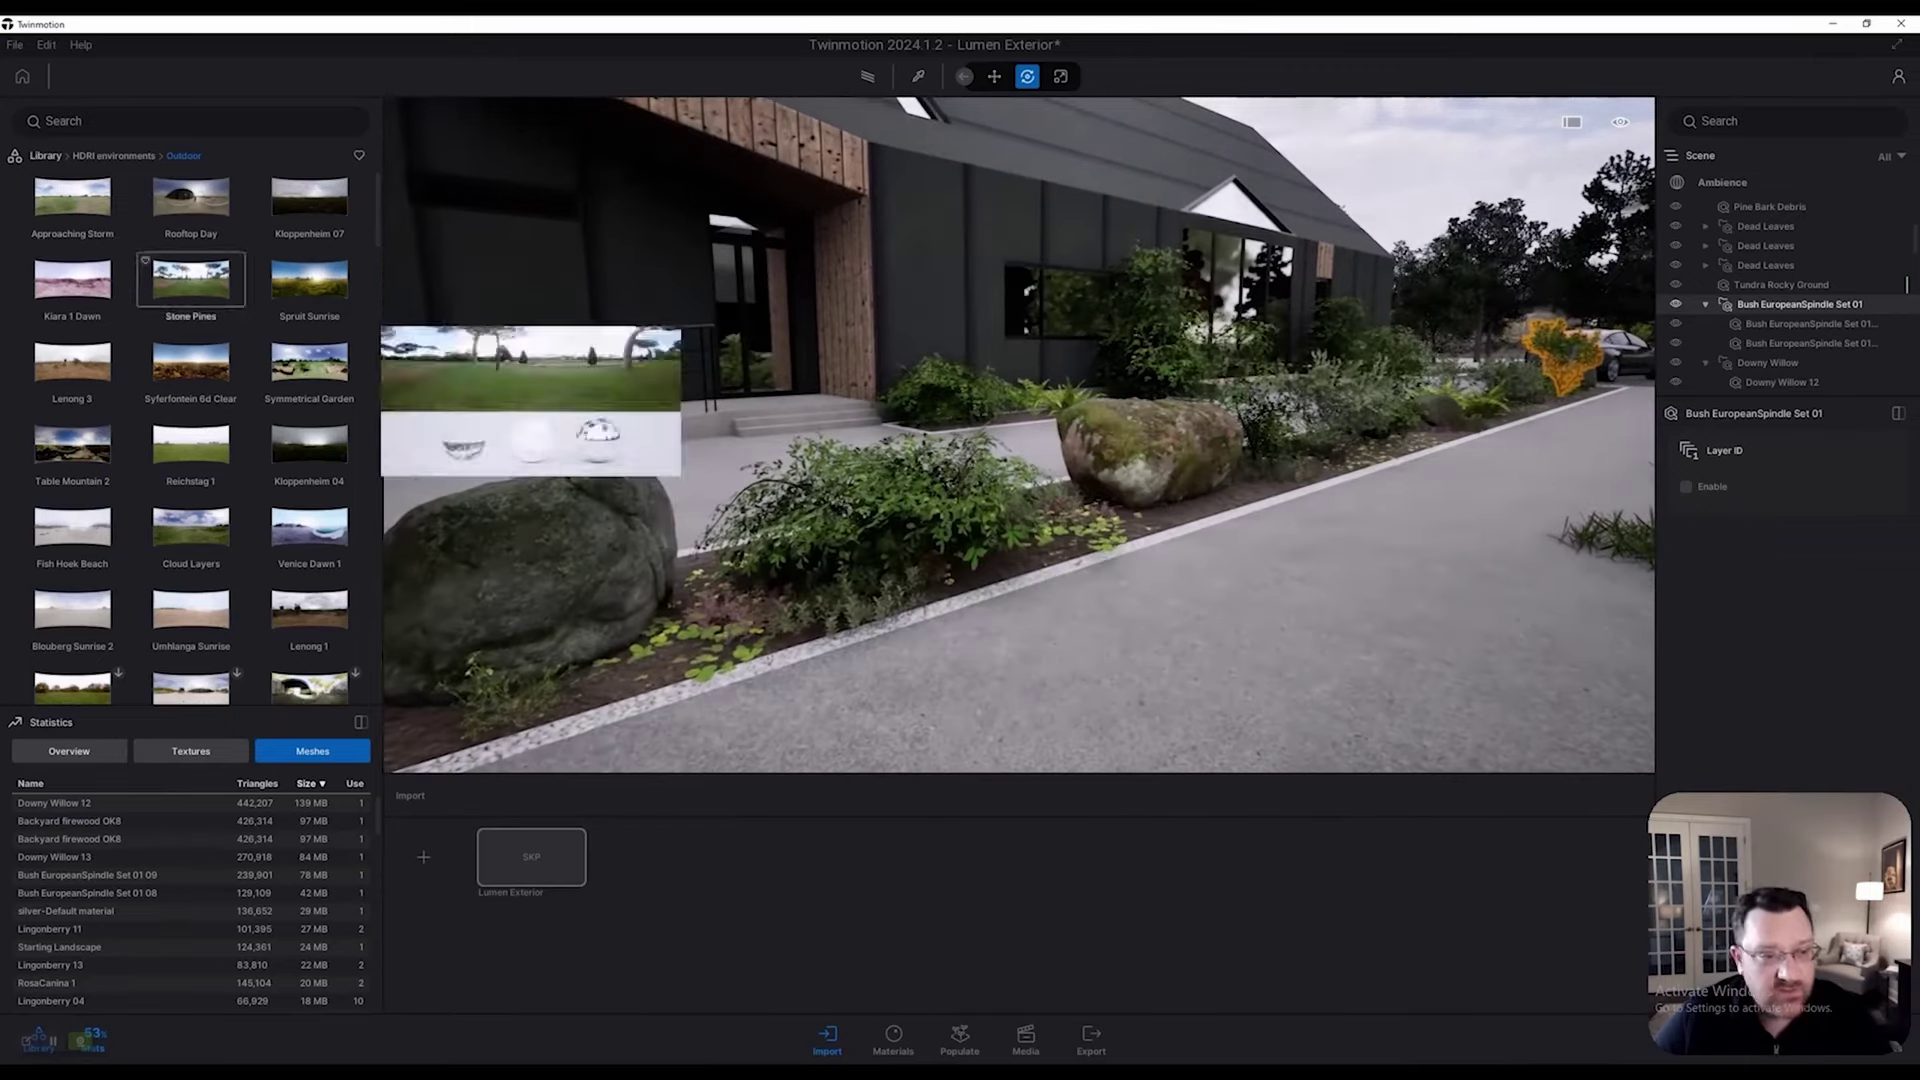
Step: Select the planting bed's soil surface and examine the boulders, shrubs and ground cover along its length
{"action": "scroll", "coordinate": [690, 435], "scroll_direction": "up", "scroll_amount": 2}
{"action": "left_click", "coordinate": [1005, 598]}
{"action": "scroll", "coordinate": [1010, 600], "scroll_direction": "up", "scroll_amount": 1}
{"action": "left_click", "coordinate": [1010, 600]}
{"action": "scroll", "coordinate": [1010, 600], "scroll_direction": "down", "scroll_amount": 3}
{"action": "scroll", "coordinate": [1010, 600], "scroll_direction": "down", "scroll_amount": 3}
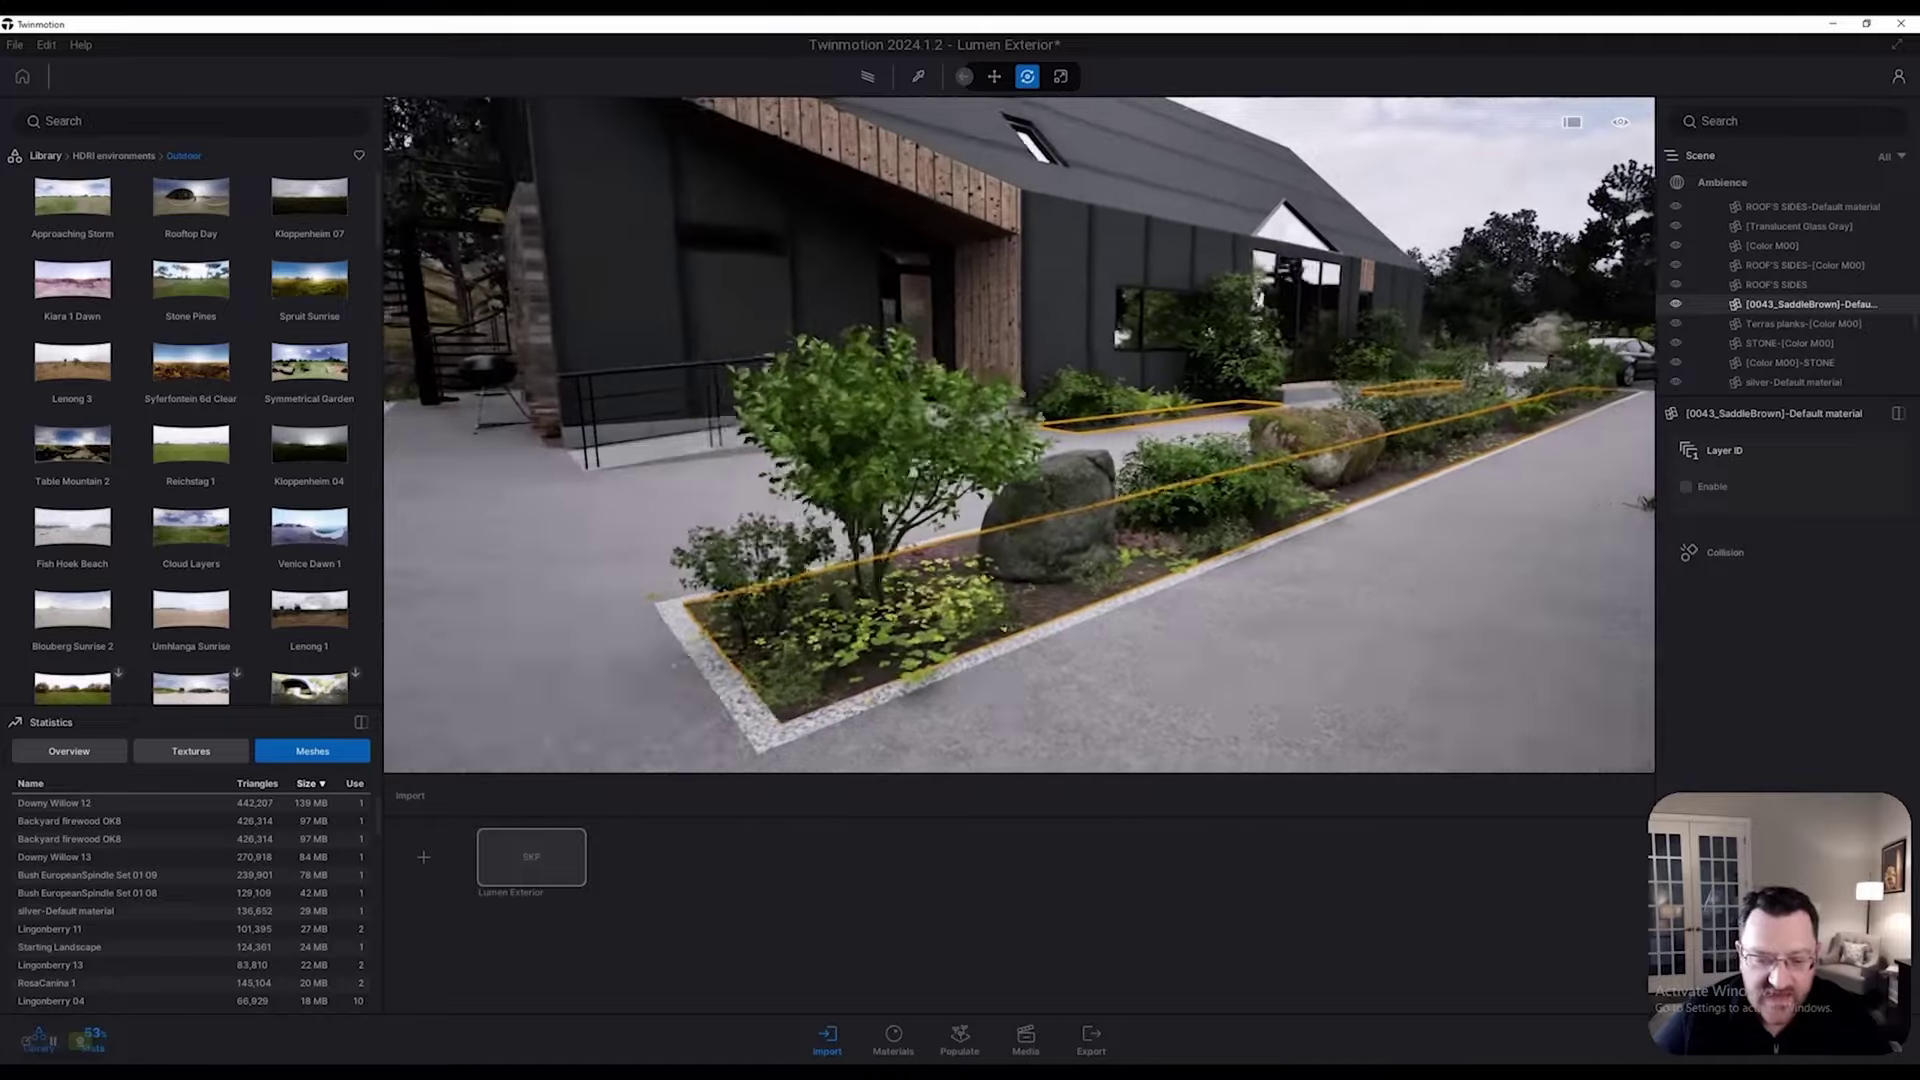
{"action": "scroll", "coordinate": [1010, 600], "scroll_direction": "up", "scroll_amount": 3}
{"action": "scroll", "coordinate": [1008, 598], "scroll_direction": "down", "scroll_amount": 3}
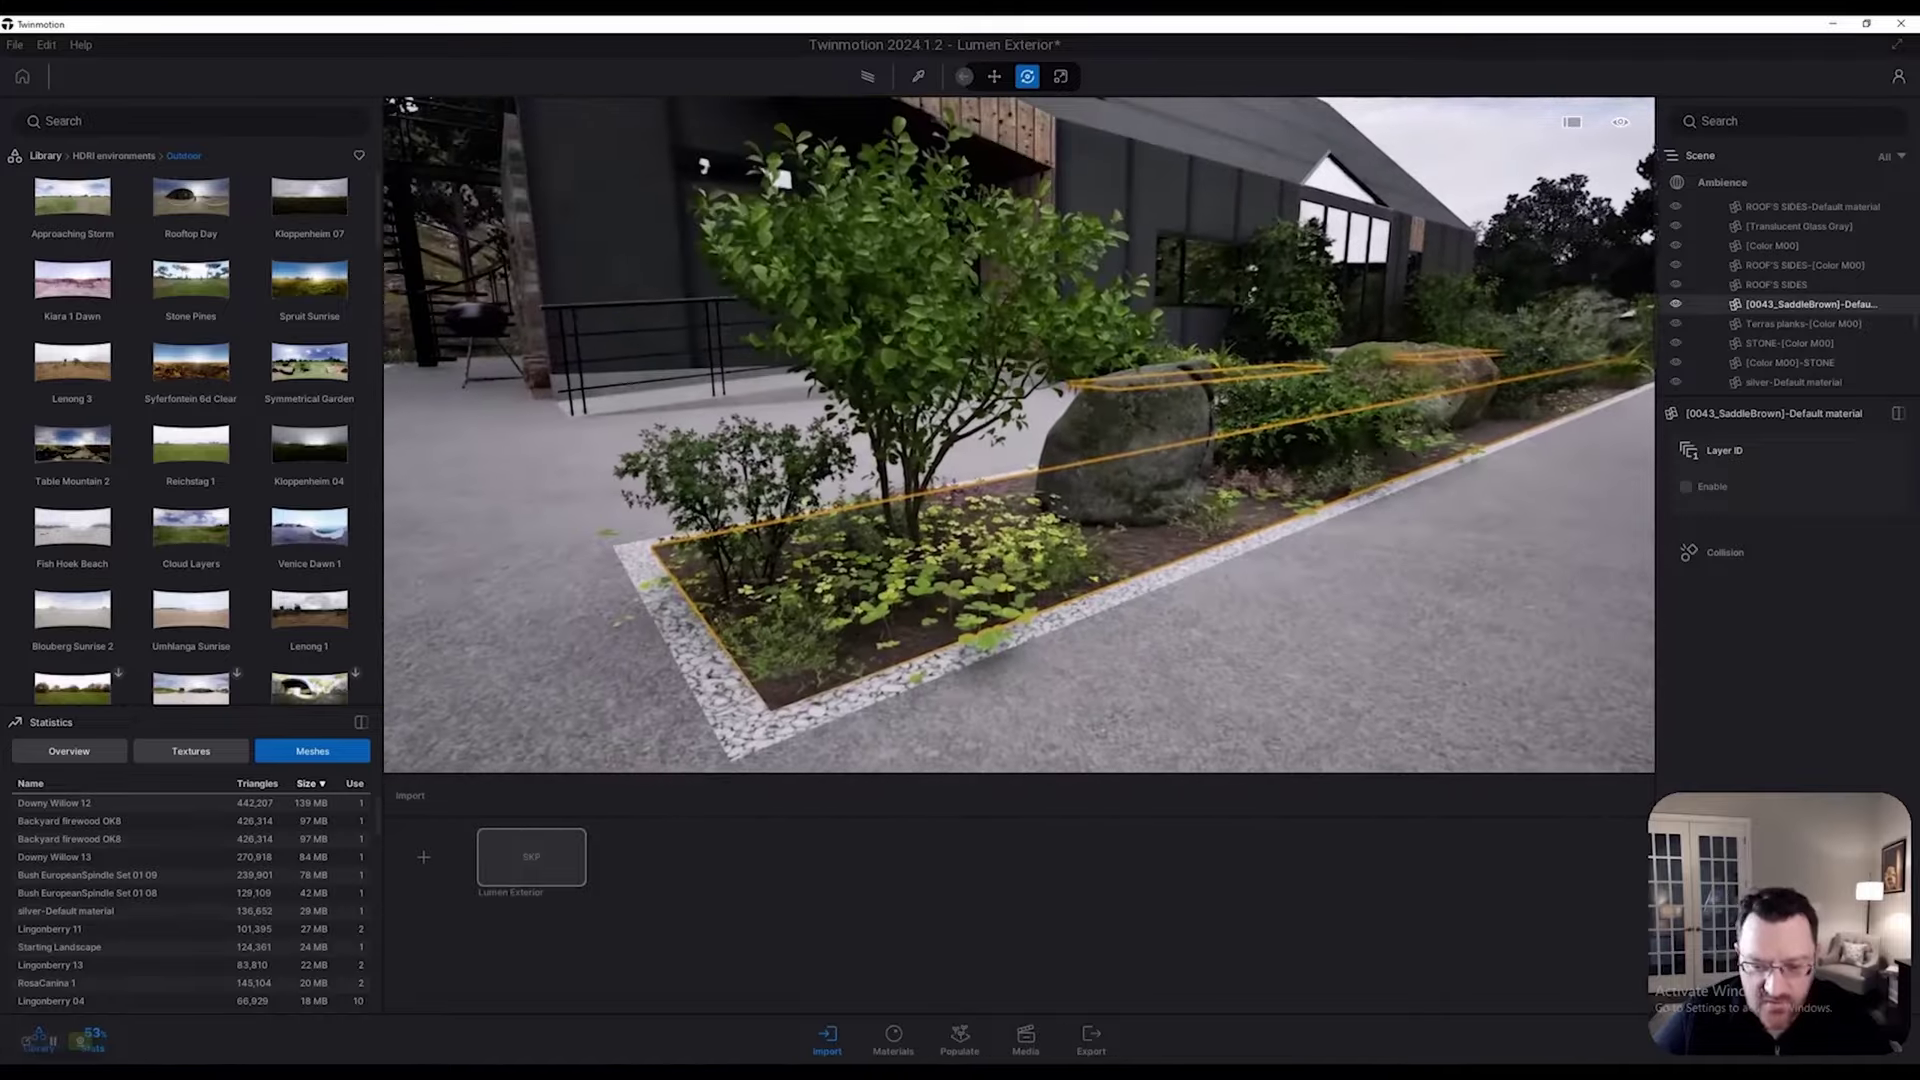
Step: Select the Clovers group at the planting bed's corner, return the library to its root, and view the clovers up close
{"action": "left_click", "coordinate": [1008, 598]}
{"action": "middle_click_drag", "start_coordinate": [1008, 598], "coordinate": [1100, 430]}
{"action": "left_click", "coordinate": [45, 156]}
{"action": "key", "text": "w"}
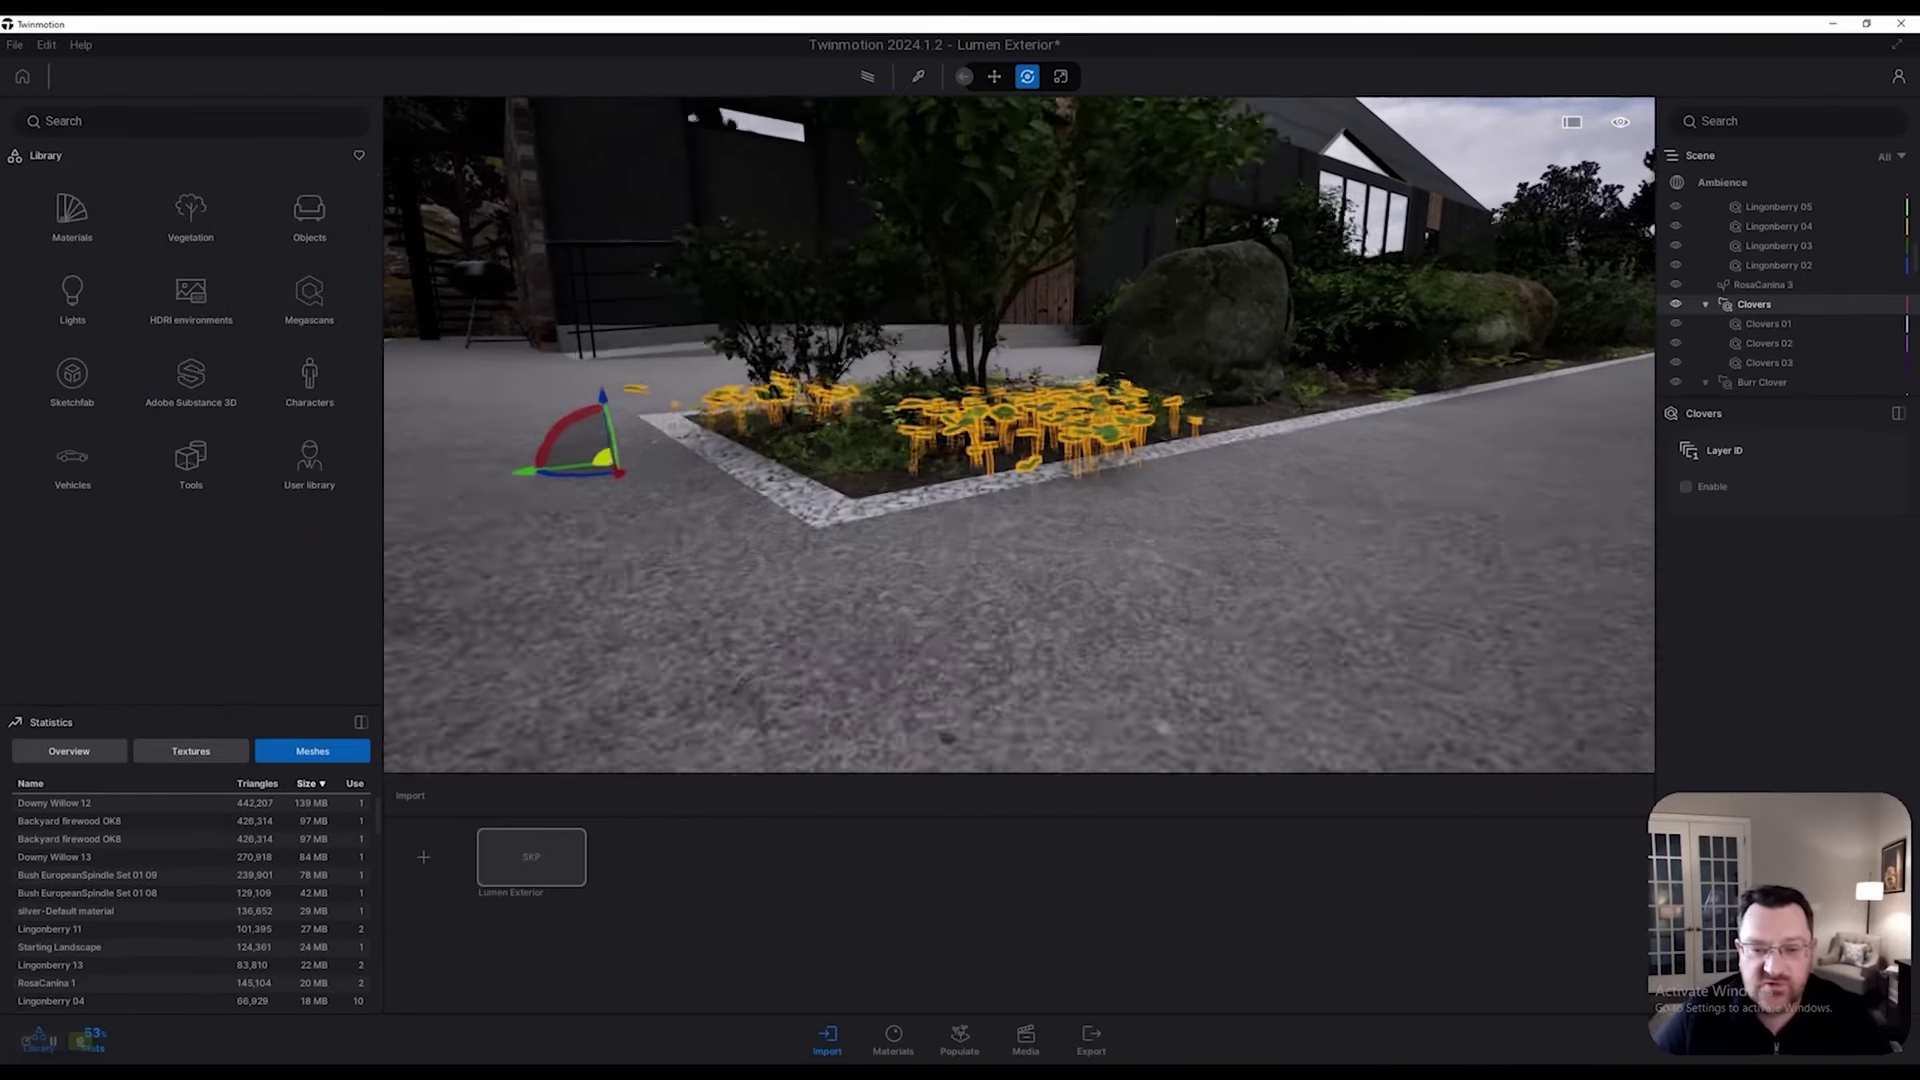
{"action": "middle_click_drag", "start_coordinate": [528, 400], "coordinate": [670, 505], "text": "shift"}
Step: Select the individual Clovers 01, 02 and 03 patches to compare their placement, ending with Clovers 01
{"action": "left_click", "coordinate": [1769, 324]}
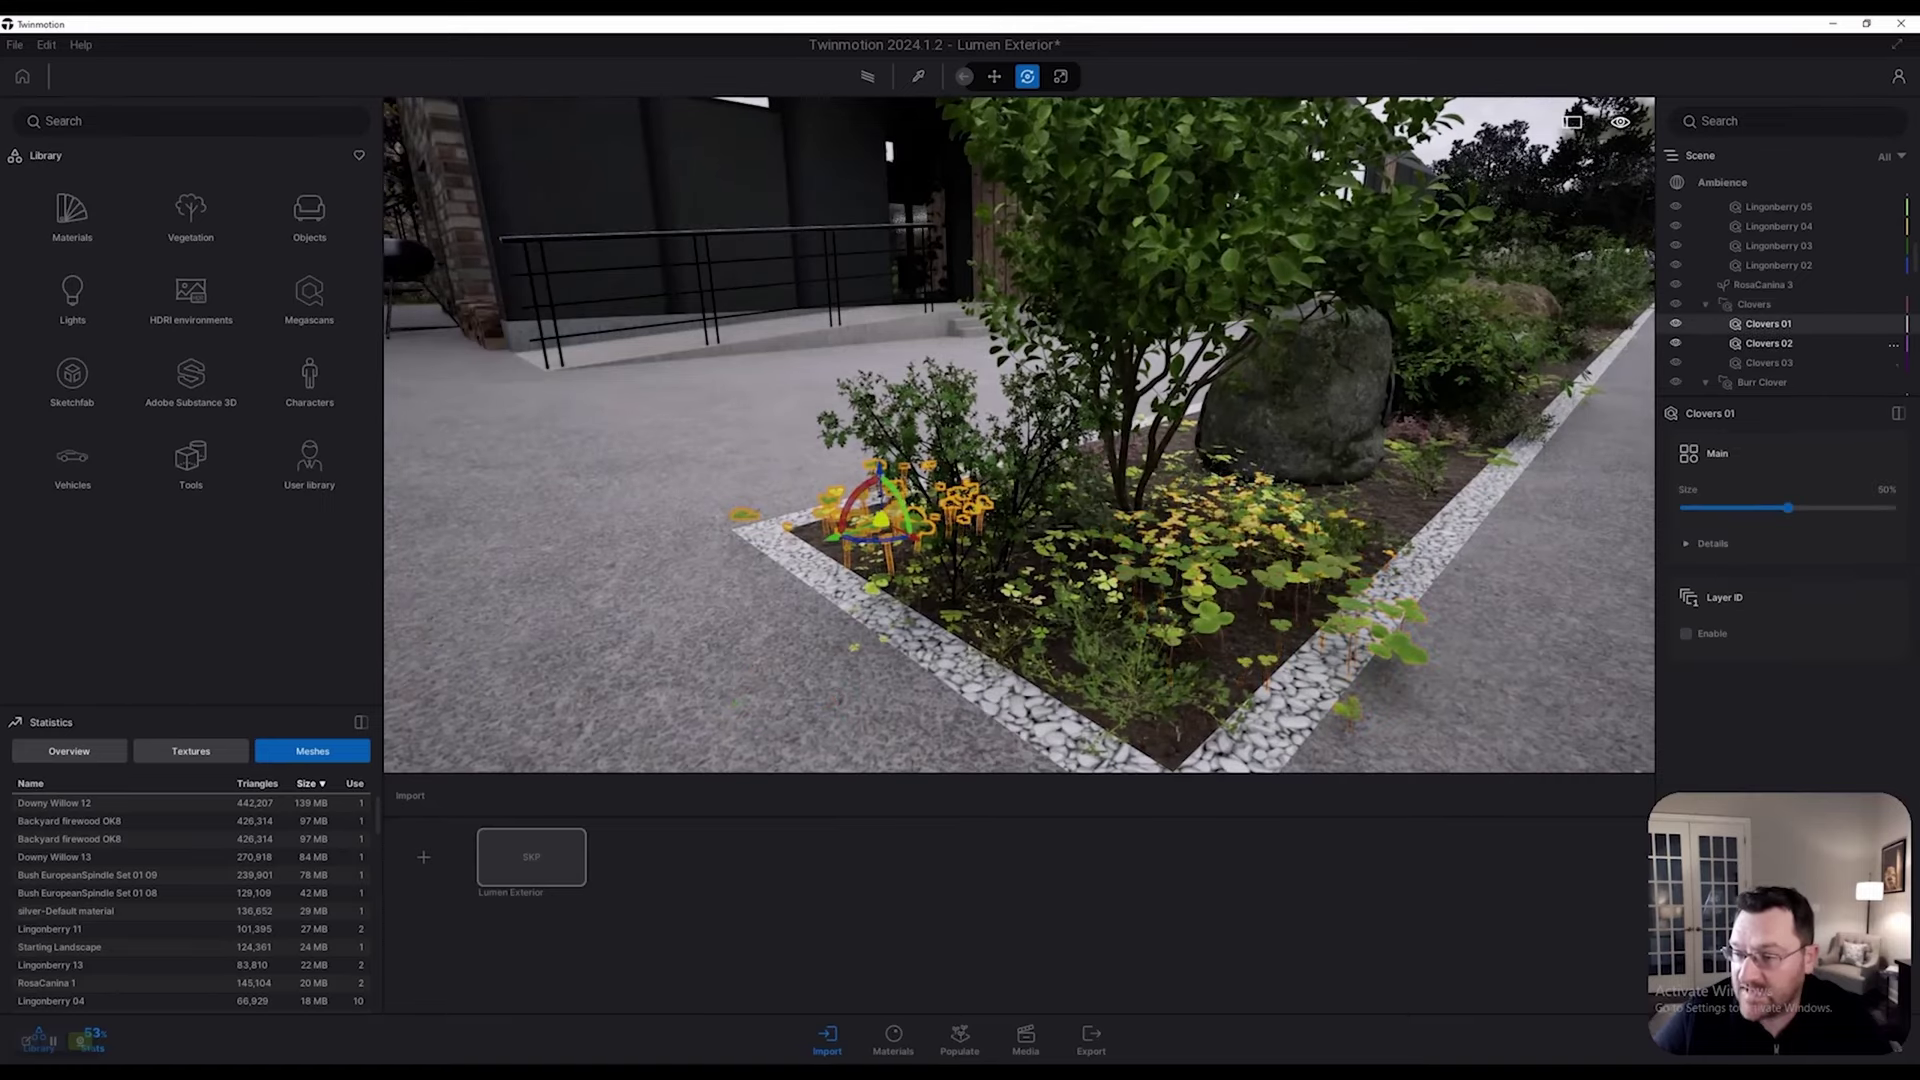
{"action": "key", "text": "s"}
{"action": "left_click", "coordinate": [1769, 363]}
{"action": "left_click", "coordinate": [1768, 343]}
{"action": "left_click", "coordinate": [1768, 363]}
{"action": "left_click", "coordinate": [1769, 324]}
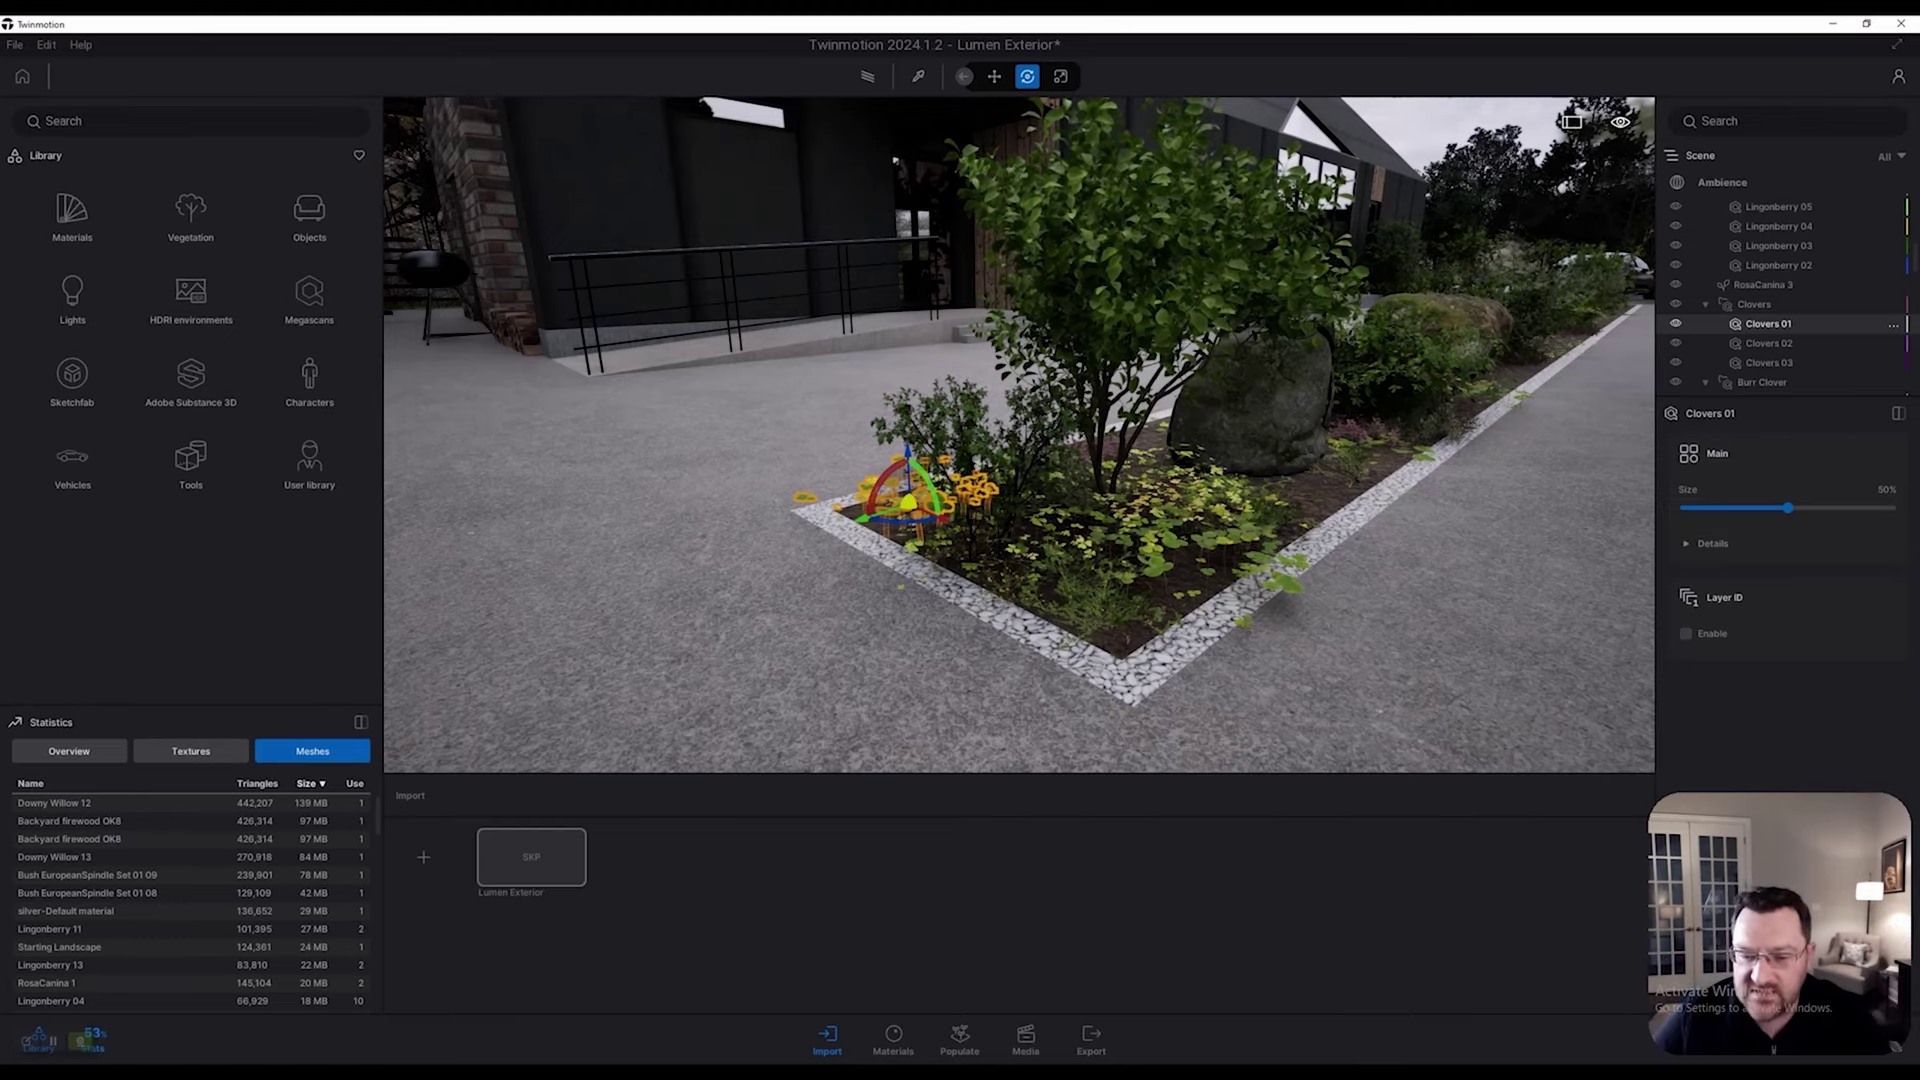
{"action": "key", "text": "w"}
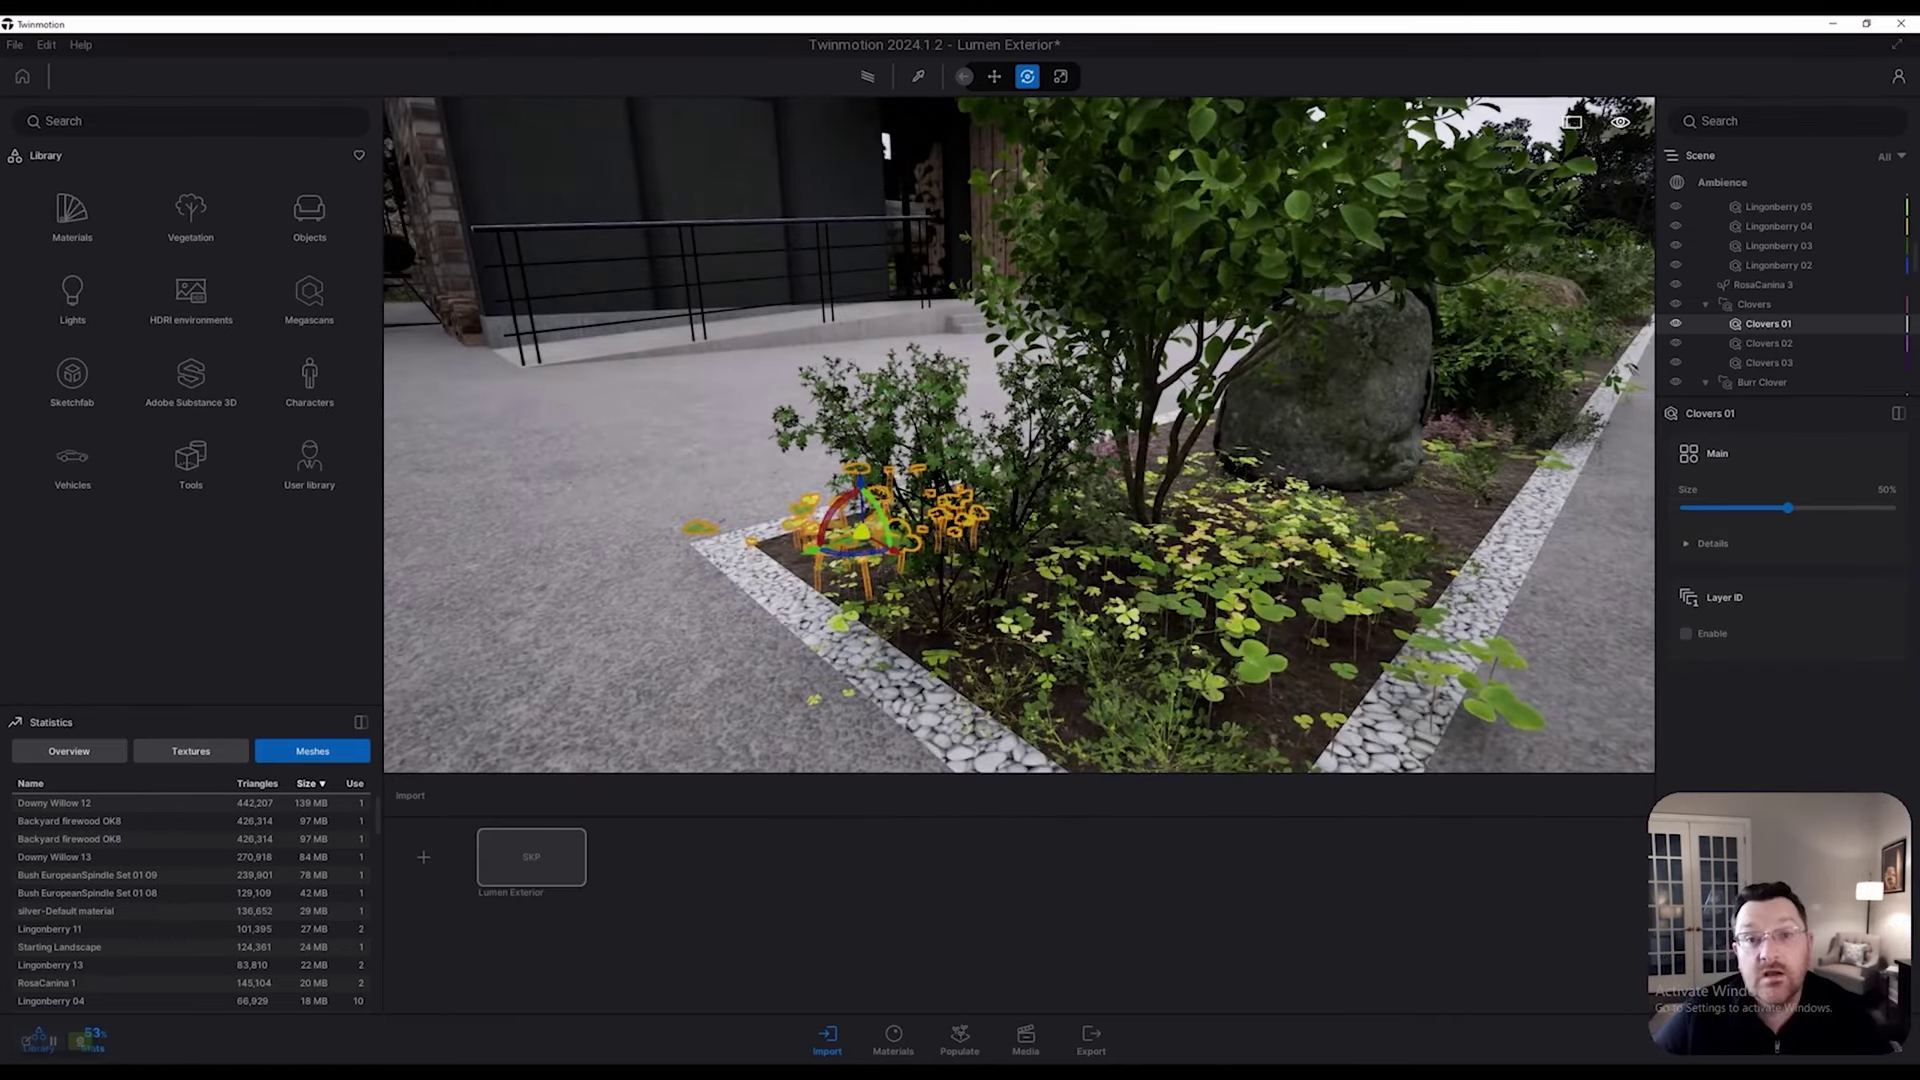
Step: Try to duplicate the Clovers 01 patch onto the paving beside the planting bed
{"action": "key", "text": "s"}
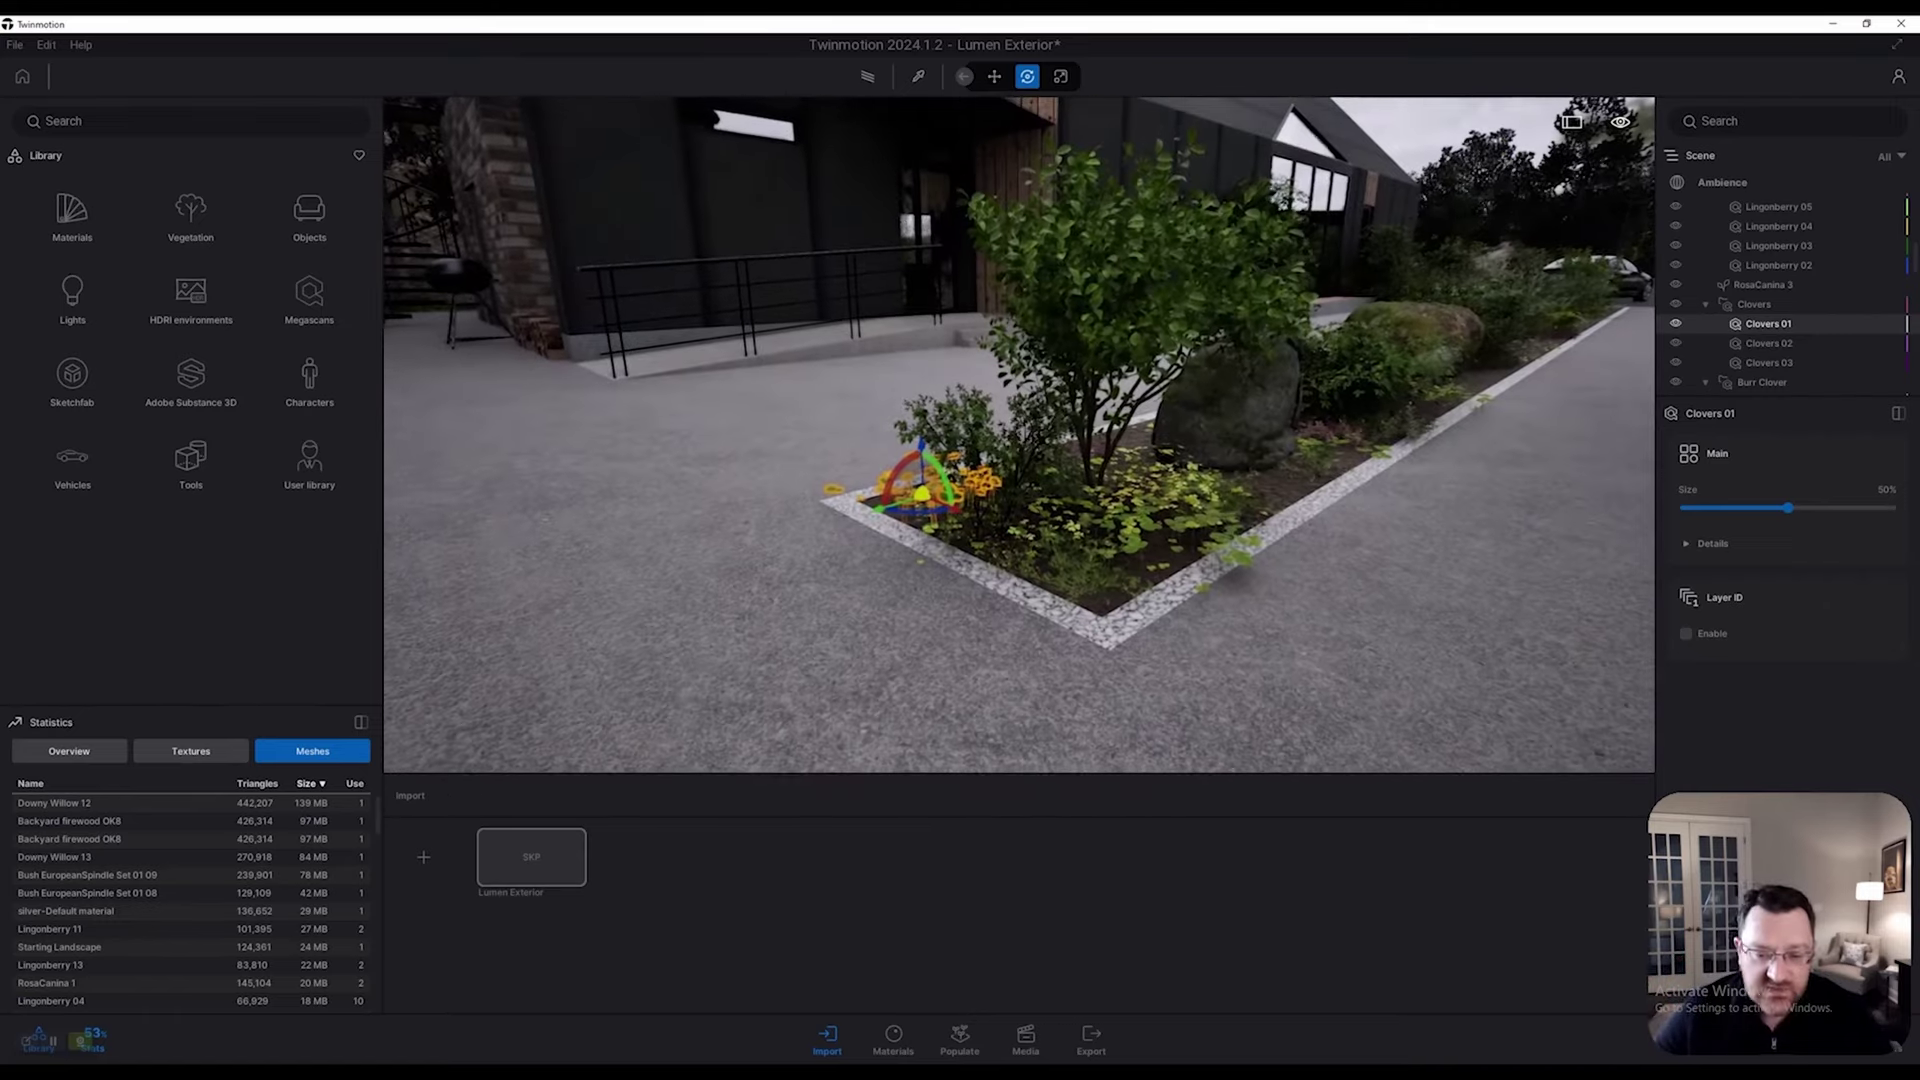
{"action": "left_click_drag", "start_coordinate": [922, 493], "coordinate": [756, 540], "text": "shift"}
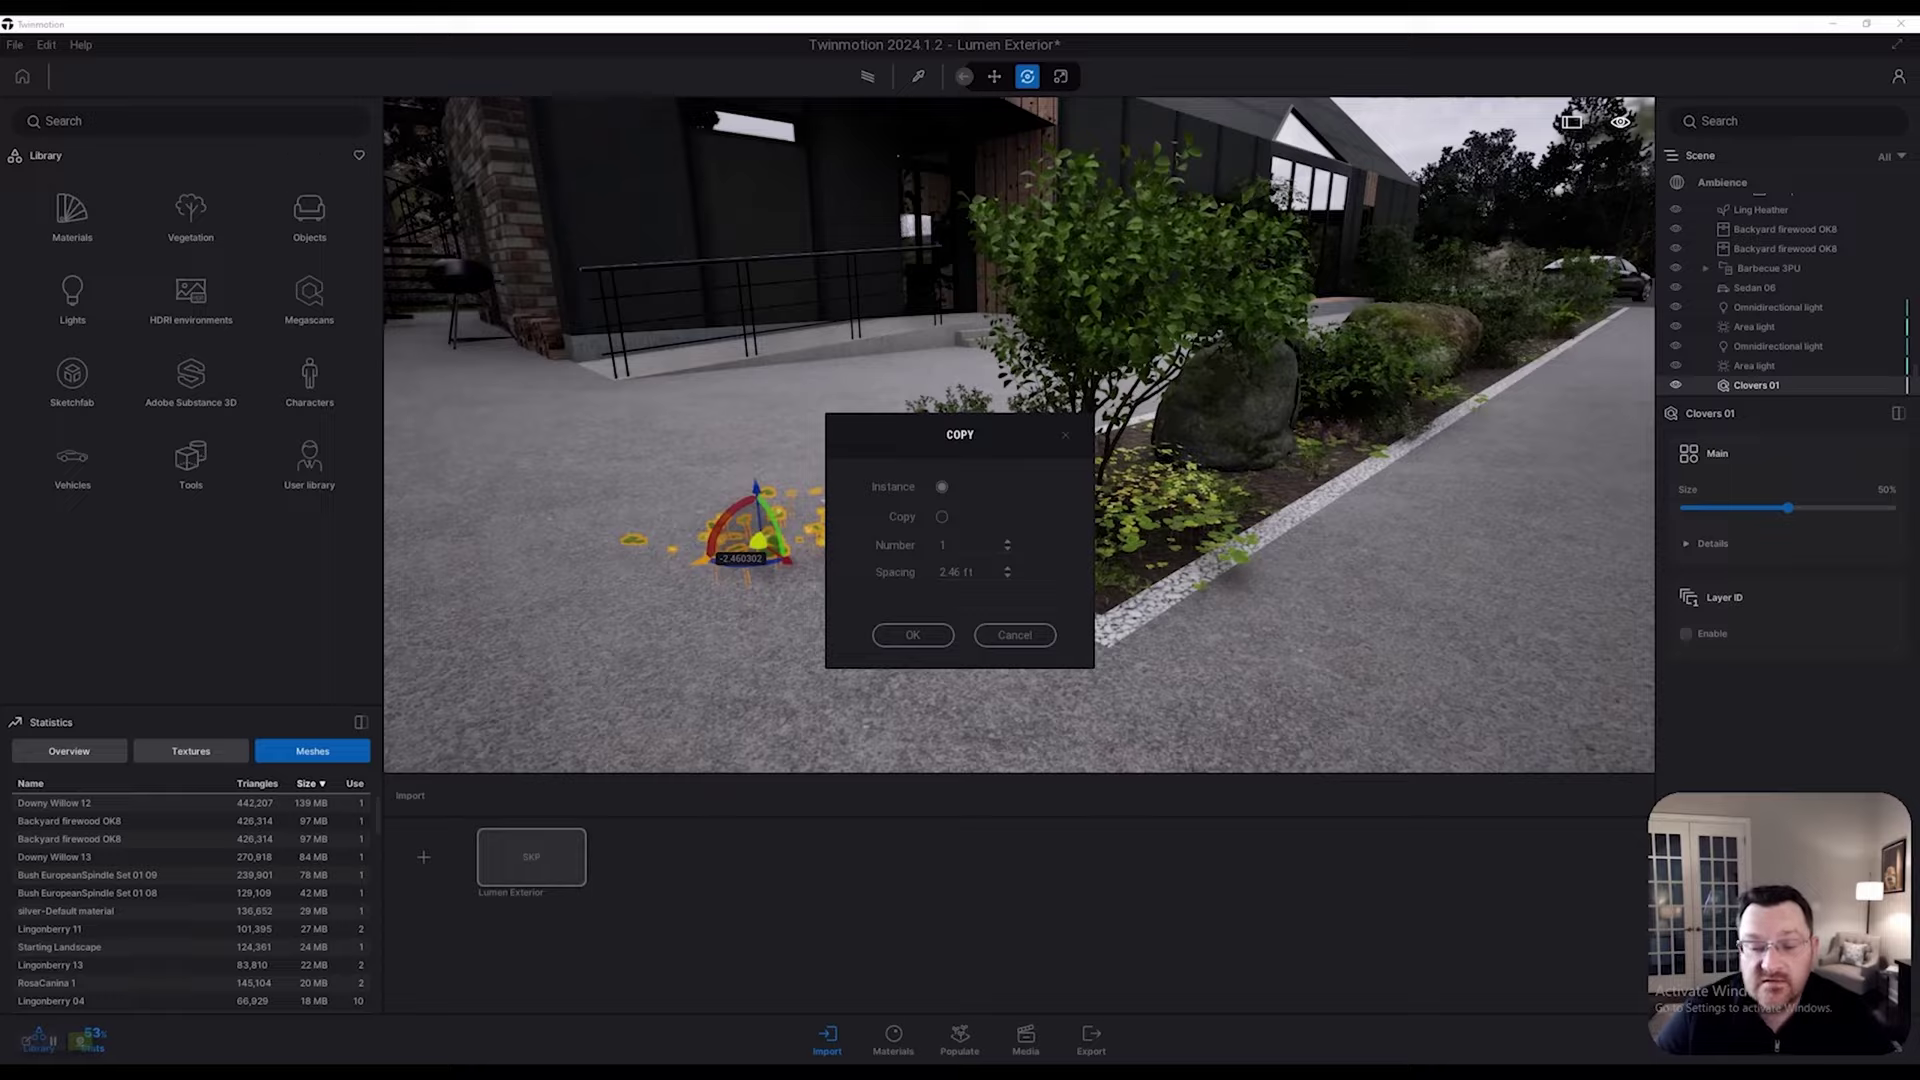
{"action": "left_click", "coordinate": [1014, 635]}
Step: Move the Clovers 02 patch off the paving and pebble edging into the soil bed, and lower it slightly
{"action": "key", "text": "w"}
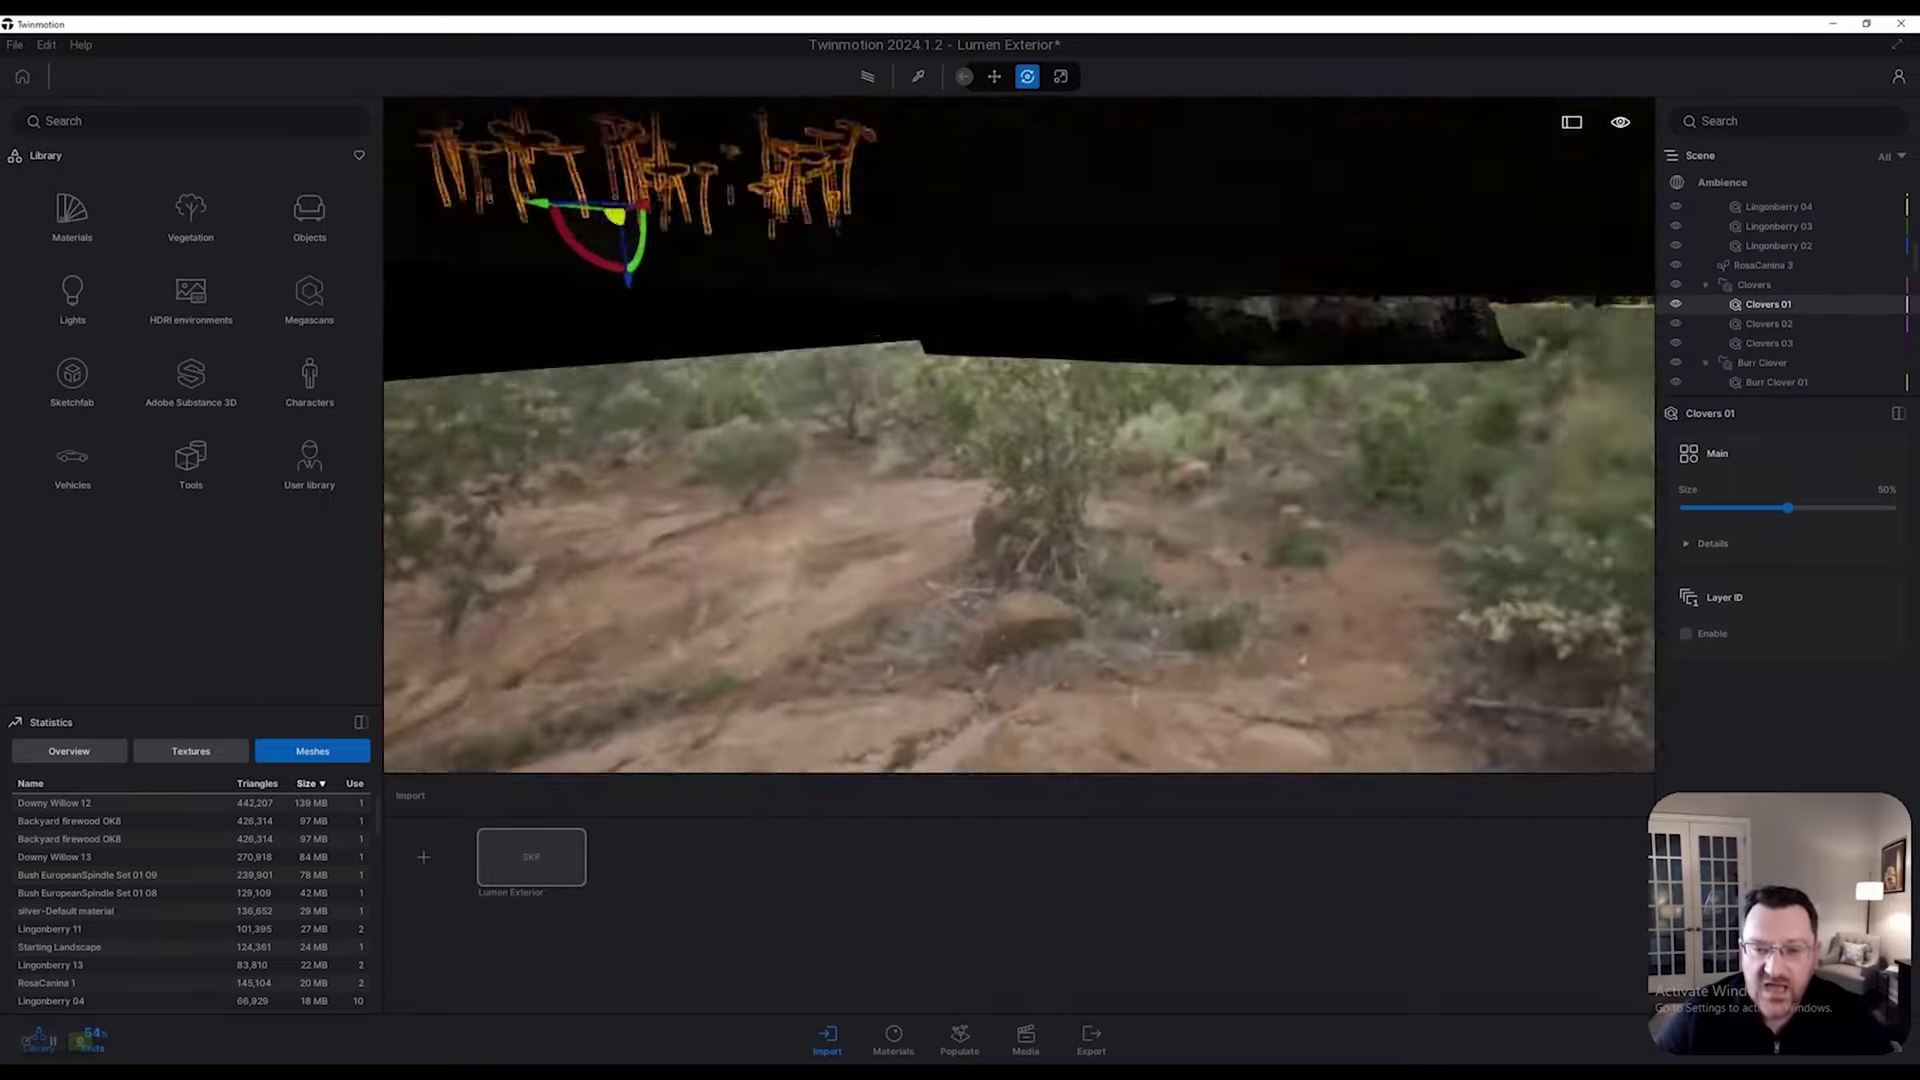
{"action": "key", "text": "w"}
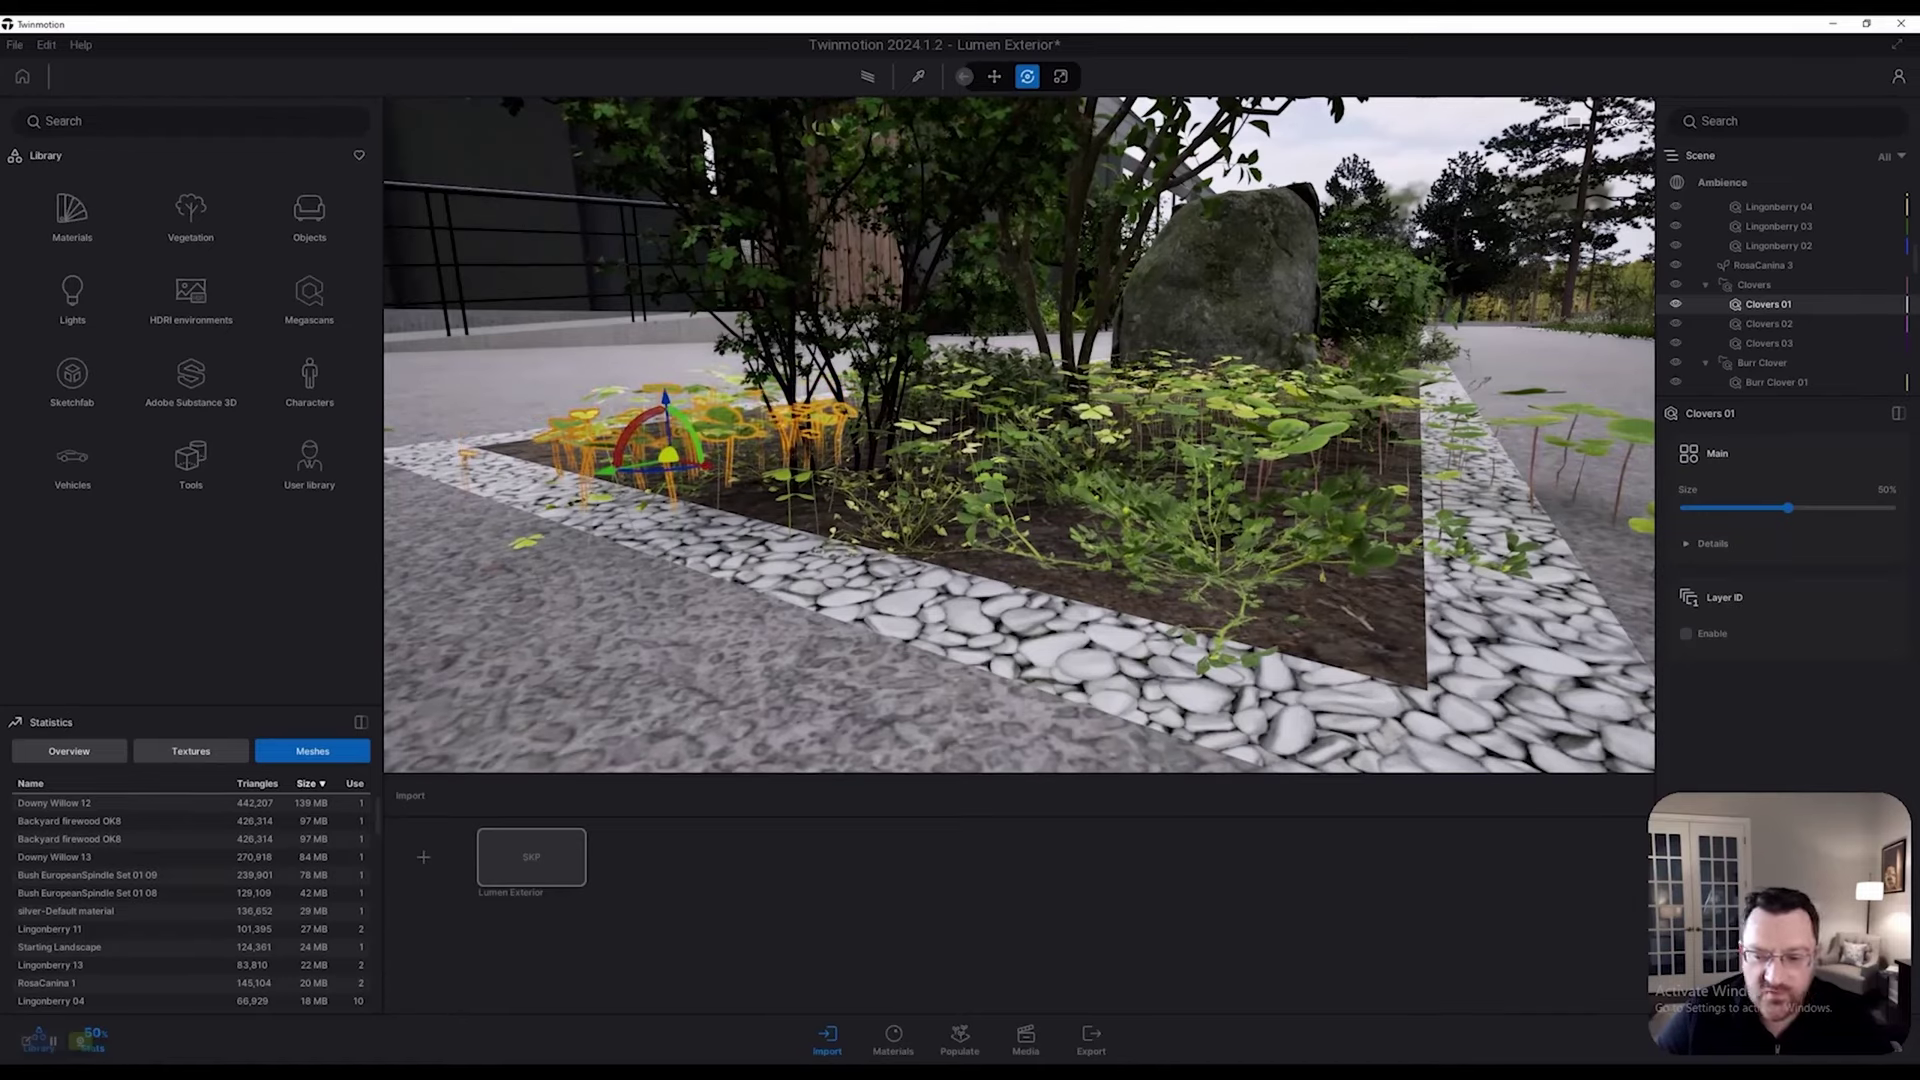
{"action": "key", "text": "d"}
{"action": "key", "text": "w"}
{"action": "left_click", "coordinate": [1133, 568]}
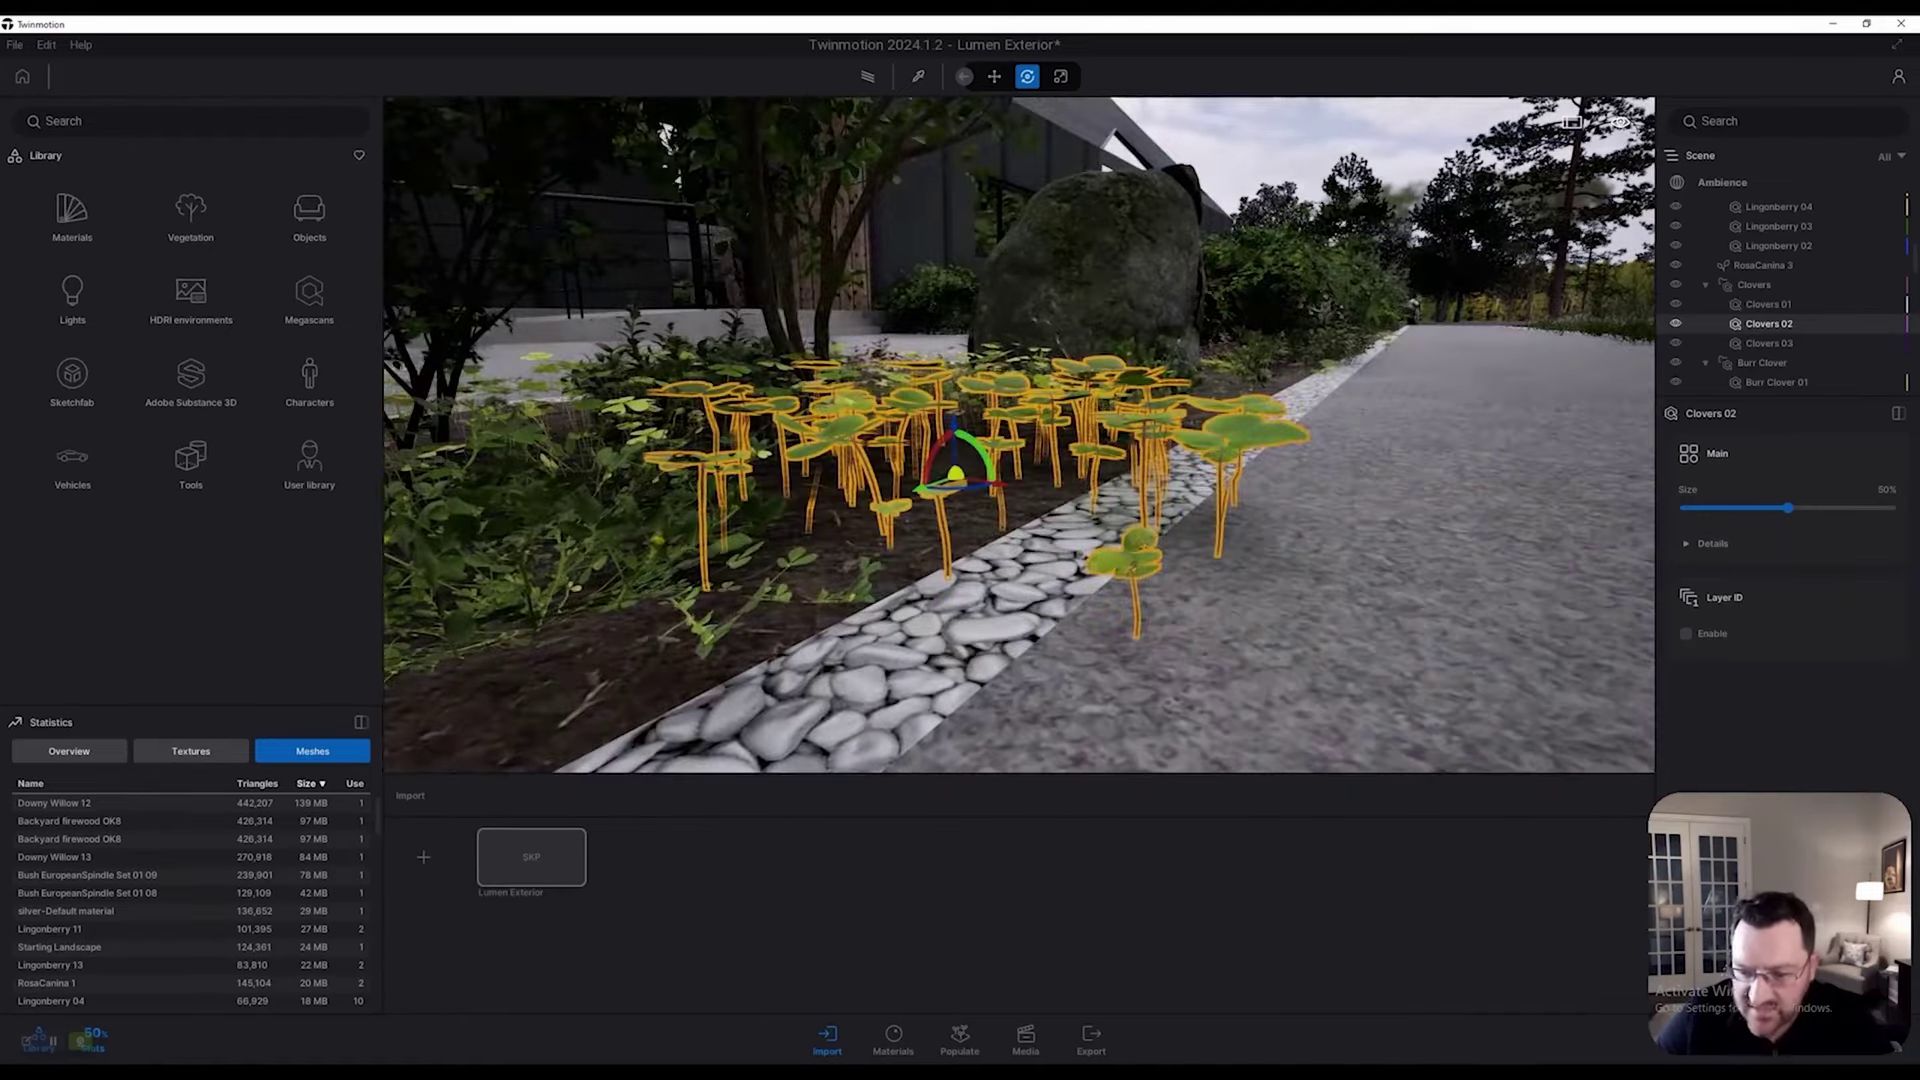
{"action": "left_click_drag", "start_coordinate": [974, 480], "coordinate": [880, 465]}
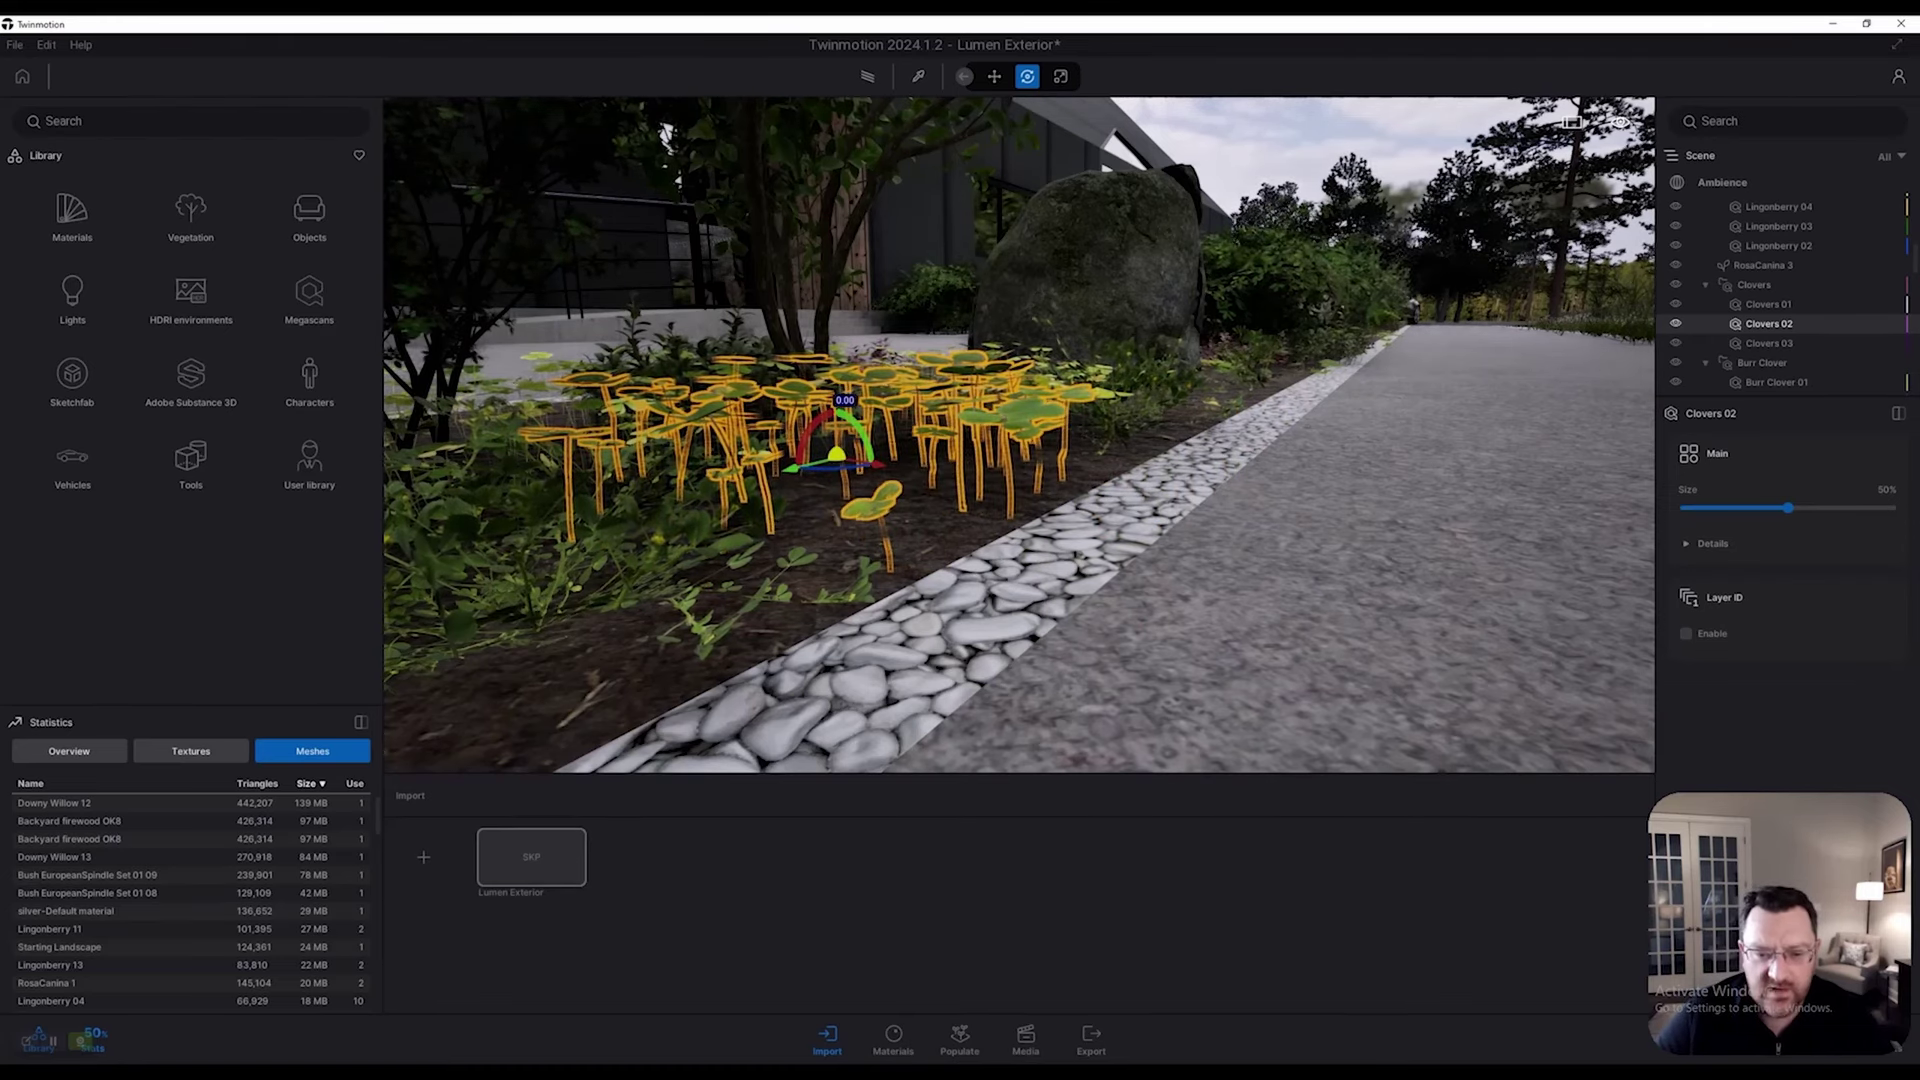
{"action": "left_click_drag", "start_coordinate": [837, 408], "coordinate": [838, 463]}
Step: Copy the Burr Clover 03 plant beside the large boulder onto the bare soil near the pebble edging
{"action": "right_click_drag", "start_coordinate": [838, 463], "coordinate": [839, 420]}
{"action": "key", "text": "s"}
{"action": "key", "text": "w"}
{"action": "key", "text": "d"}
{"action": "left_click", "coordinate": [1070, 588]}
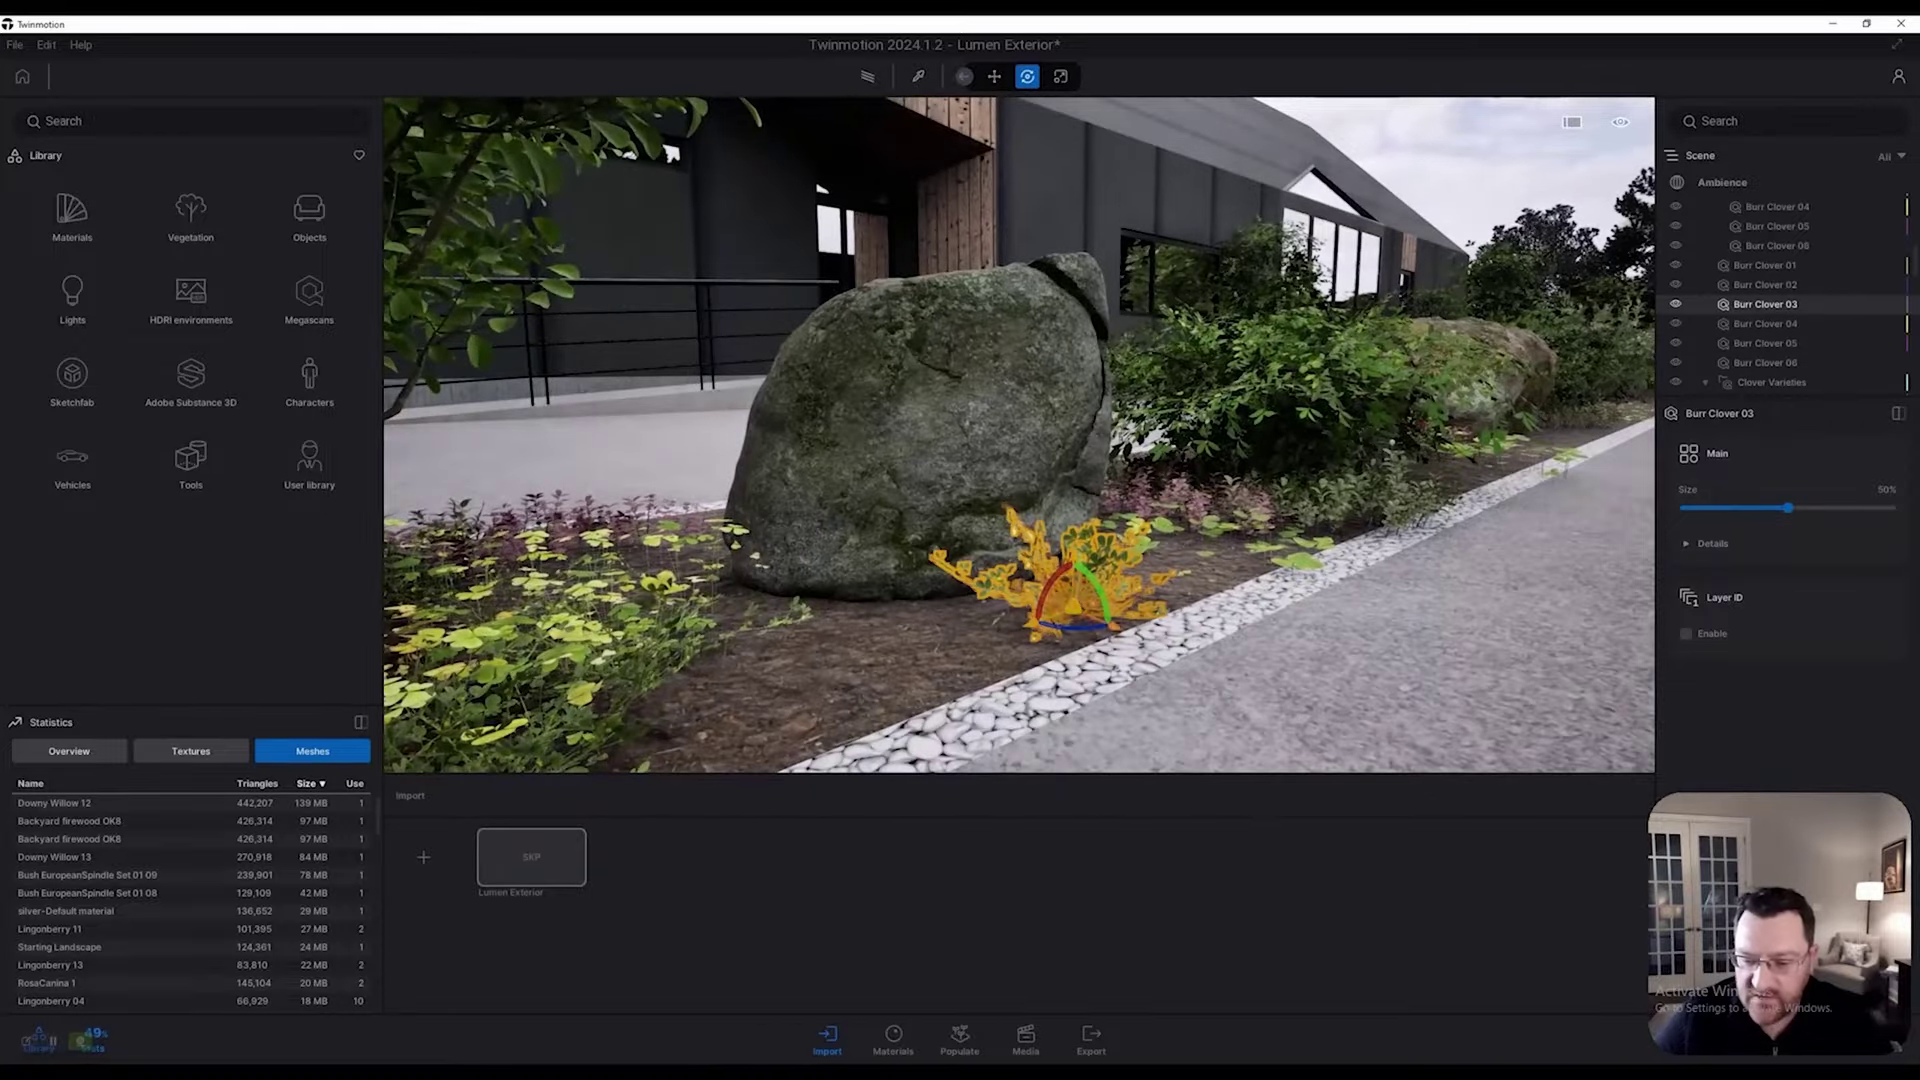
{"action": "left_click_drag", "start_coordinate": [1041, 621], "coordinate": [788, 708], "text": "shift"}
{"action": "key", "text": "Return"}
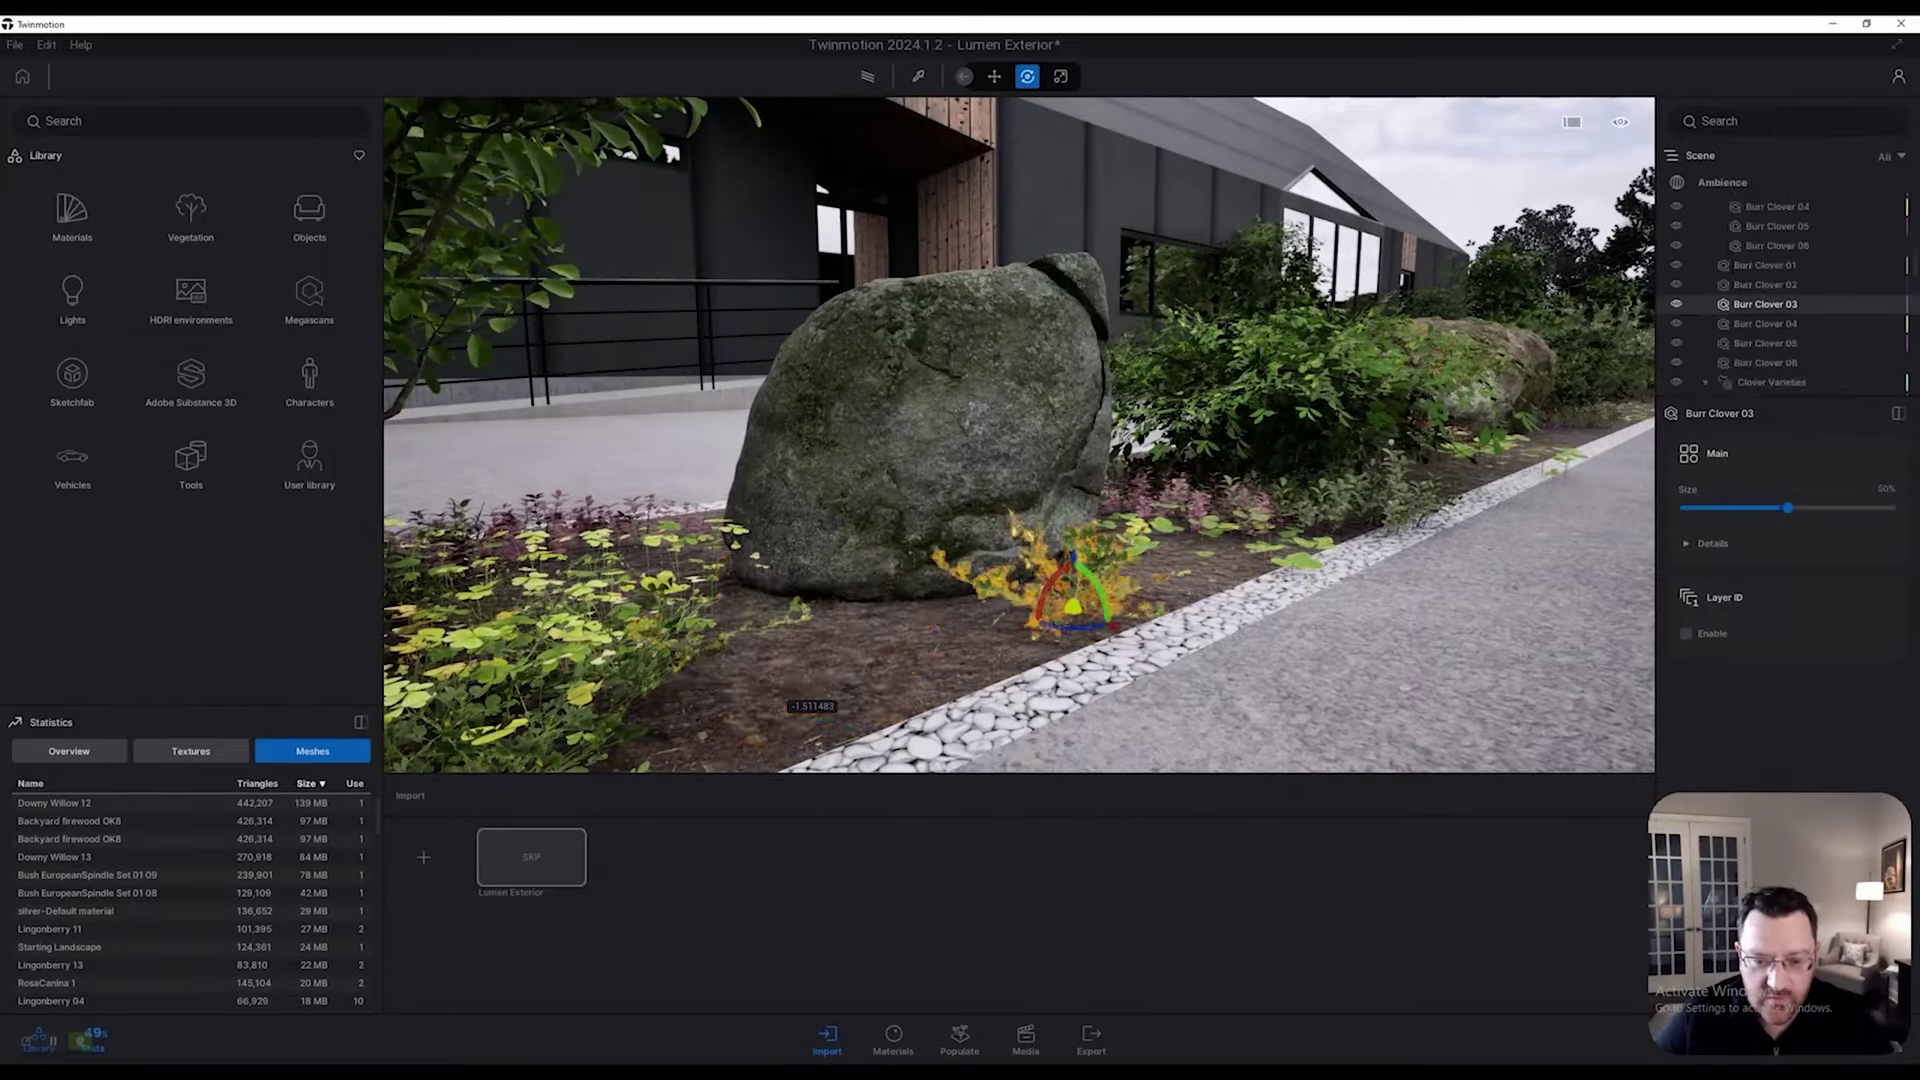
Step: Undo the last plant edit and copy the Lingonberry group in front of the large boulder, beside the pebble edging
{"action": "key", "text": "ctrl+z"}
{"action": "left_click_drag", "start_coordinate": [1206, 487], "coordinate": [982, 528], "text": "shift"}
{"action": "key", "text": "Return"}
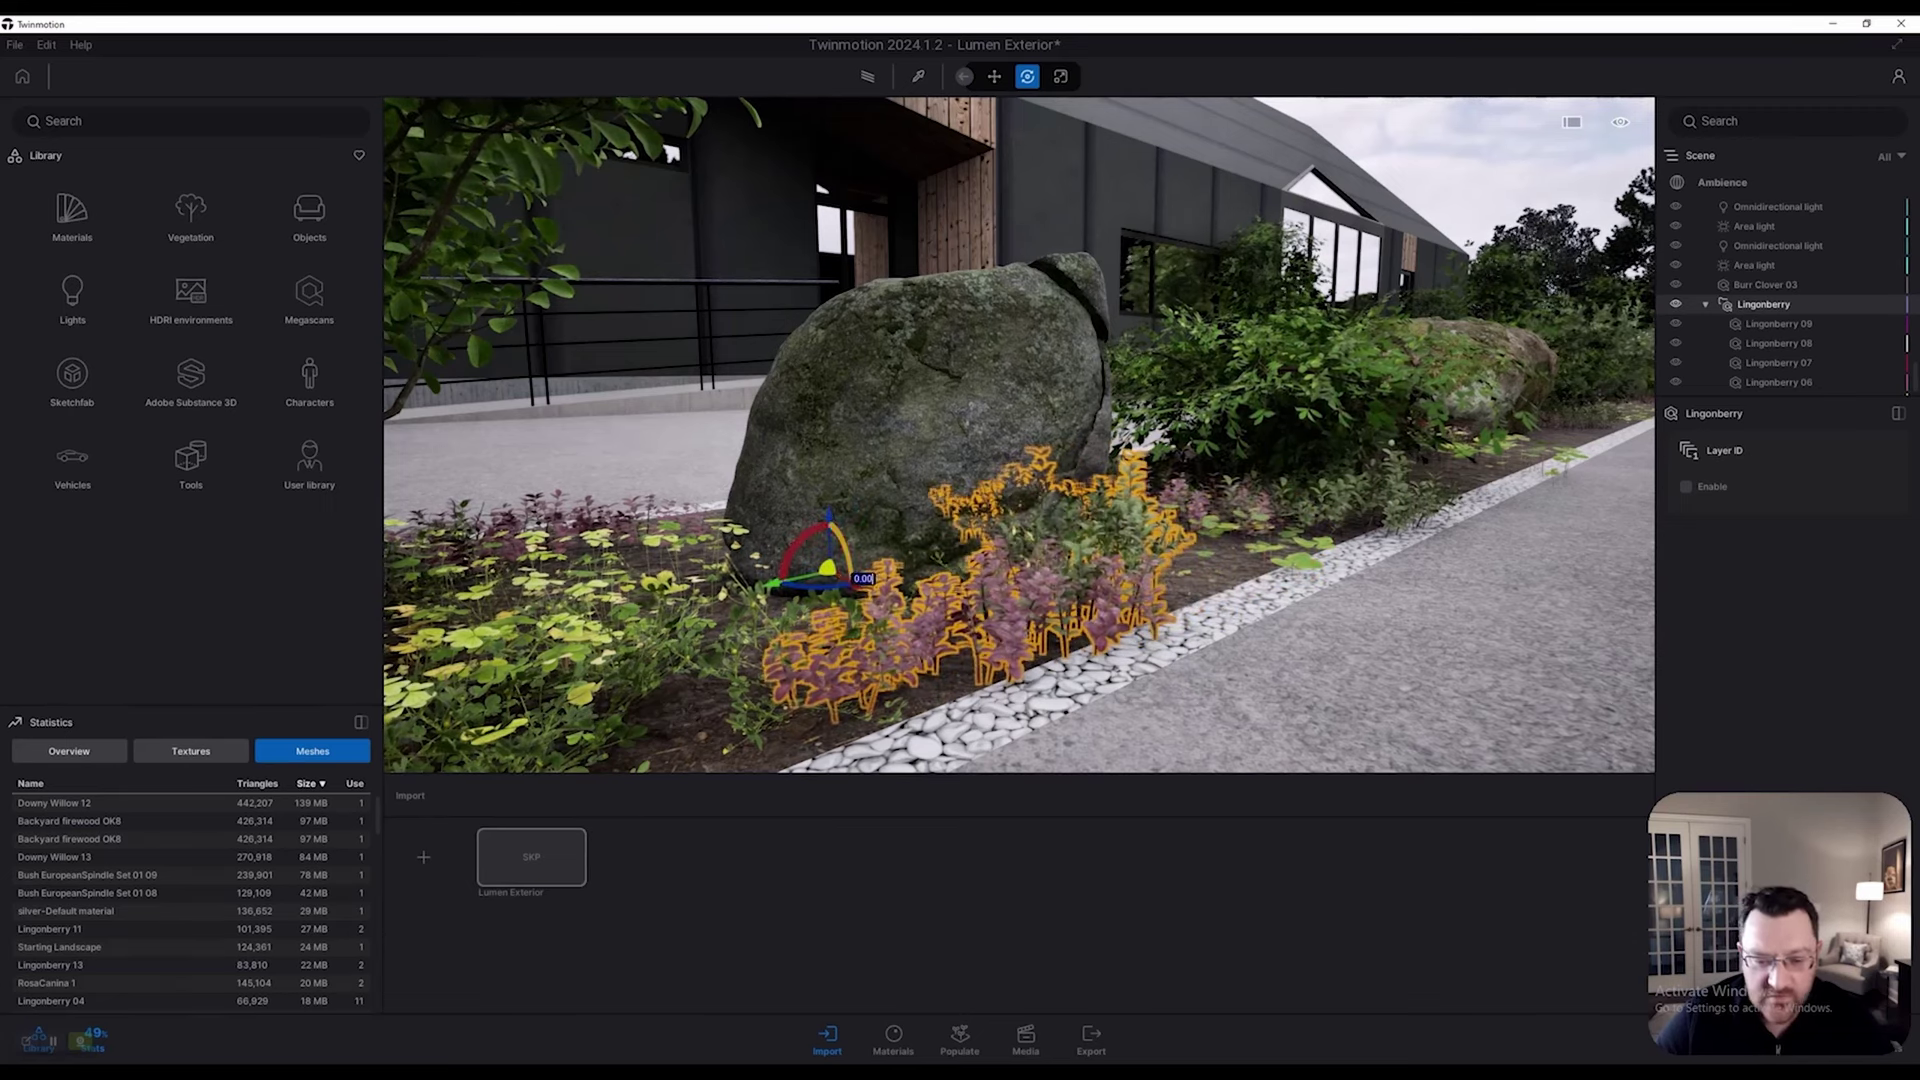
{"action": "left_click_drag", "start_coordinate": [817, 508], "coordinate": [816, 532]}
Step: Inspect the boulders along the planting bed, then tour the facade around to the balcony gable end
{"action": "left_click", "coordinate": [859, 430]}
{"action": "key", "text": "d"}
{"action": "left_click", "coordinate": [1338, 382]}
{"action": "key", "text": "d"}
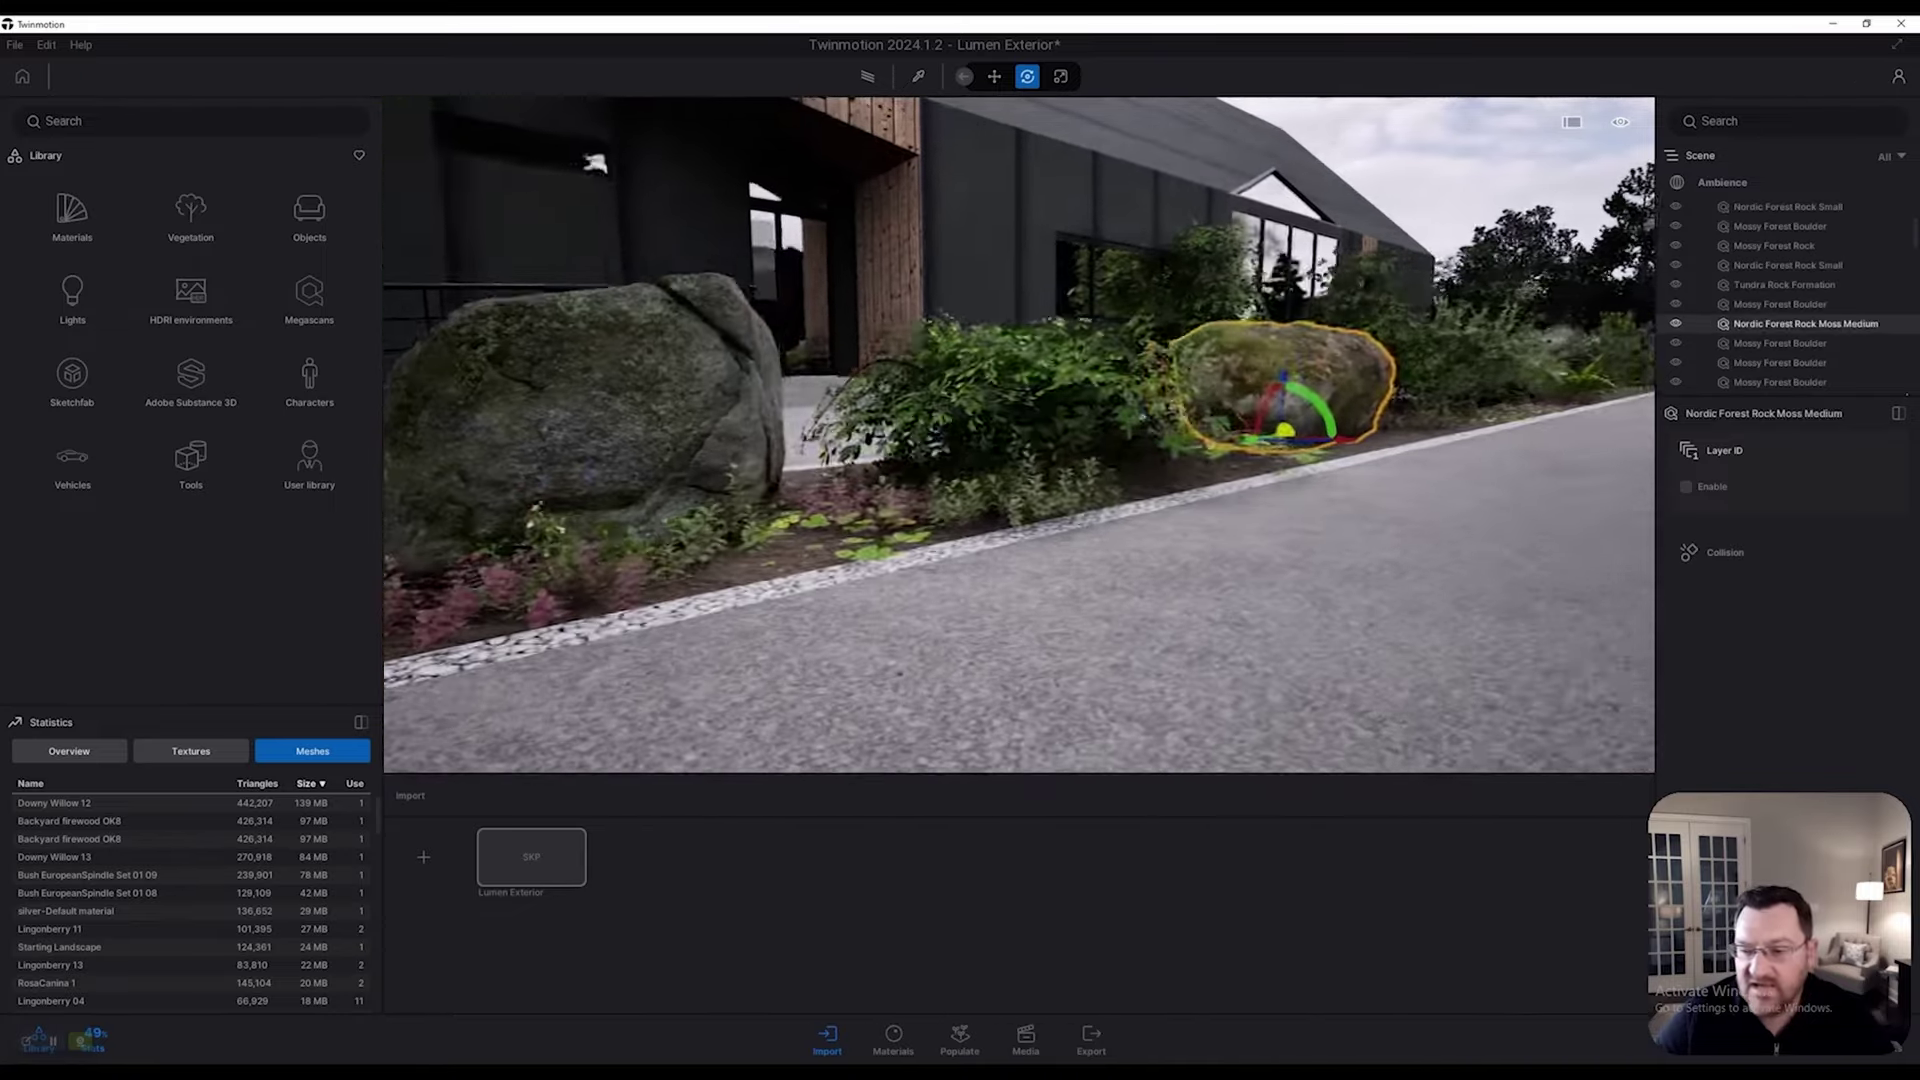
{"action": "key", "text": "e"}
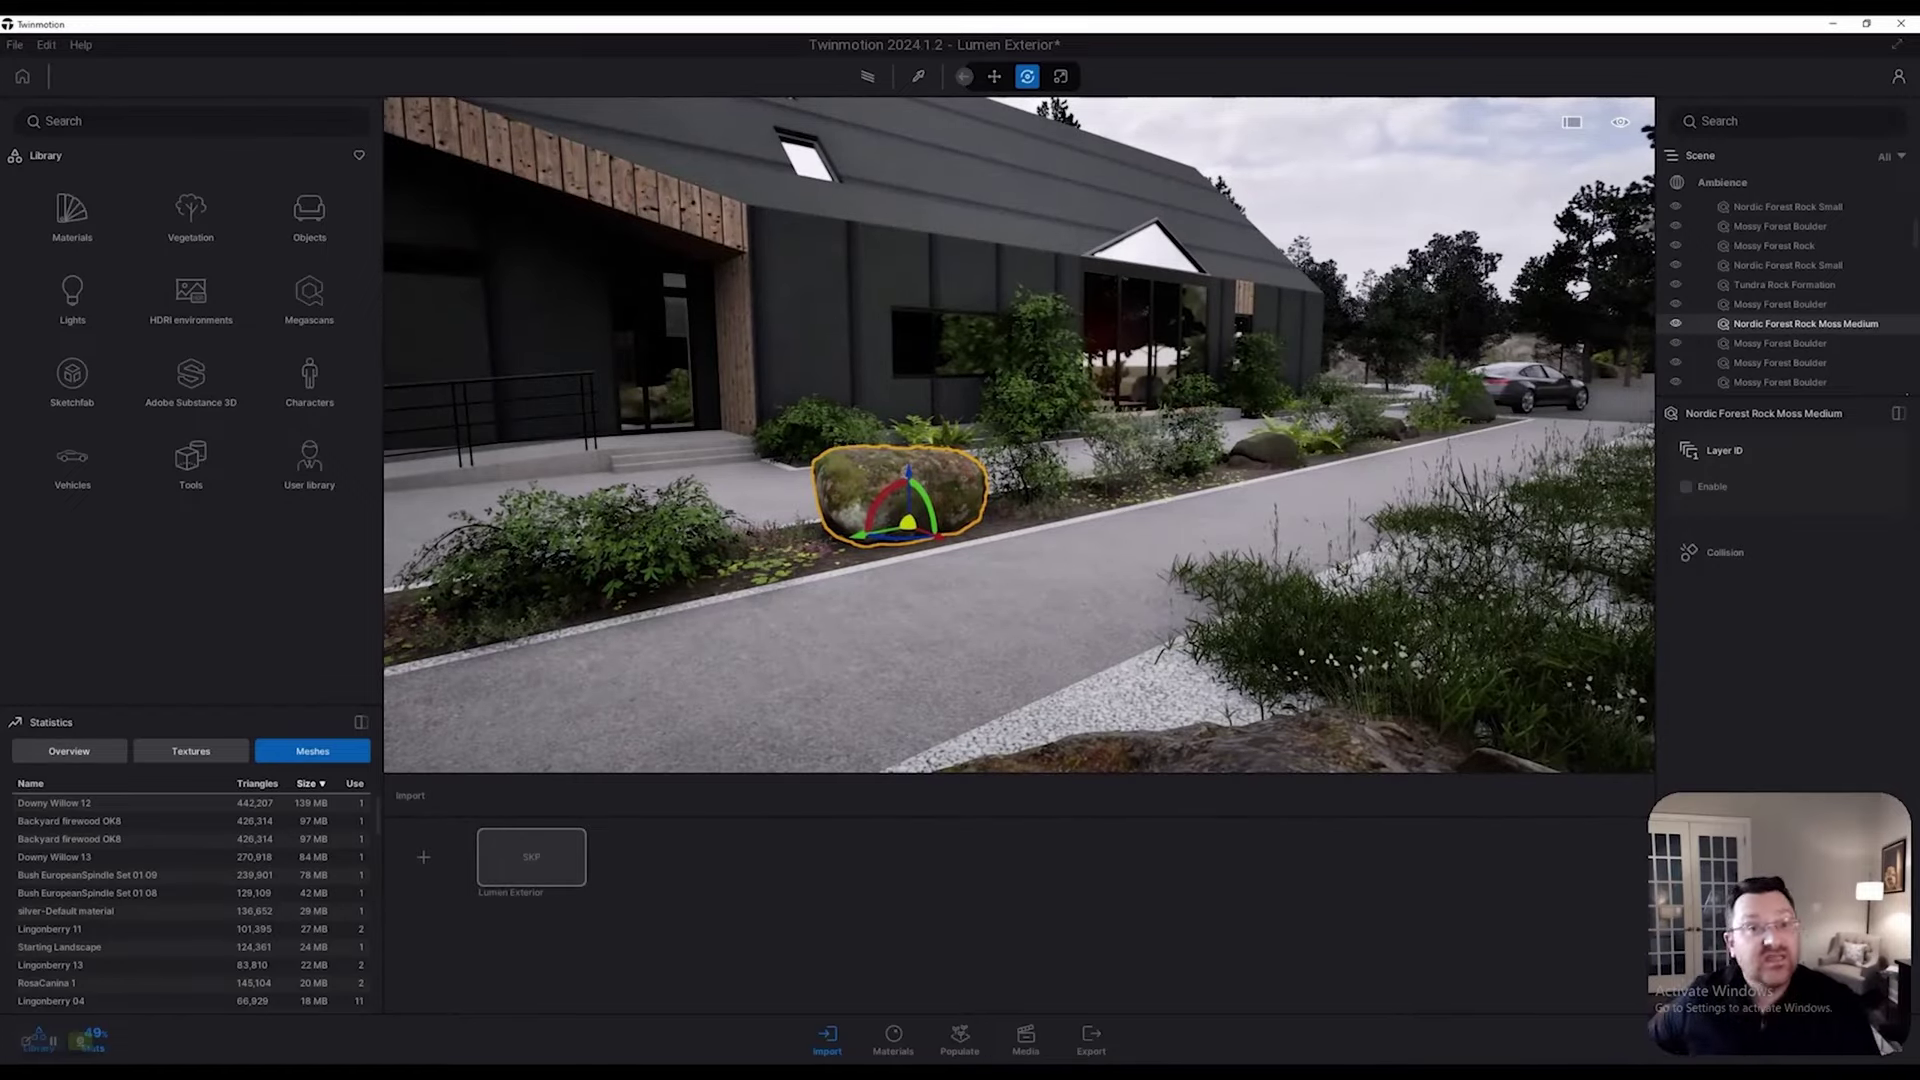
{"action": "key", "text": "s"}
{"action": "right_click_drag", "start_coordinate": [1020, 435], "coordinate": [680, 355]}
{"action": "key", "text": "w"}
{"action": "key", "text": "w"}
{"action": "key", "text": "a"}
{"action": "key", "text": "w"}
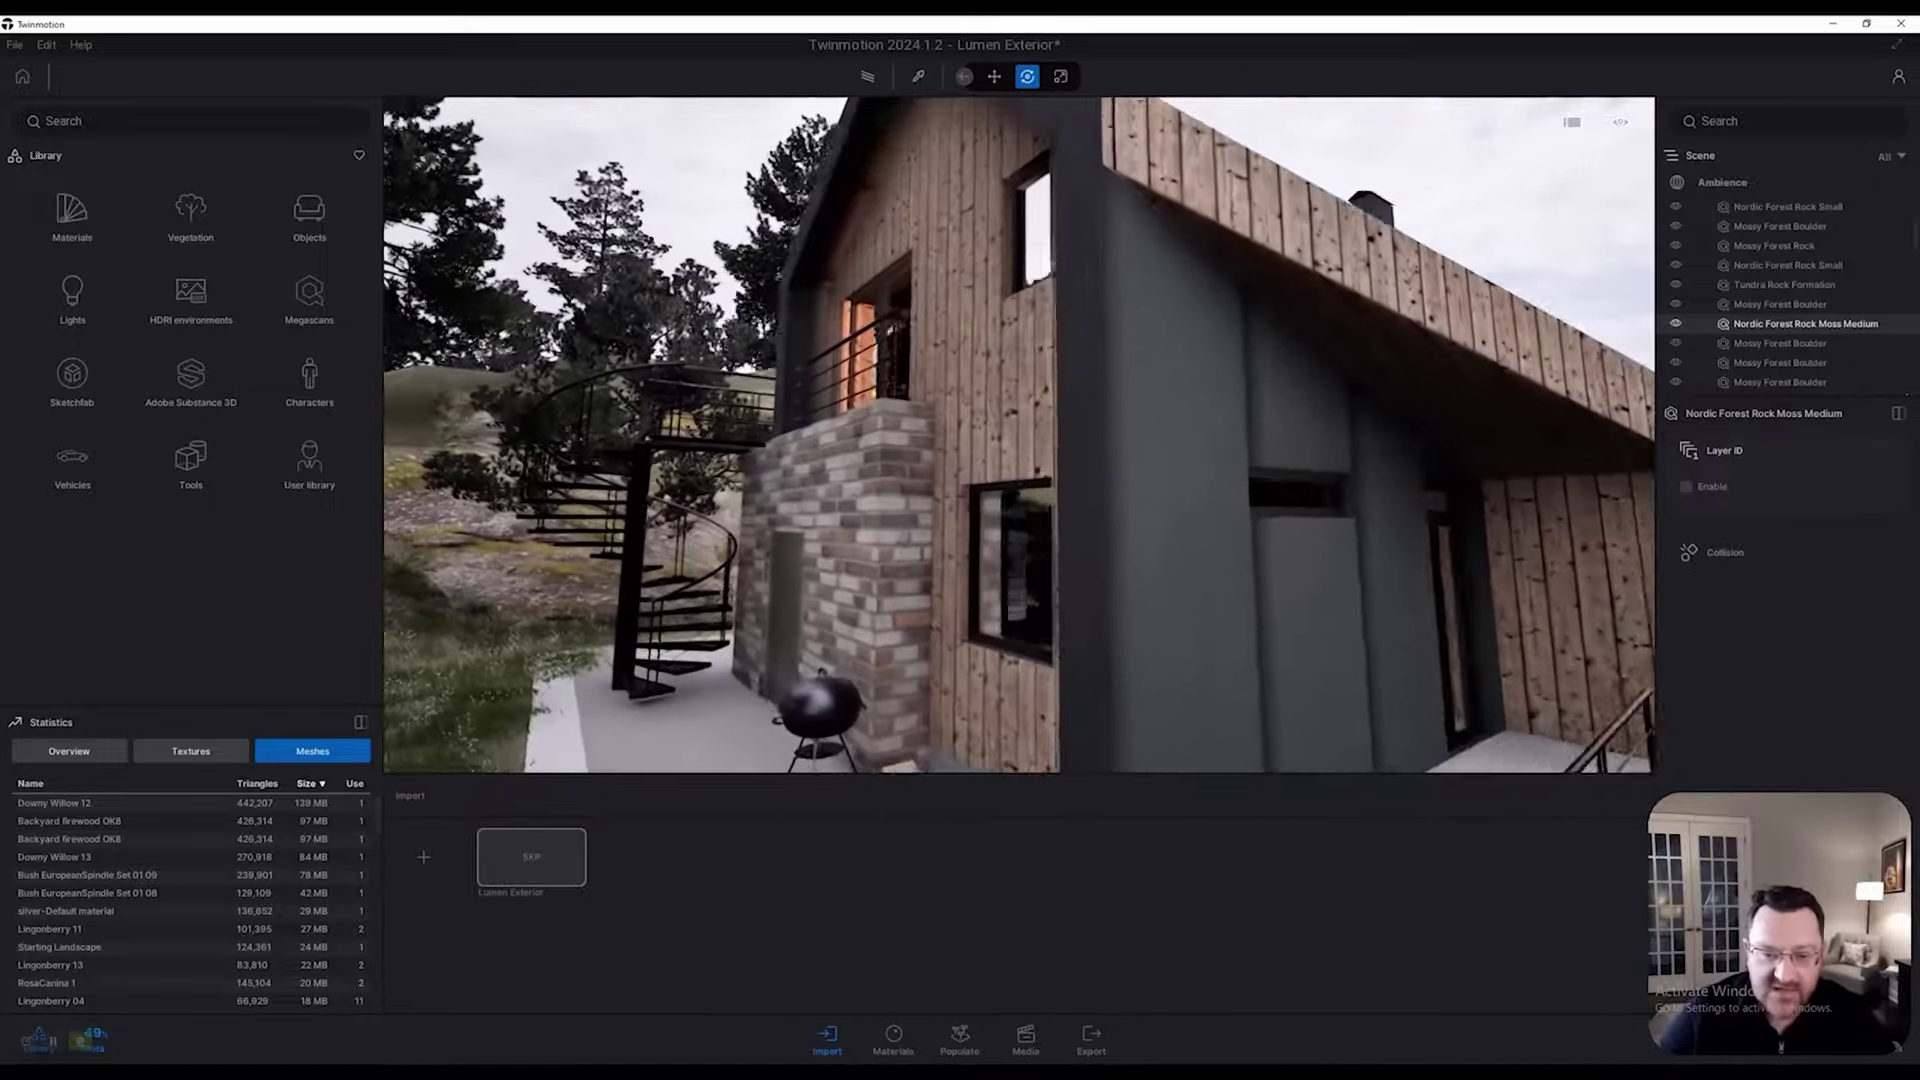
Step: Collapse the Lingonberry group in the scene hierarchy and select the first omnidirectional light near the balcony
{"action": "scroll", "coordinate": [1800, 350], "scroll_direction": "down", "scroll_amount": 3}
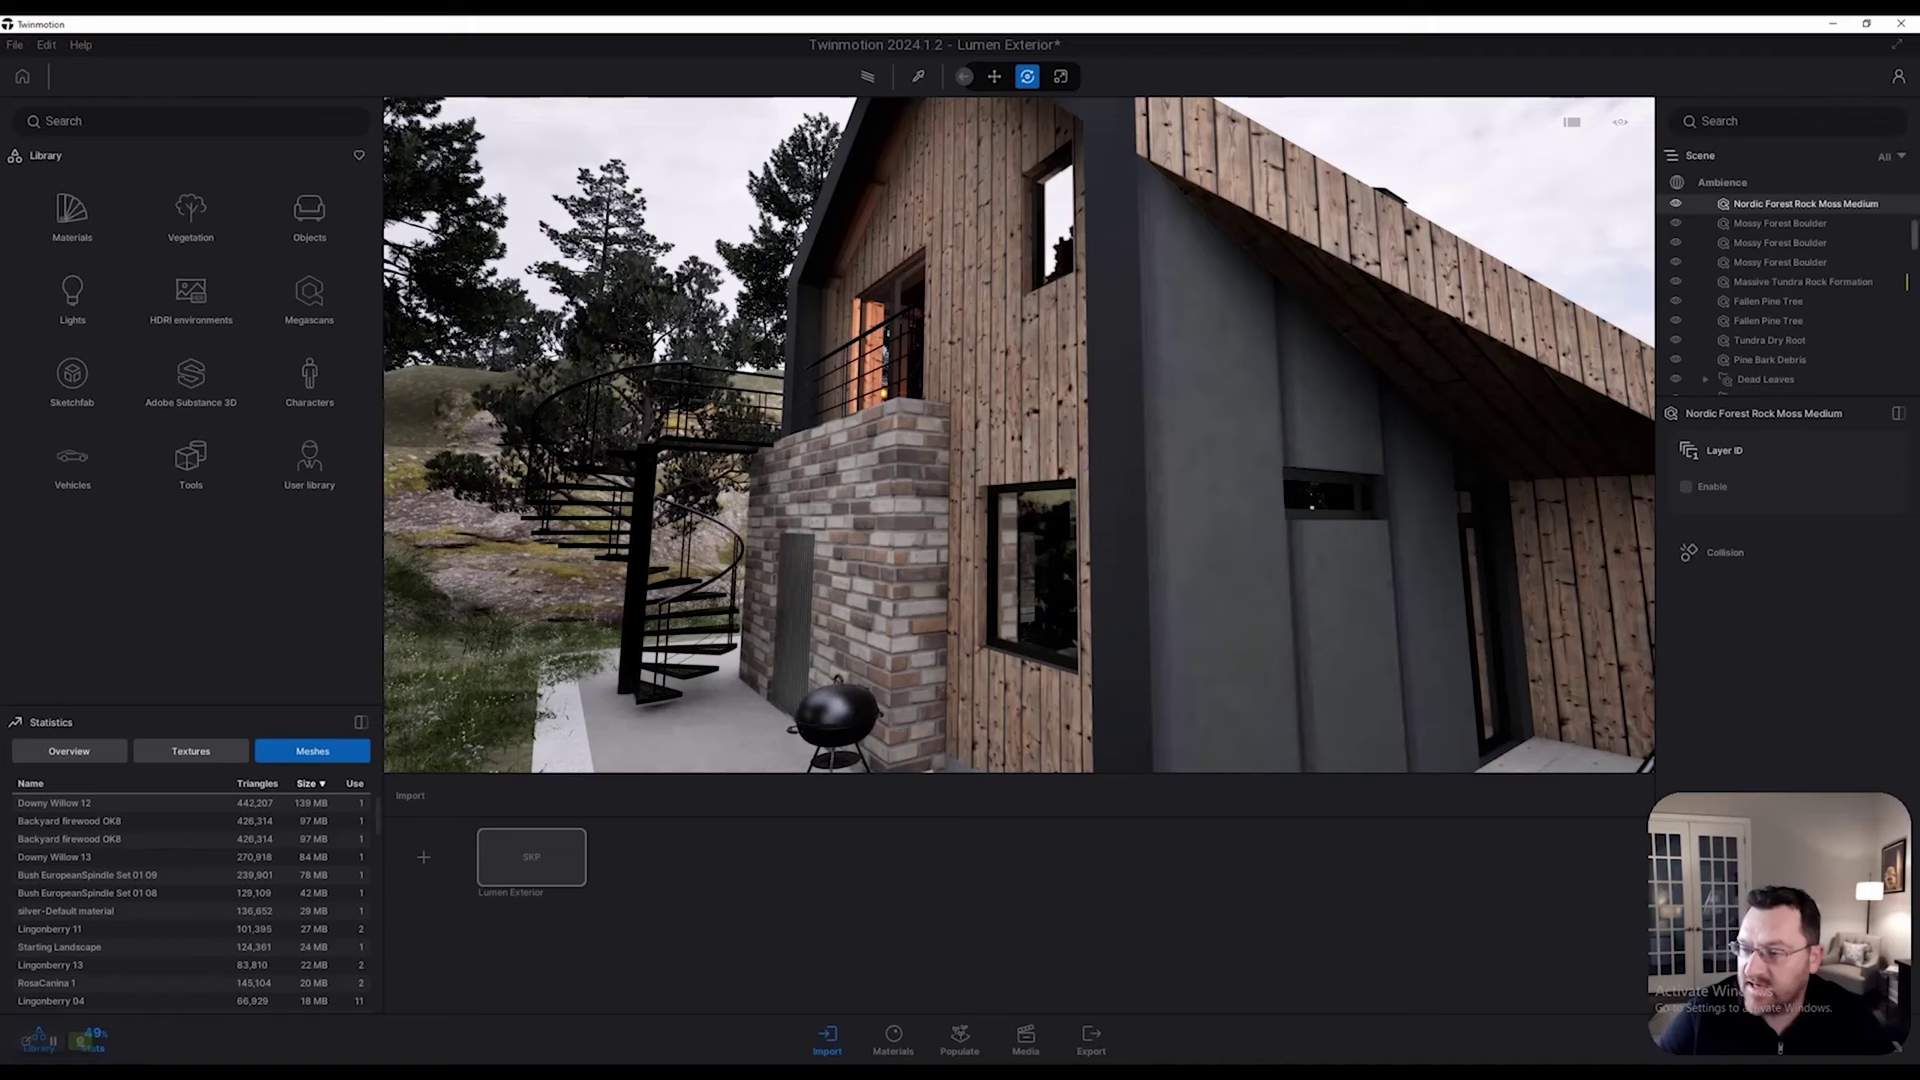
{"action": "scroll", "coordinate": [1790, 295], "scroll_direction": "down", "scroll_amount": 5}
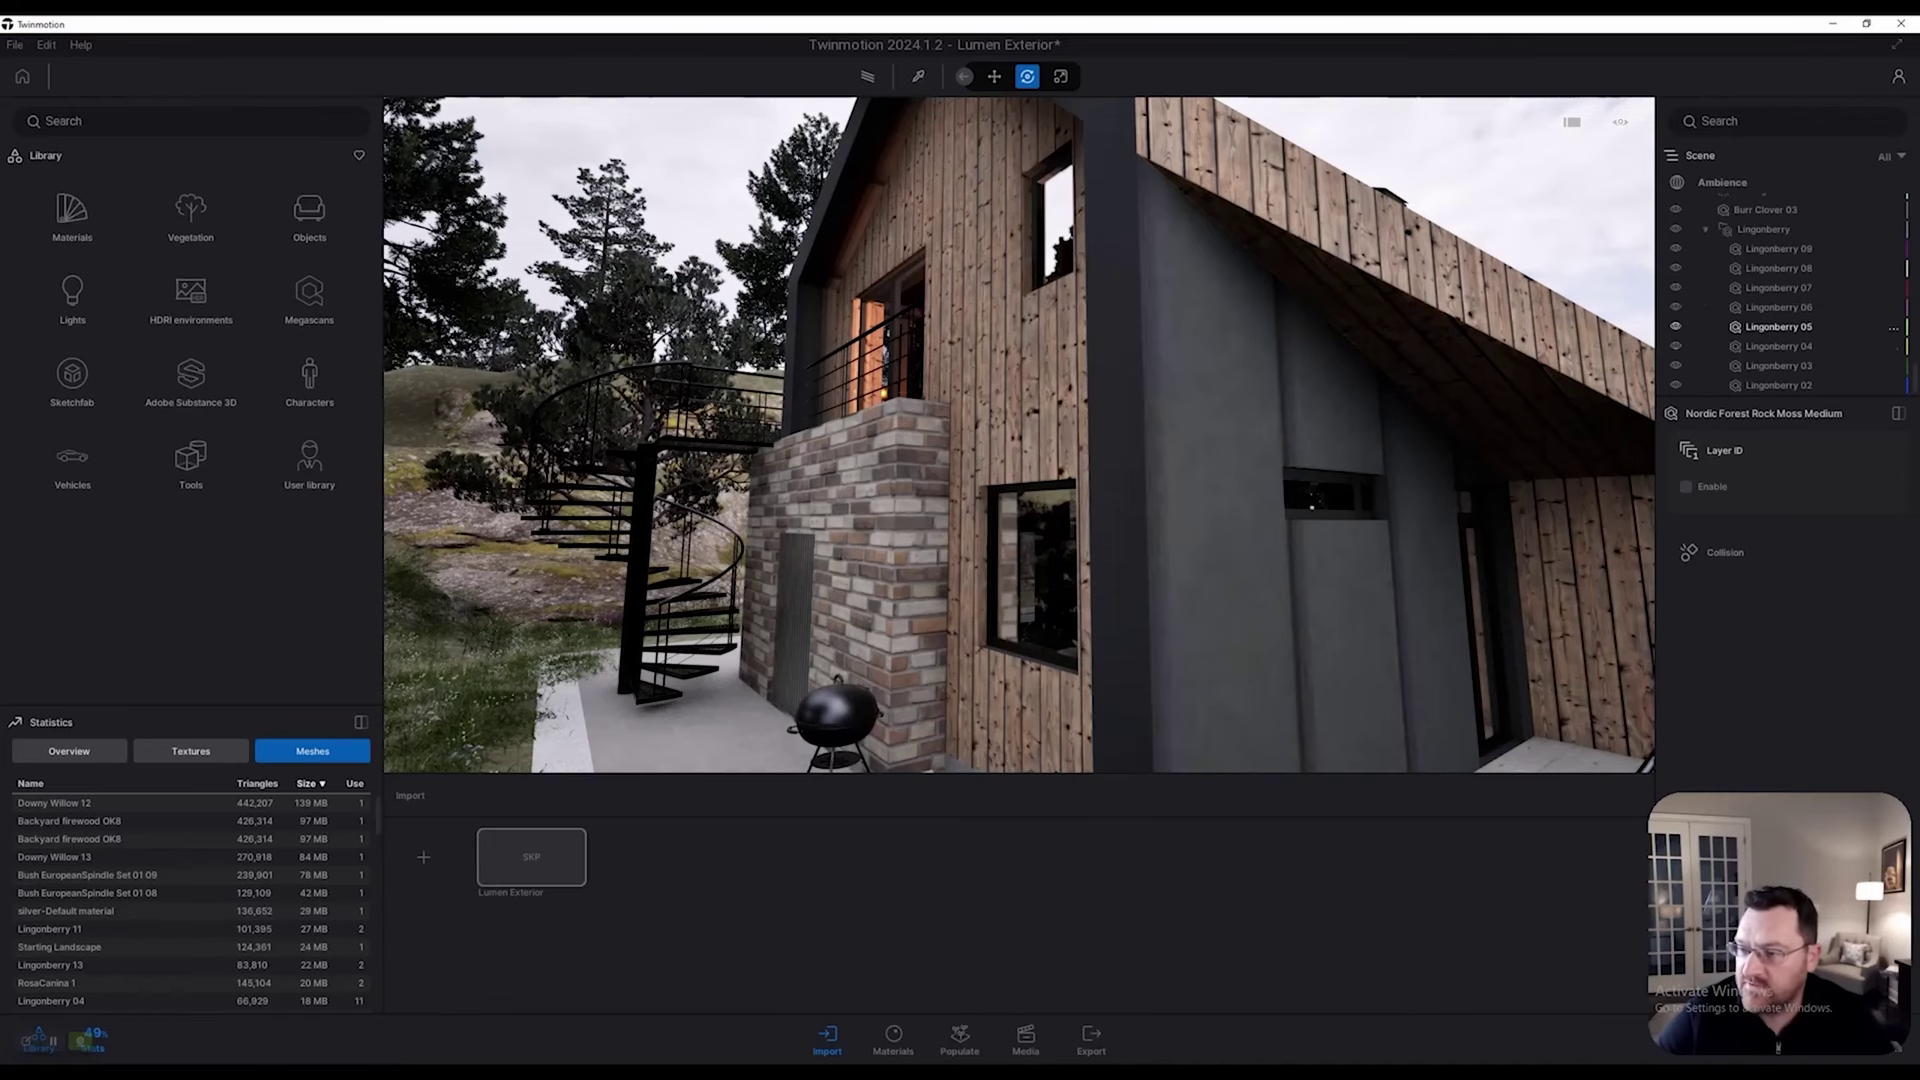
{"action": "left_click", "coordinate": [1706, 229]}
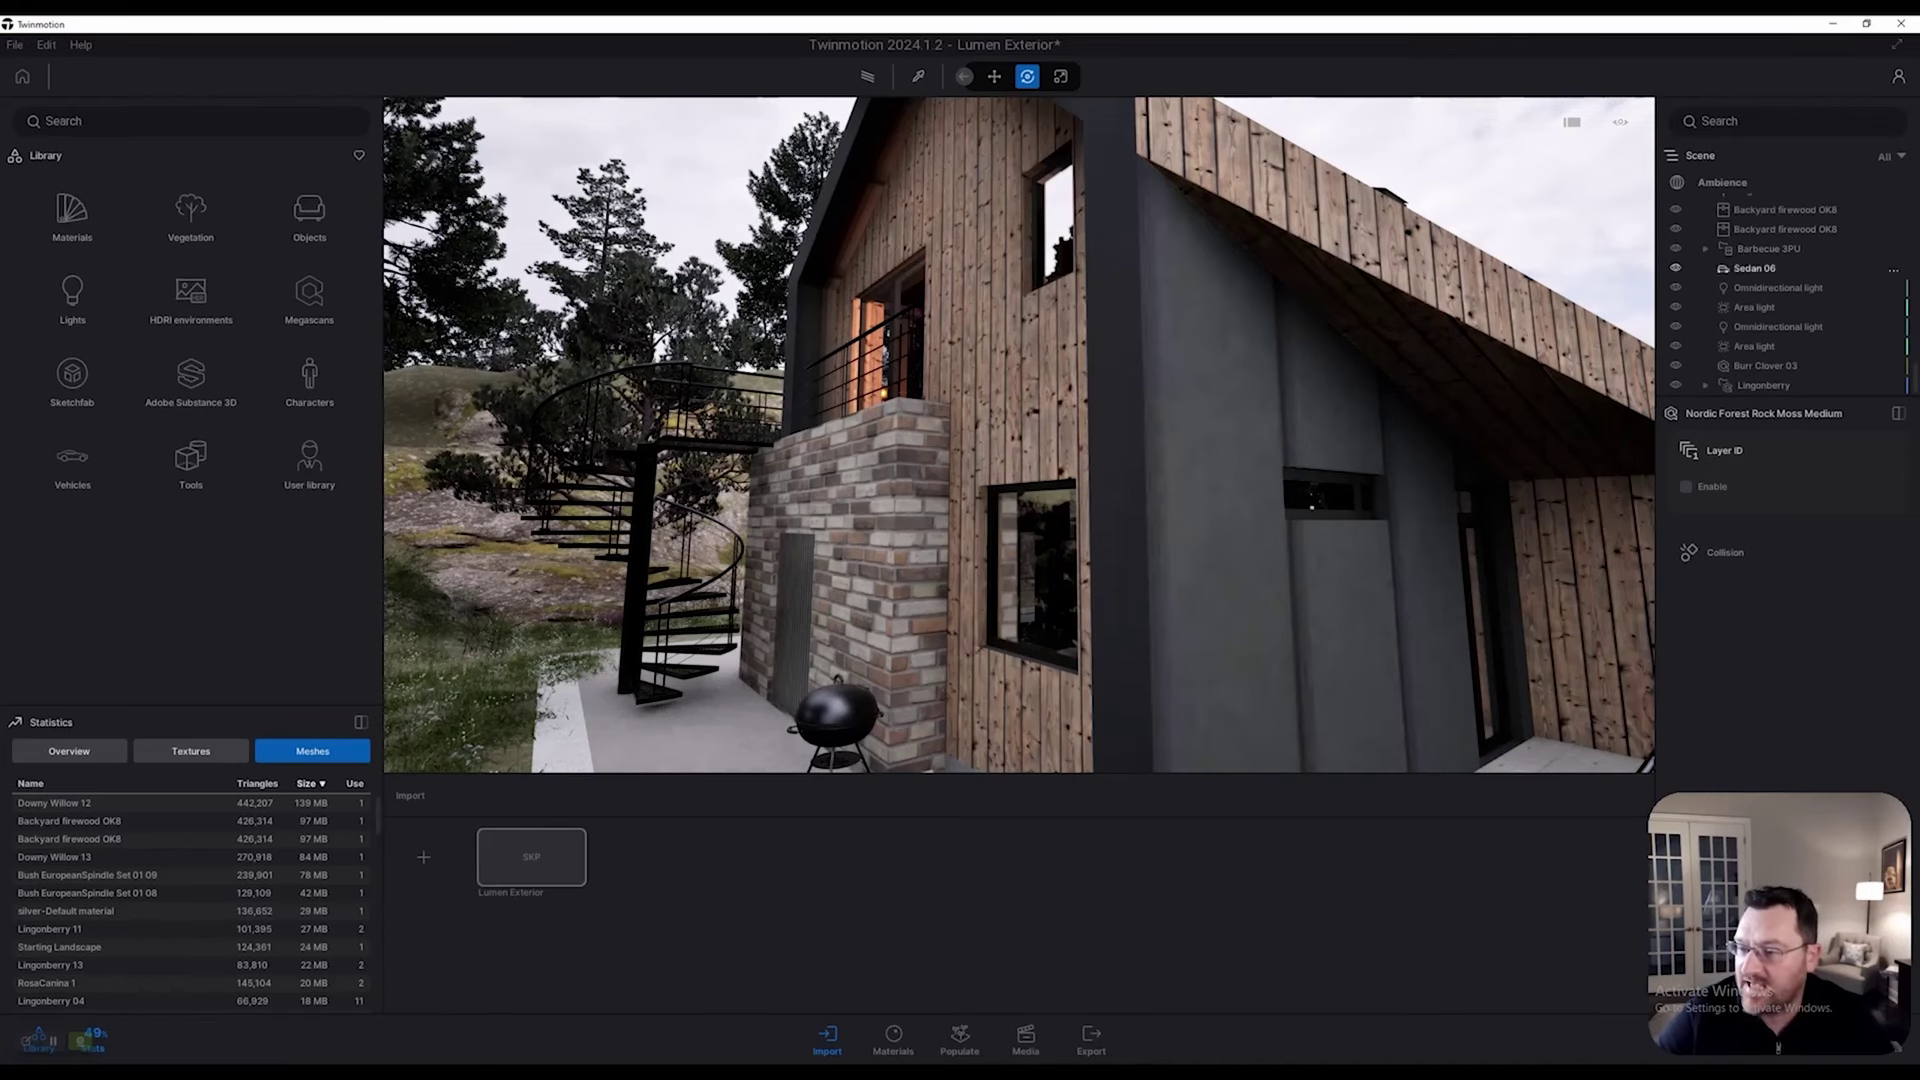
{"action": "left_click", "coordinate": [1777, 287]}
{"action": "key", "text": "w"}
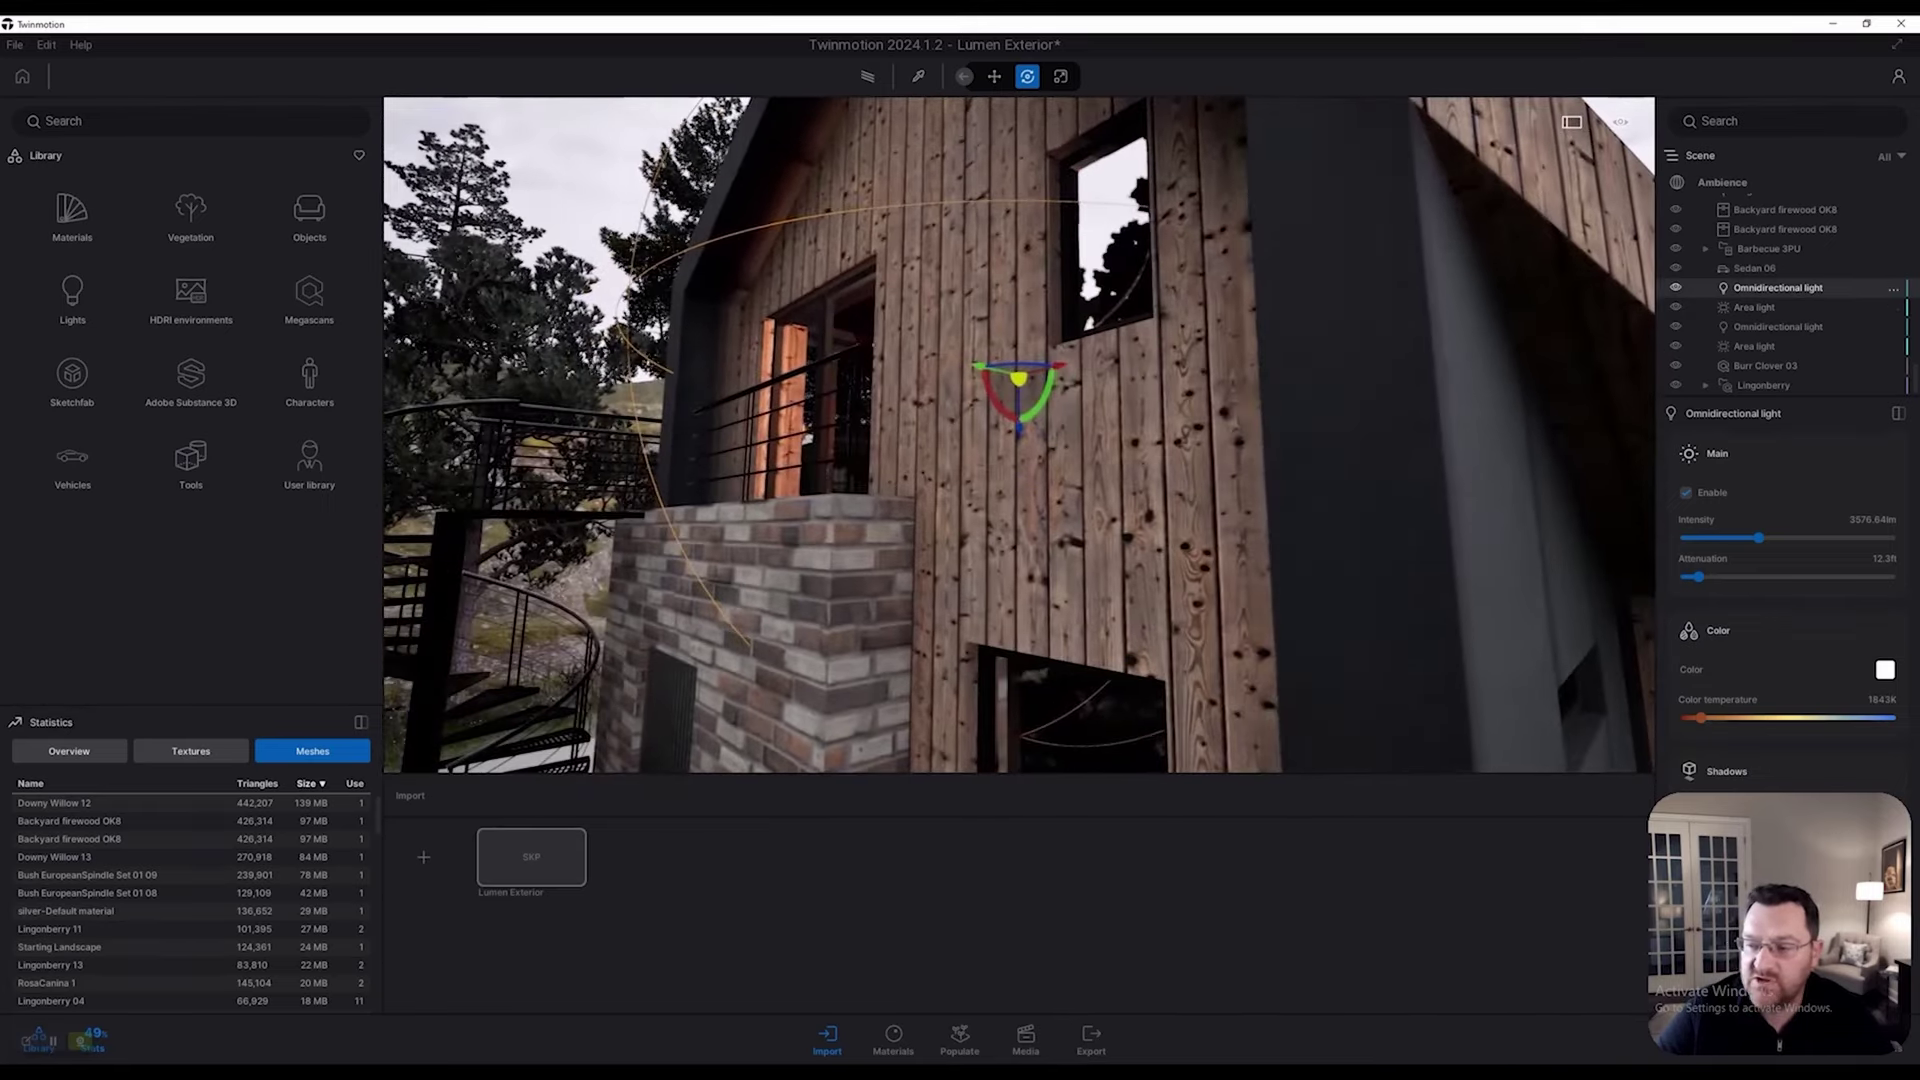
Step: Select the first area light and toggle its visibility repeatedly to compare its effect on the house
{"action": "left_click", "coordinate": [1755, 307]}
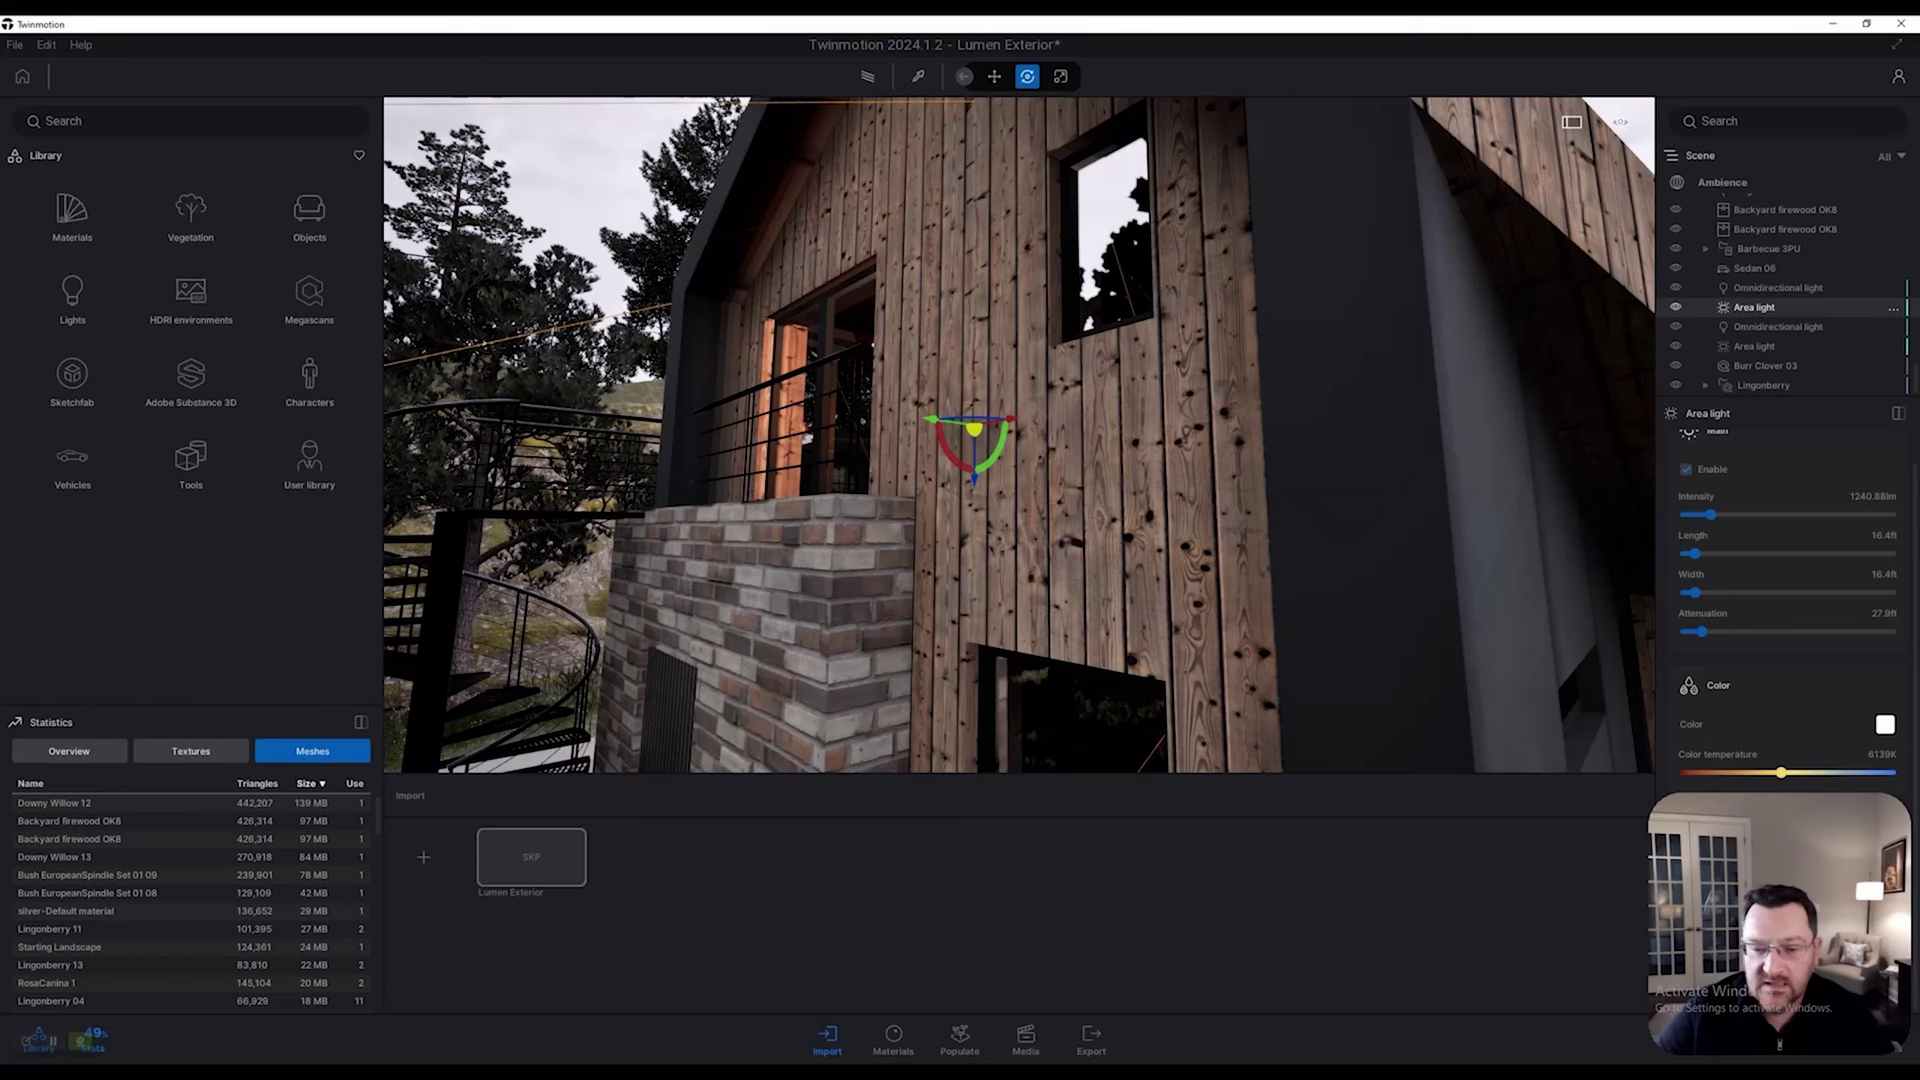
{"action": "left_click", "coordinate": [1676, 307]}
{"action": "left_click", "coordinate": [1676, 307]}
{"action": "left_click", "coordinate": [1676, 307]}
{"action": "left_click", "coordinate": [1676, 307]}
{"action": "left_click", "coordinate": [1676, 307]}
{"action": "left_click", "coordinate": [1676, 307]}
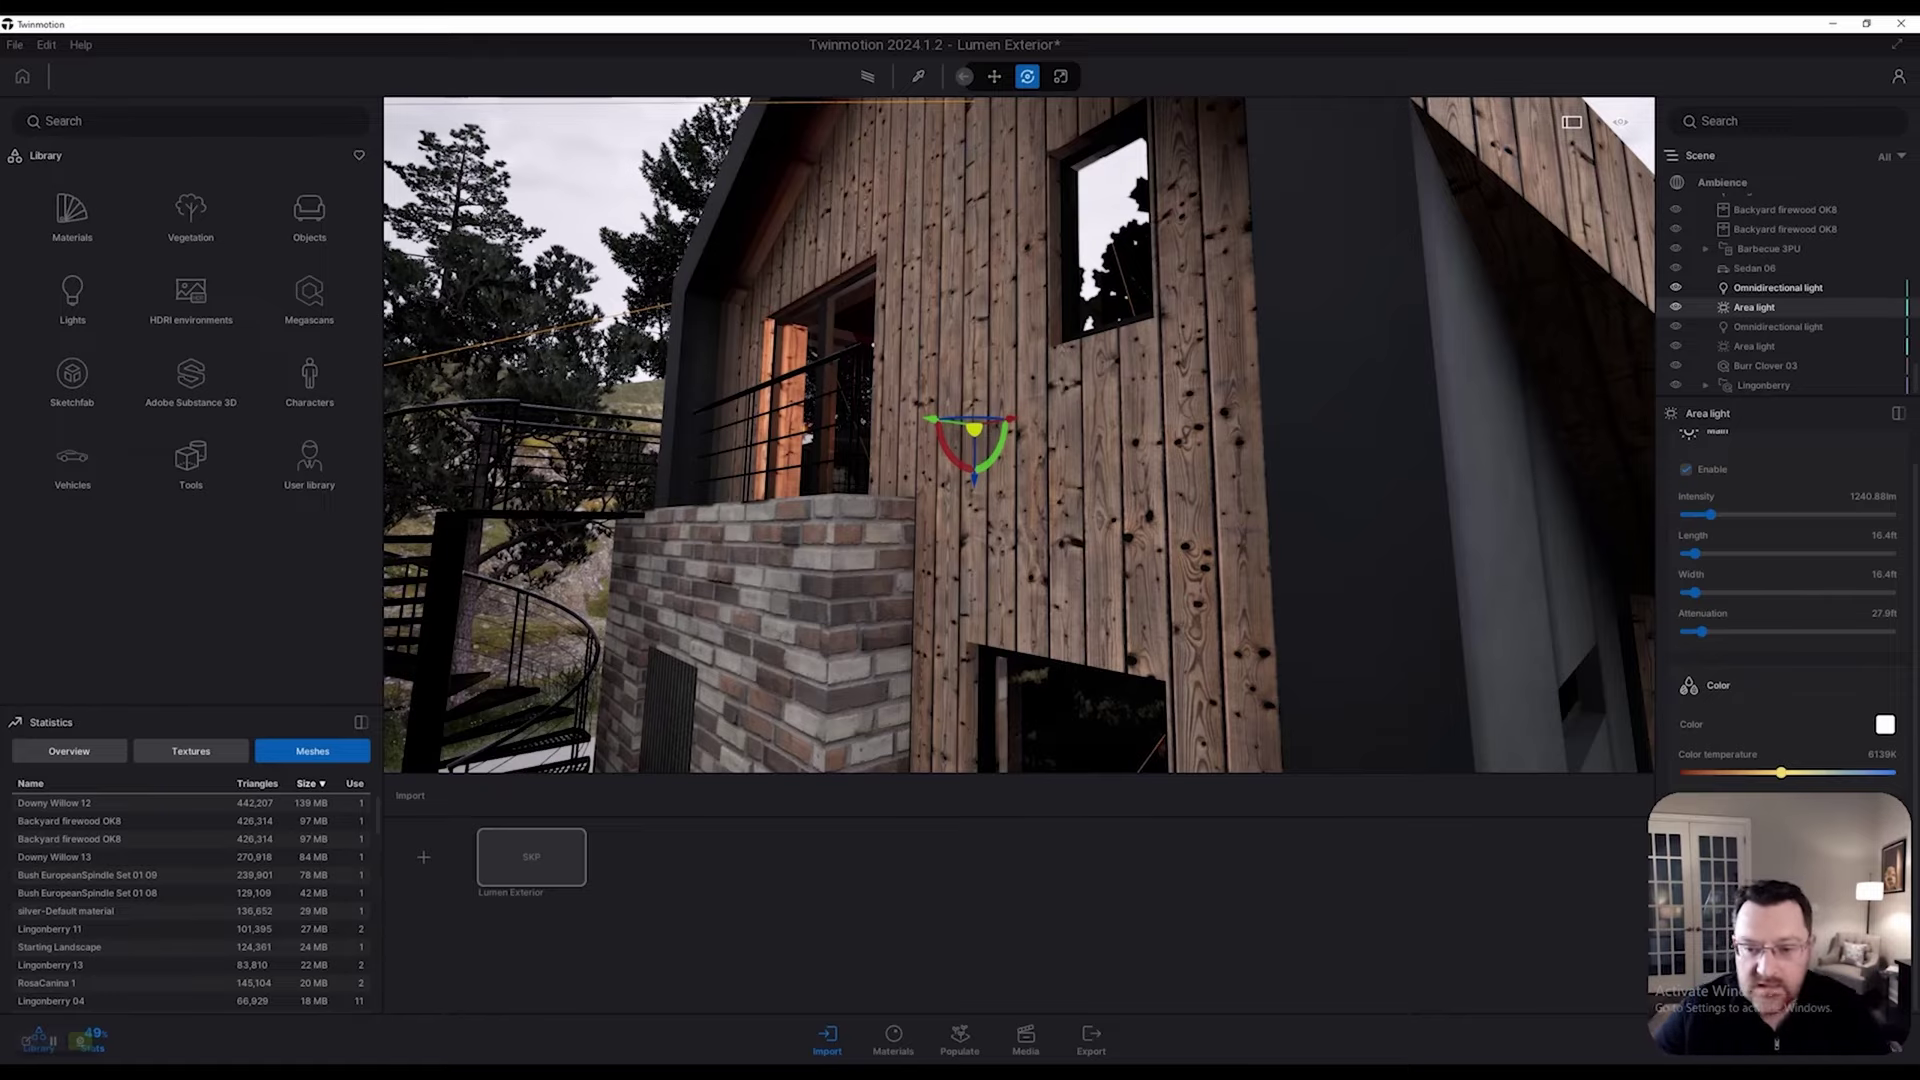
Step: Examine the lit balcony doorway up close and reselect the first omnidirectional light to check its properties
{"action": "key", "text": "w"}
{"action": "key", "text": "e"}
{"action": "key", "text": "a"}
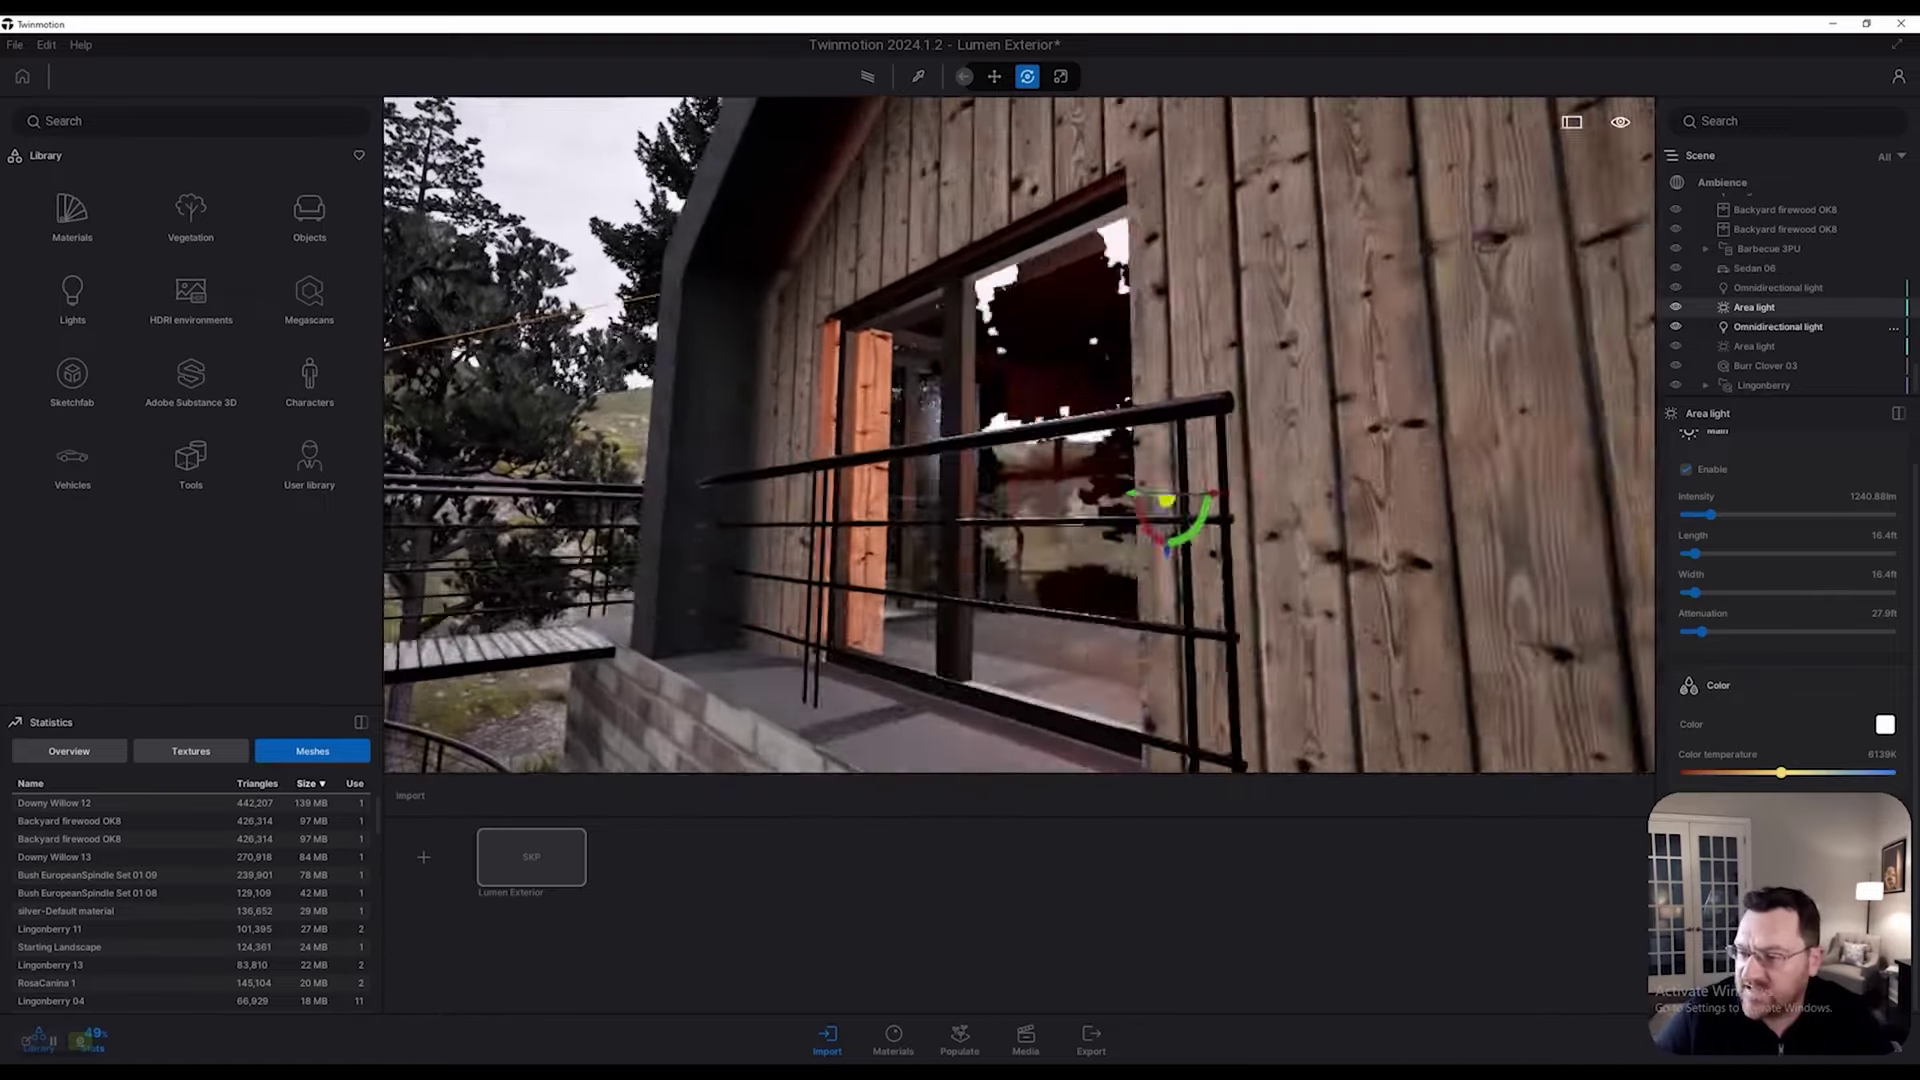
{"action": "left_click", "coordinate": [1778, 327], "text": "ctrl"}
{"action": "left_click", "coordinate": [1755, 307]}
{"action": "key", "text": "w"}
{"action": "key", "text": "a"}
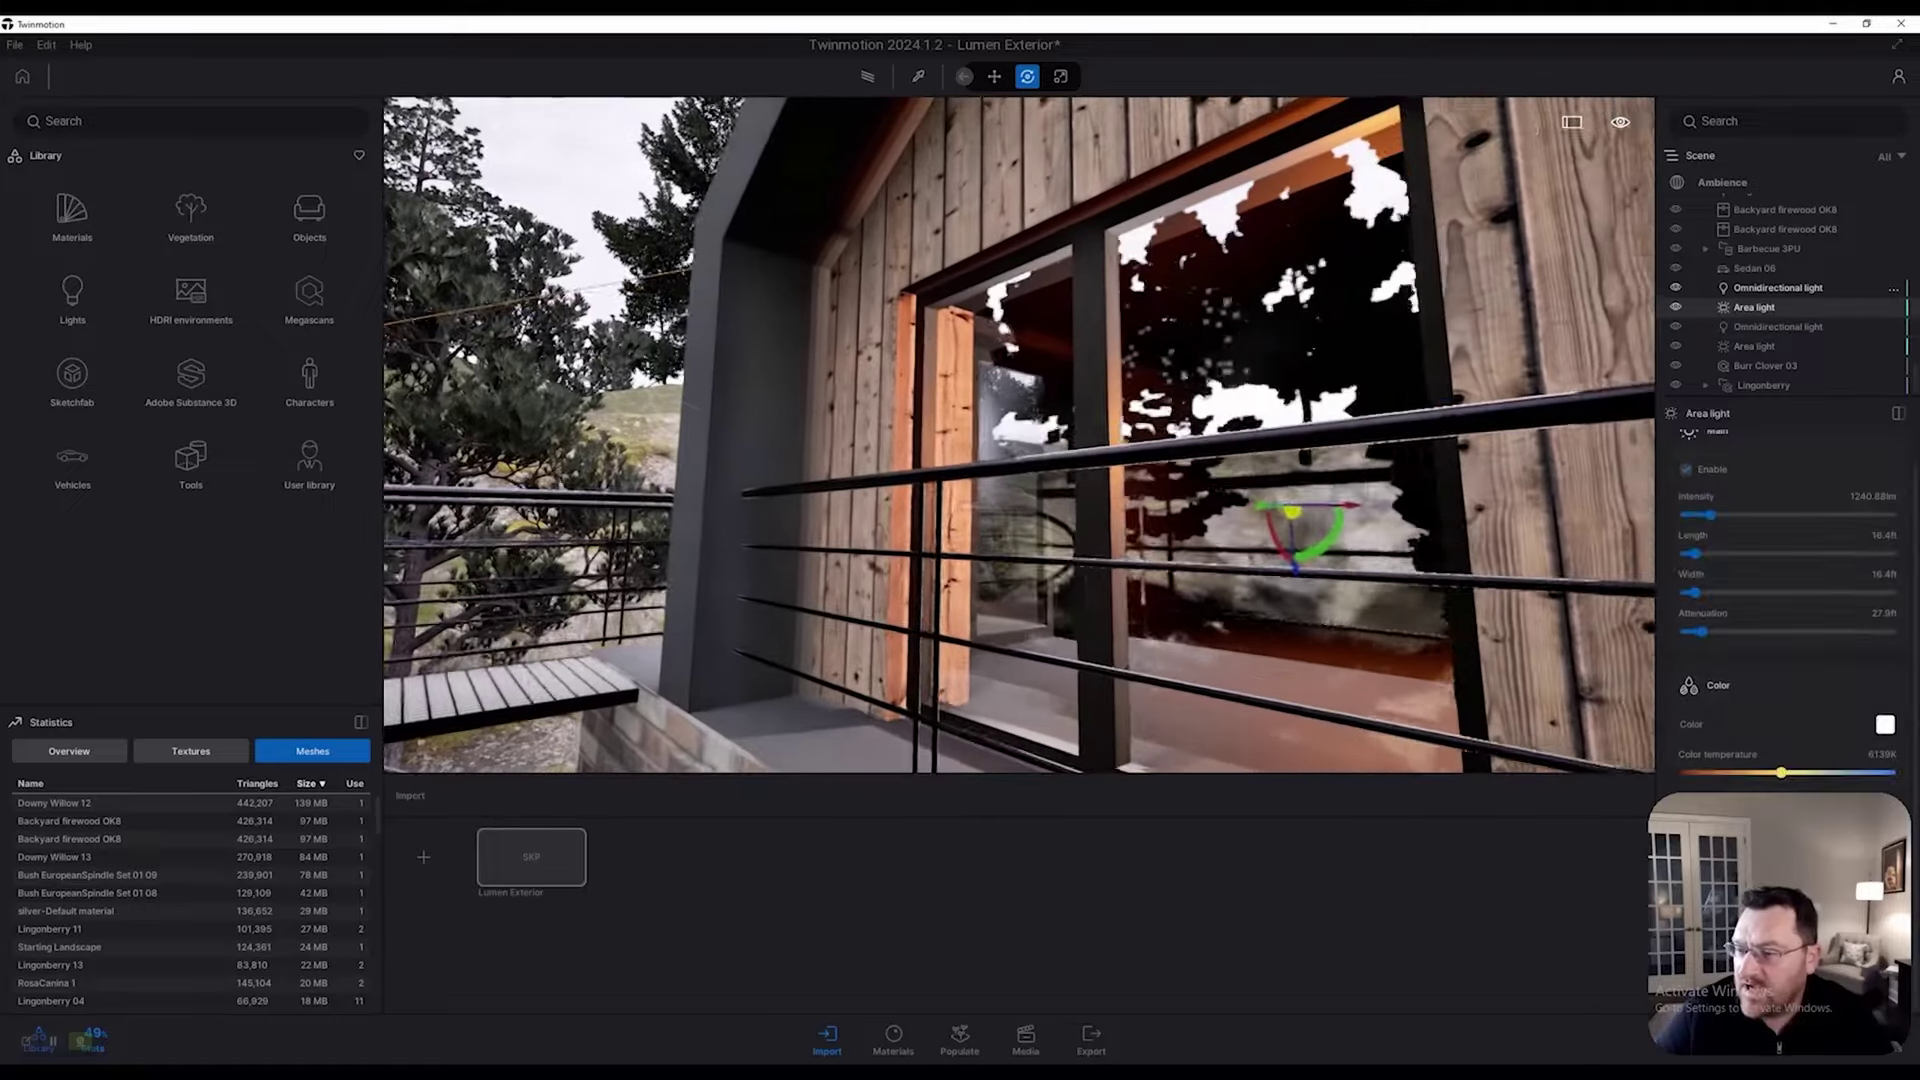
{"action": "left_click", "coordinate": [1778, 288]}
{"action": "key", "text": "w"}
{"action": "key", "text": "e"}
{"action": "key", "text": "d"}
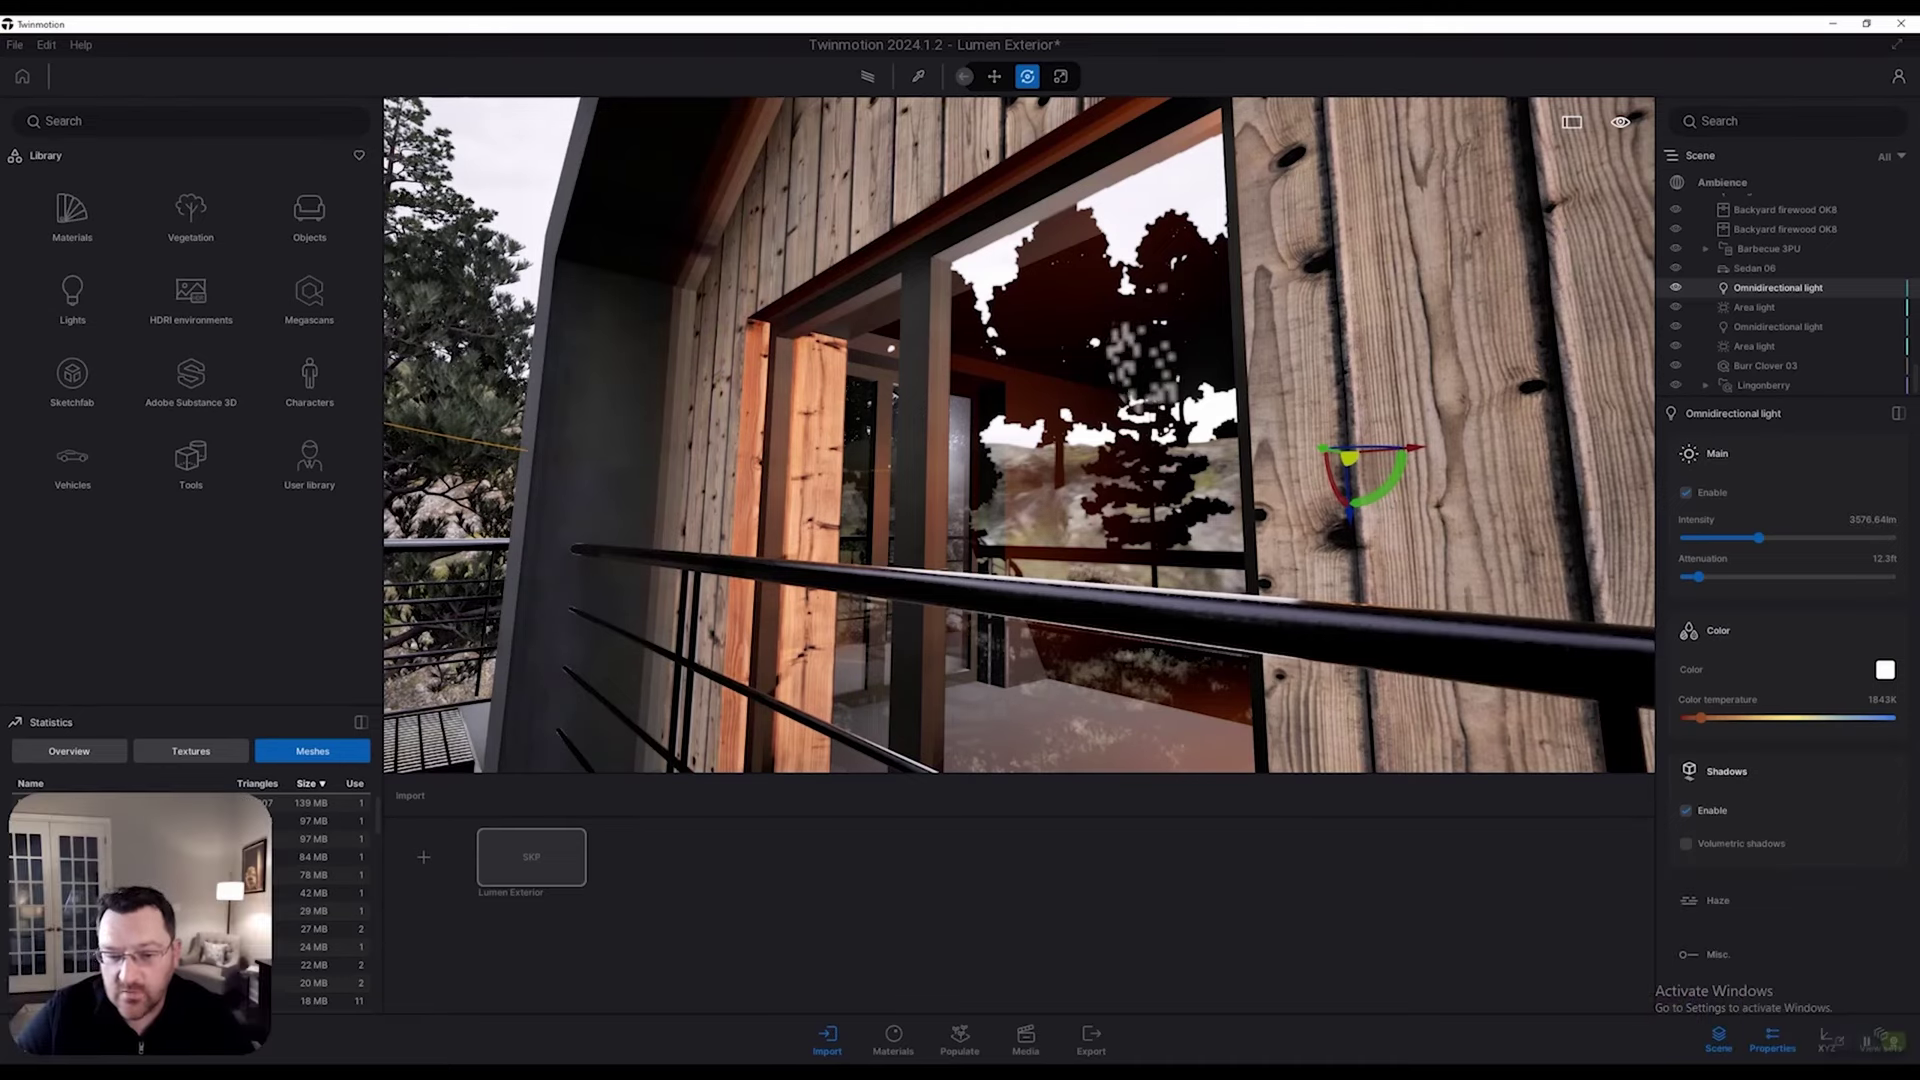
Step: Reduce the first omnidirectional light's attenuation to 9.9 ft
{"action": "key", "text": "s"}
{"action": "key", "text": "s"}
{"action": "key", "text": "s"}
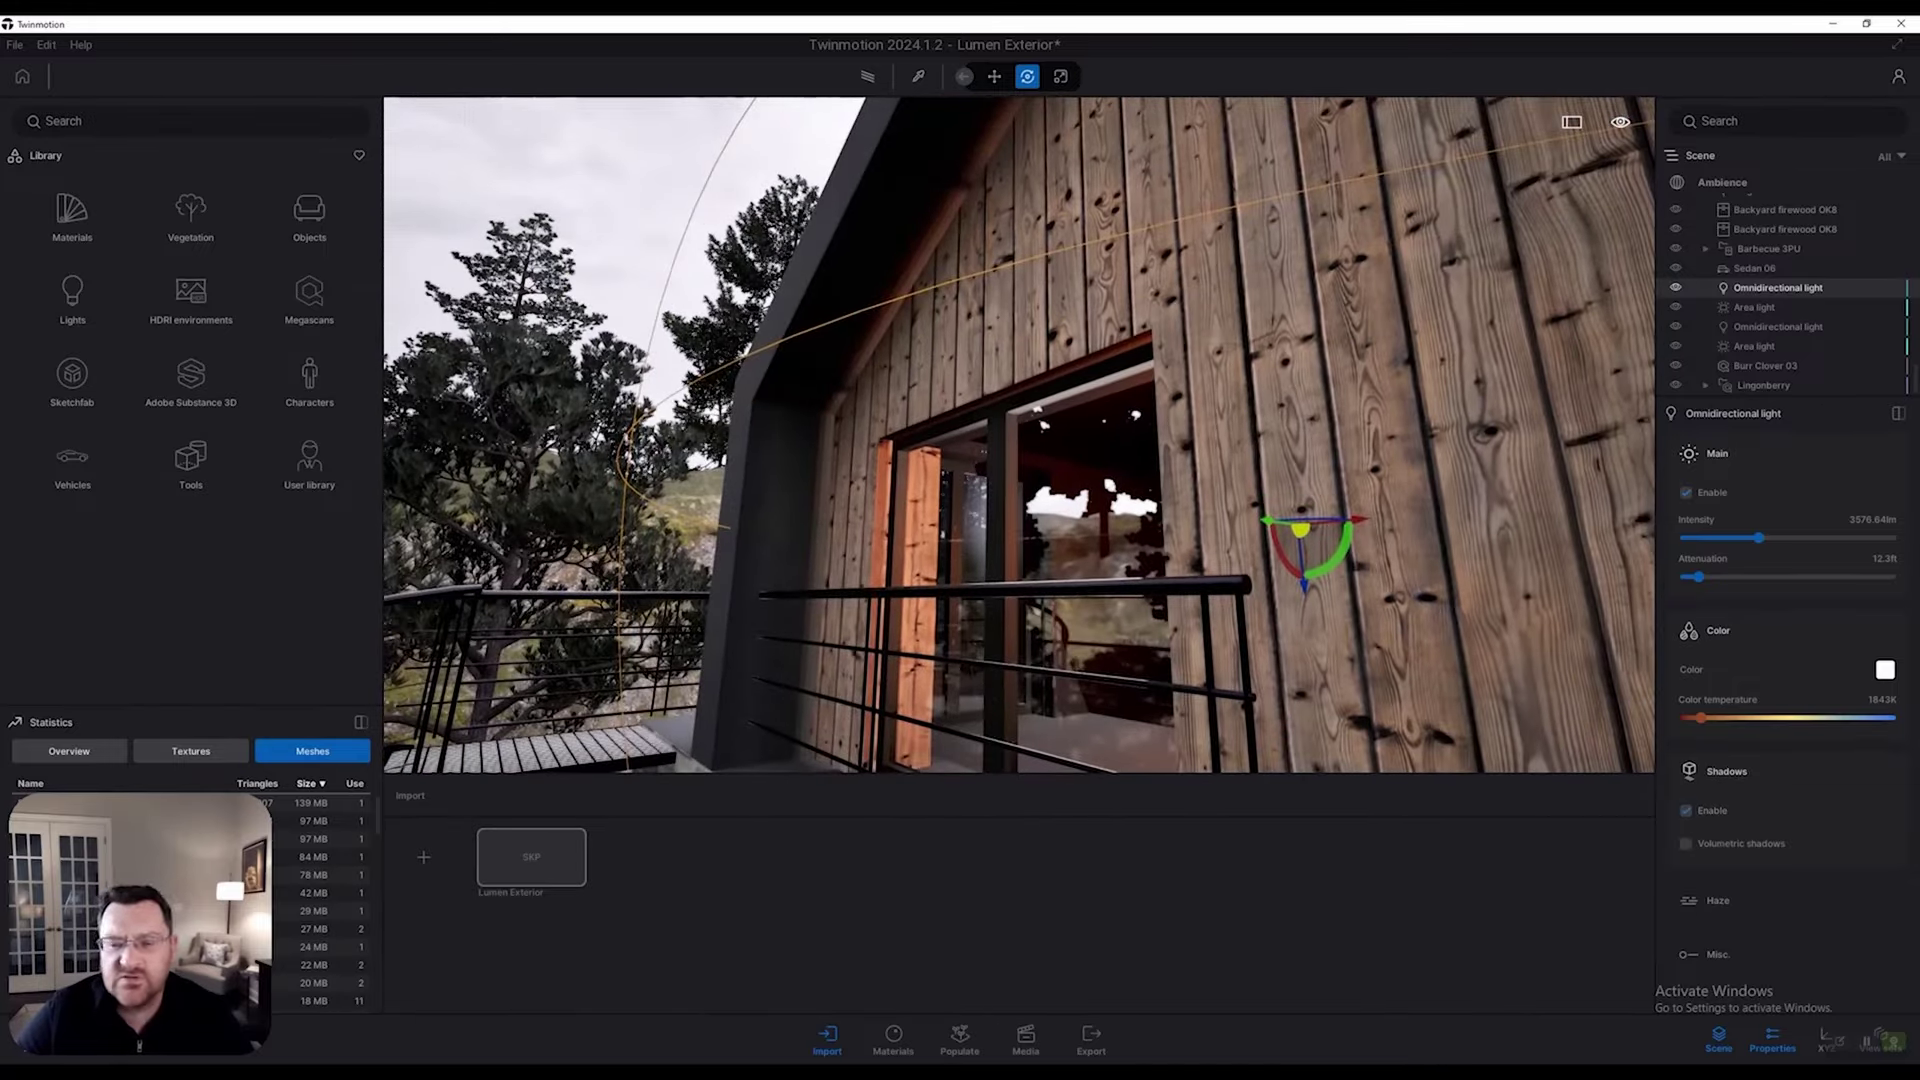
{"action": "key", "text": "s"}
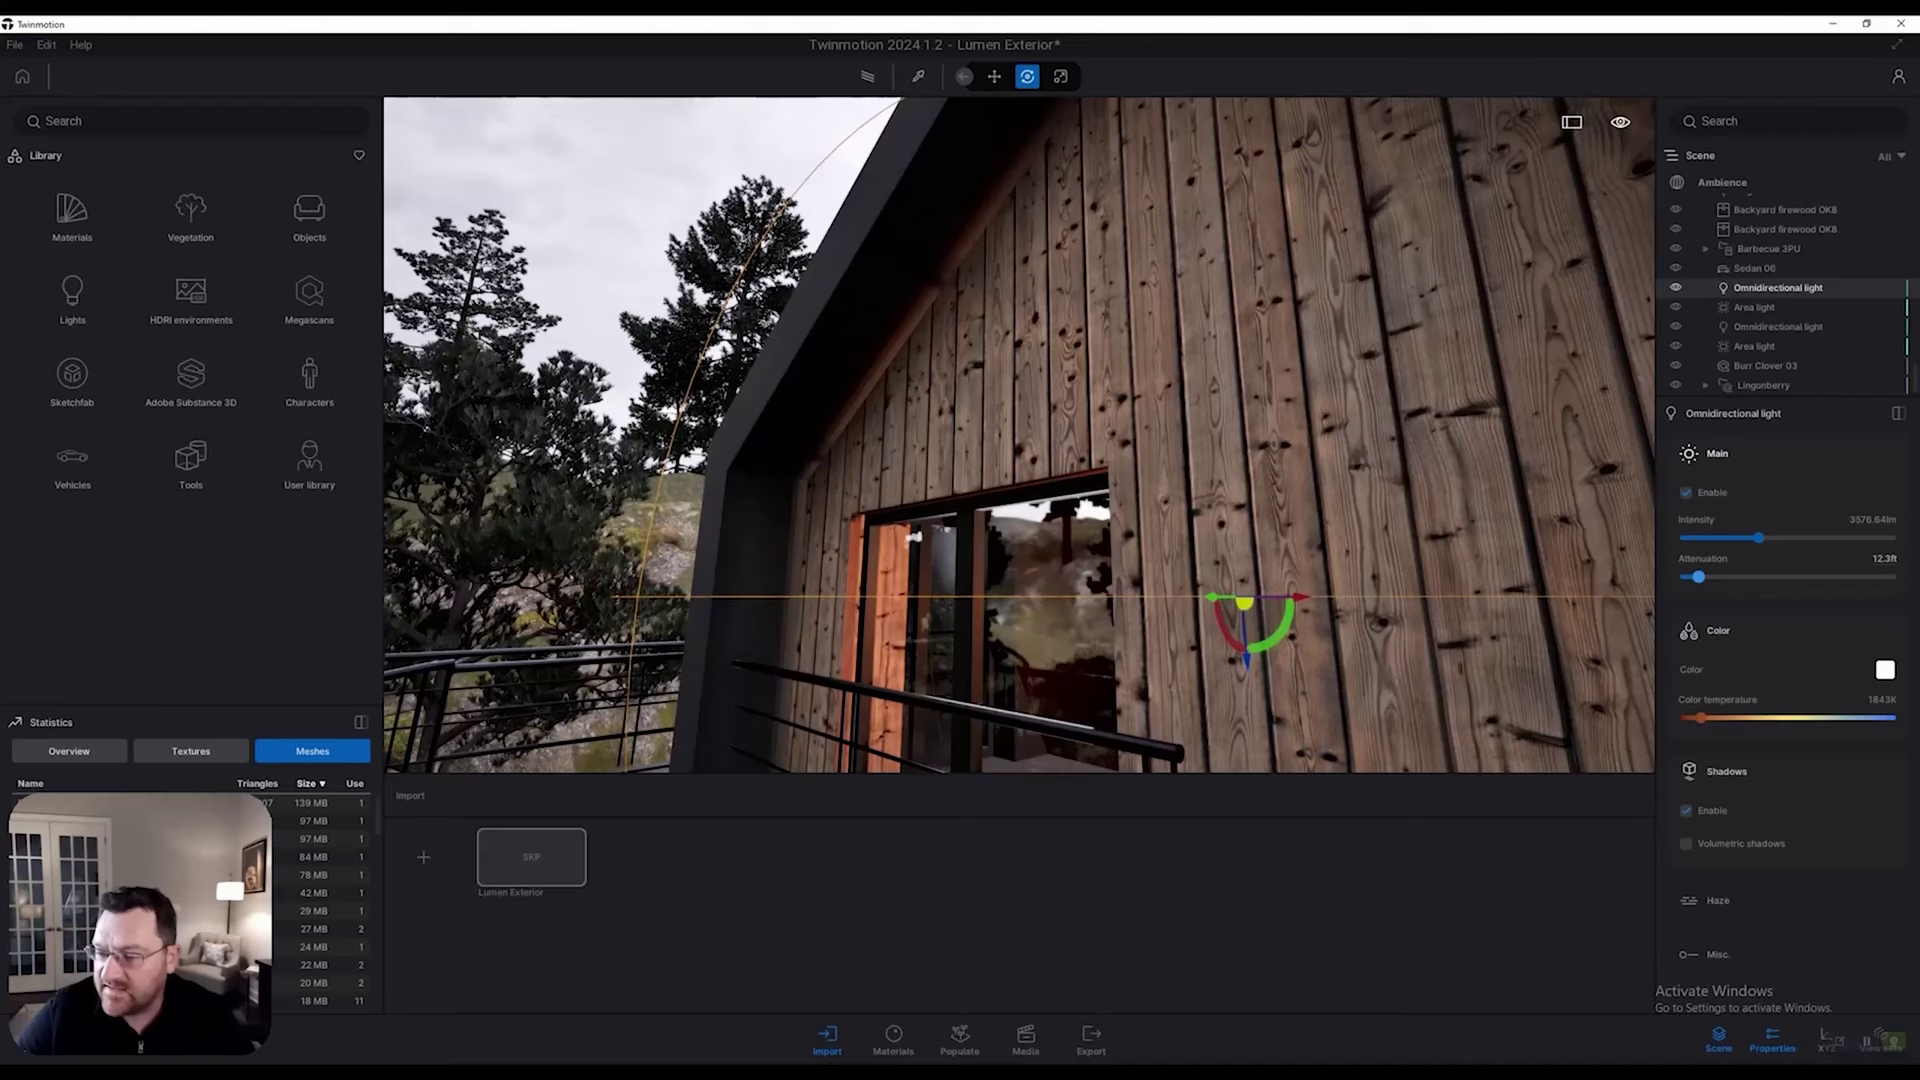
{"action": "mouse_move", "coordinate": [1701, 577]}
{"action": "left_mouse_down"}
{"action": "mouse_move", "coordinate": [1685, 577]}
{"action": "mouse_move", "coordinate": [1812, 577]}
{"action": "mouse_move", "coordinate": [1695, 577]}
{"action": "left_mouse_up"}
{"action": "key", "text": "s"}
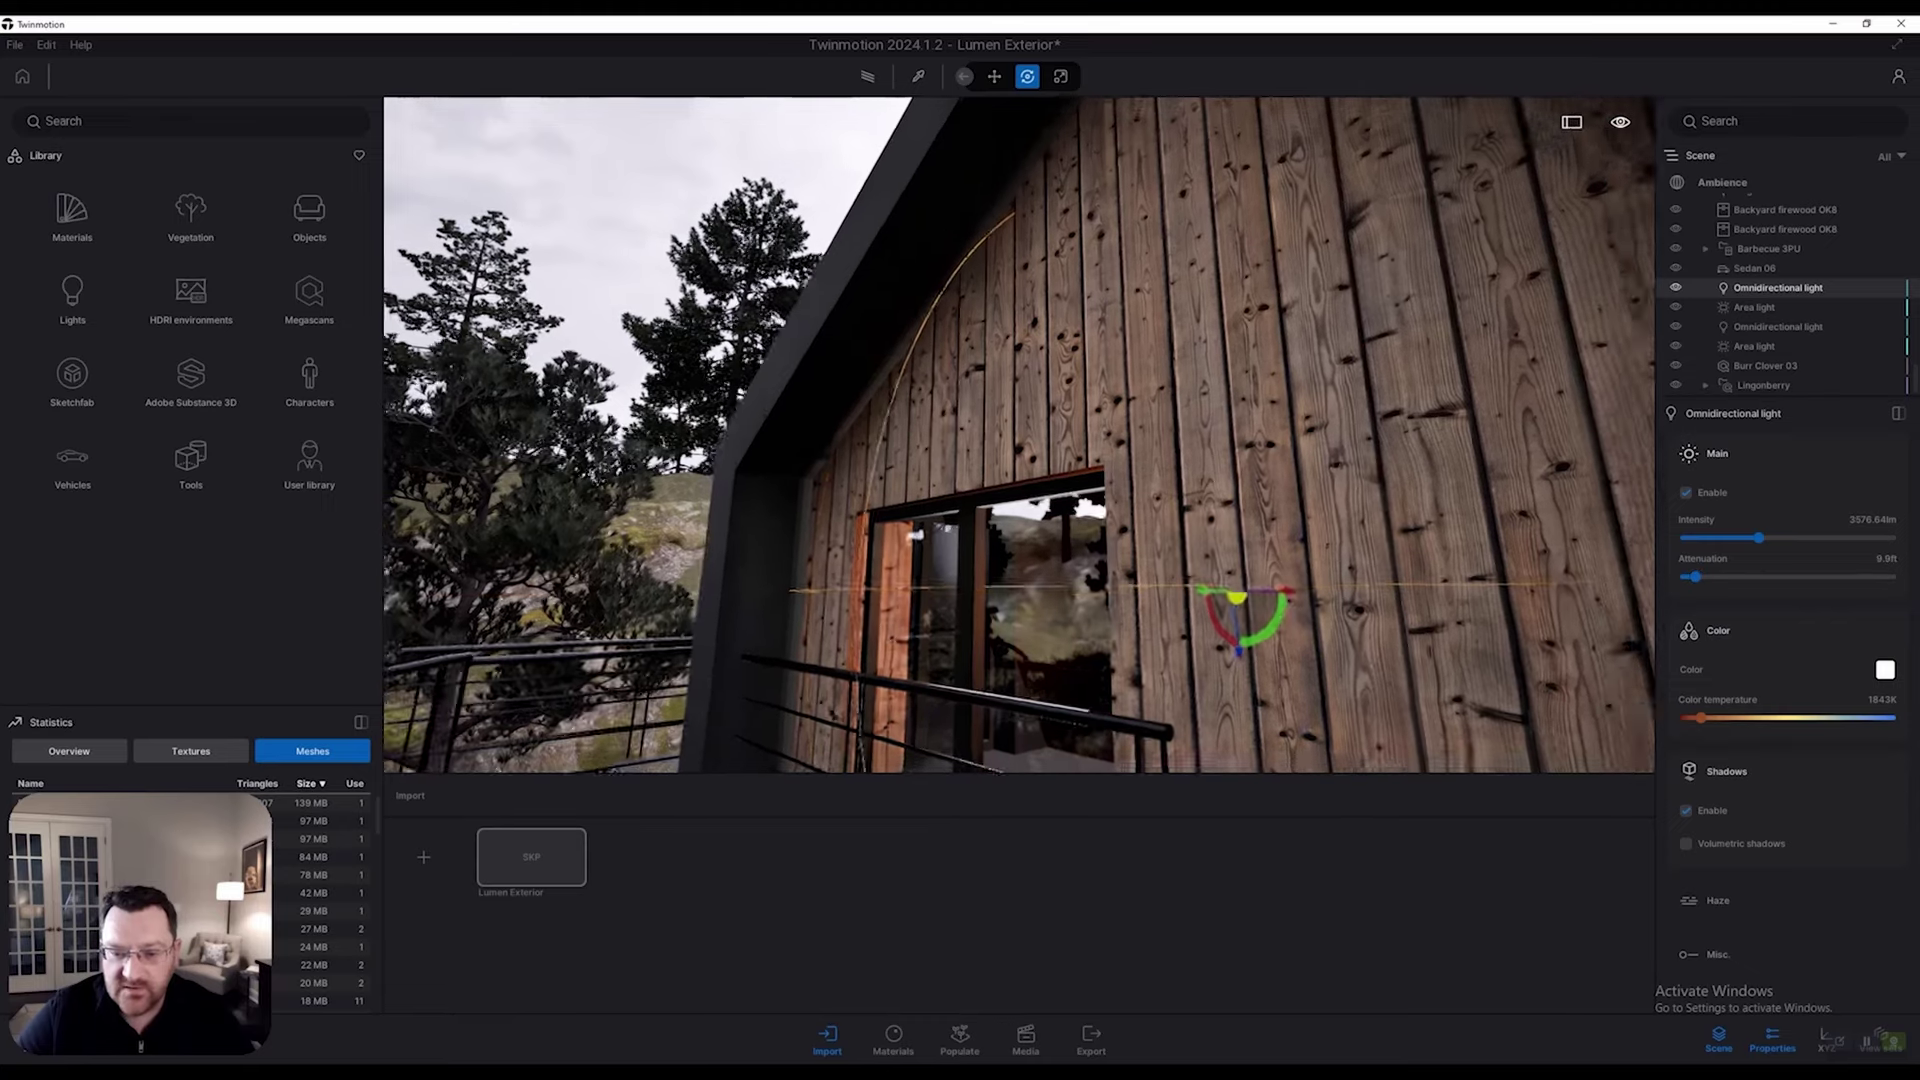
Step: Inspect the omnidirectional light's reach around the gable wall and how the lights illuminate the interior room
{"action": "key", "text": "d"}
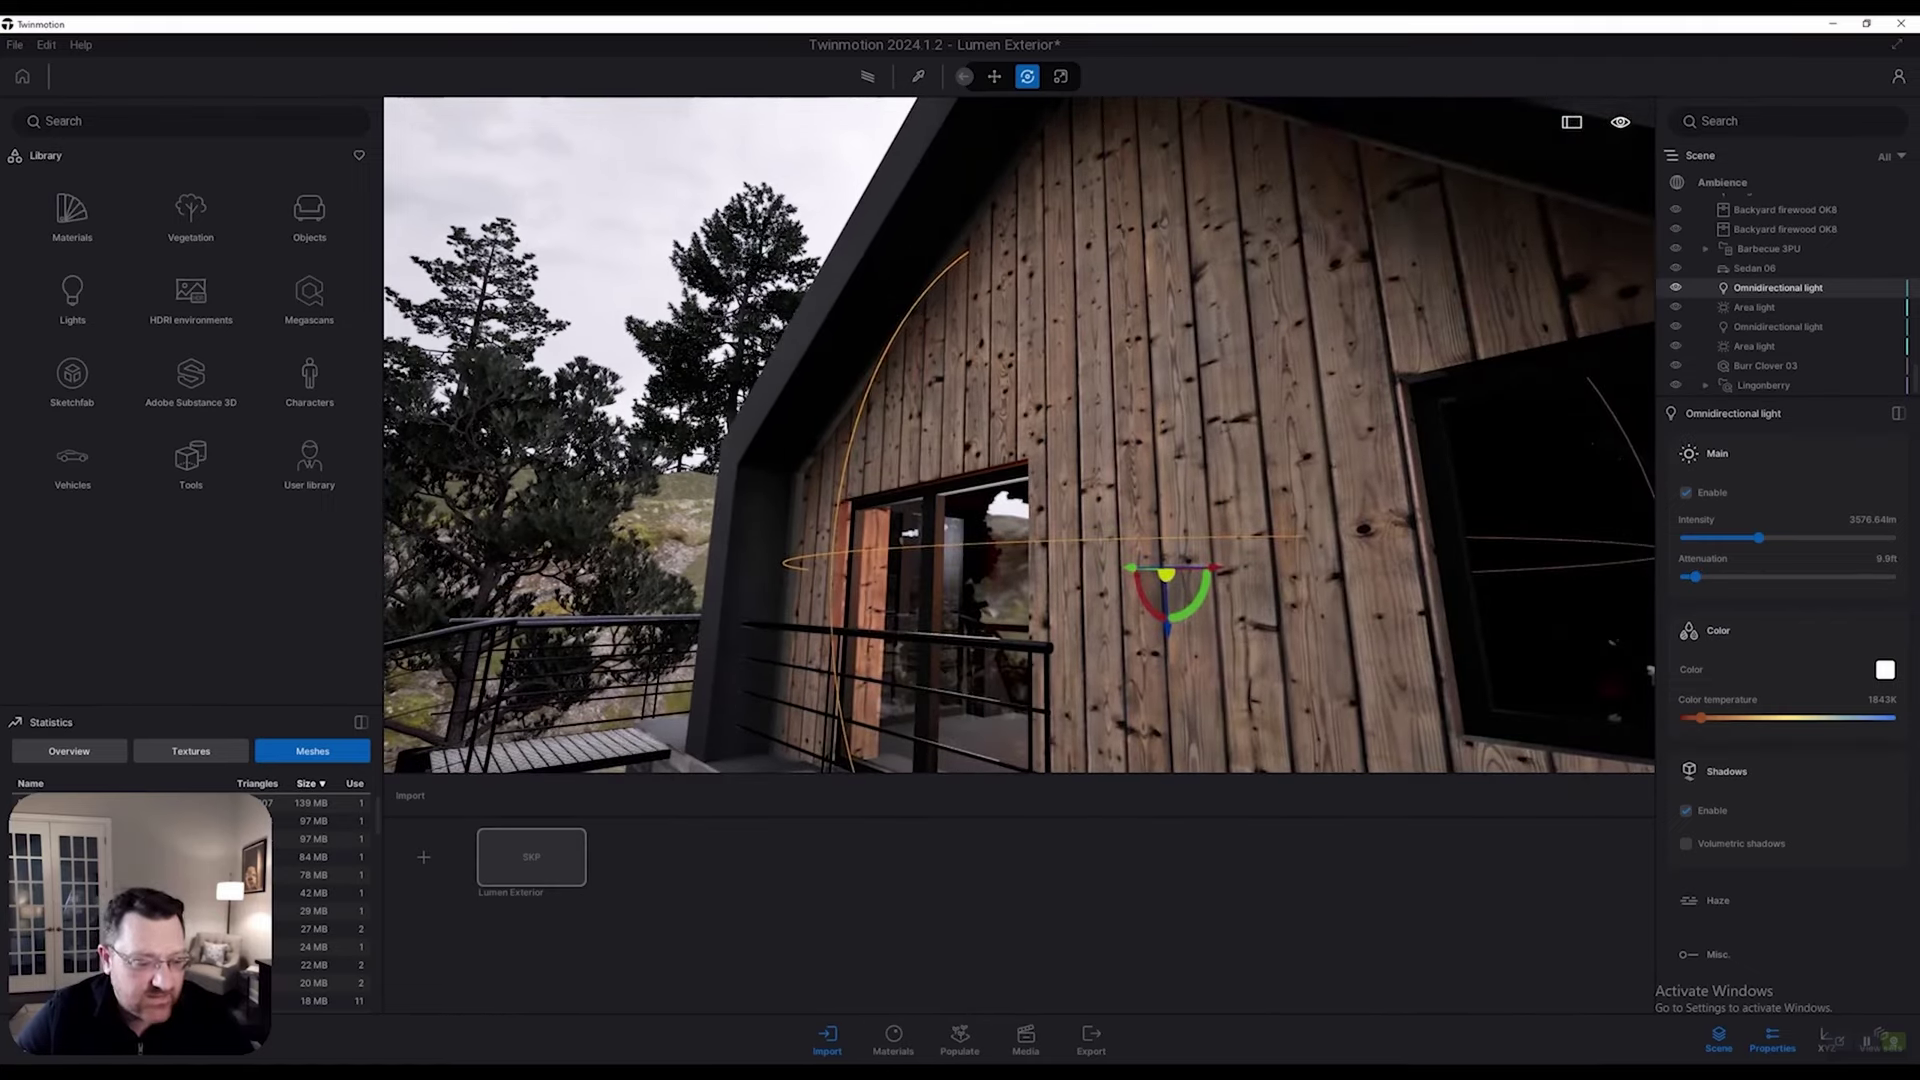
{"action": "mouse_move", "coordinate": [1167, 575]}
{"action": "left_mouse_down"}
{"action": "mouse_move", "coordinate": [1167, 597]}
{"action": "mouse_move", "coordinate": [1144, 592]}
{"action": "left_mouse_up"}
{"action": "key", "text": "d"}
{"action": "key", "text": "w"}
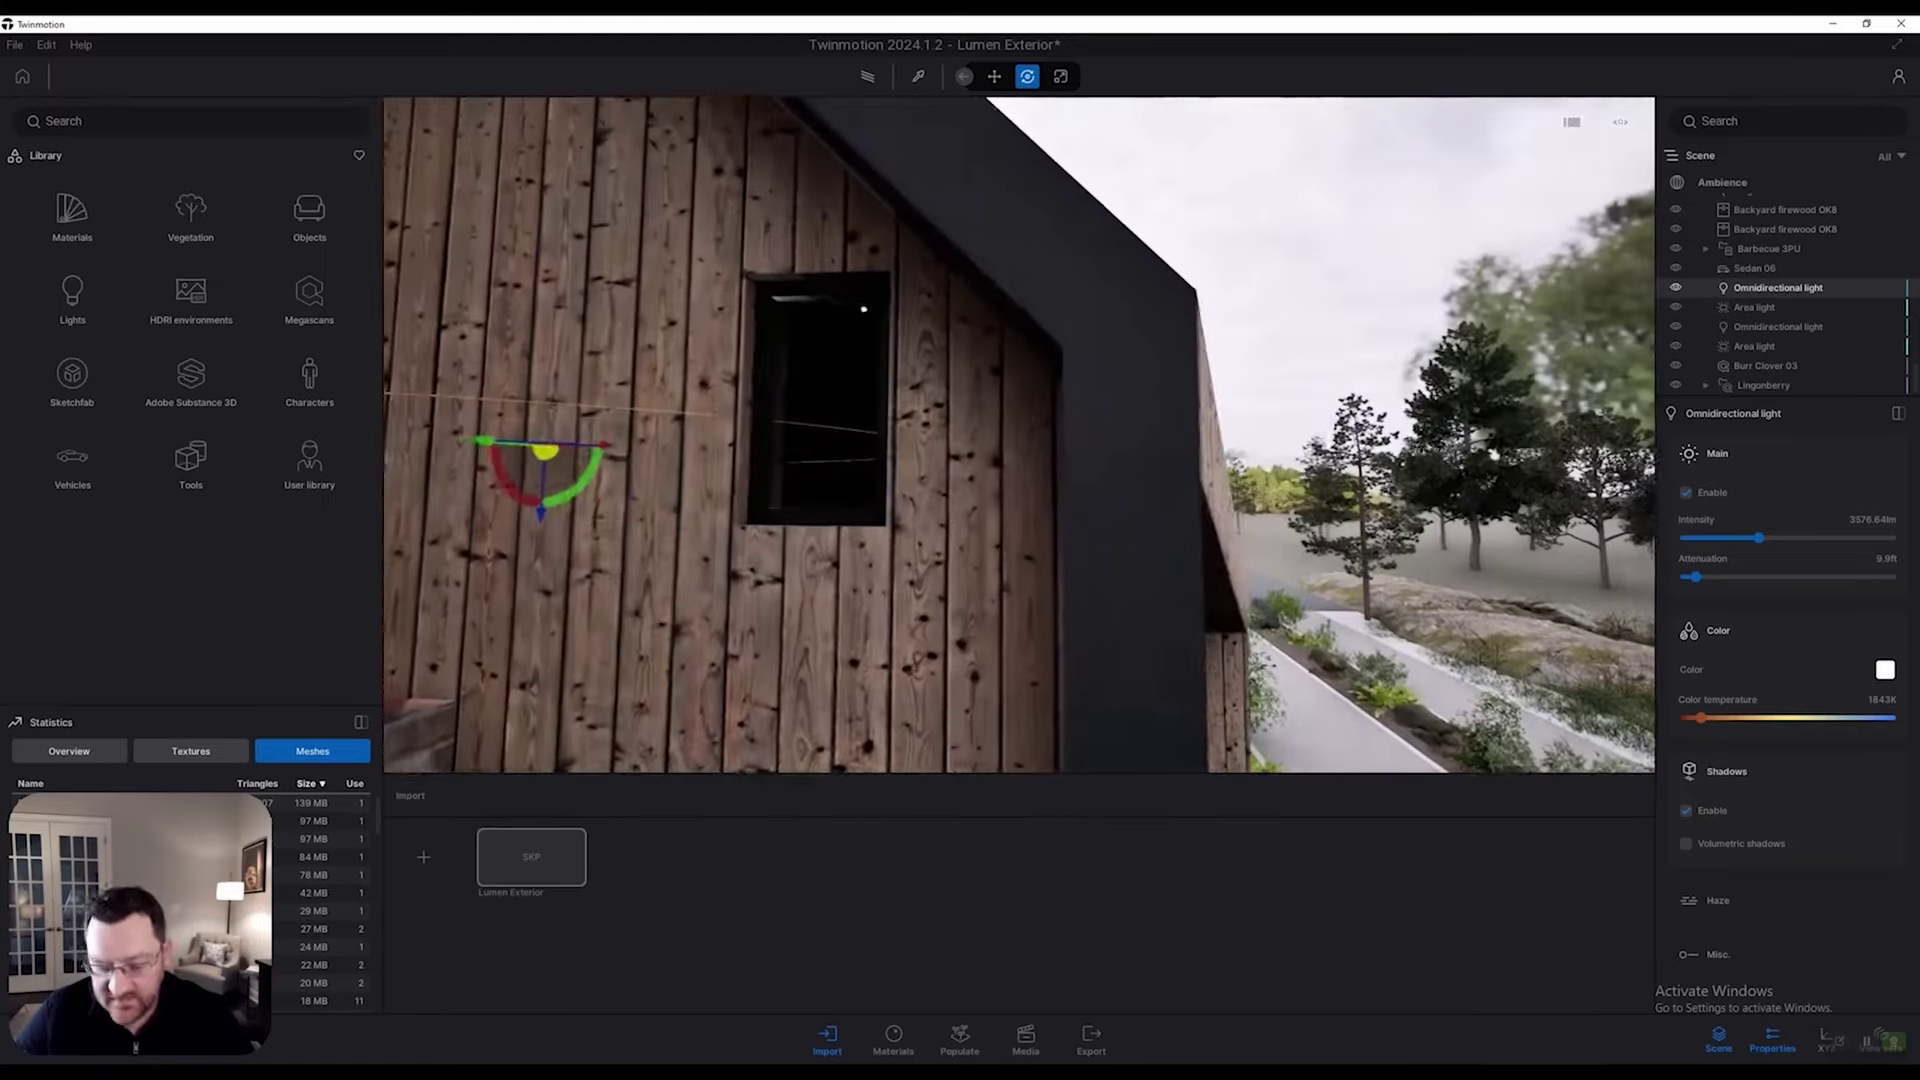
{"action": "key", "text": "w"}
{"action": "key", "text": "d"}
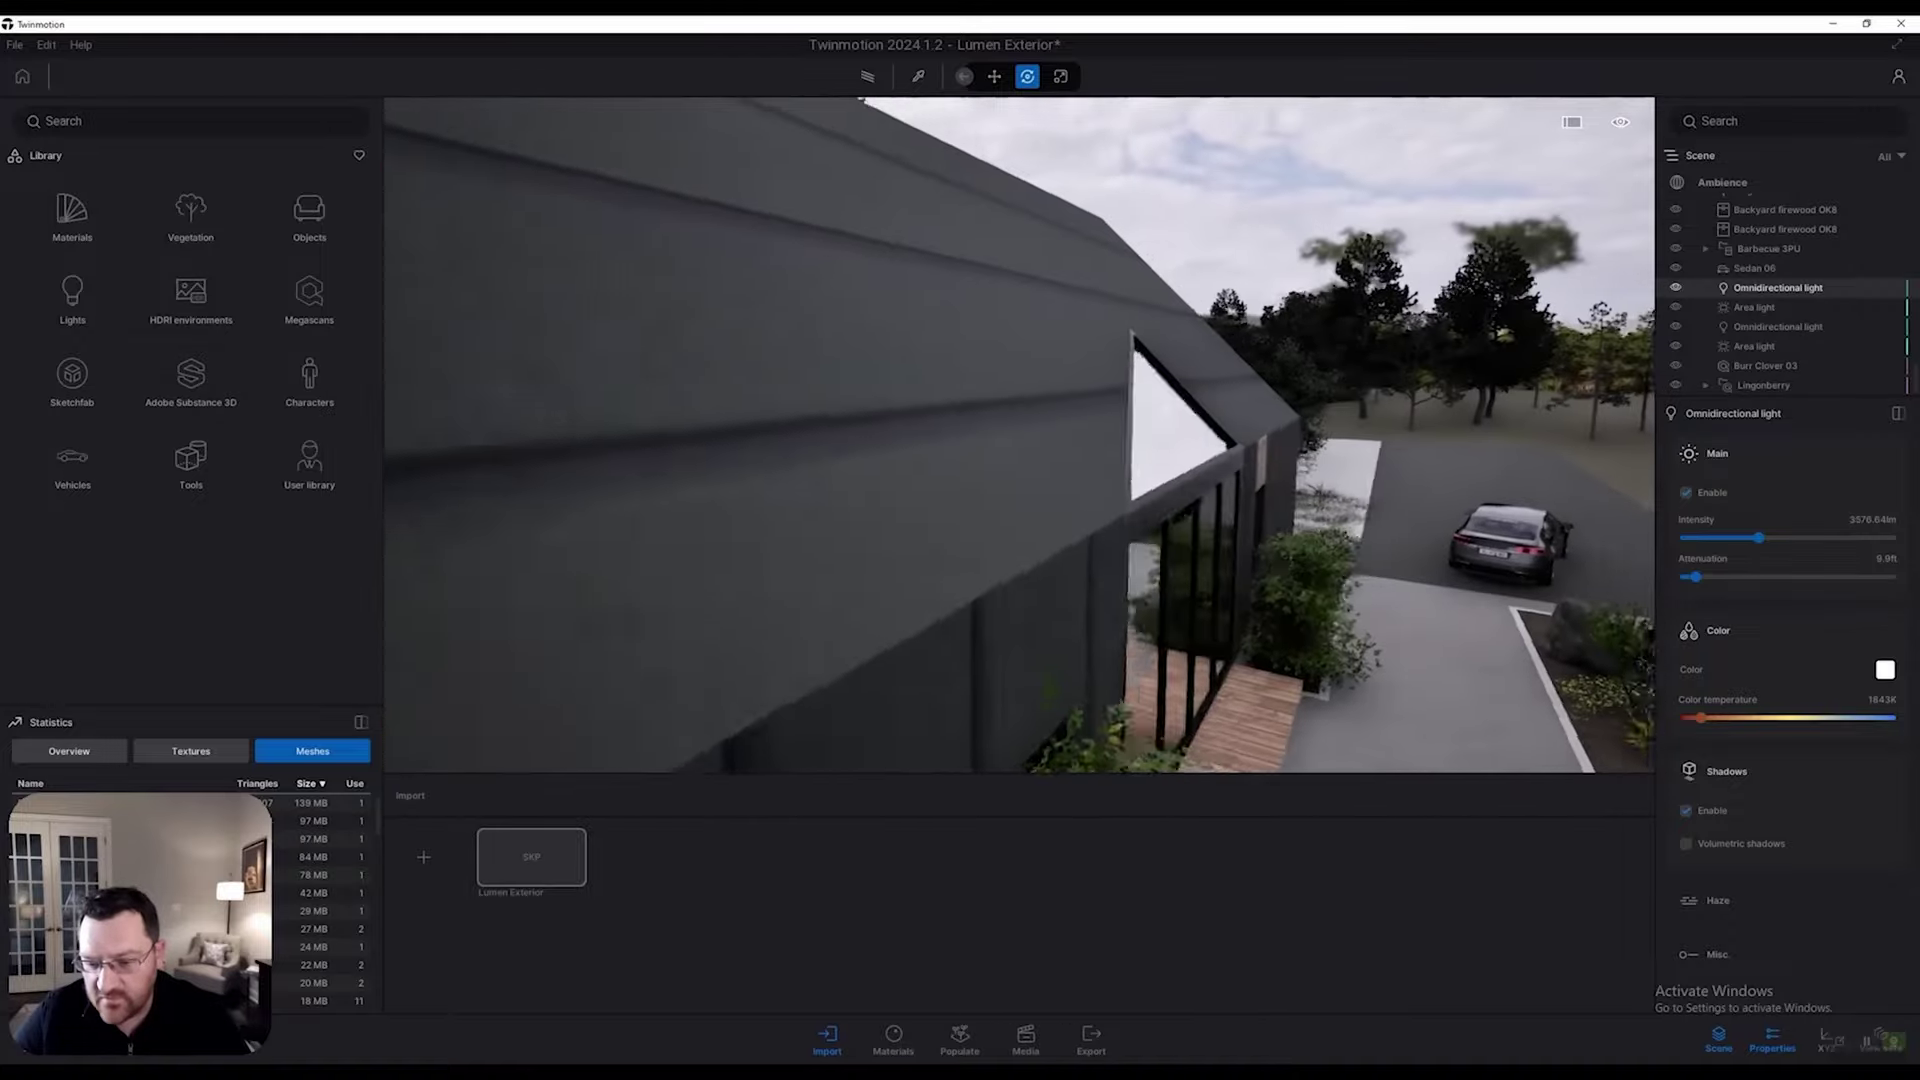
{"action": "key", "text": "a"}
{"action": "key", "text": "w"}
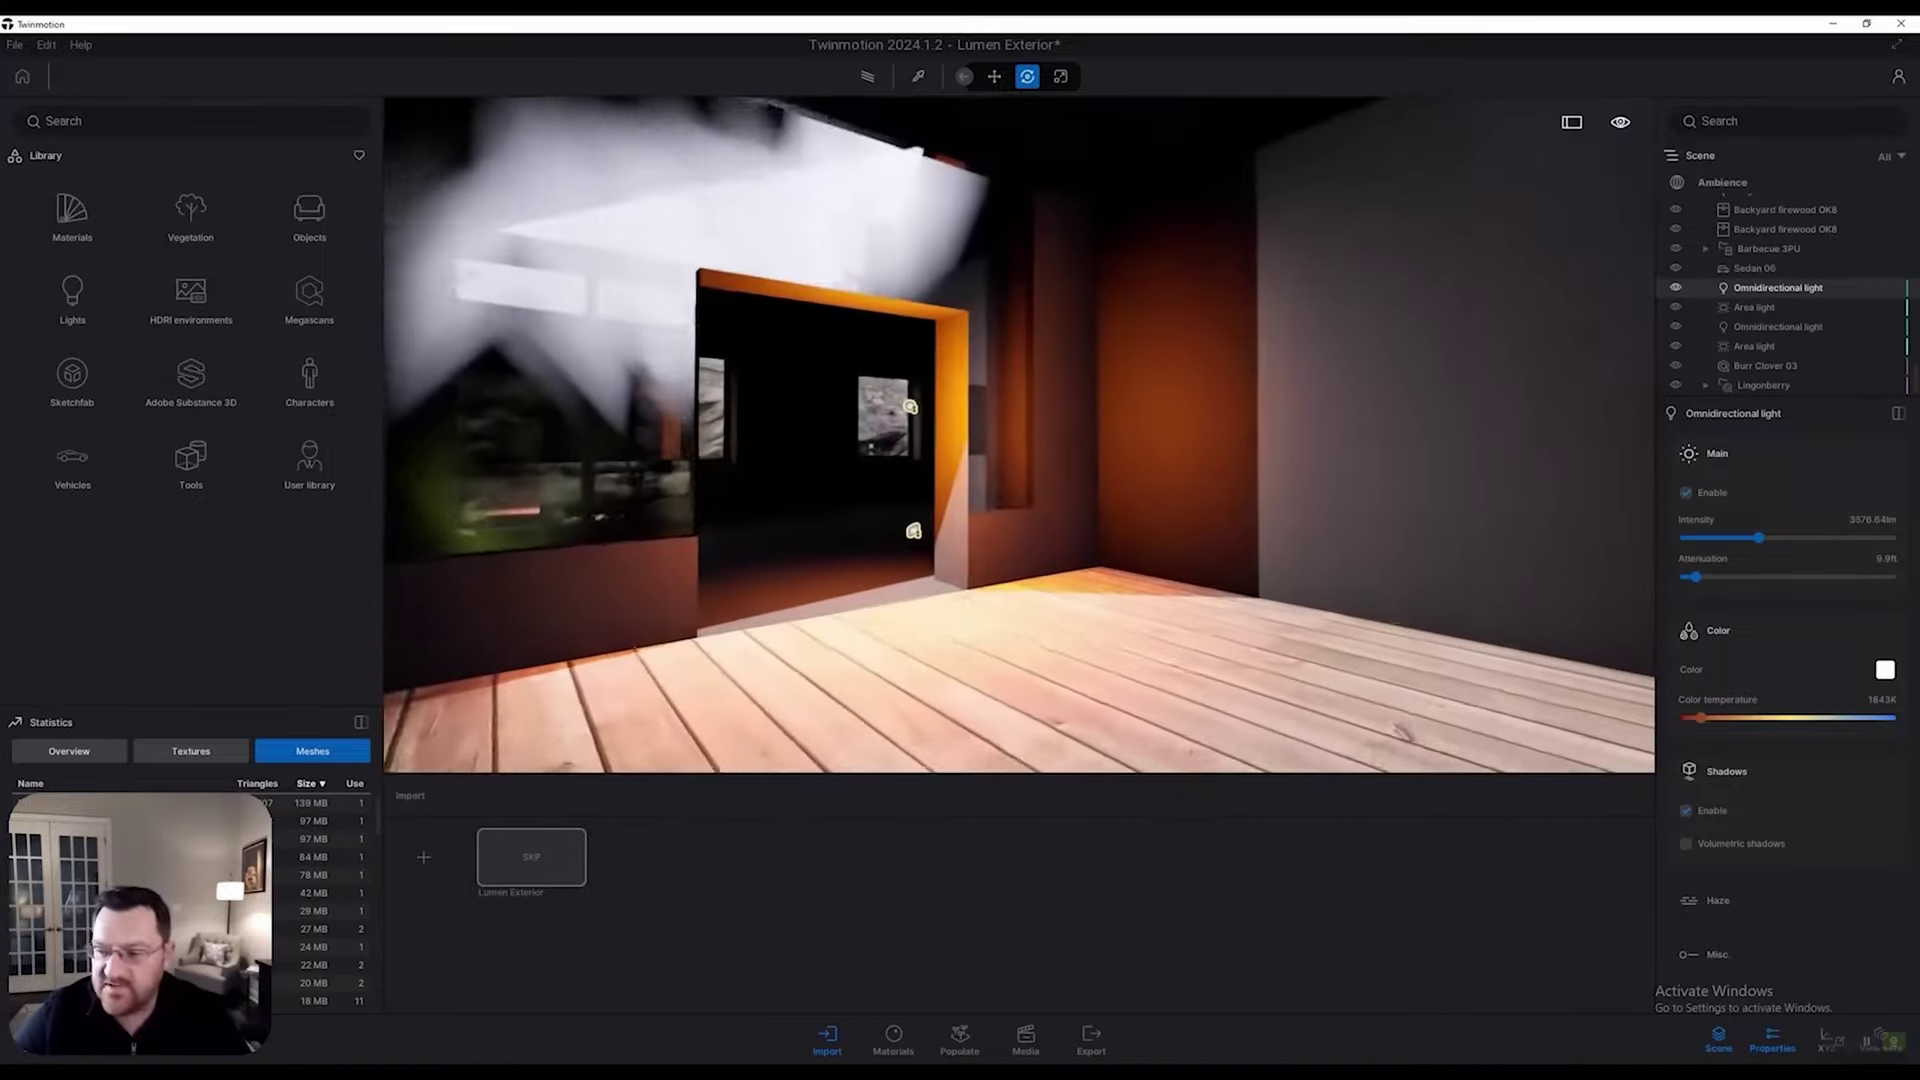
Step: Try a warmer color temperature of about 4894 K on the first area light, then undo the change
{"action": "left_click", "coordinate": [1760, 307]}
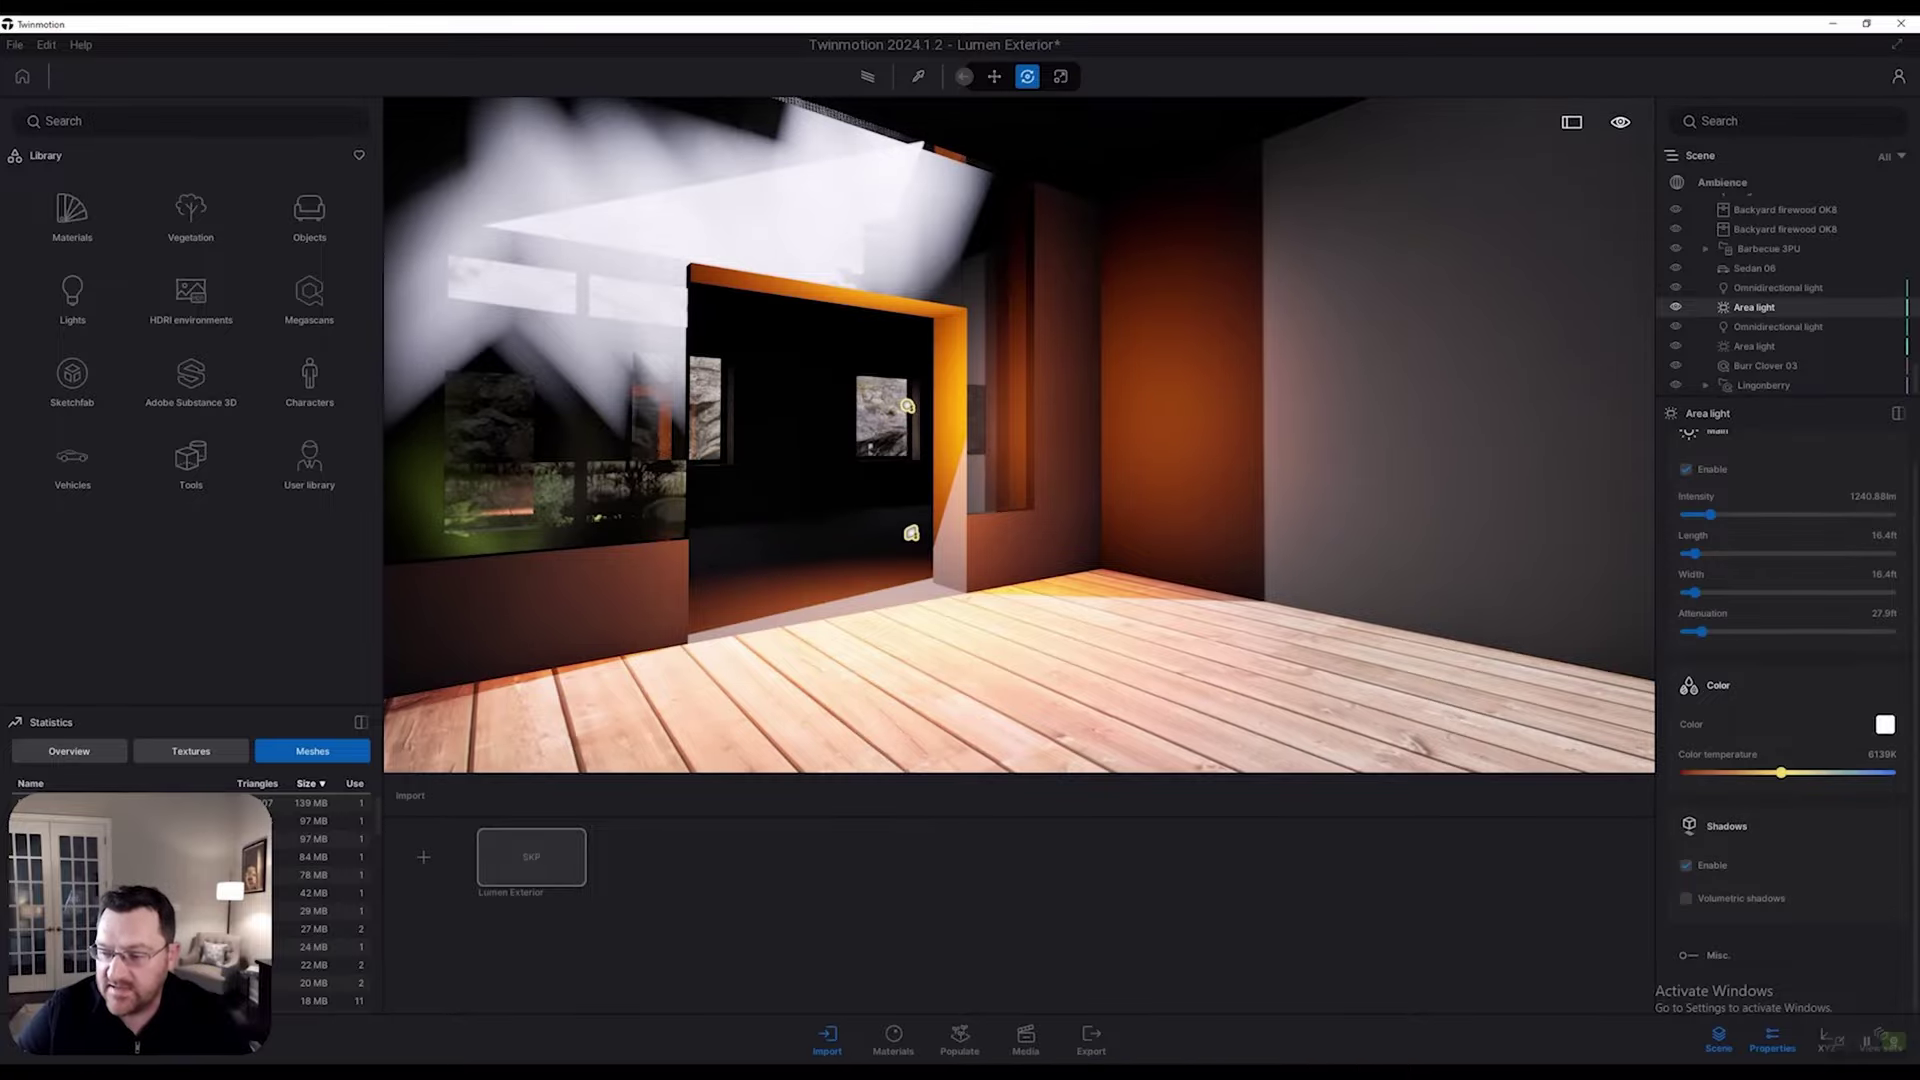
{"action": "key", "text": "s"}
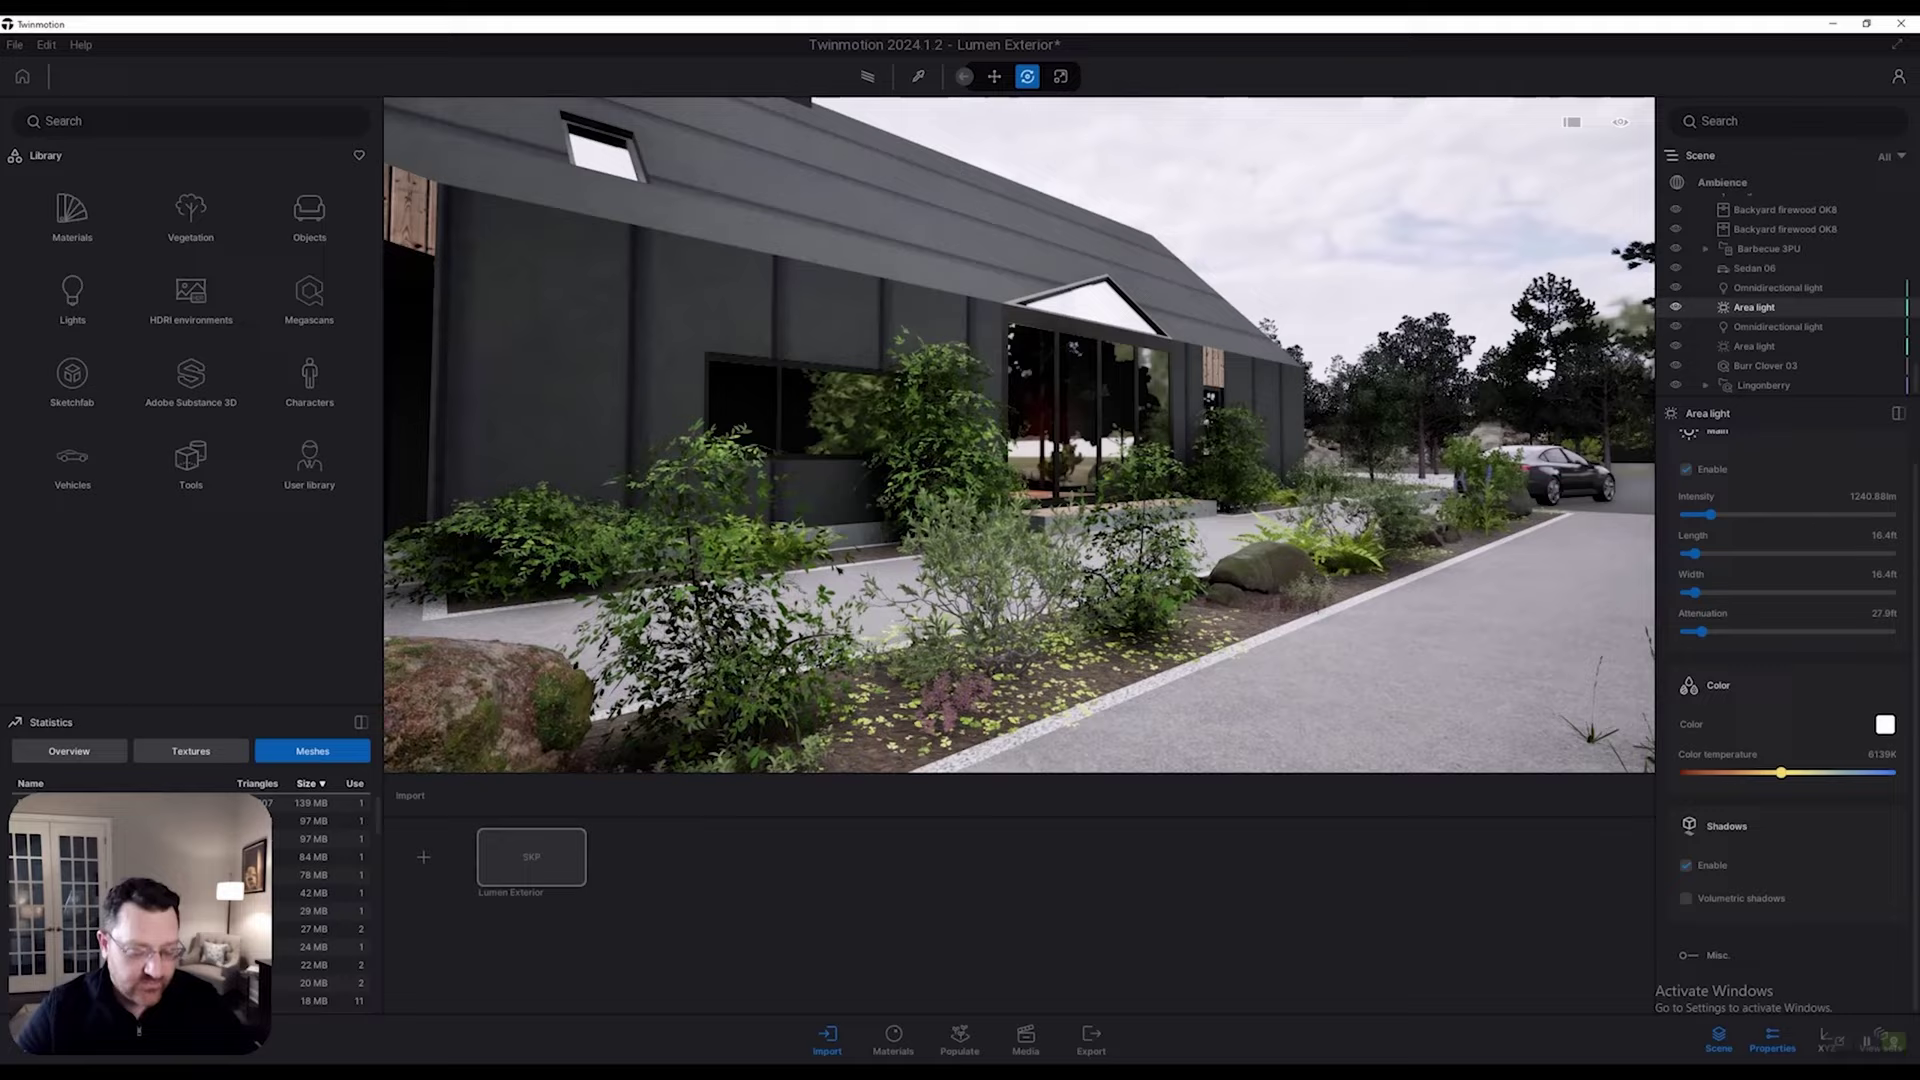
{"action": "scroll", "coordinate": [1019, 435], "scroll_direction": "down", "scroll_amount": 10}
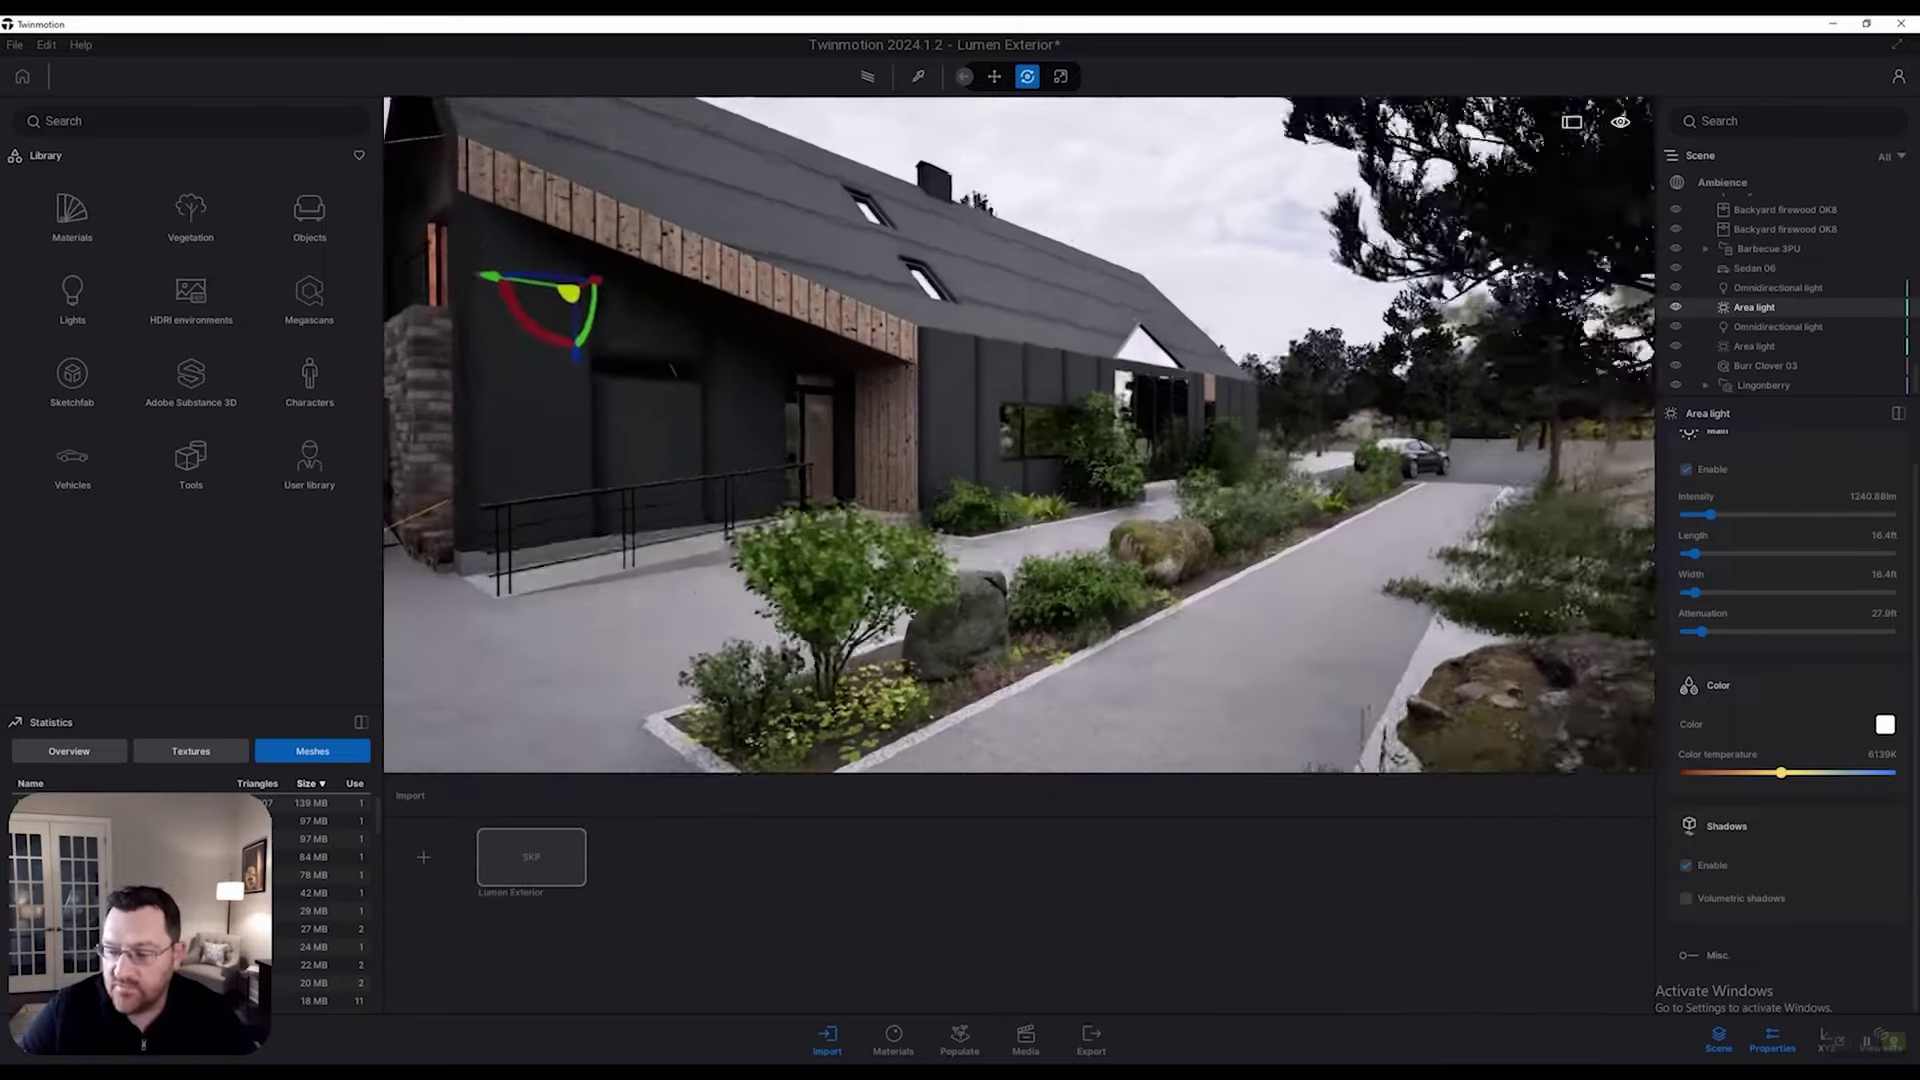
{"action": "left_click_drag", "start_coordinate": [1770, 773], "coordinate": [1758, 773]}
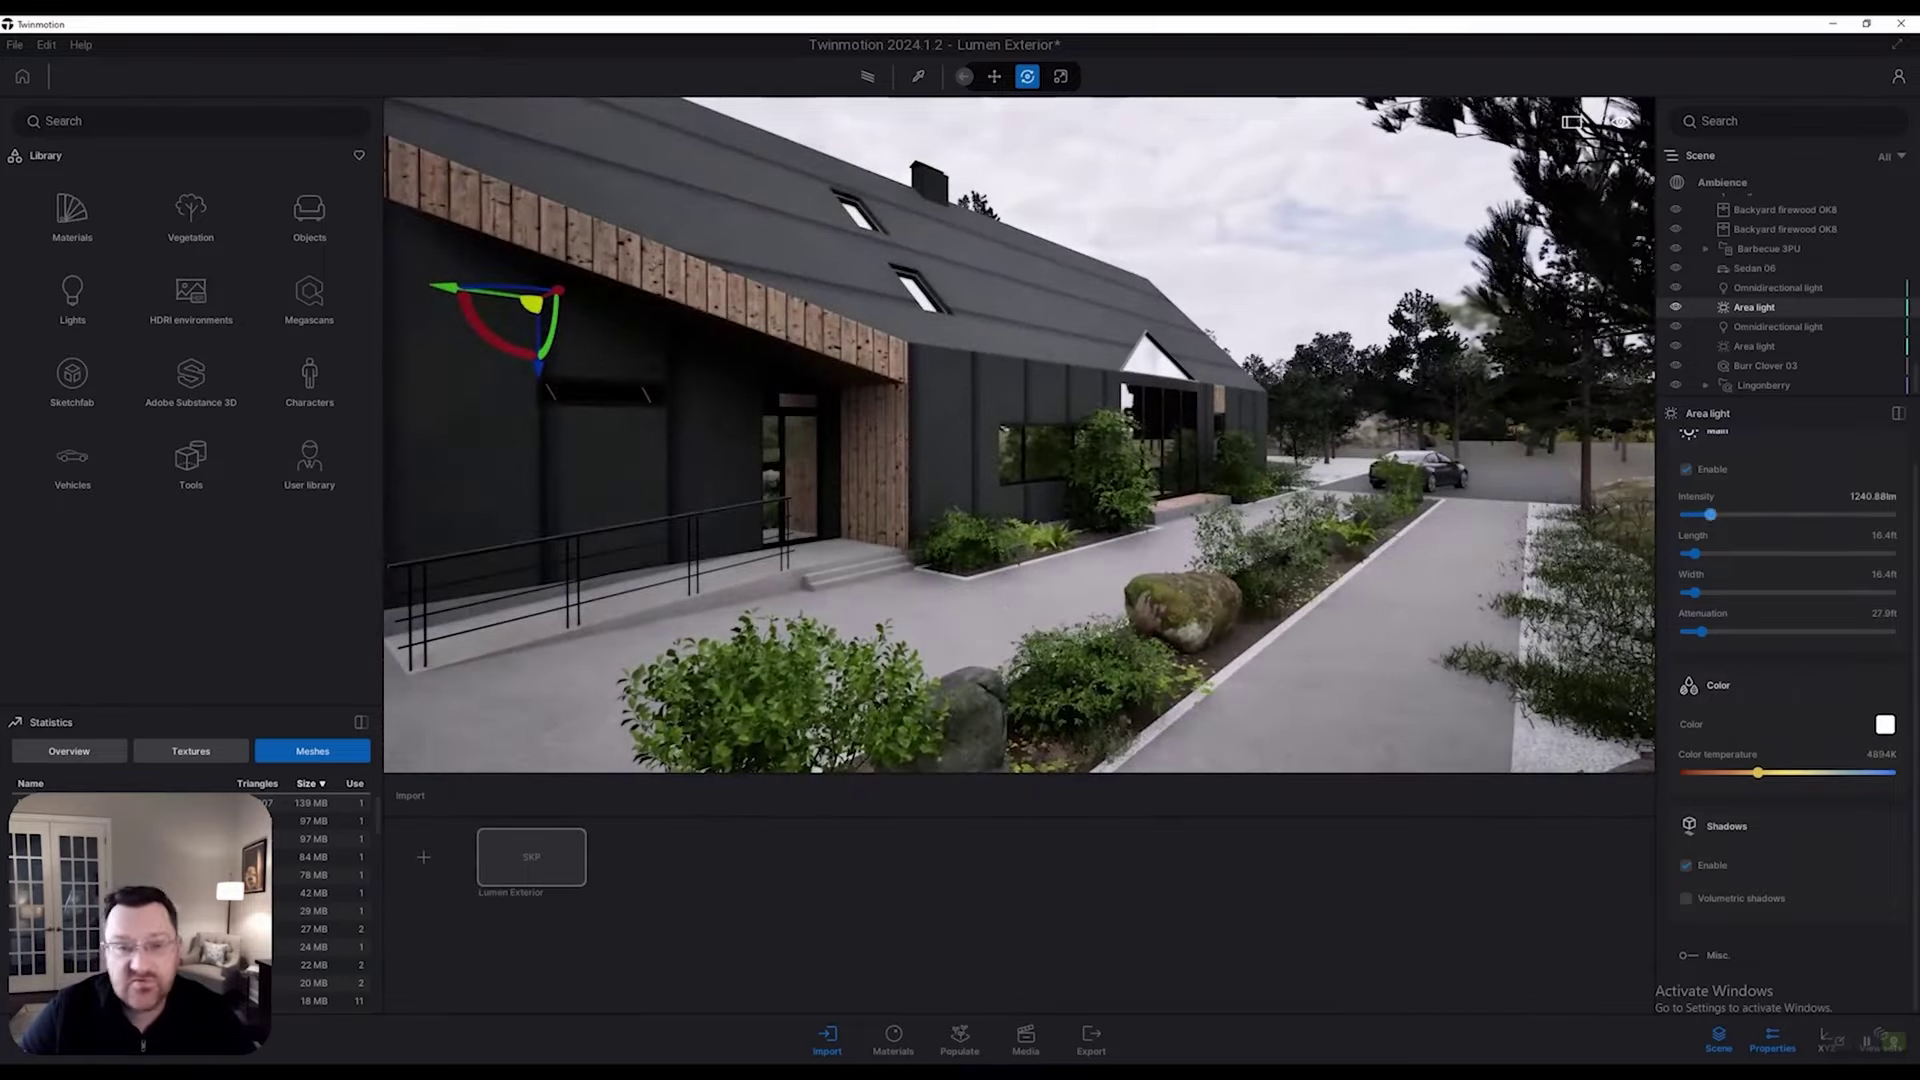
{"action": "scroll", "coordinate": [1019, 435], "scroll_direction": "down", "scroll_amount": 5}
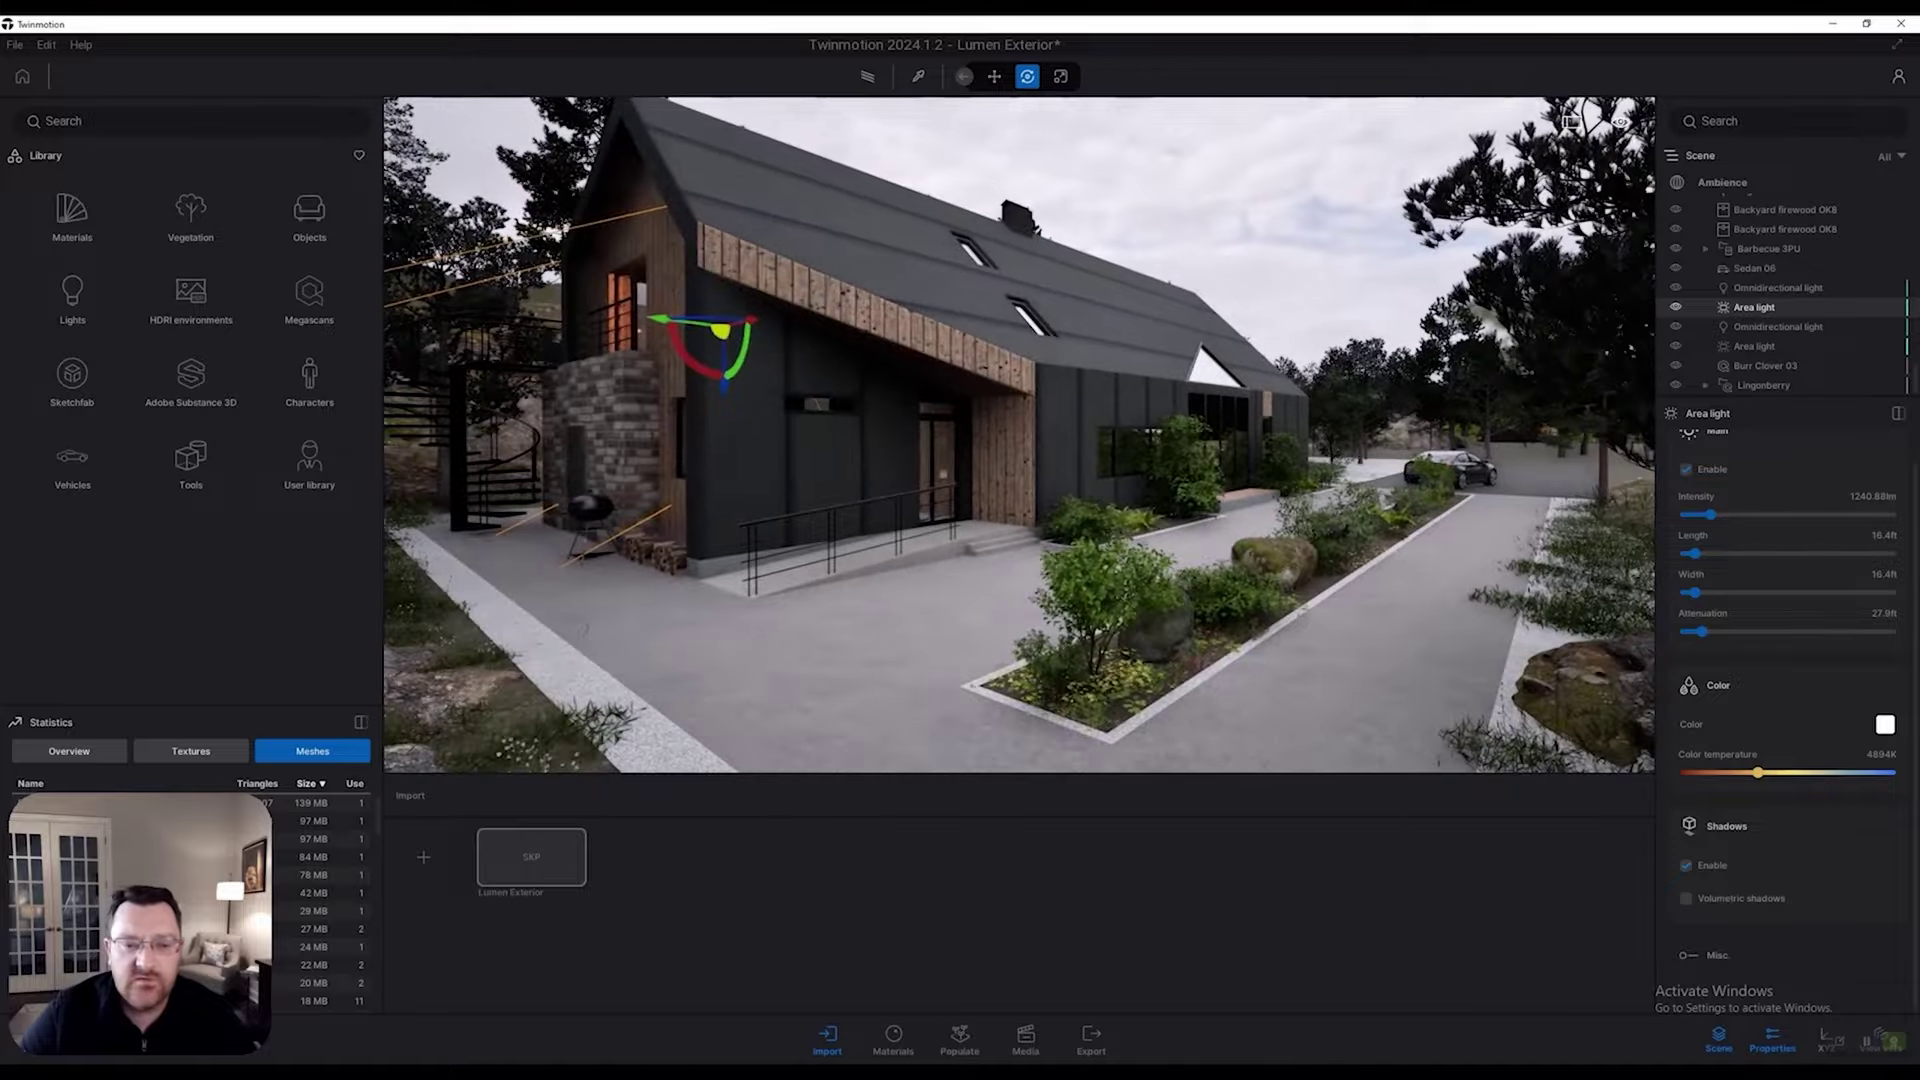
{"action": "scroll", "coordinate": [605, 660], "scroll_direction": "up", "scroll_amount": 3}
{"action": "left_click", "coordinate": [605, 660]}
{"action": "key", "text": "ctrl+z"}
{"action": "scroll", "coordinate": [930, 450], "scroll_direction": "down", "scroll_amount": 5}
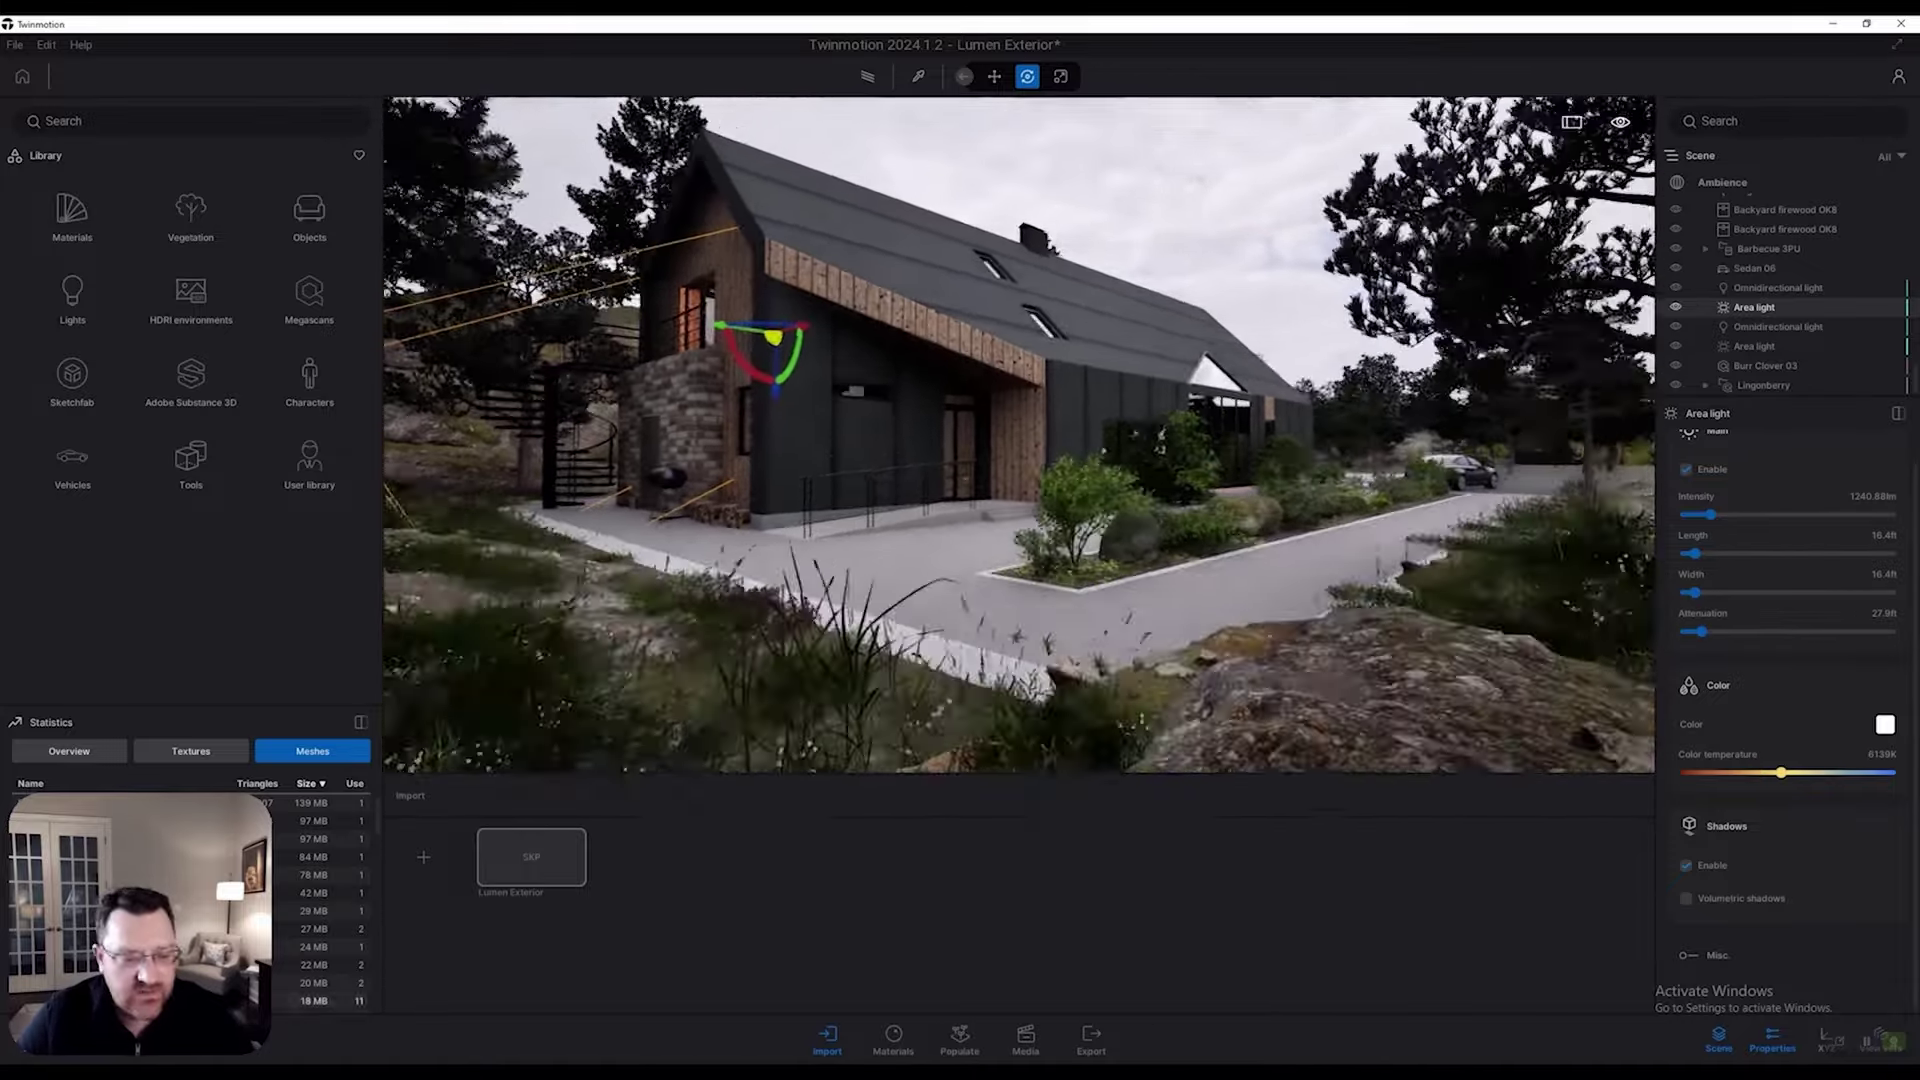
Step: Open the ambience render settings, review the Lumen global illumination options against the house view, and clear the selection
{"action": "right_click_drag", "start_coordinate": [1020, 435], "coordinate": [948, 408]}
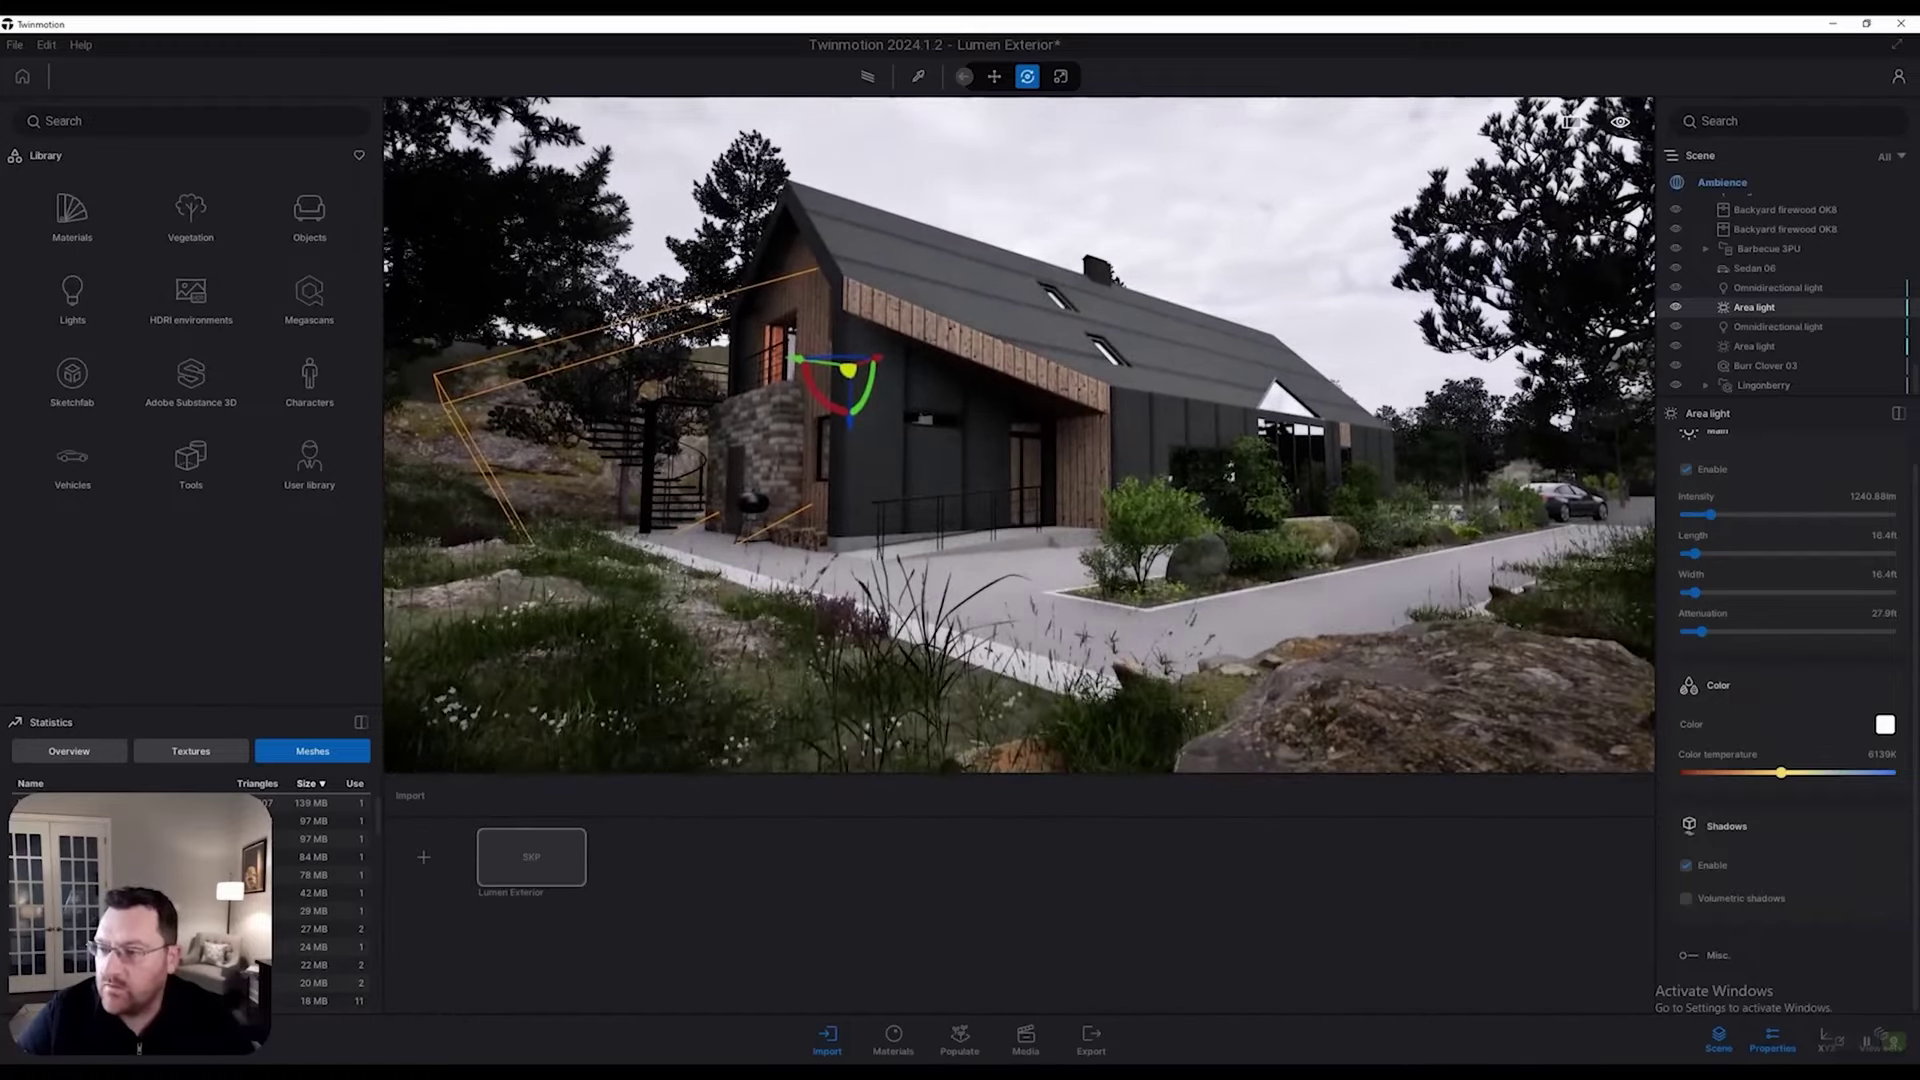
{"action": "left_click", "coordinate": [1722, 182]}
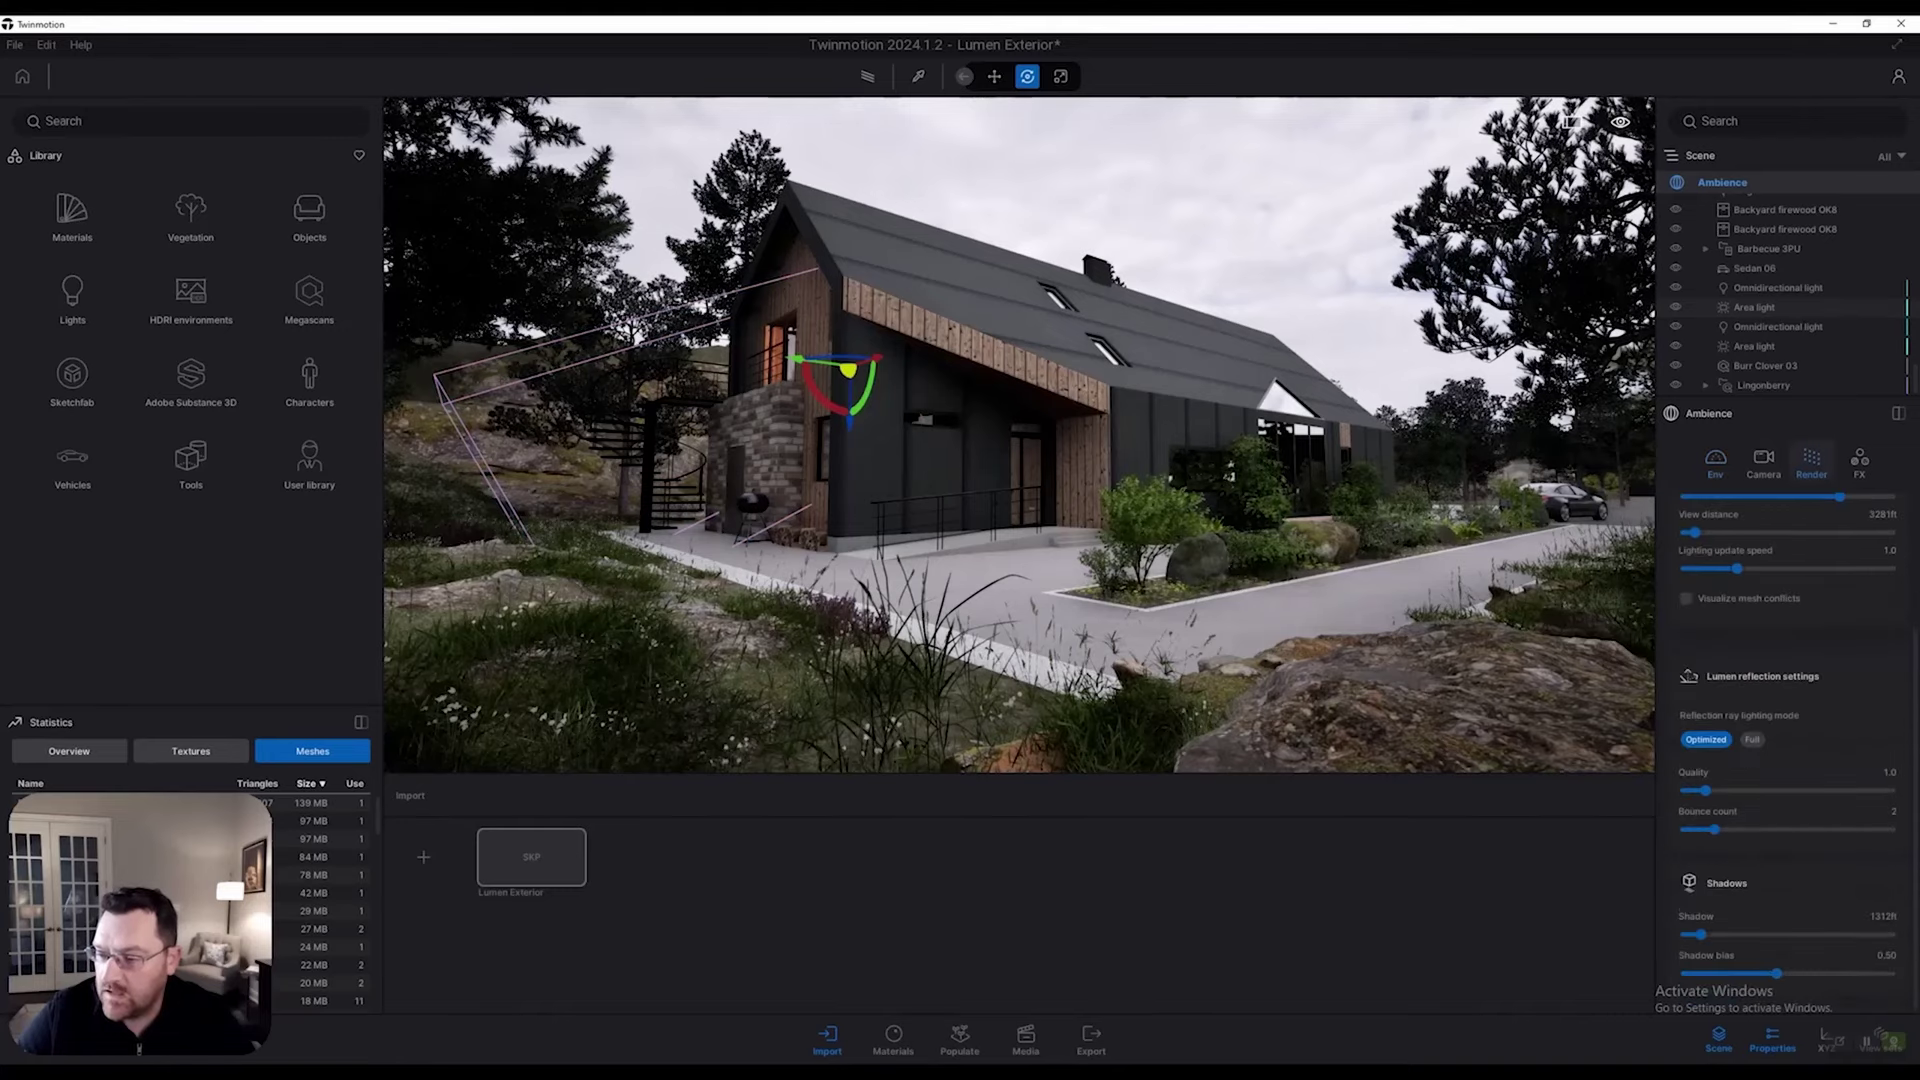
{"action": "scroll", "coordinate": [1786, 740], "scroll_direction": "up", "scroll_amount": 3}
{"action": "scroll", "coordinate": [1019, 435], "scroll_direction": "up", "scroll_amount": 3}
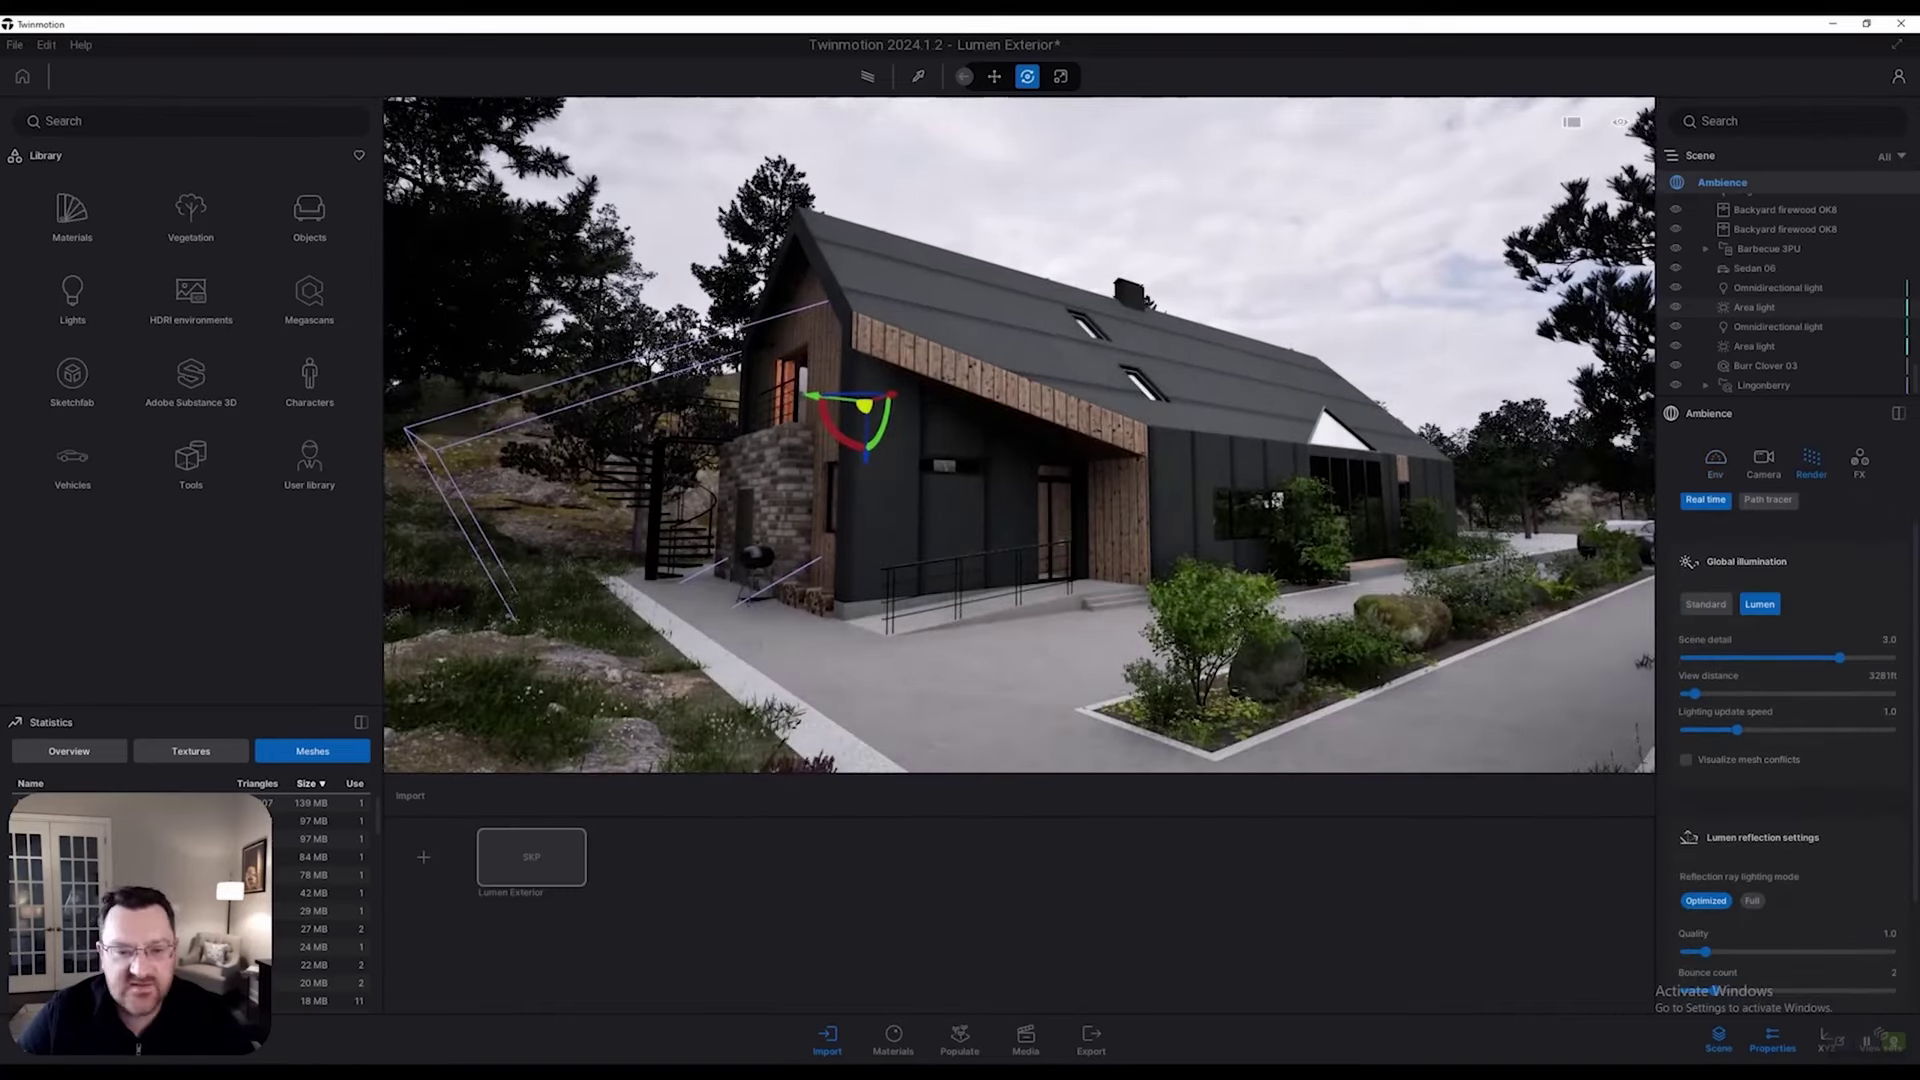
{"action": "scroll", "coordinate": [1020, 435], "scroll_direction": "down", "scroll_amount": 3}
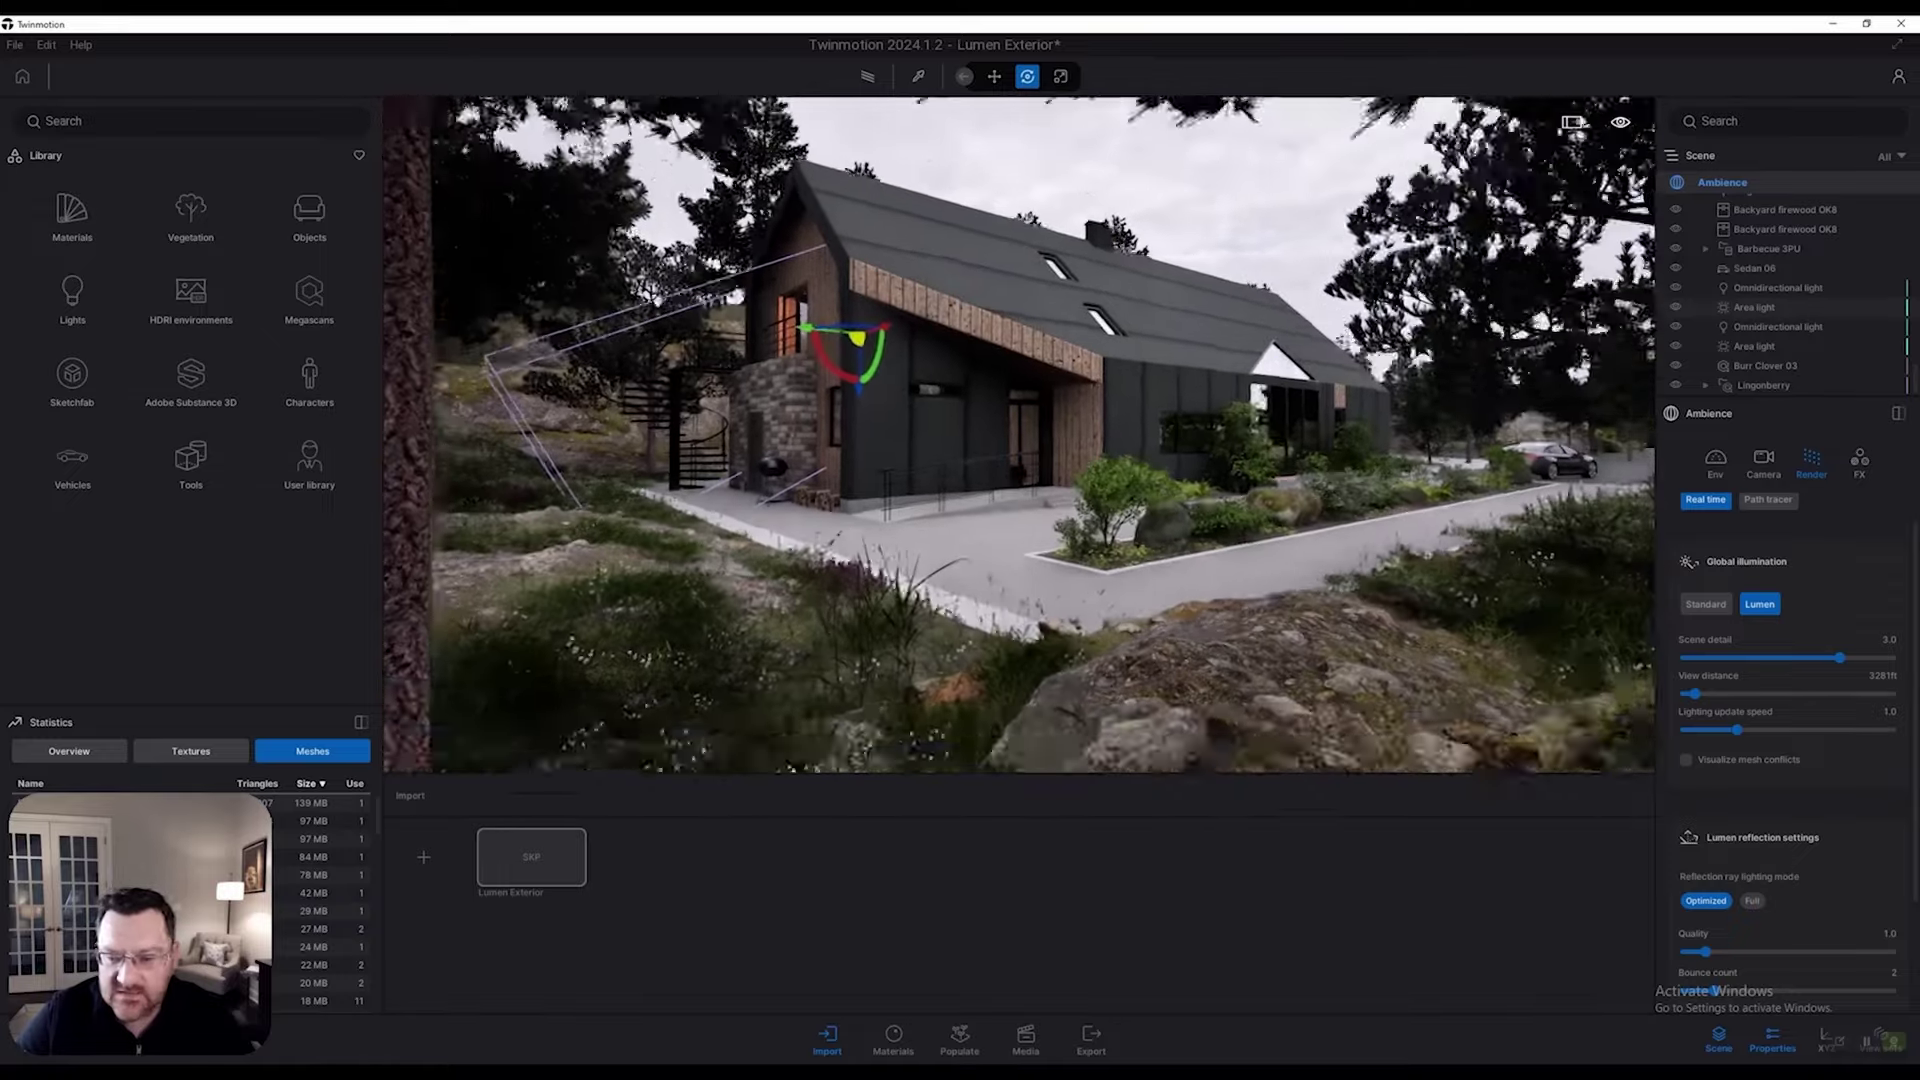
{"action": "scroll", "coordinate": [1020, 435], "scroll_direction": "up", "scroll_amount": 3}
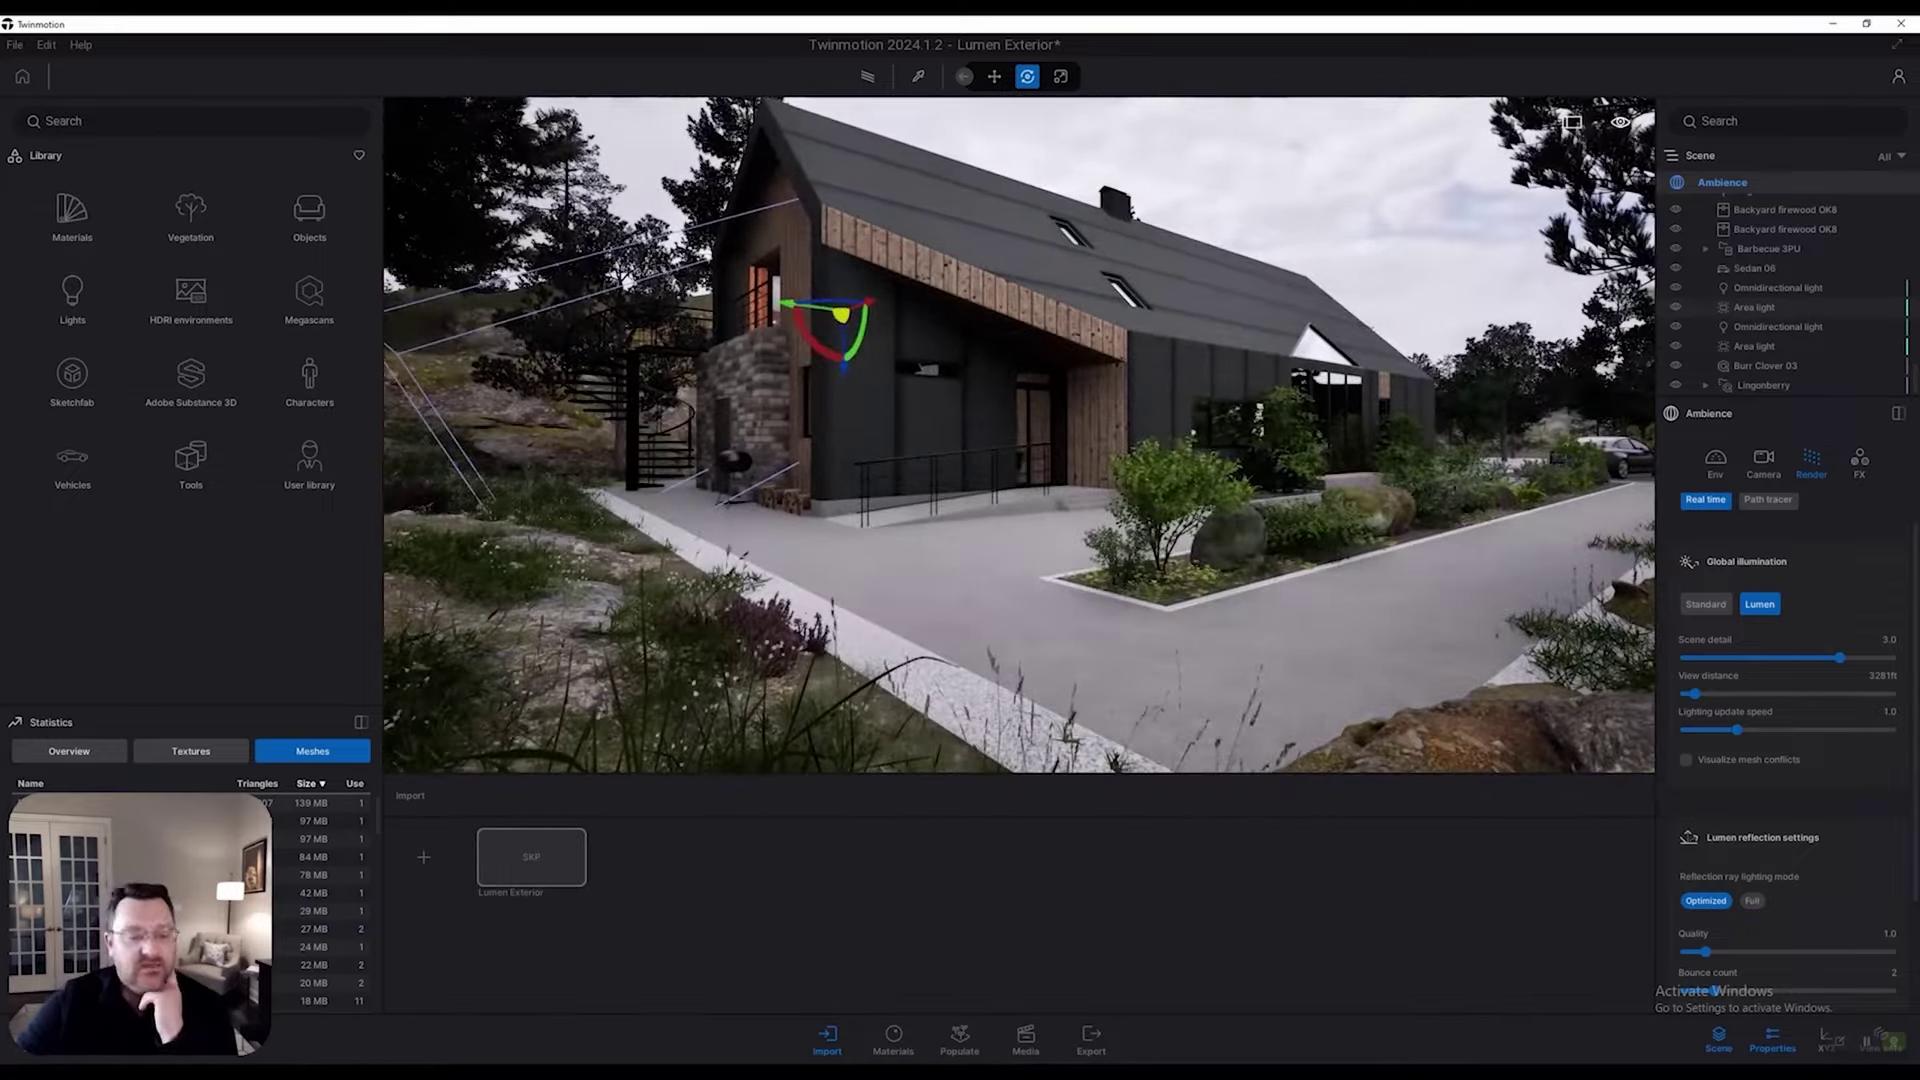
{"action": "right_click_drag", "start_coordinate": [1020, 435], "coordinate": [1017, 417]}
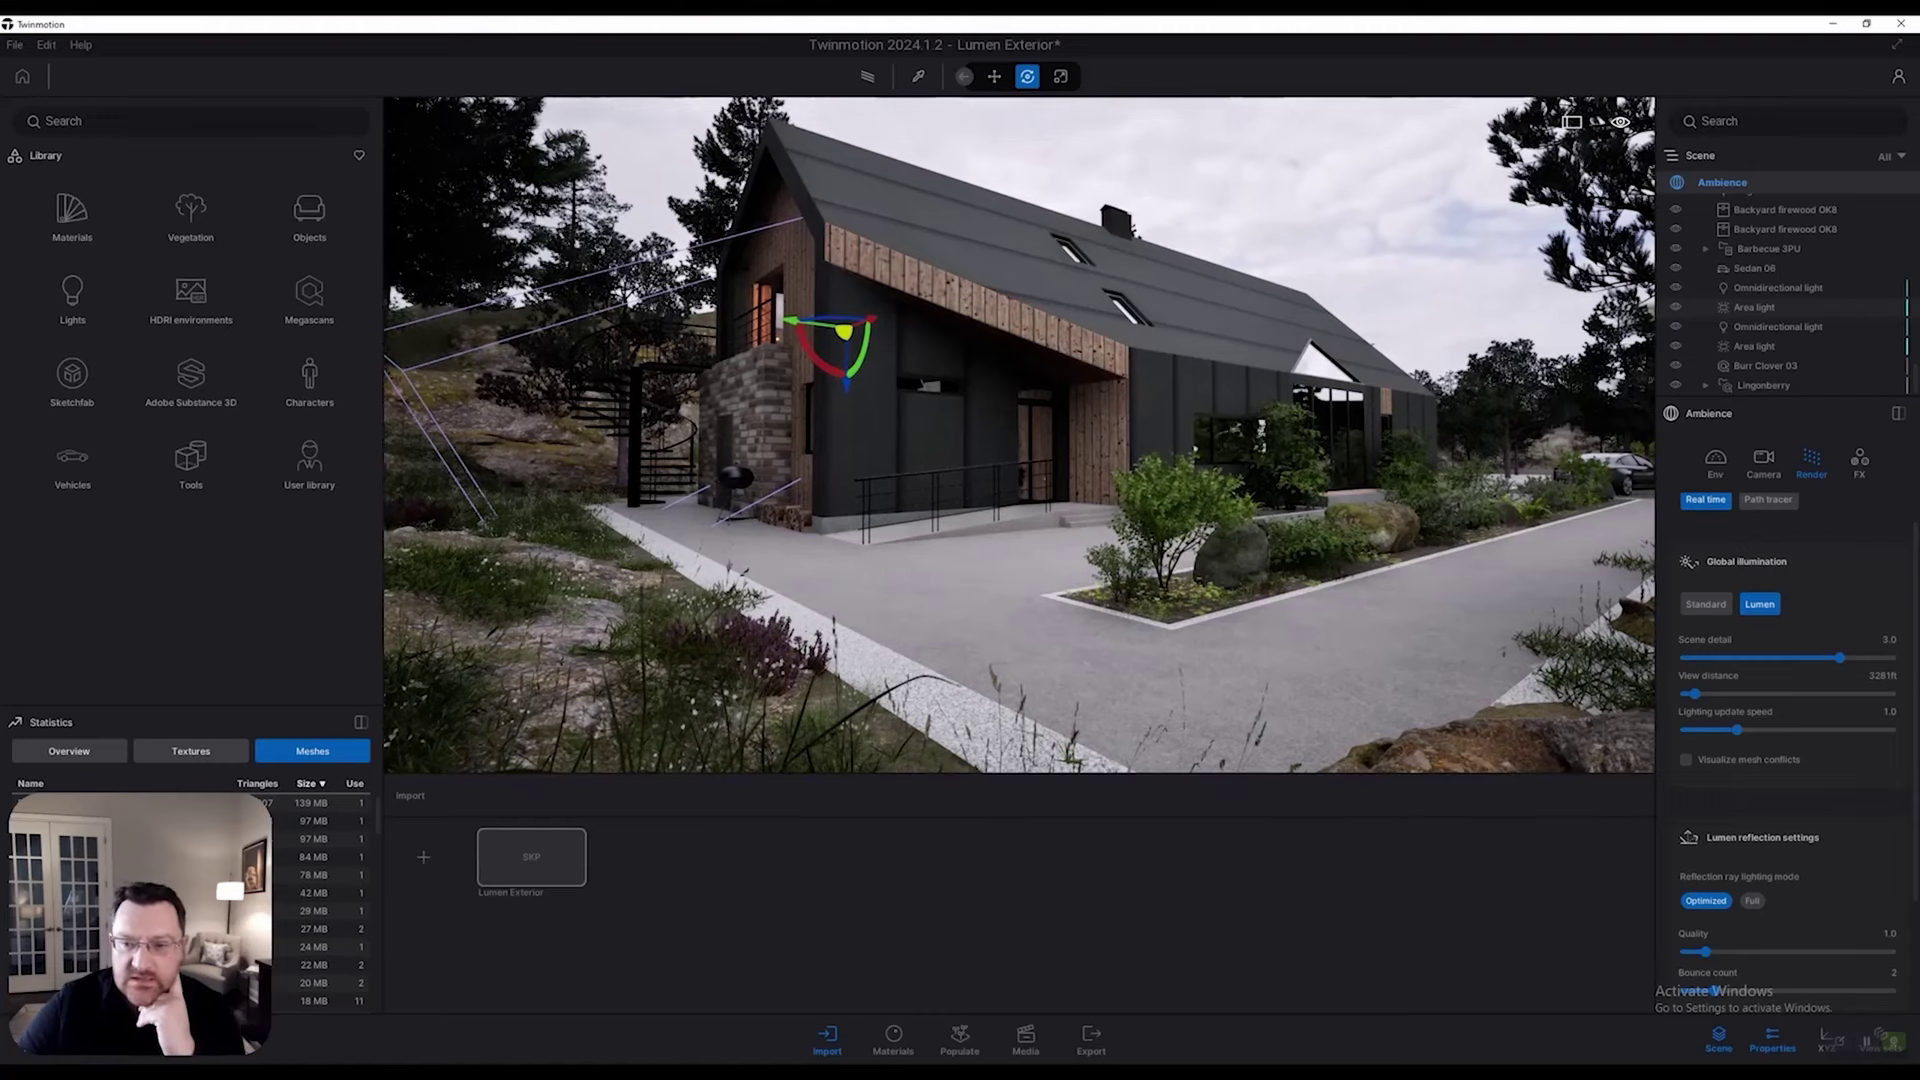
{"action": "key", "text": "Escape"}
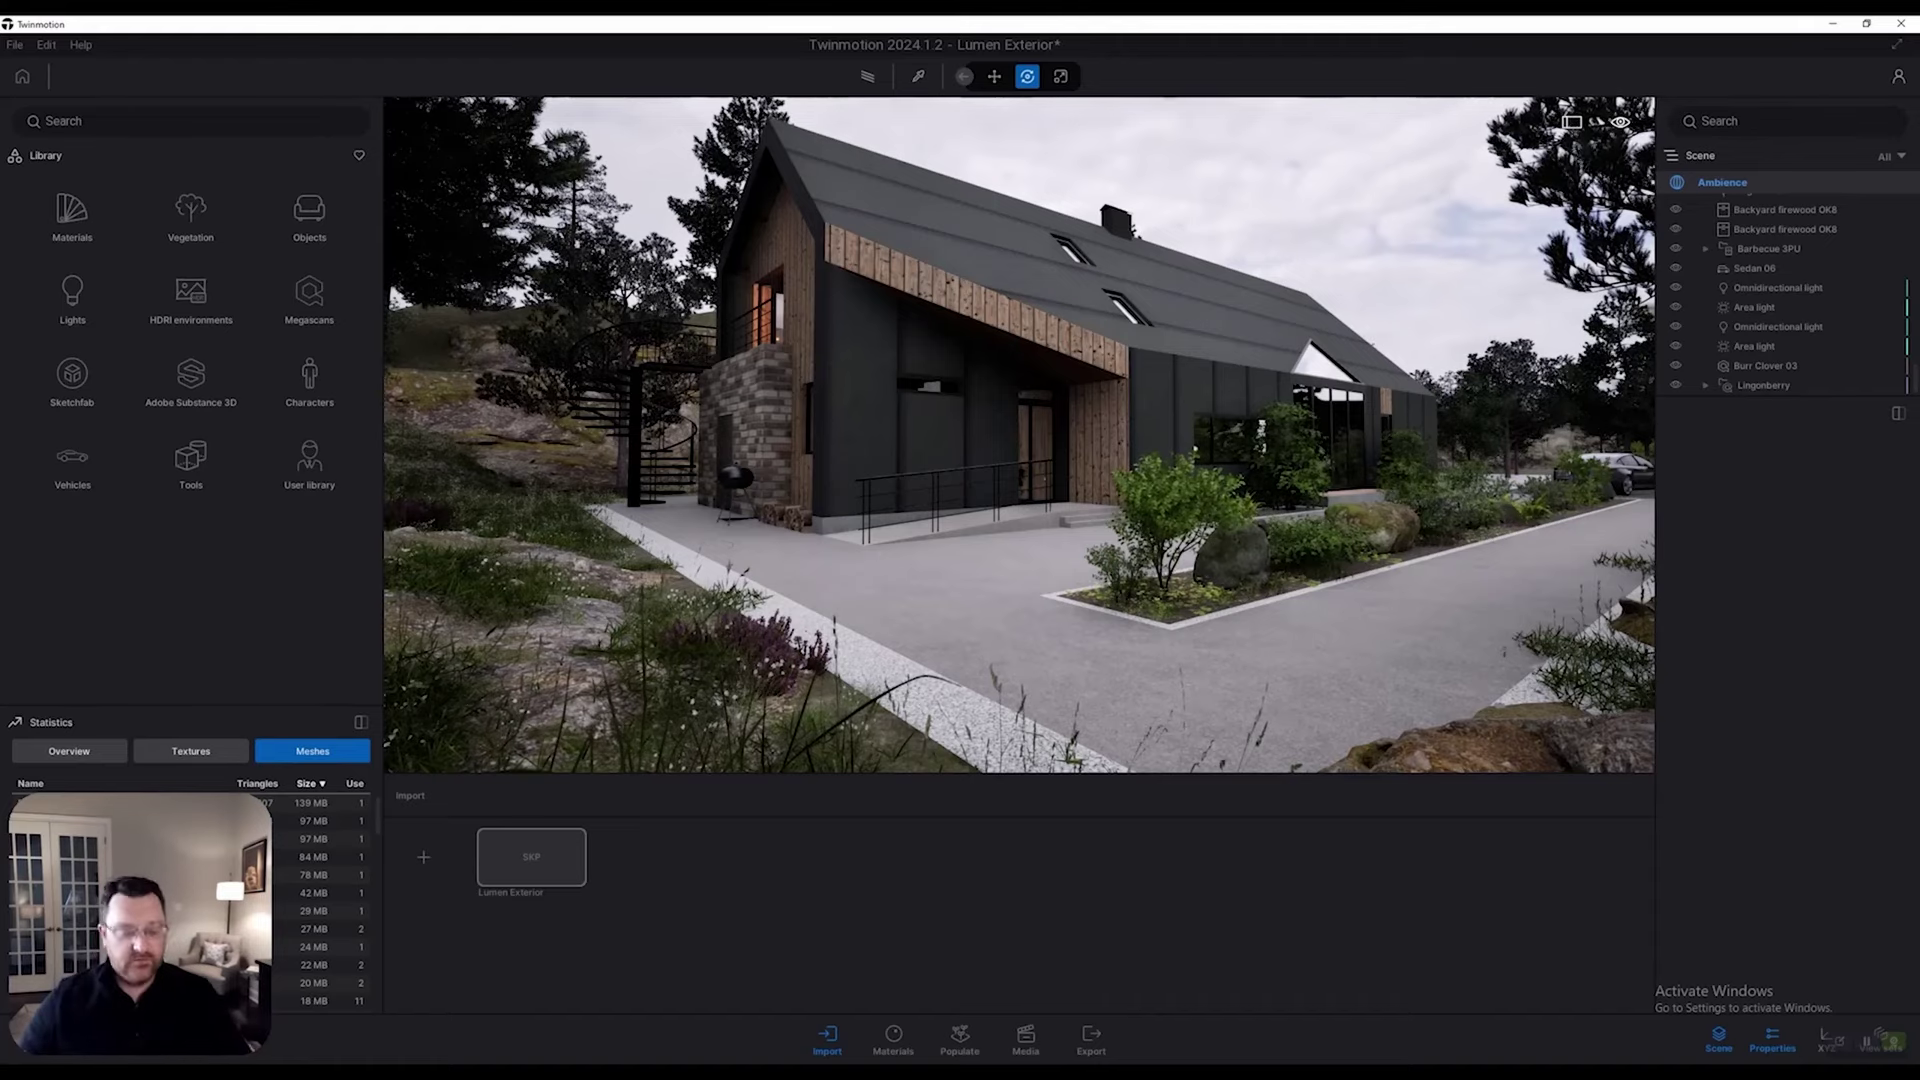
{"action": "key", "text": "s"}
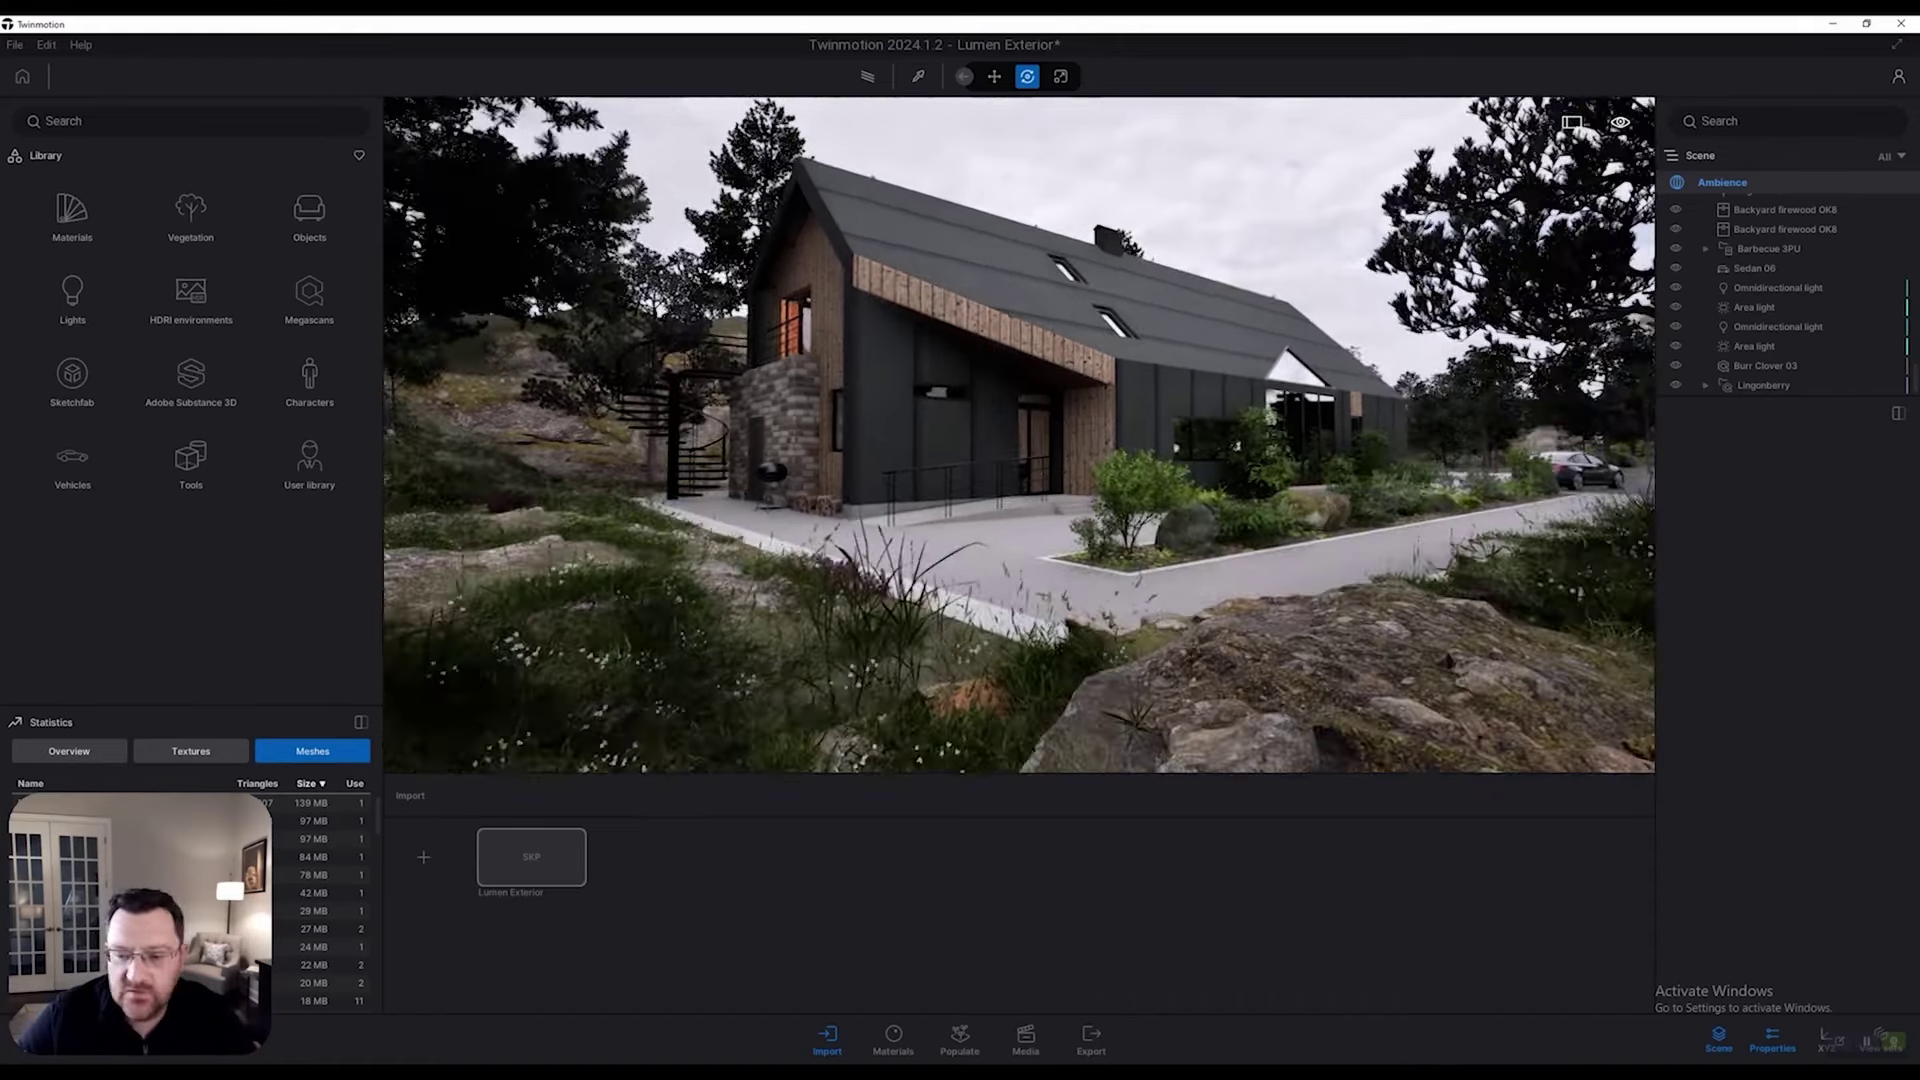
{"action": "key", "text": "w"}
{"action": "key", "text": "s"}
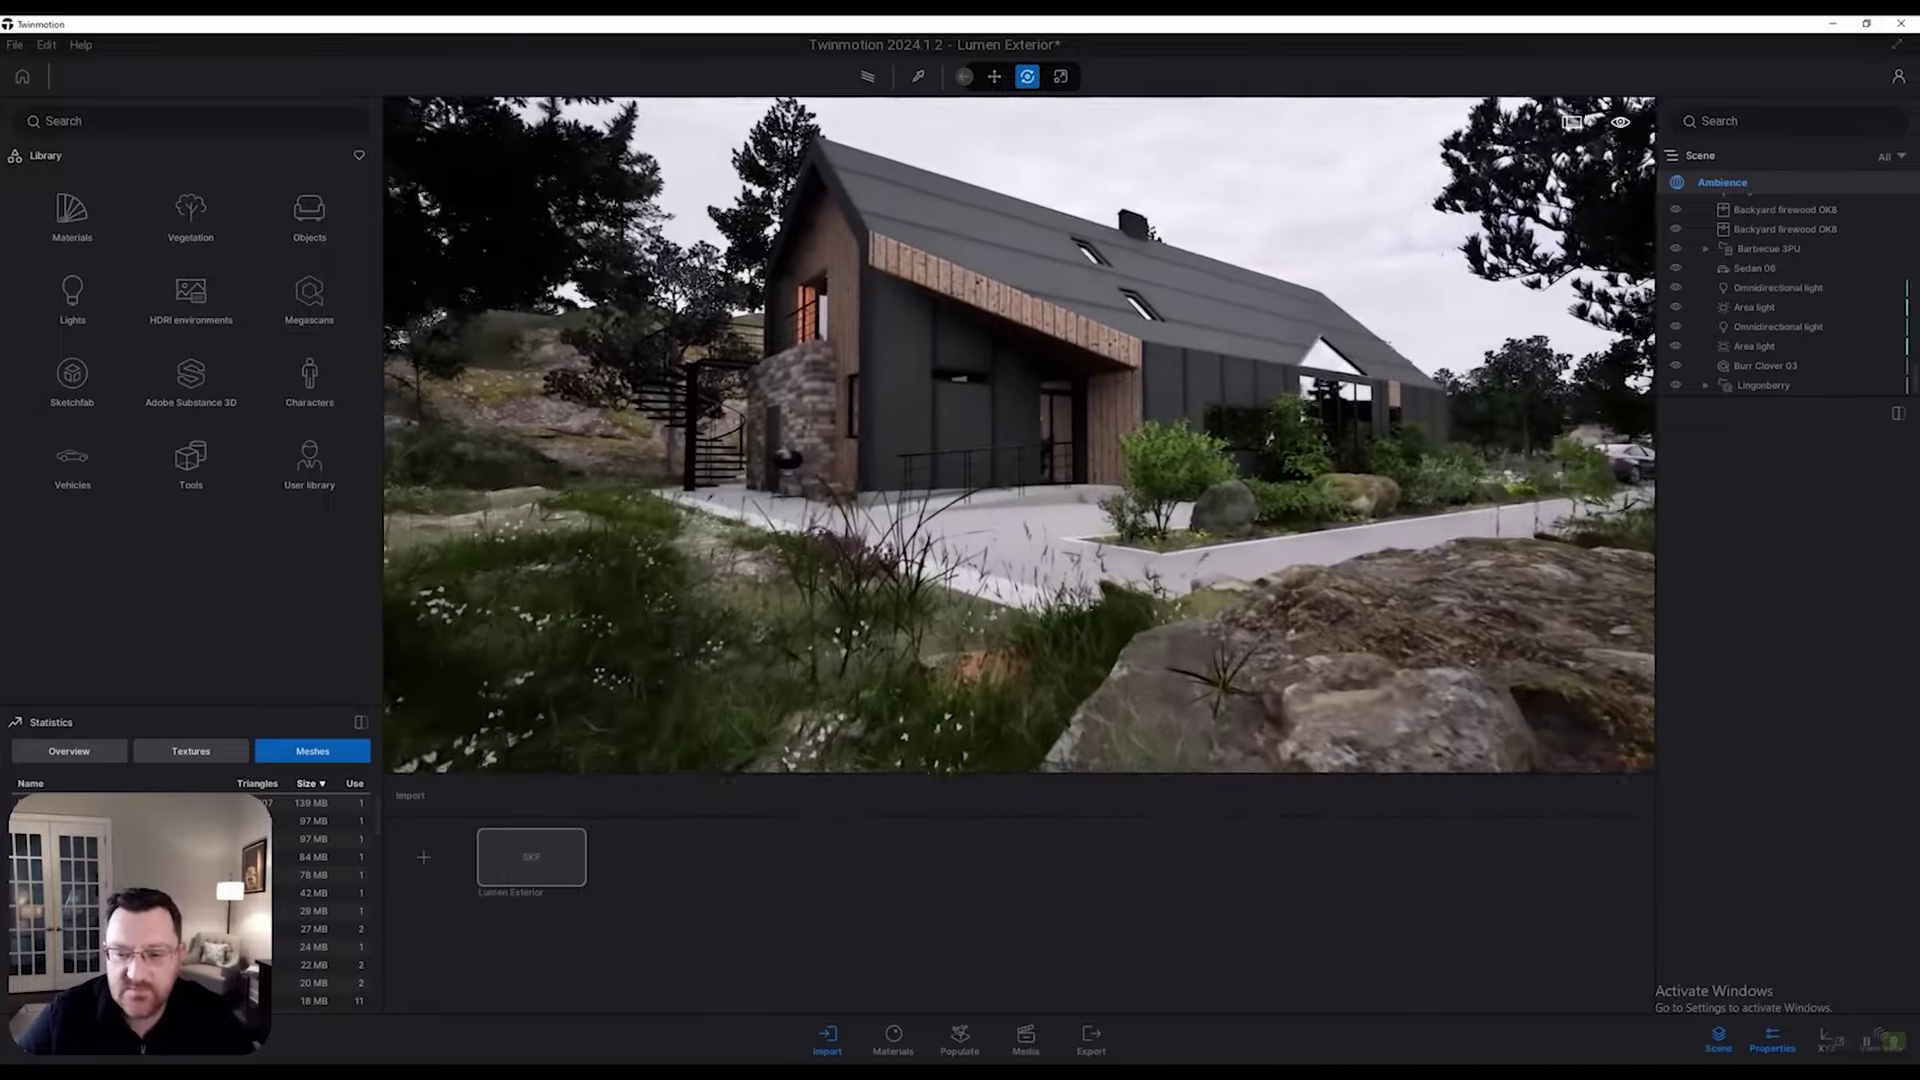
Step: Check the framing of the house in Image1 and examine its natural lighting details
{"action": "key", "text": "w"}
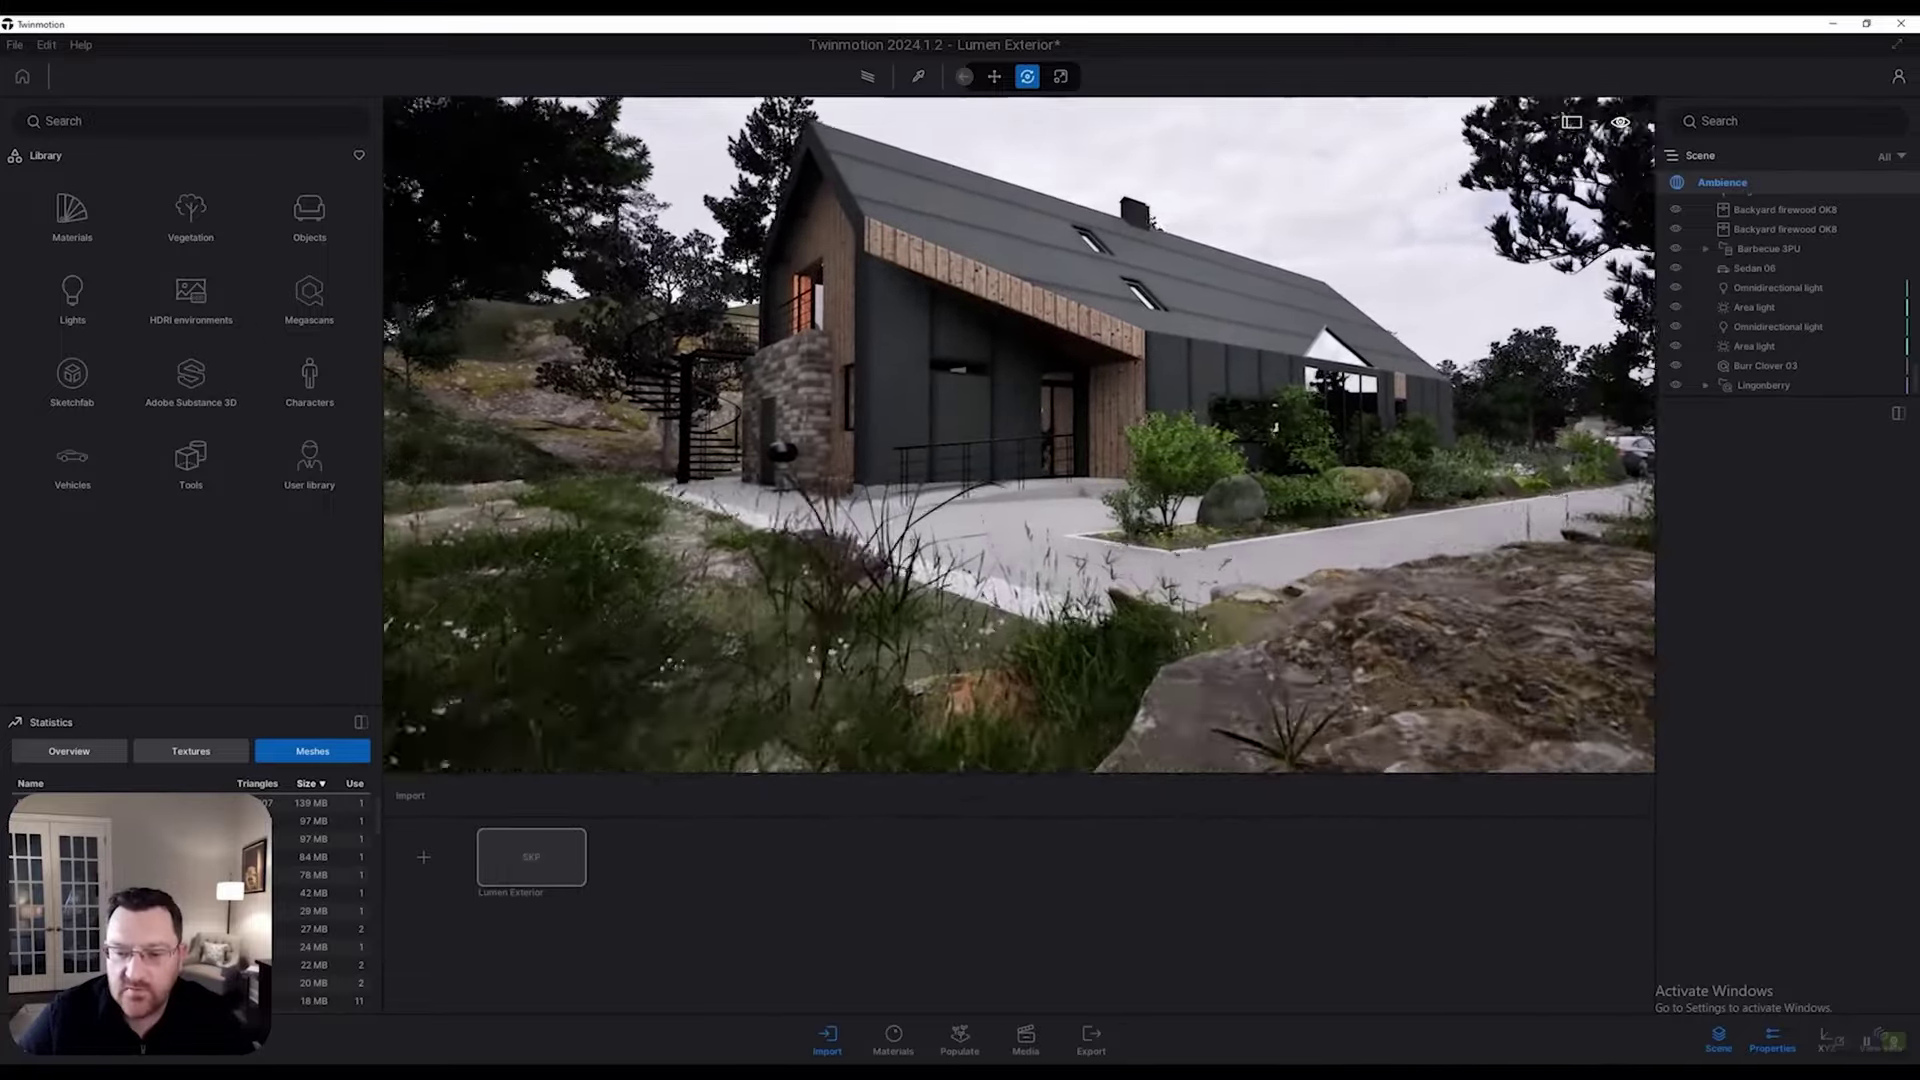
{"action": "key", "text": "s"}
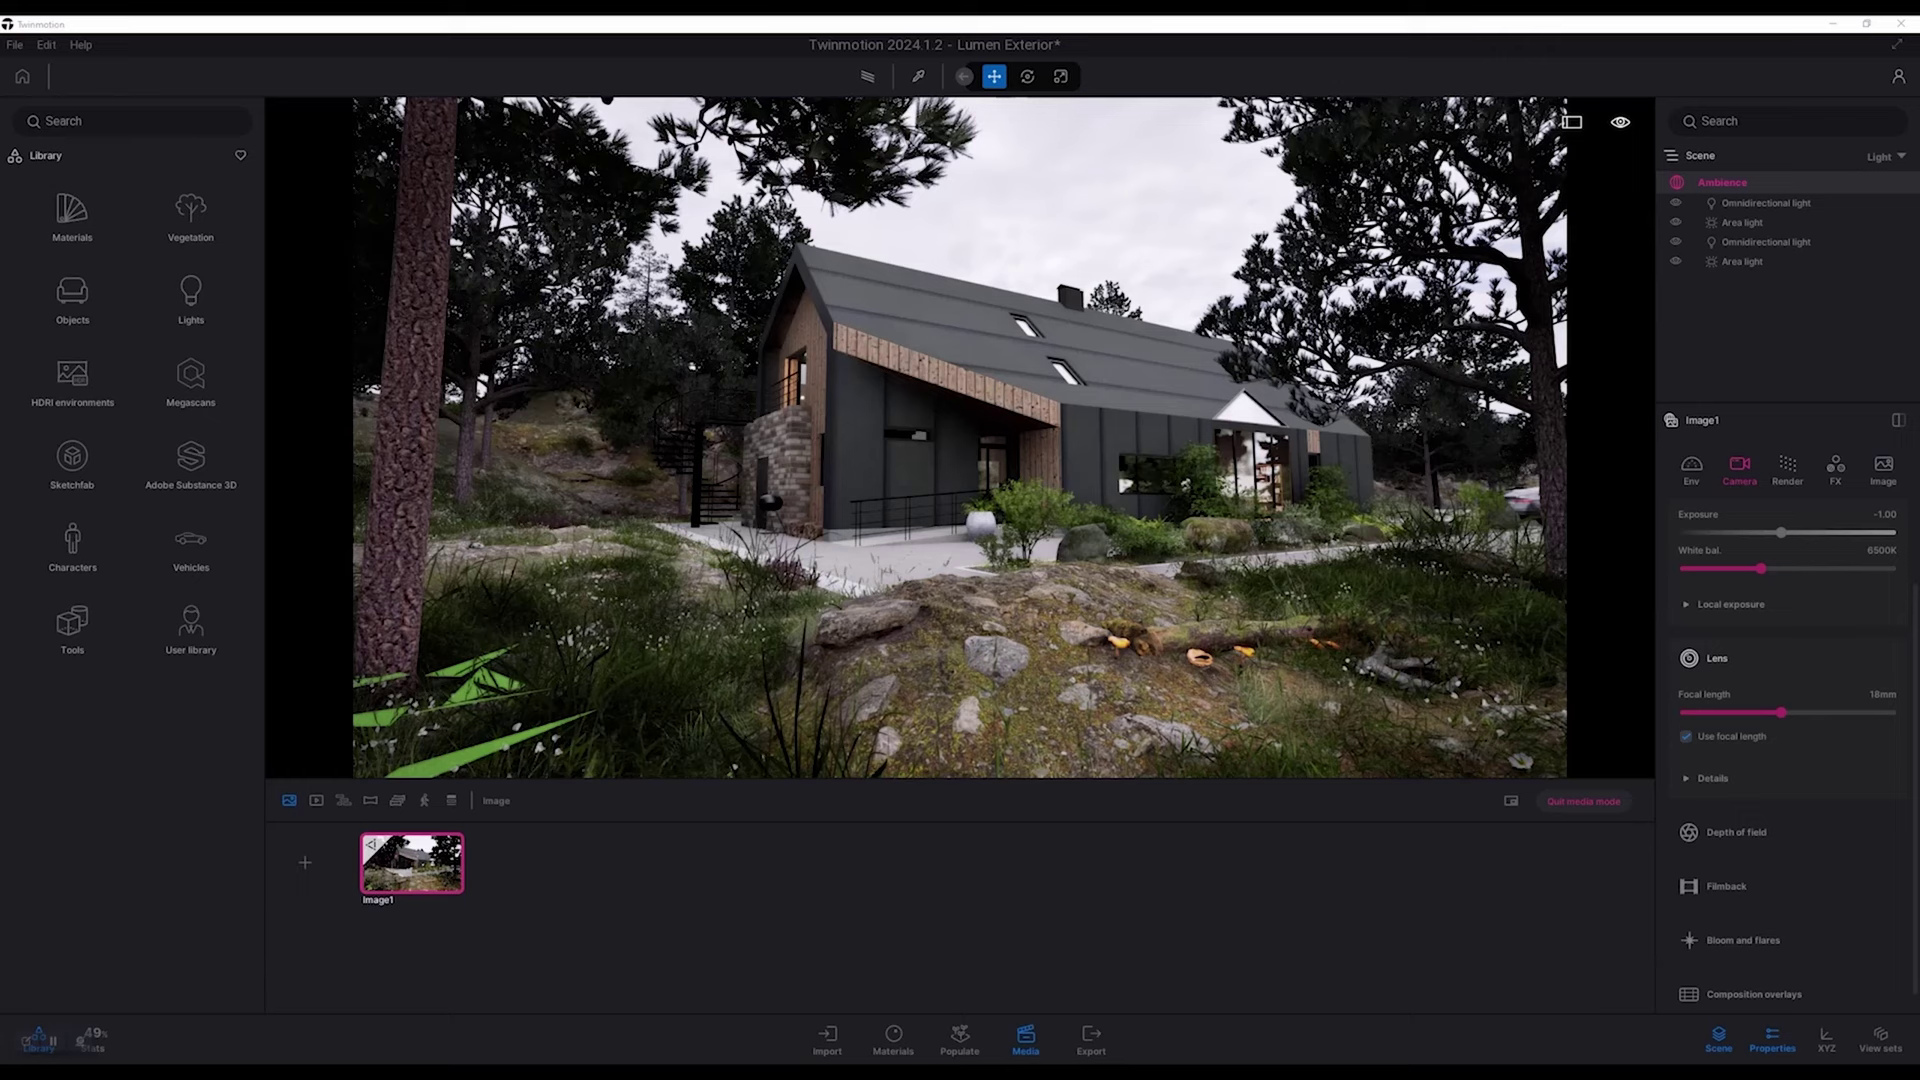
{"action": "key", "text": "w"}
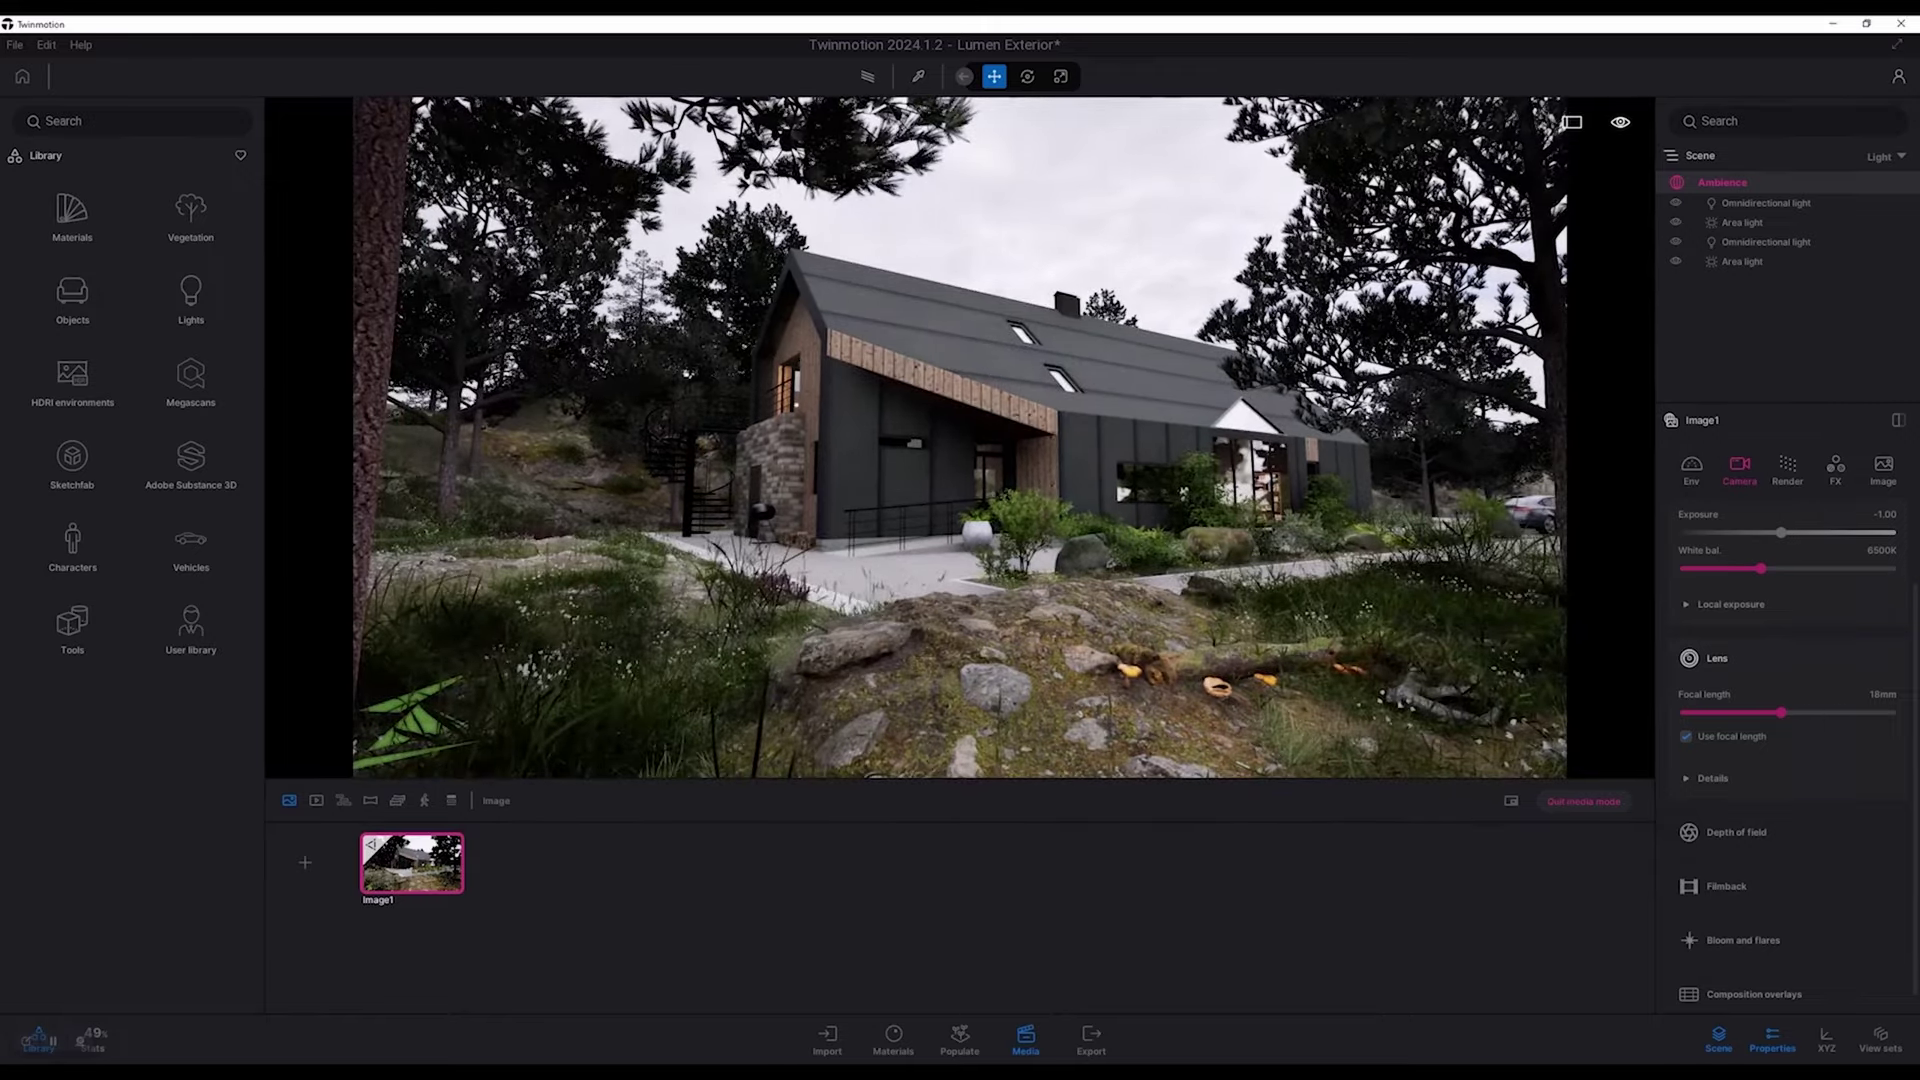
{"action": "left_click", "coordinate": [1691, 470]}
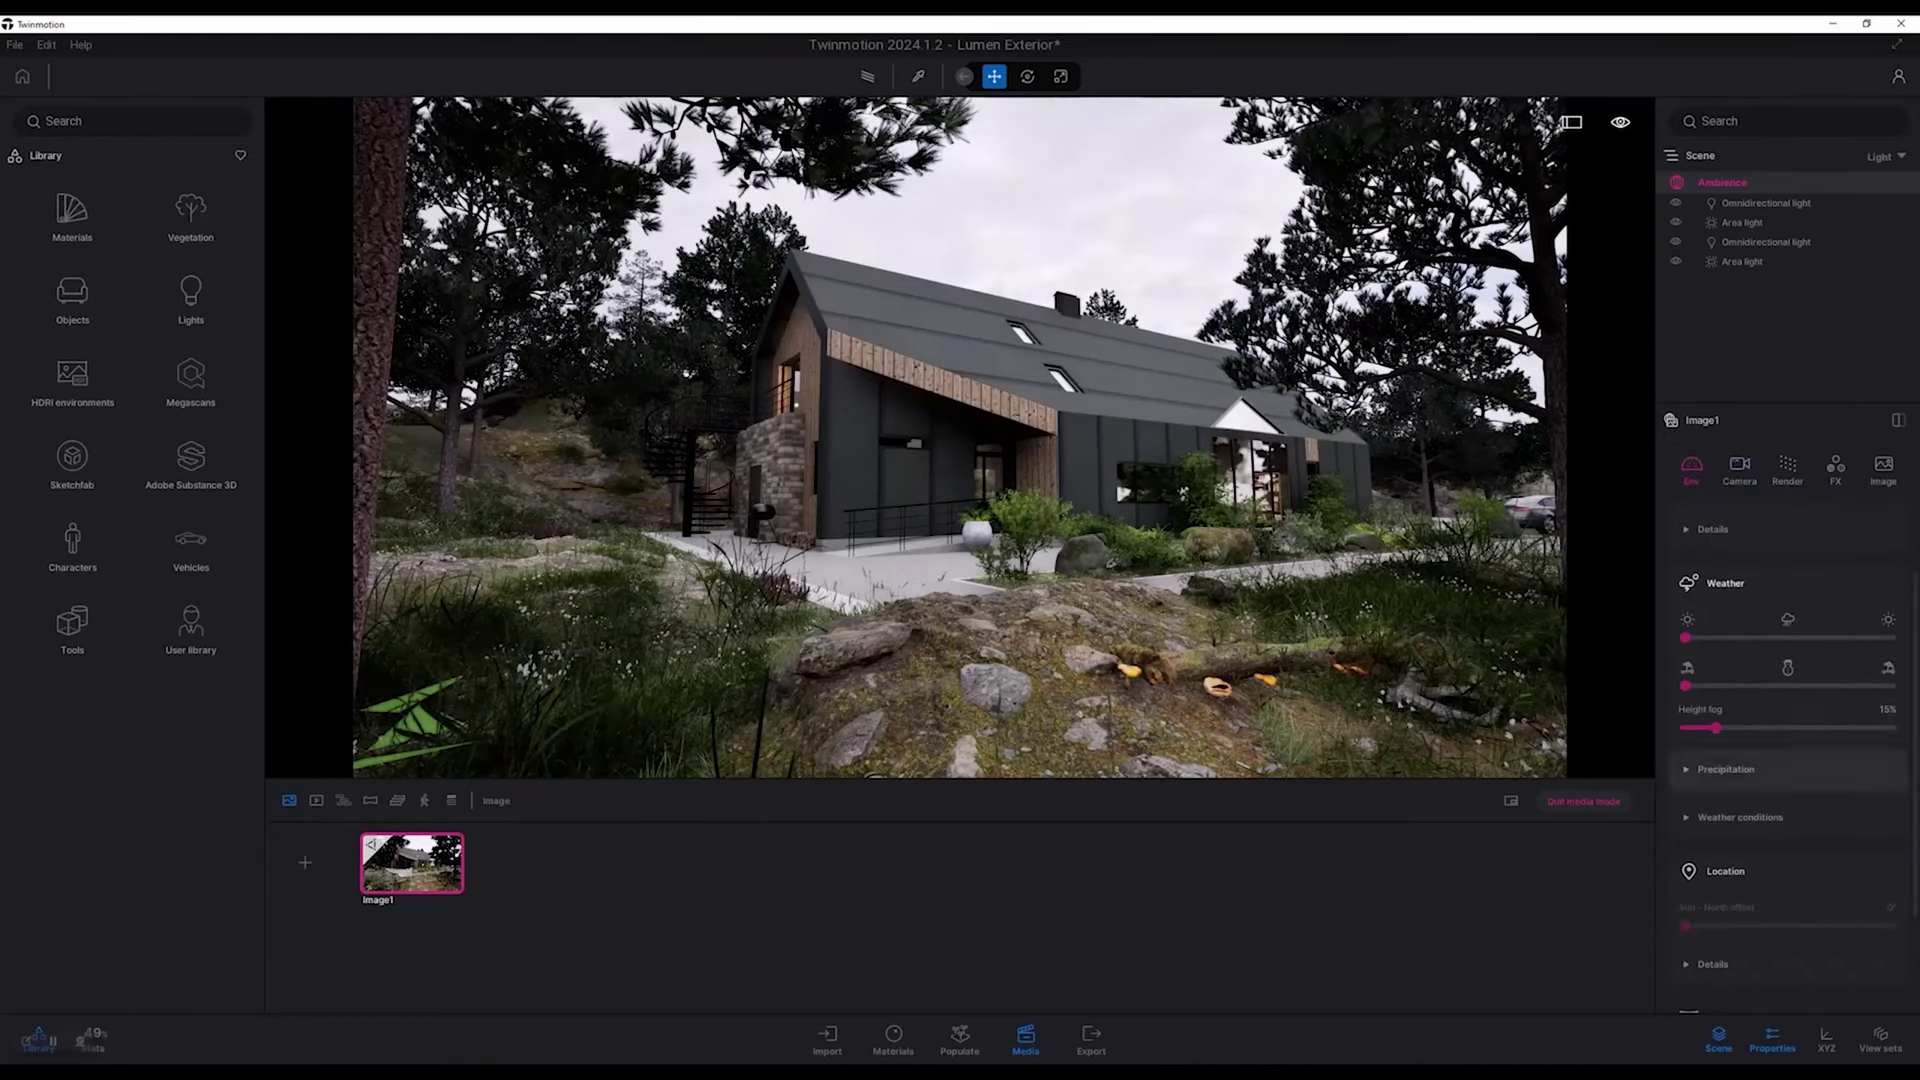
{"action": "scroll", "coordinate": [1790, 760], "scroll_direction": "up", "scroll_amount": 2}
{"action": "left_click", "coordinate": [1712, 625]}
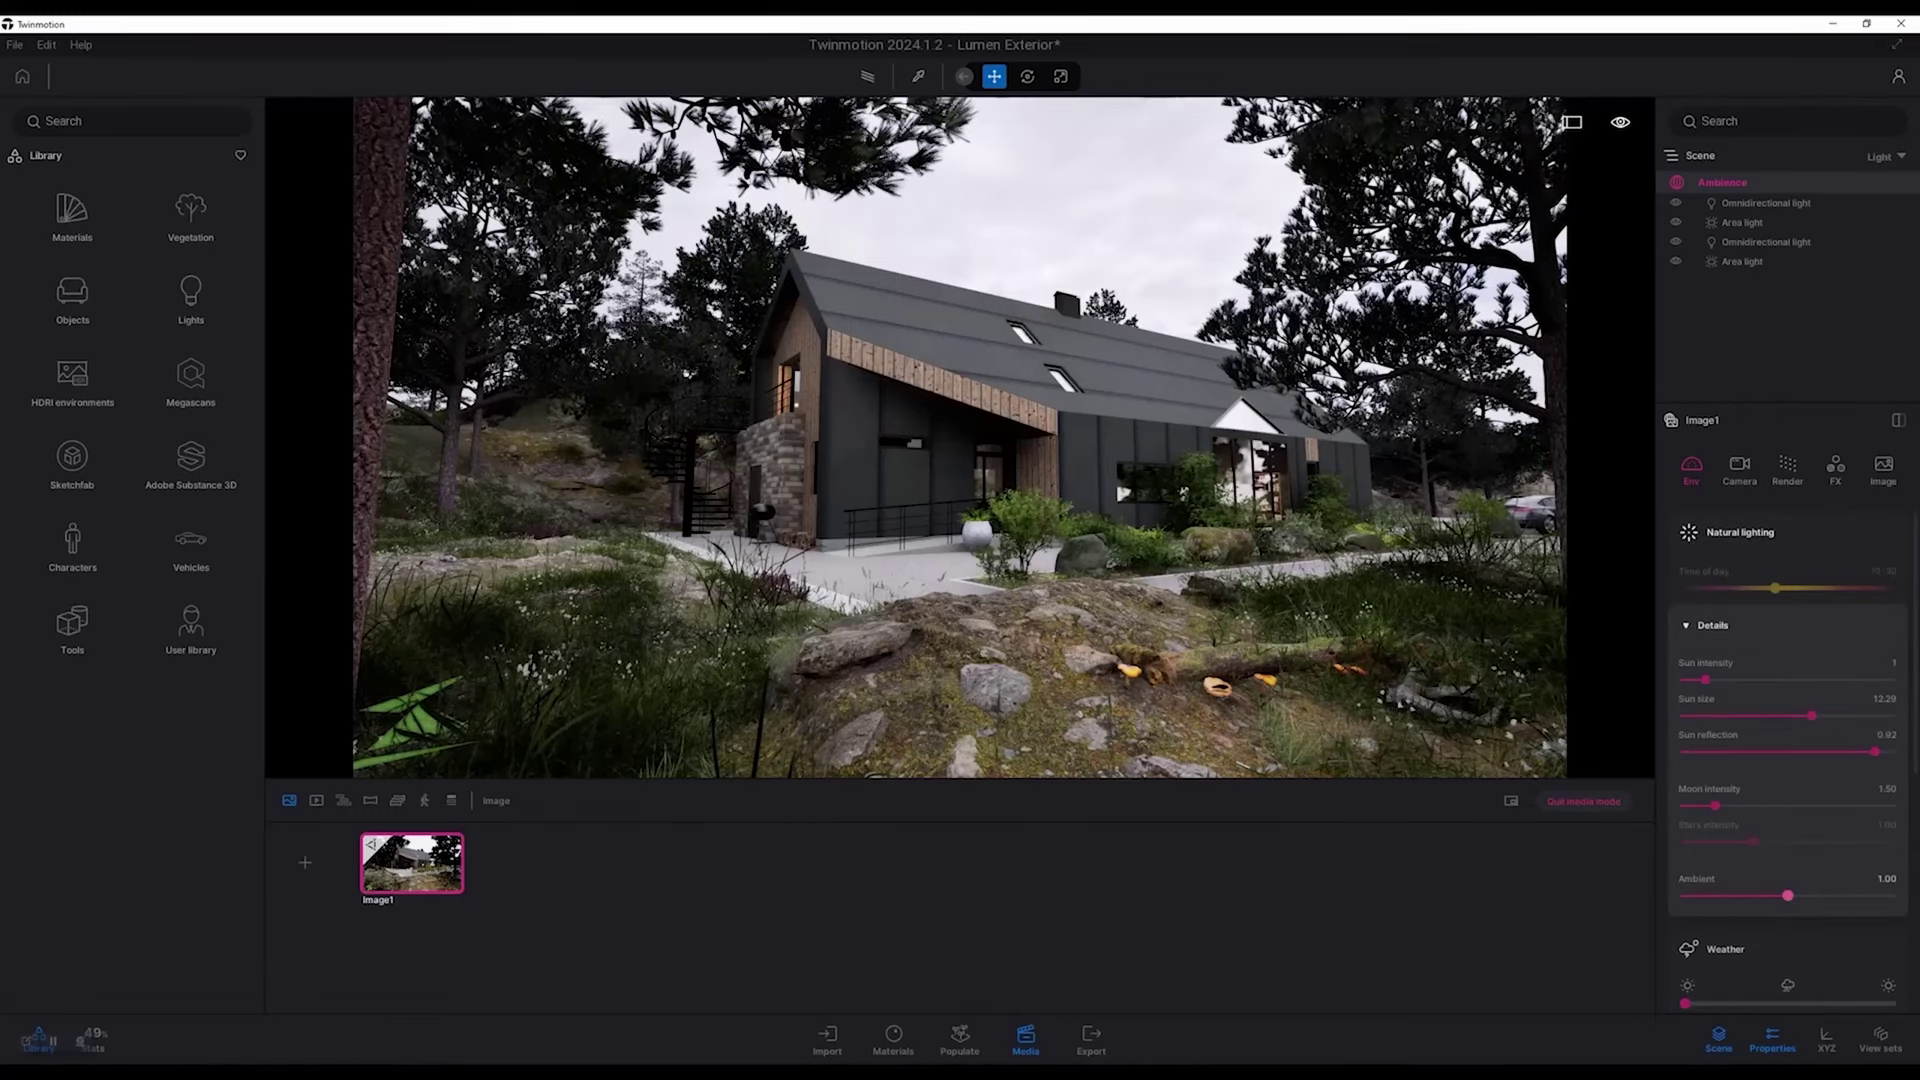
Step: Set Image1's Lumen scene detail to 10.0, view distance to its maximum and lighting update speed to 4.0
{"action": "left_click", "coordinate": [1787, 467]}
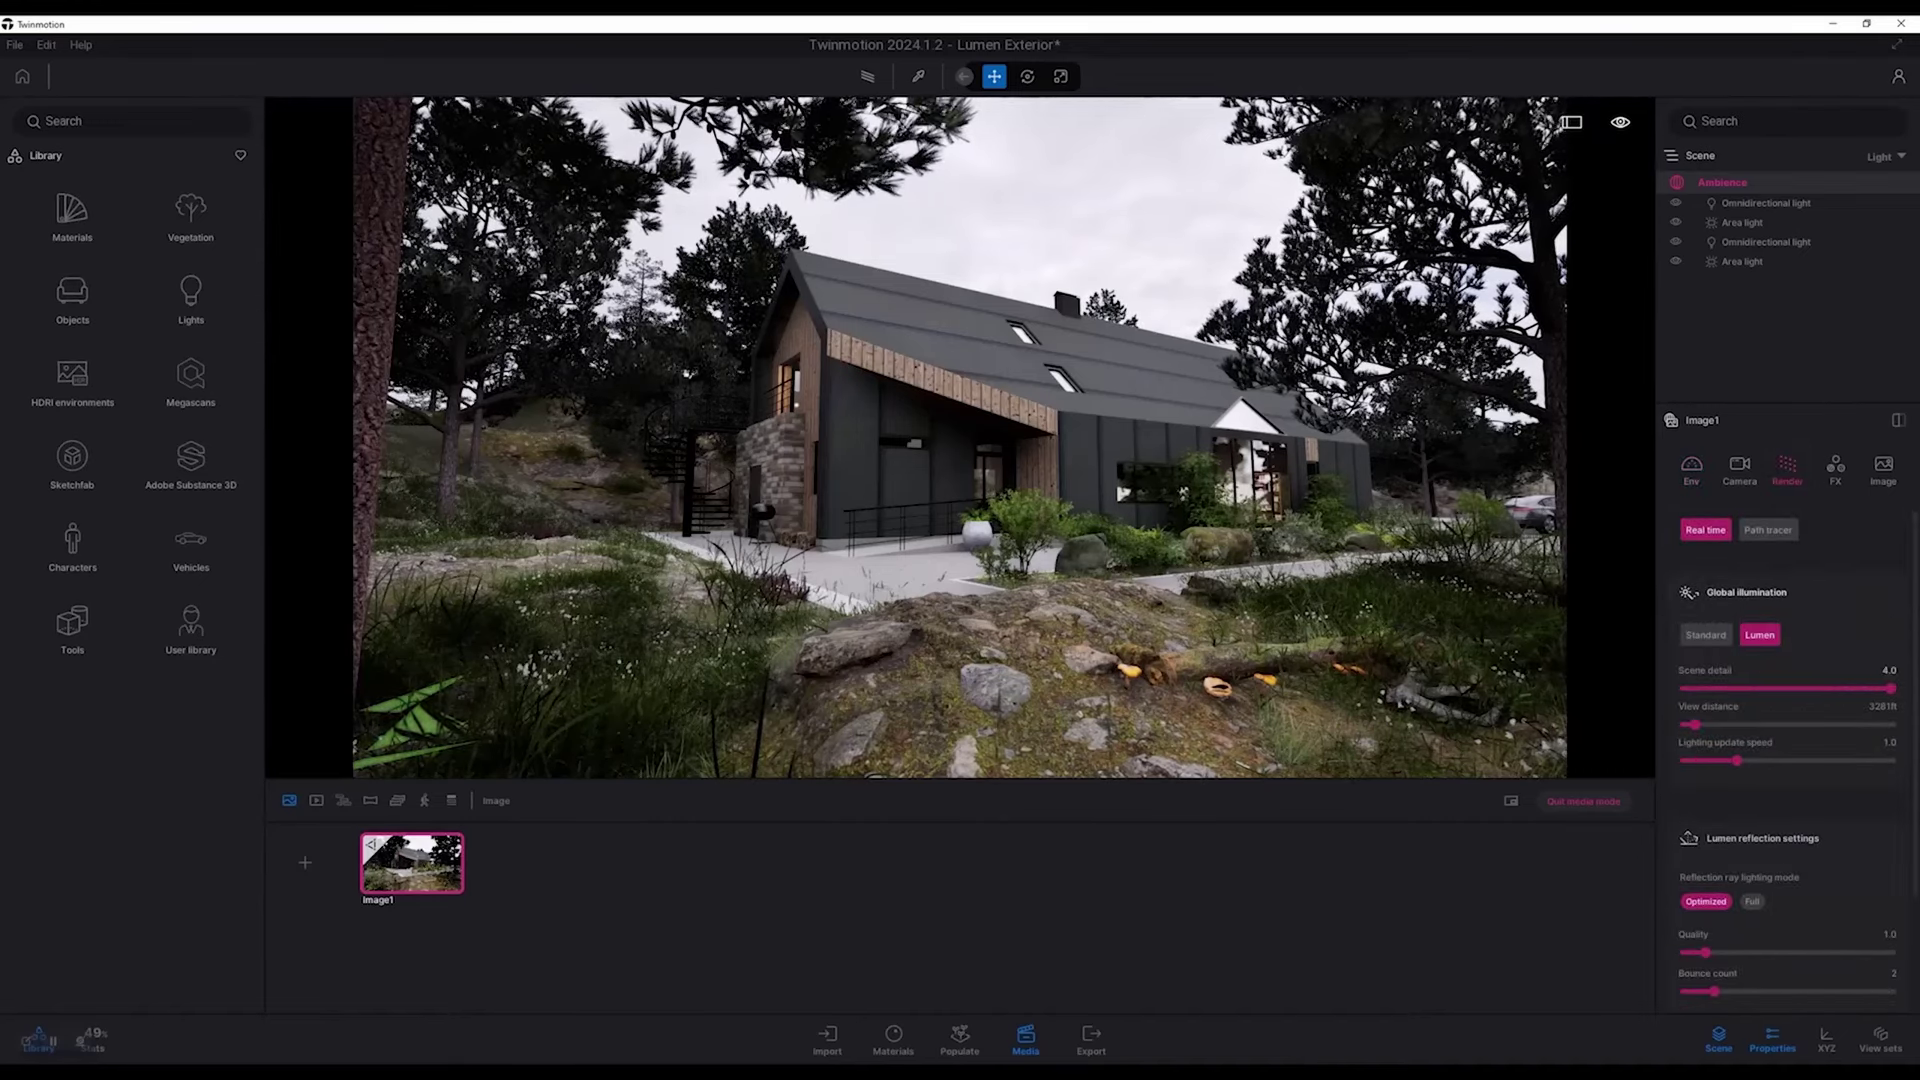
{"action": "left_click", "coordinate": [1889, 670]}
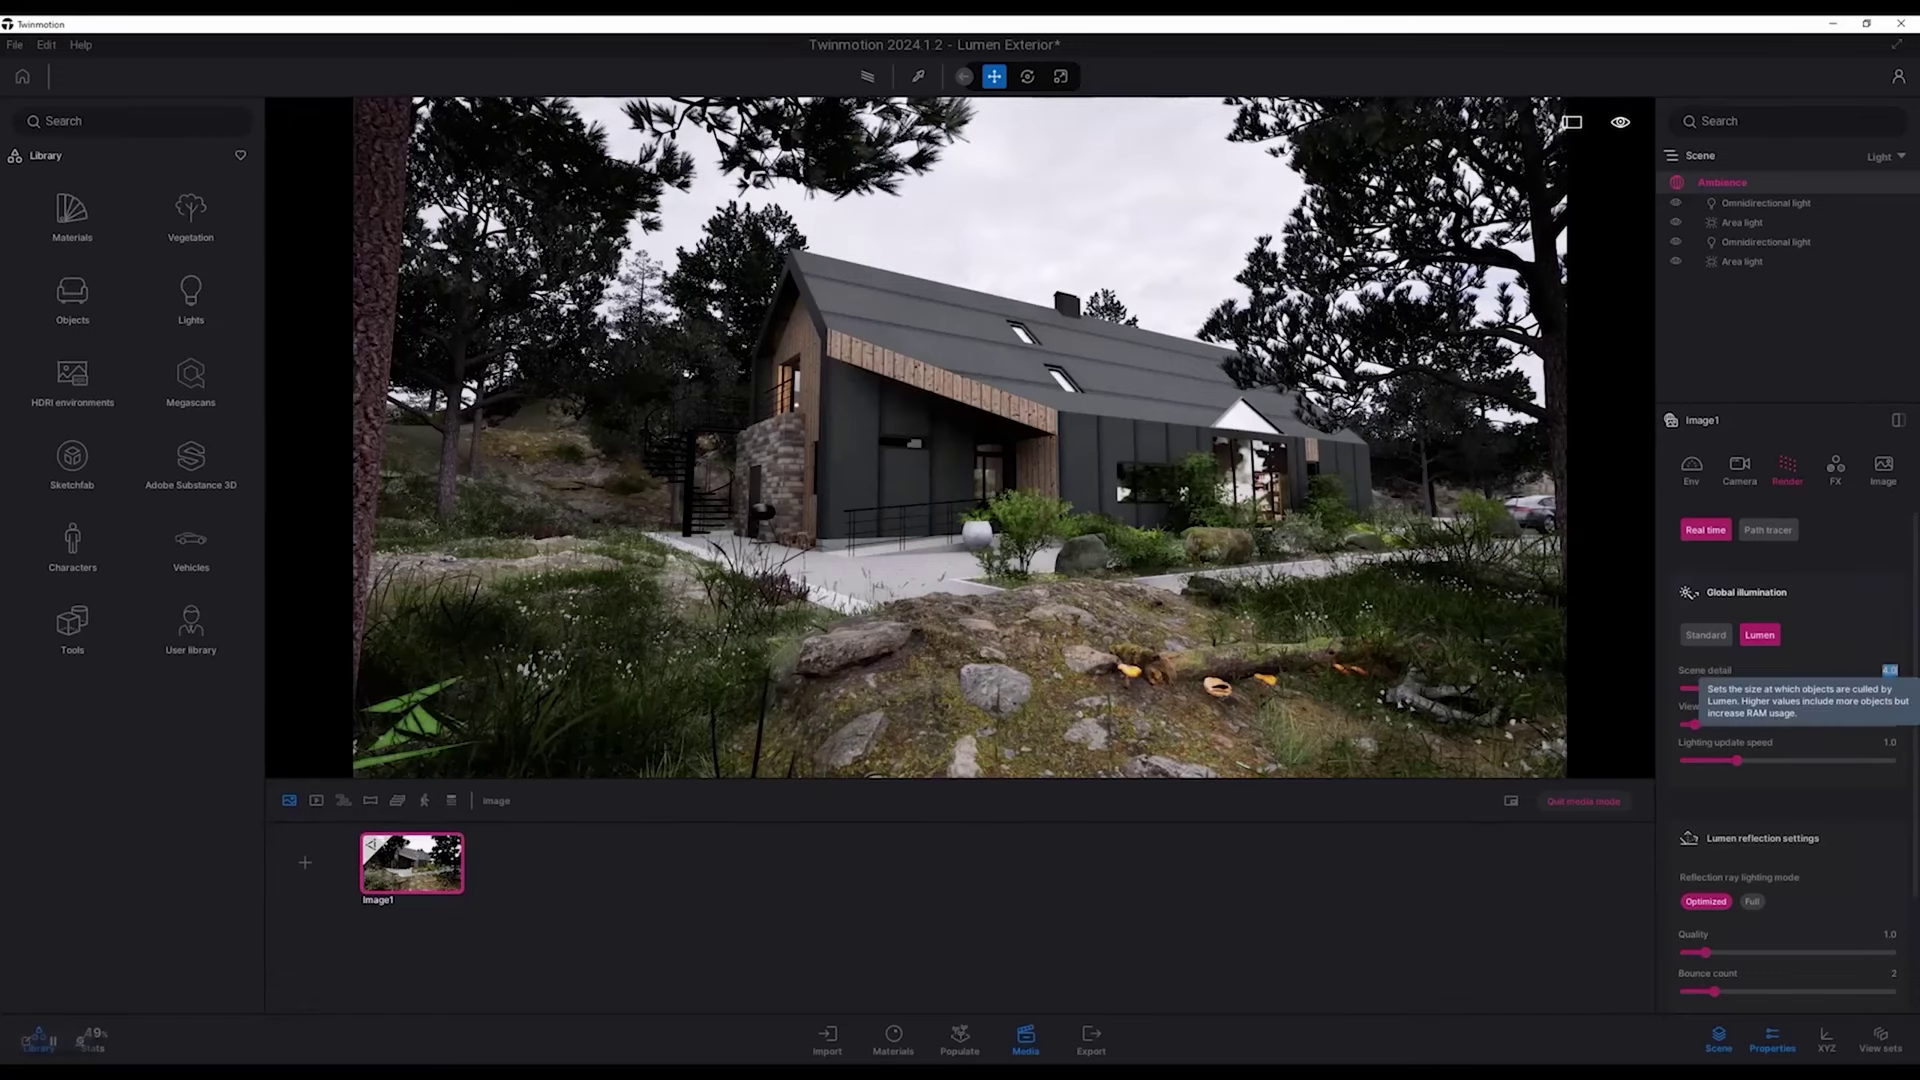
{"action": "key", "text": "Return"}
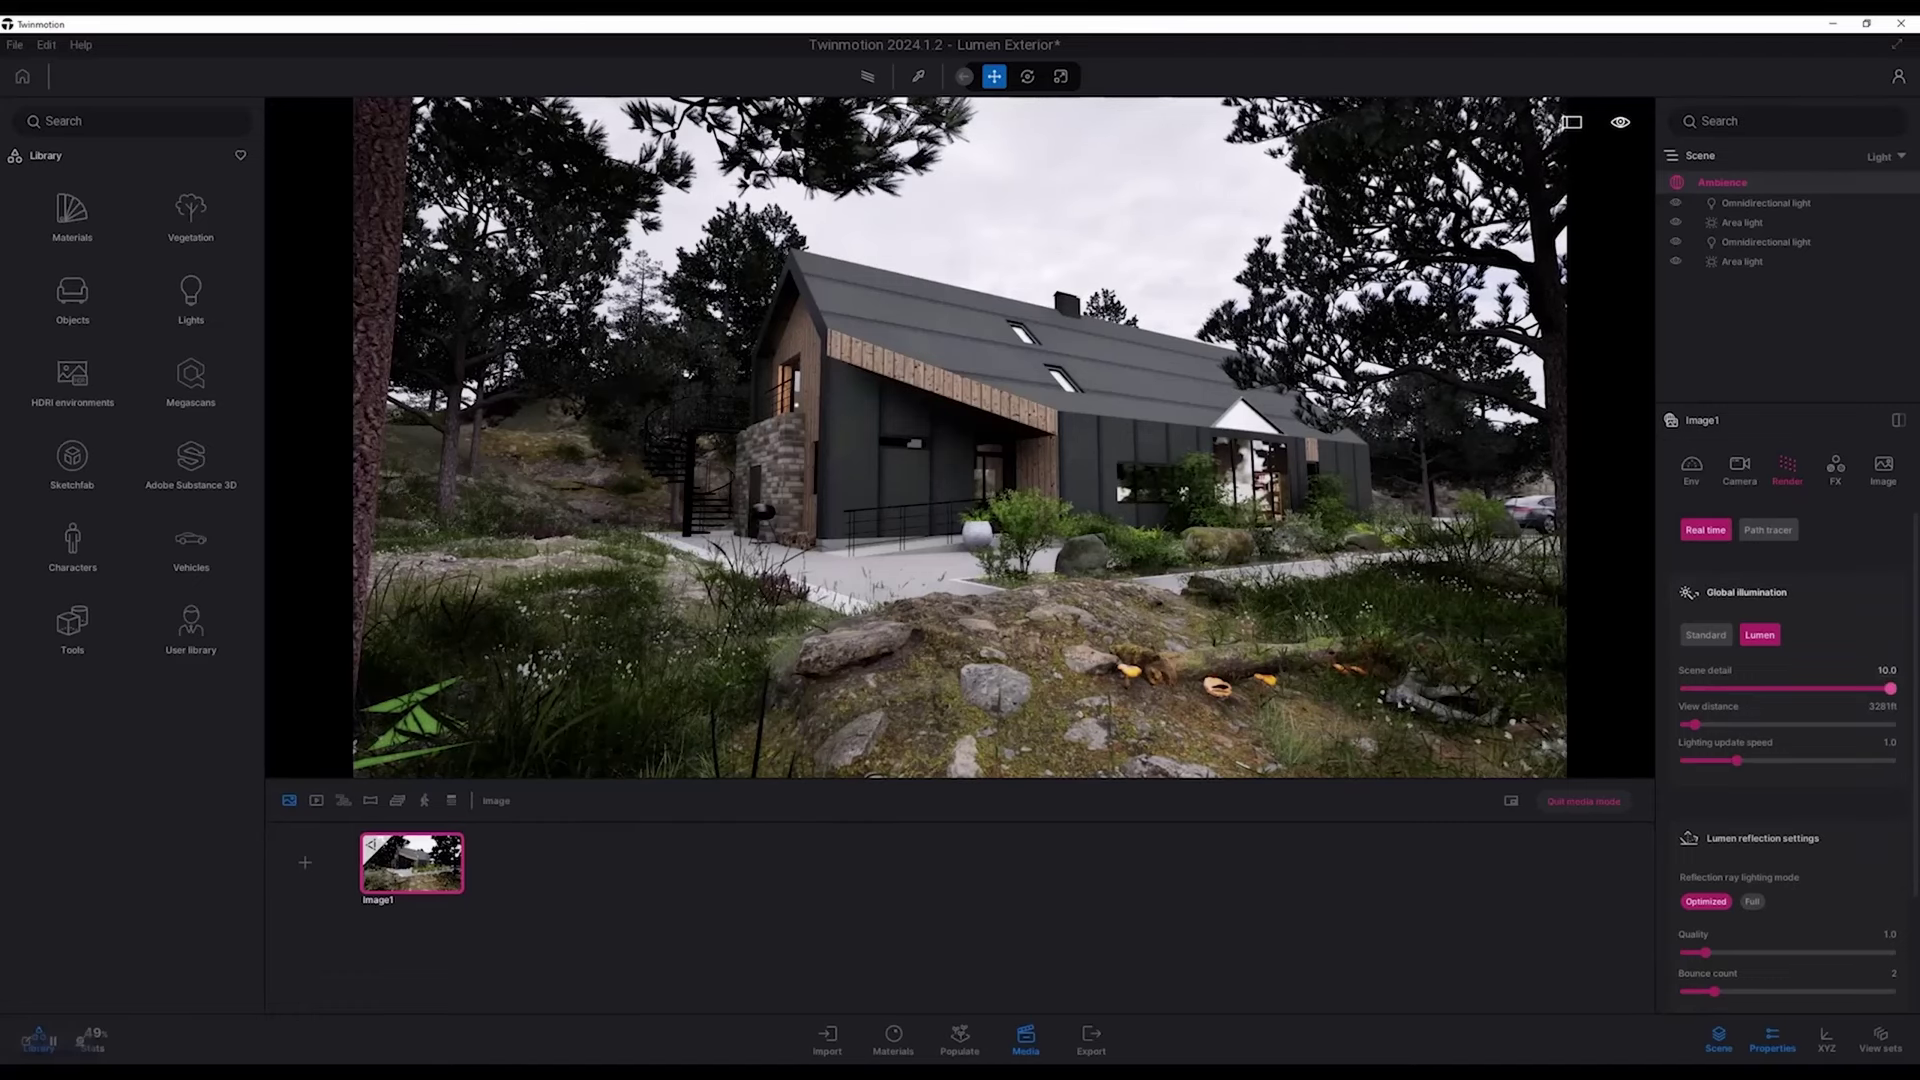
{"action": "left_click_drag", "start_coordinate": [1694, 724], "coordinate": [1889, 724]}
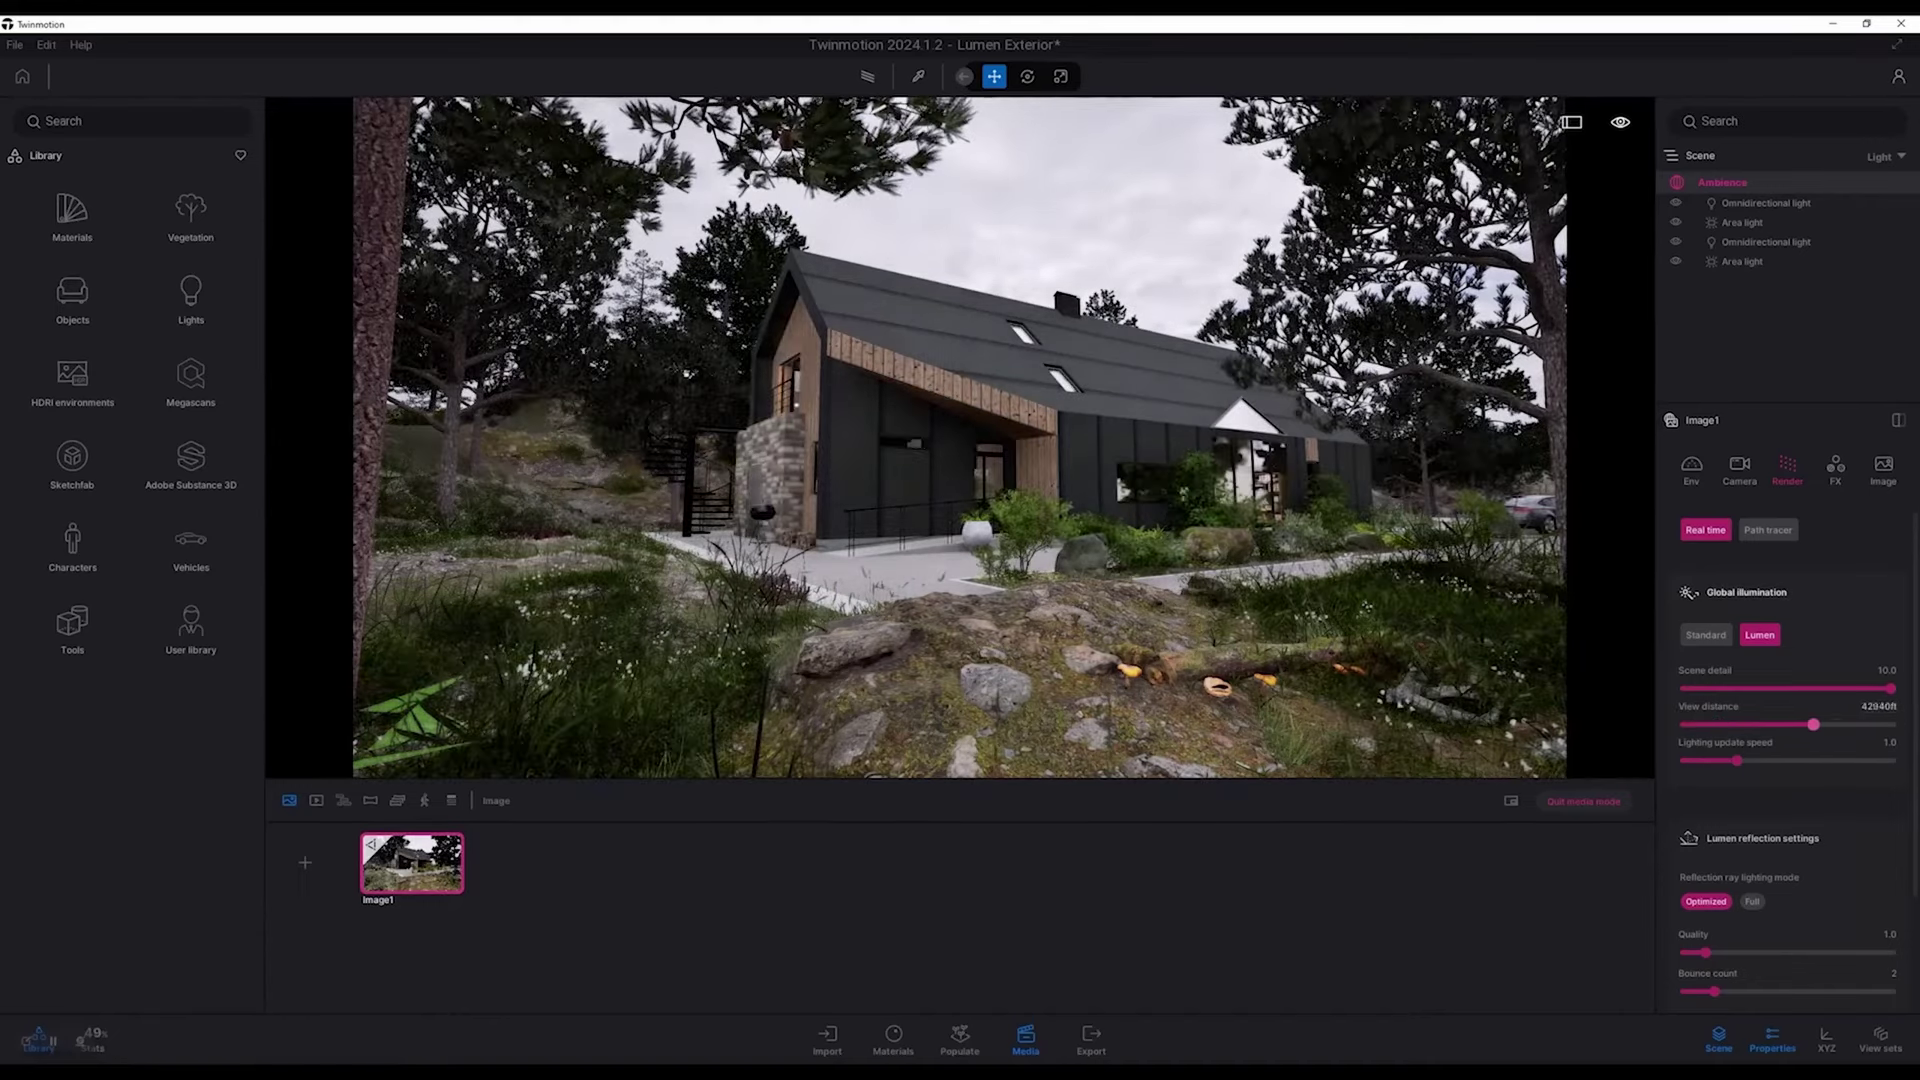
{"action": "mouse_move", "coordinate": [1890, 724]}
{"action": "left_mouse_down"}
{"action": "mouse_move", "coordinate": [1697, 724]}
{"action": "mouse_move", "coordinate": [1889, 724]}
{"action": "left_mouse_up"}
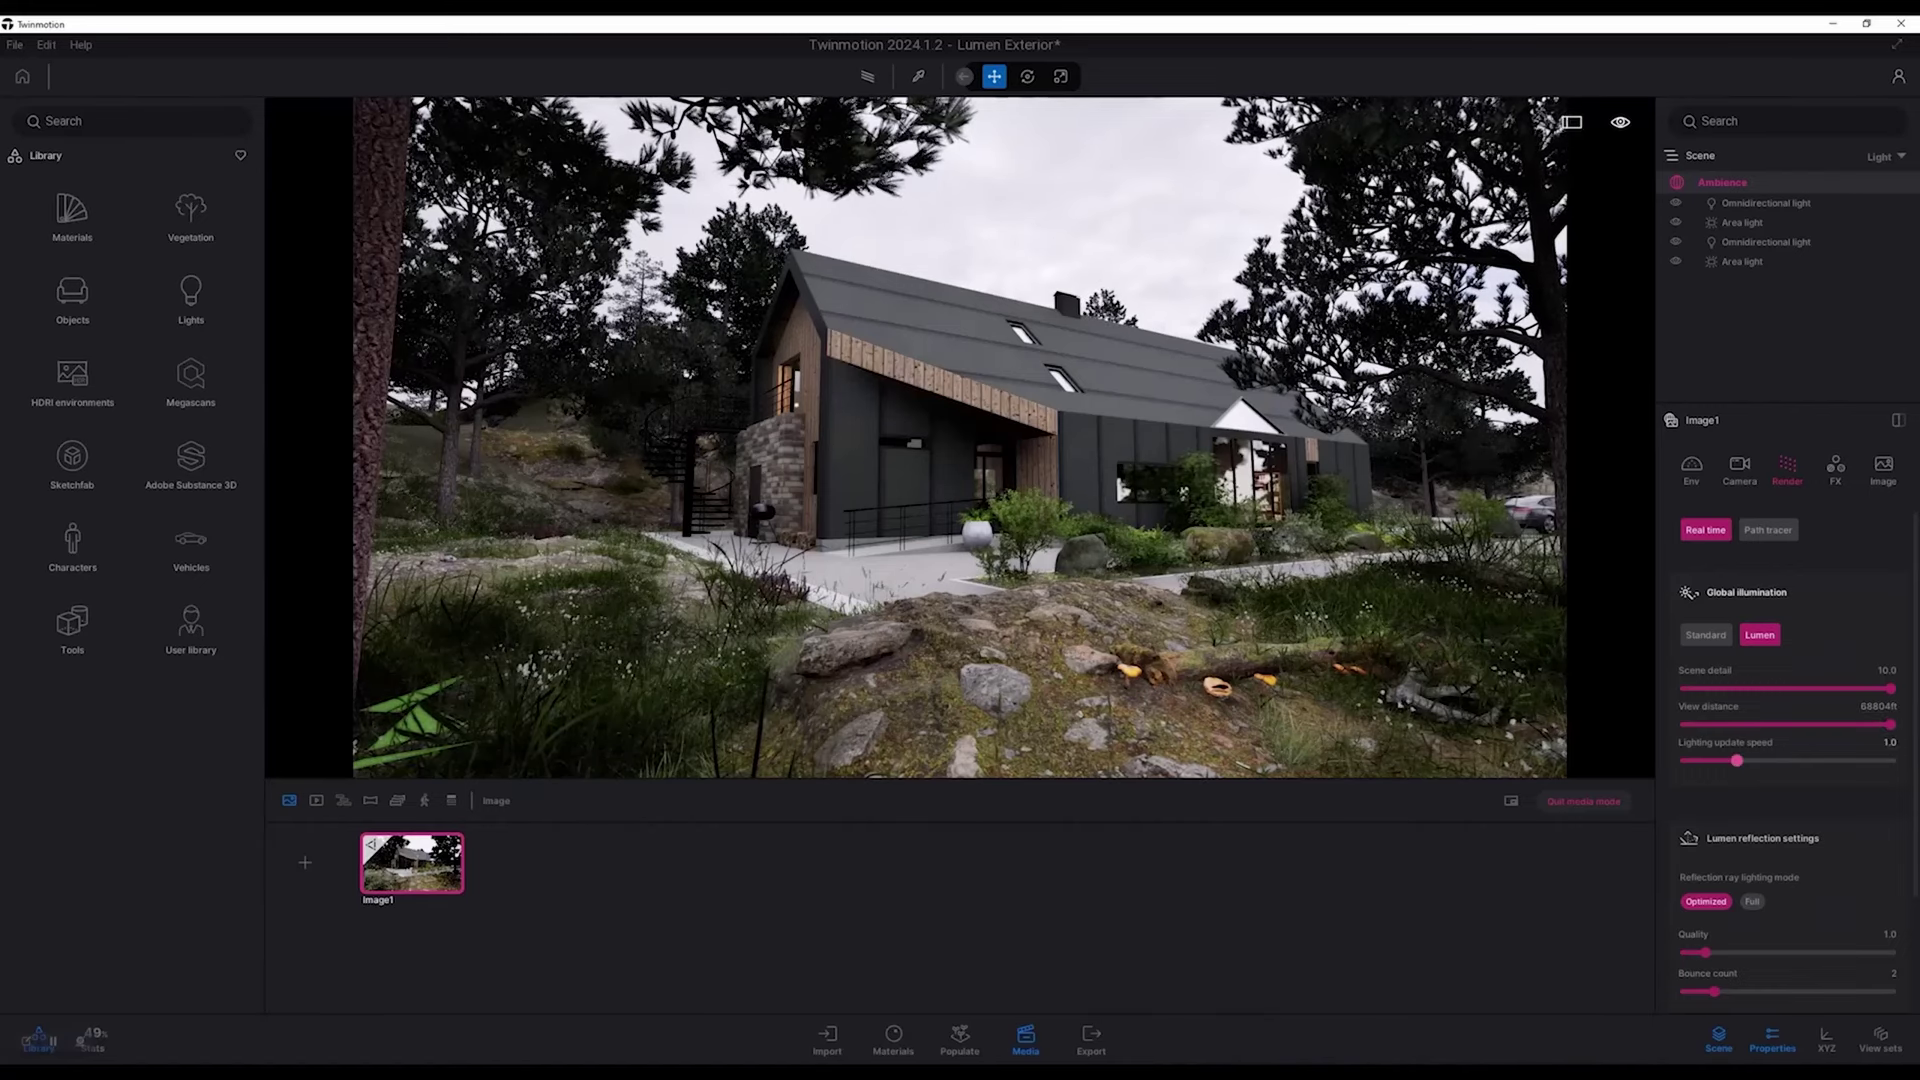
{"action": "left_click_drag", "start_coordinate": [1737, 760], "coordinate": [1890, 760]}
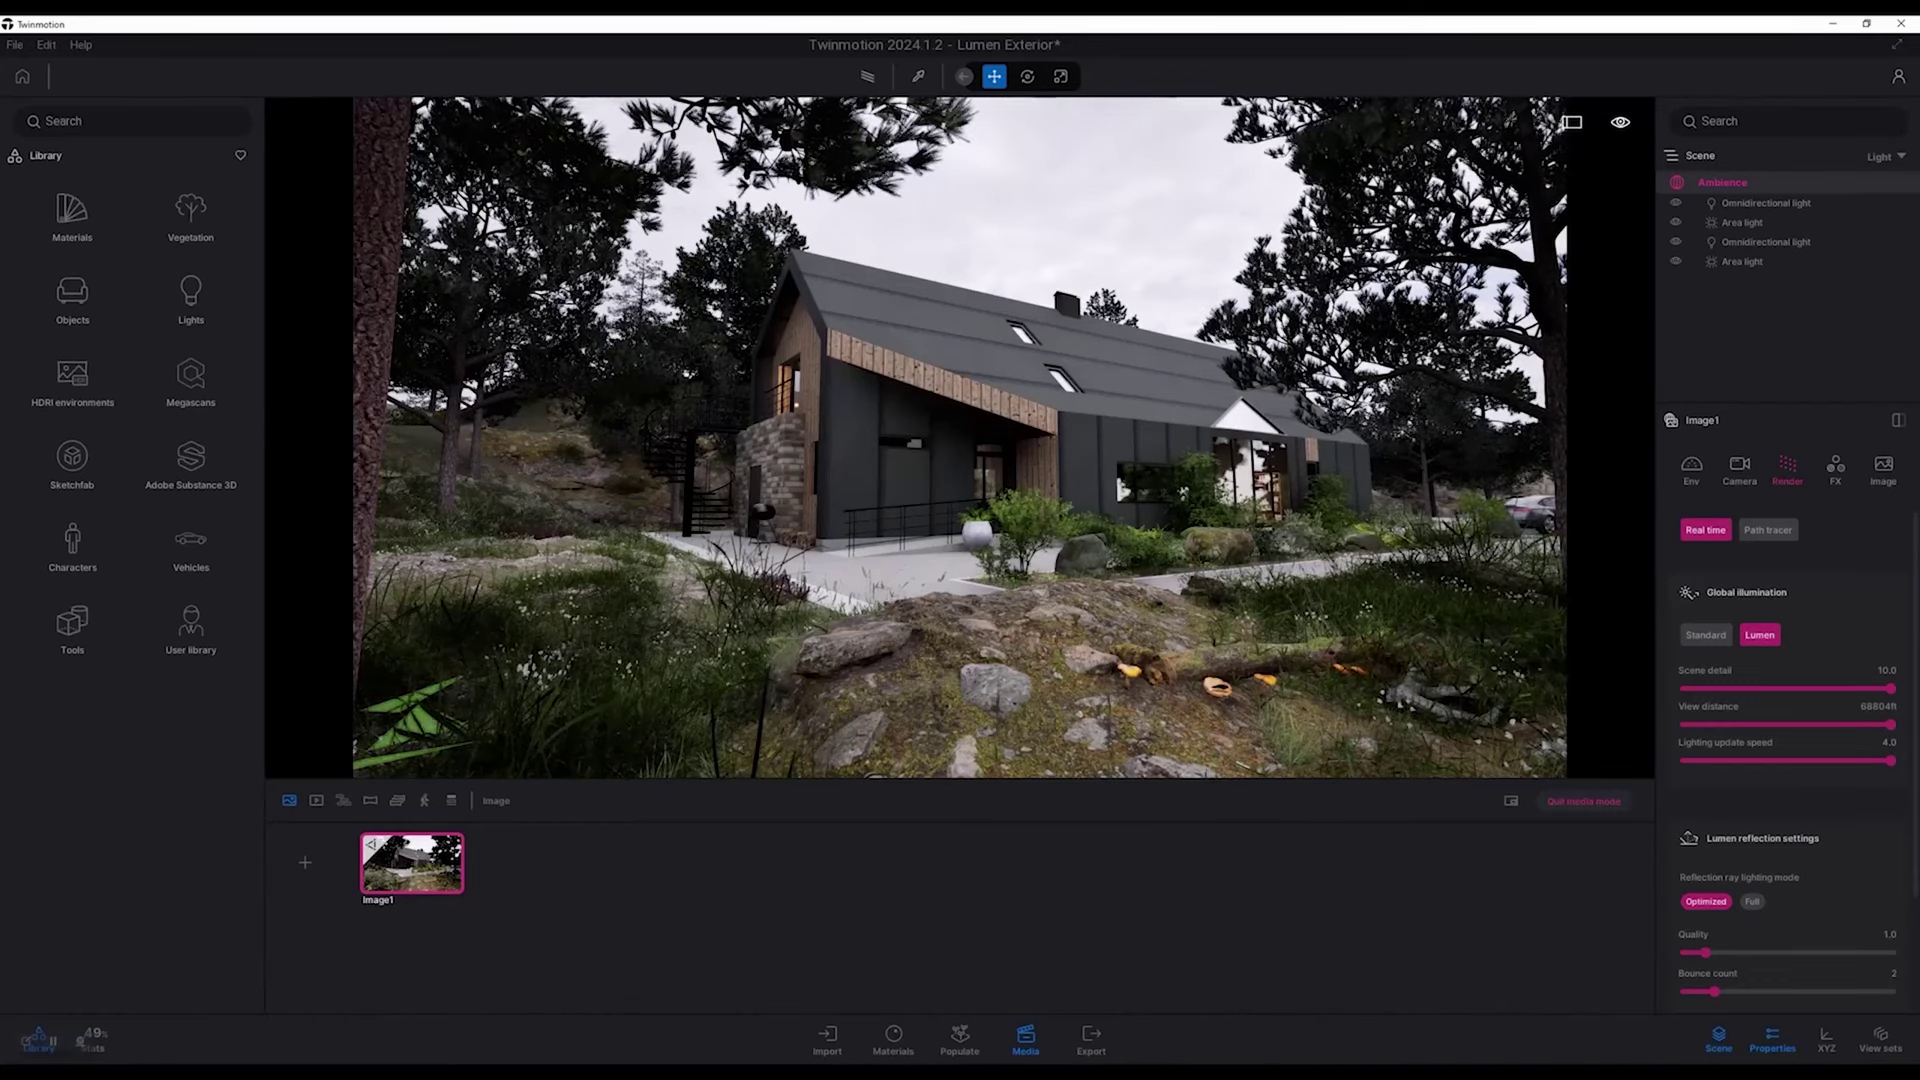
Step: Apply the Ultra preset to the desktop rendering quality in the preferences
{"action": "key", "text": "ctrl+p"}
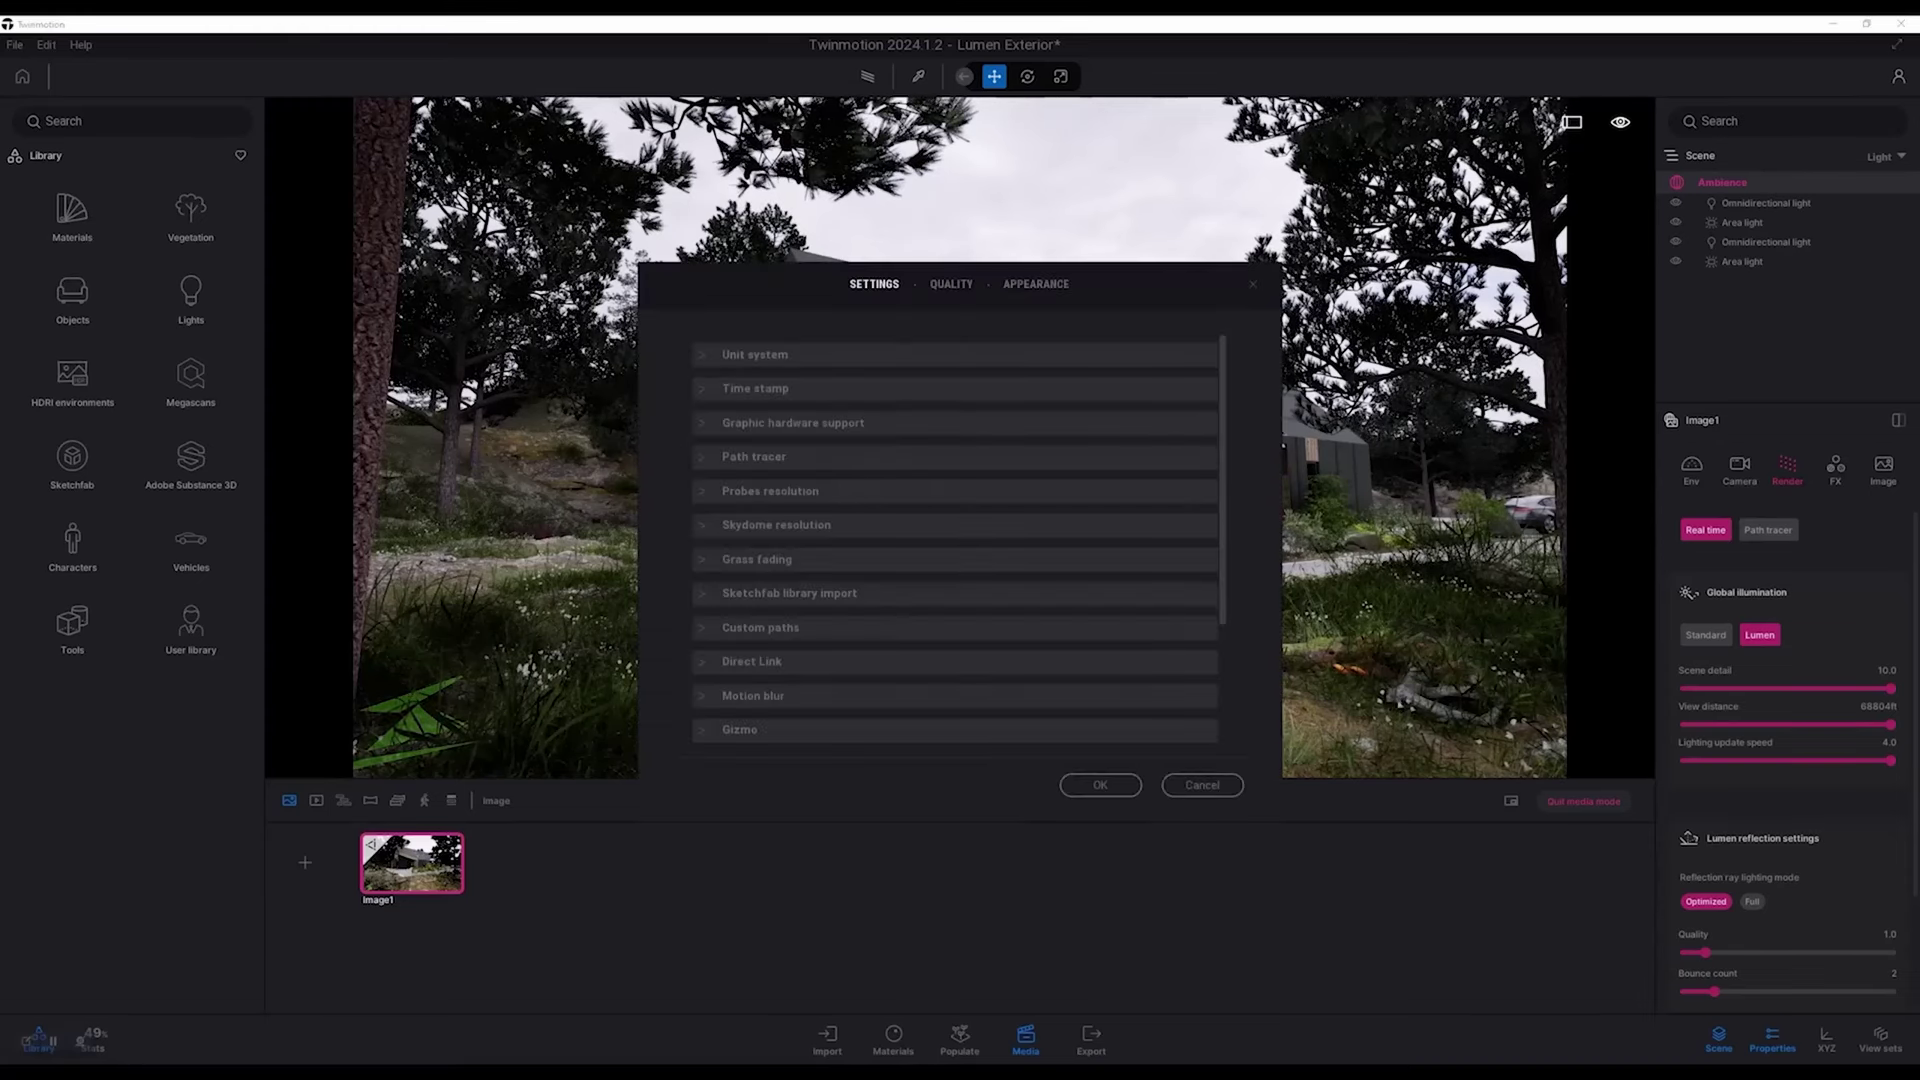
{"action": "left_click", "coordinate": [951, 284]}
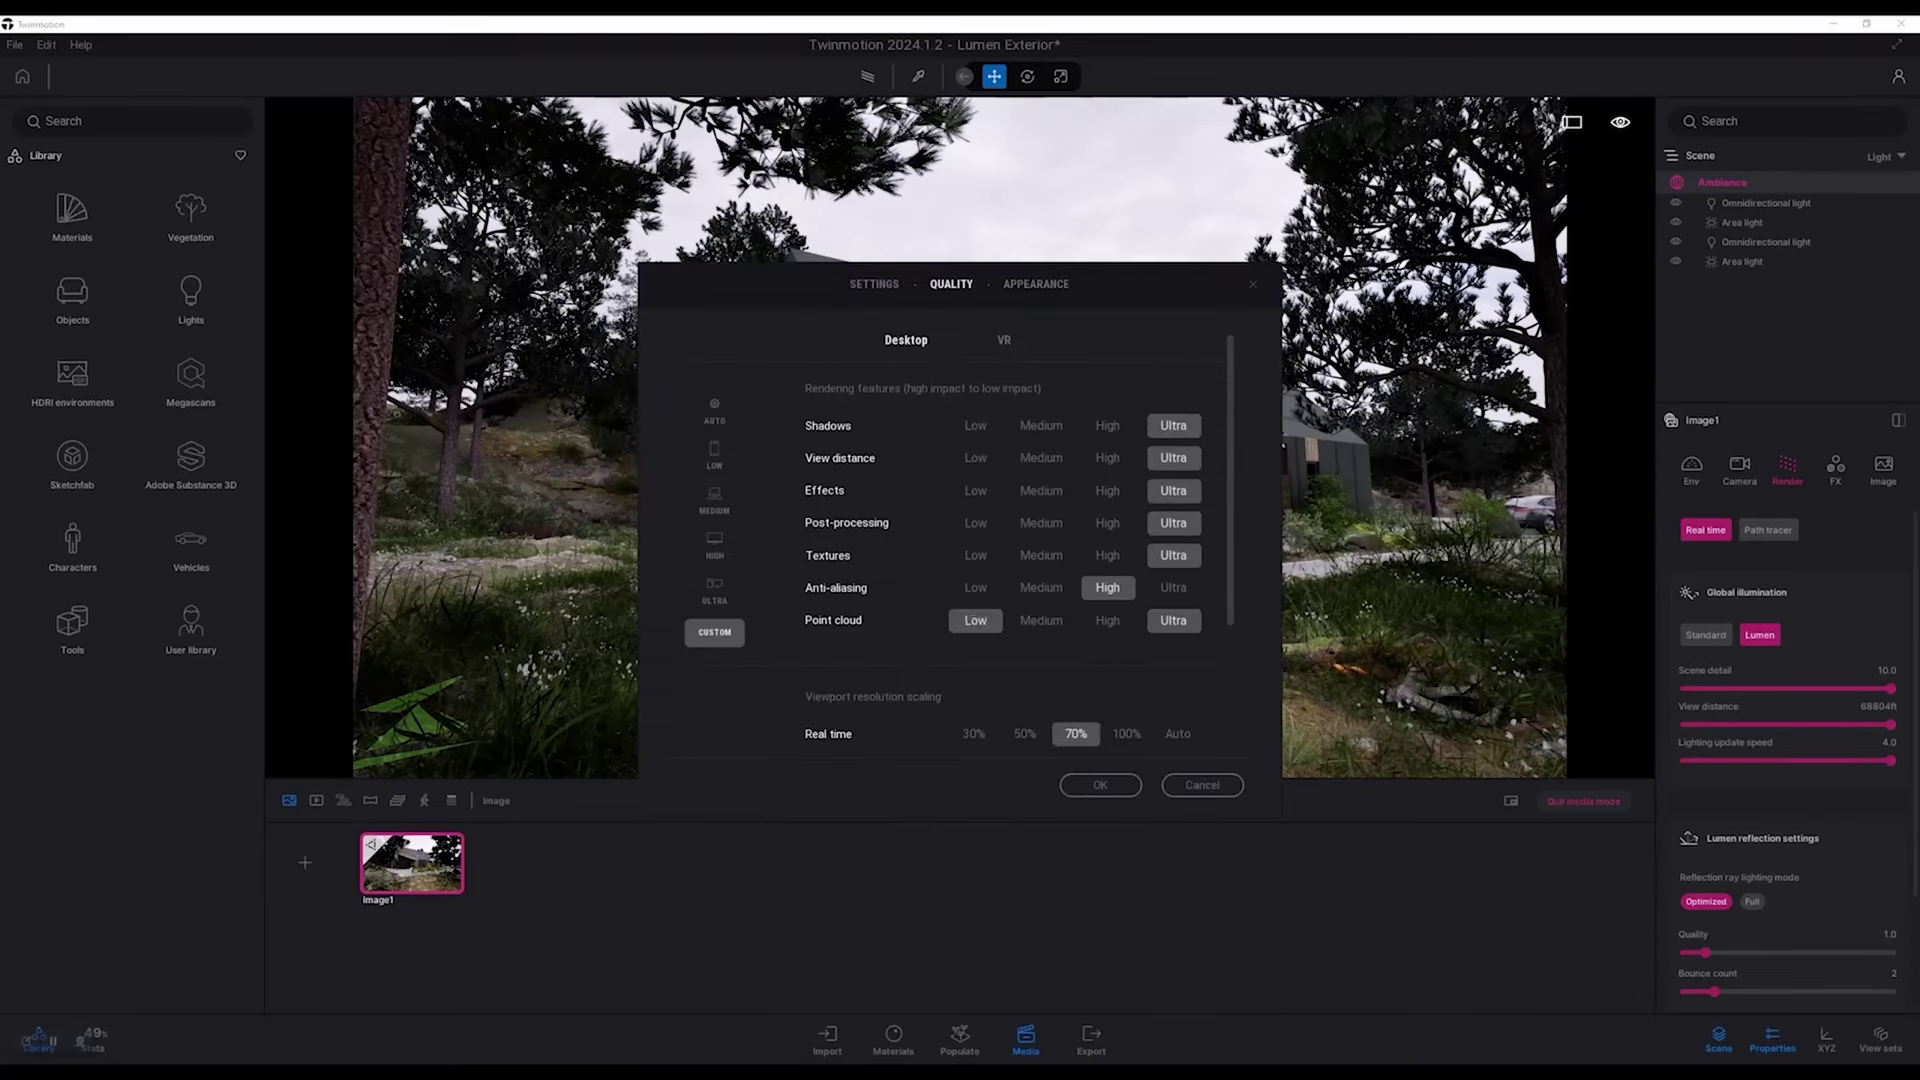
{"action": "left_click", "coordinate": [714, 591]}
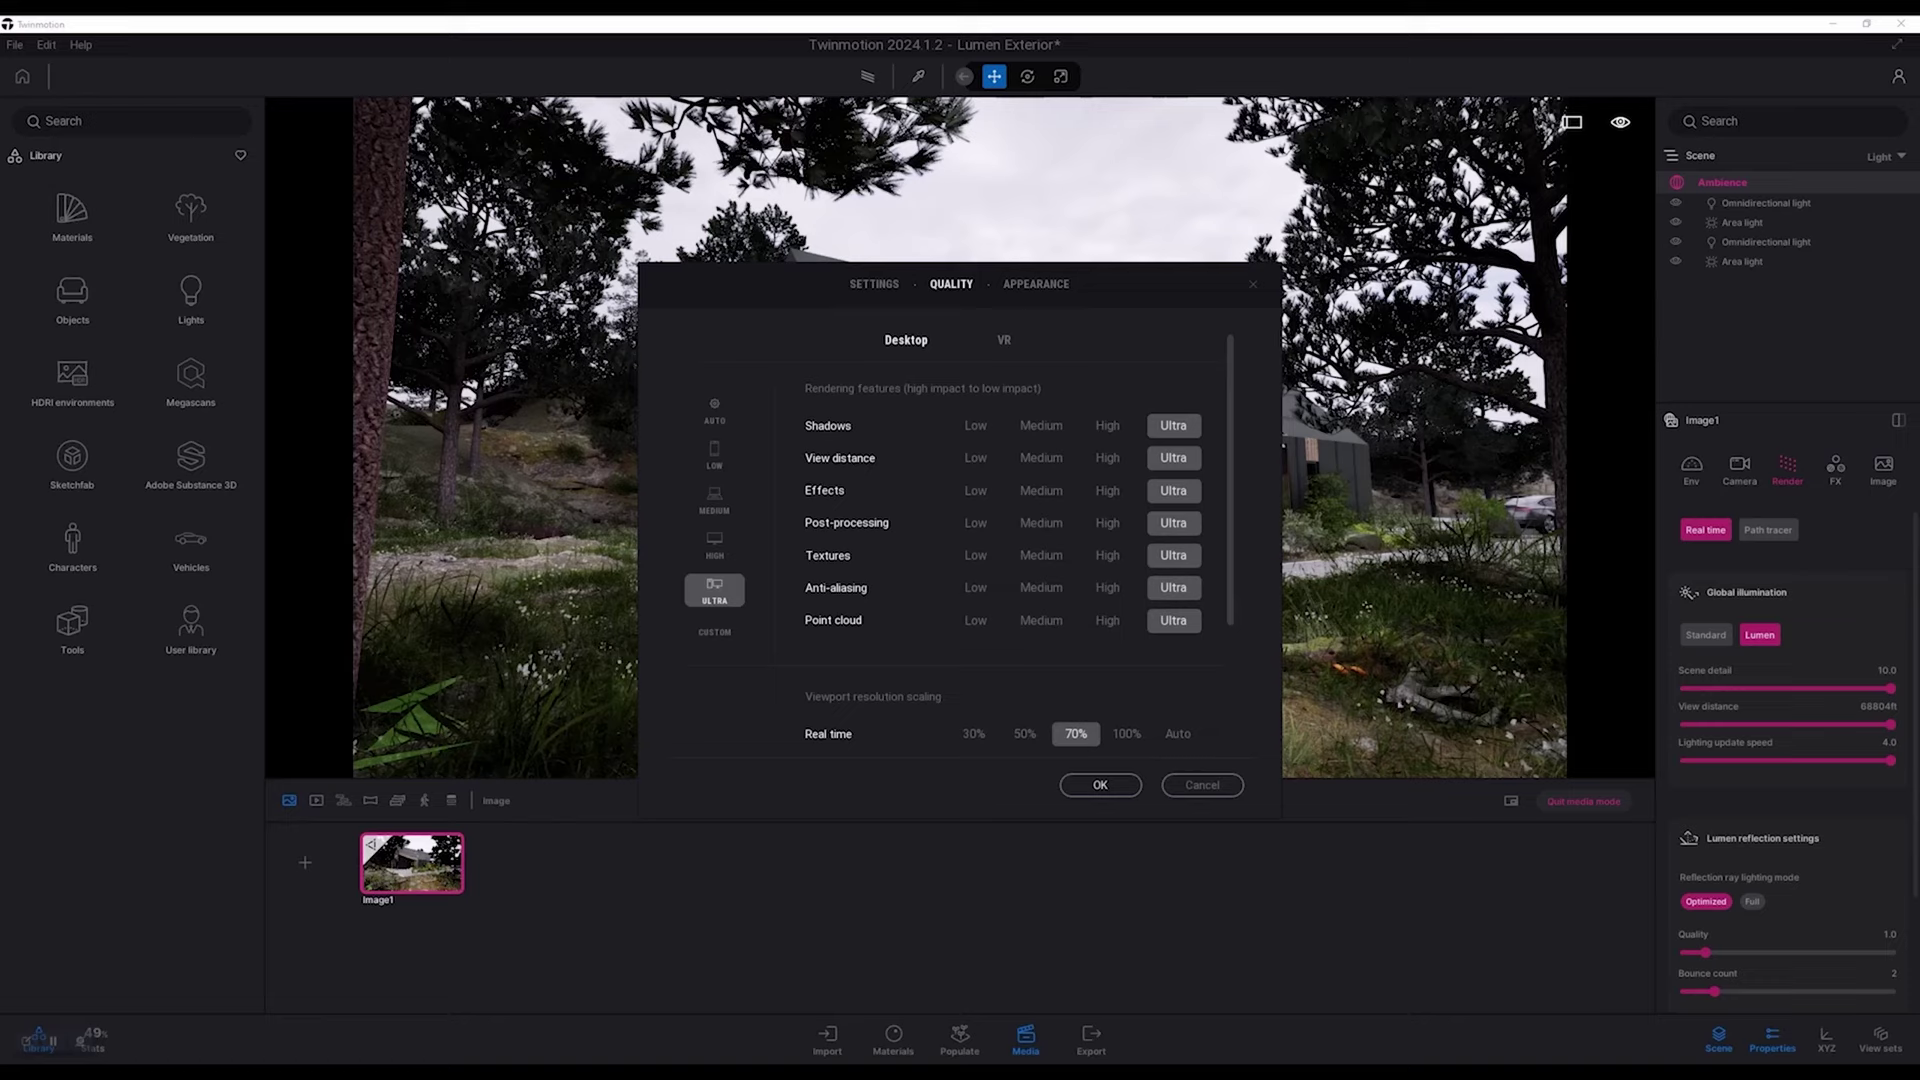
{"action": "left_click", "coordinate": [1100, 785]}
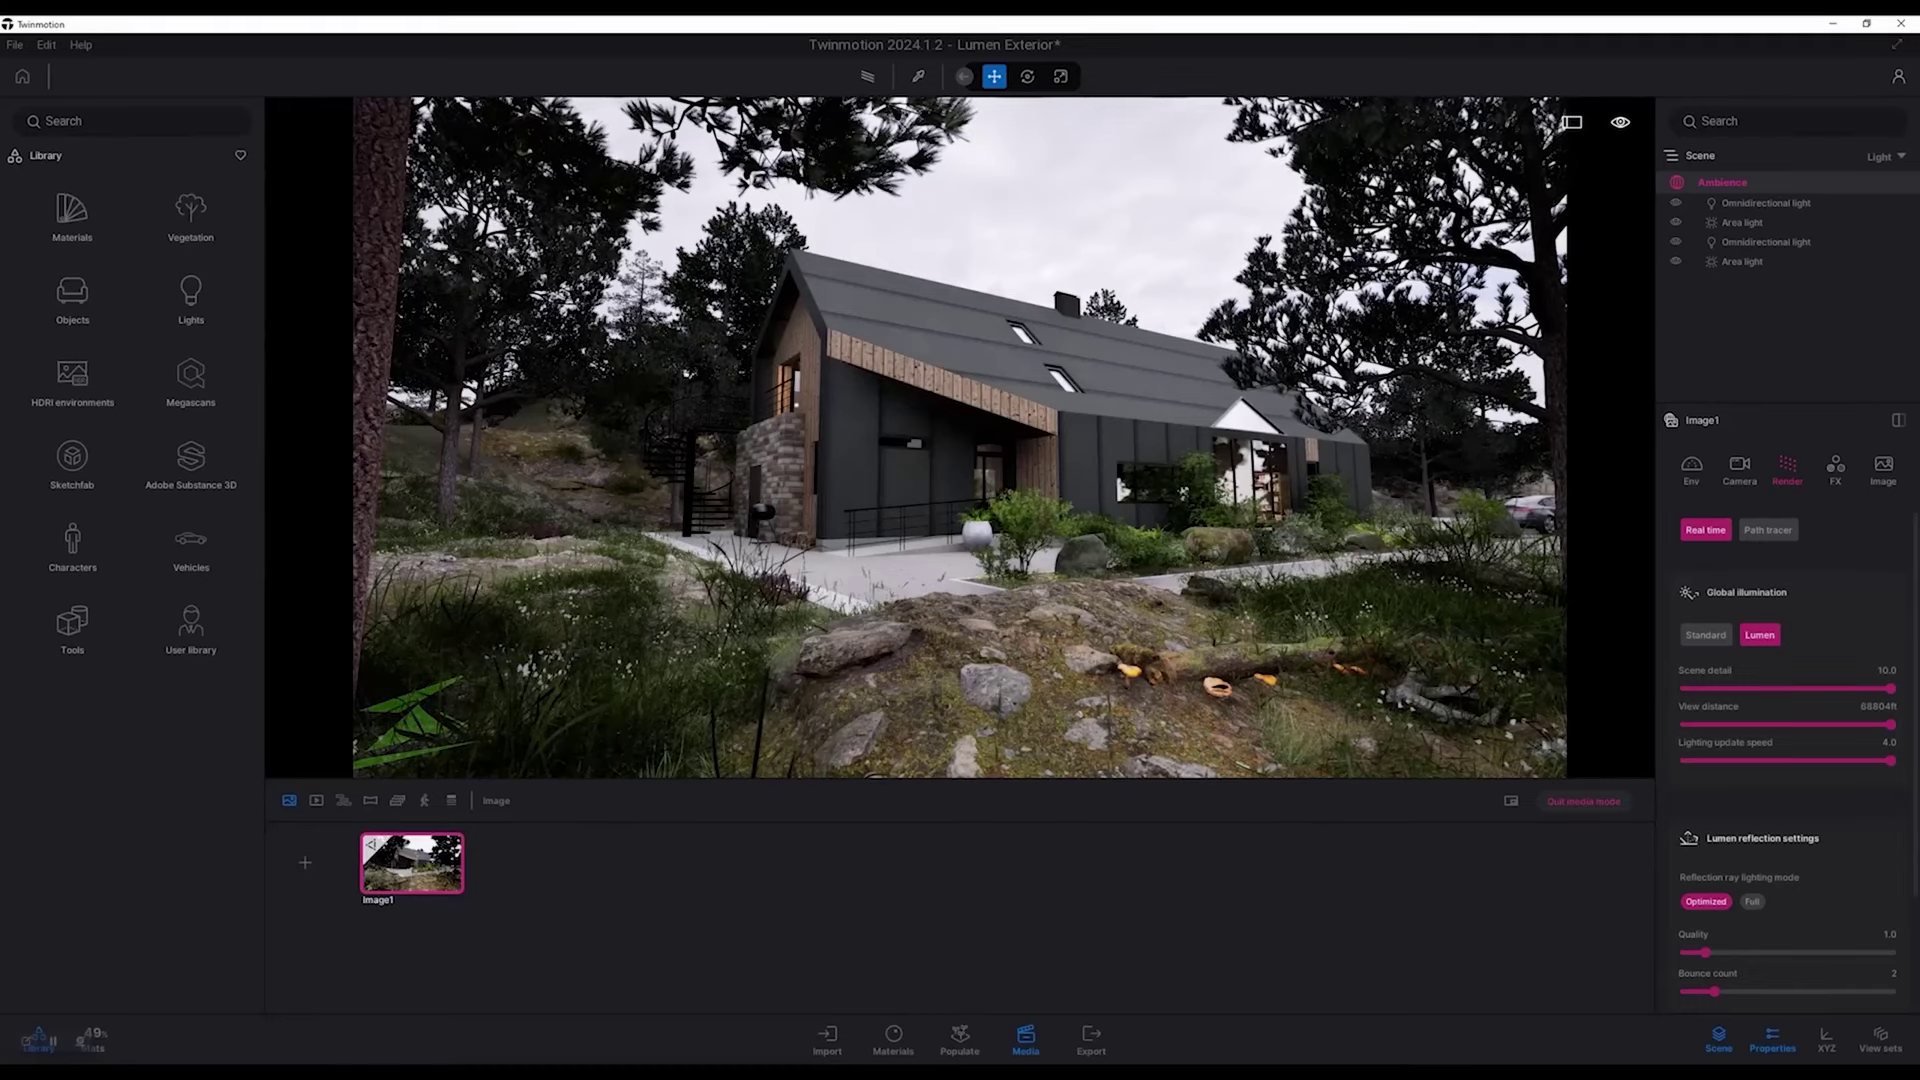
Step: Adjust Image1's shadow settings, entering 100 for the shadow distance
{"action": "scroll", "coordinate": [1790, 750], "scroll_direction": "down", "scroll_amount": 3}
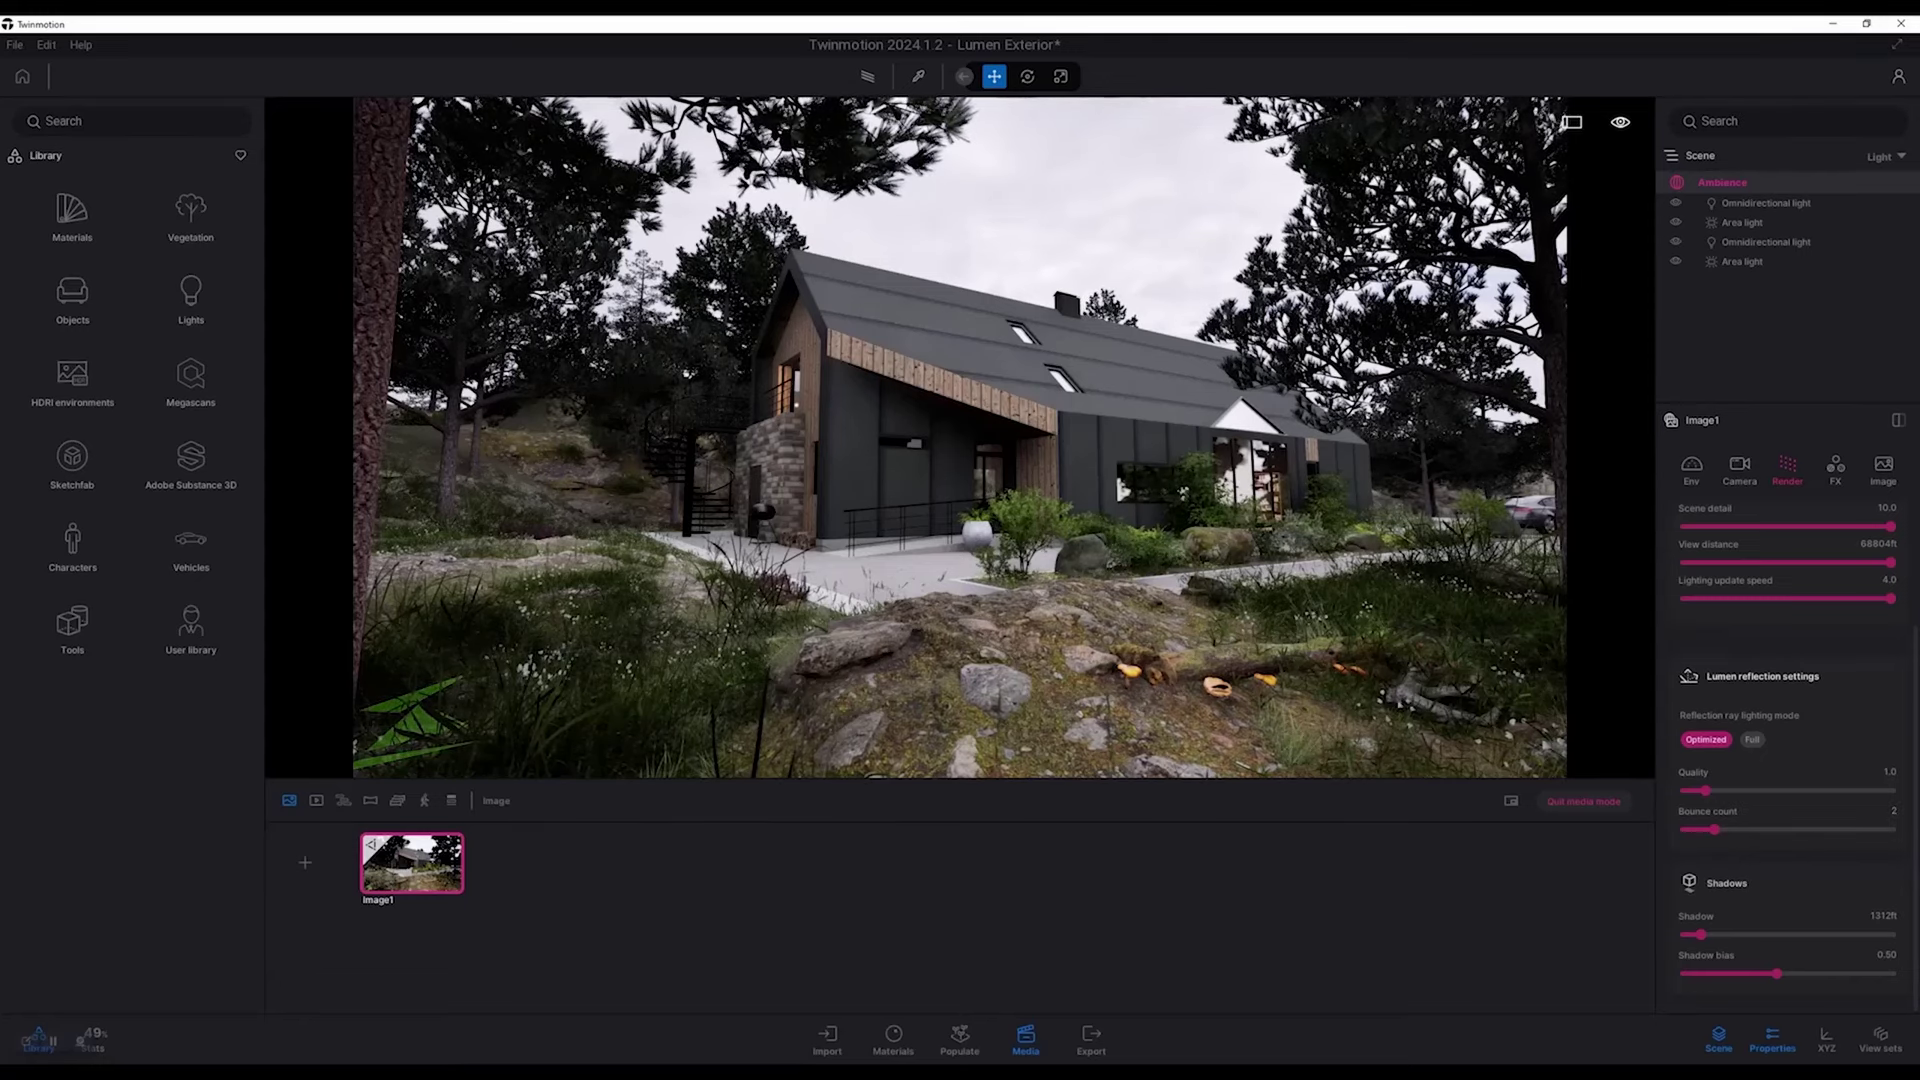
{"action": "left_click_drag", "start_coordinate": [1776, 973], "coordinate": [1731, 934]}
{"action": "left_click", "coordinate": [1882, 916]}
{"action": "type", "text": "100"}
{"action": "key", "text": "Return"}
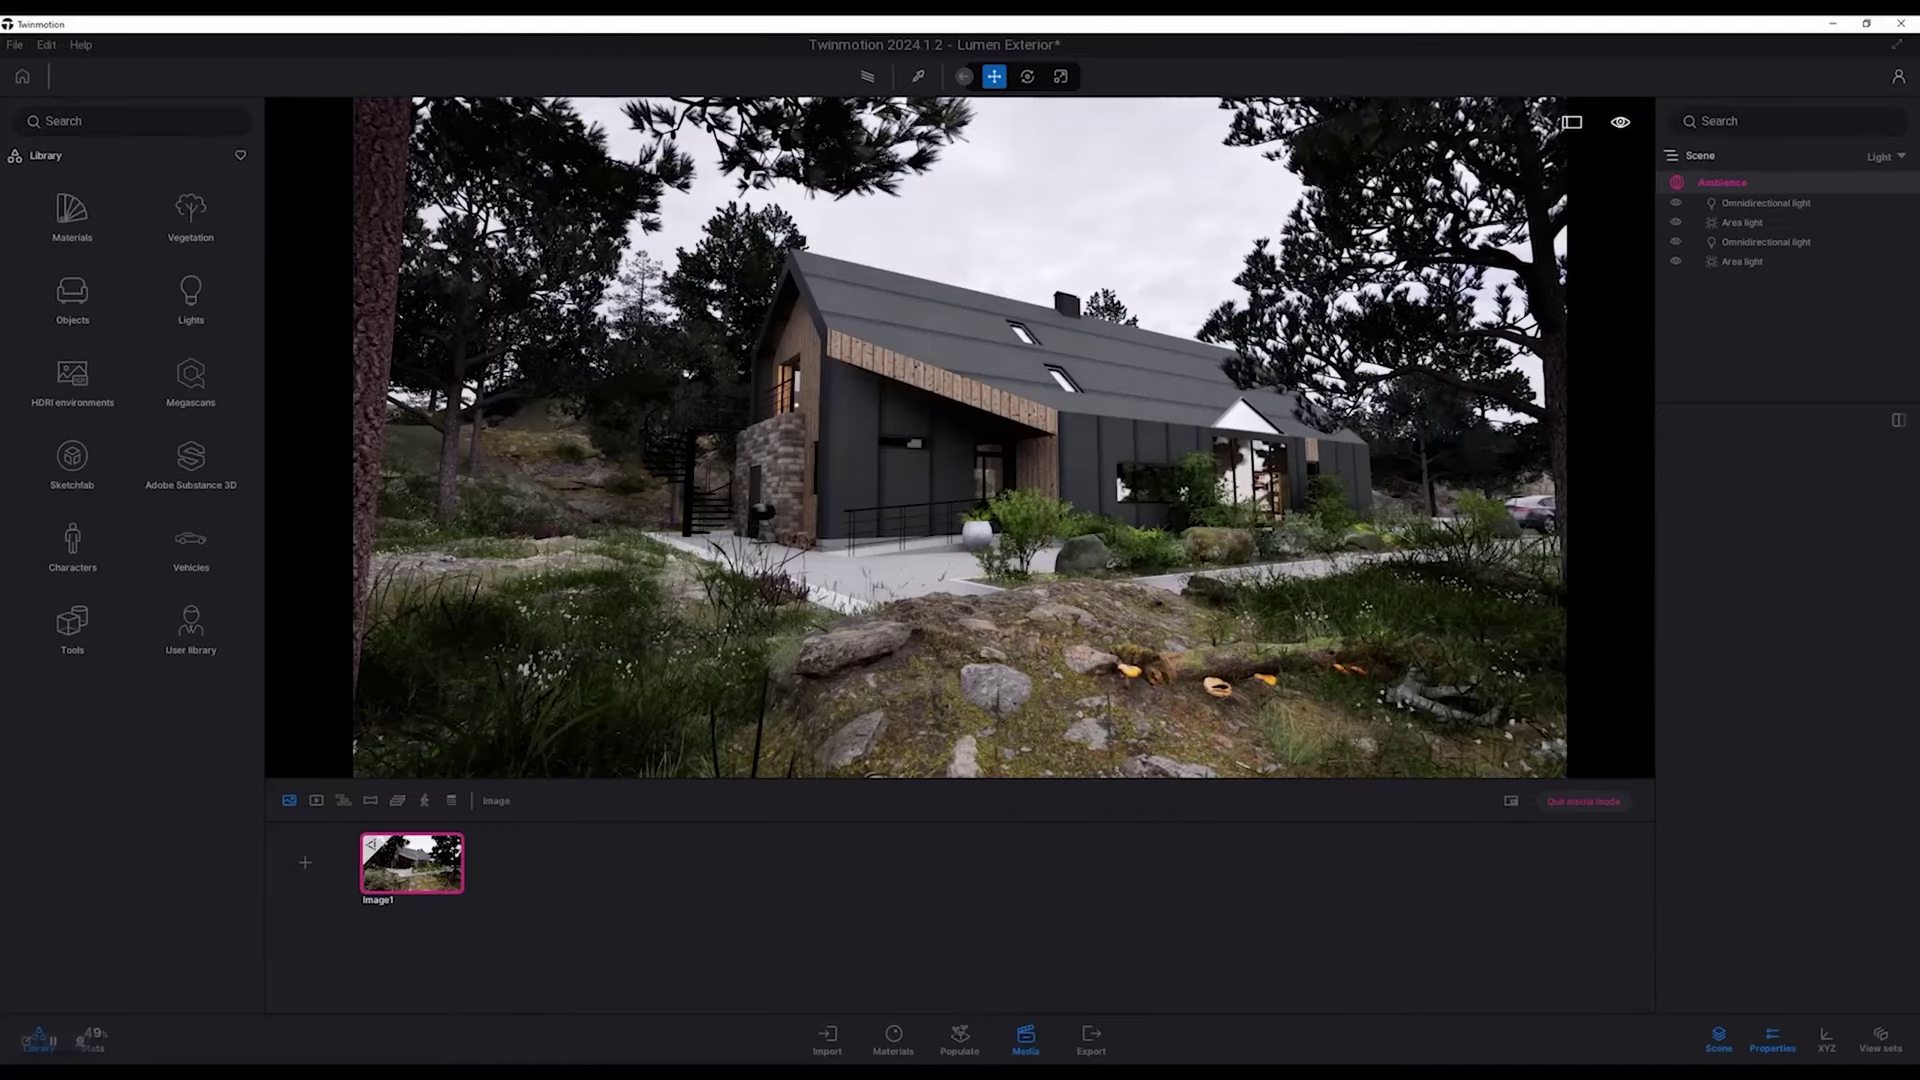
Step: Reframe the house view between the pine trees and bring up Image1's HDRI environment settings
{"action": "key", "text": "s"}
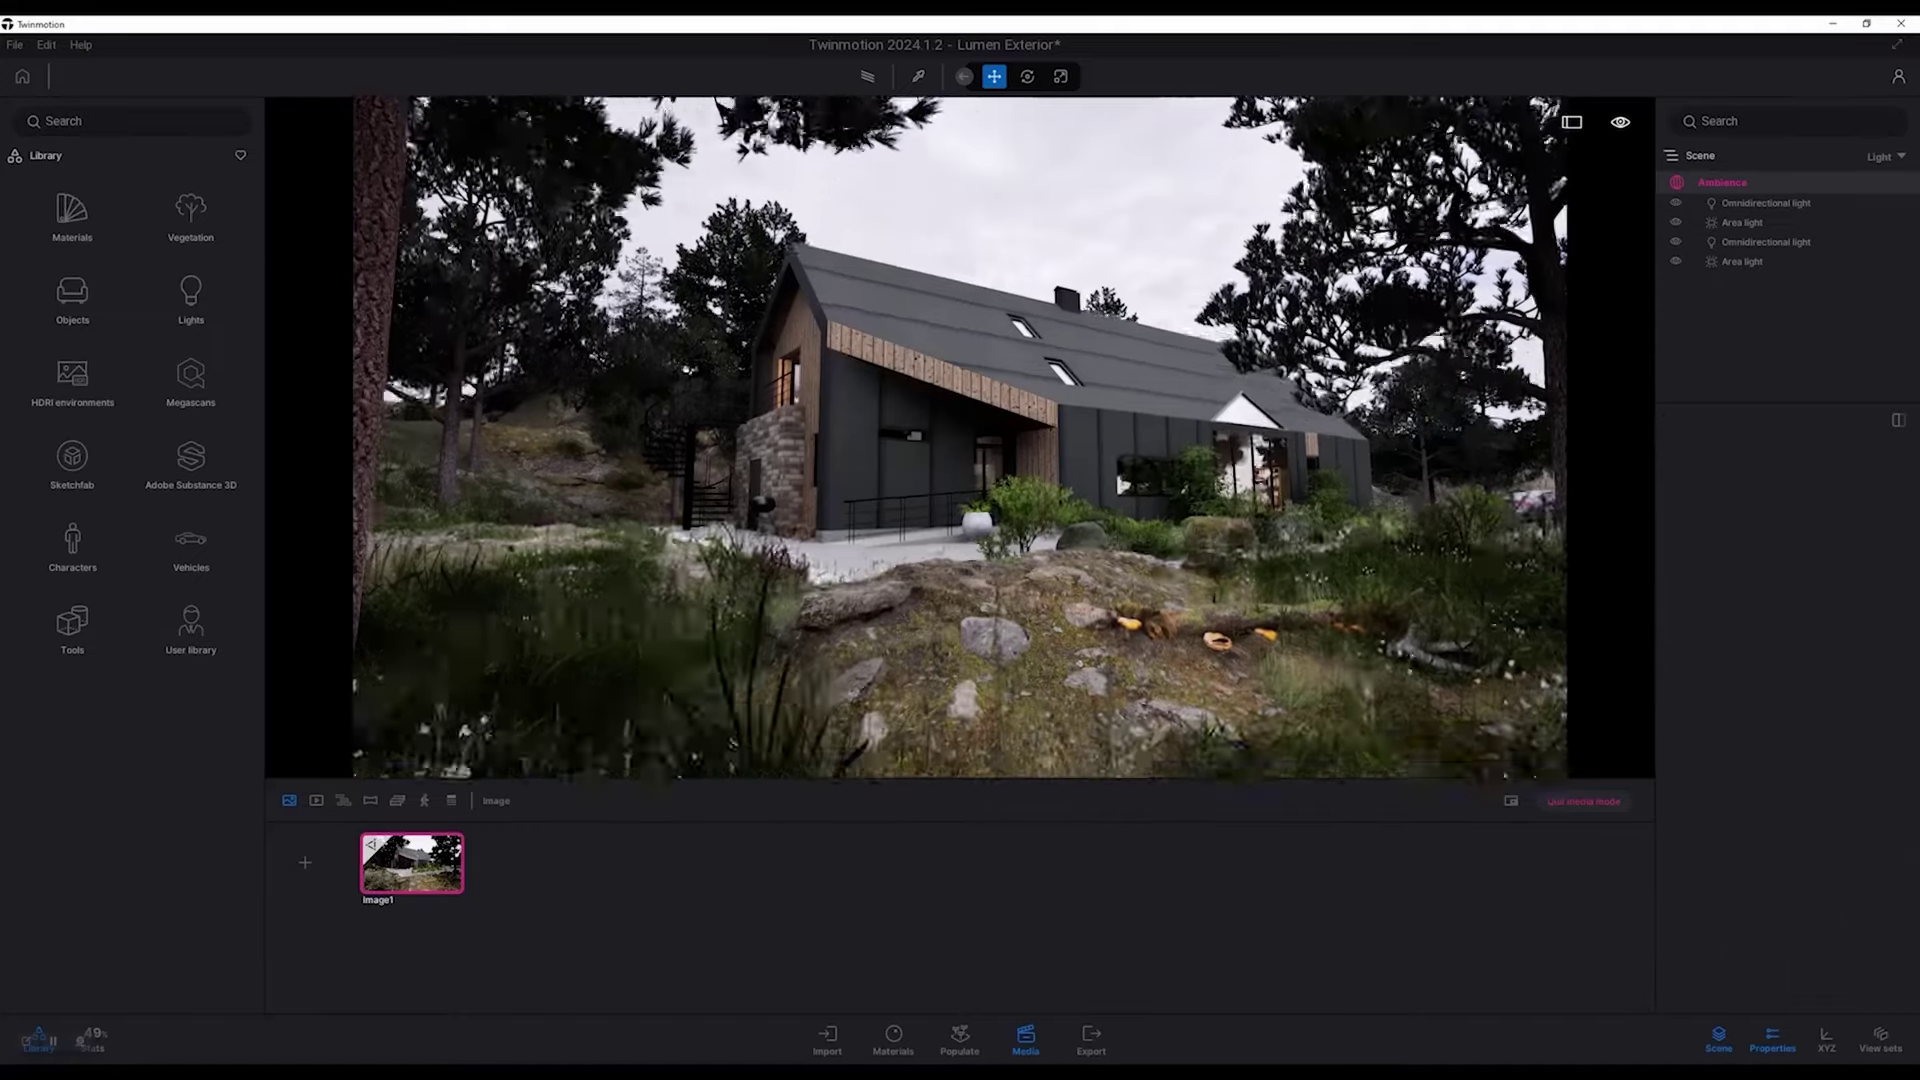
{"action": "key", "text": "w"}
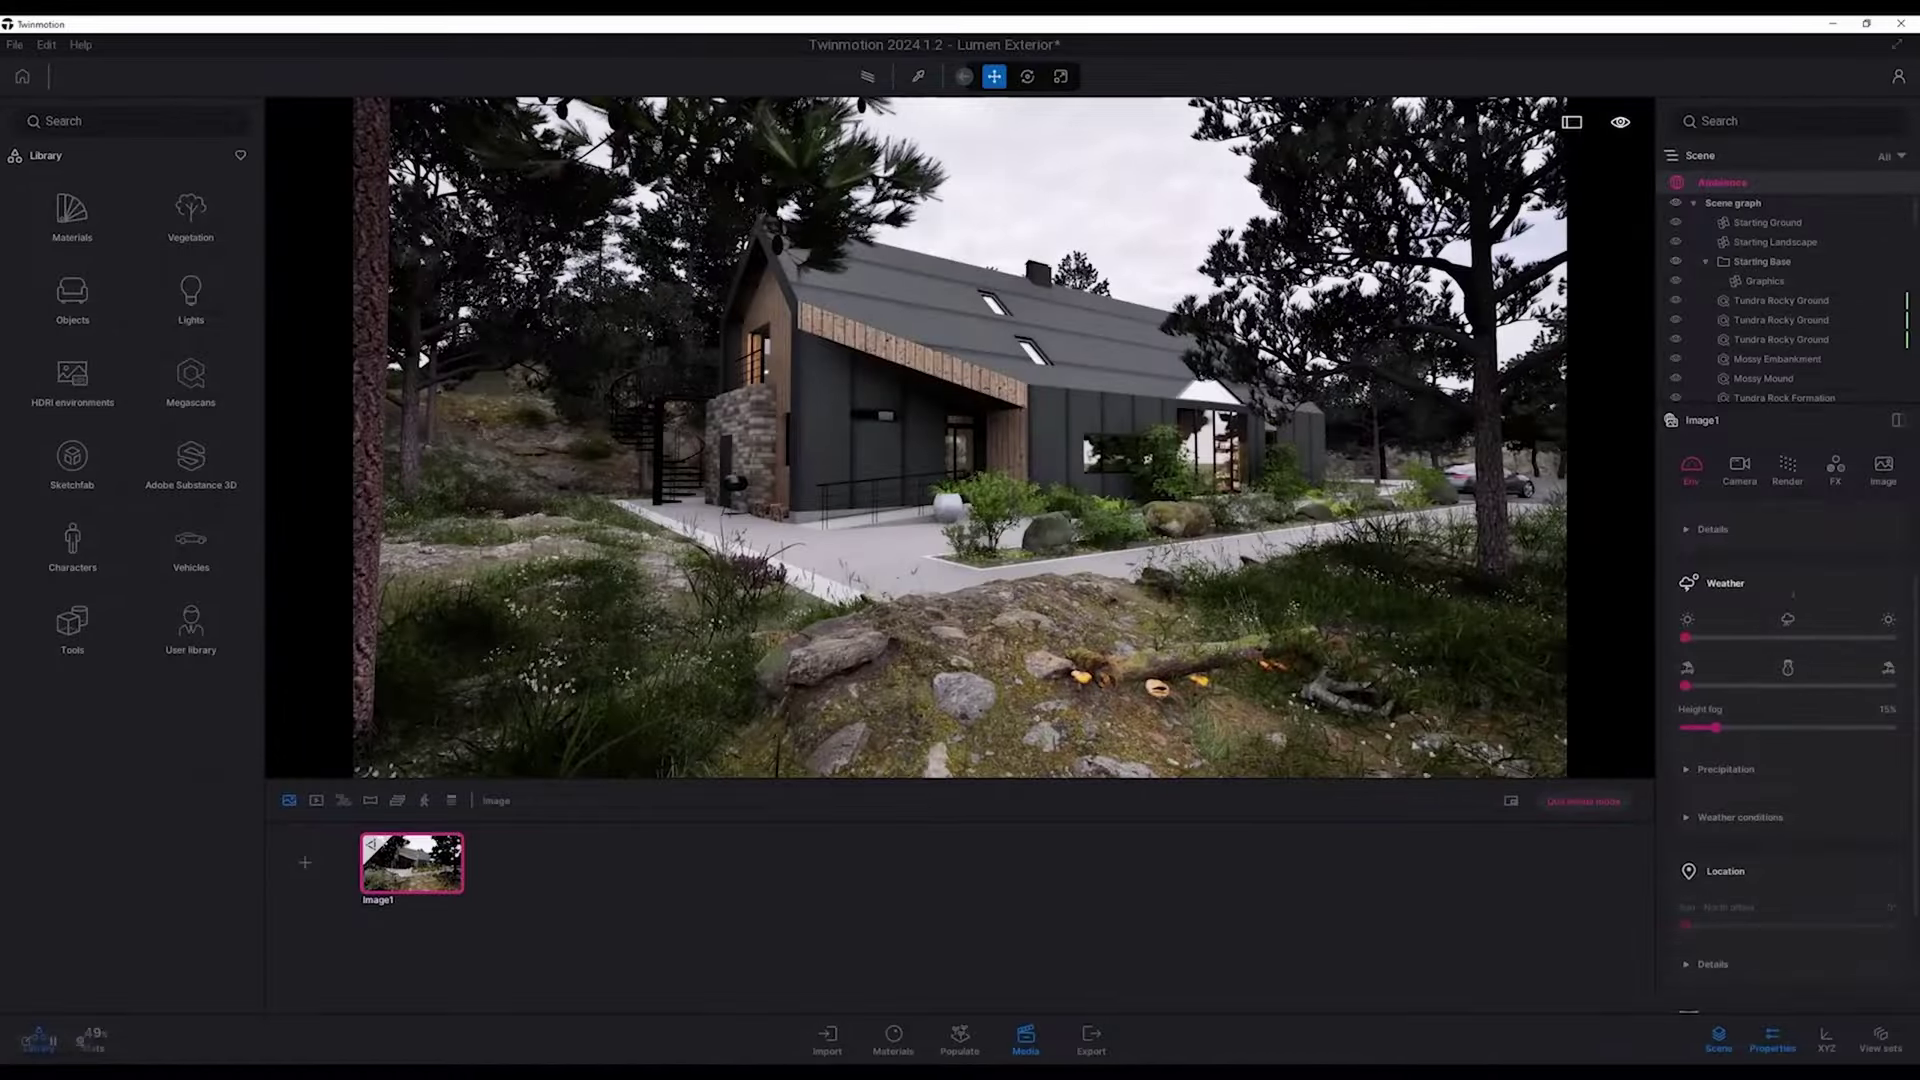
{"action": "scroll", "coordinate": [1788, 664], "scroll_direction": "down", "scroll_amount": 2}
{"action": "left_click", "coordinate": [1745, 864]}
{"action": "scroll", "coordinate": [1745, 865], "scroll_direction": "down", "scroll_amount": 3}
{"action": "scroll", "coordinate": [1786, 753], "scroll_direction": "down", "scroll_amount": 2}
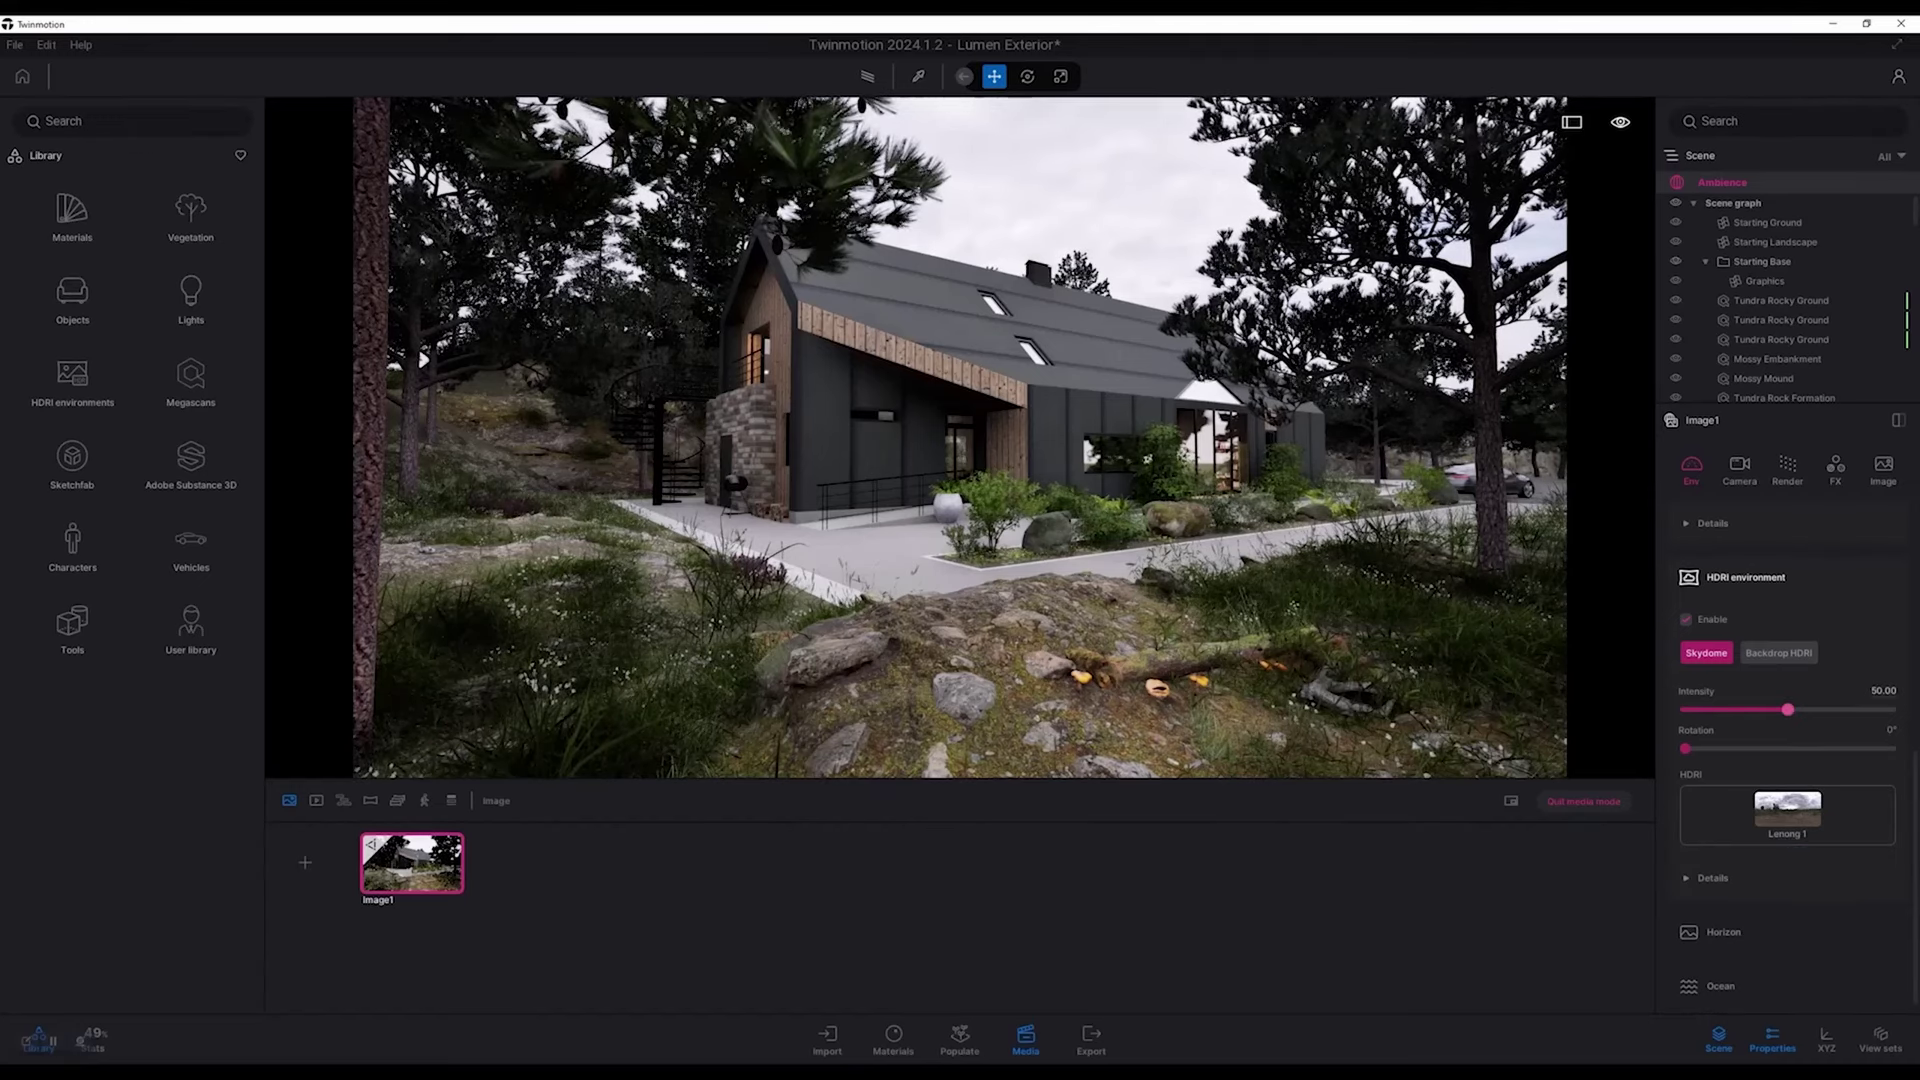
Step: Try different HDRI environment intensities, then restore the intensity to 50
{"action": "left_click_drag", "start_coordinate": [1787, 708], "coordinate": [1891, 709]}
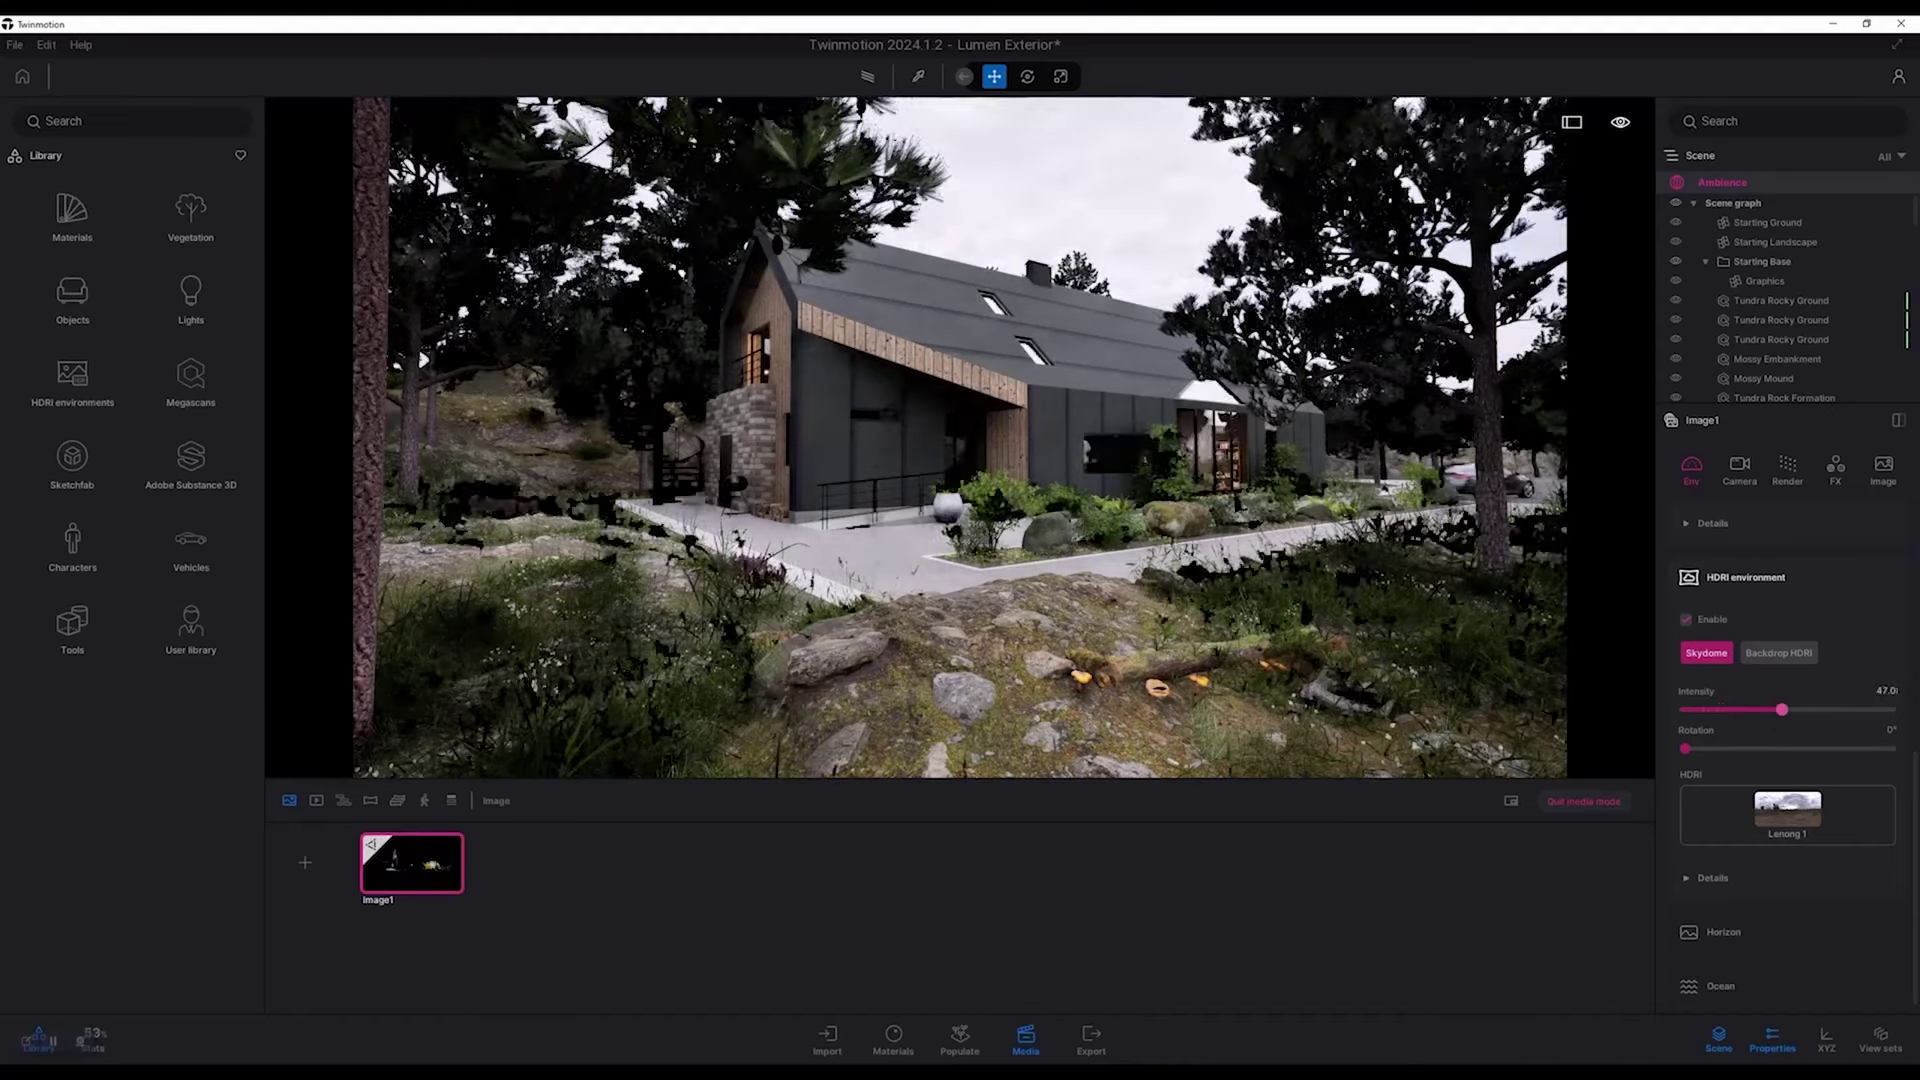
{"action": "left_click_drag", "start_coordinate": [1891, 709], "coordinate": [1800, 709]}
{"action": "left_click", "coordinate": [1883, 691]}
{"action": "type", "text": "50"}
{"action": "key", "text": "Return"}
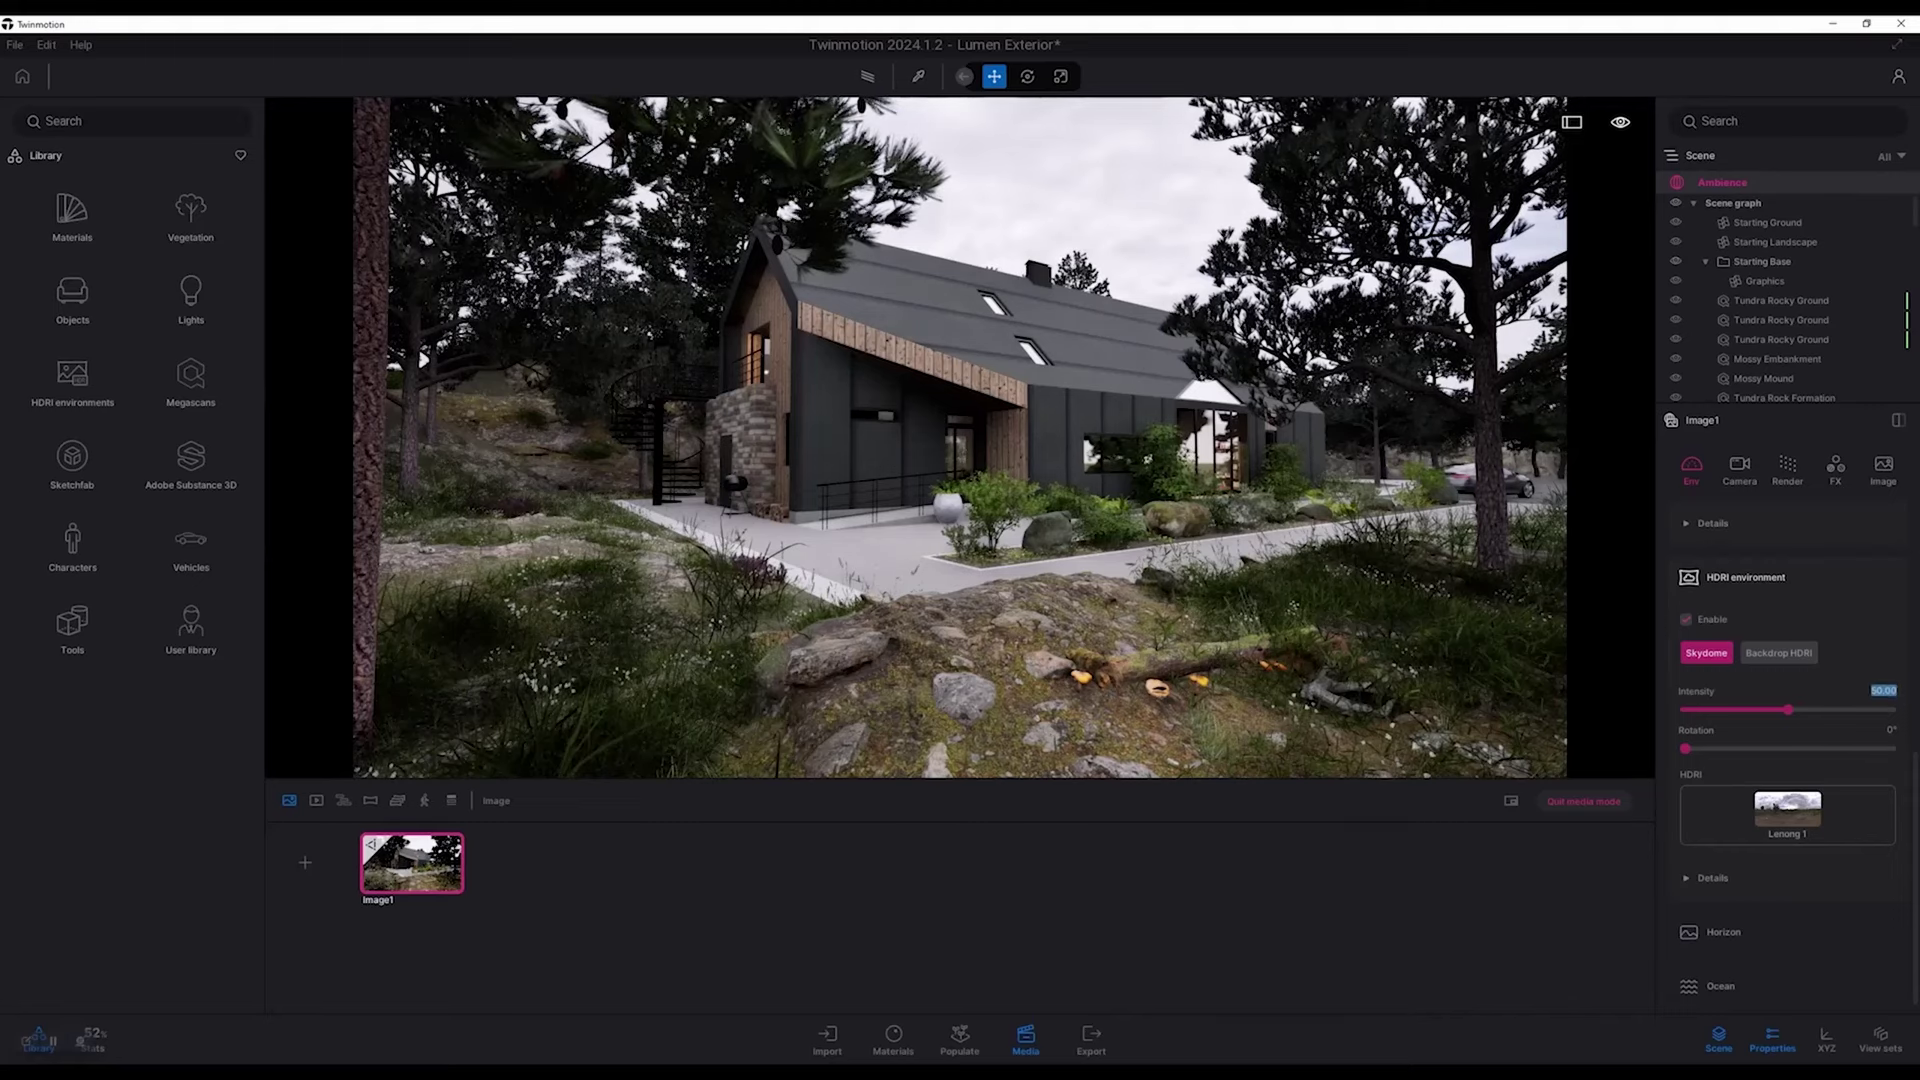
Step: Rotate the HDRI environment to 360° and refresh Image1 to match the current scene
{"action": "left_click_drag", "start_coordinate": [1684, 749], "coordinate": [1890, 749]}
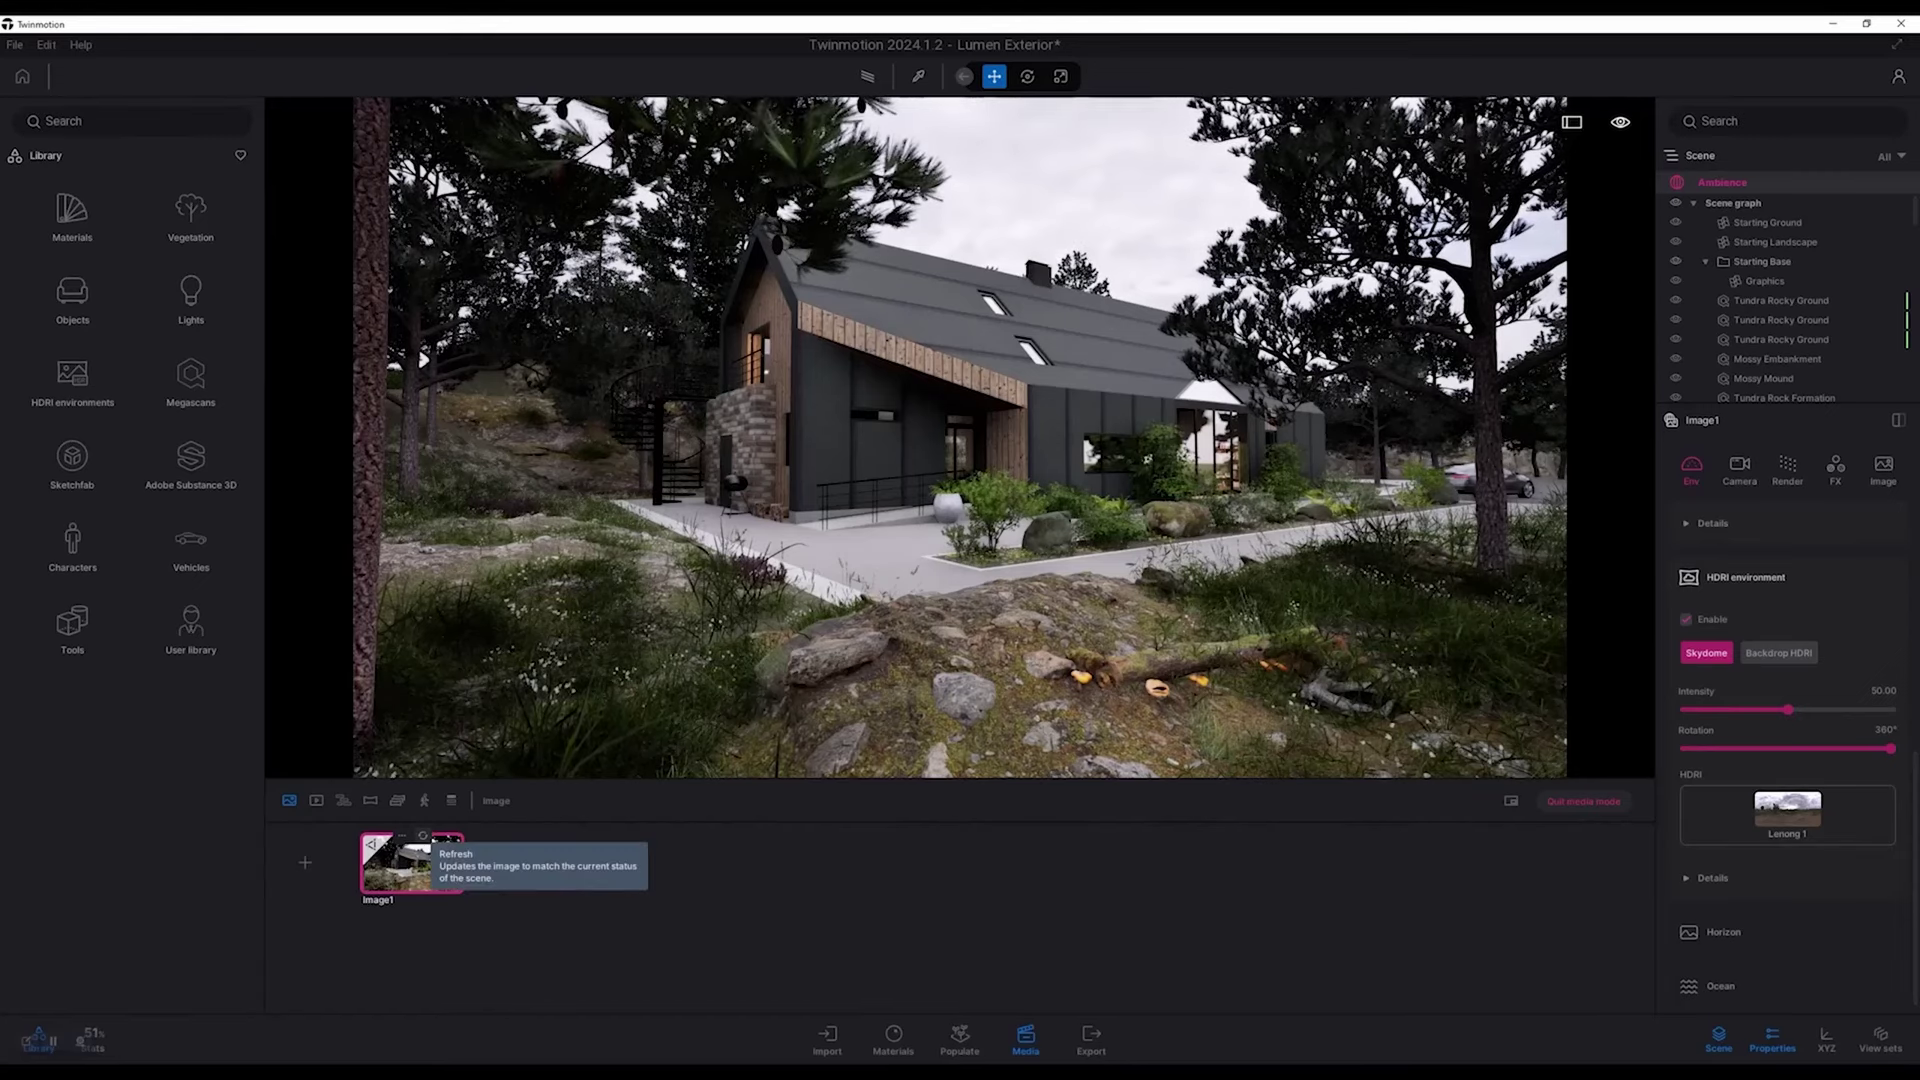
{"action": "left_click", "coordinate": [422, 836]}
Step: Lower the sun intensity slightly and raise the ambient lighting to 2.00 in Image1's natural lighting details
{"action": "scroll", "coordinate": [1790, 759], "scroll_direction": "up", "scroll_amount": 6}
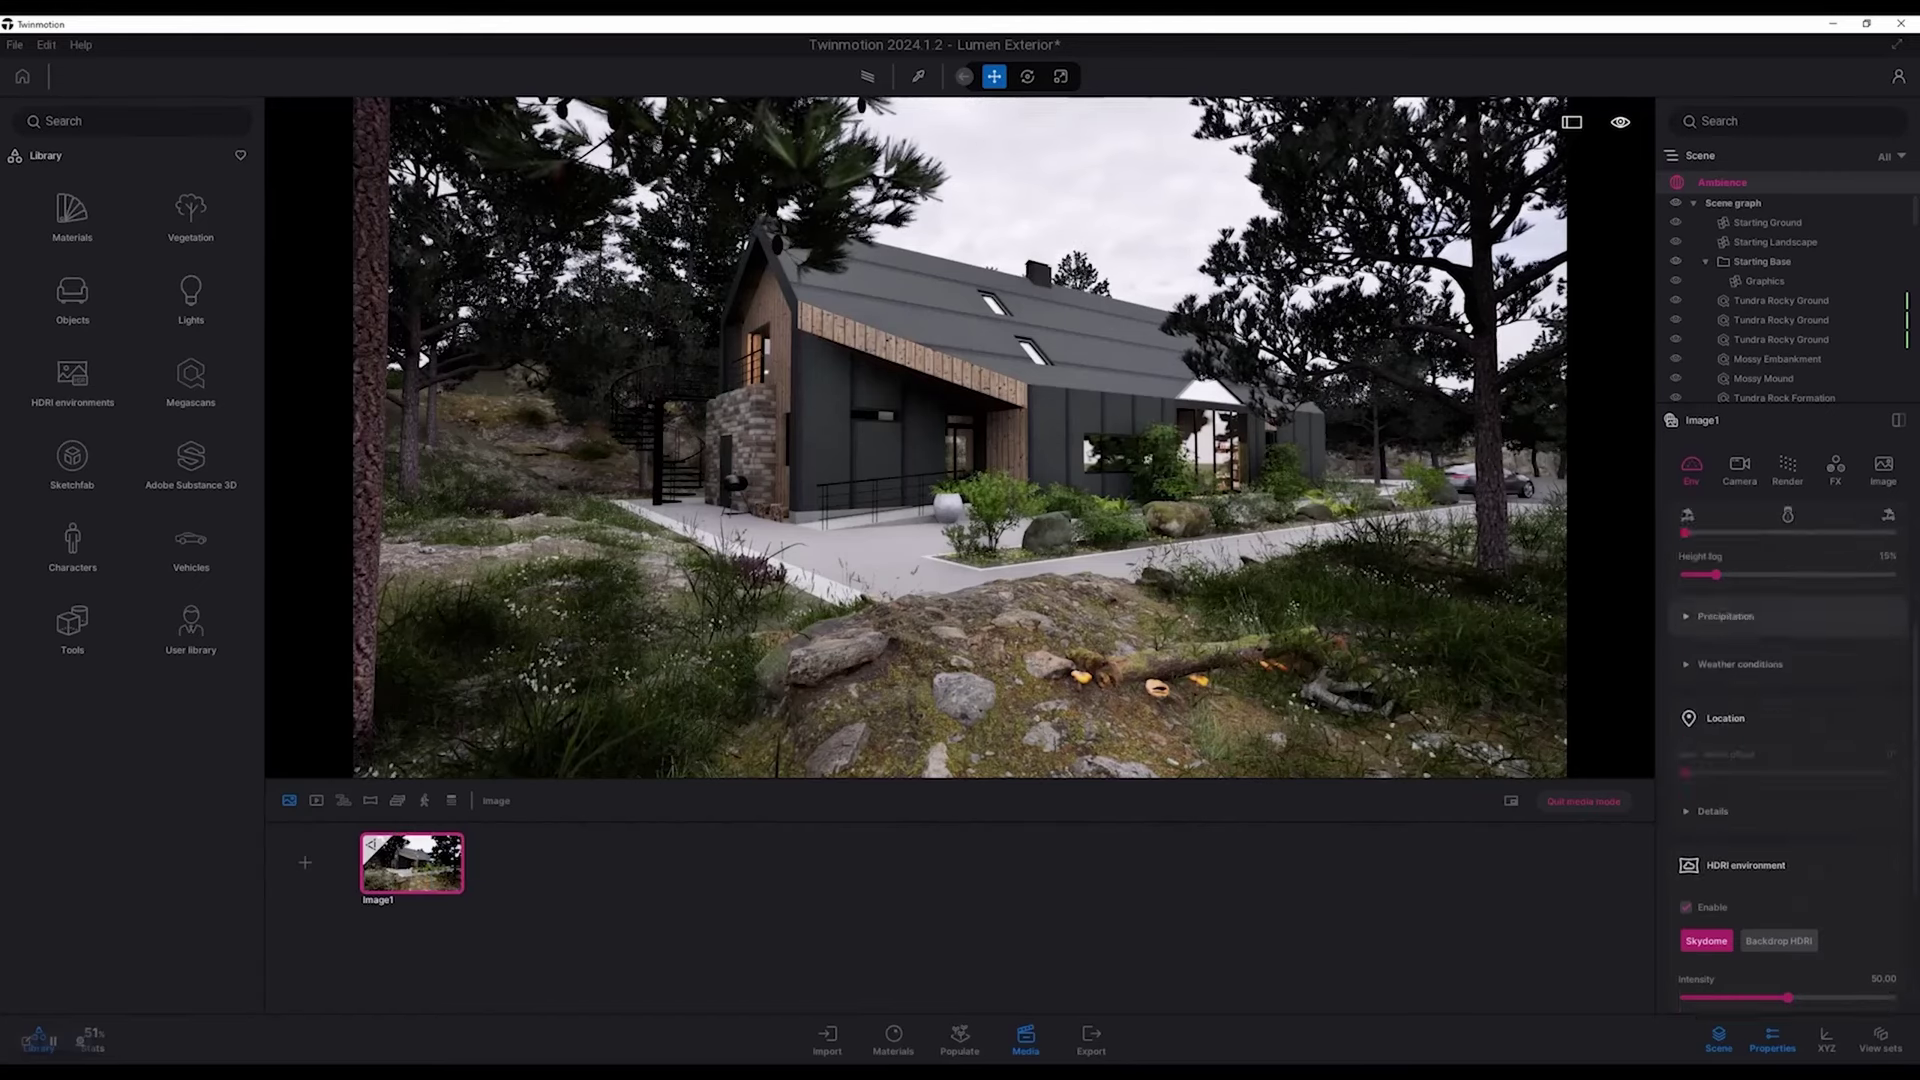
{"action": "left_click", "coordinate": [1711, 625]}
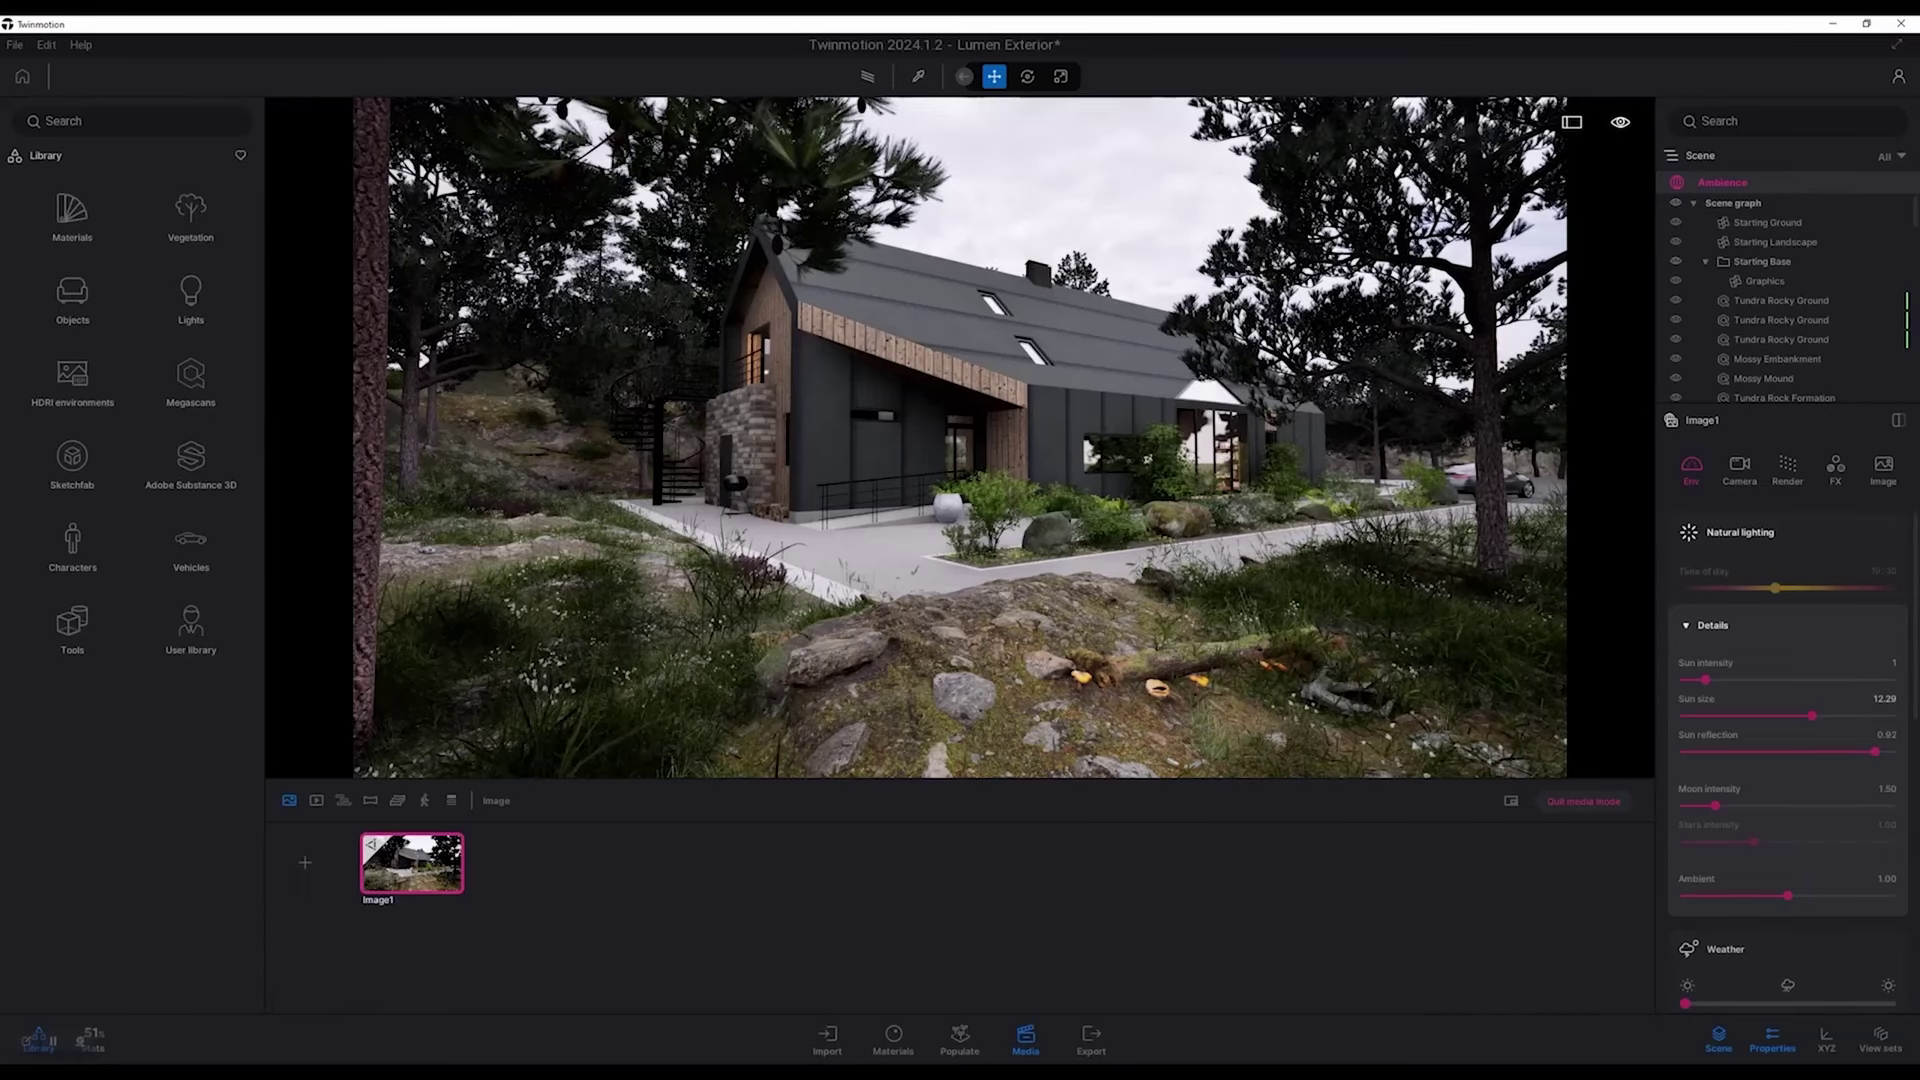
{"action": "mouse_move", "coordinate": [1704, 680]}
{"action": "left_mouse_down"}
{"action": "mouse_move", "coordinate": [1890, 680]}
{"action": "mouse_move", "coordinate": [1695, 679]}
{"action": "left_mouse_up"}
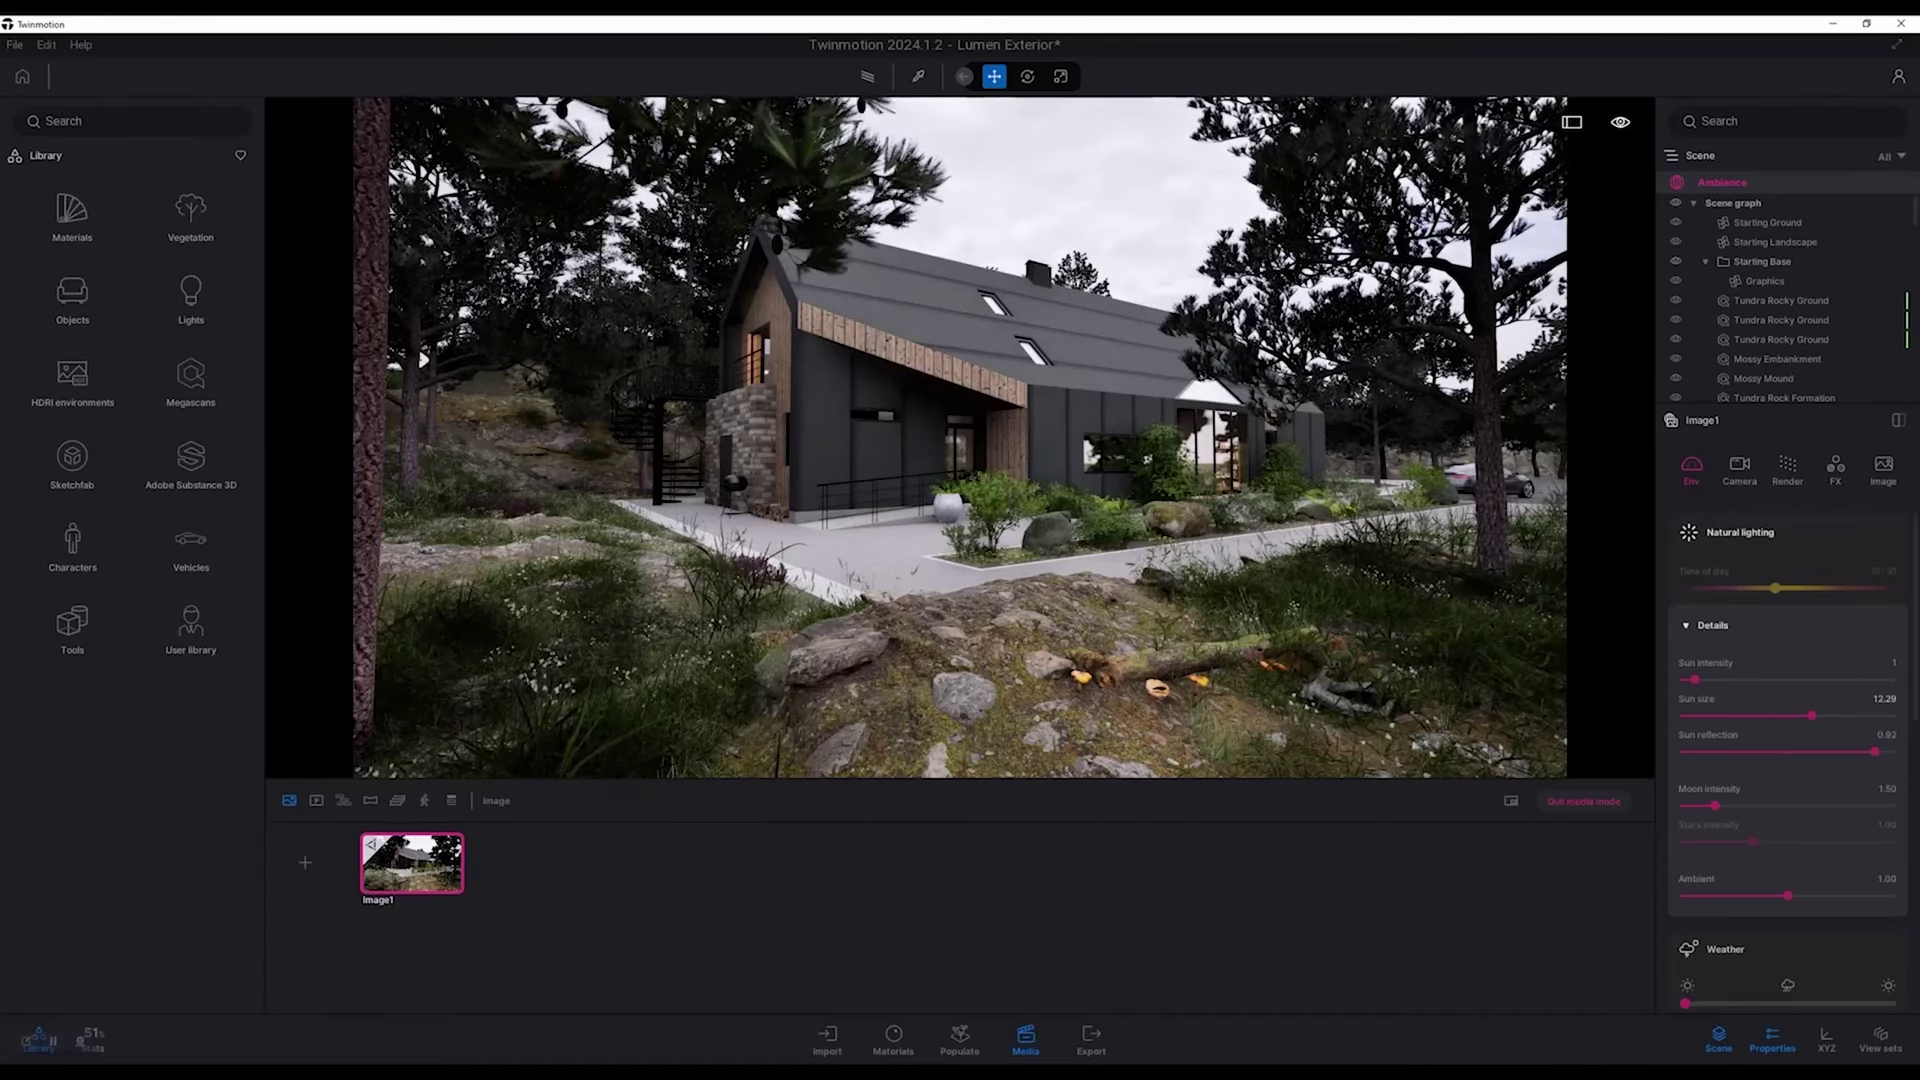
{"action": "scroll", "coordinate": [1788, 759], "scroll_direction": "down", "scroll_amount": 1}
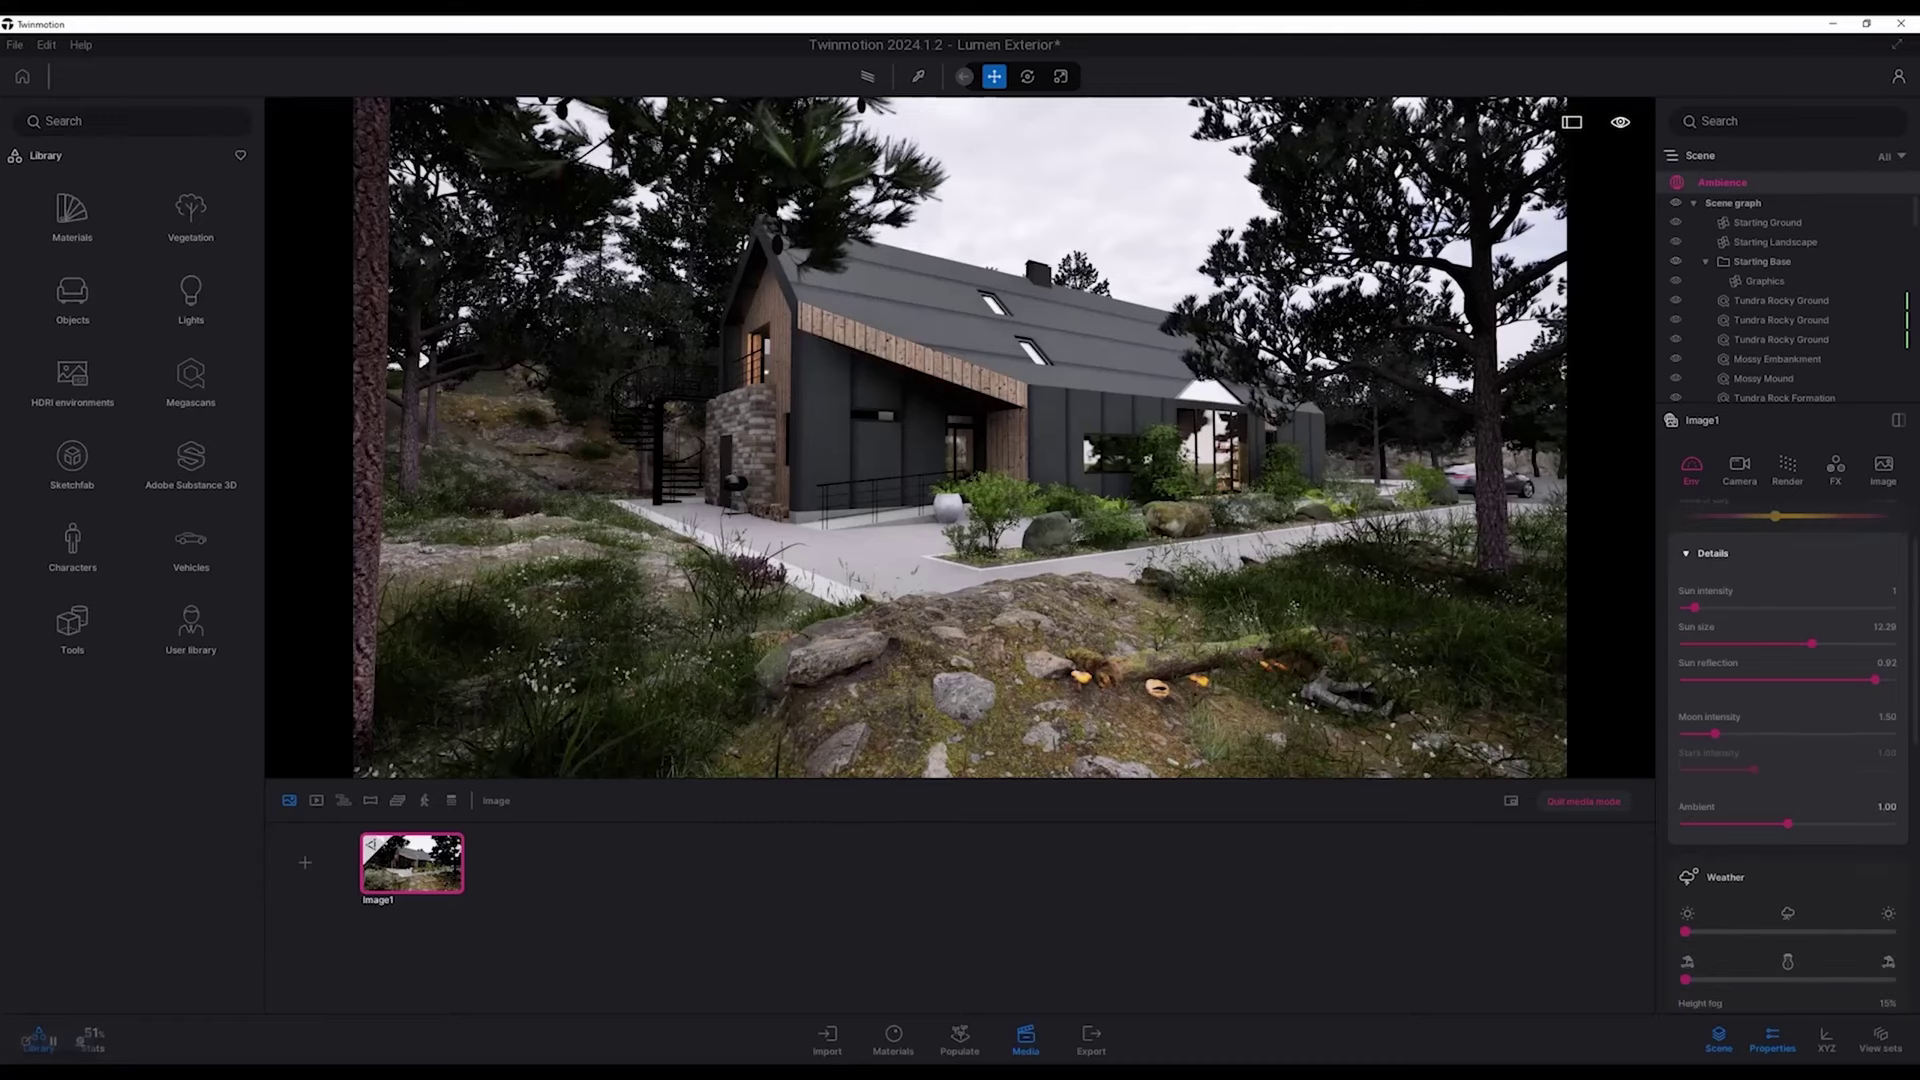
{"action": "left_click_drag", "start_coordinate": [1787, 823], "coordinate": [1891, 823]}
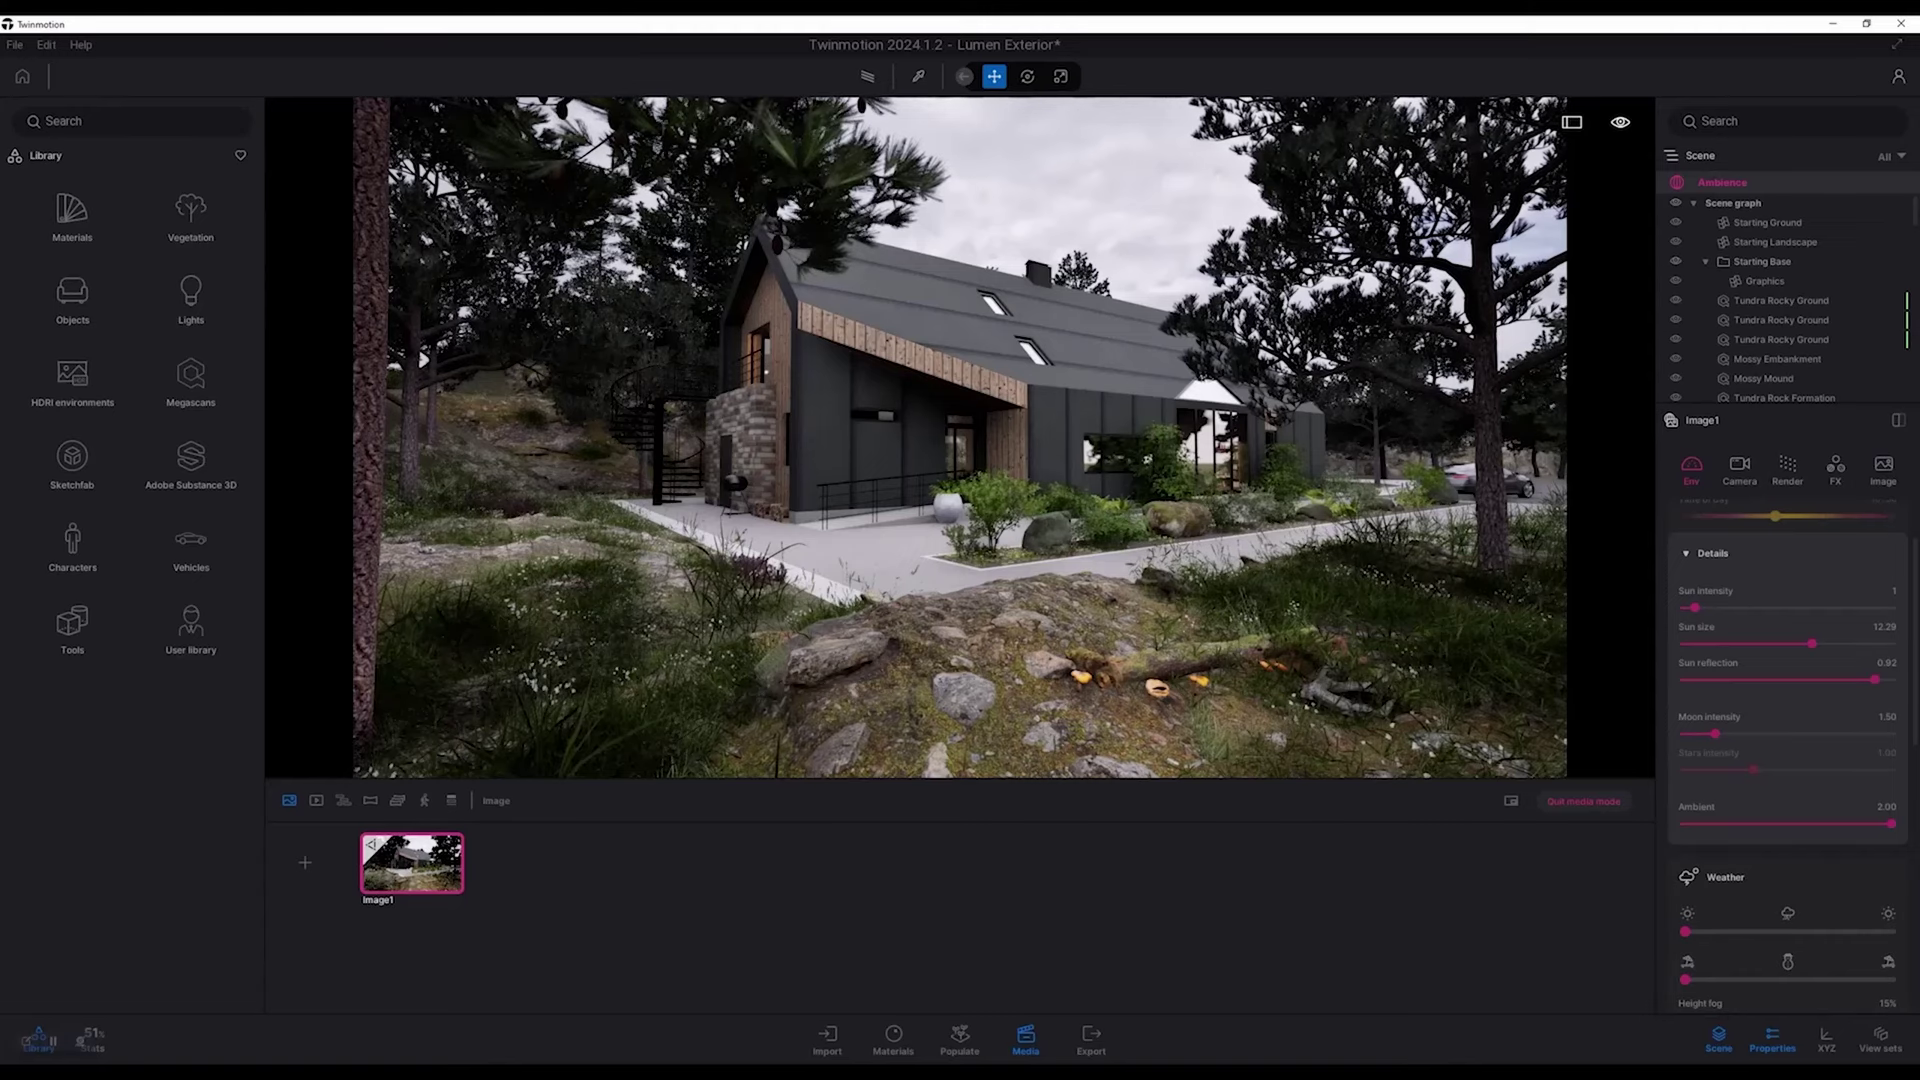
{"action": "left_click", "coordinate": [1708, 553]}
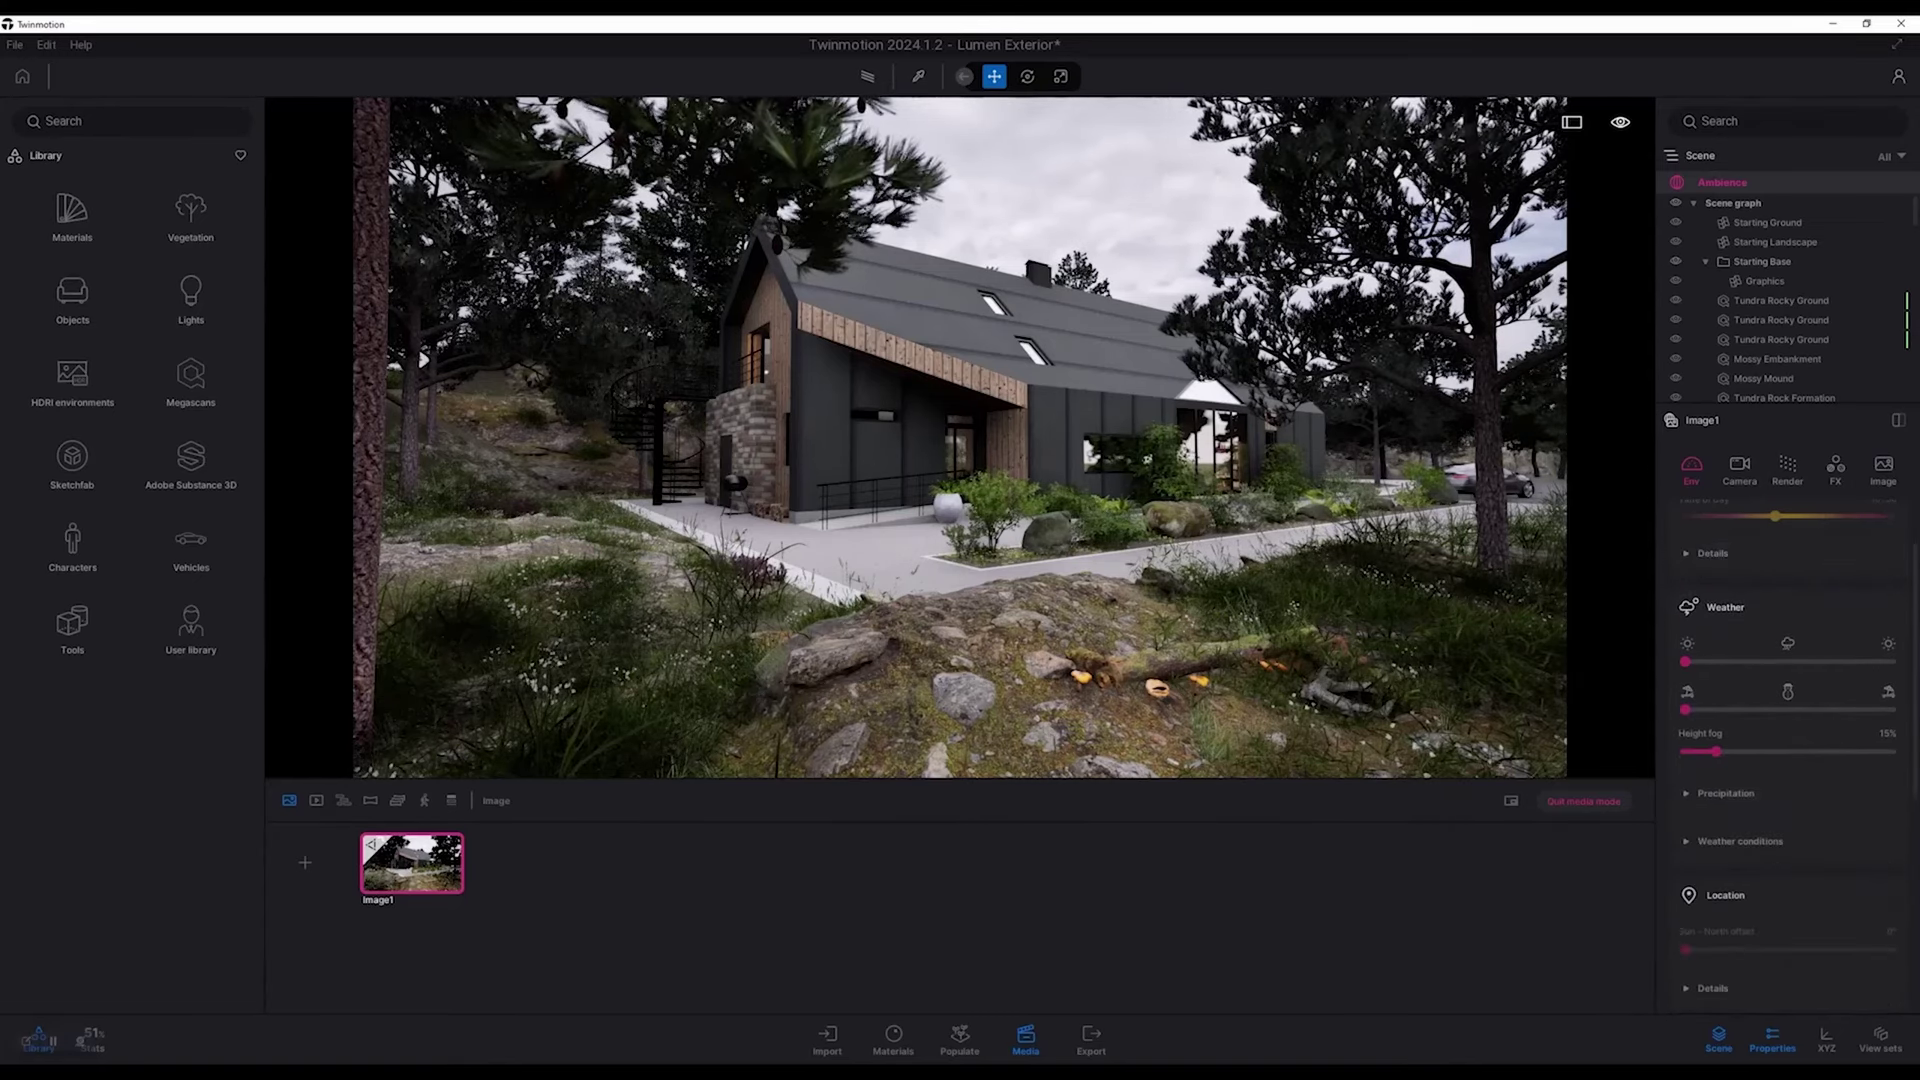
Step: Change Image1's weather from clear to rainy and inspect the wet paving beside the house
{"action": "left_click_drag", "start_coordinate": [1686, 662], "coordinate": [1785, 662]}
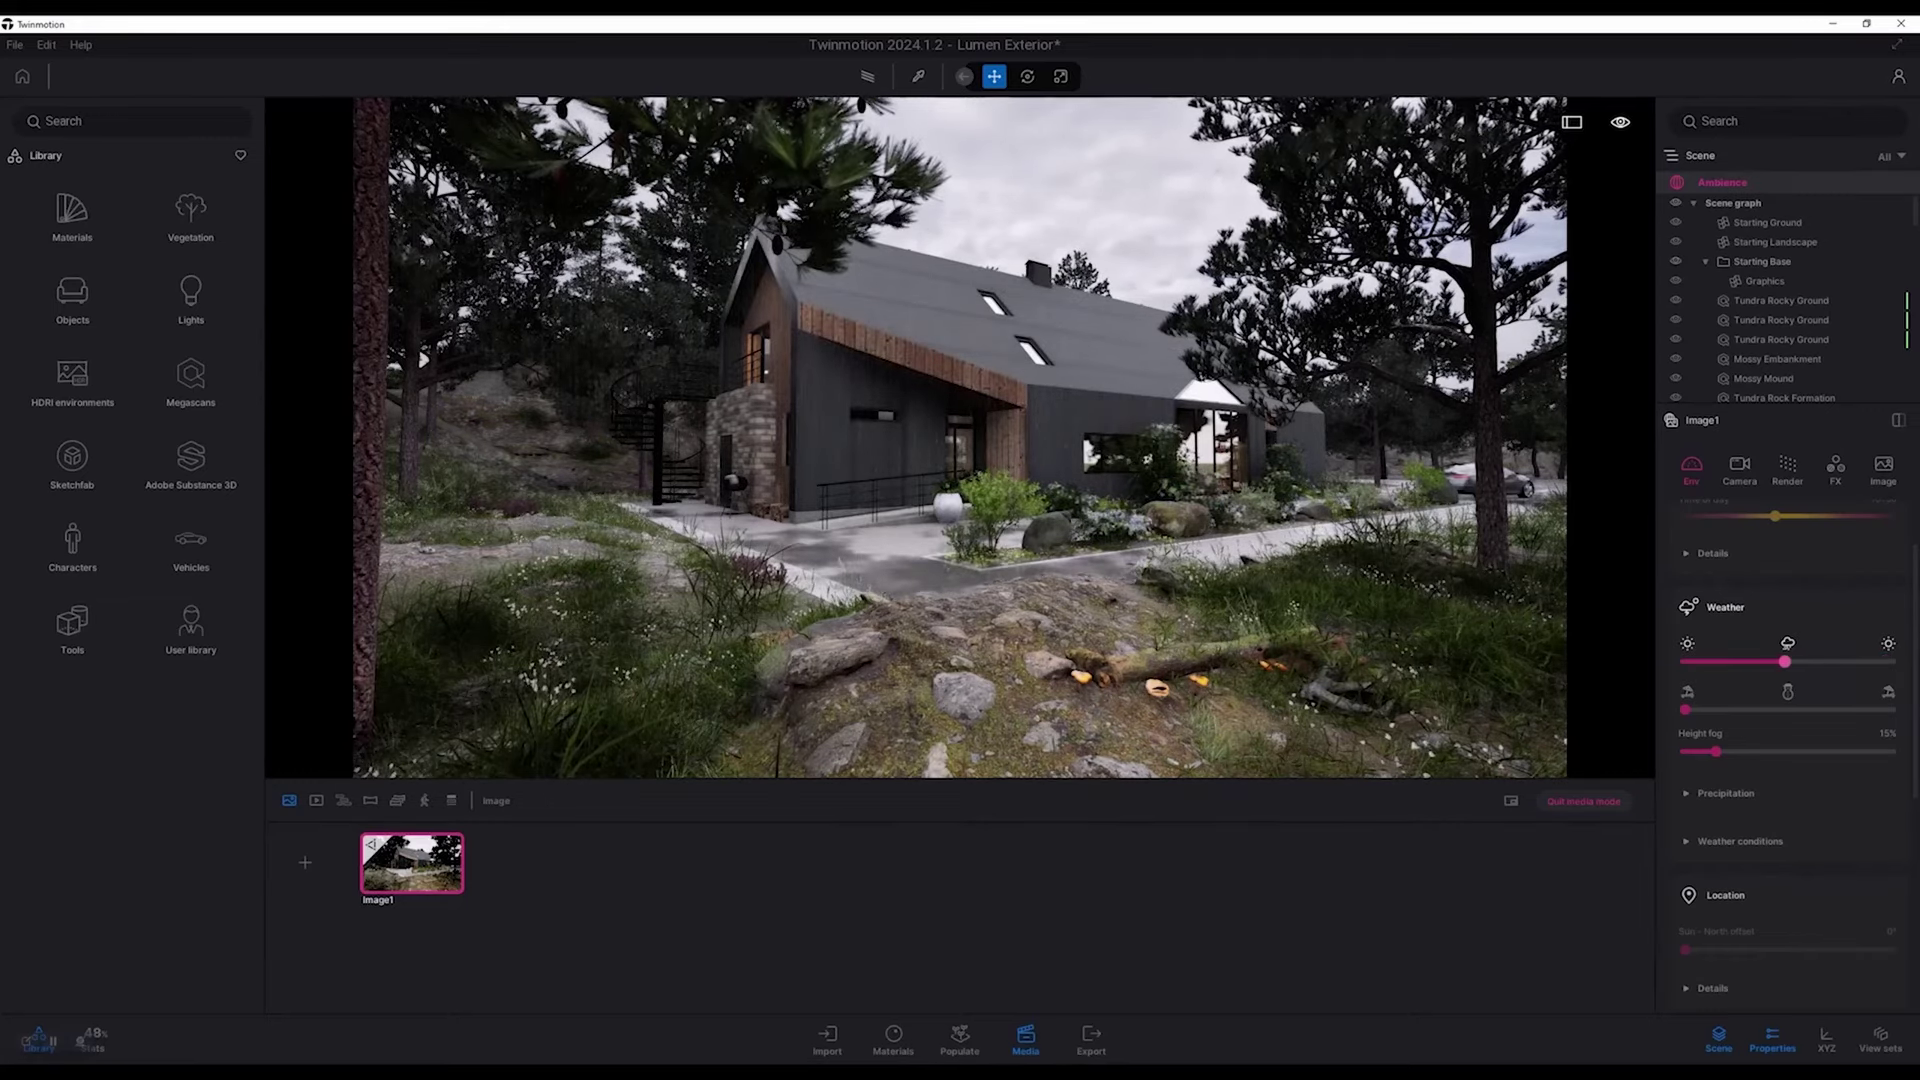
{"action": "key", "text": "w"}
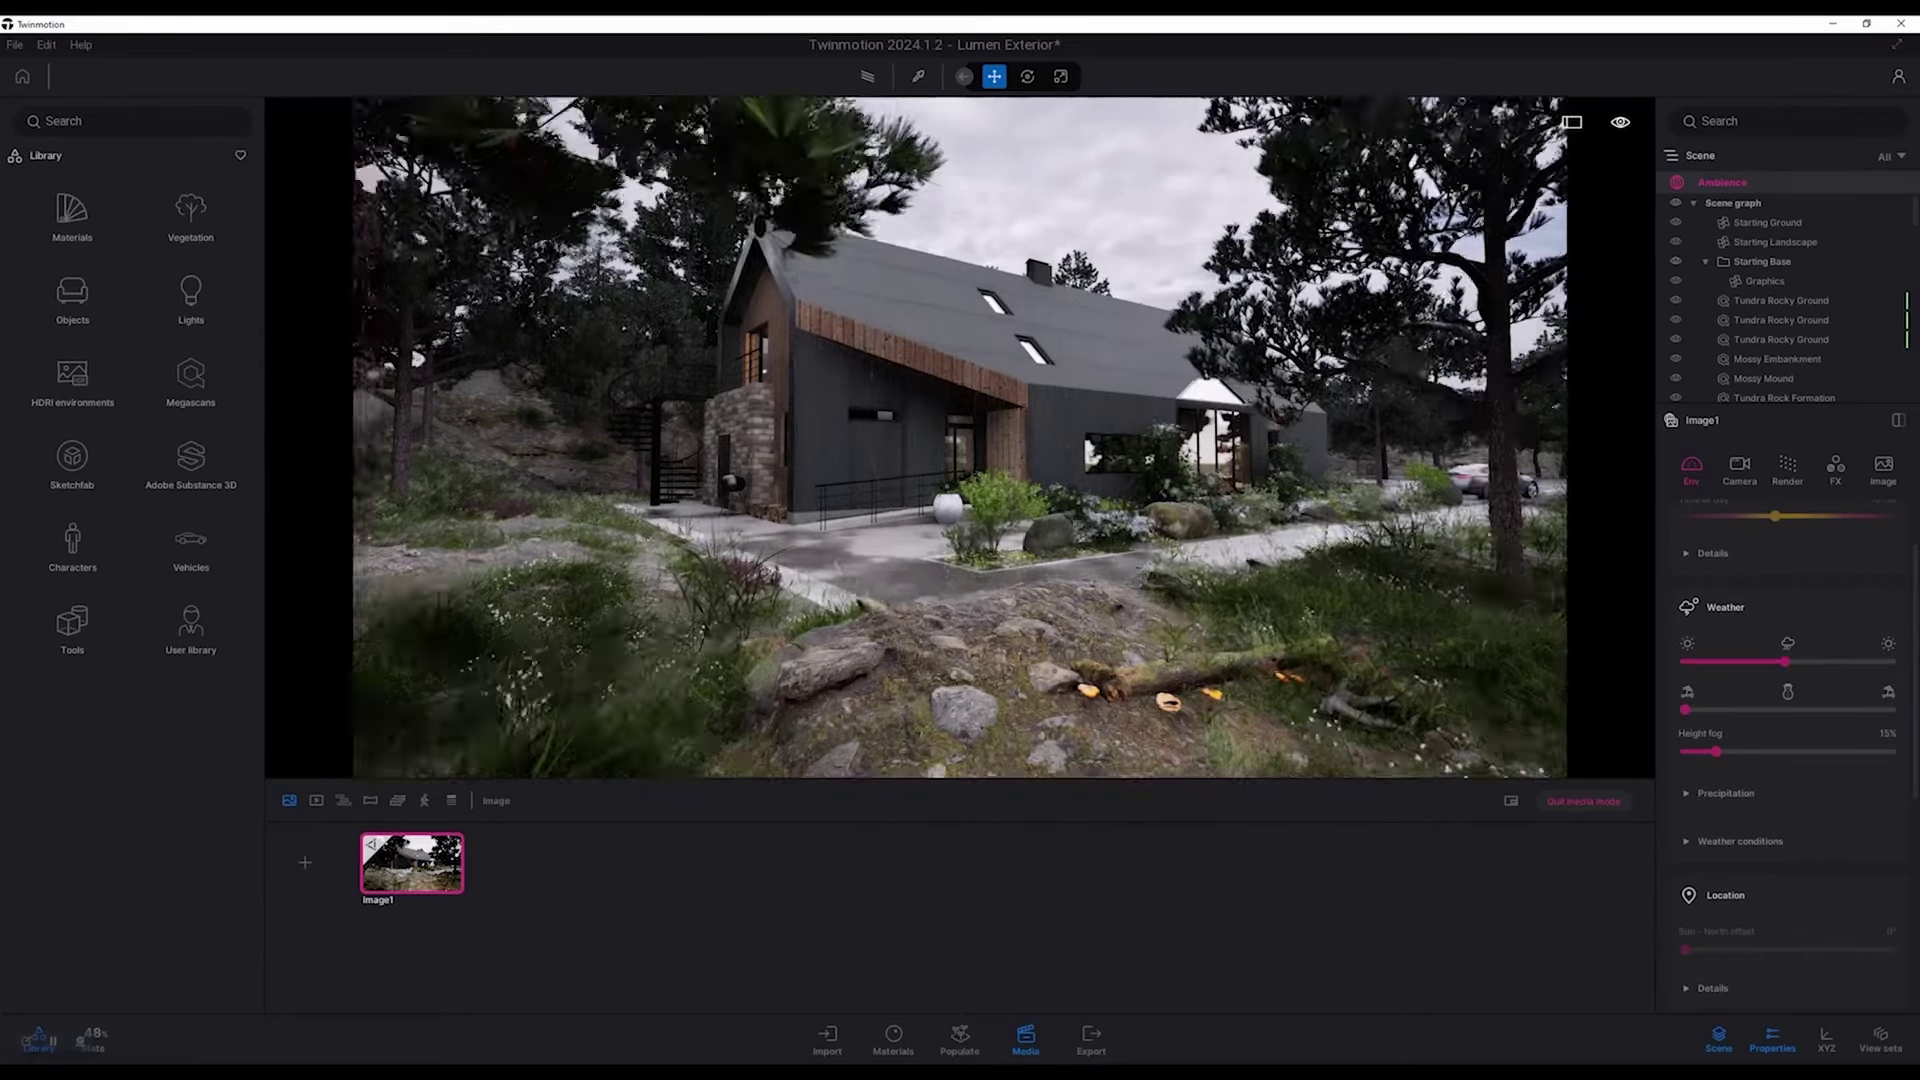
{"action": "key", "text": "w"}
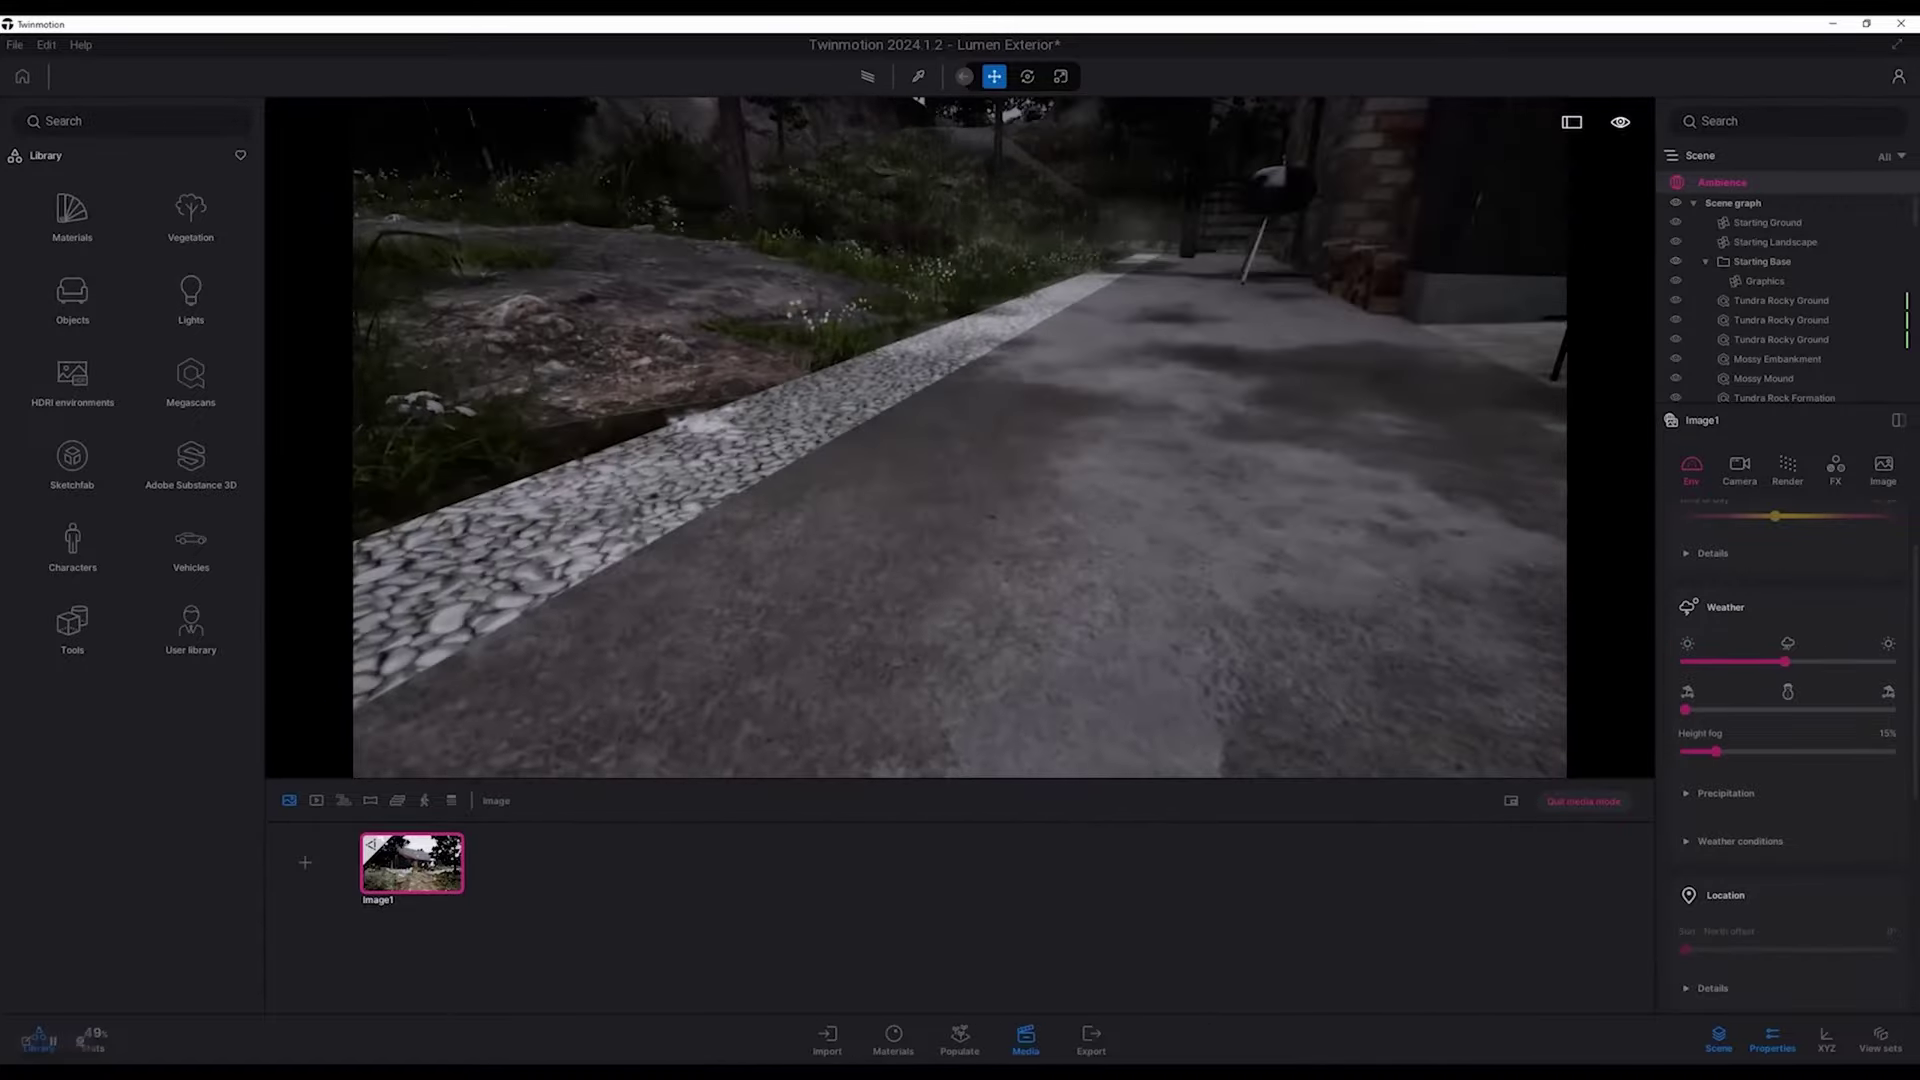
{"action": "key", "text": "s"}
Step: Set the precipitation surface effects to a wetness of 0.5 and a puddle size of 0.3
{"action": "left_click", "coordinate": [1726, 793]}
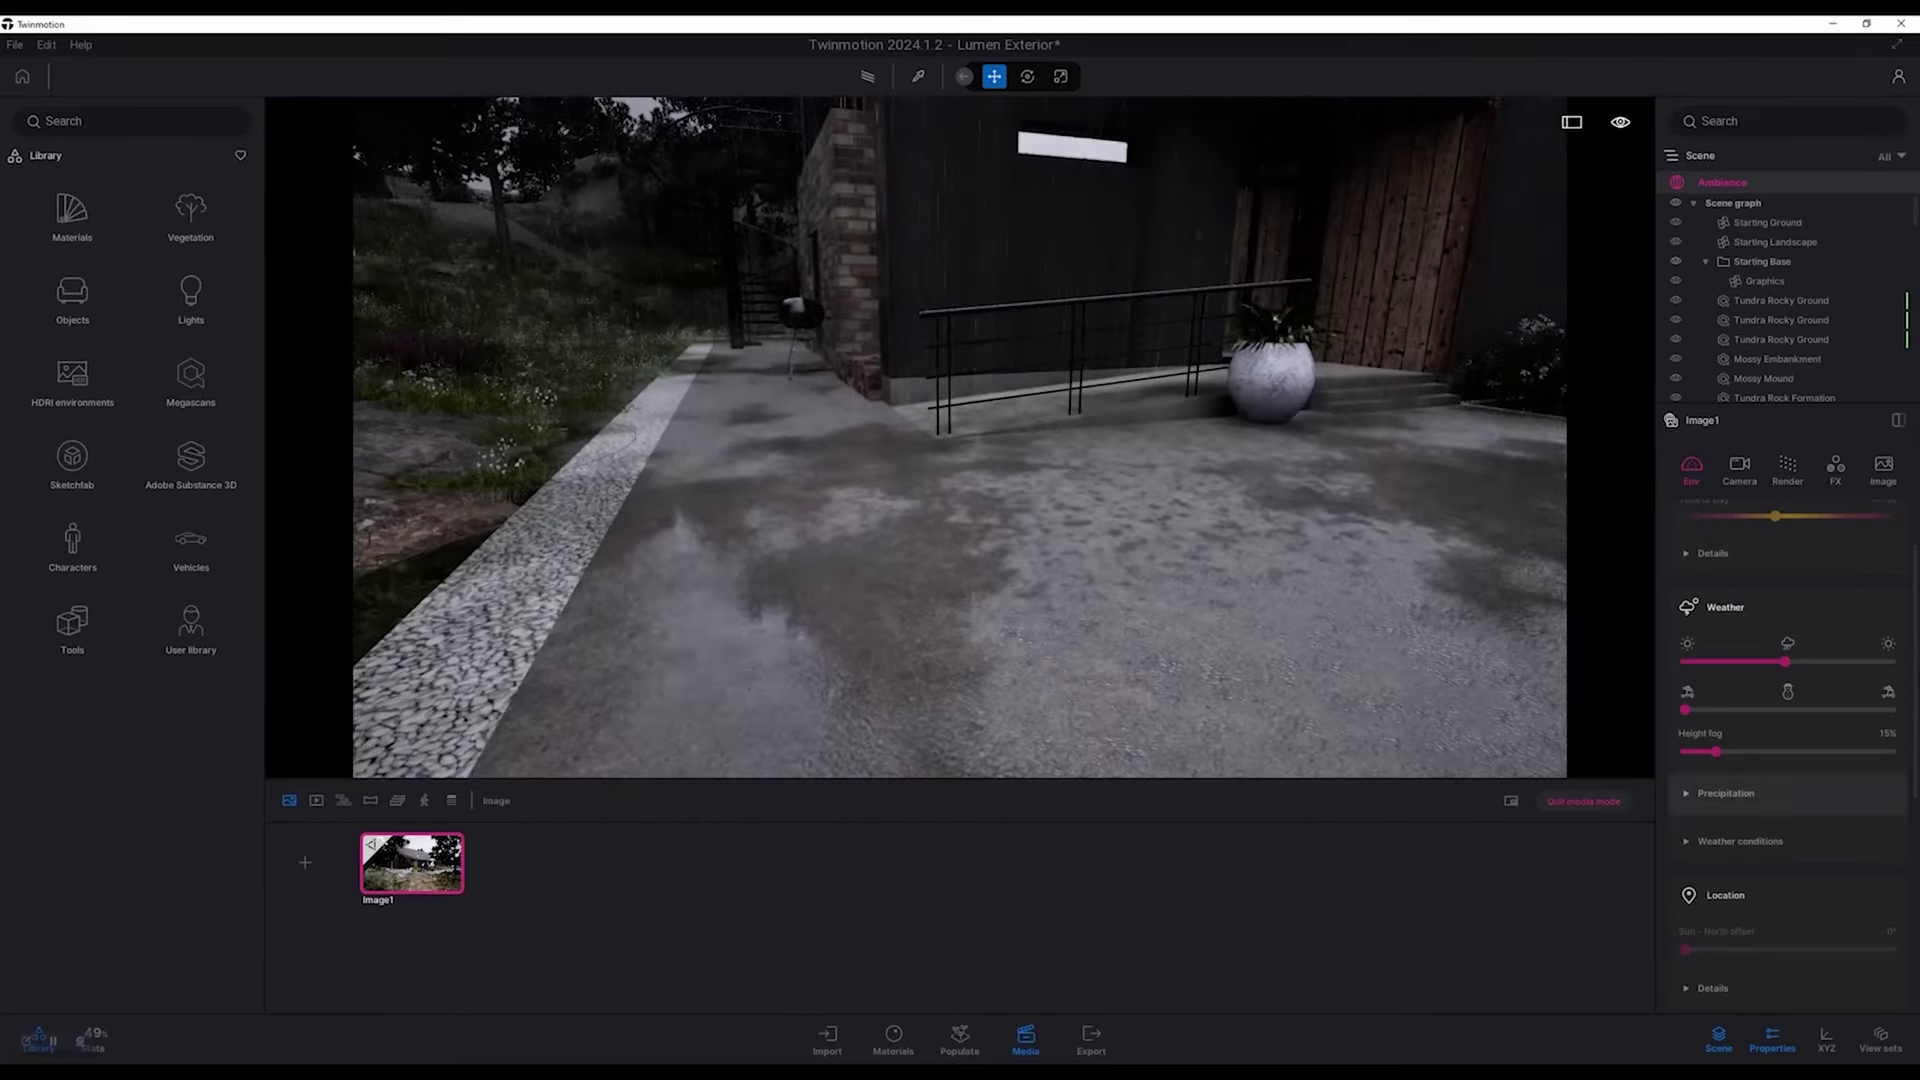
{"action": "scroll", "coordinate": [1787, 750], "scroll_direction": "down", "scroll_amount": 2}
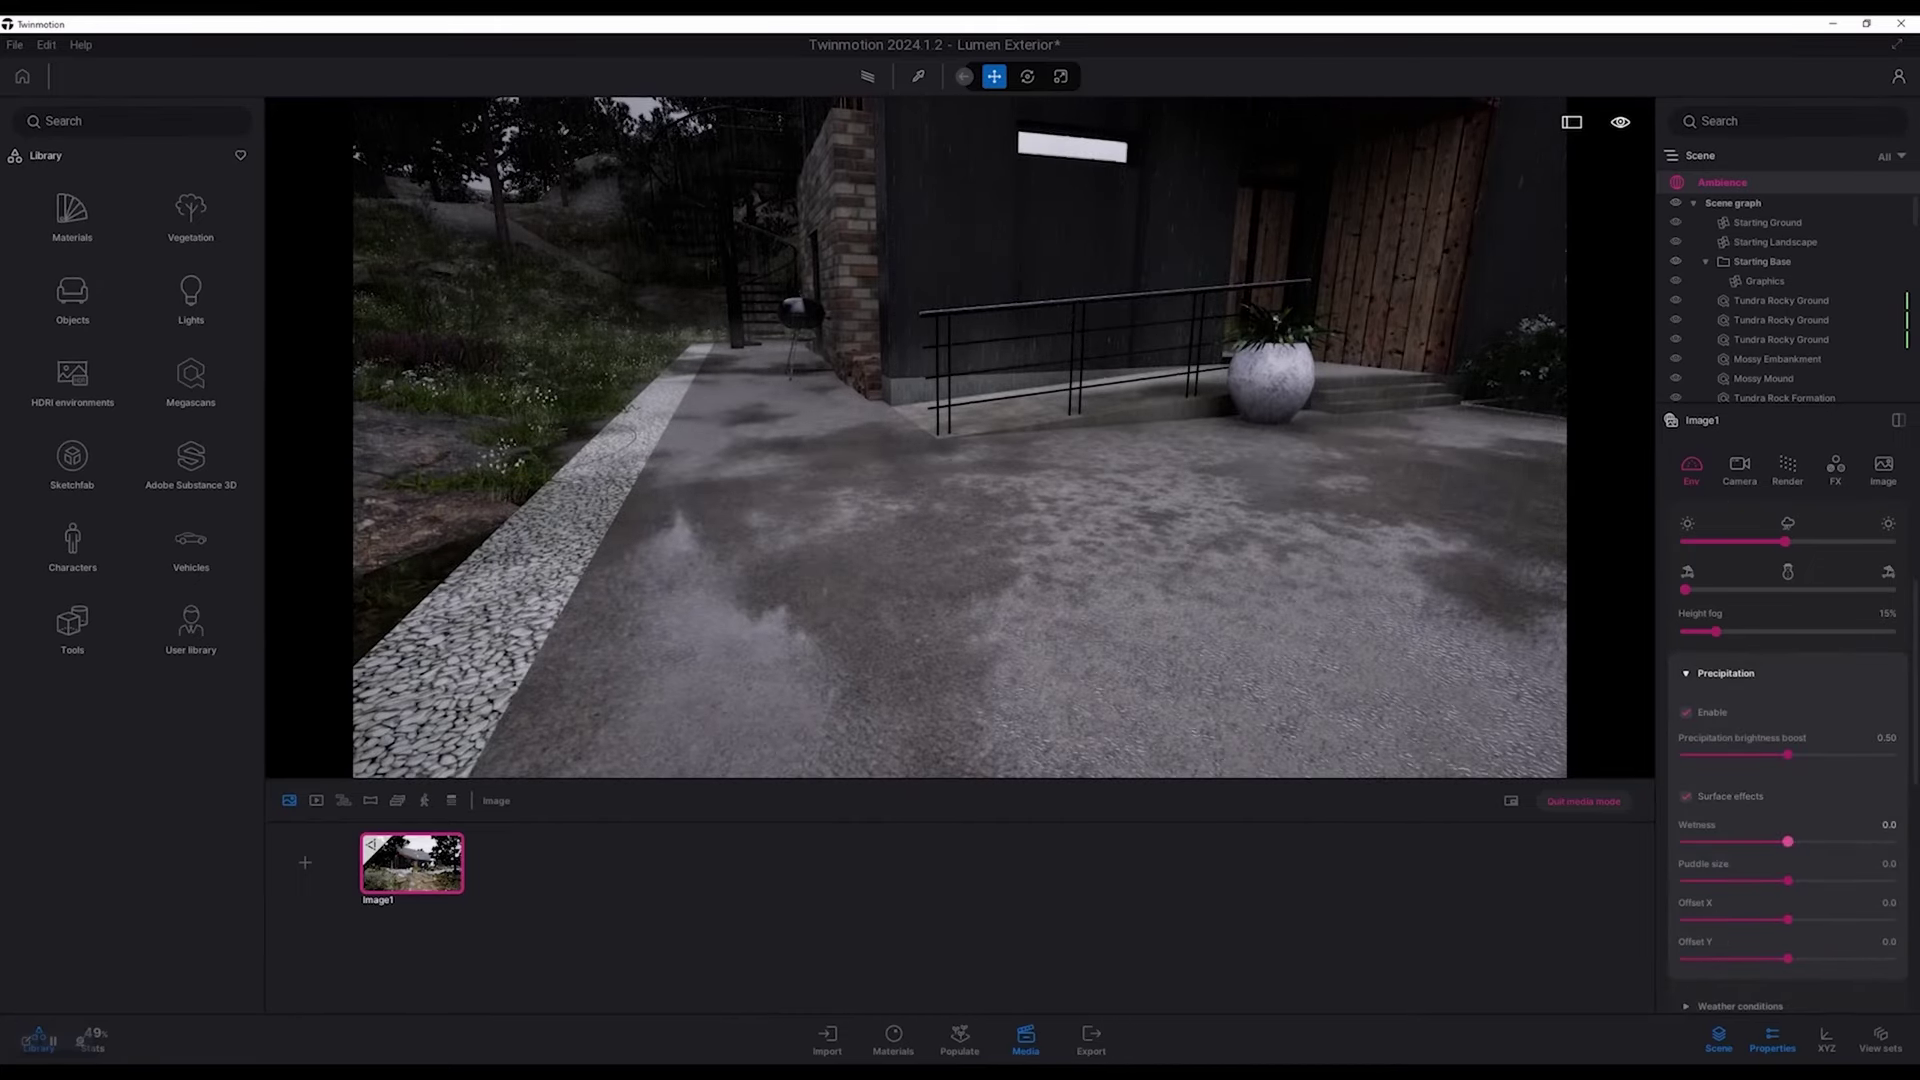
{"action": "left_click_drag", "start_coordinate": [1789, 841], "coordinate": [1813, 881]}
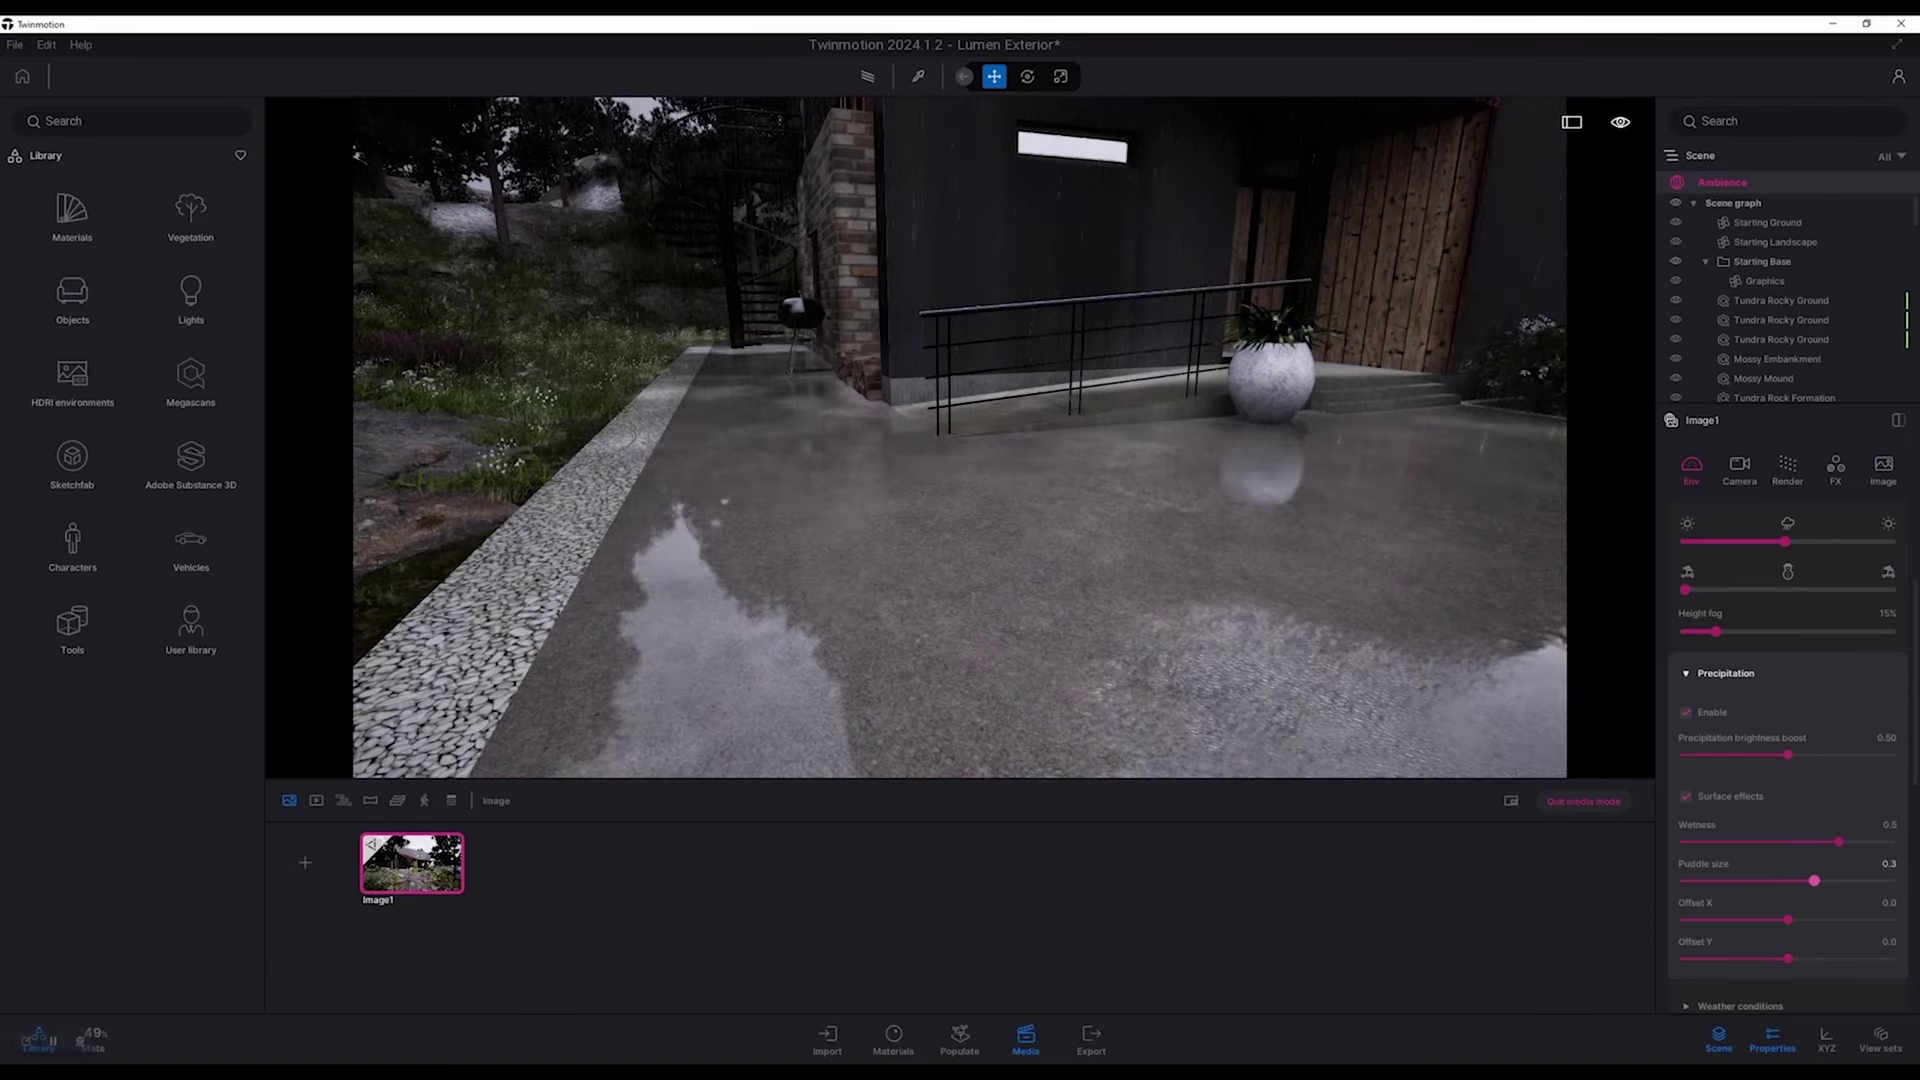
Step: Try a drier setting for Image1's weather and raise it to a rainier level, checking the paving and the whole house exterior
{"action": "right_click_drag", "start_coordinate": [960, 437], "coordinate": [1014, 407]}
{"action": "scroll", "coordinate": [960, 437], "scroll_direction": "down", "scroll_amount": 5}
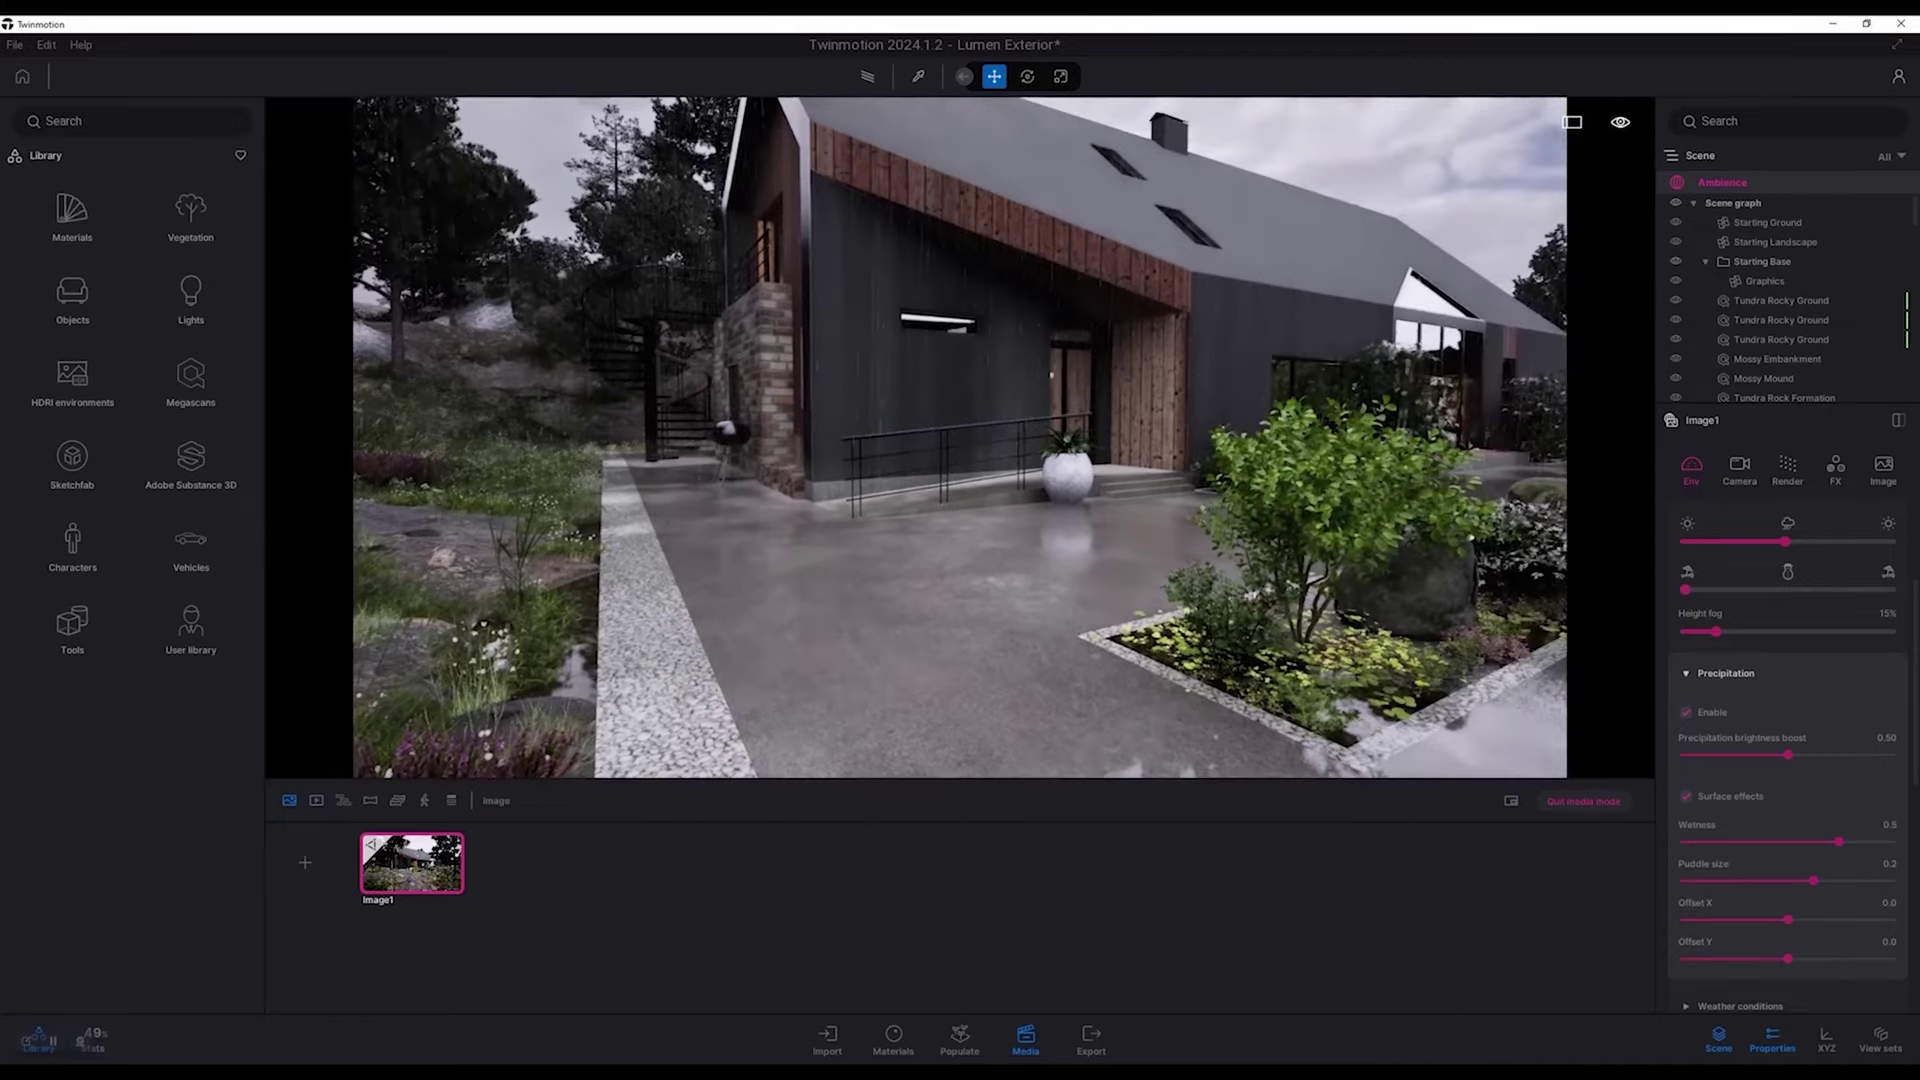
{"action": "left_click_drag", "start_coordinate": [1785, 541], "coordinate": [1737, 541]}
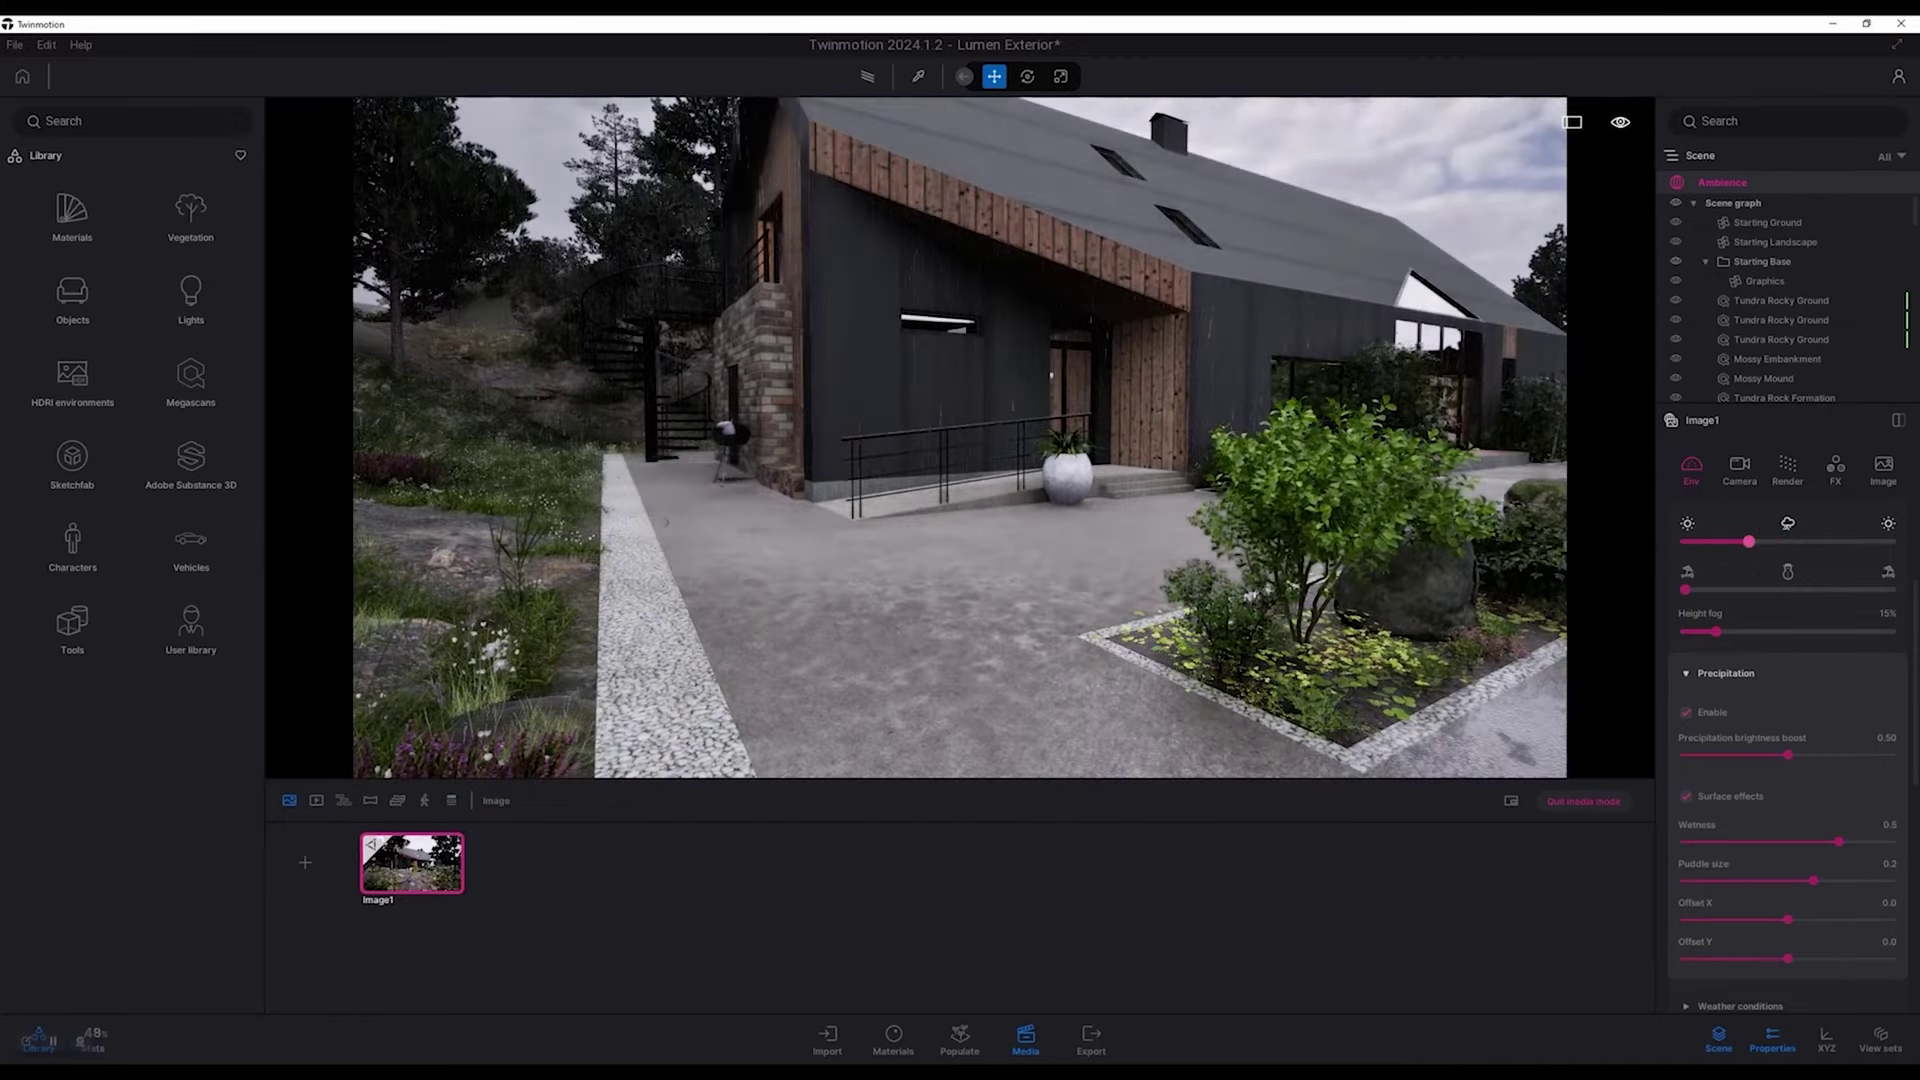
{"action": "left_click_drag", "start_coordinate": [1737, 541], "coordinate": [1813, 541]}
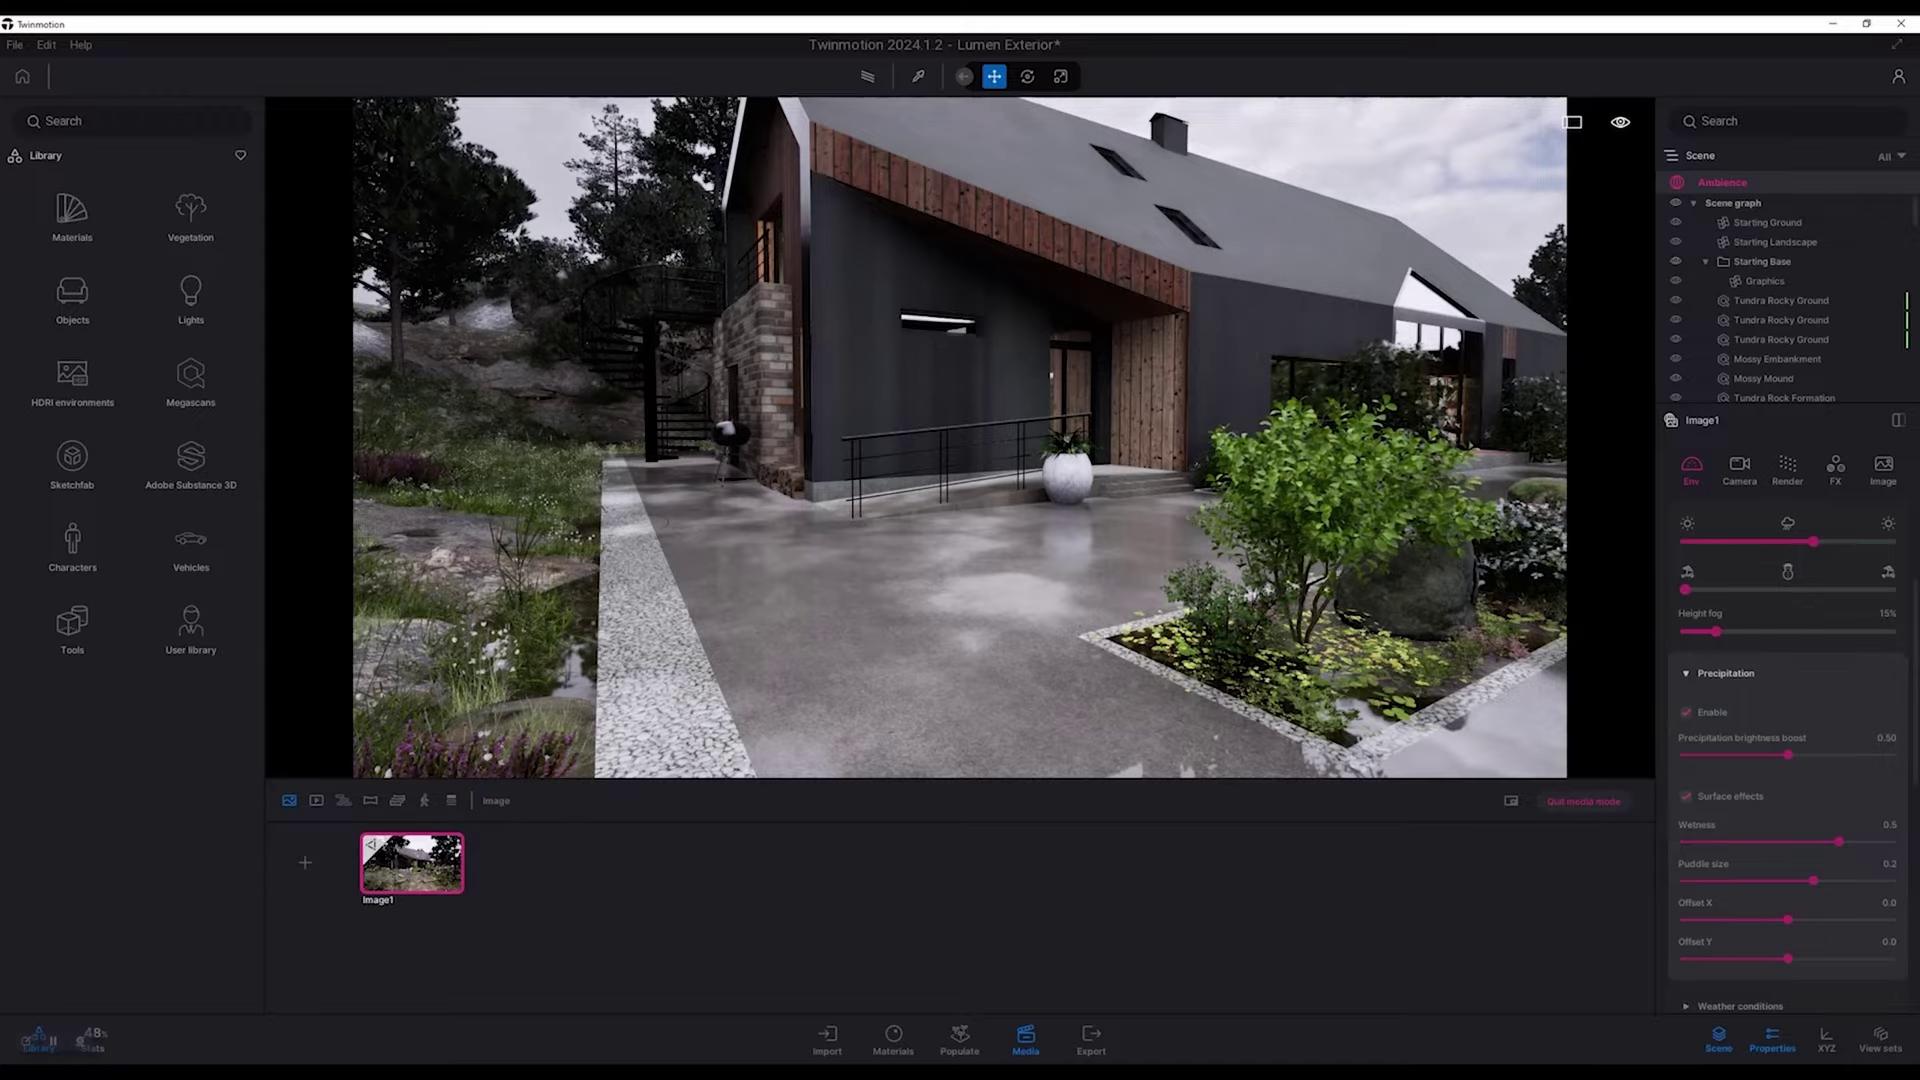
{"action": "key", "text": "s"}
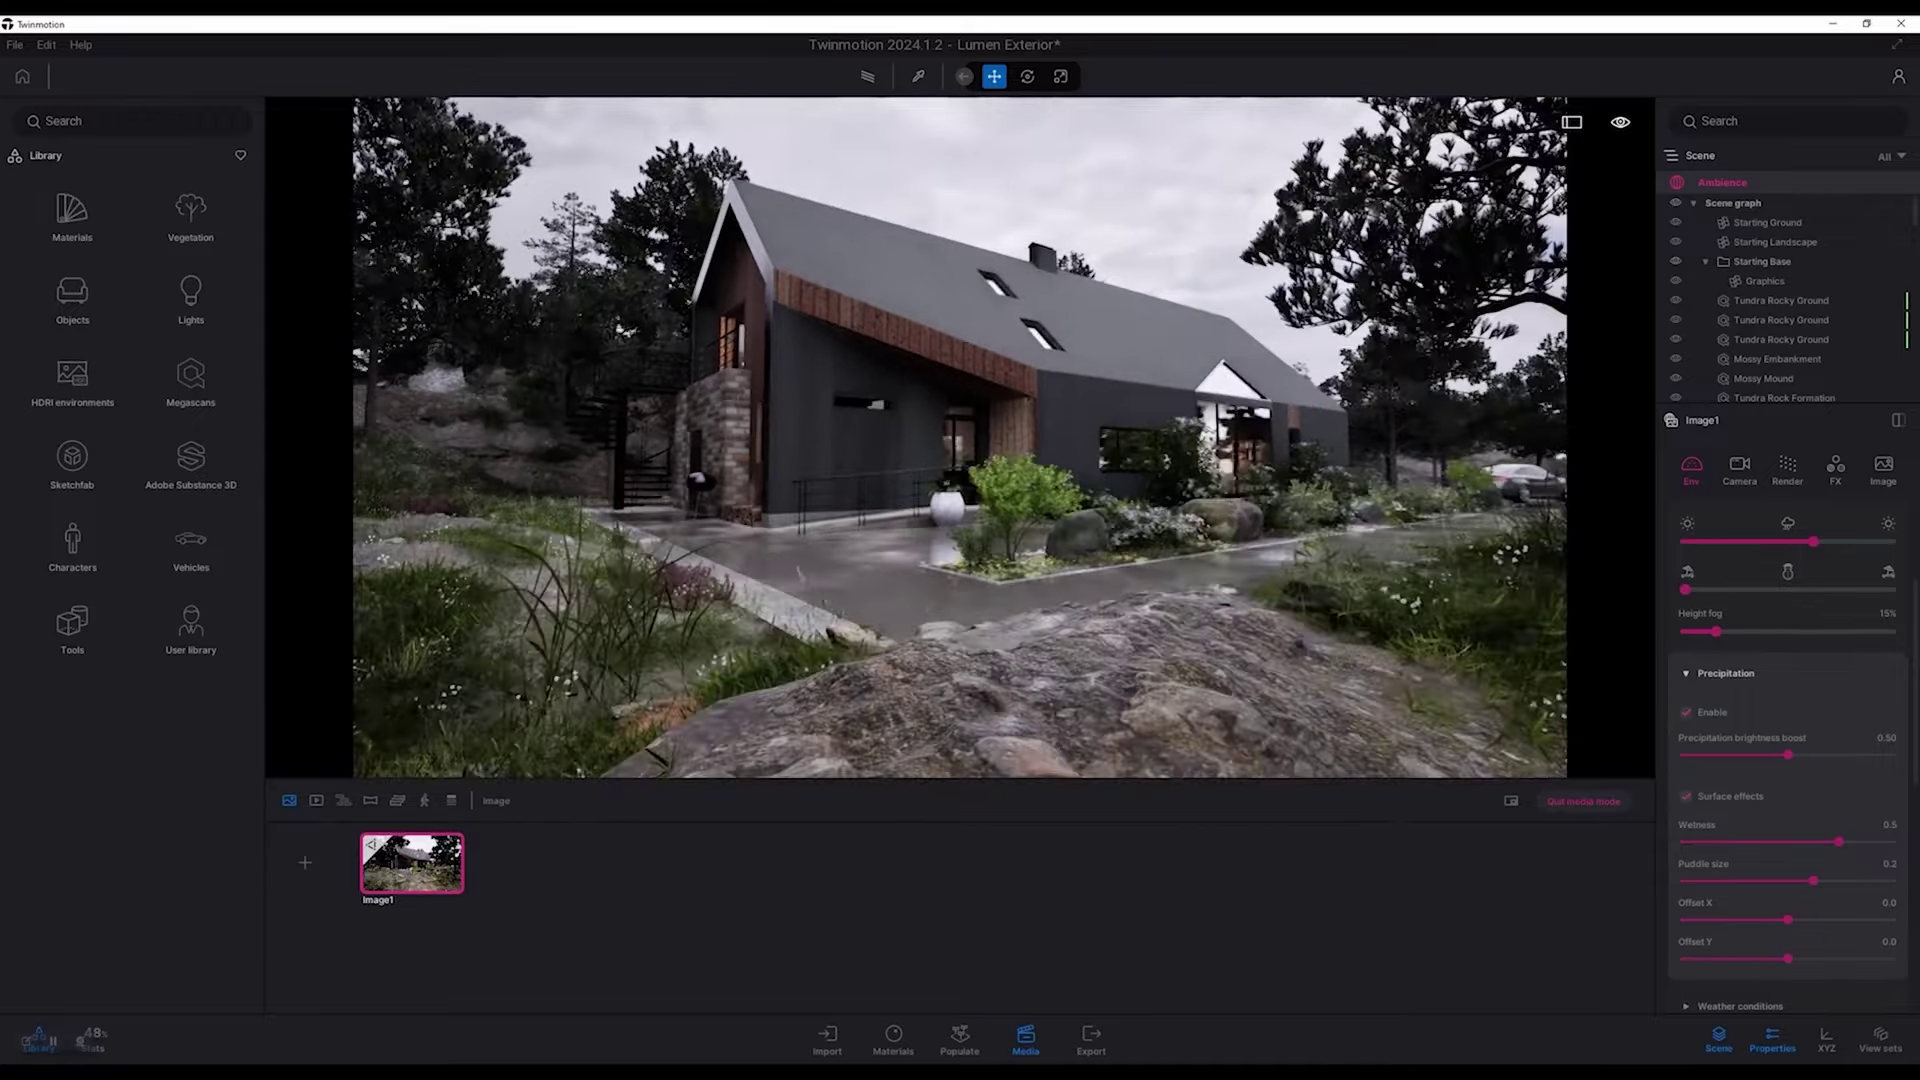
{"action": "key", "text": "s"}
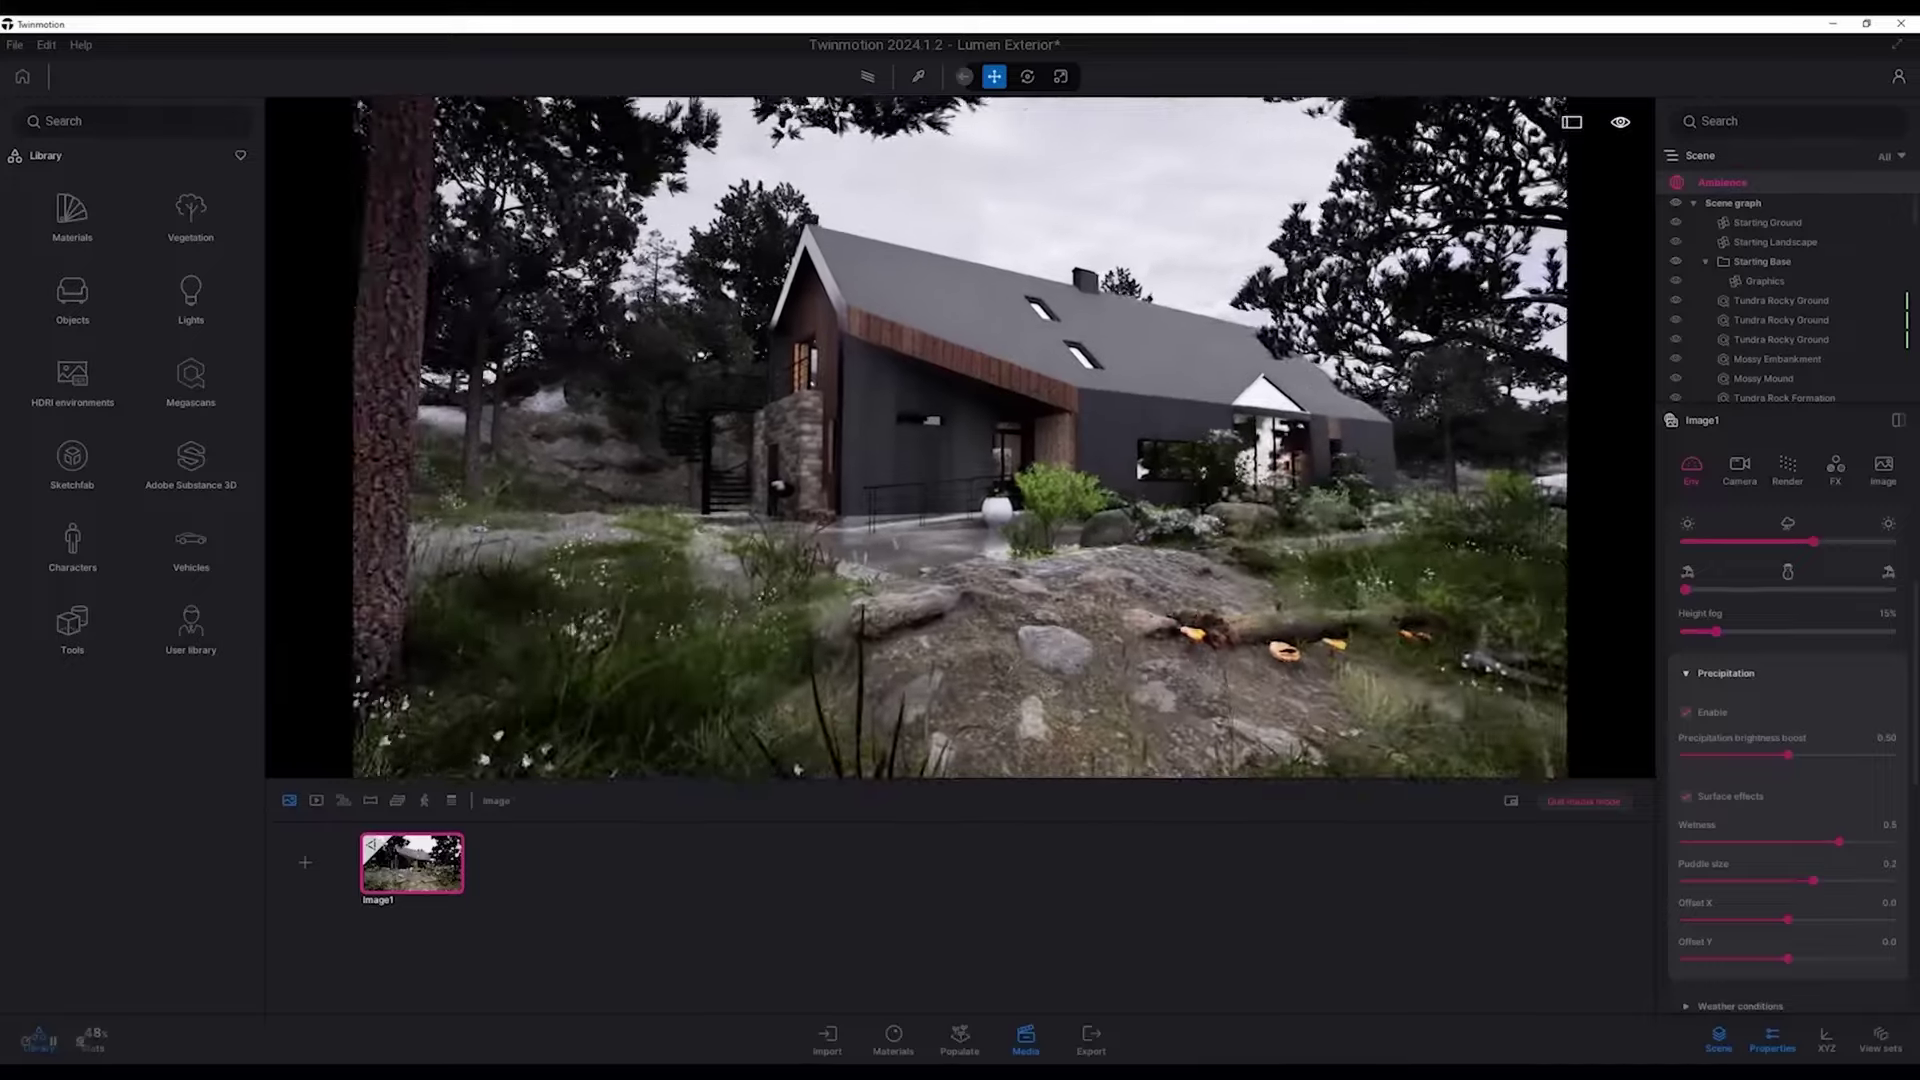
{"action": "key", "text": "s"}
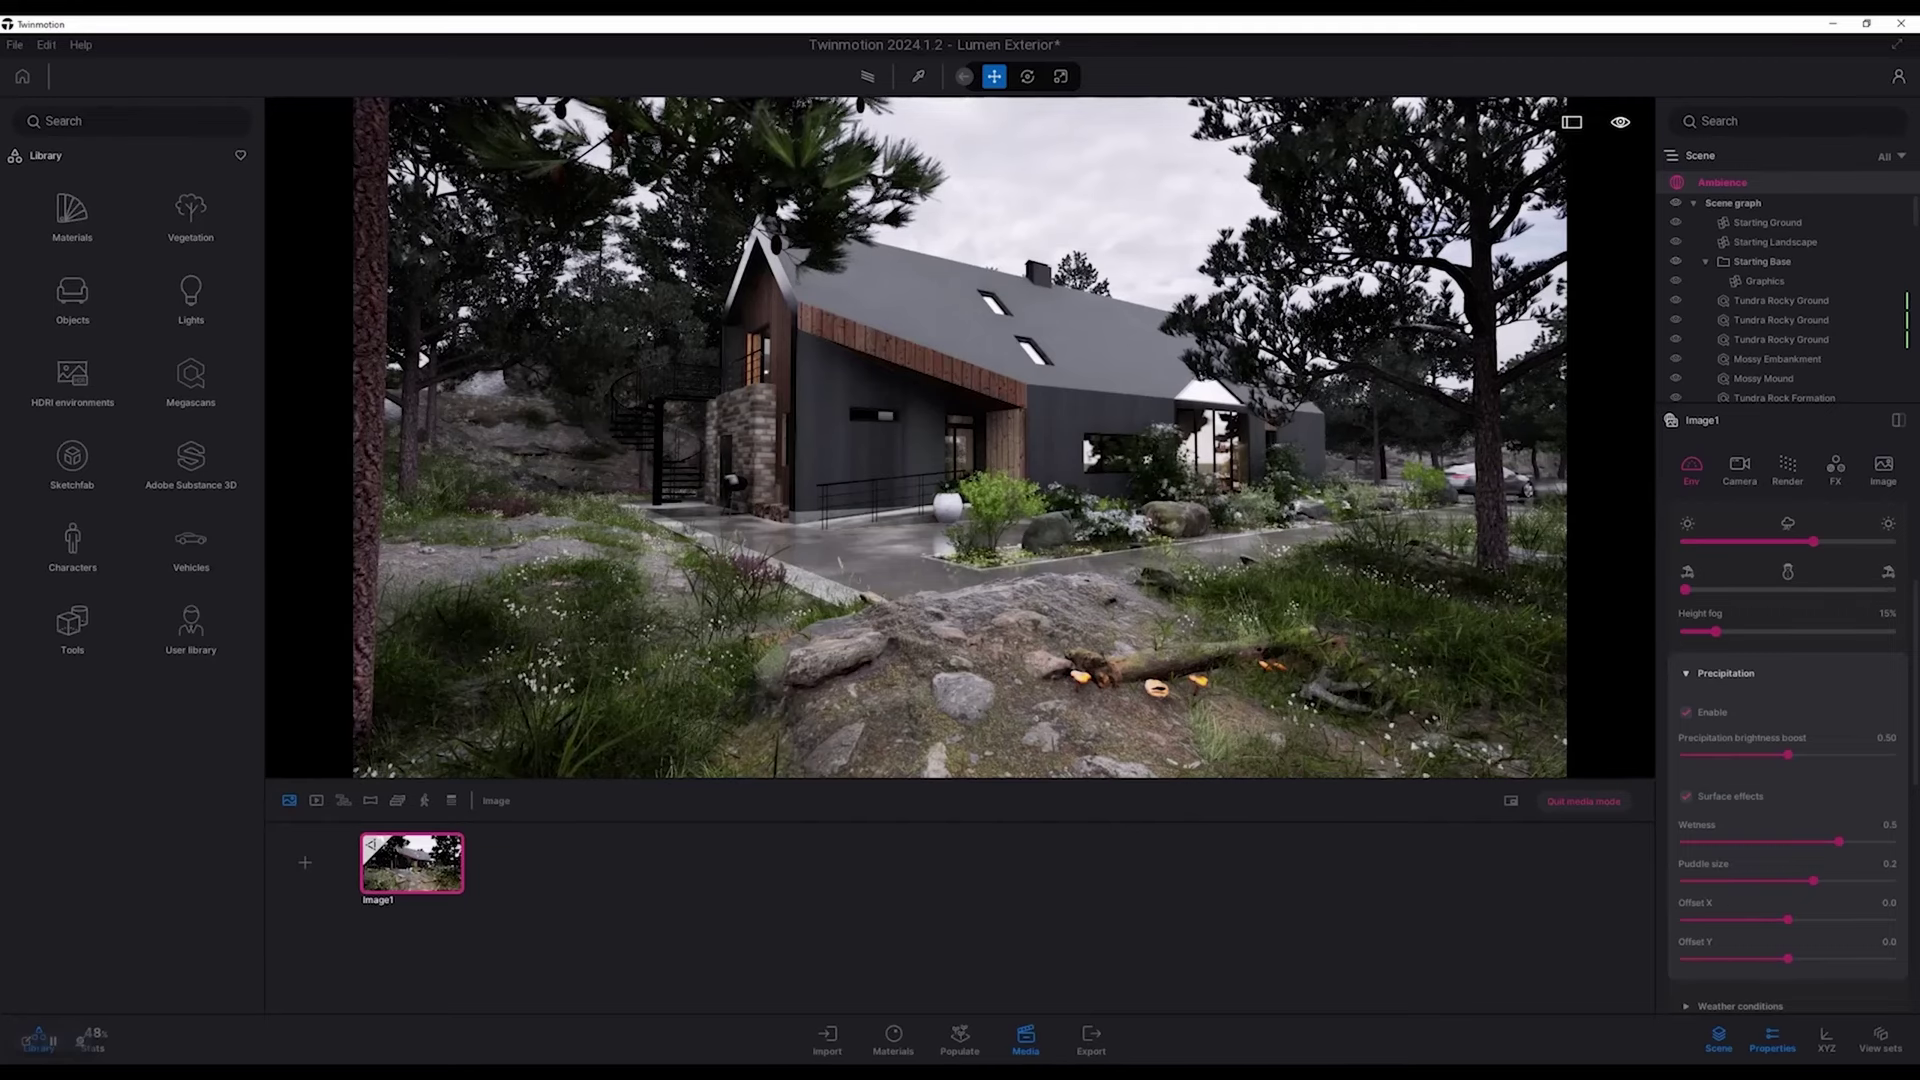
Step: Test stronger fog in Image1, set the height fog to 35%, and check the weather conditions settings
{"action": "left_click", "coordinate": [1686, 674]}
{"action": "left_click_drag", "start_coordinate": [1716, 632], "coordinate": [1890, 632]}
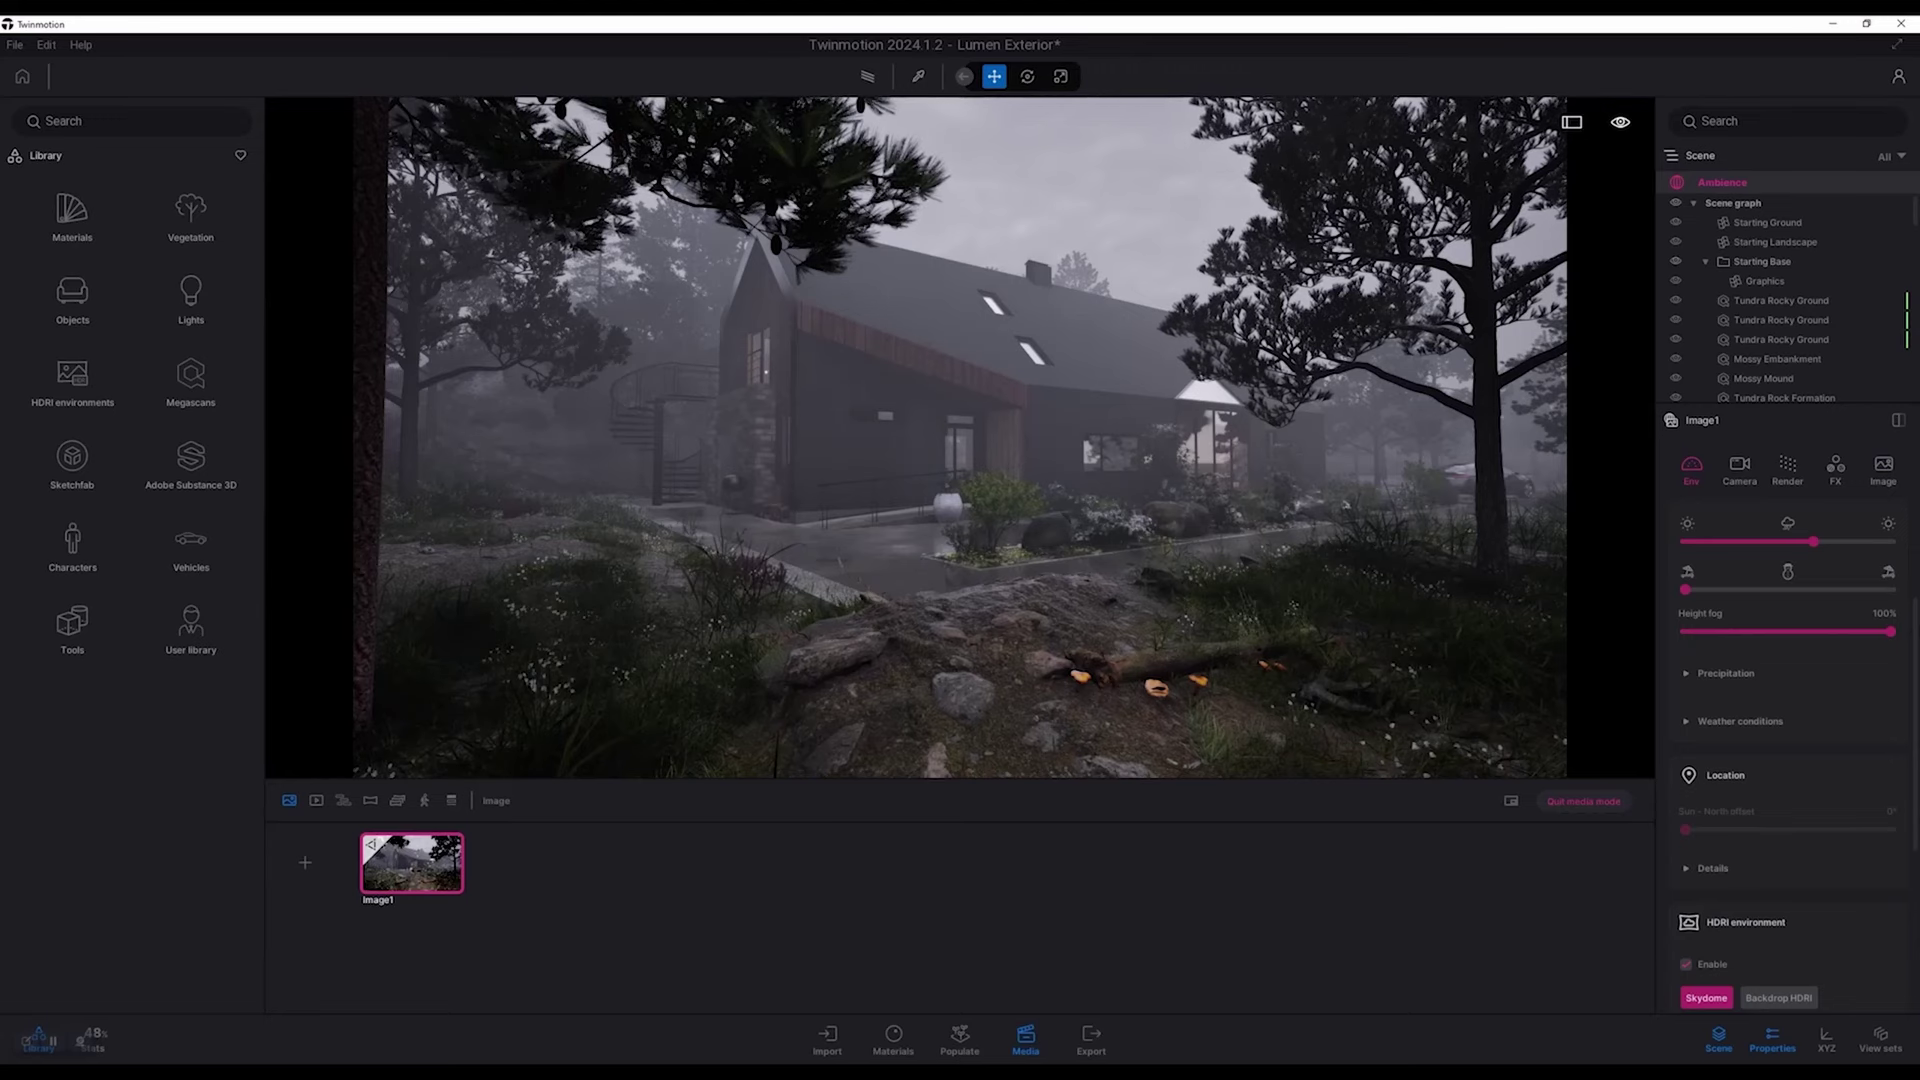
{"action": "left_click_drag", "start_coordinate": [1890, 631], "coordinate": [1760, 632]}
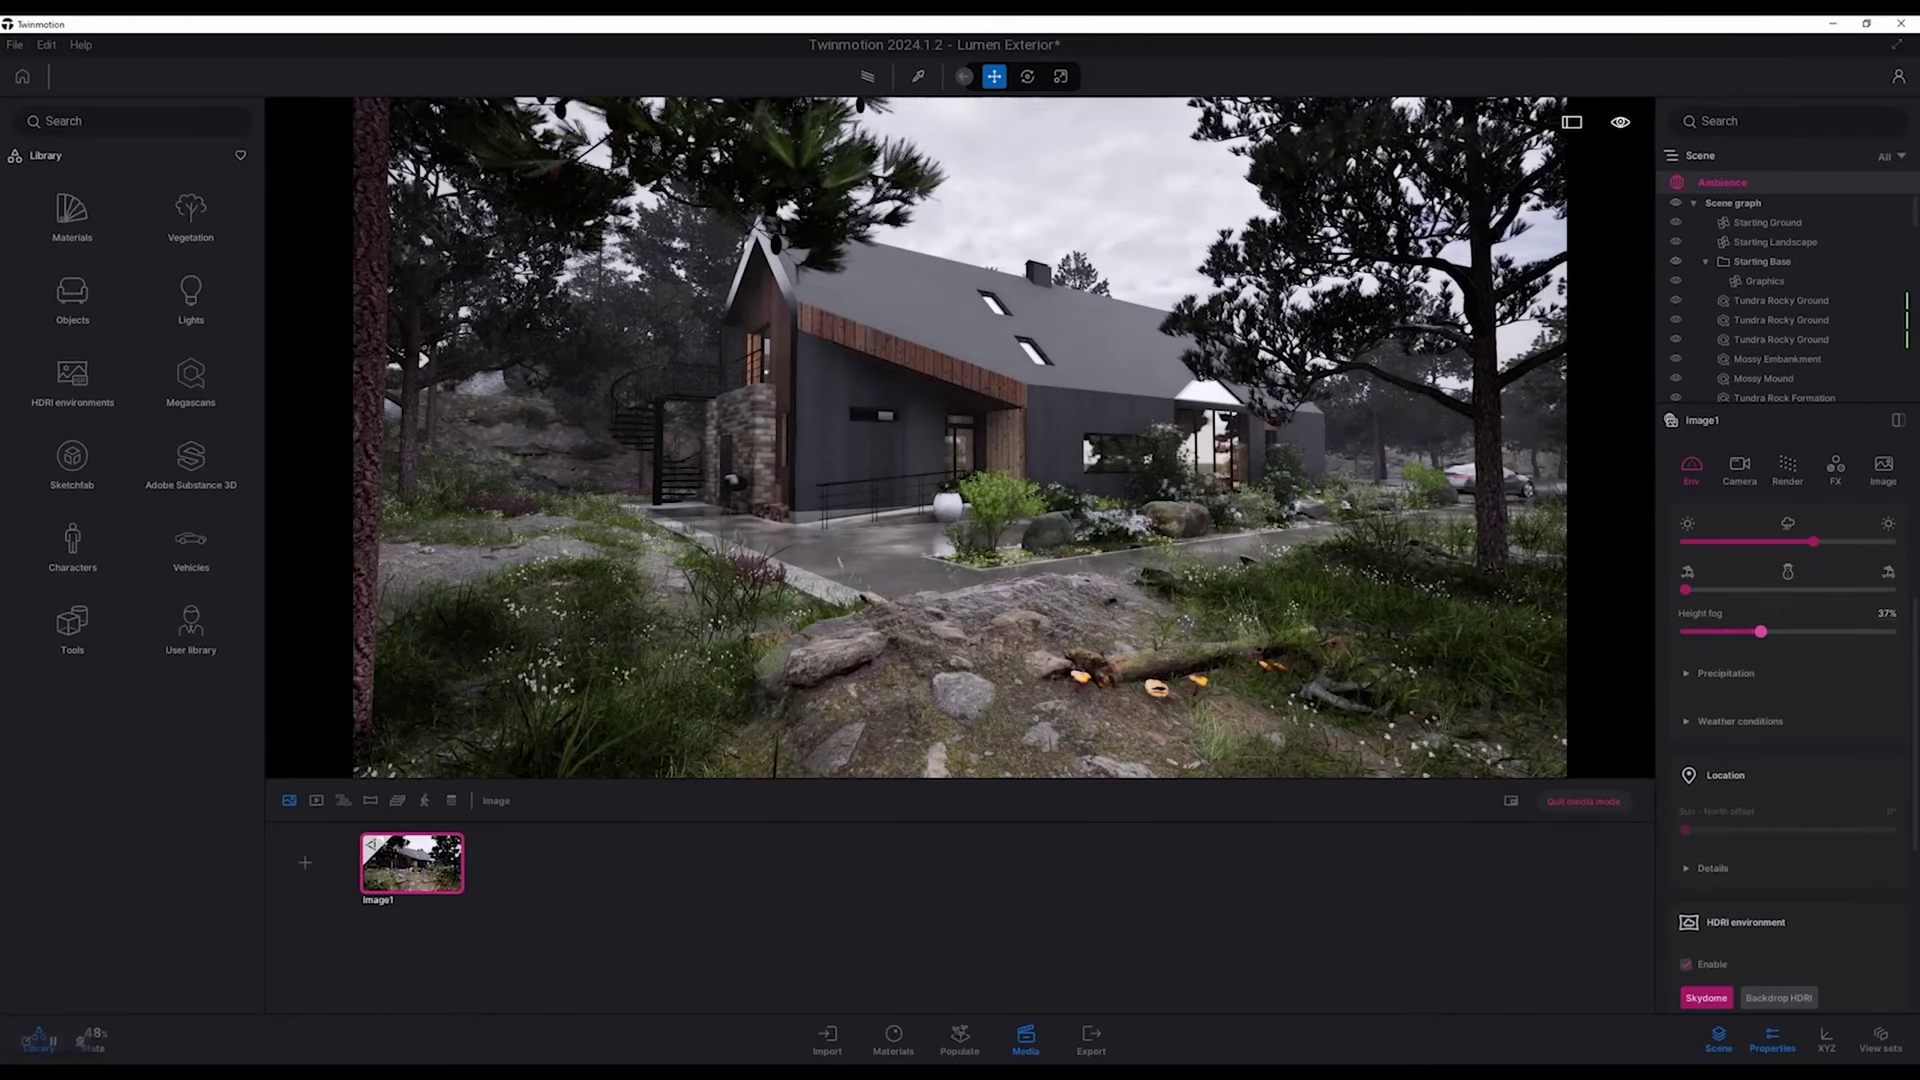
{"action": "double_click", "coordinate": [1885, 612]}
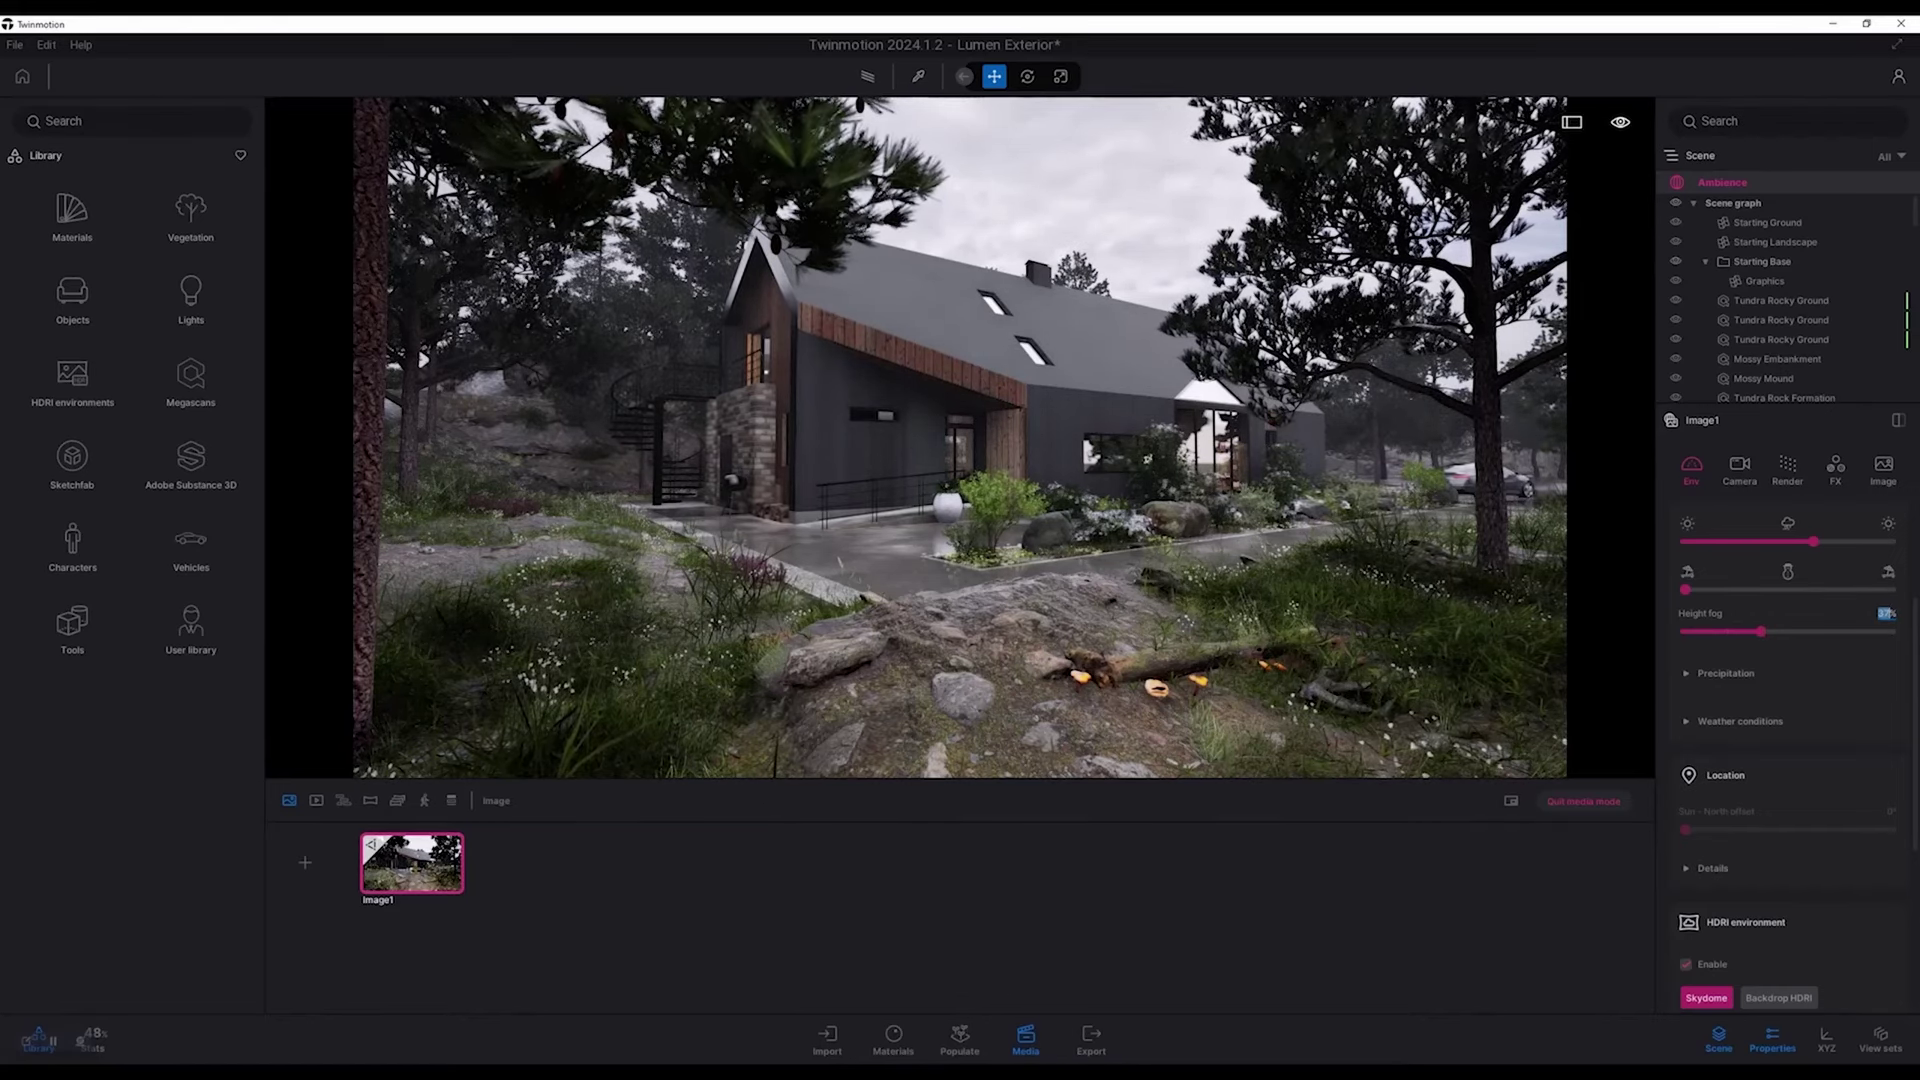
{"action": "type", "text": "35"}
{"action": "left_click", "coordinate": [1740, 721]}
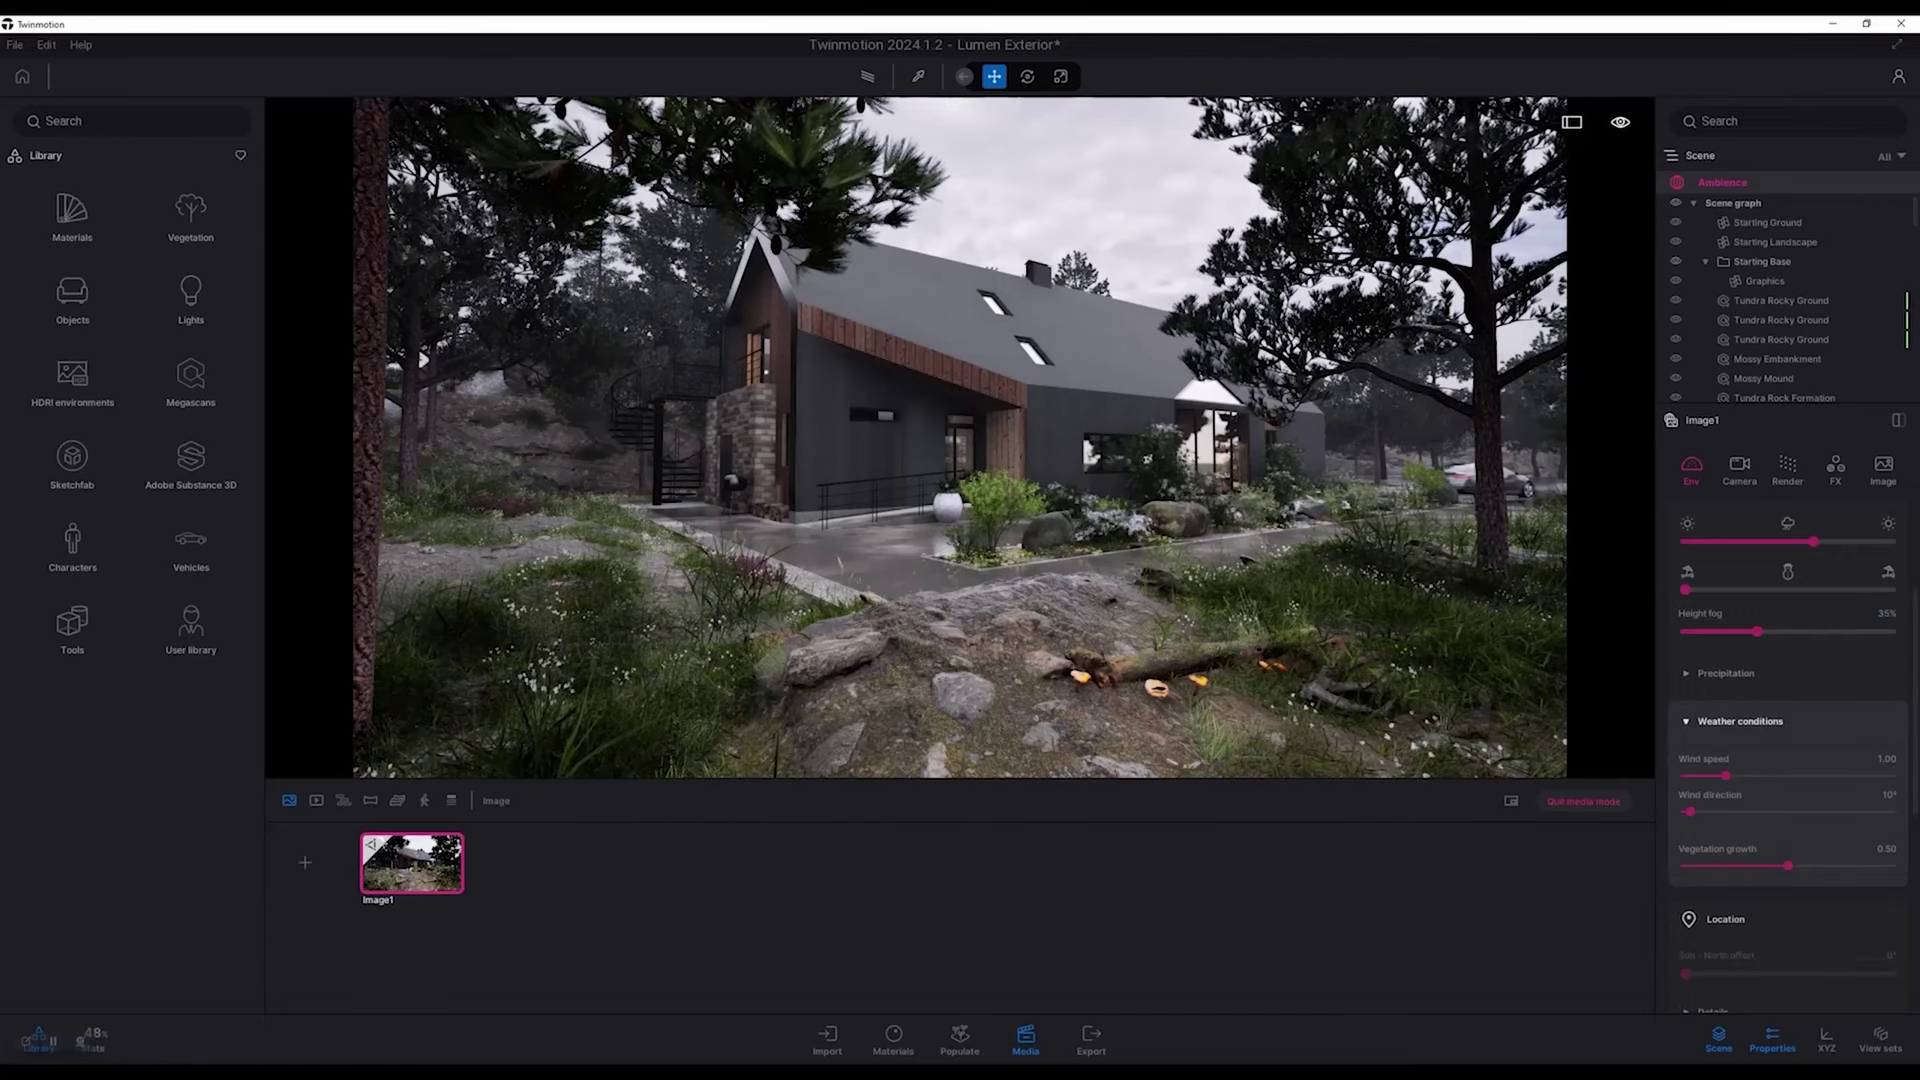
{"action": "left_click", "coordinate": [1740, 721]}
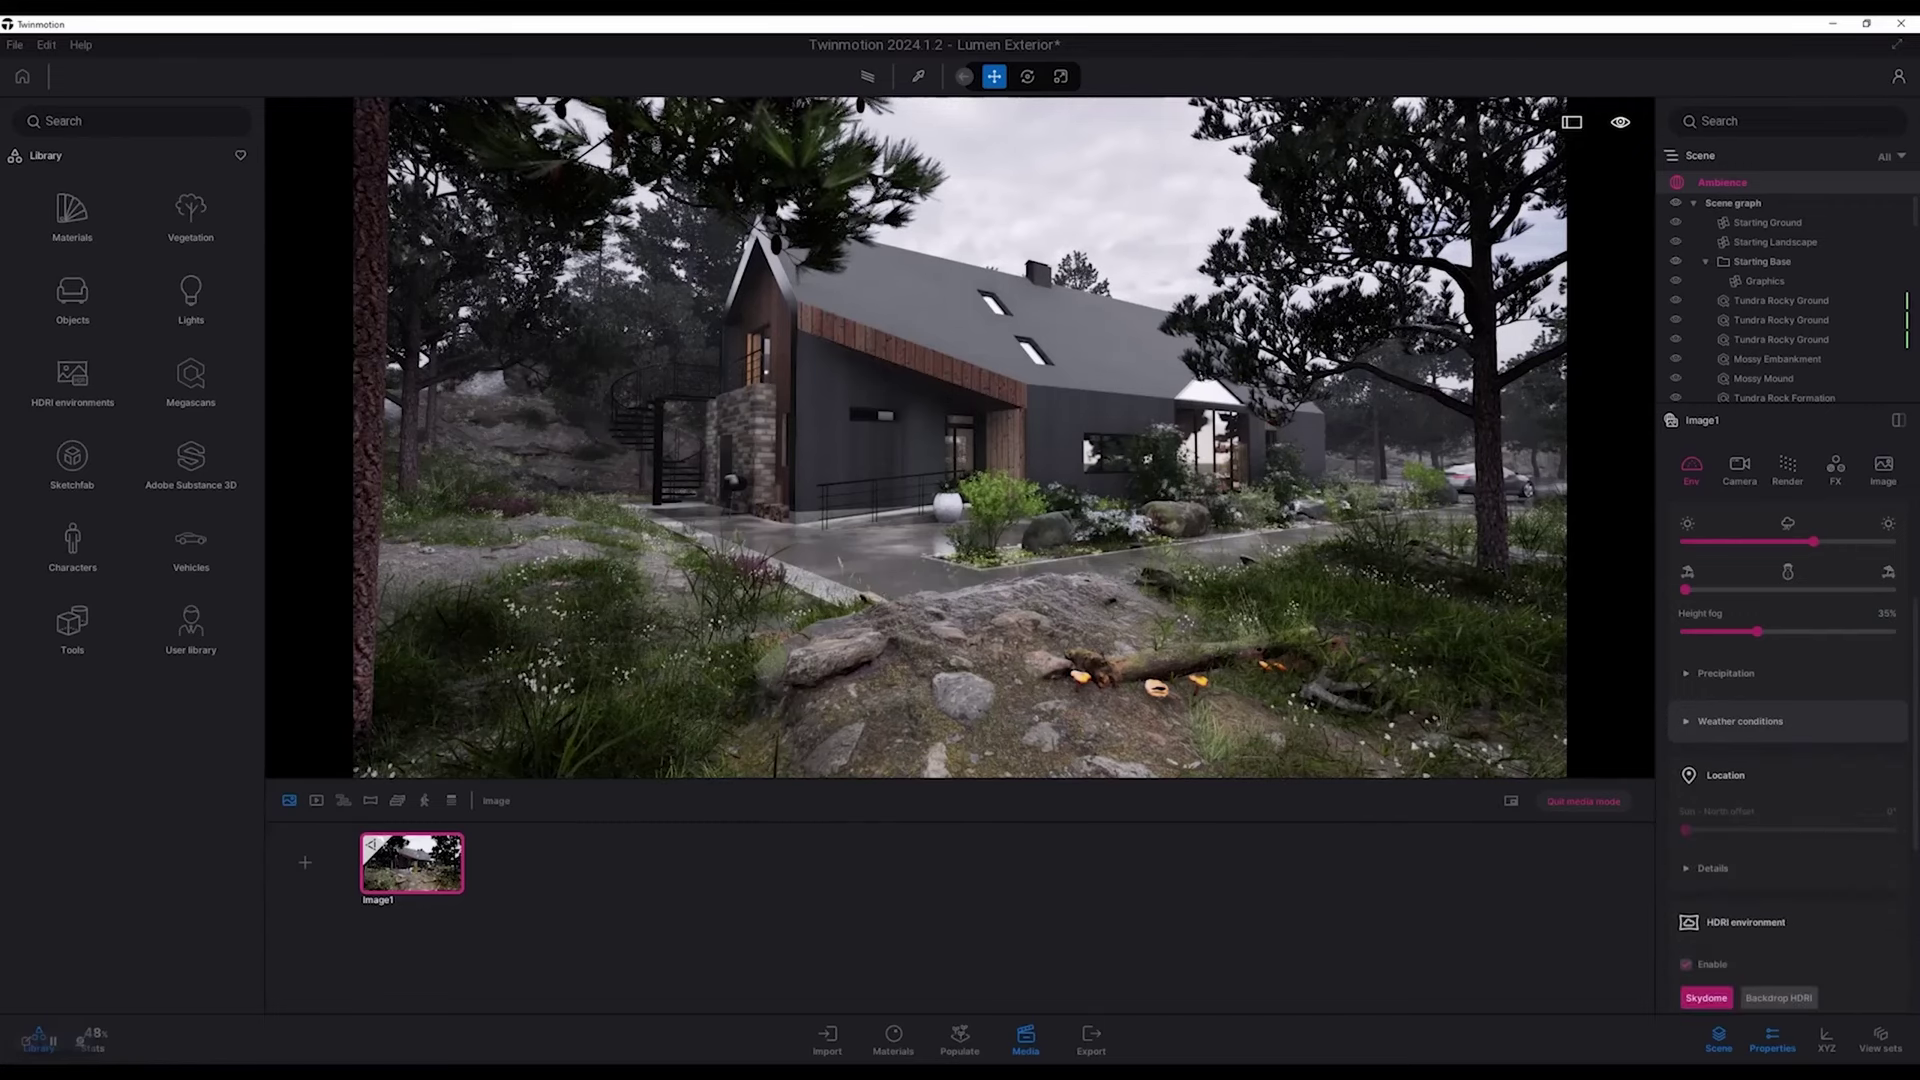
Step: Turn off auto-exposure in Image1's camera settings and lower the manual exposure to about 1.86
{"action": "scroll", "coordinate": [1788, 606], "scroll_direction": "down", "scroll_amount": 2}
{"action": "left_click", "coordinate": [1740, 469]}
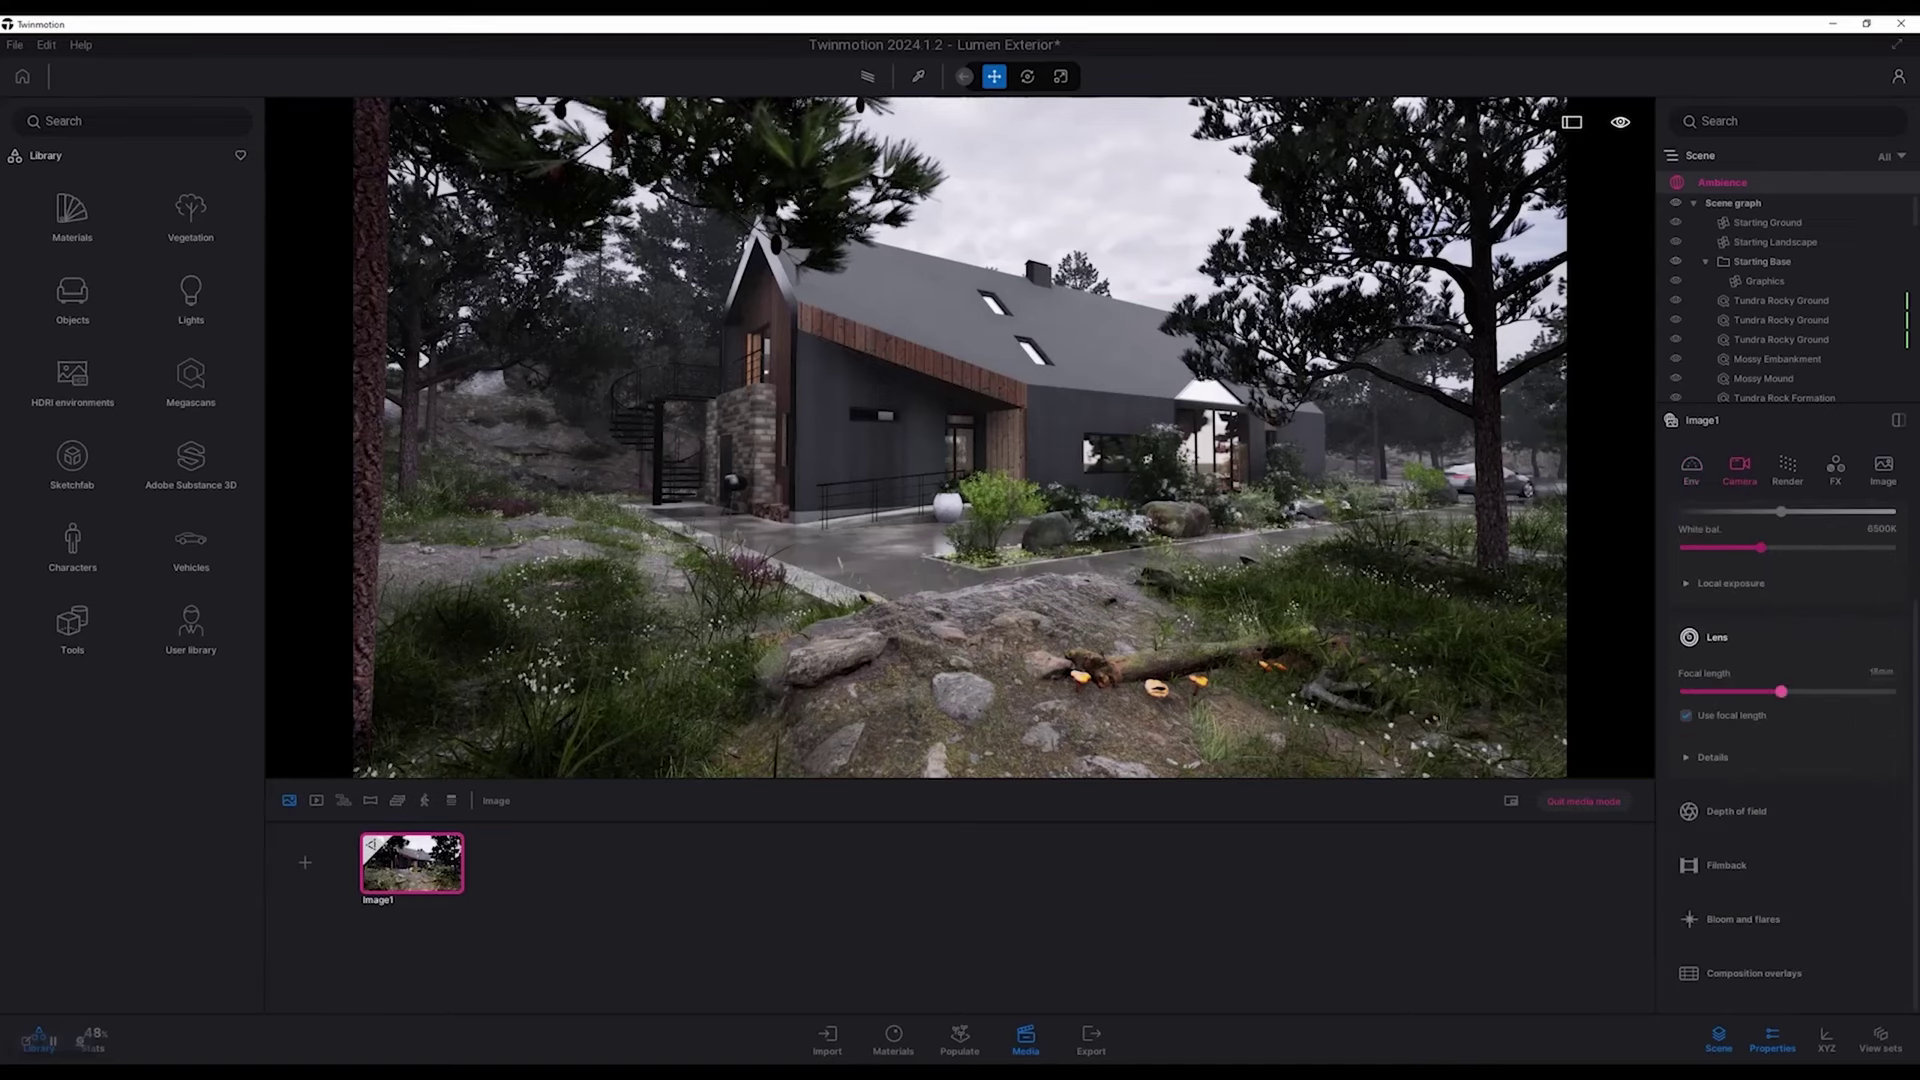
{"action": "scroll", "coordinate": [1787, 740], "scroll_direction": "up", "scroll_amount": 3}
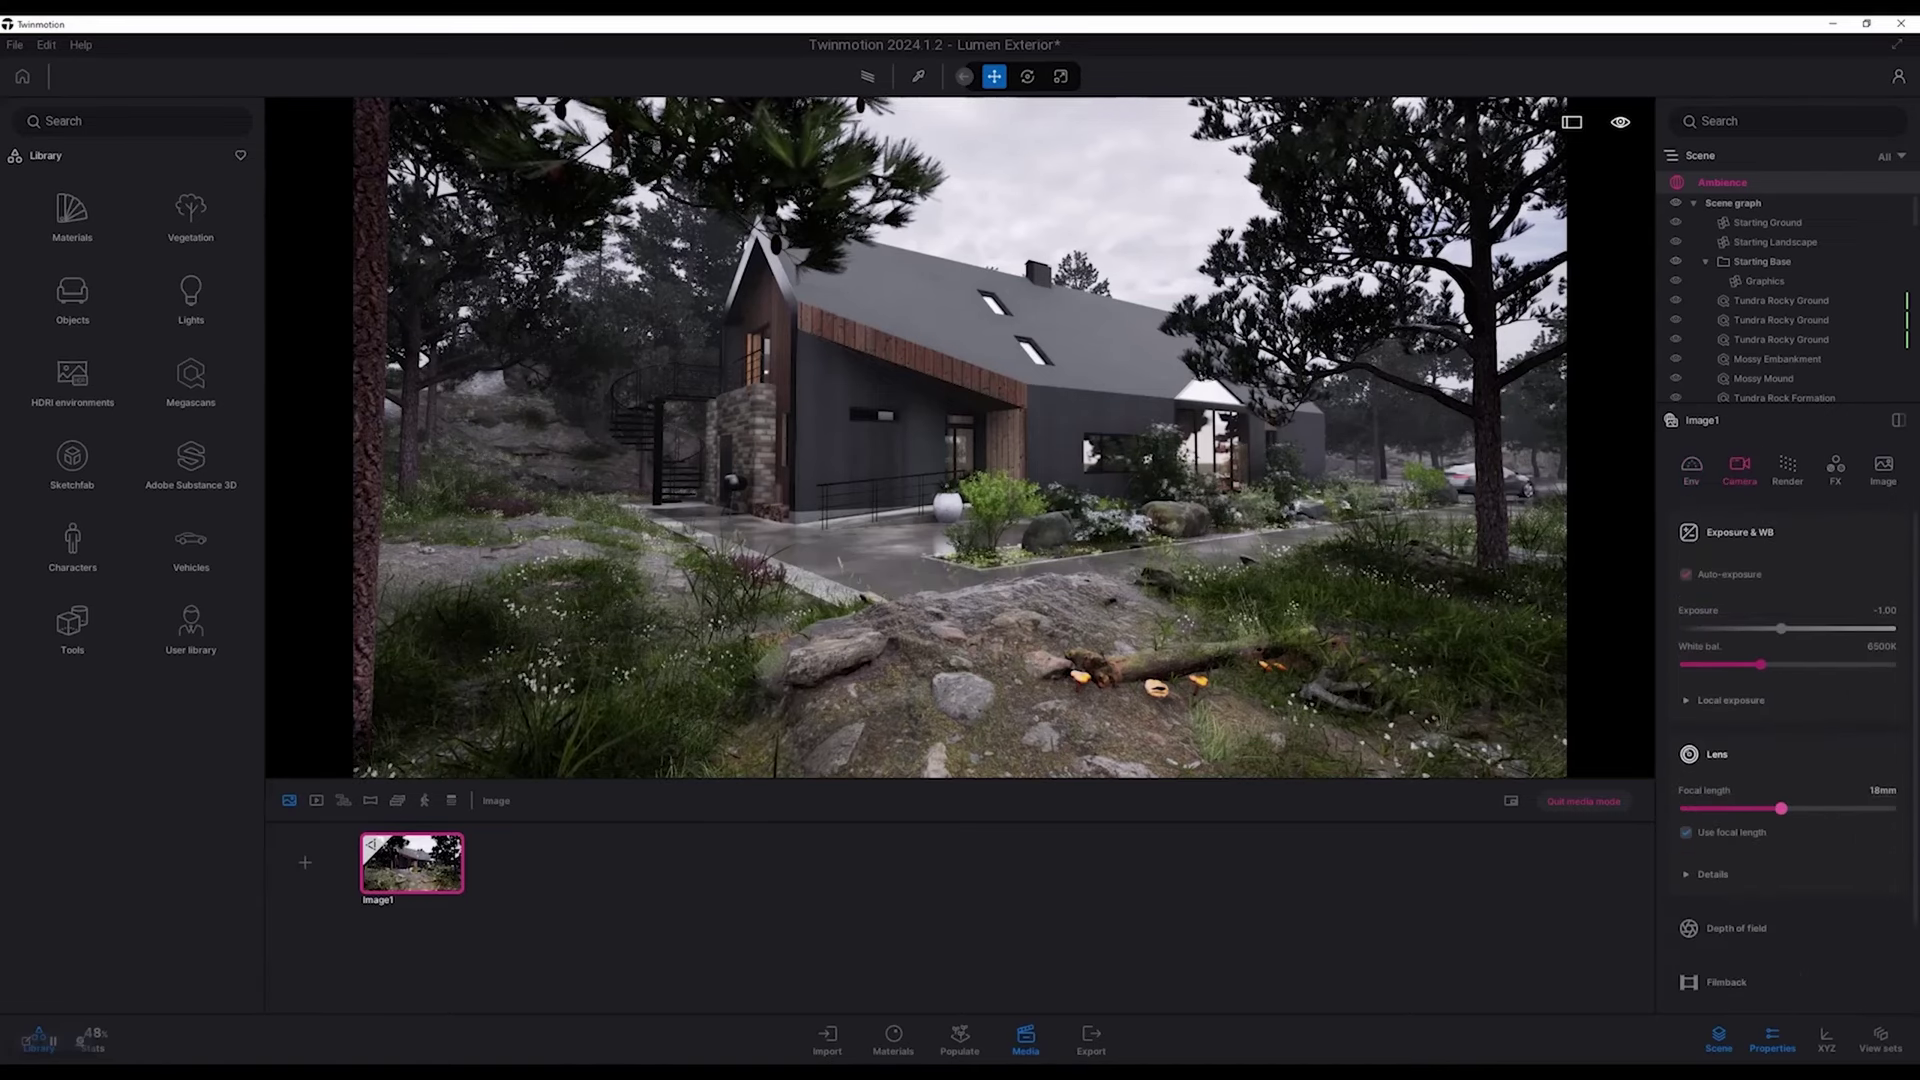
{"action": "left_click", "coordinate": [1731, 700]}
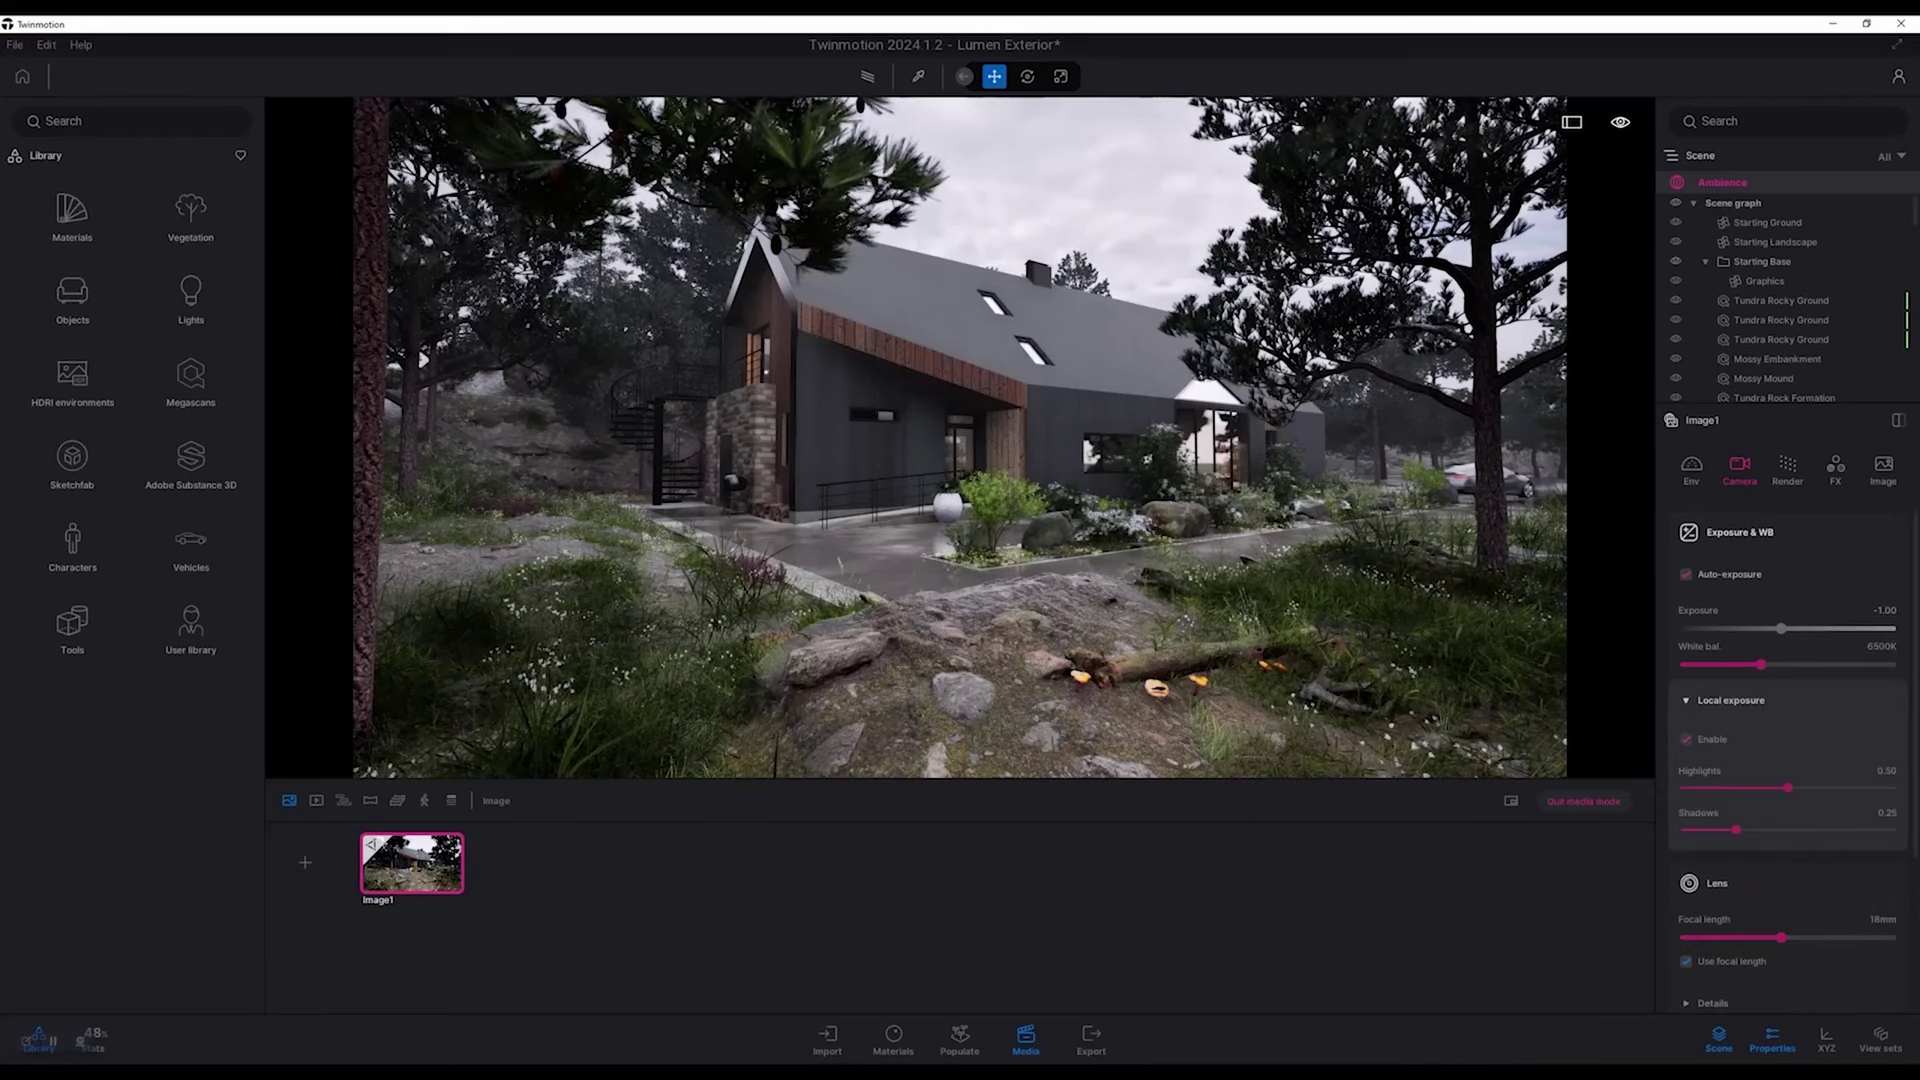
{"action": "left_click", "coordinate": [1685, 575]}
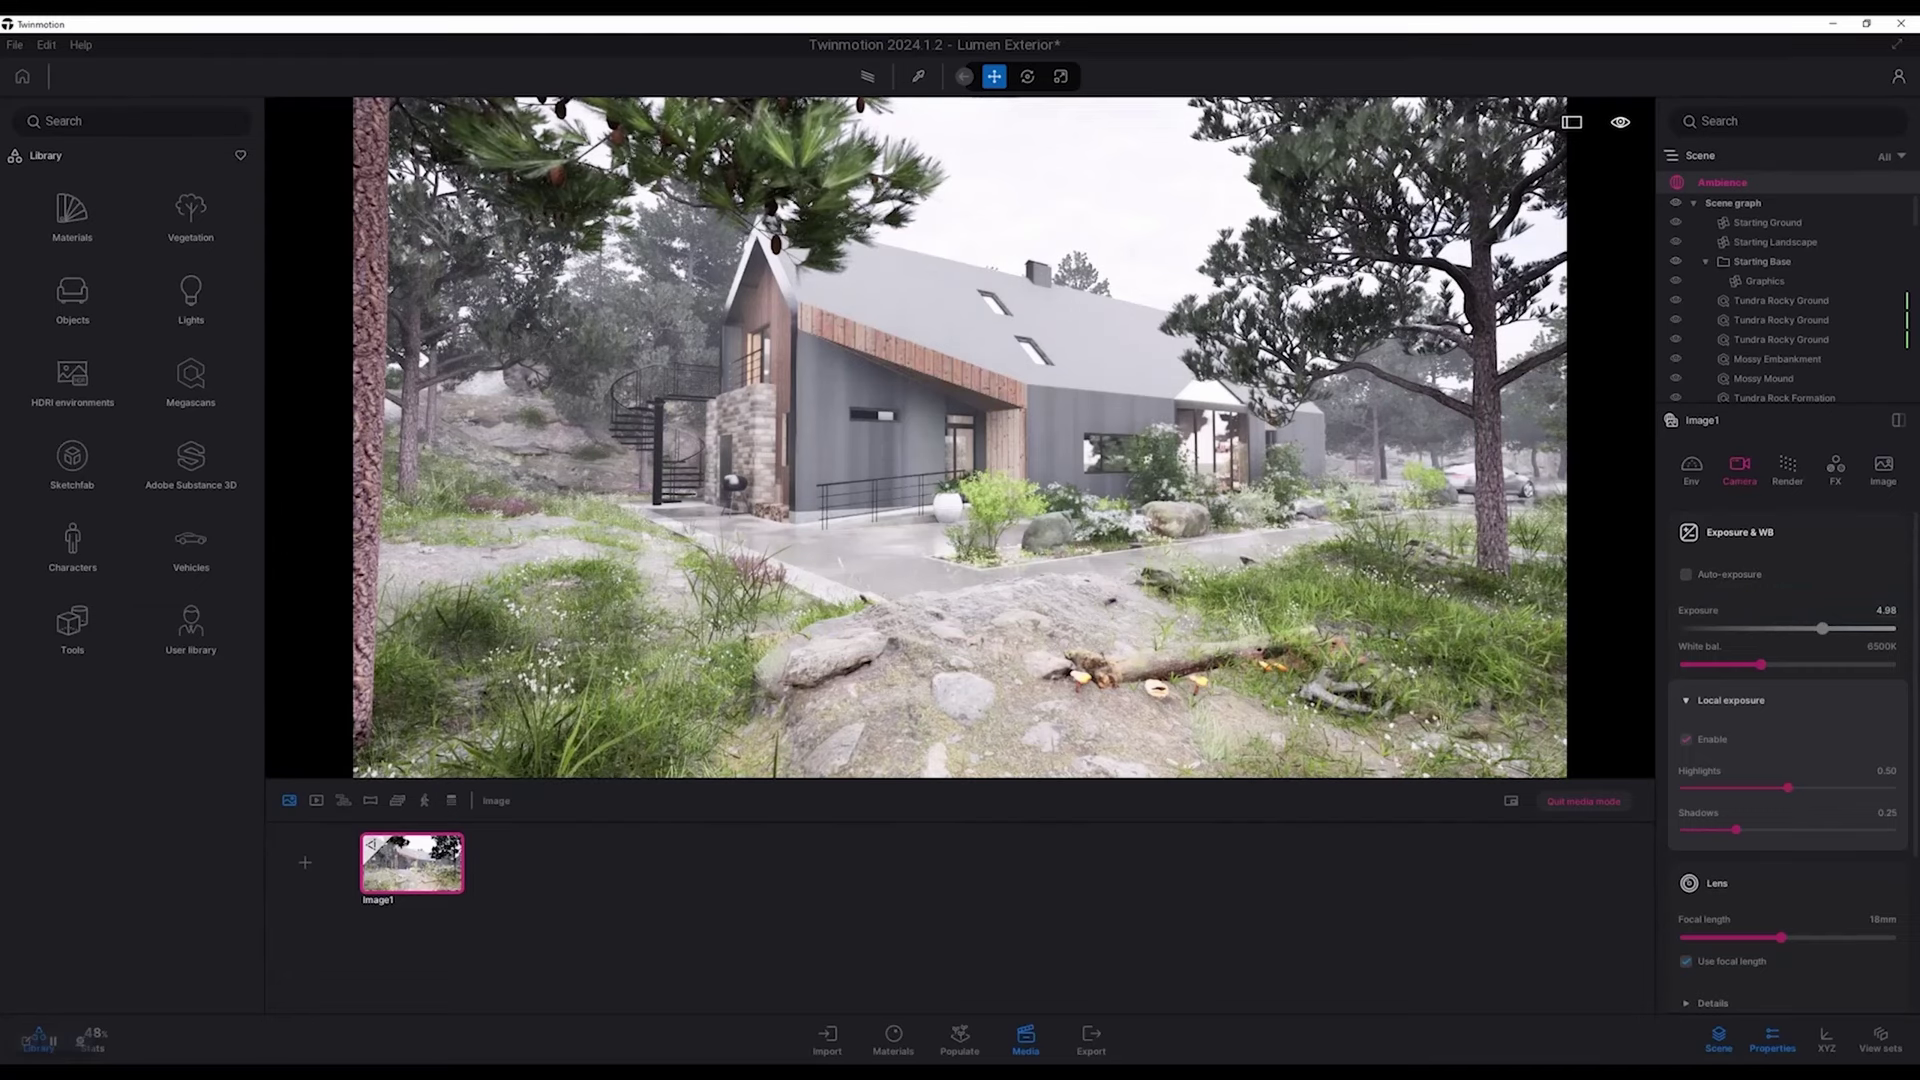
{"action": "left_click_drag", "start_coordinate": [1822, 629], "coordinate": [1801, 629]}
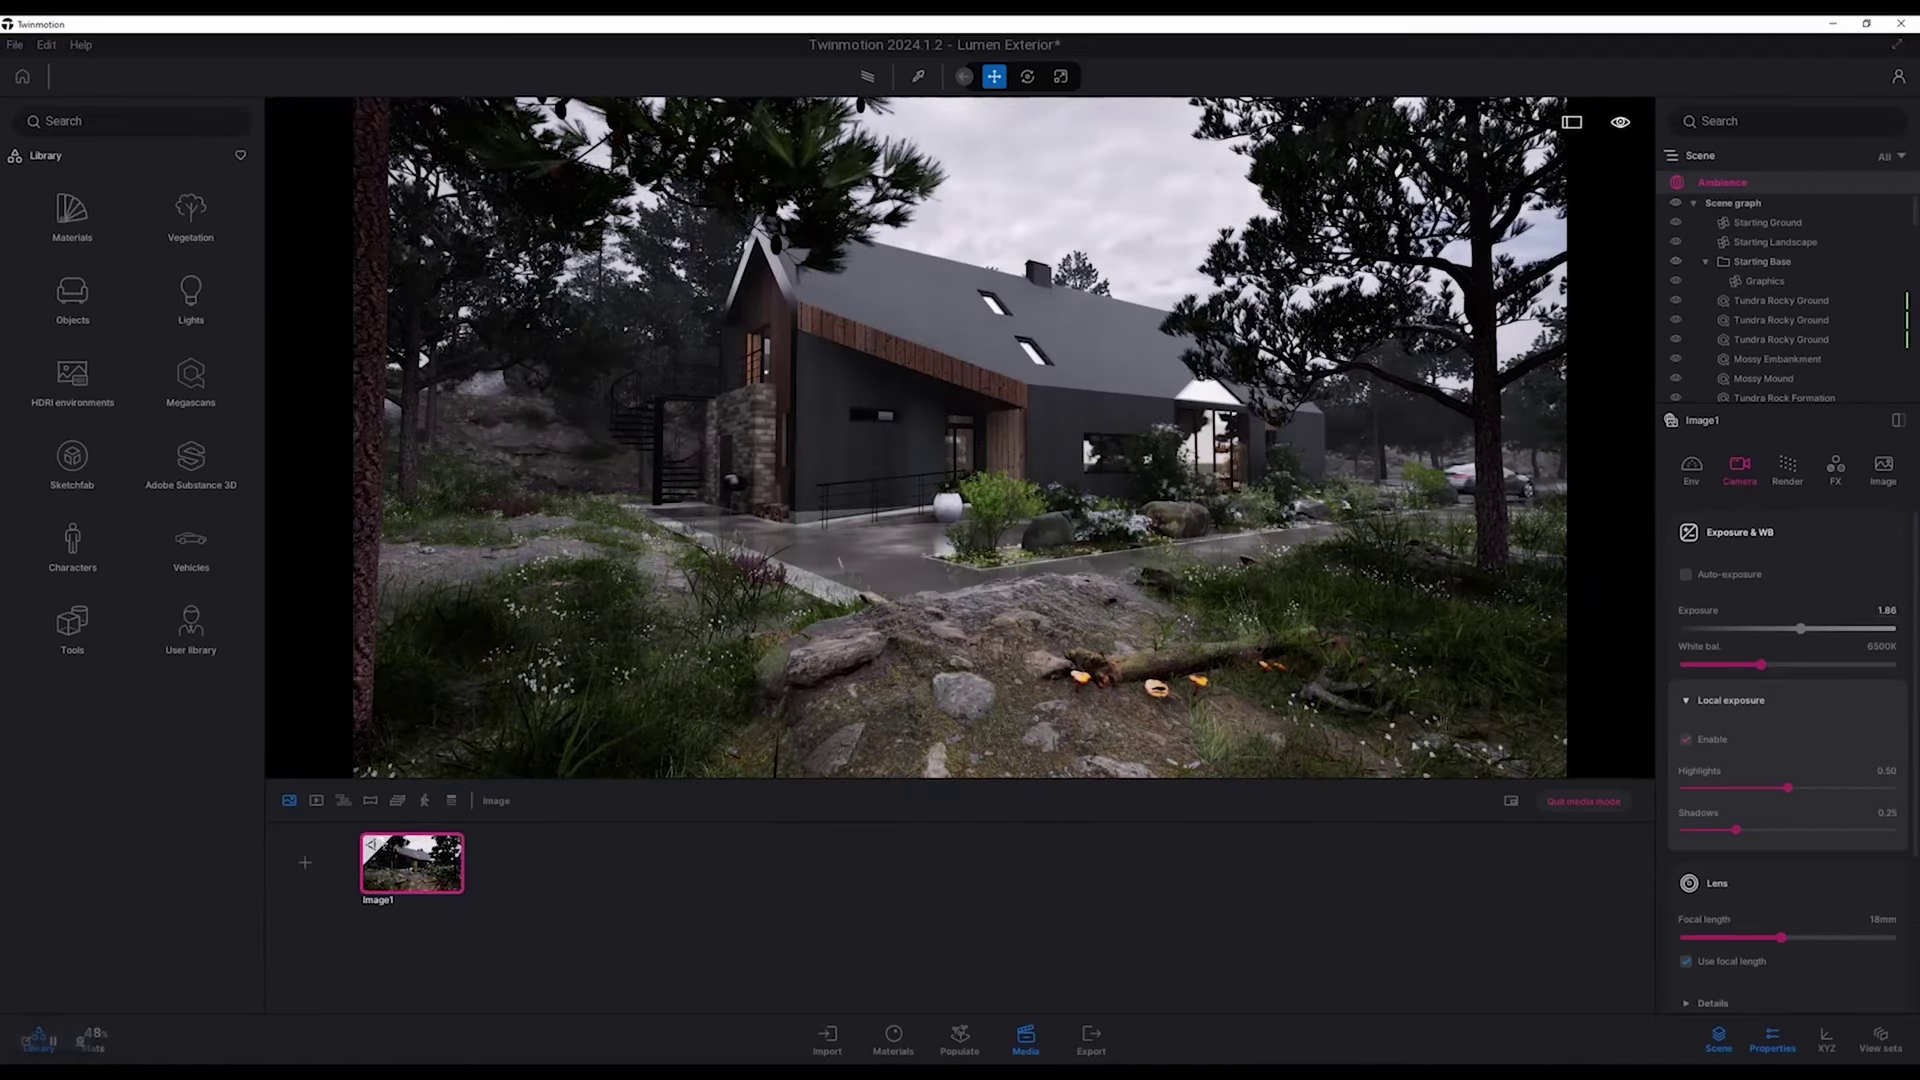
Step: Try an exposure of -1 for Image1 and set it to 2.00
{"action": "left_click_drag", "start_coordinate": [1883, 610], "coordinate": [1898, 610]}
{"action": "key", "text": "BackSpace"}
{"action": "key", "text": "BackSpace"}
{"action": "type", "text": "-1"}
{"action": "key", "text": "Return"}
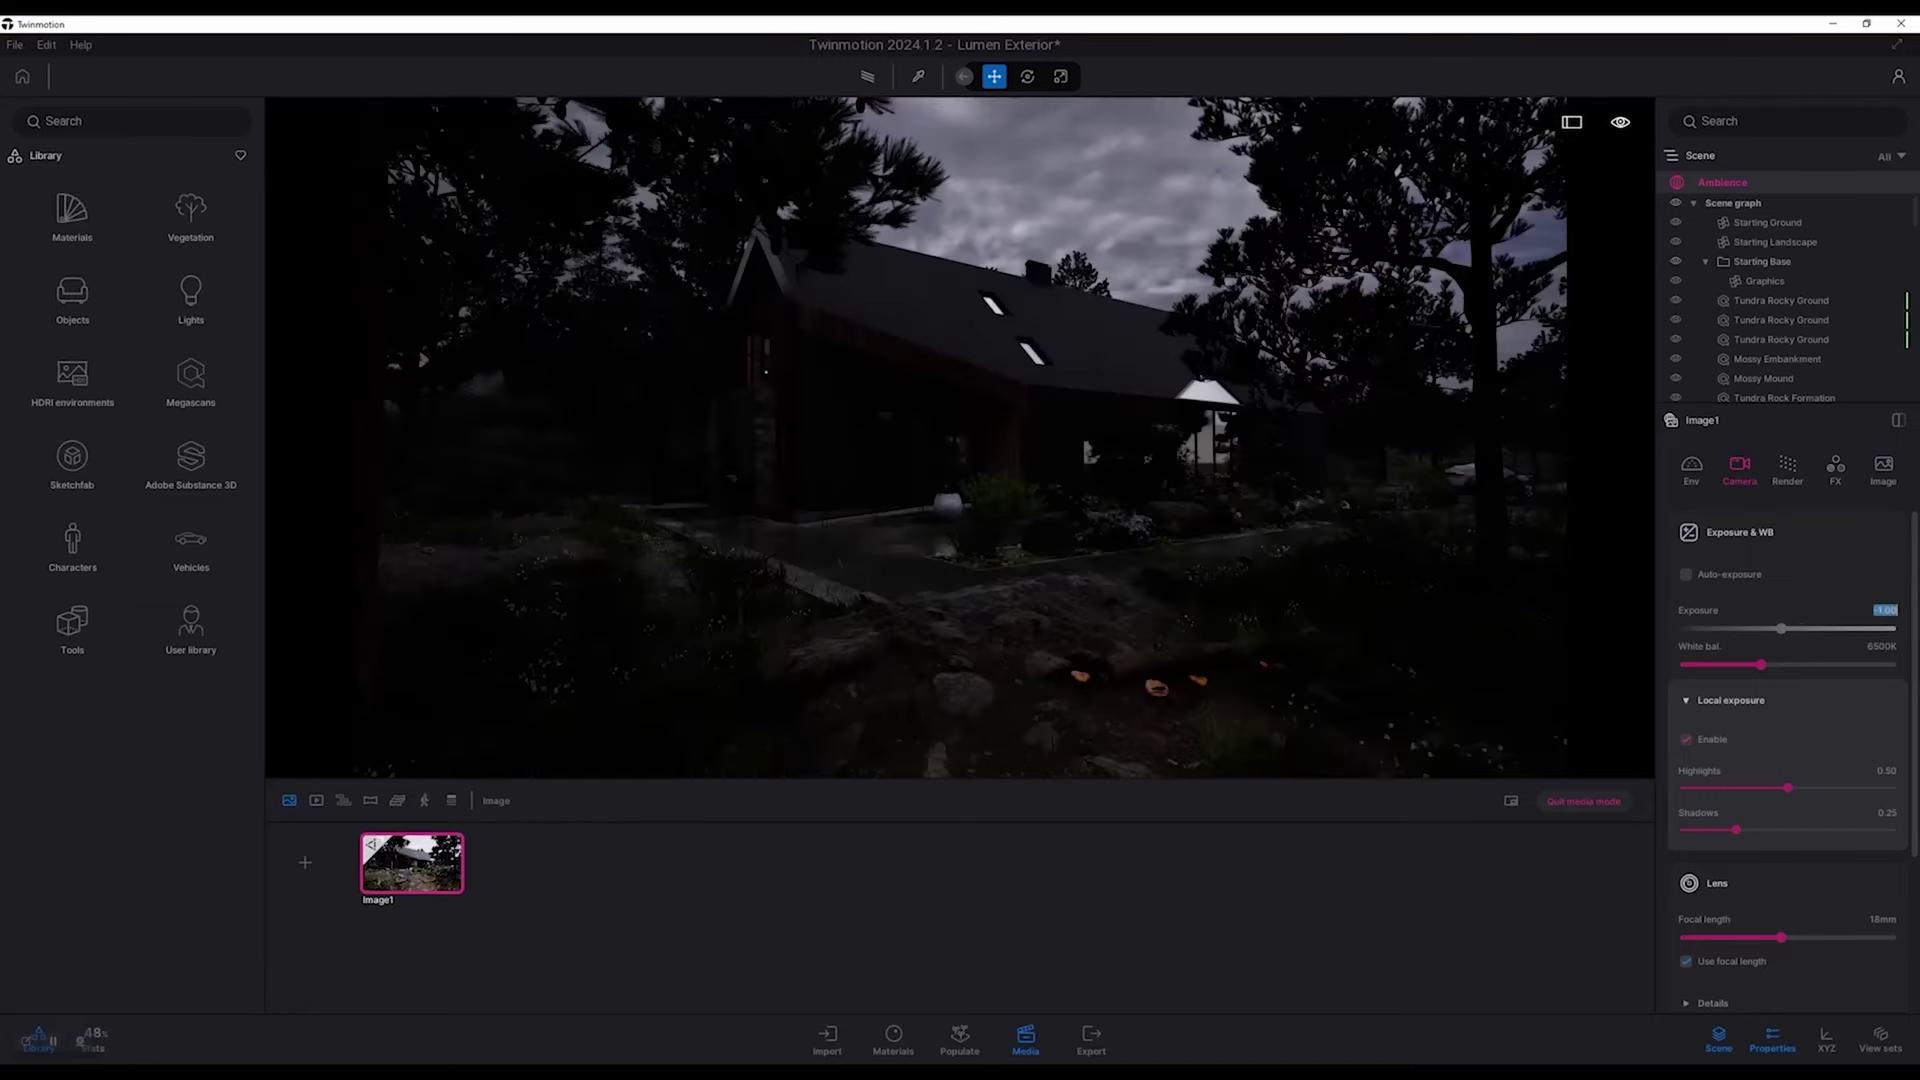
{"action": "type", "text": "2"}
{"action": "key", "text": "Return"}
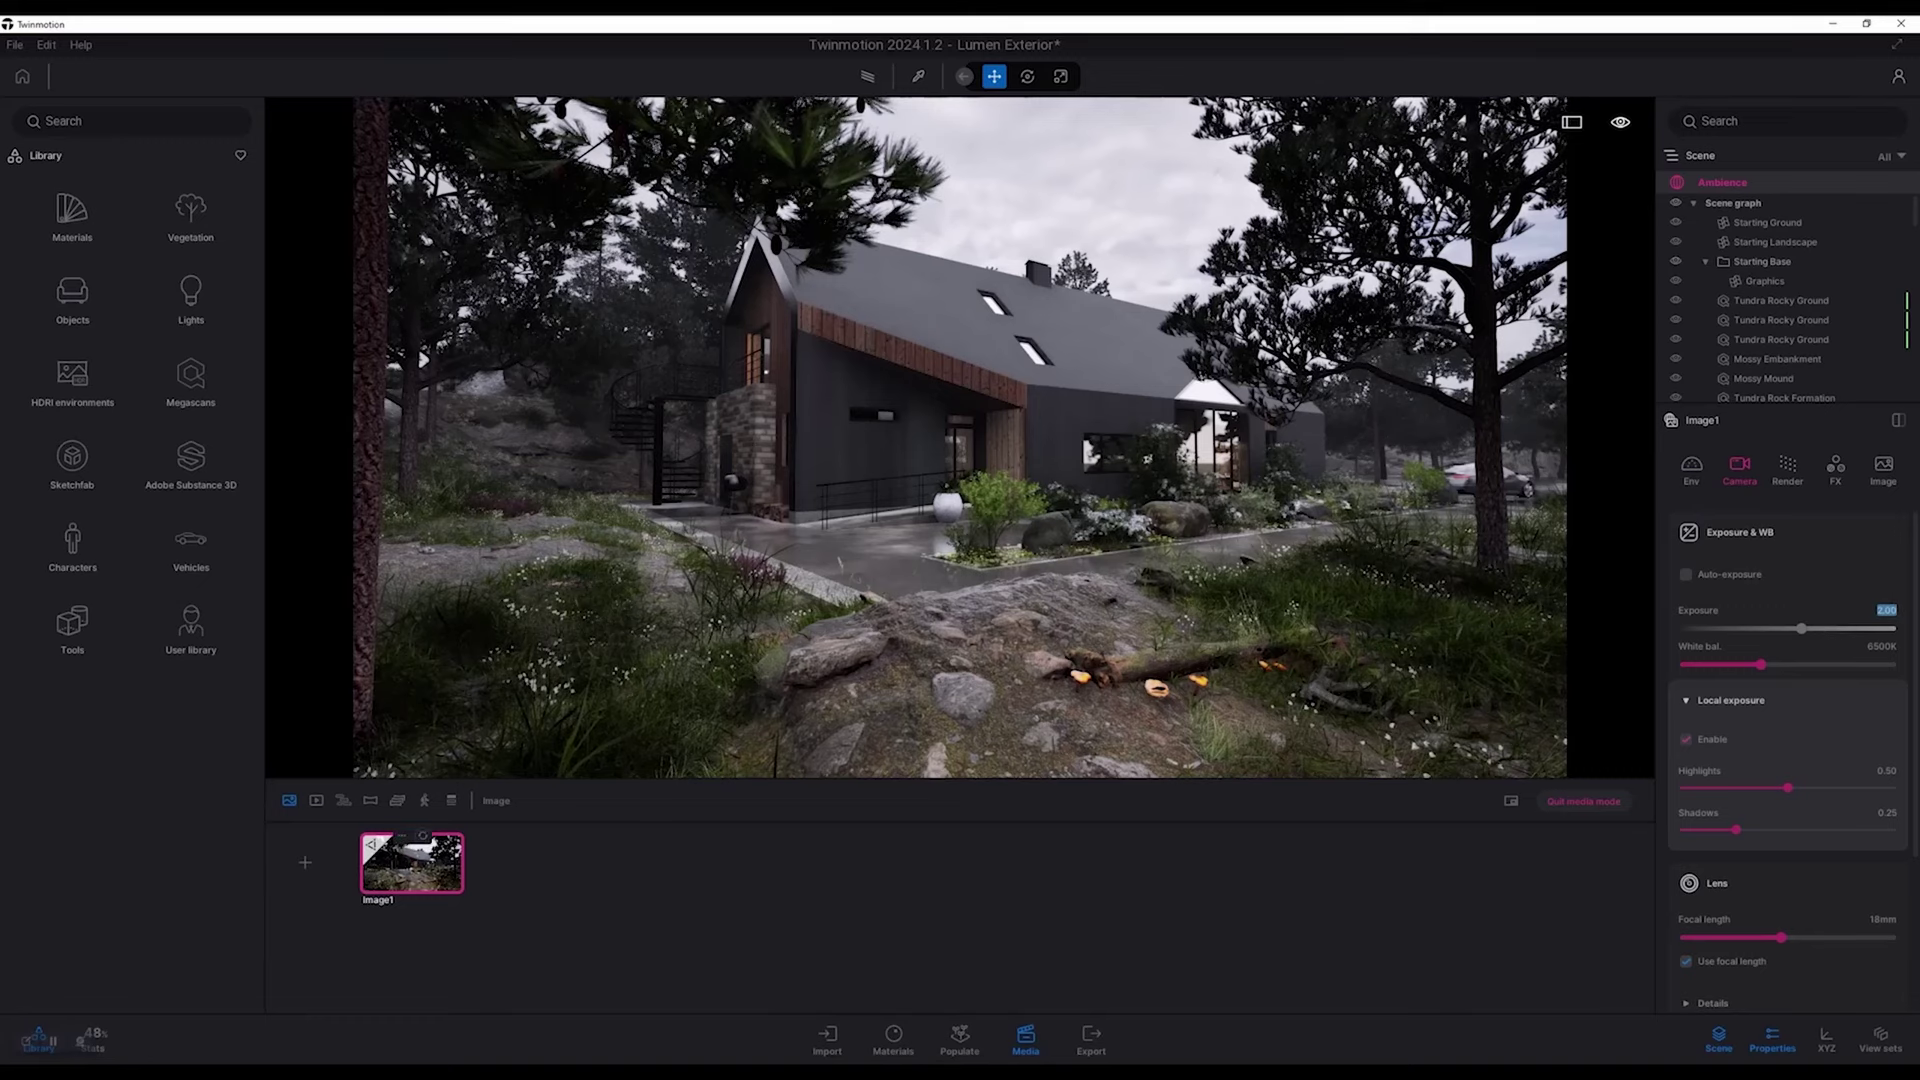
{"action": "left_click", "coordinate": [1888, 610]}
Step: Try a white balance of about 7068K for Image1 and set it back to 6500K
{"action": "mouse_move", "coordinate": [1760, 664]}
{"action": "left_mouse_down"}
{"action": "mouse_move", "coordinate": [1862, 664]}
{"action": "mouse_move", "coordinate": [1707, 664]}
{"action": "mouse_move", "coordinate": [1770, 663]}
{"action": "left_mouse_up"}
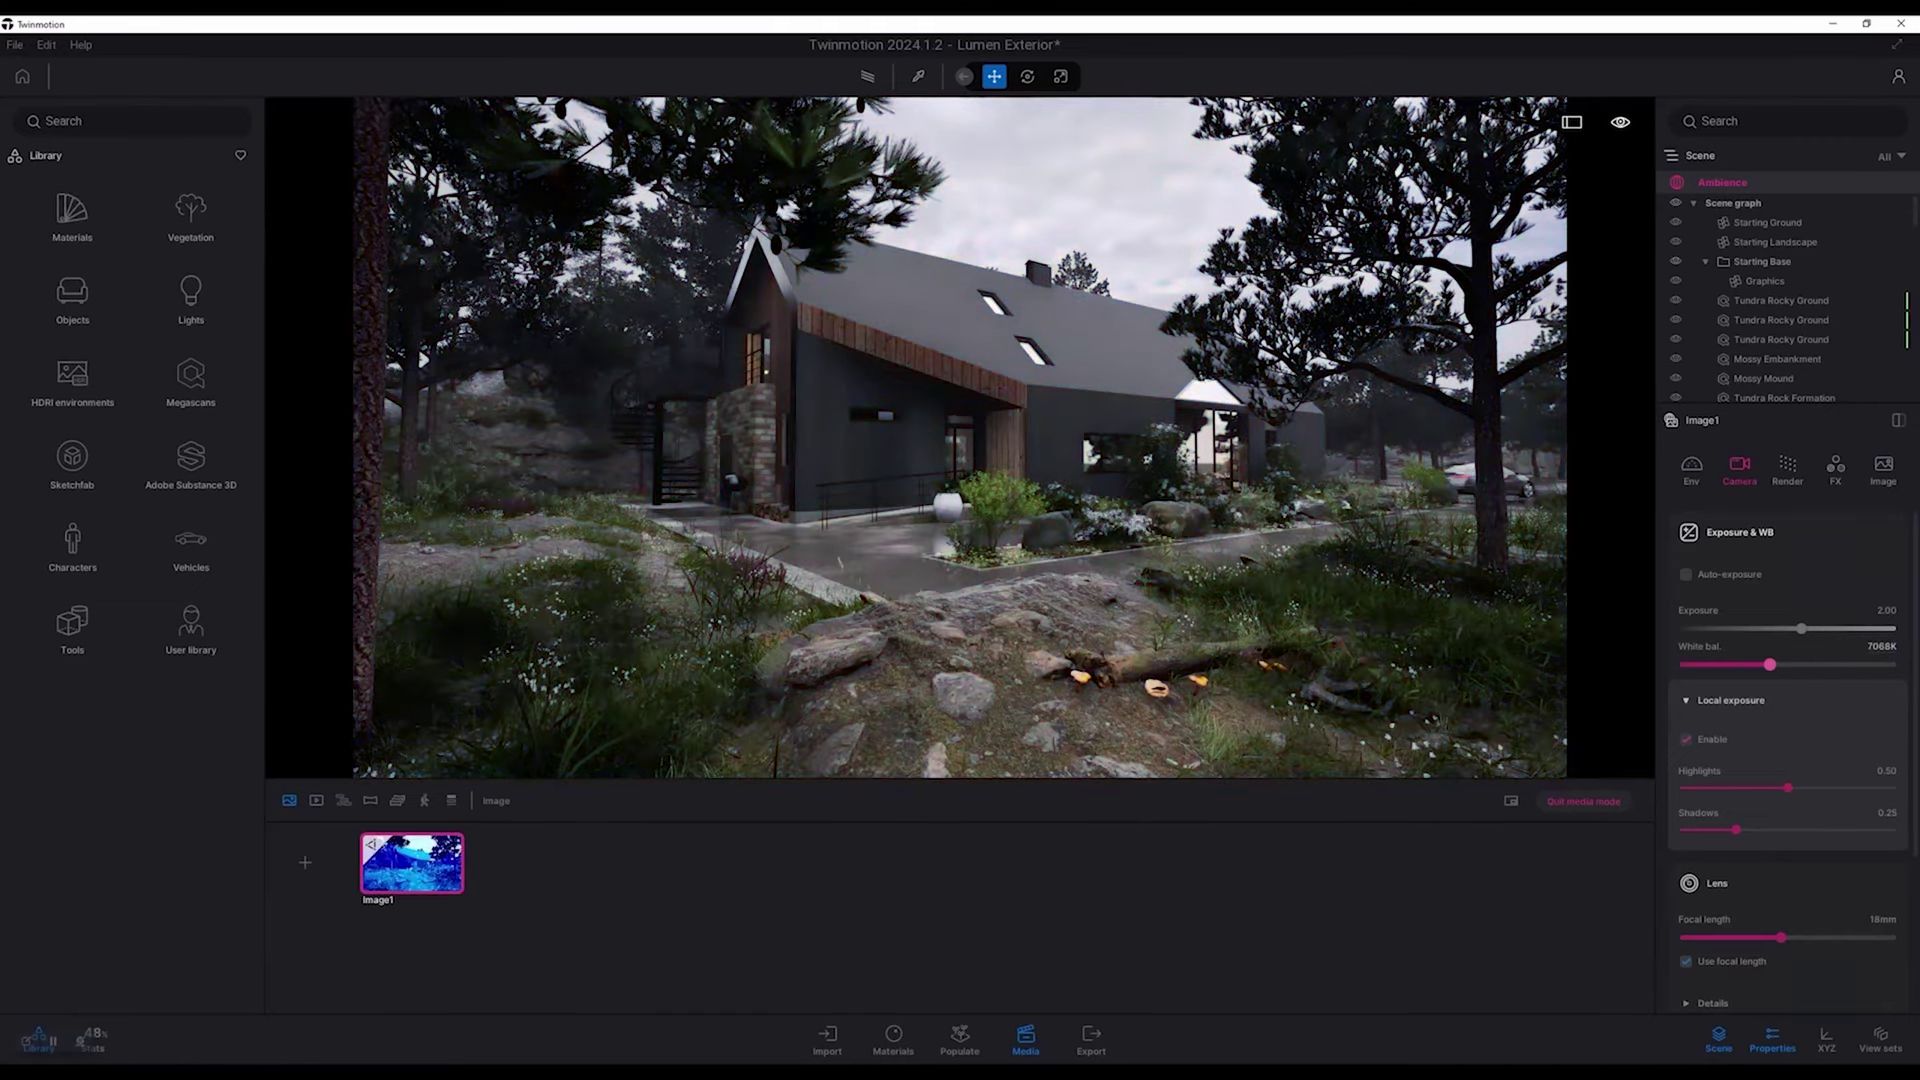
{"action": "left_click", "coordinate": [1881, 646]}
{"action": "type", "text": "6500"}
{"action": "key", "text": "Return"}
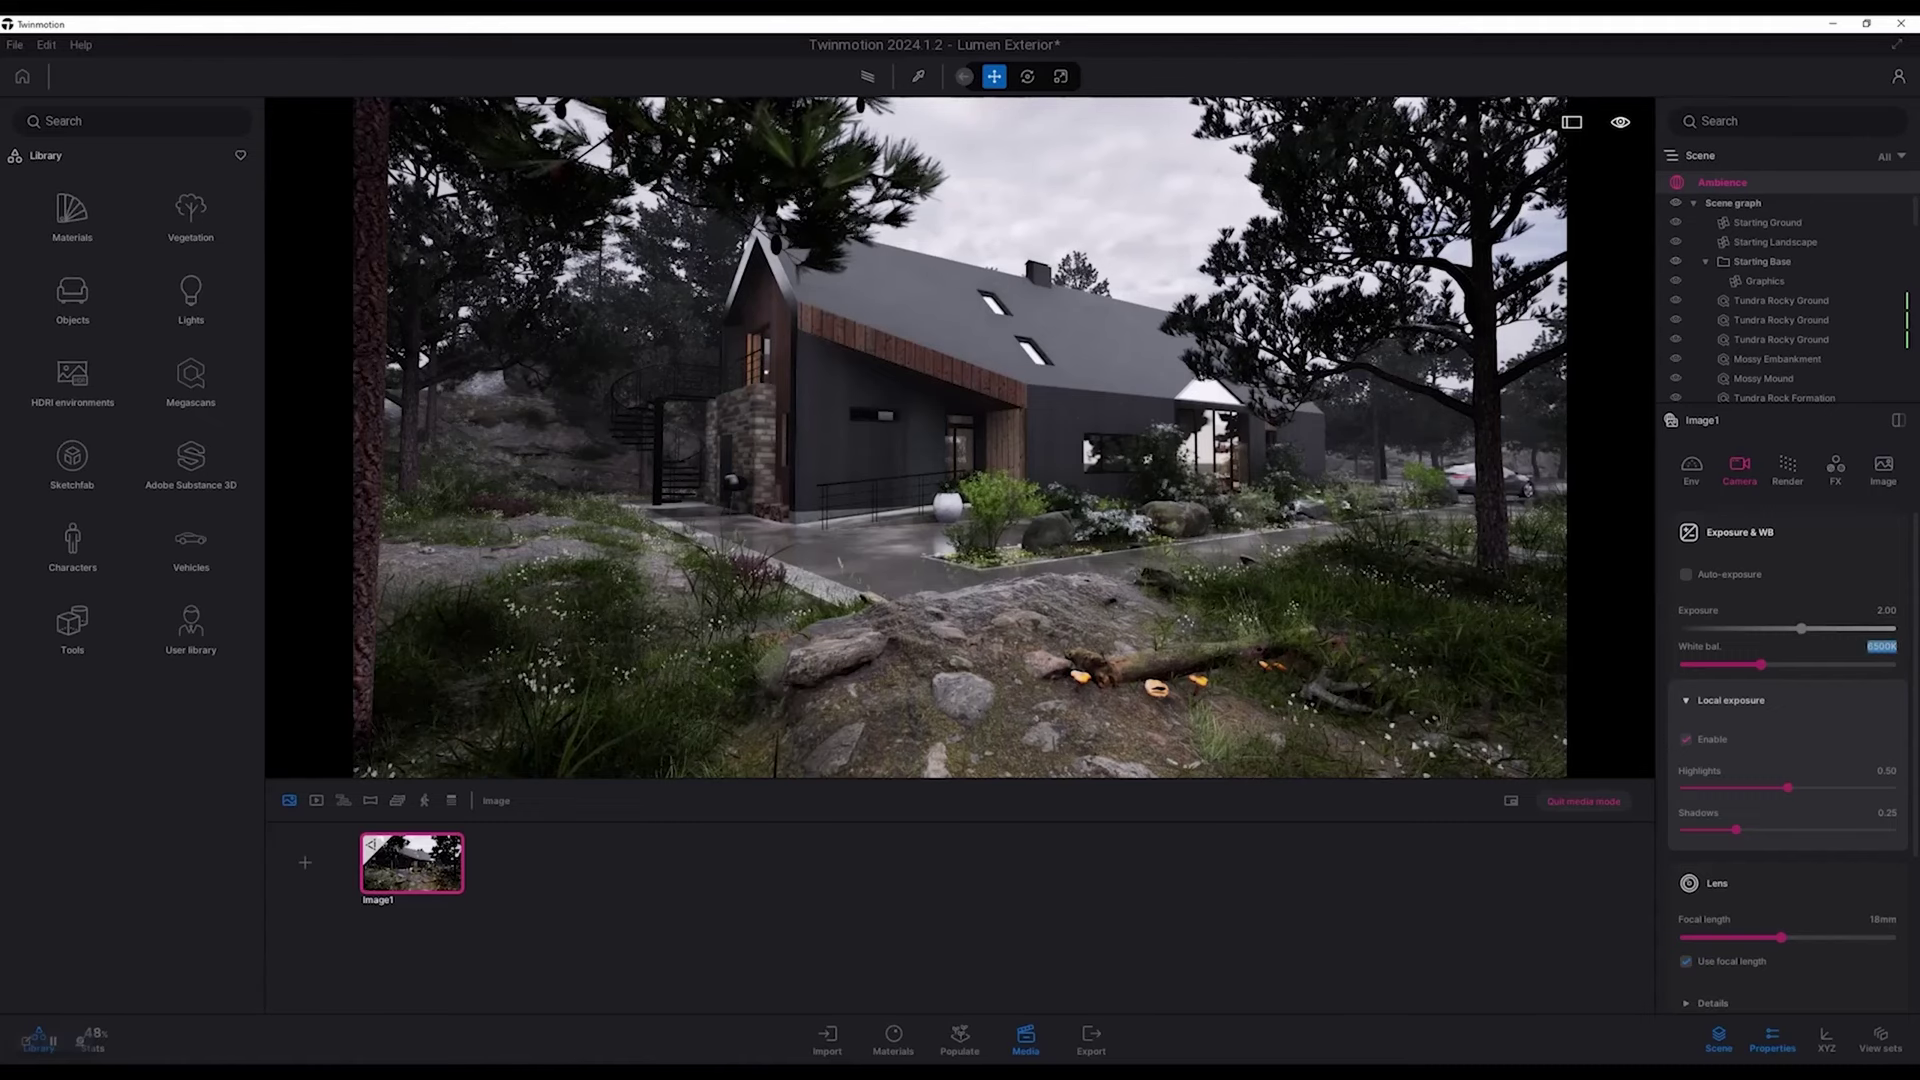
{"action": "left_click", "coordinate": [1882, 646]}
Step: Compare Image1 with and without local exposure, raise its highlights to 1.00, and test the shadows amount
{"action": "left_click", "coordinate": [1687, 739]}
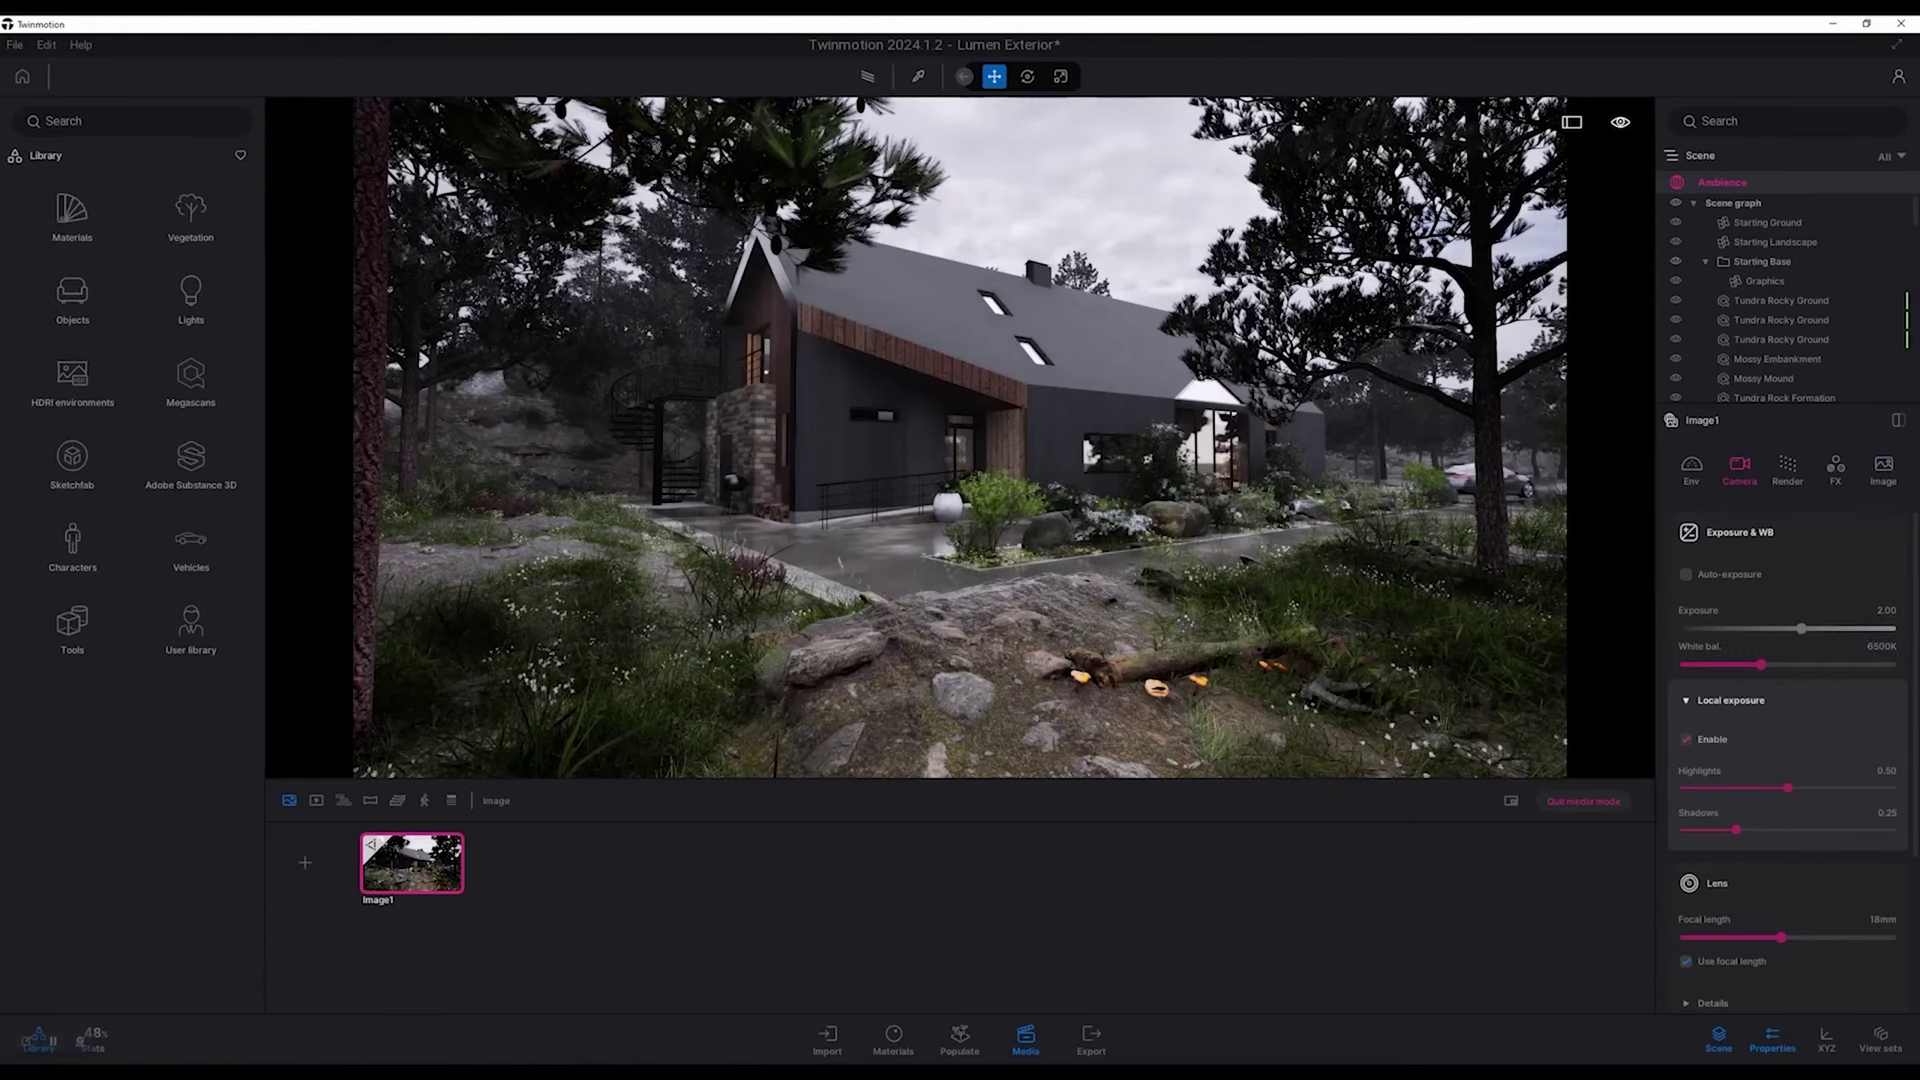
{"action": "left_click", "coordinate": [1687, 739]}
{"action": "left_click_drag", "start_coordinate": [1788, 787], "coordinate": [1891, 788]}
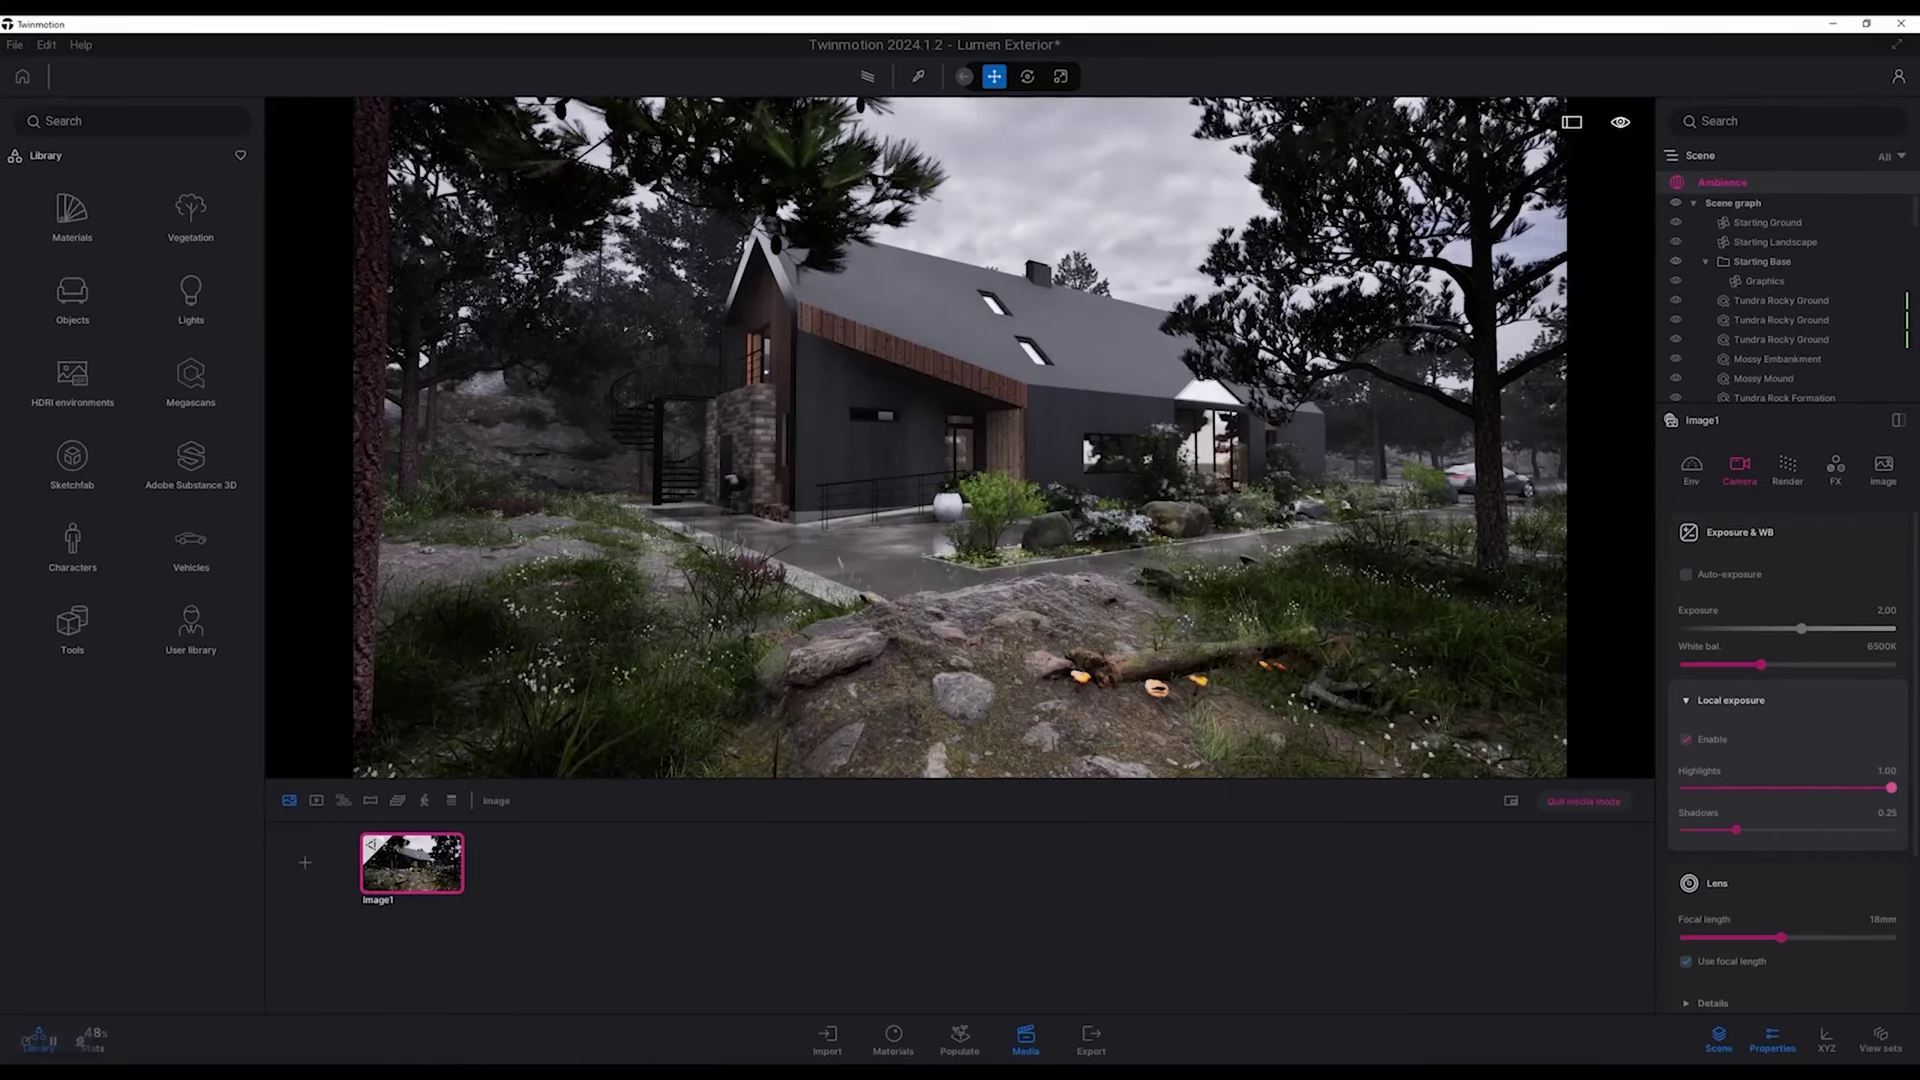
{"action": "mouse_move", "coordinate": [1736, 830]}
{"action": "left_mouse_down"}
{"action": "mouse_move", "coordinate": [1890, 830]}
{"action": "mouse_move", "coordinate": [1738, 830]}
{"action": "left_mouse_up"}
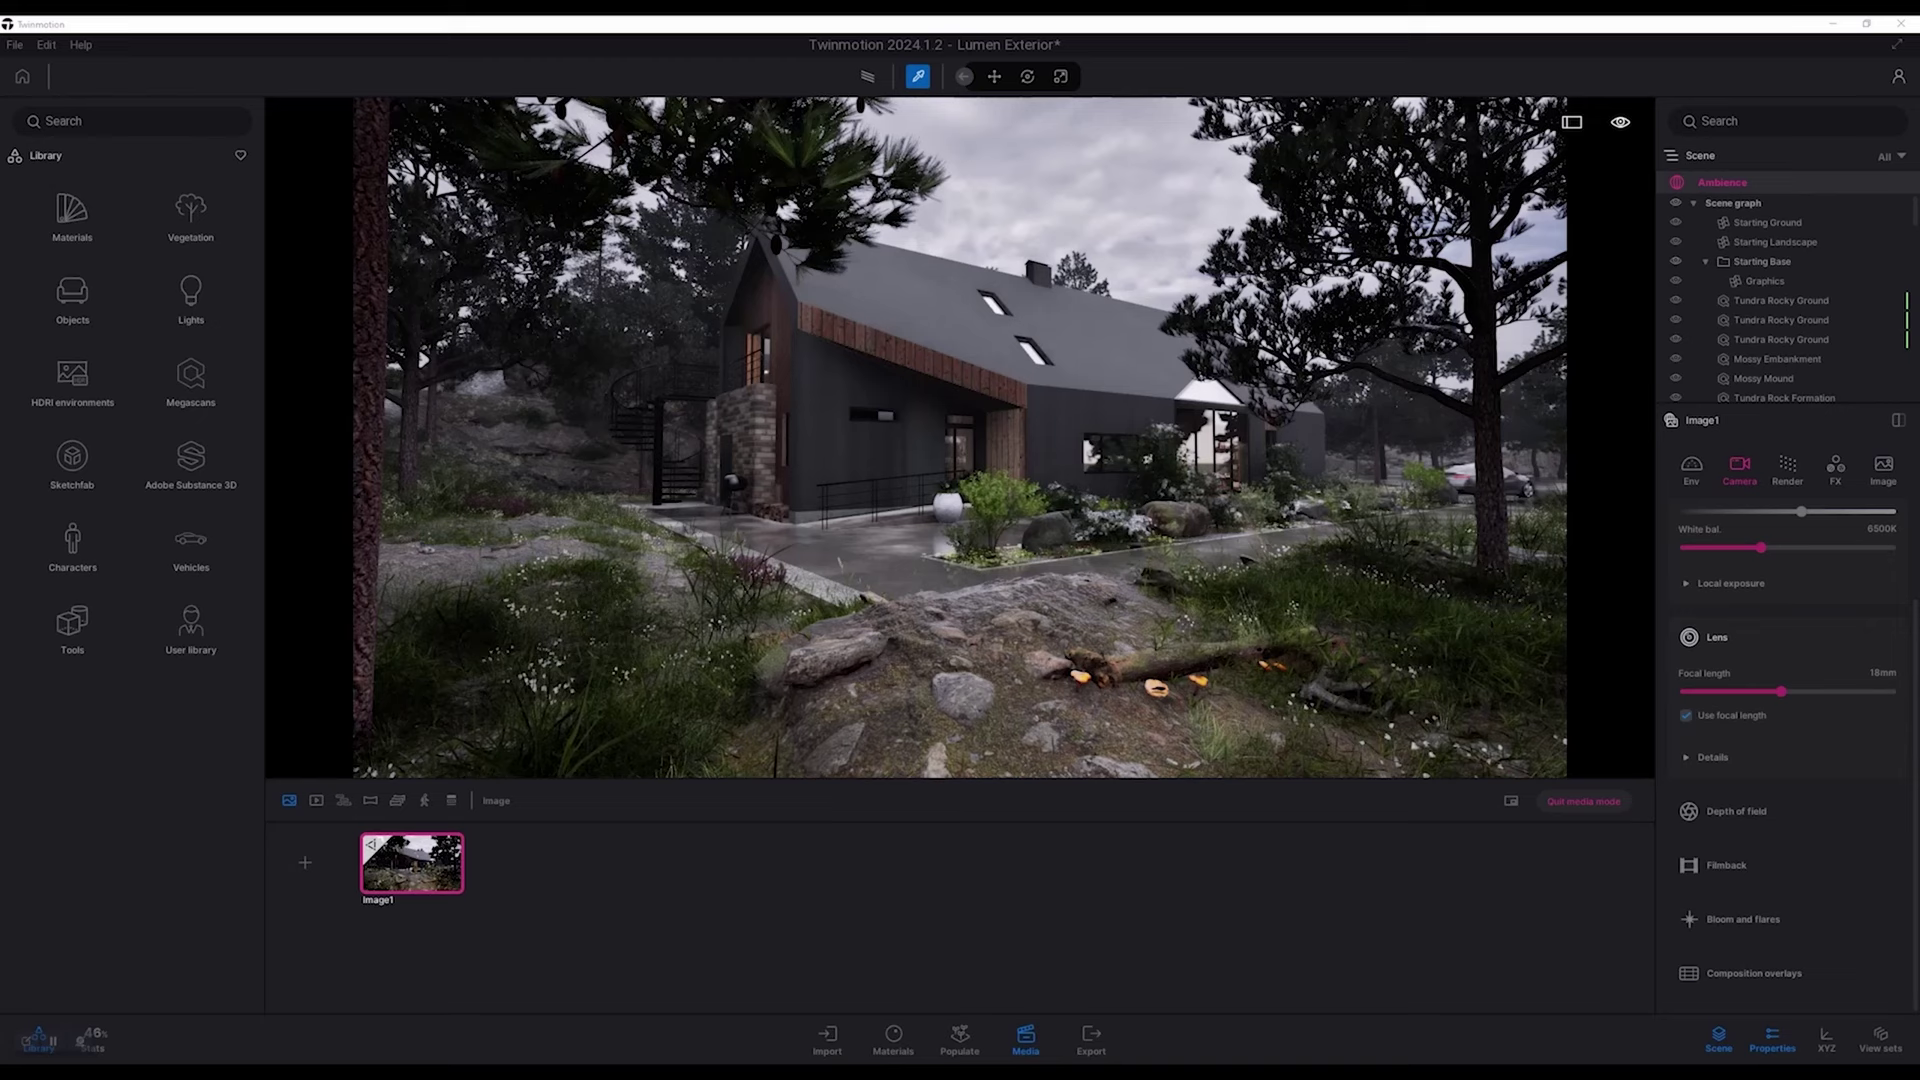
Step: Try the 16:9 DSLR, APS-C (Canon) and 35mm VistaVision filmback presets on Image1, and turn filmback off again
{"action": "left_click", "coordinate": [1726, 865]}
{"action": "left_click", "coordinate": [1686, 799]}
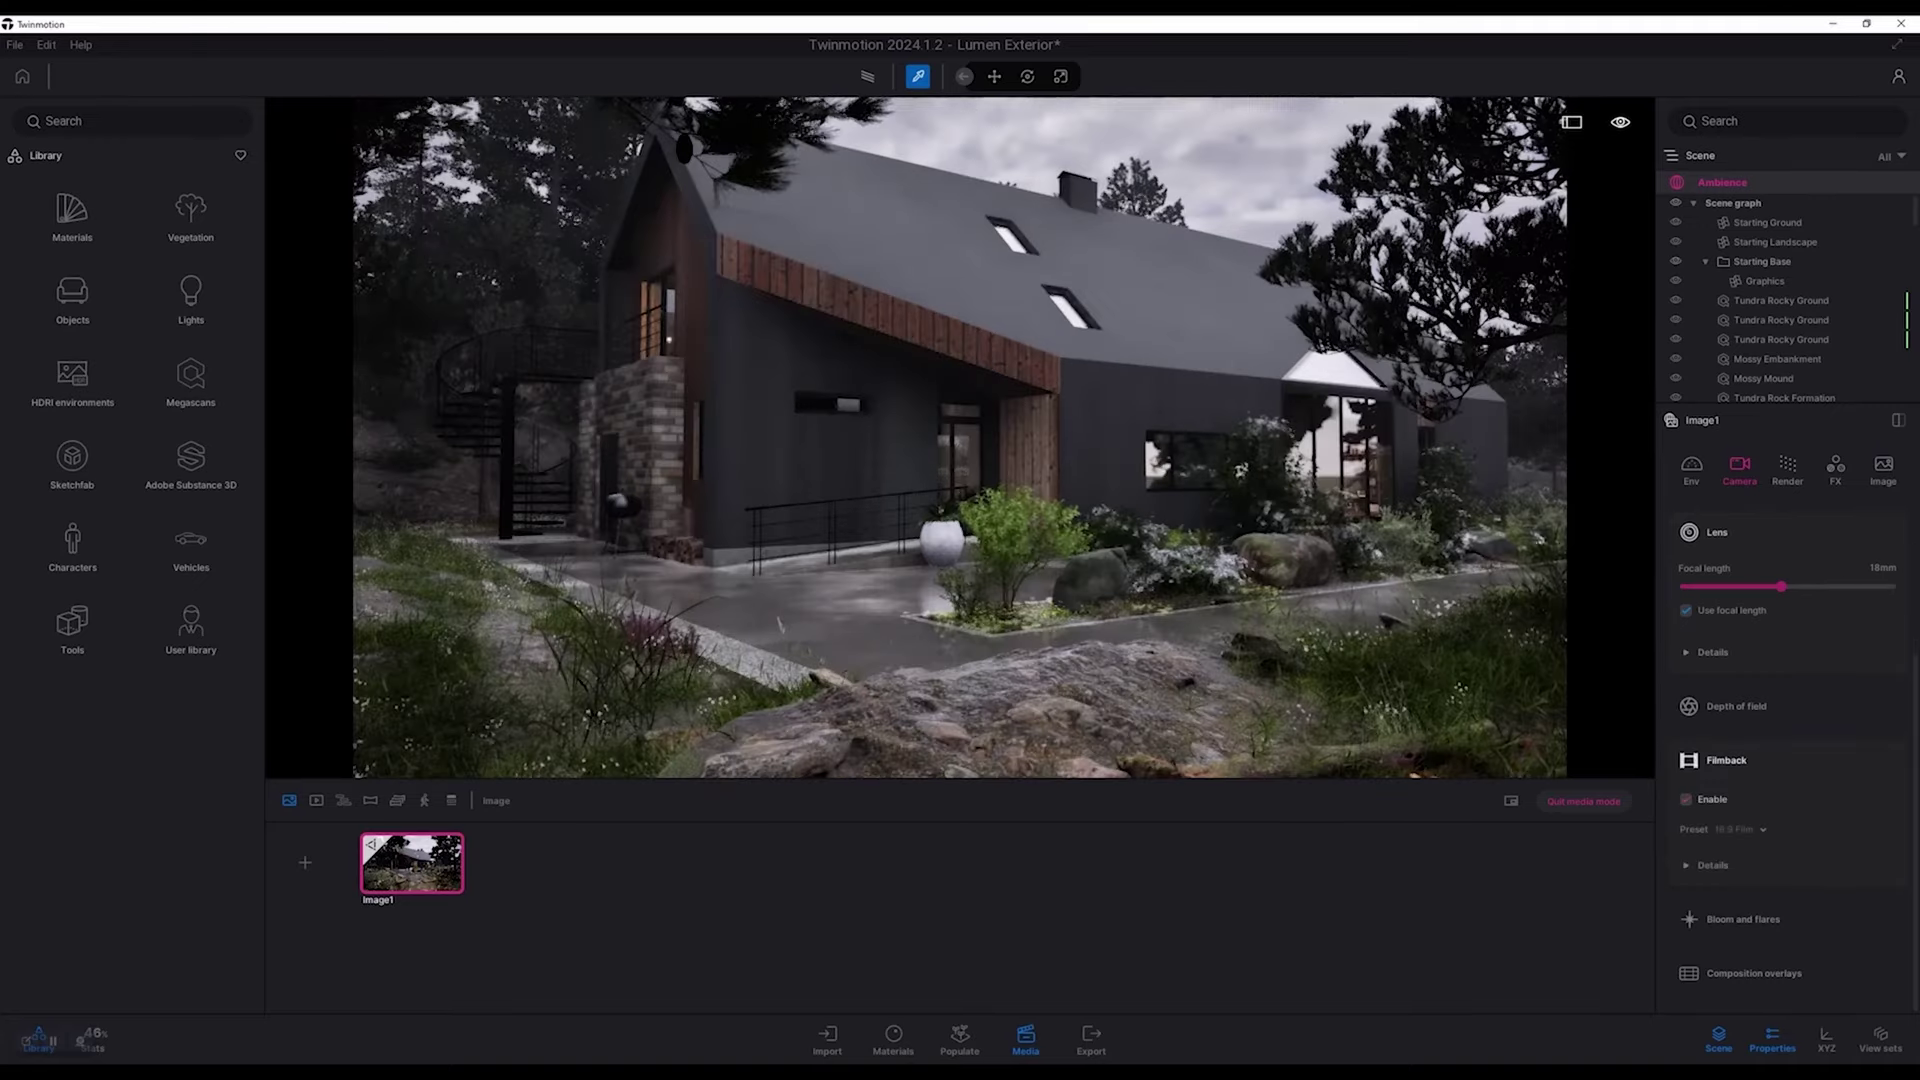
{"action": "left_click", "coordinate": [1740, 829]}
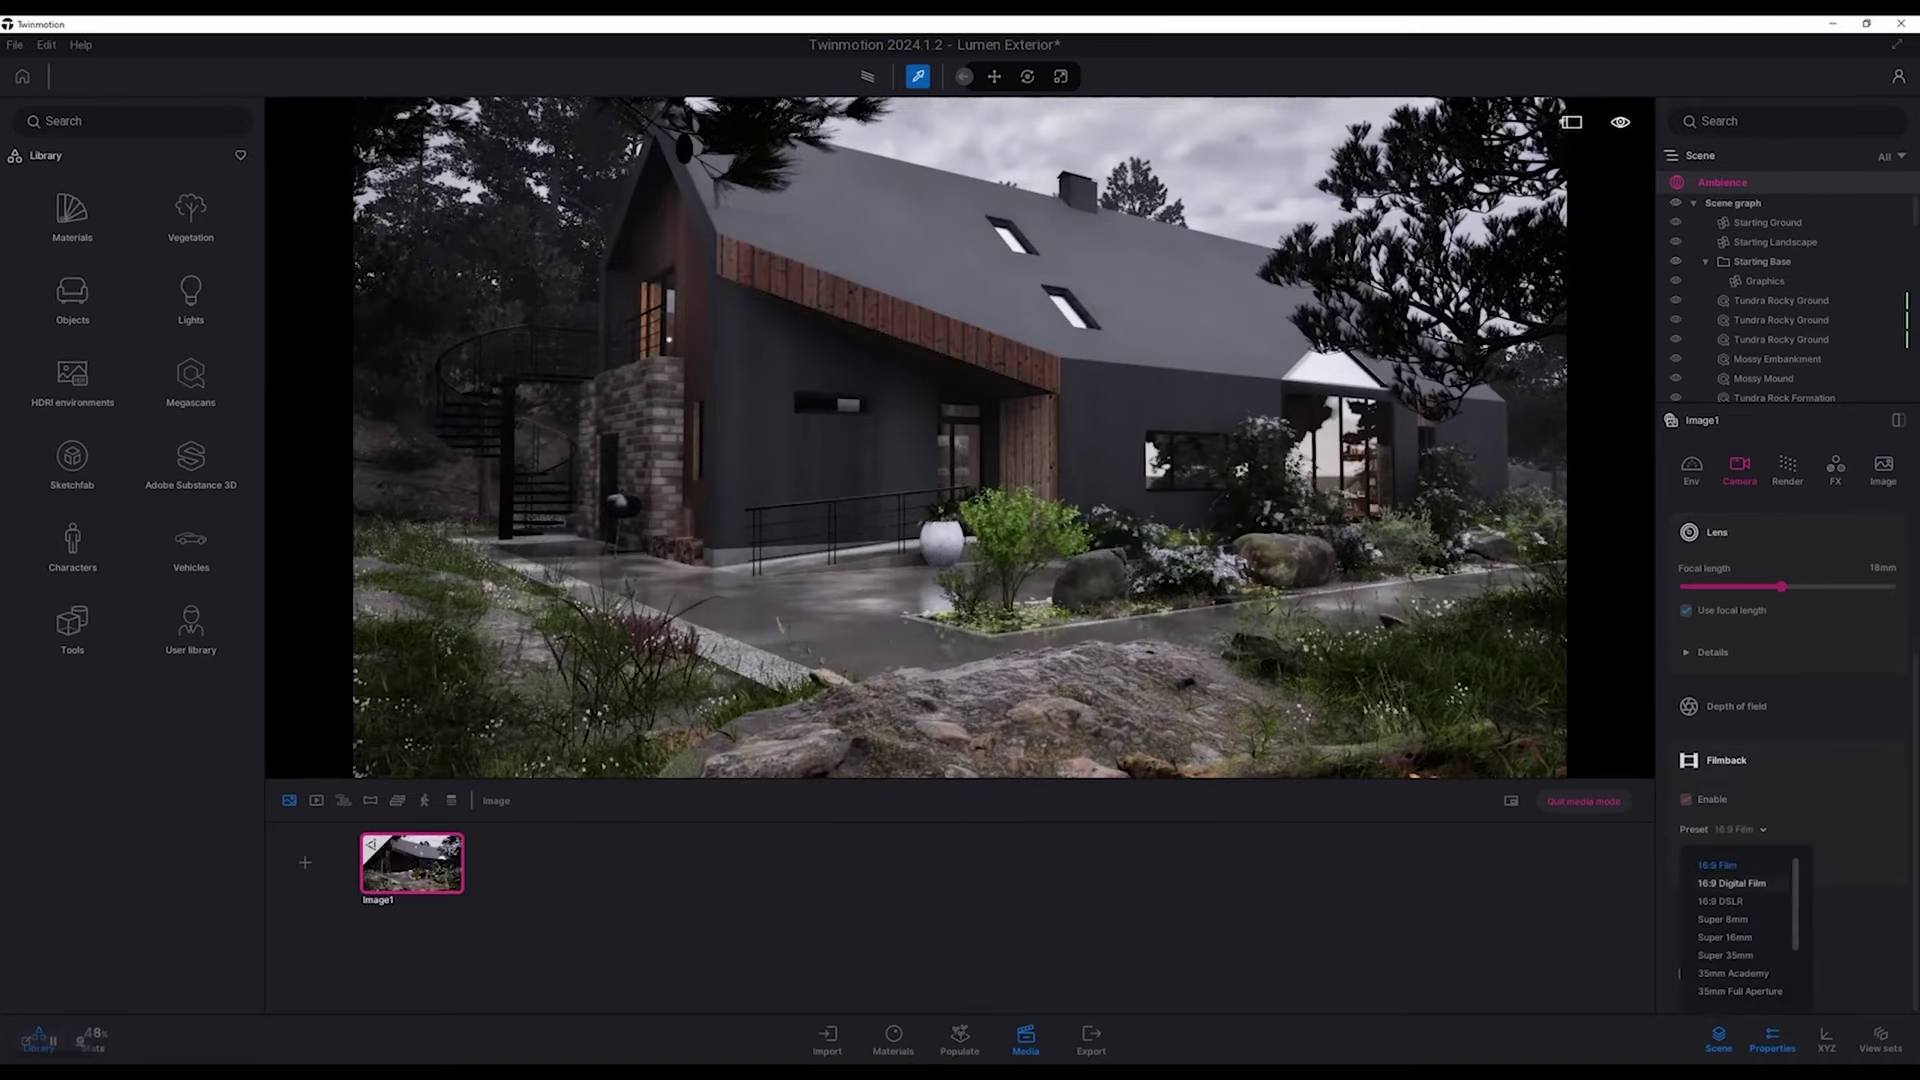
{"action": "left_click", "coordinate": [1719, 901]}
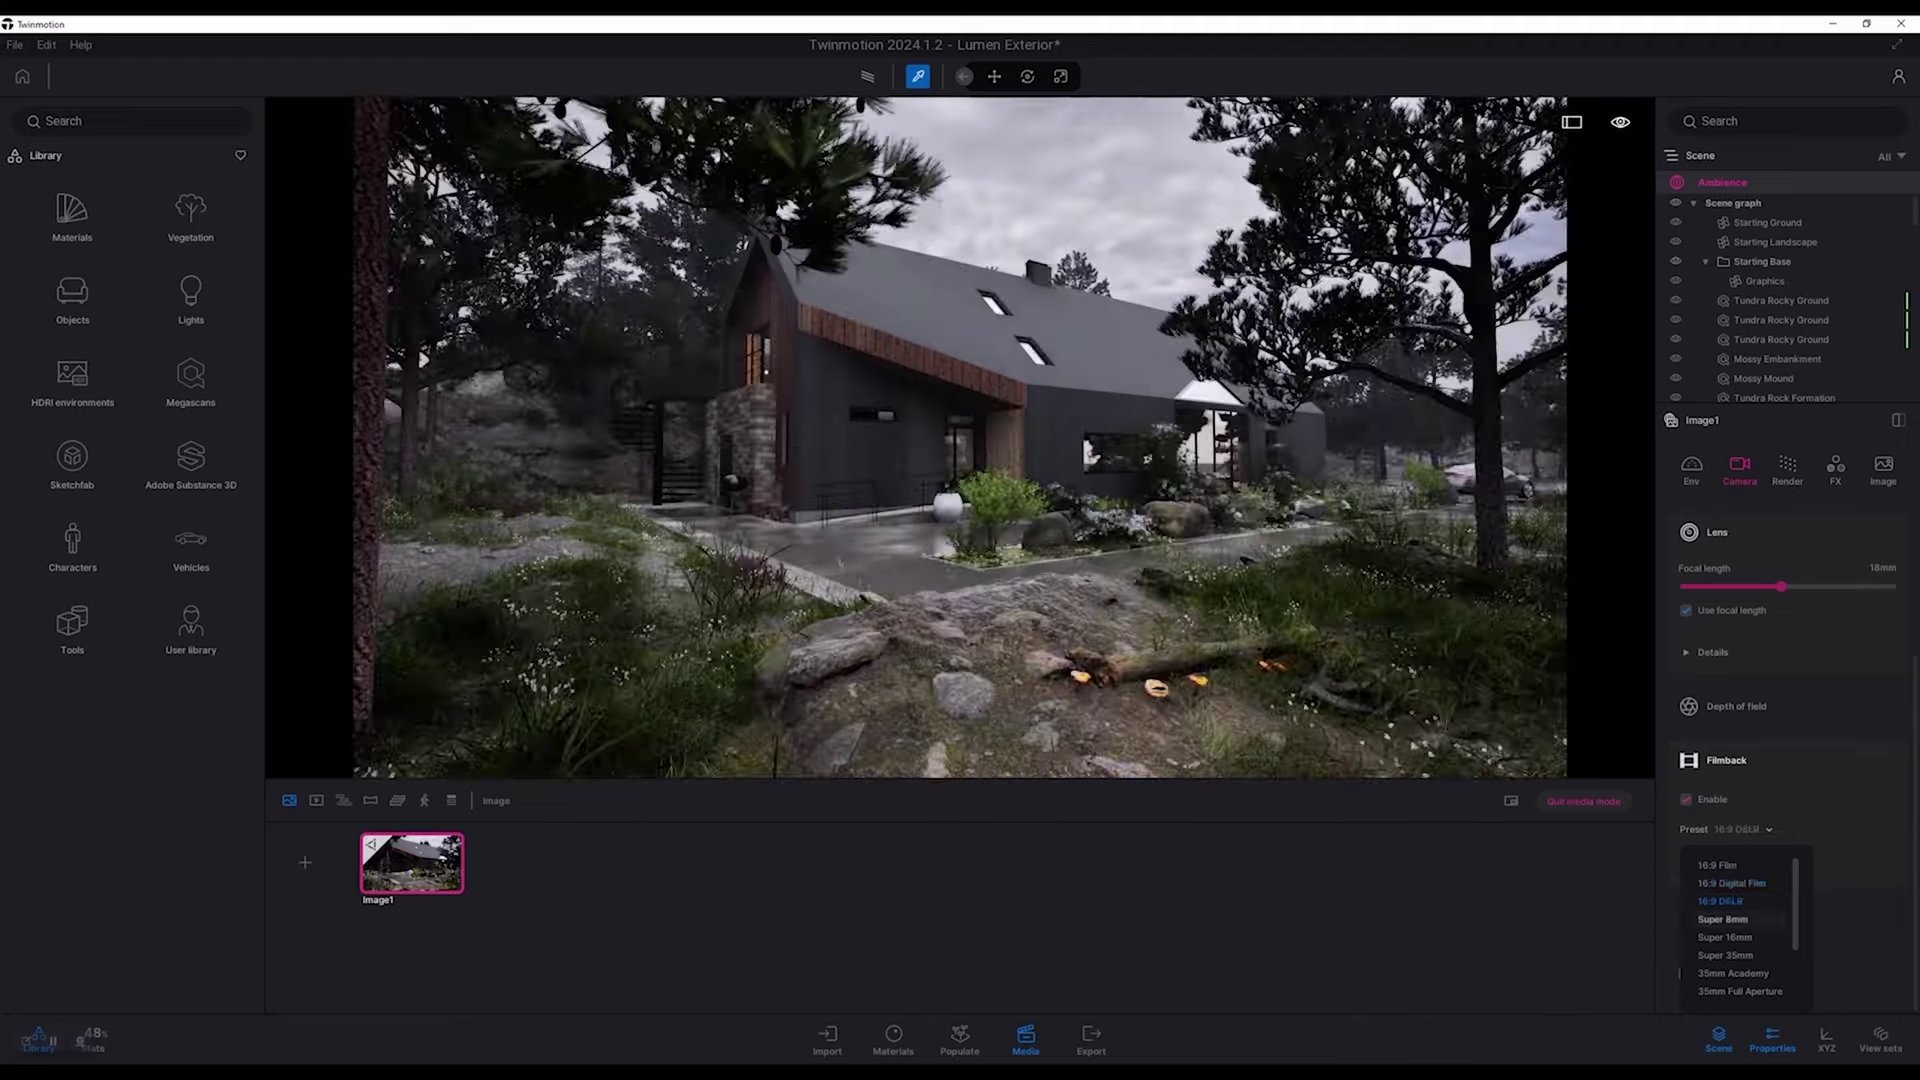
{"action": "scroll", "coordinate": [1730, 920], "scroll_direction": "down", "scroll_amount": 3}
{"action": "left_click", "coordinate": [1730, 938]}
{"action": "left_click", "coordinate": [1736, 901]}
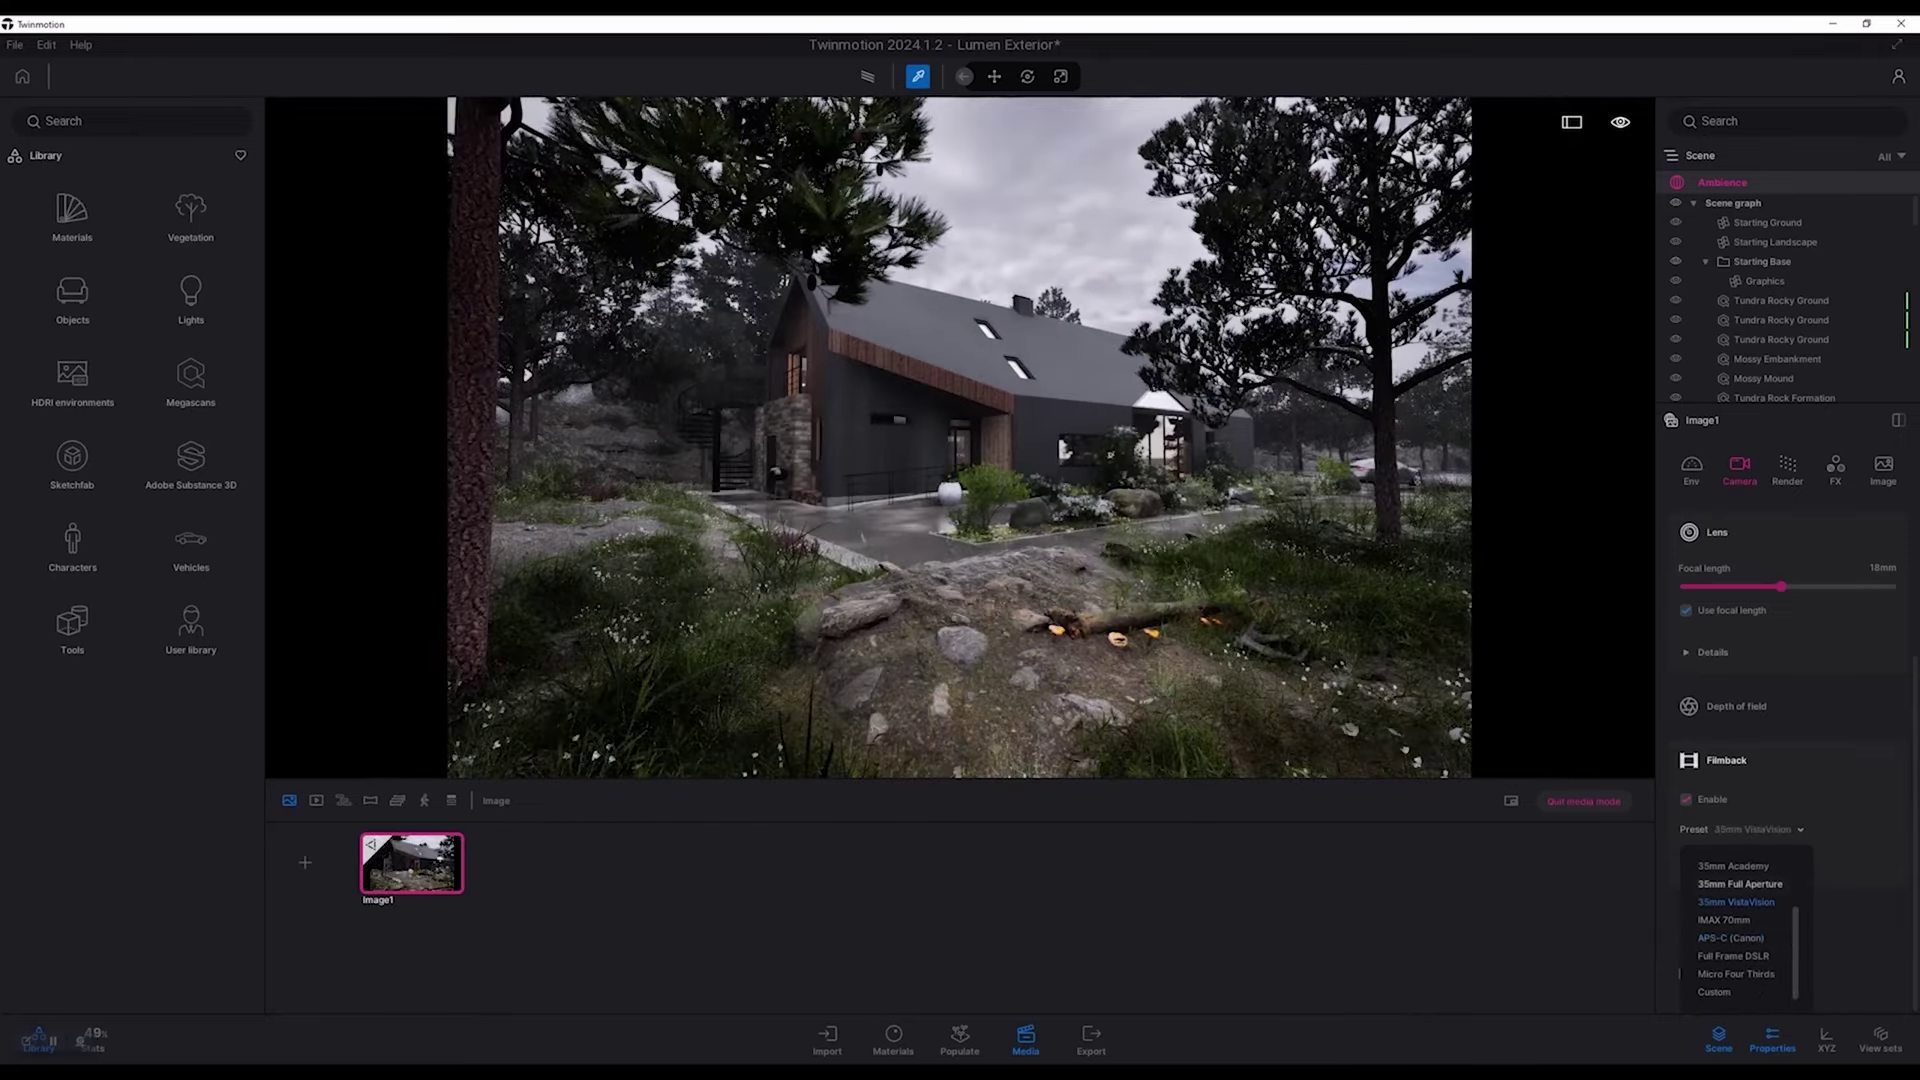
{"action": "left_click", "coordinate": [1686, 799]}
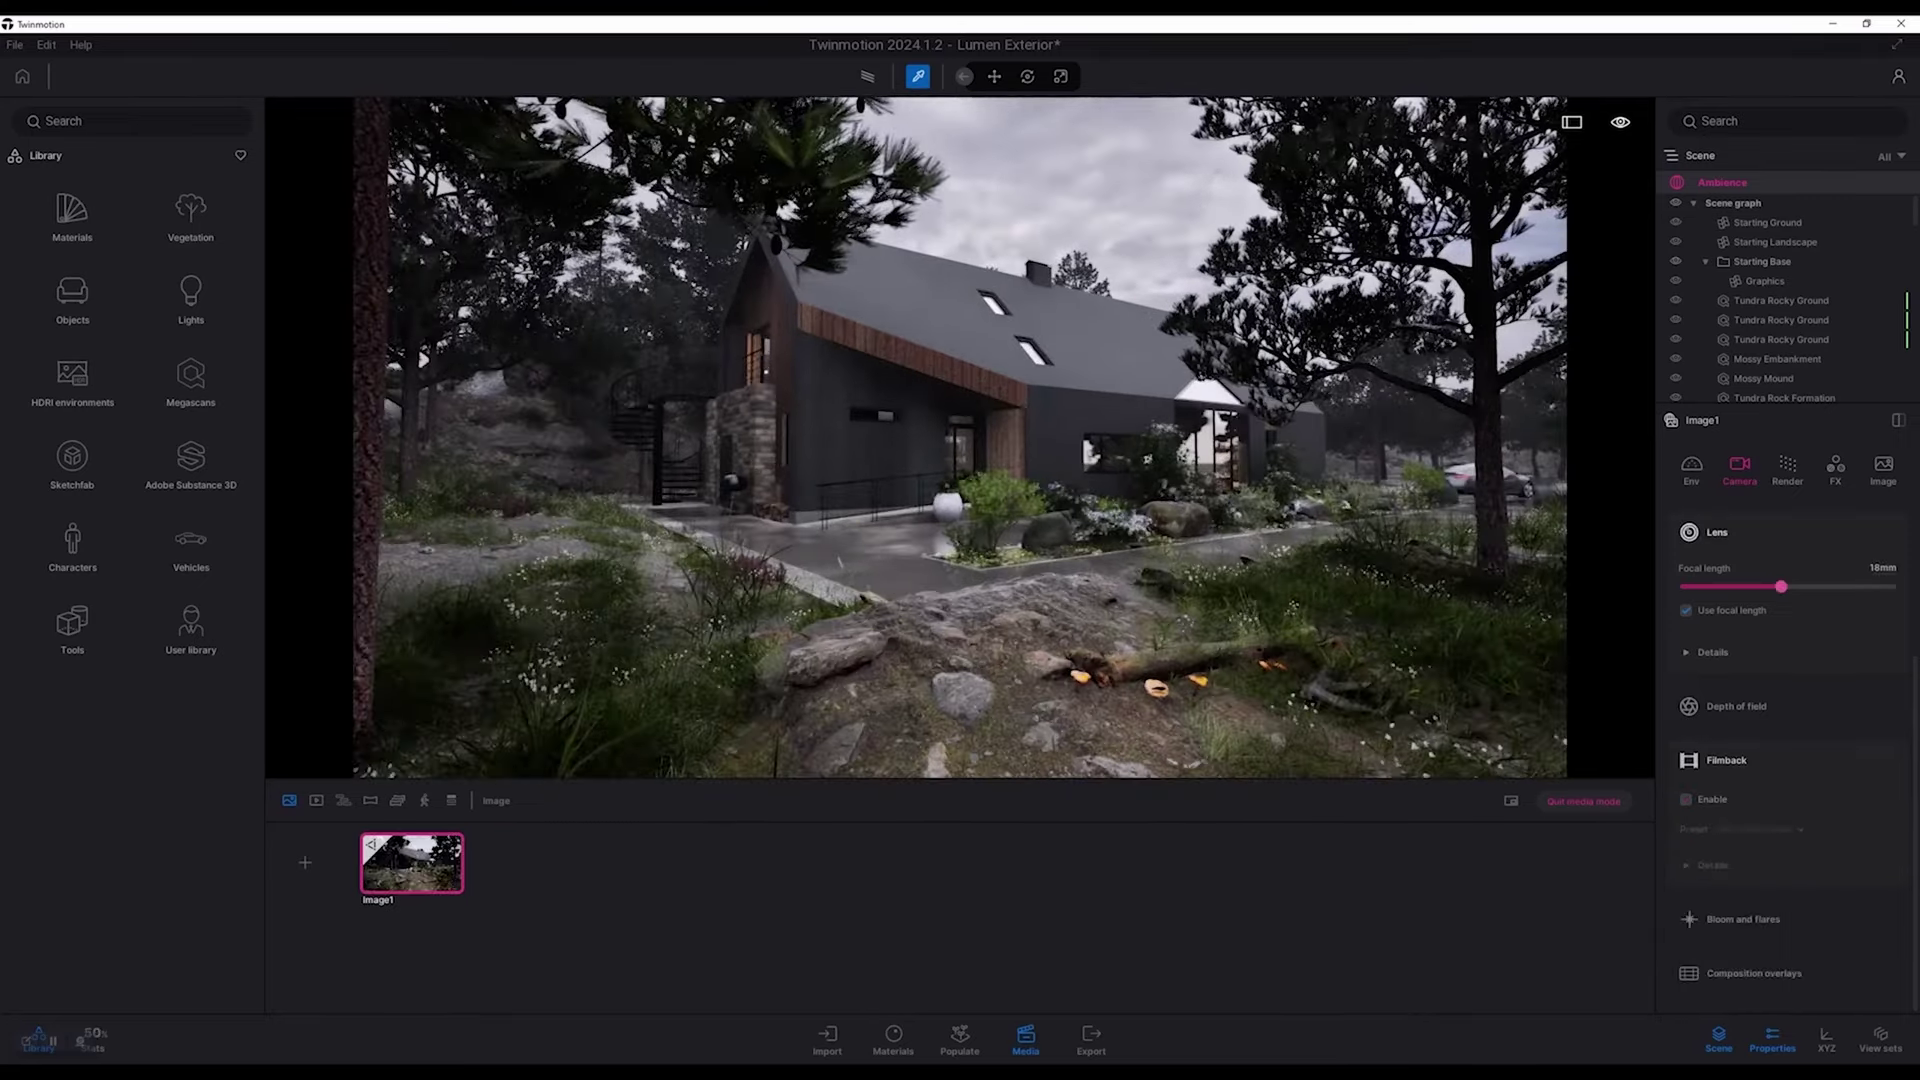
Step: Enable parallelism in Image1's lens details and set the sharpness to 25%
{"action": "left_click", "coordinate": [1705, 652]}
{"action": "scroll", "coordinate": [1760, 650], "scroll_direction": "down", "scroll_amount": 3}
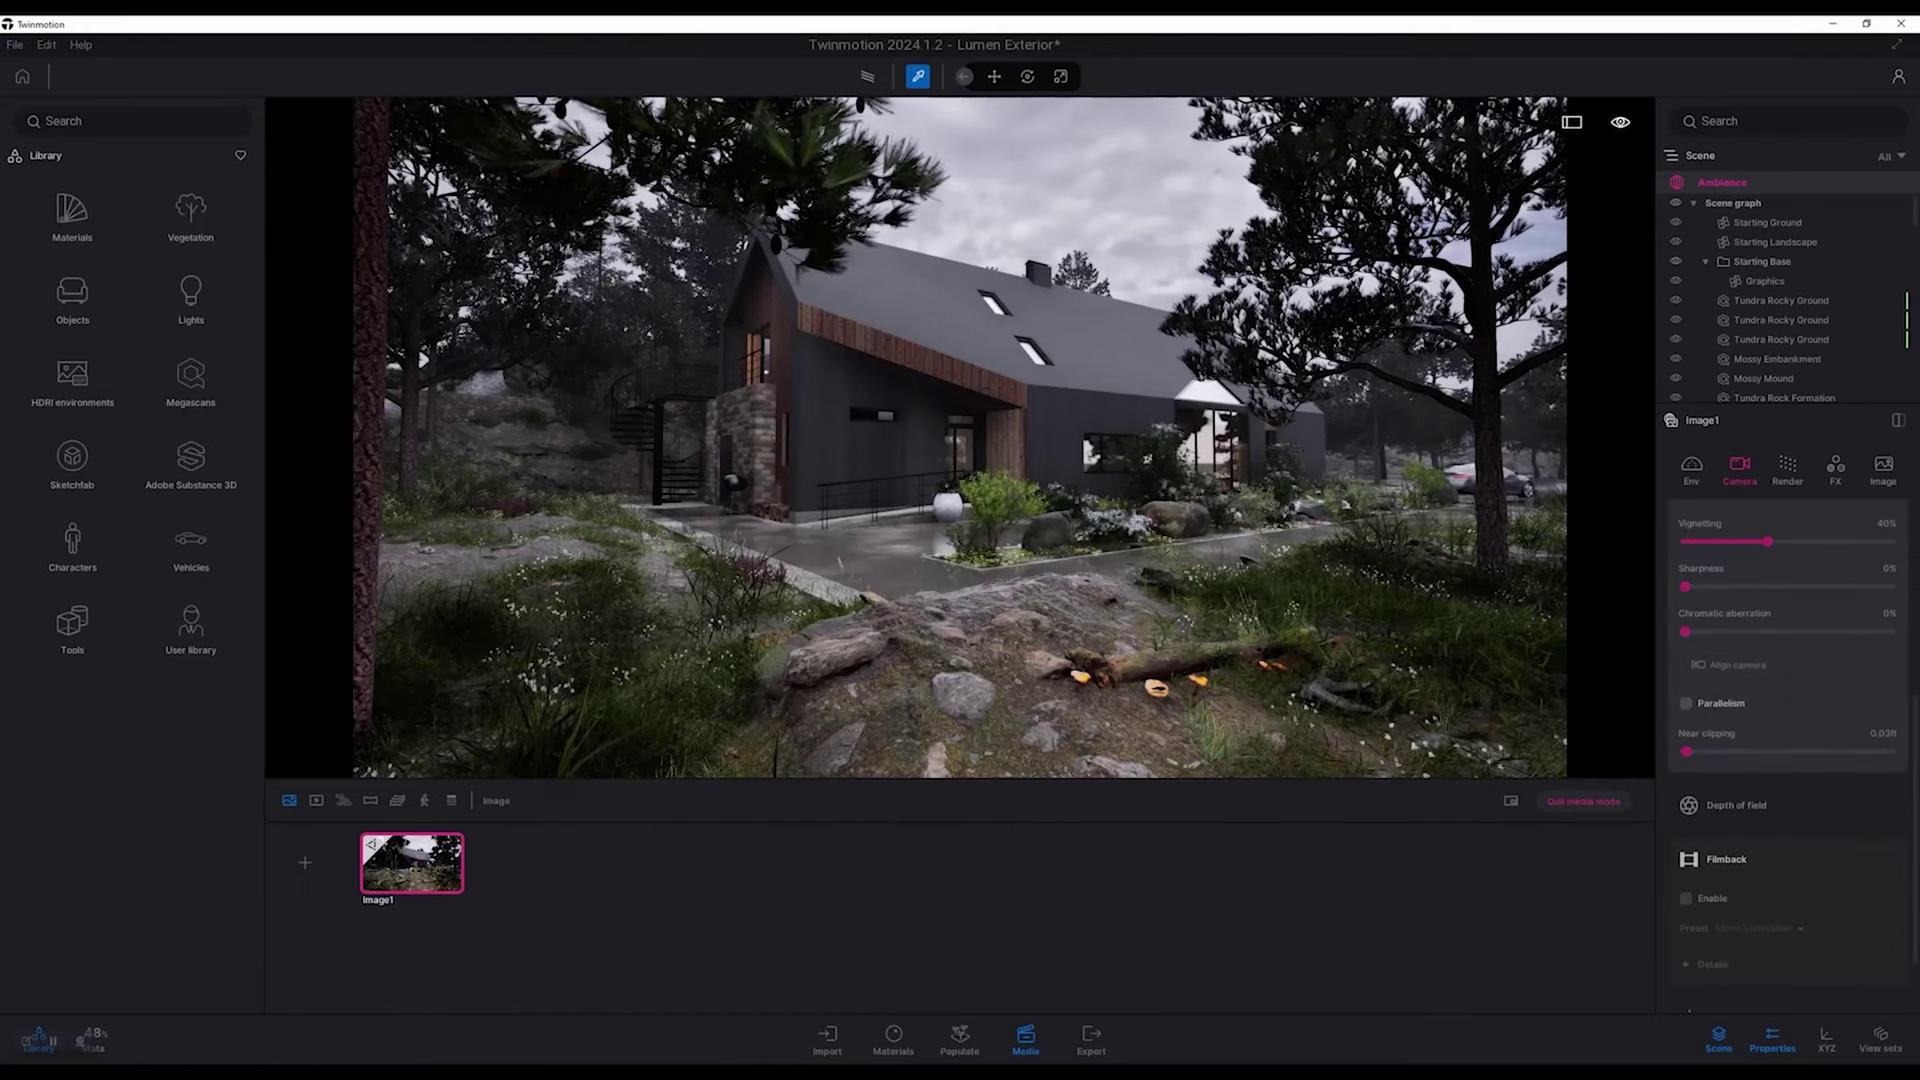
{"action": "left_click", "coordinate": [1685, 703]}
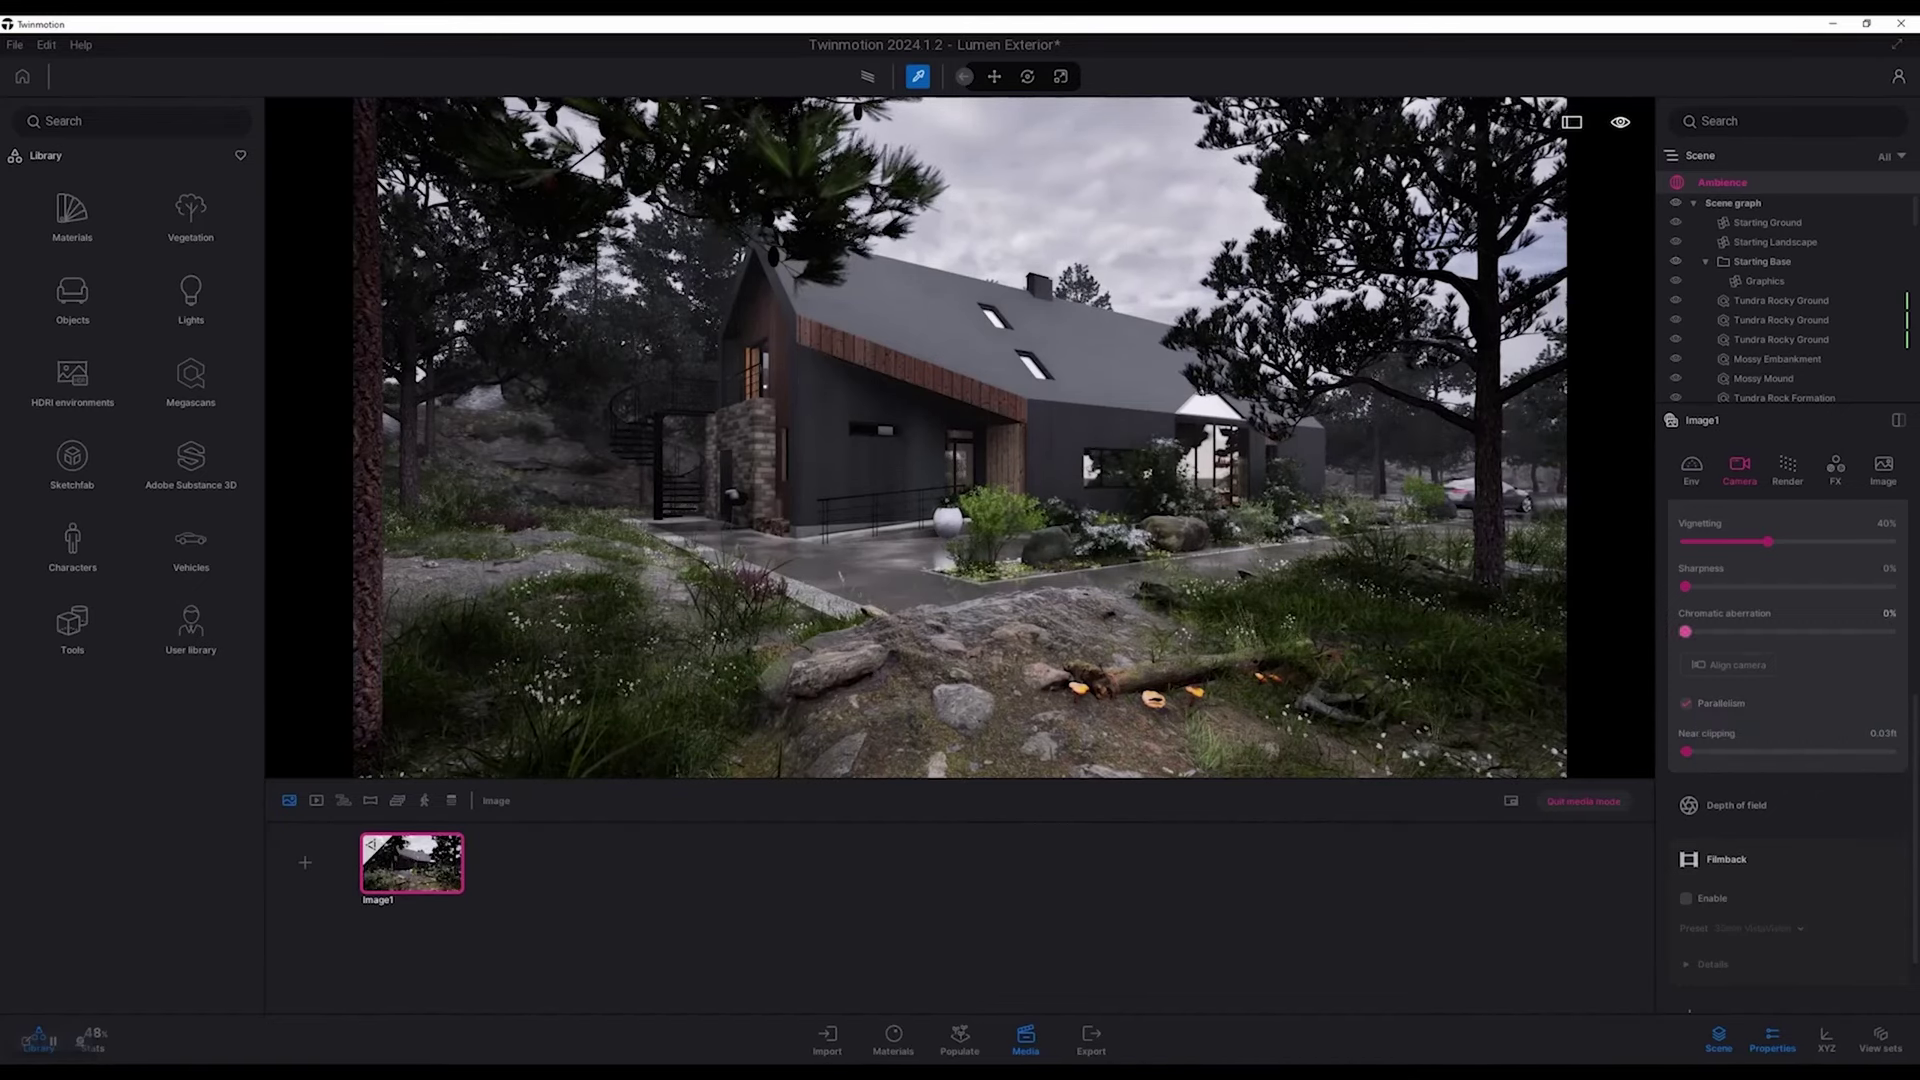
{"action": "scroll", "coordinate": [1690, 1005], "scroll_direction": "up", "scroll_amount": 2}
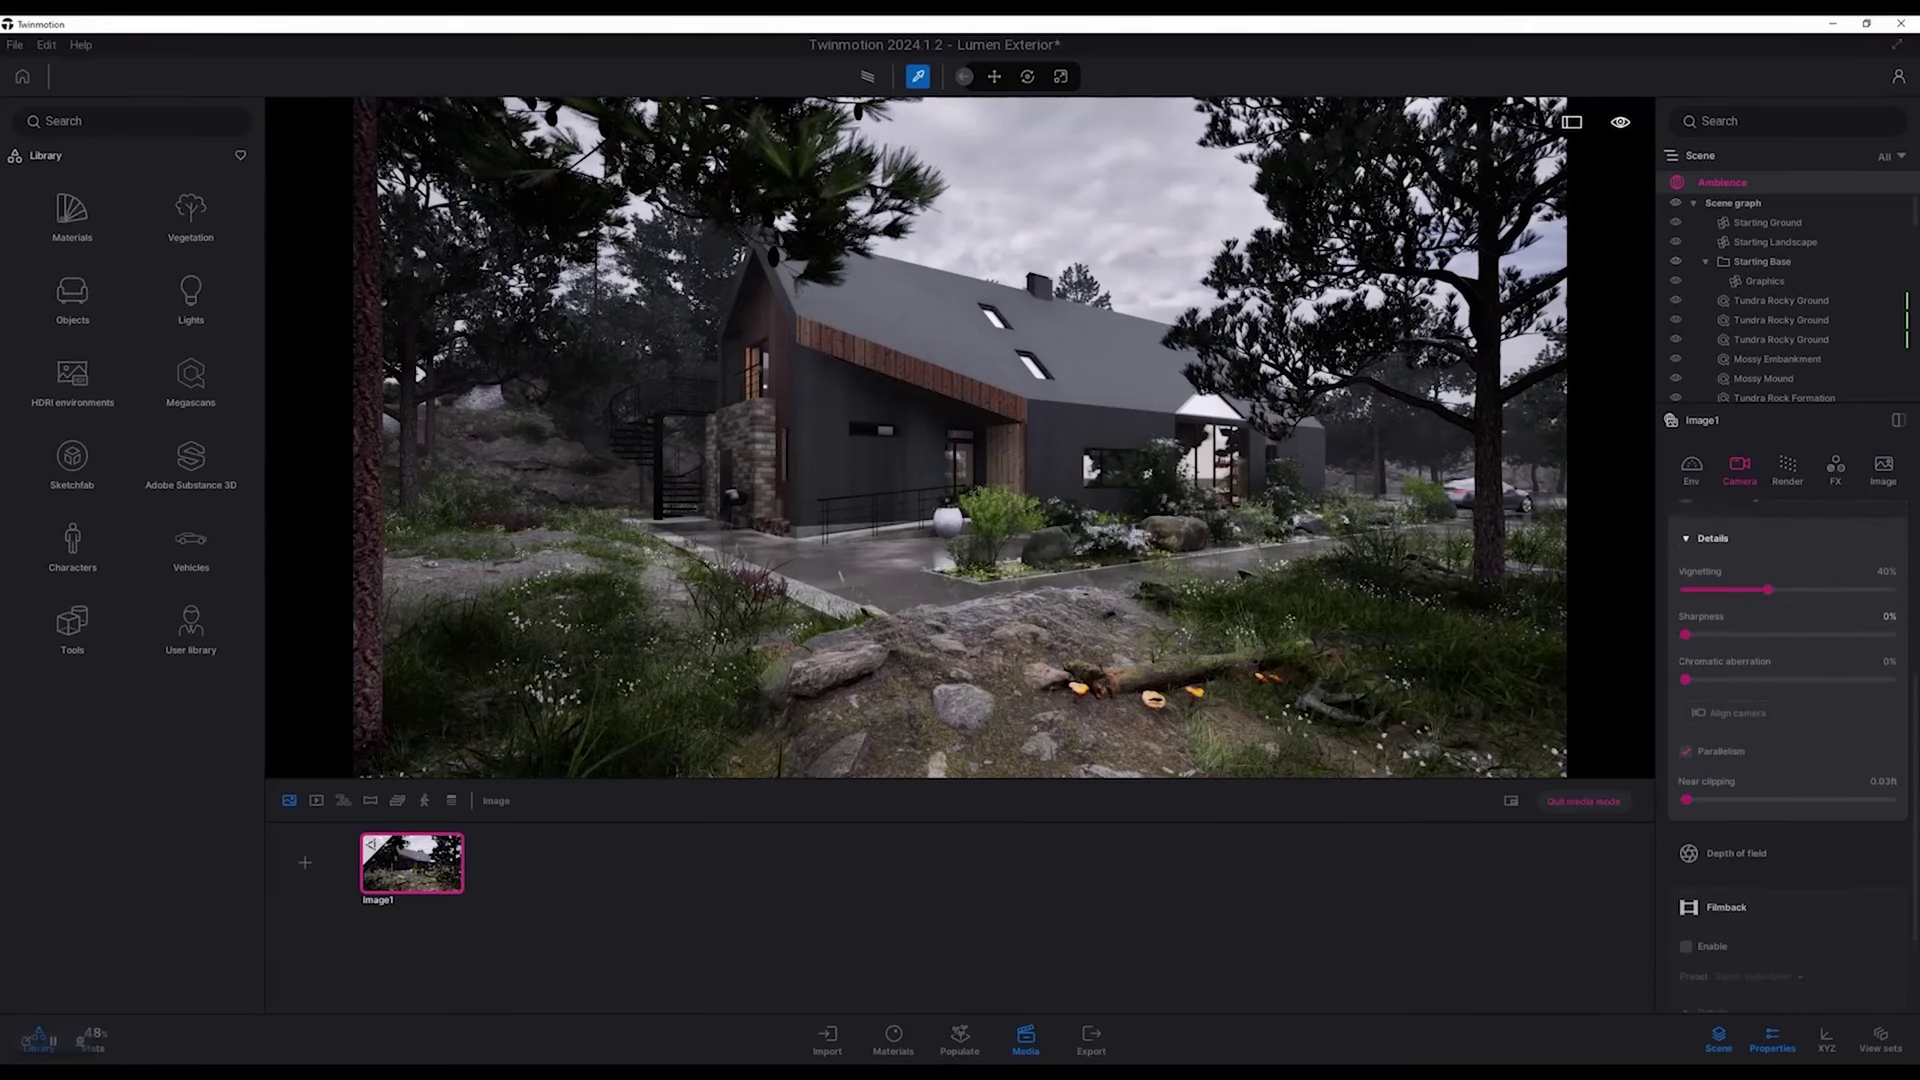
{"action": "left_click_drag", "start_coordinate": [1685, 706], "coordinate": [1751, 706]}
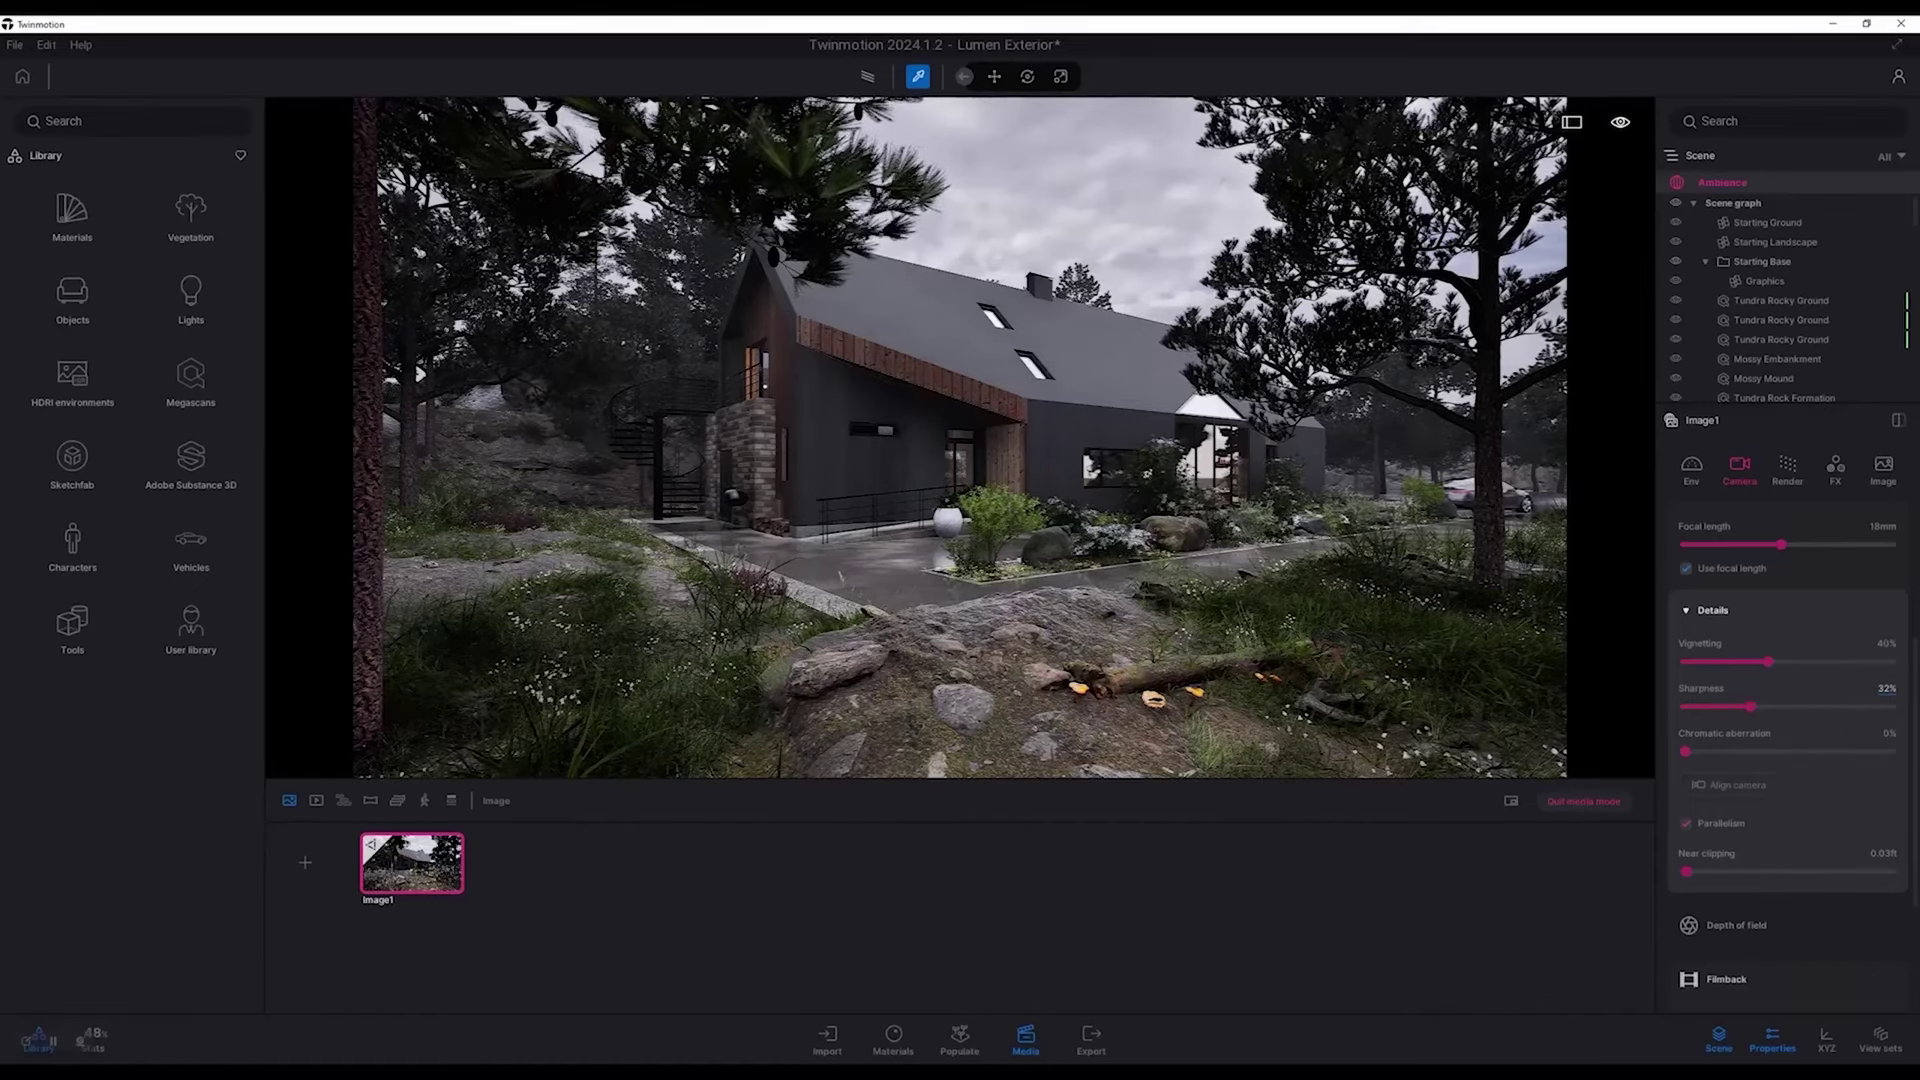
{"action": "double_click", "coordinate": [1881, 688]}
{"action": "type", "text": "25"}
{"action": "key", "text": "Return"}
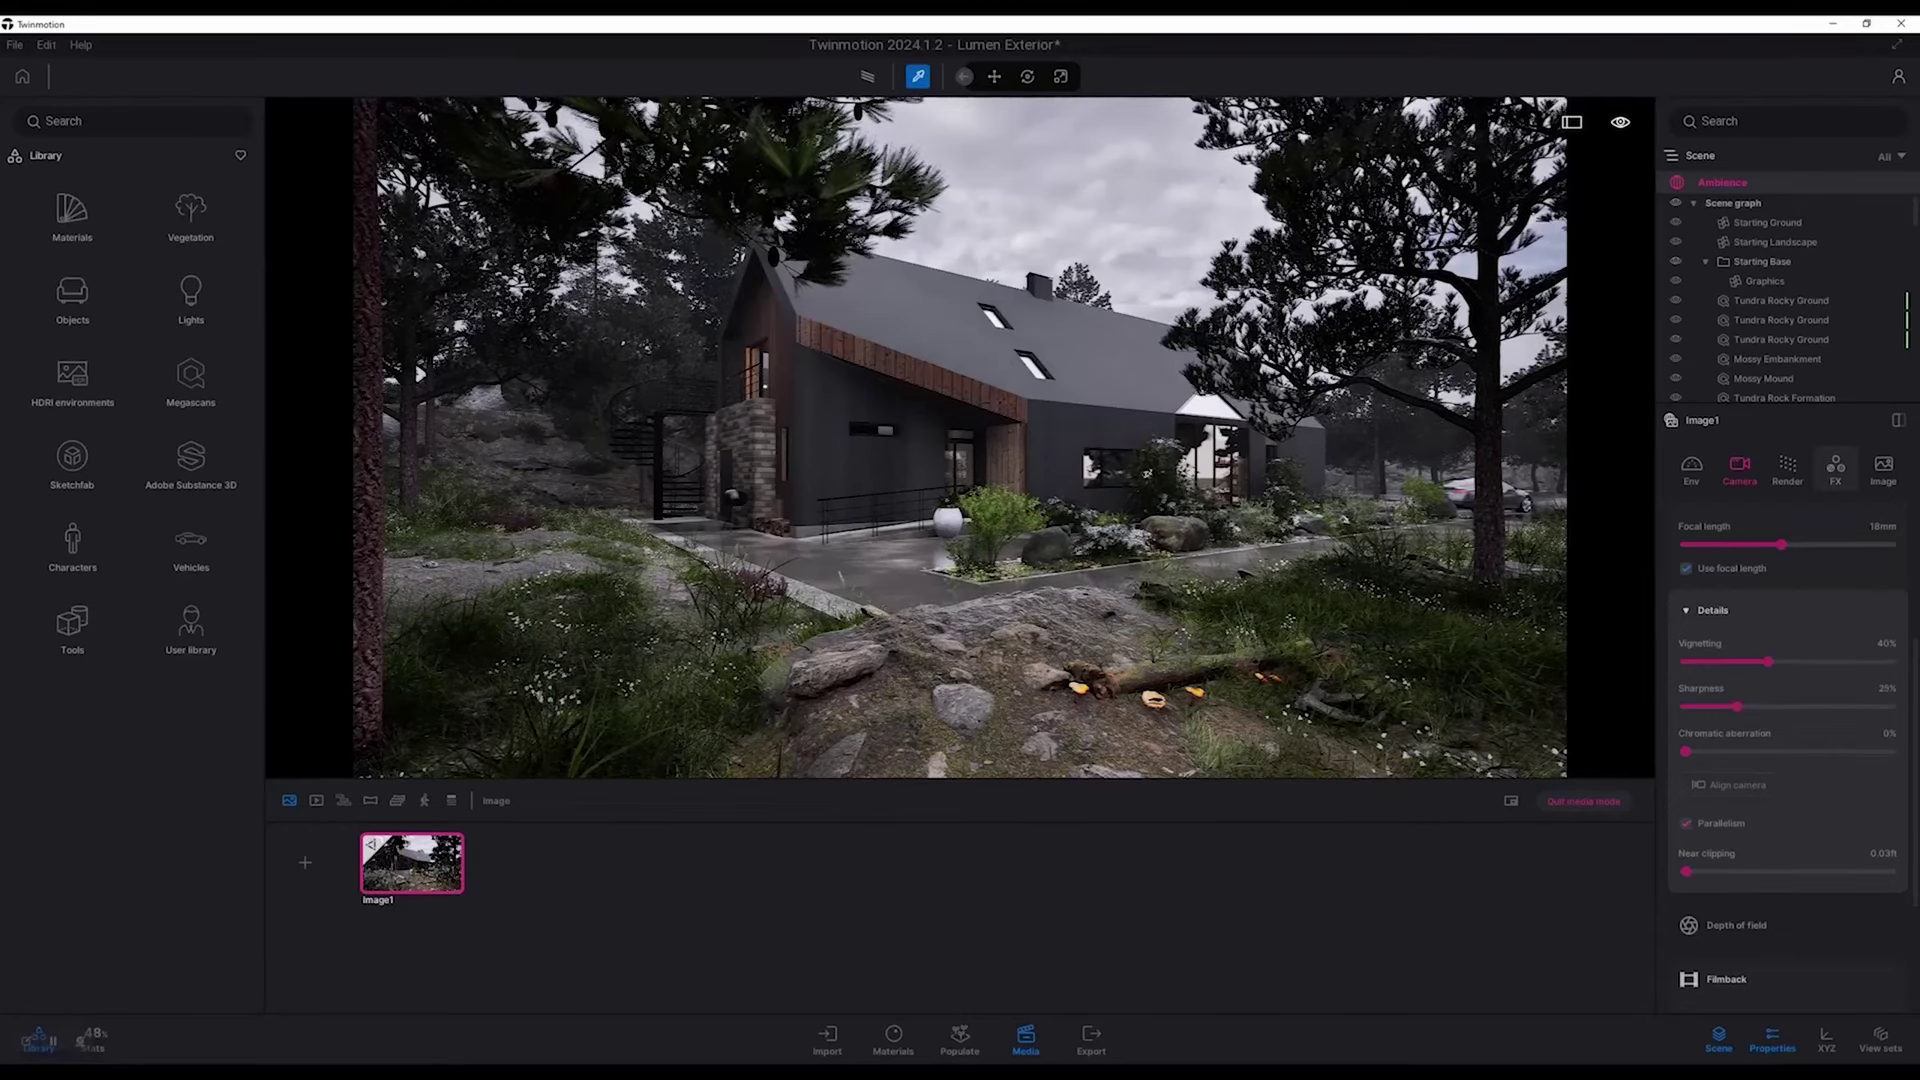
Step: Adjust Image1's color grading to a contrast of about 61% and a saturation of about 45%
{"action": "left_click", "coordinate": [1834, 467]}
{"action": "mouse_move", "coordinate": [1787, 580]}
{"action": "left_mouse_down"}
{"action": "mouse_move", "coordinate": [1809, 580]}
{"action": "mouse_move", "coordinate": [1794, 616]}
{"action": "mouse_move", "coordinate": [1890, 616]}
{"action": "mouse_move", "coordinate": [1681, 616]}
{"action": "mouse_move", "coordinate": [1889, 616]}
{"action": "mouse_move", "coordinate": [1778, 616]}
{"action": "left_mouse_up"}
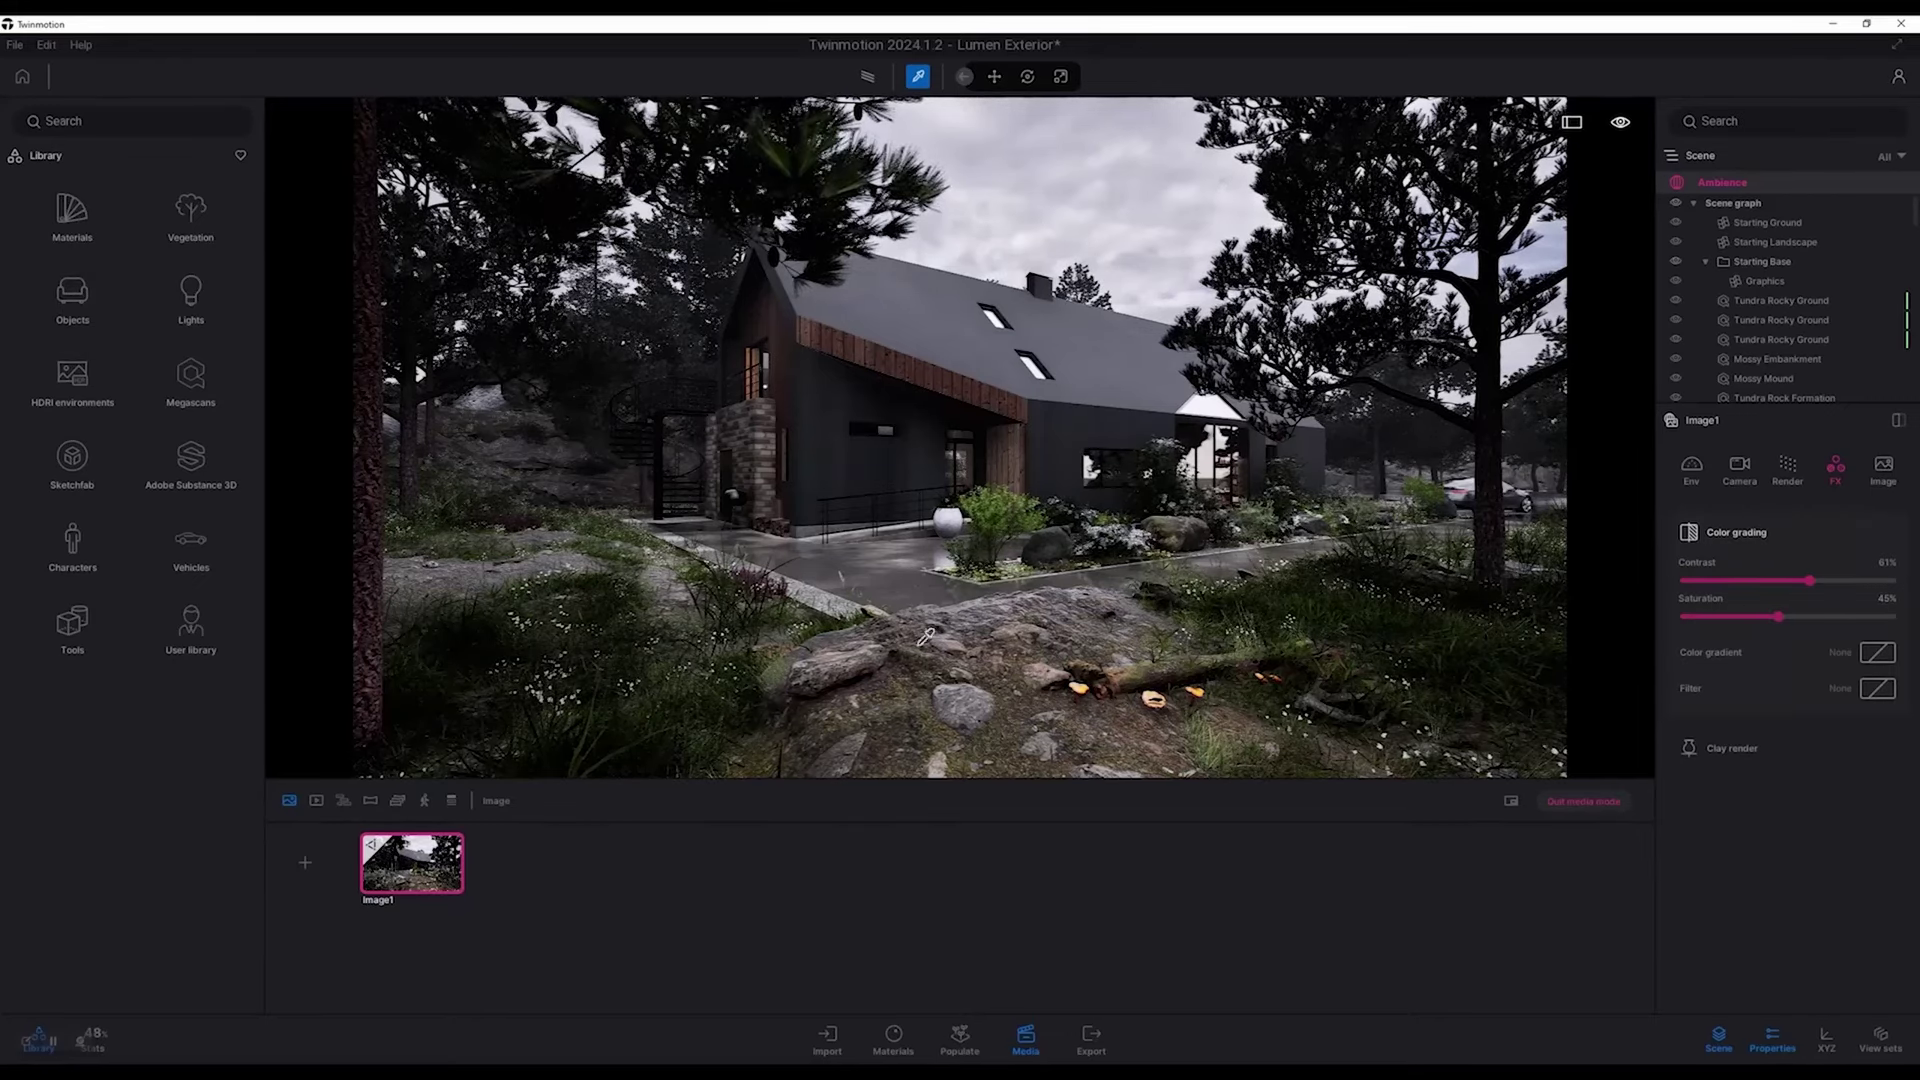
{"action": "key", "text": "Escape"}
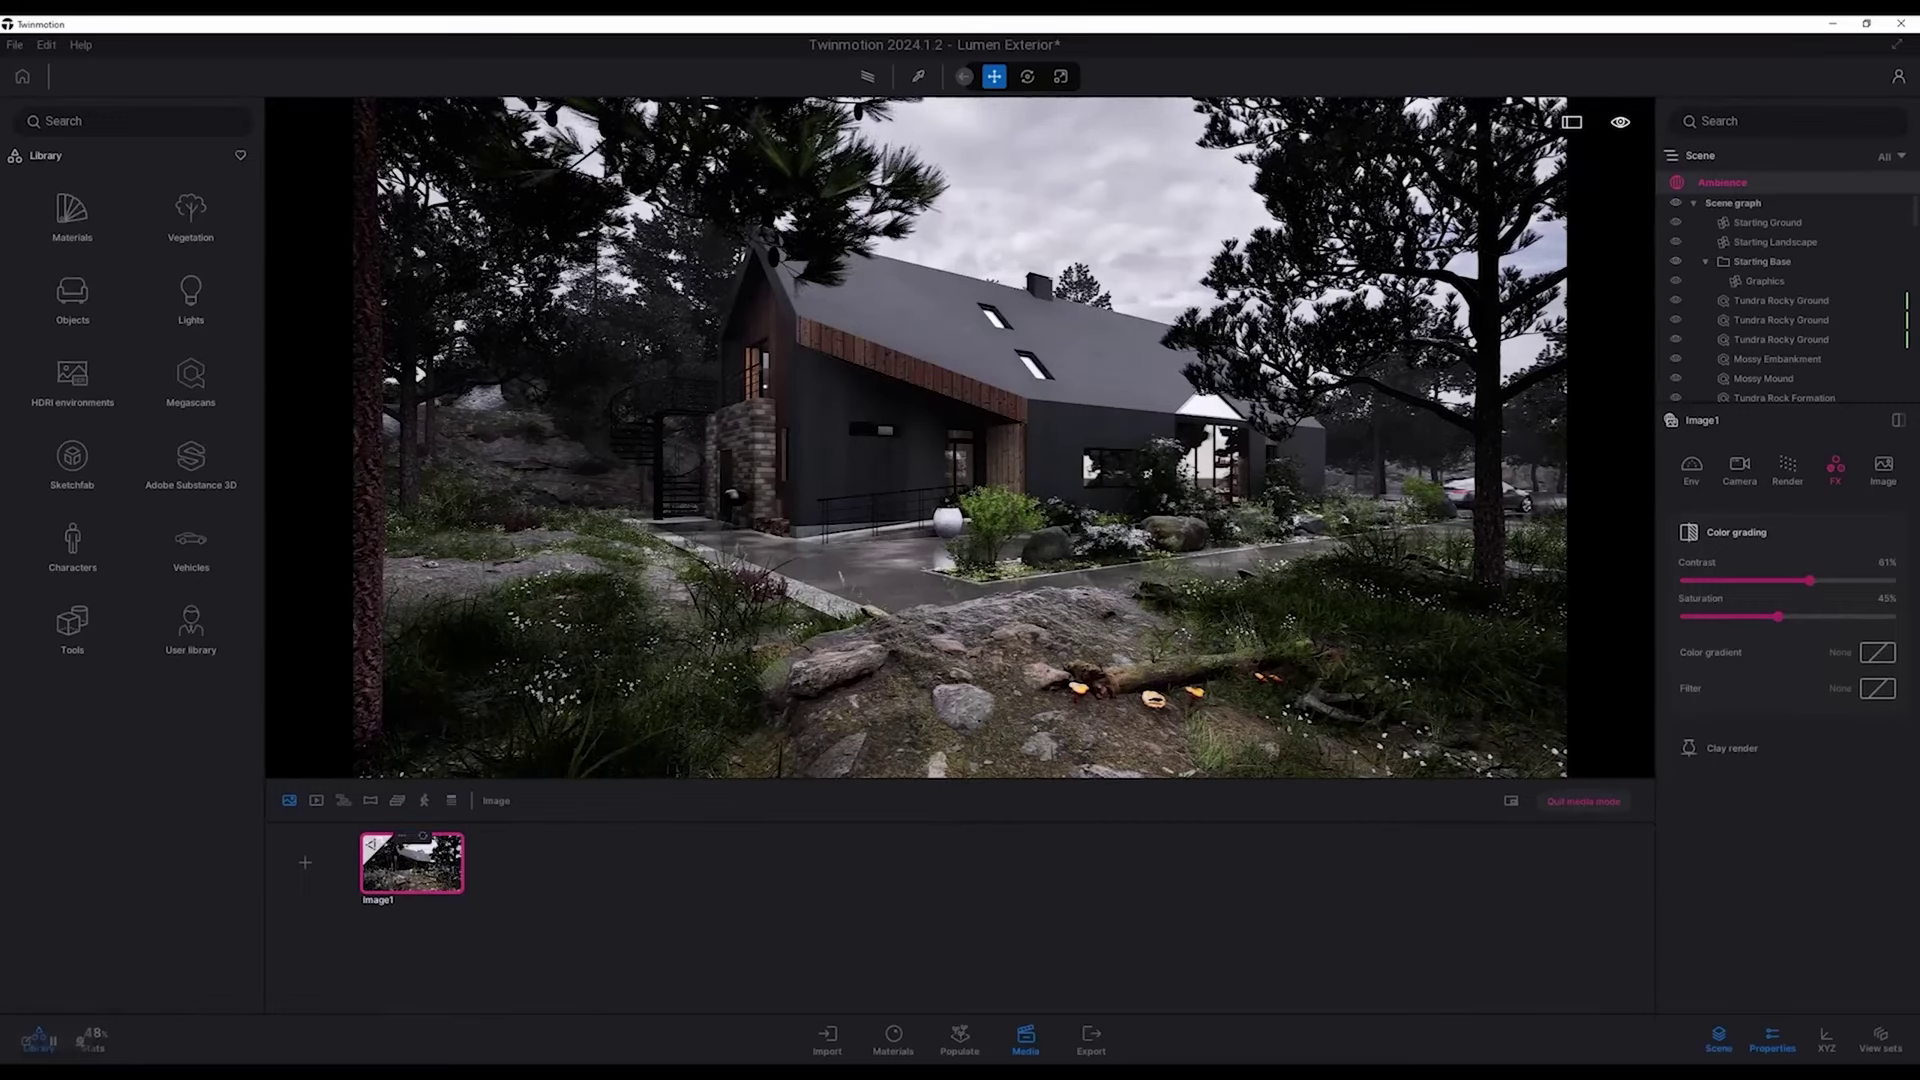
Step: Duplicate the Image1 media three times and select the first copy
{"action": "left_click", "coordinate": [401, 835]}
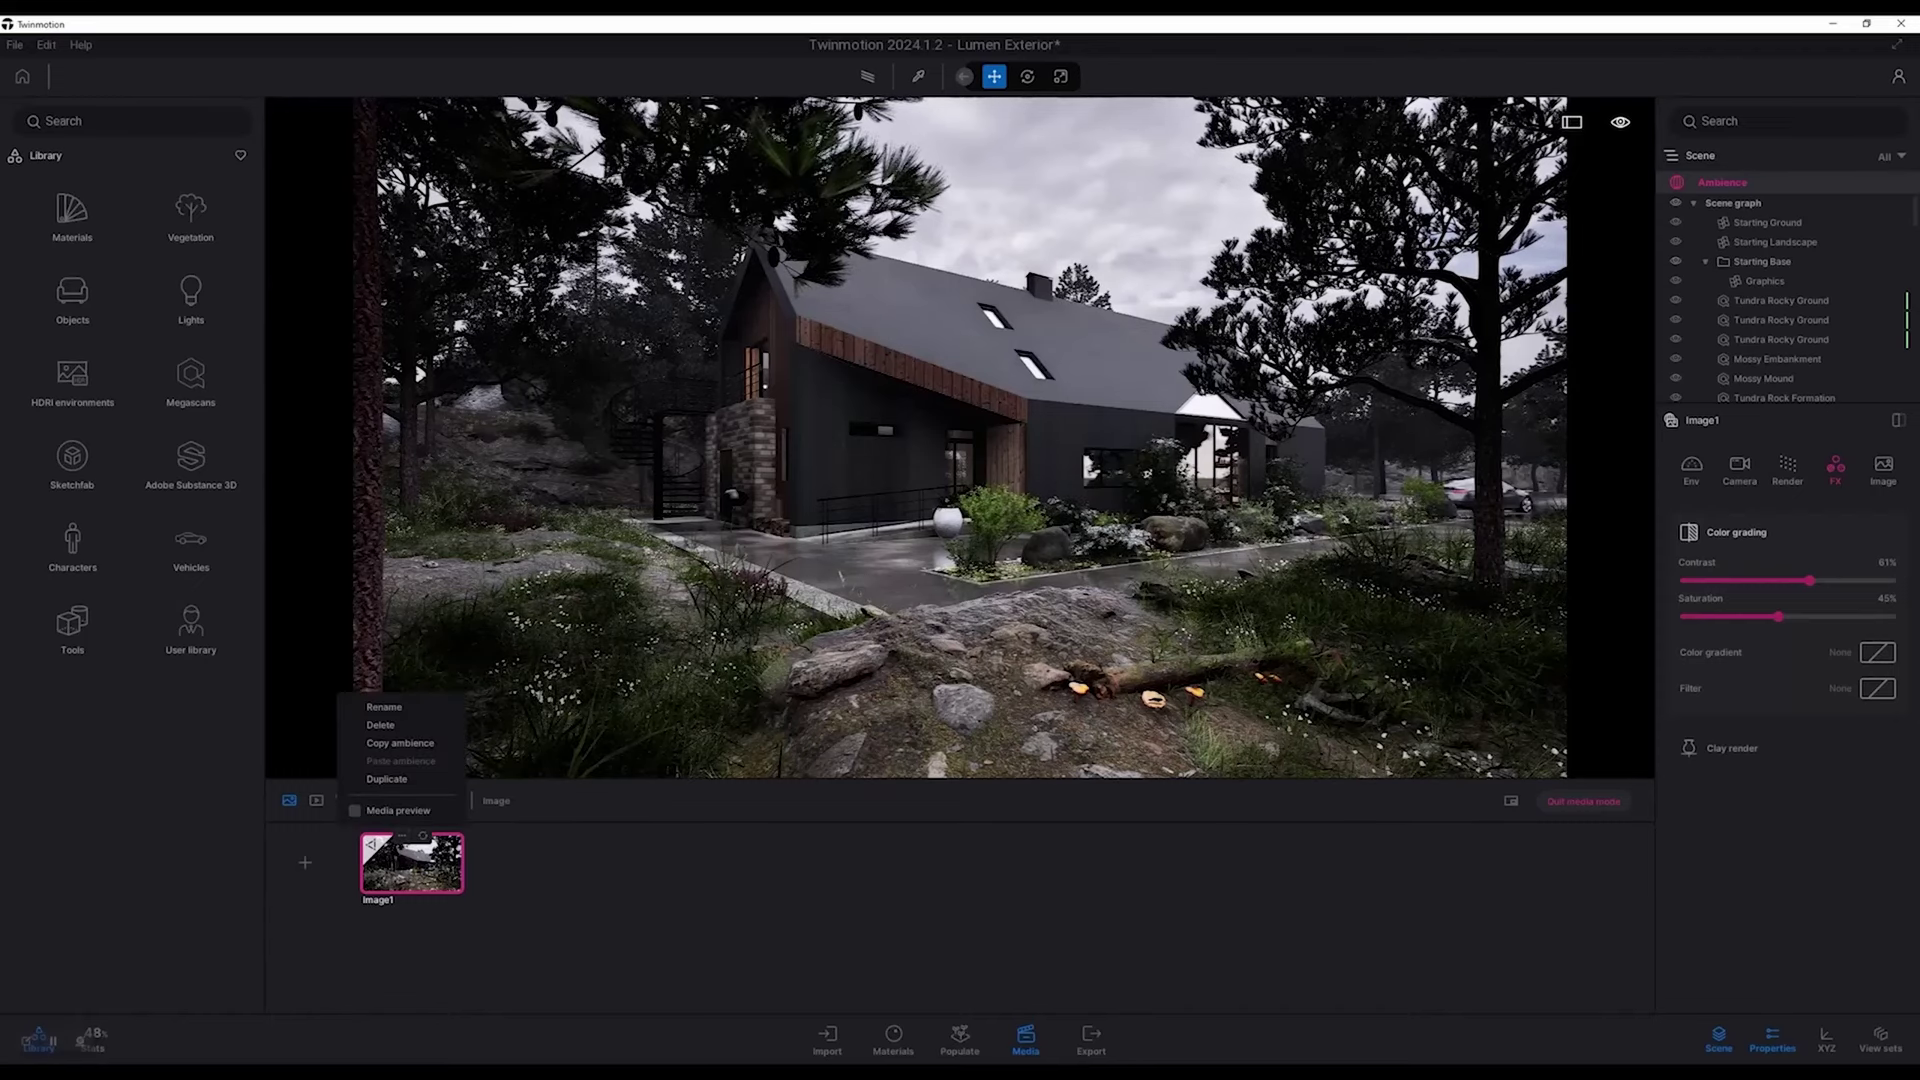
{"action": "left_click", "coordinate": [386, 779]}
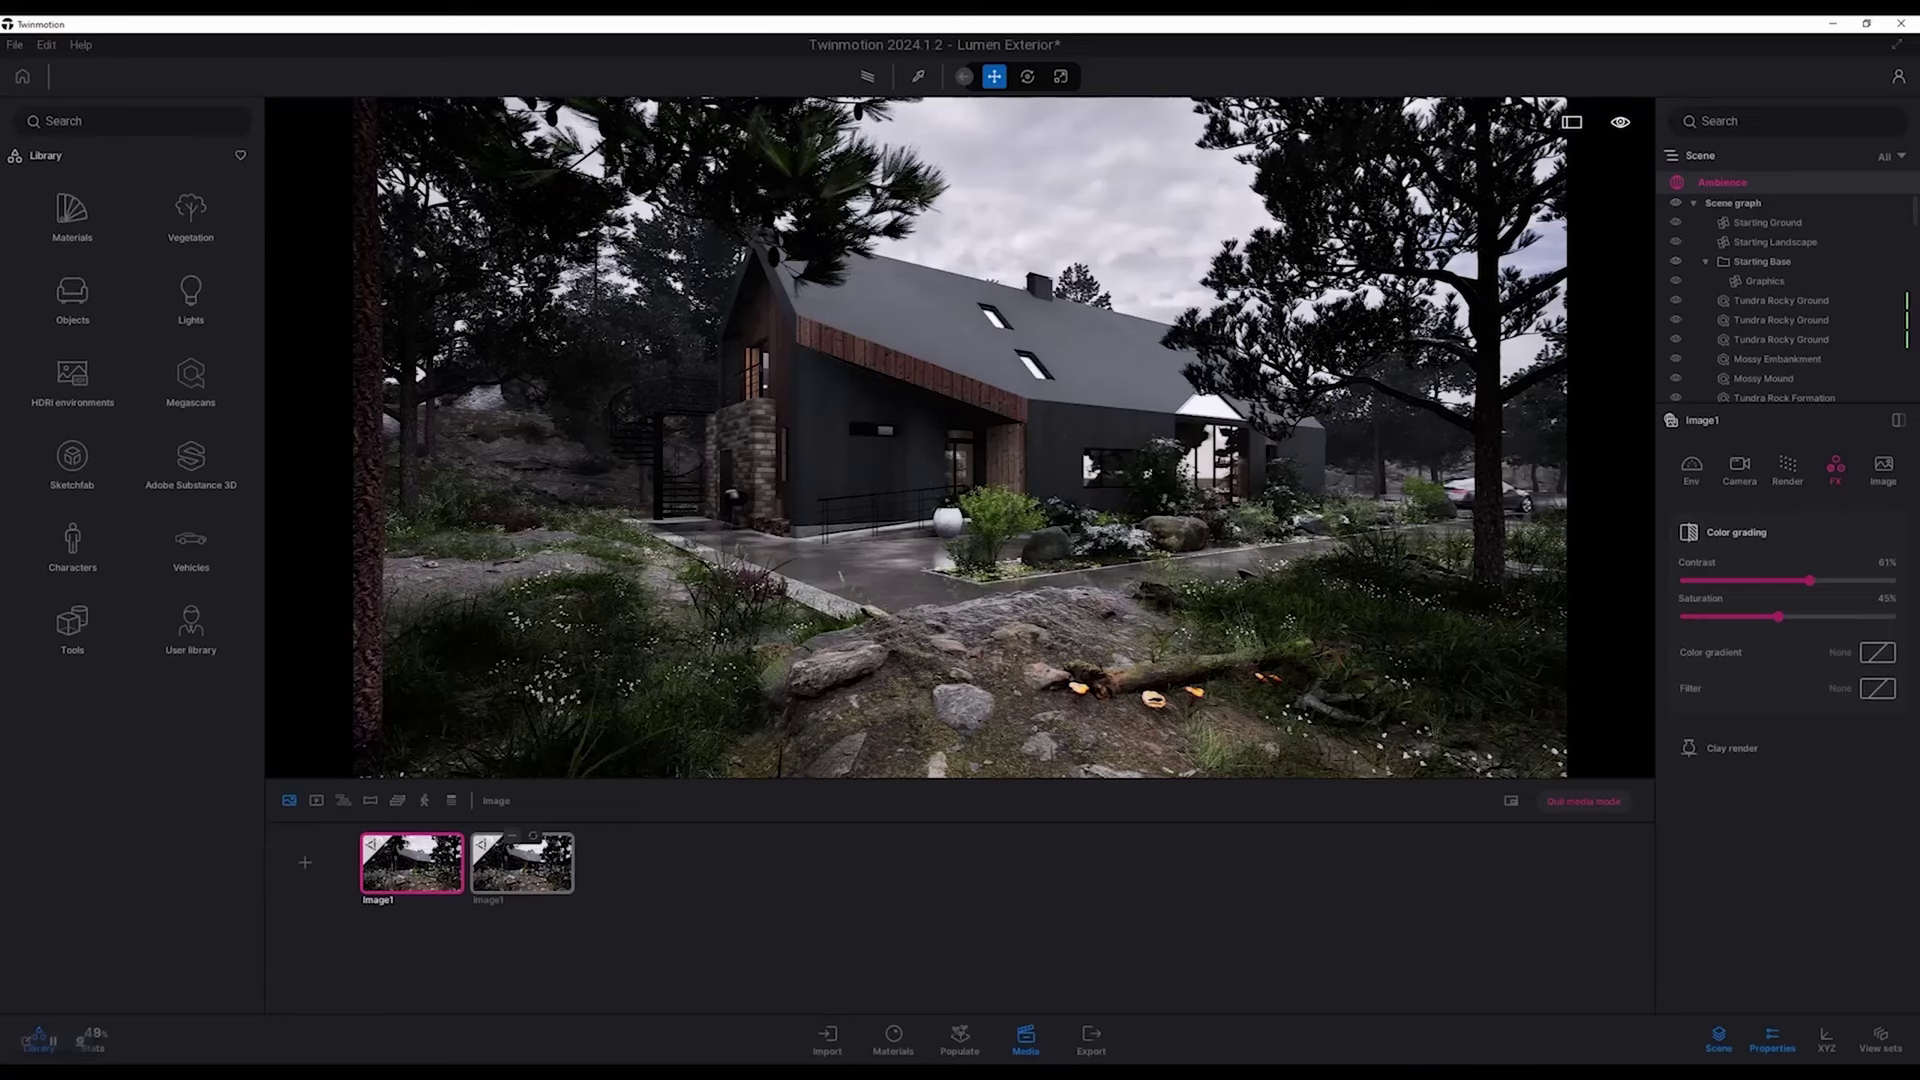
{"action": "left_click", "coordinate": [401, 835]}
{"action": "left_click", "coordinate": [386, 779]}
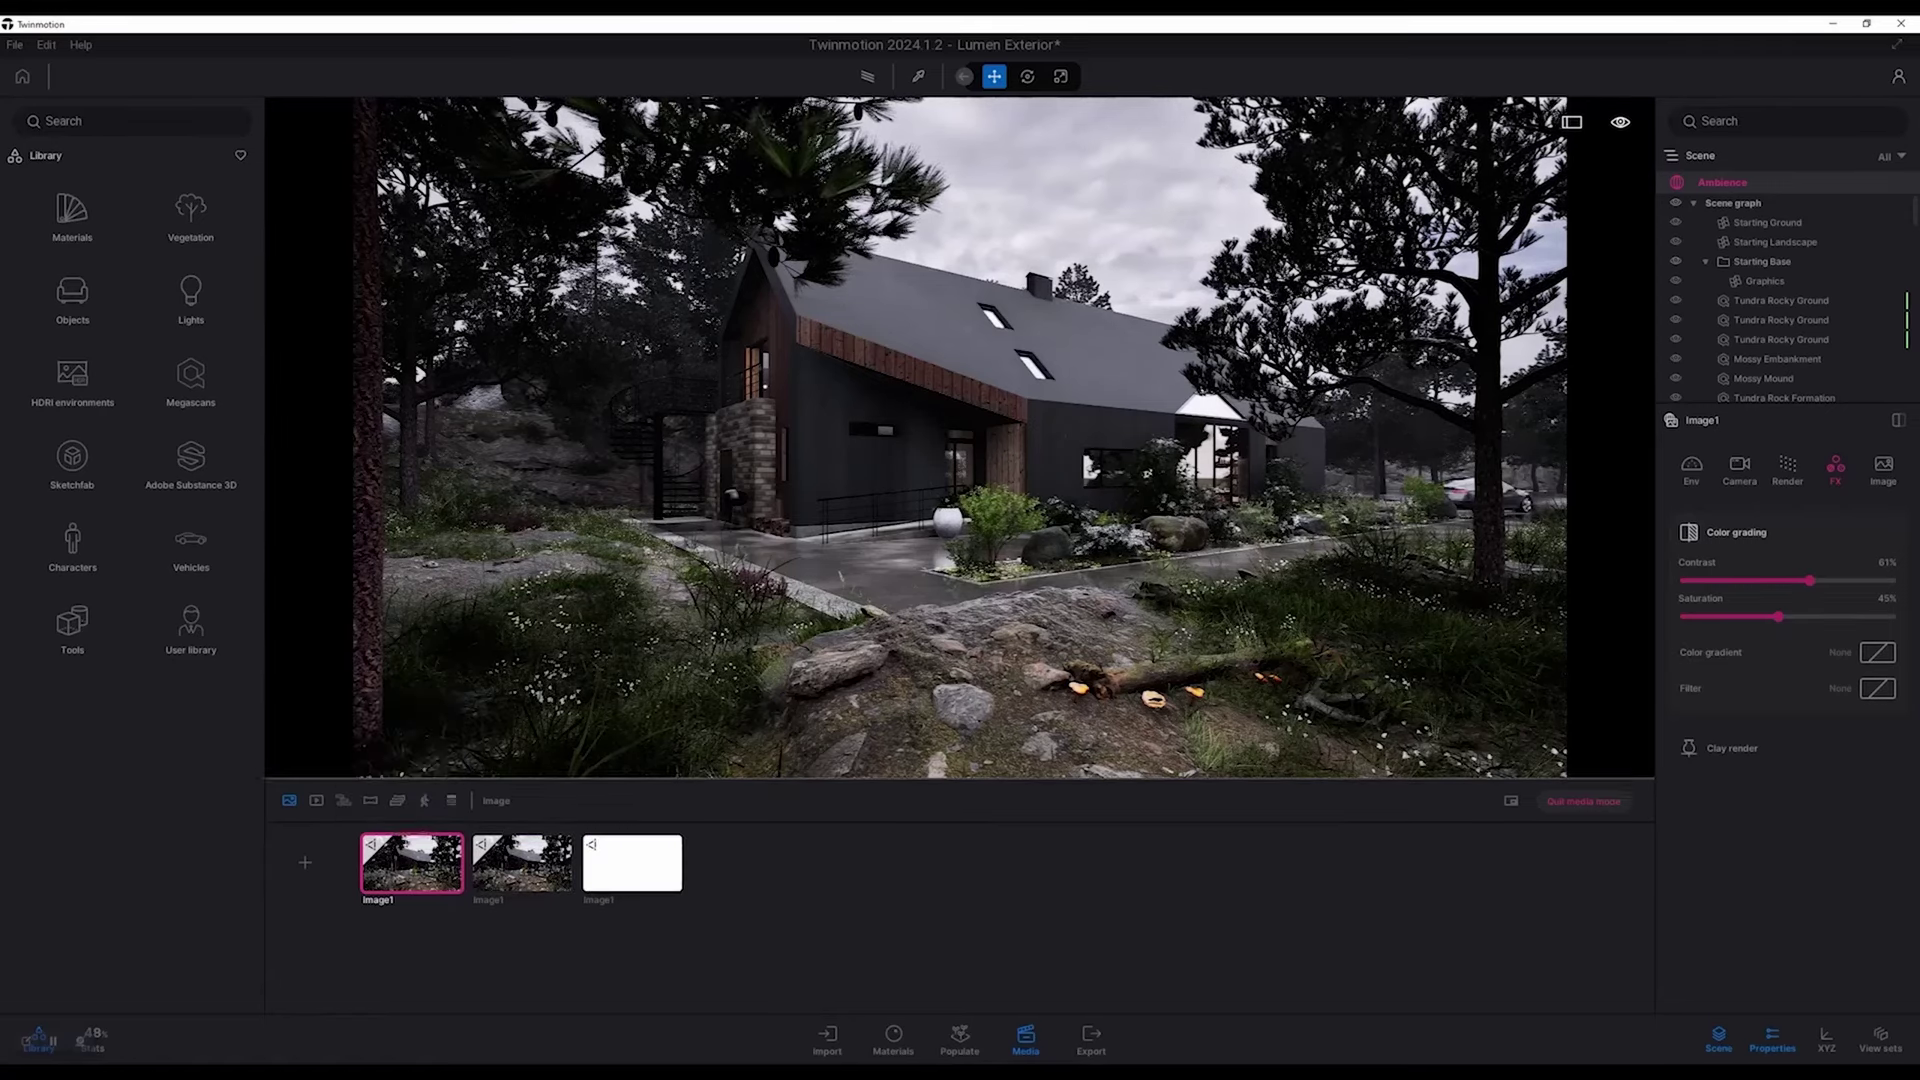
{"action": "left_click", "coordinate": [401, 835]}
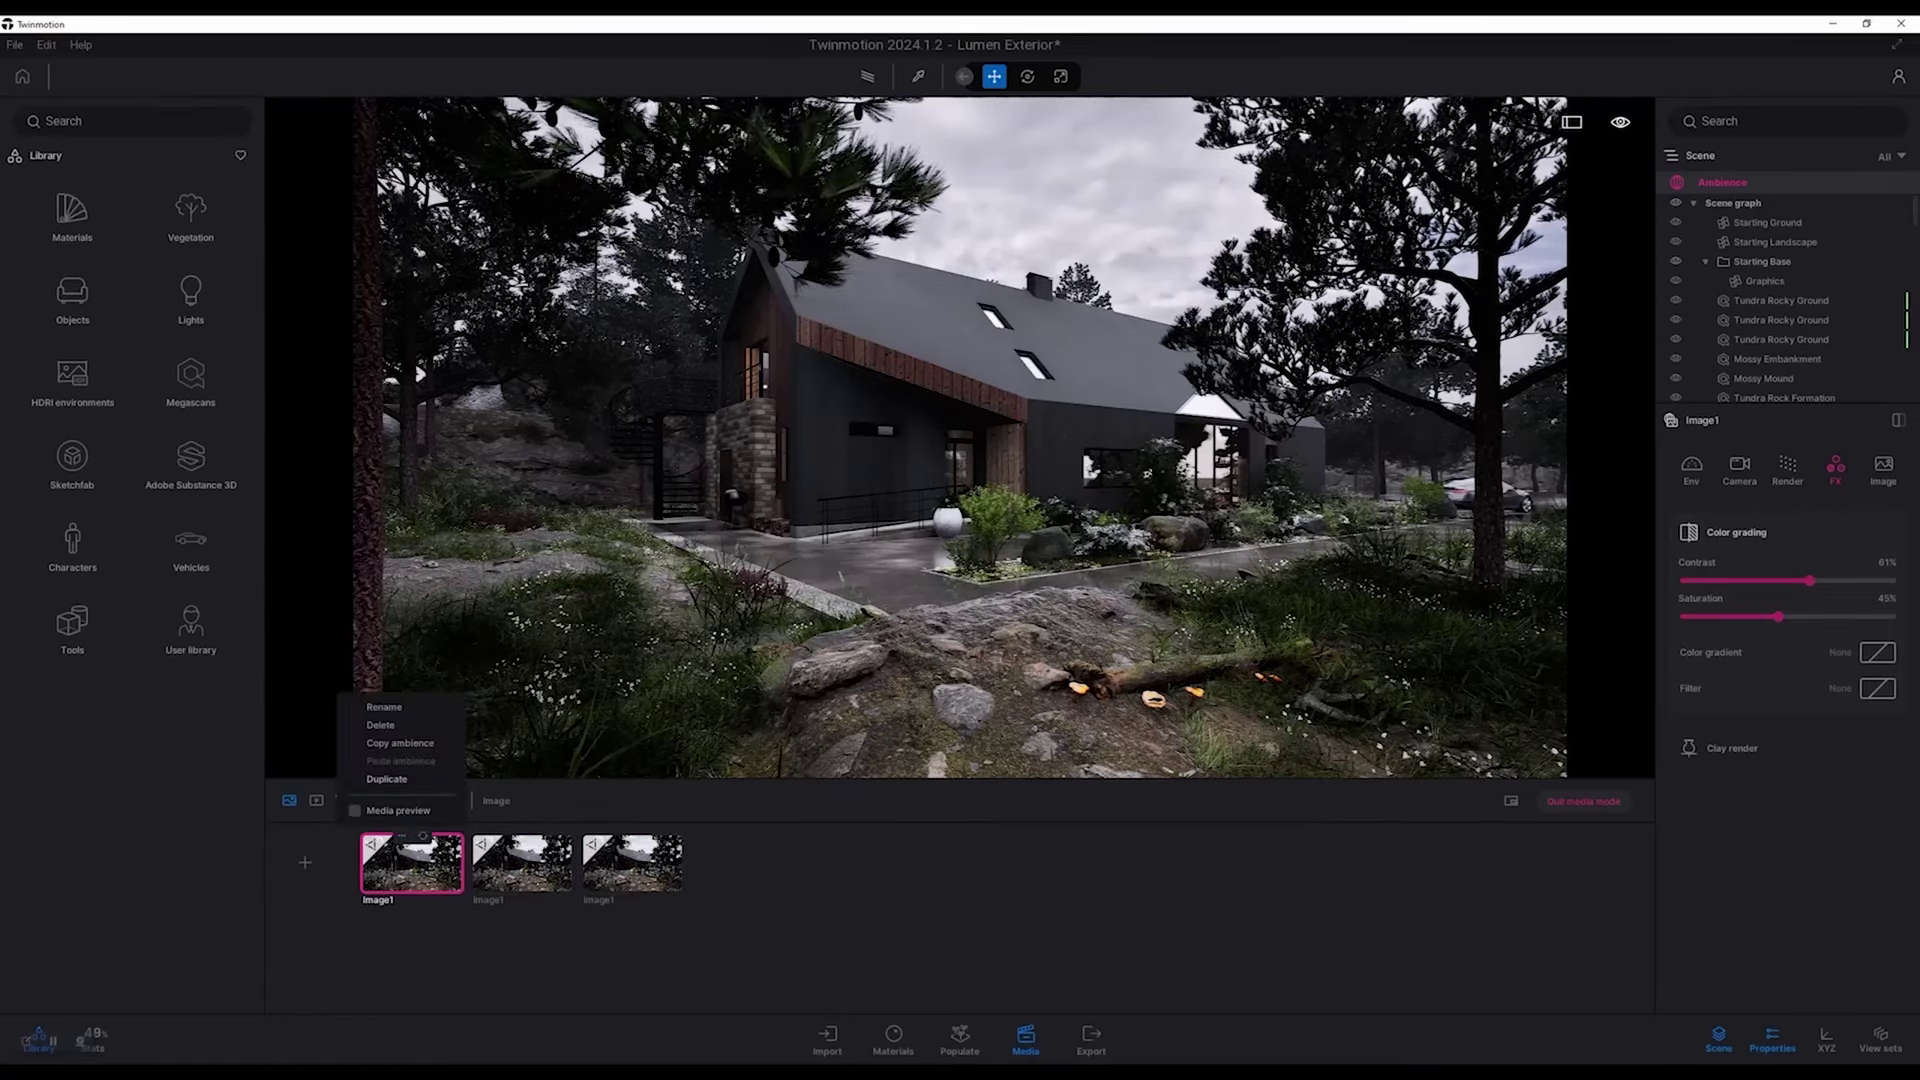
{"action": "left_click", "coordinate": [386, 779]}
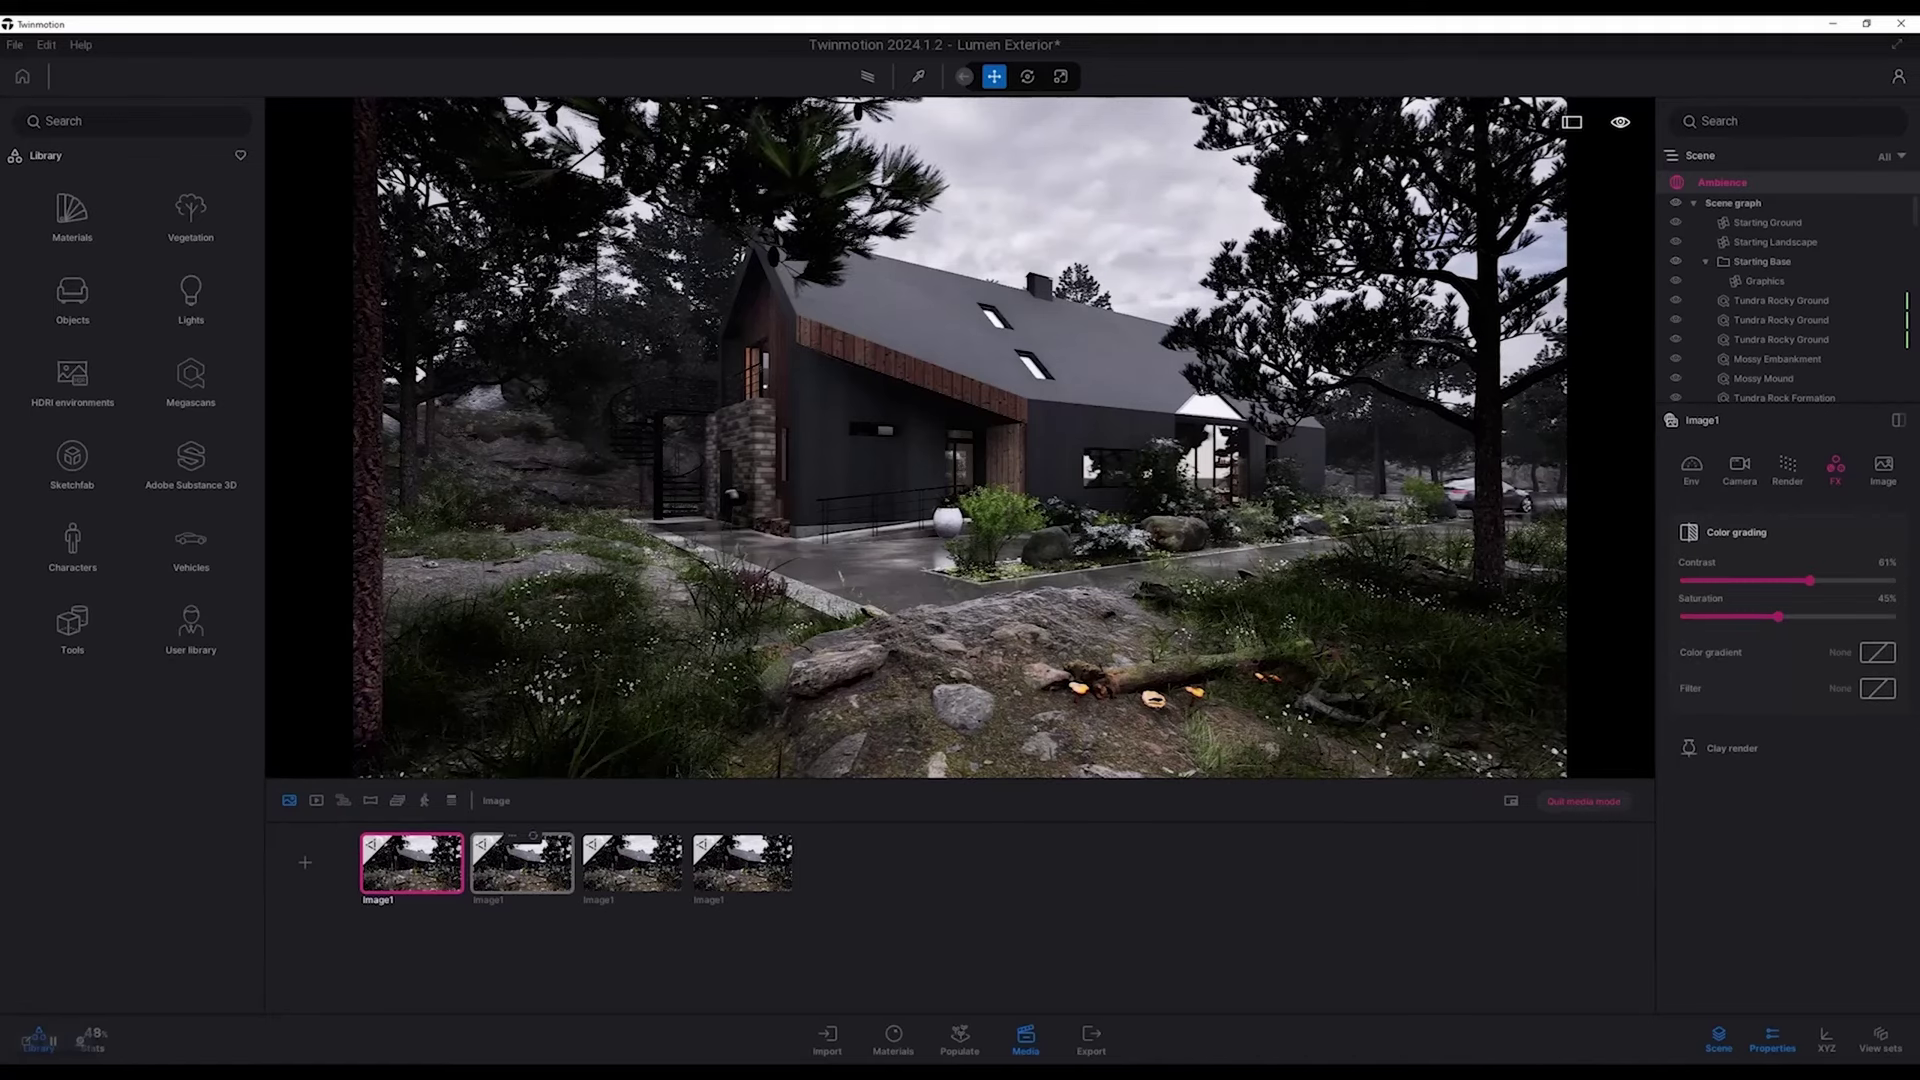
{"action": "left_click", "coordinate": [521, 865]}
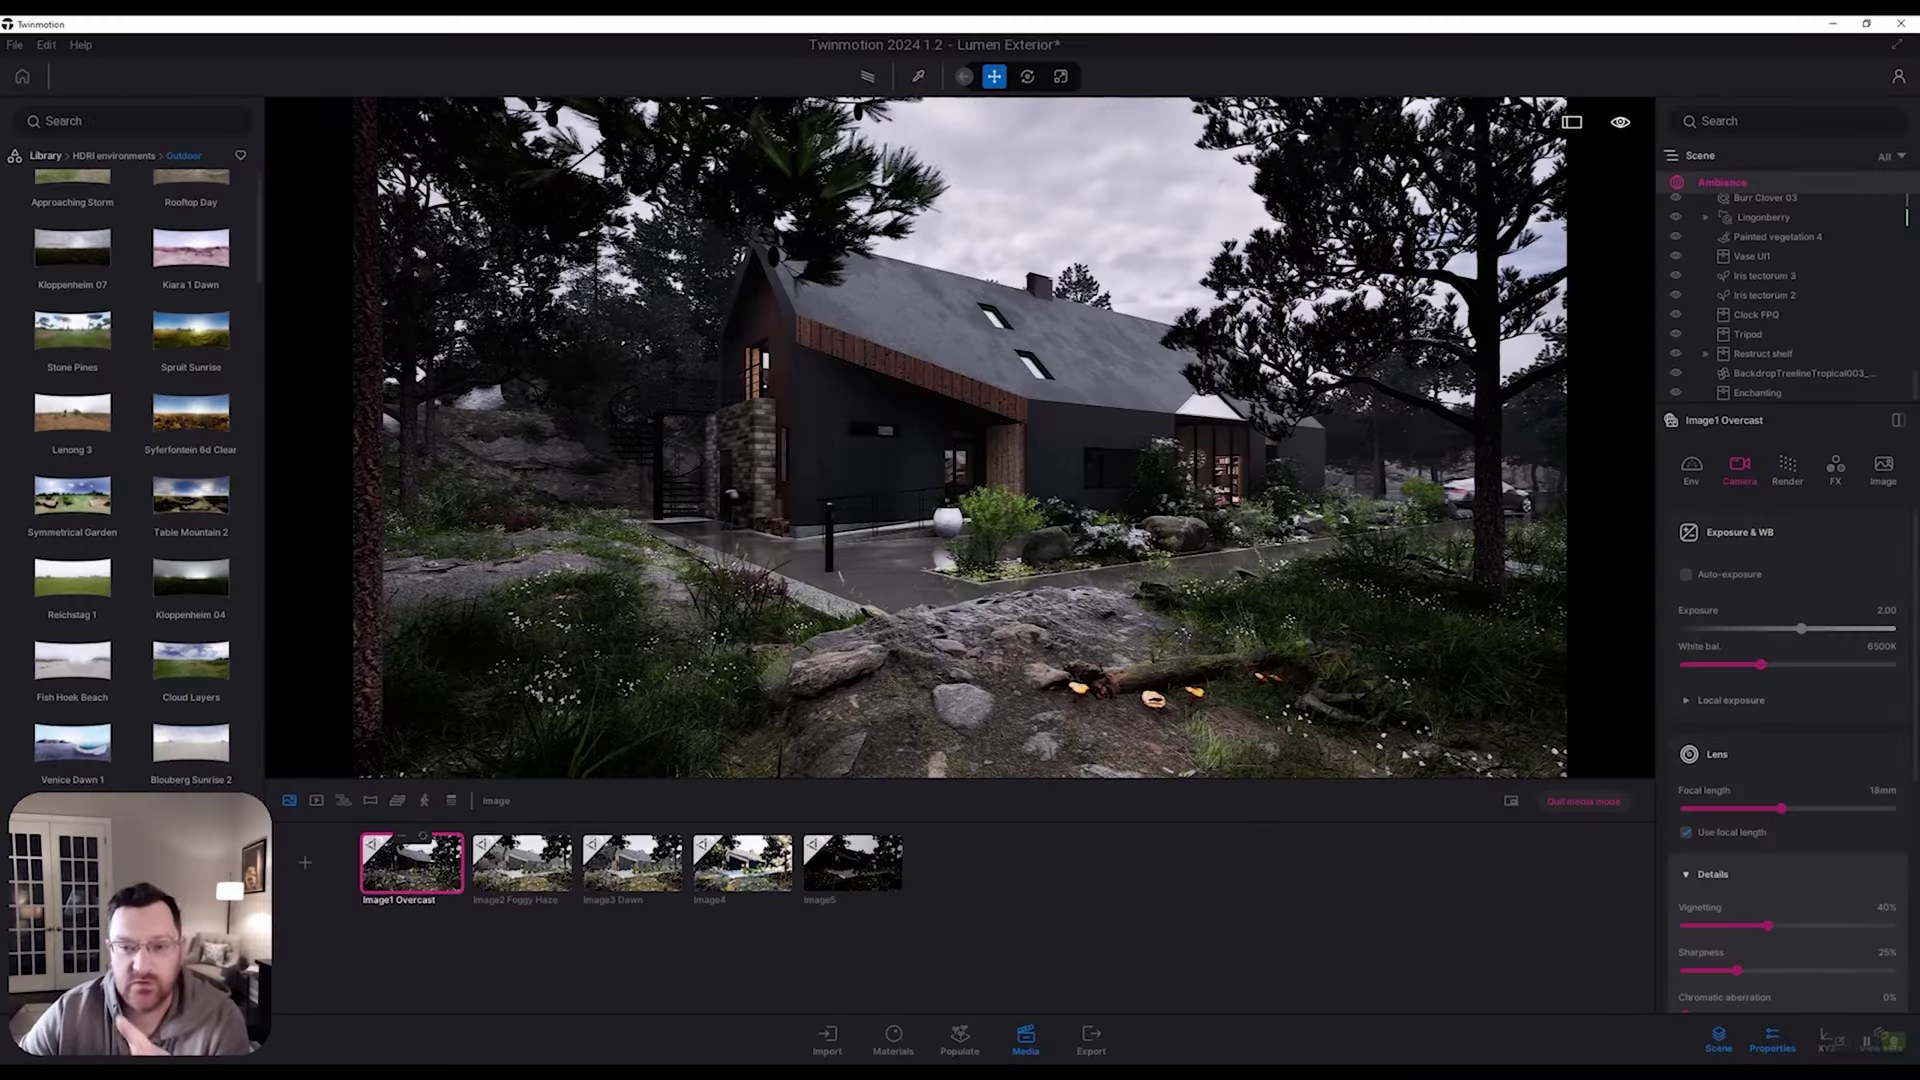
Step: Review the environment settings of Image2 Foggy Haze and set its height fog to 85%
{"action": "left_click", "coordinate": [522, 862]}
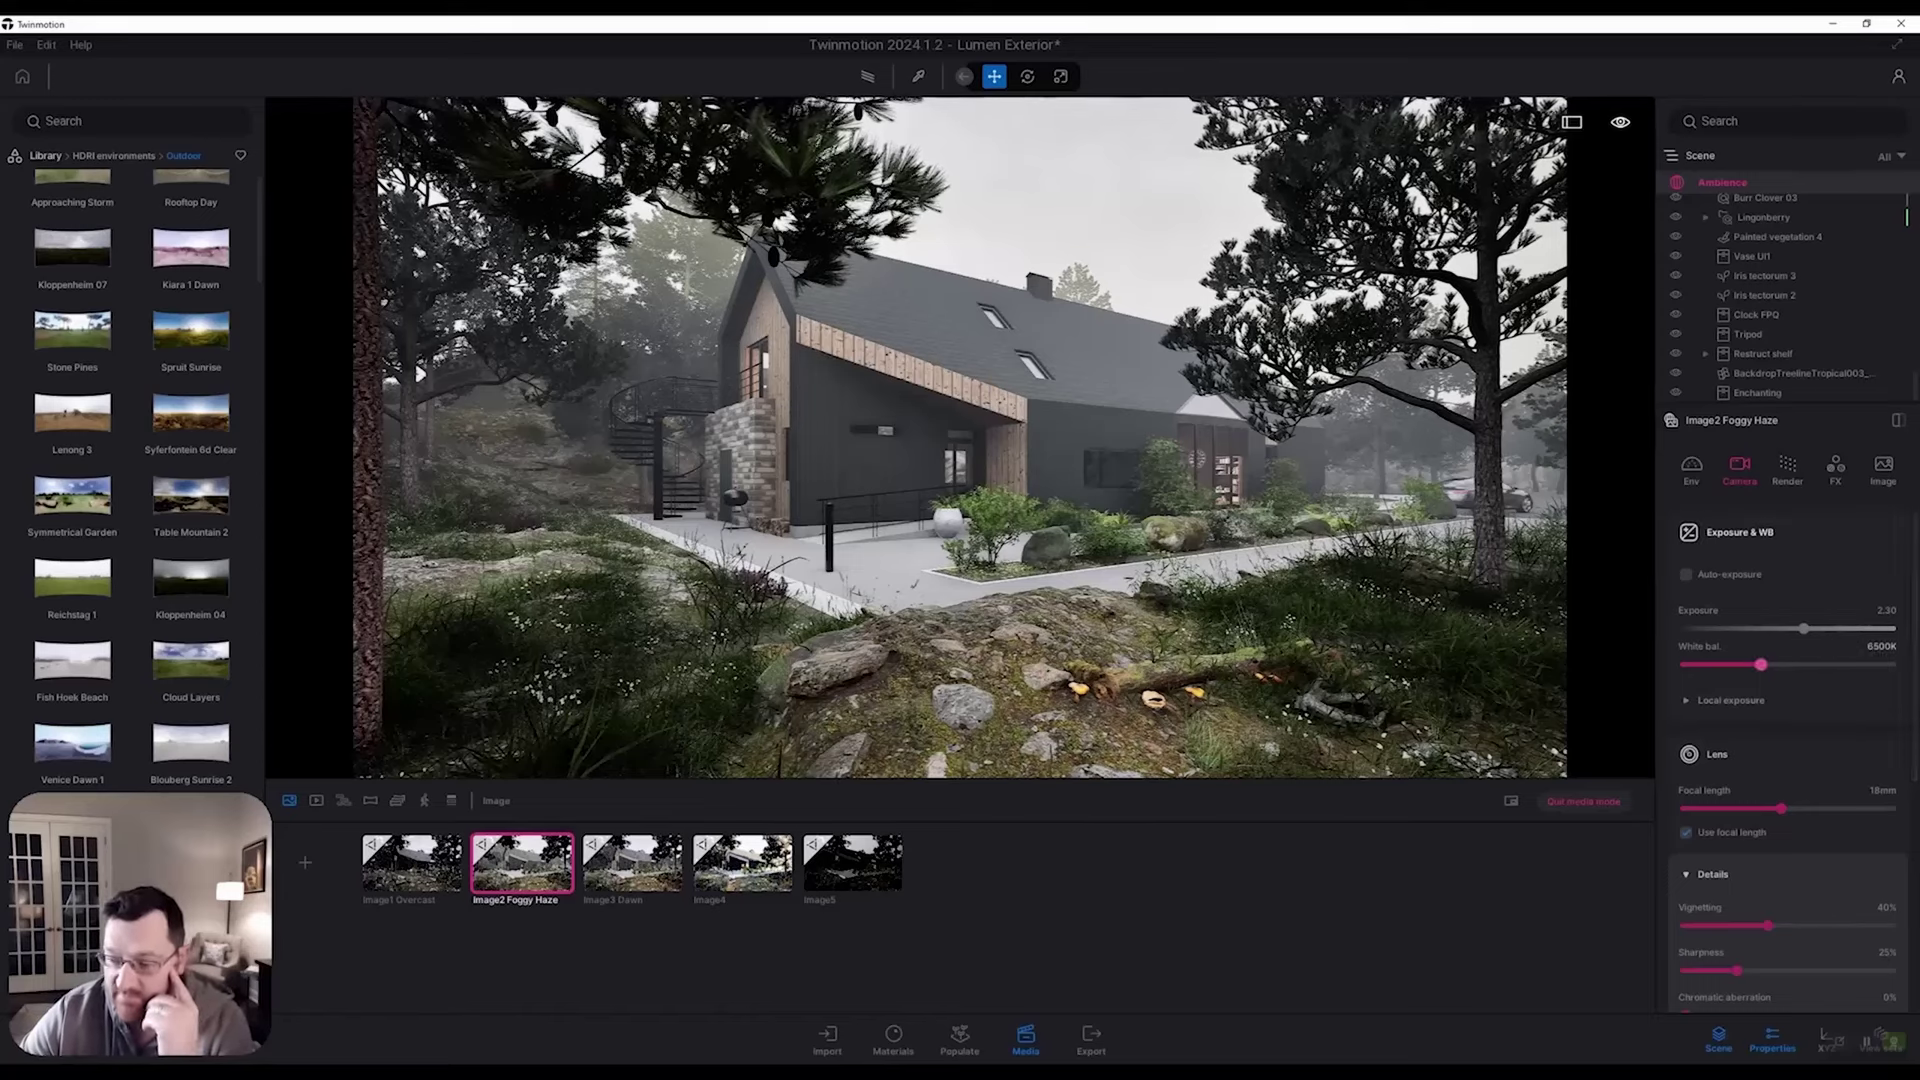
{"action": "left_click", "coordinate": [1691, 468]}
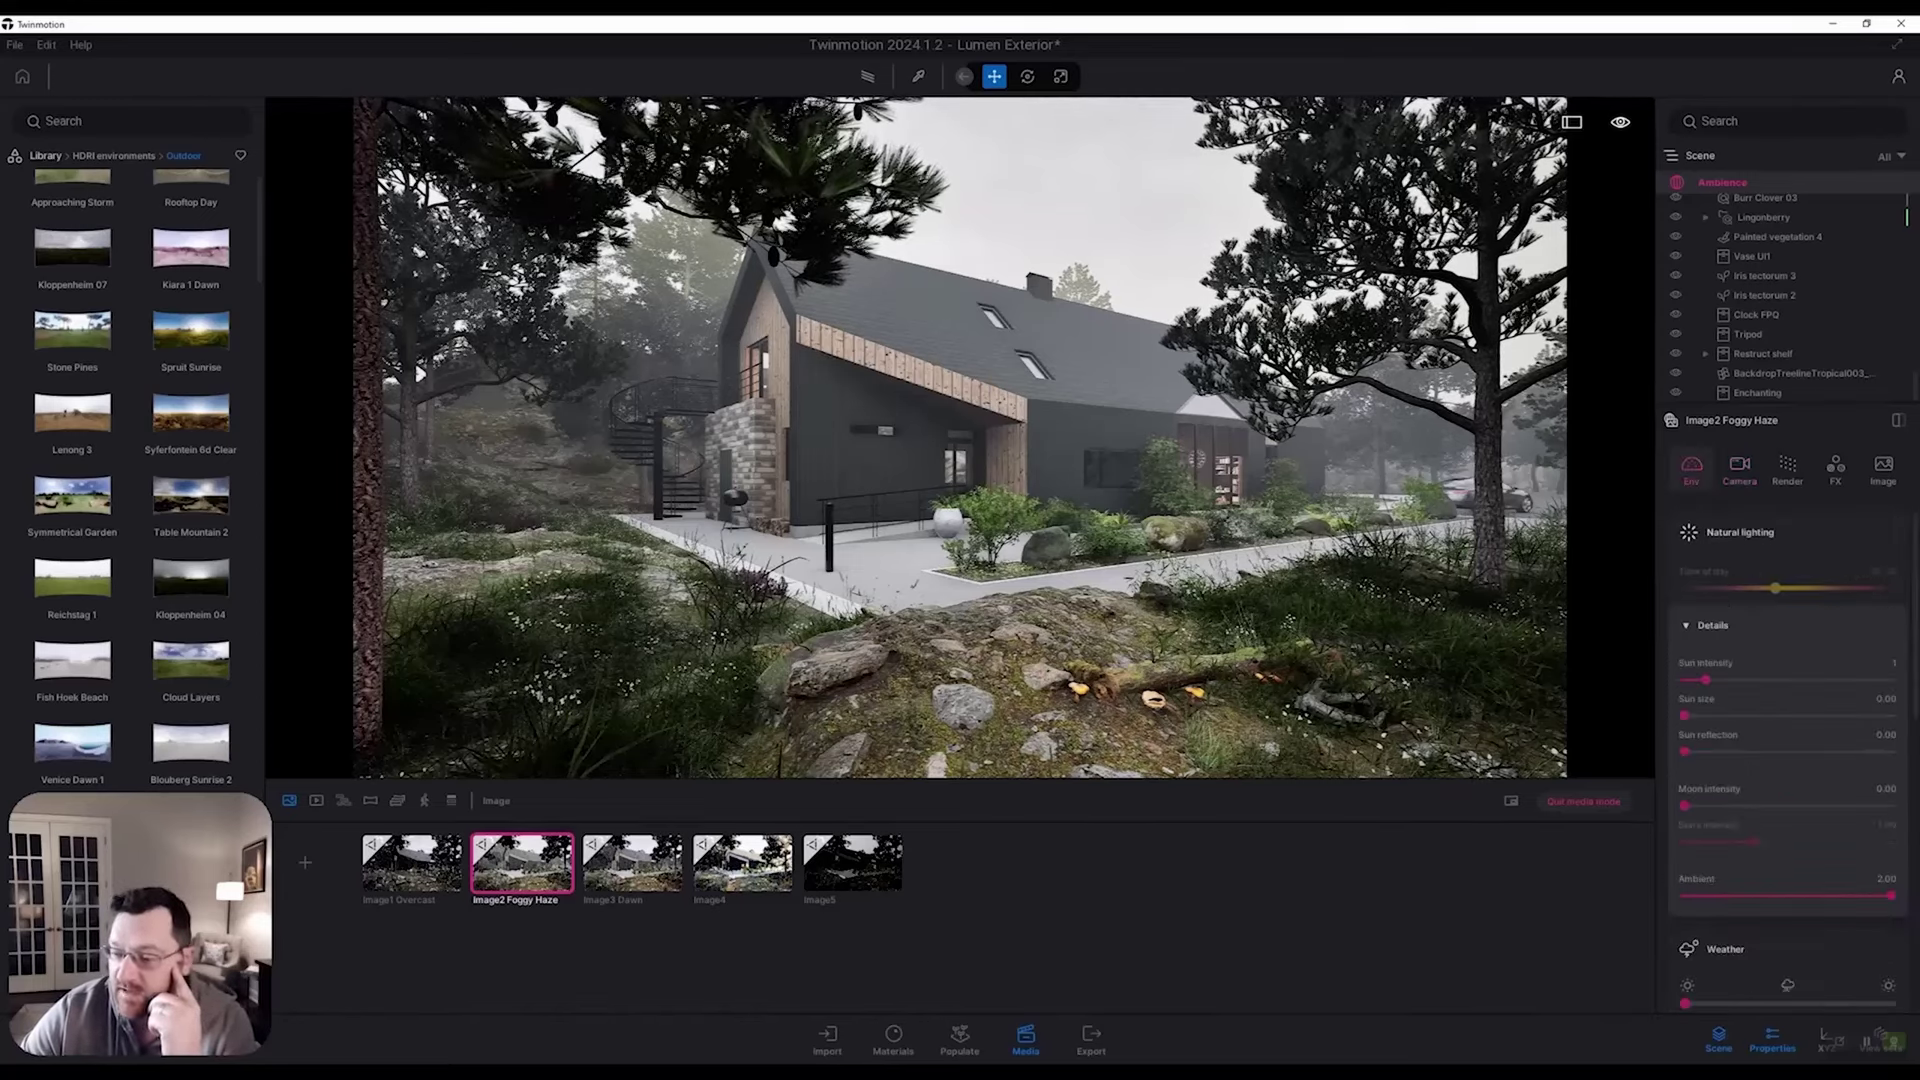
{"action": "scroll", "coordinate": [1788, 760], "scroll_direction": "down", "scroll_amount": 10}
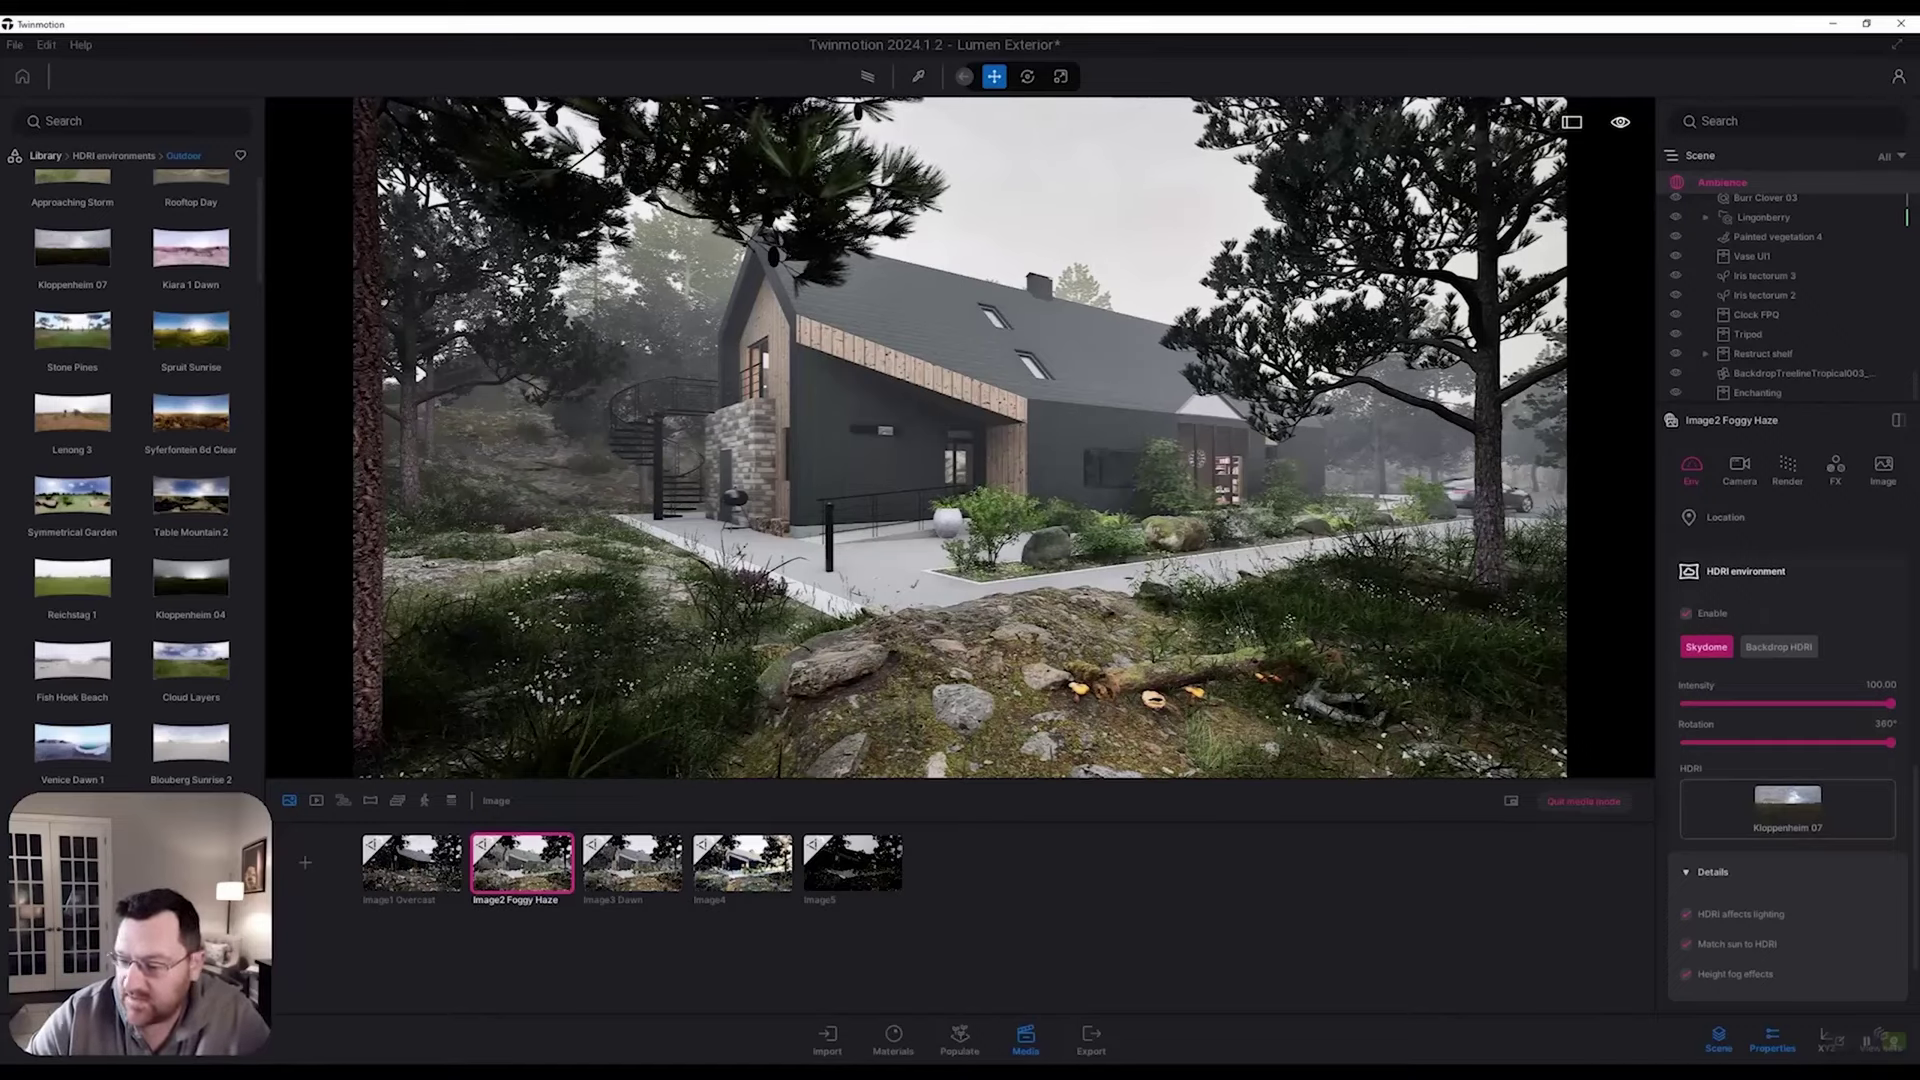
{"action": "scroll", "coordinate": [1787, 760], "scroll_direction": "up", "scroll_amount": 3}
{"action": "scroll", "coordinate": [1788, 700], "scroll_direction": "up", "scroll_amount": 3}
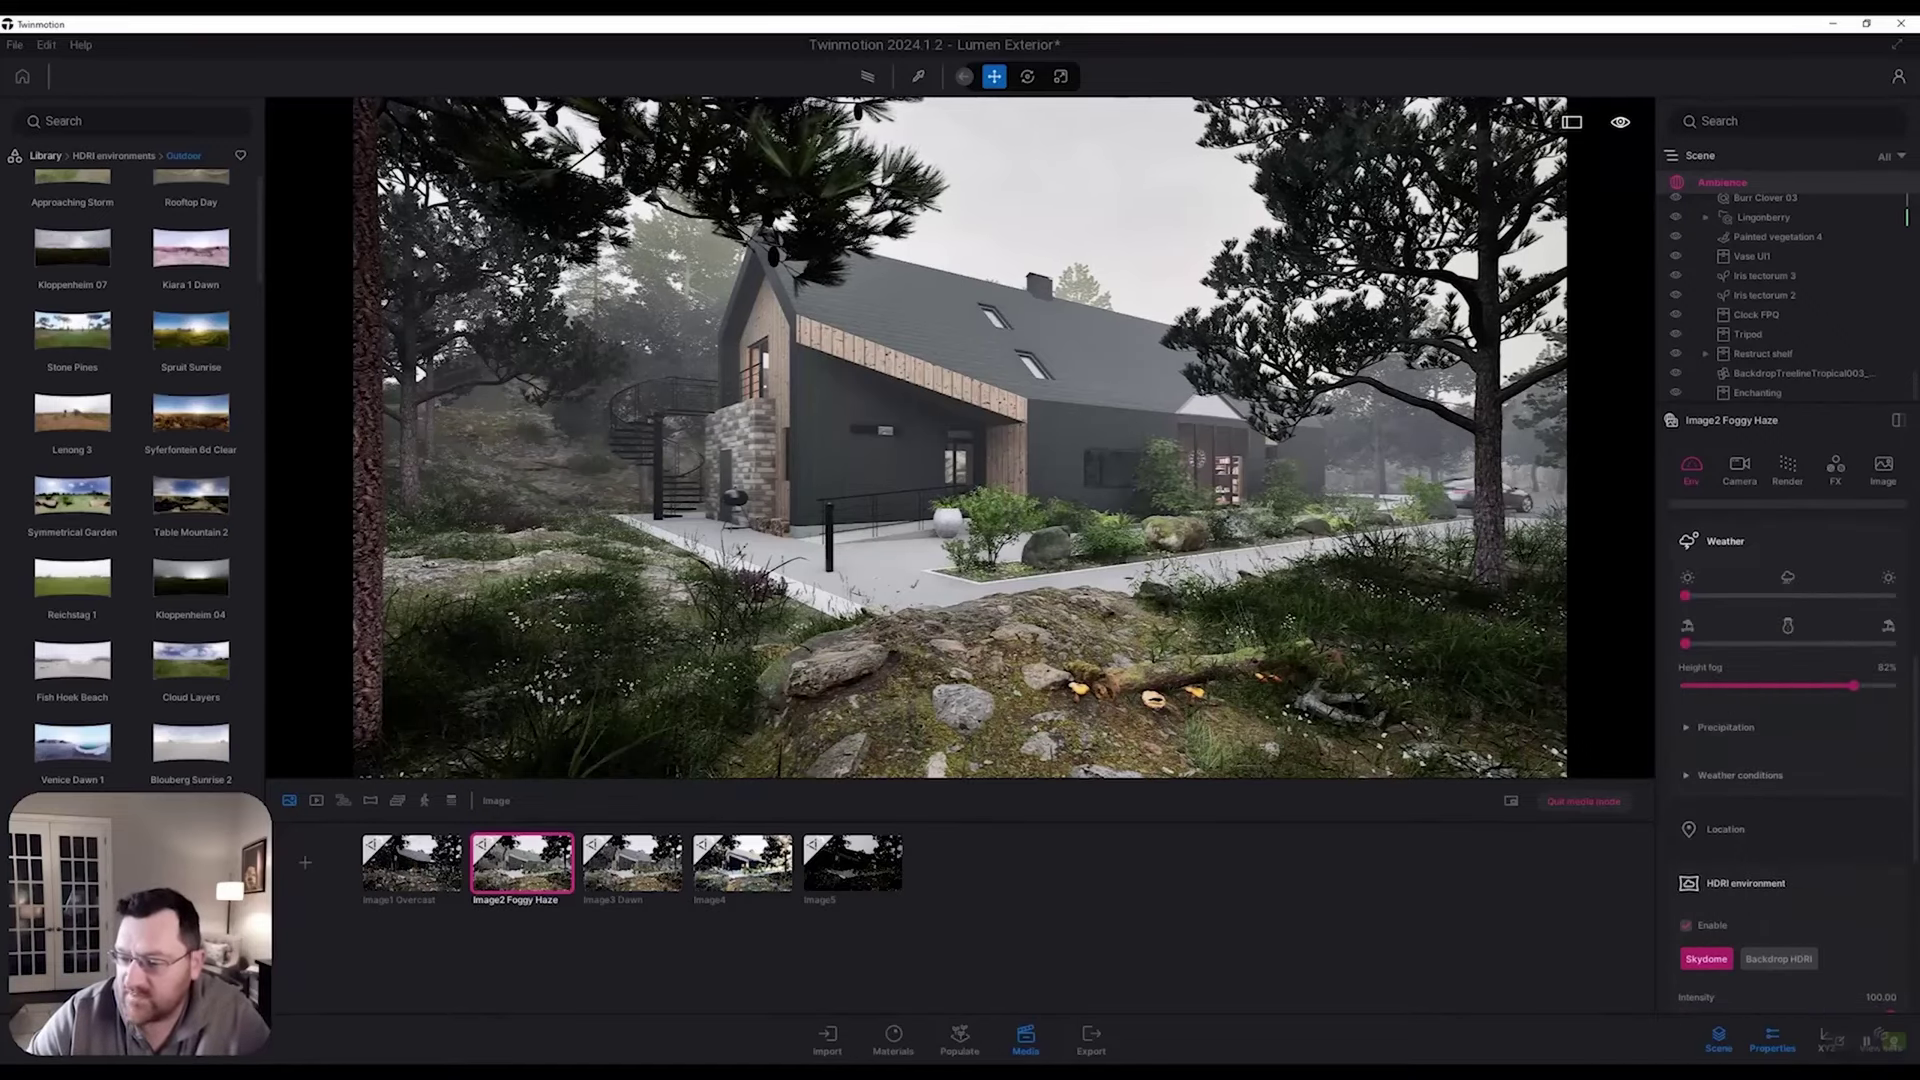
{"action": "mouse_move", "coordinate": [1853, 685]}
{"action": "left_mouse_down"}
{"action": "mouse_move", "coordinate": [1738, 686]}
{"action": "mouse_move", "coordinate": [1846, 686]}
{"action": "left_mouse_up"}
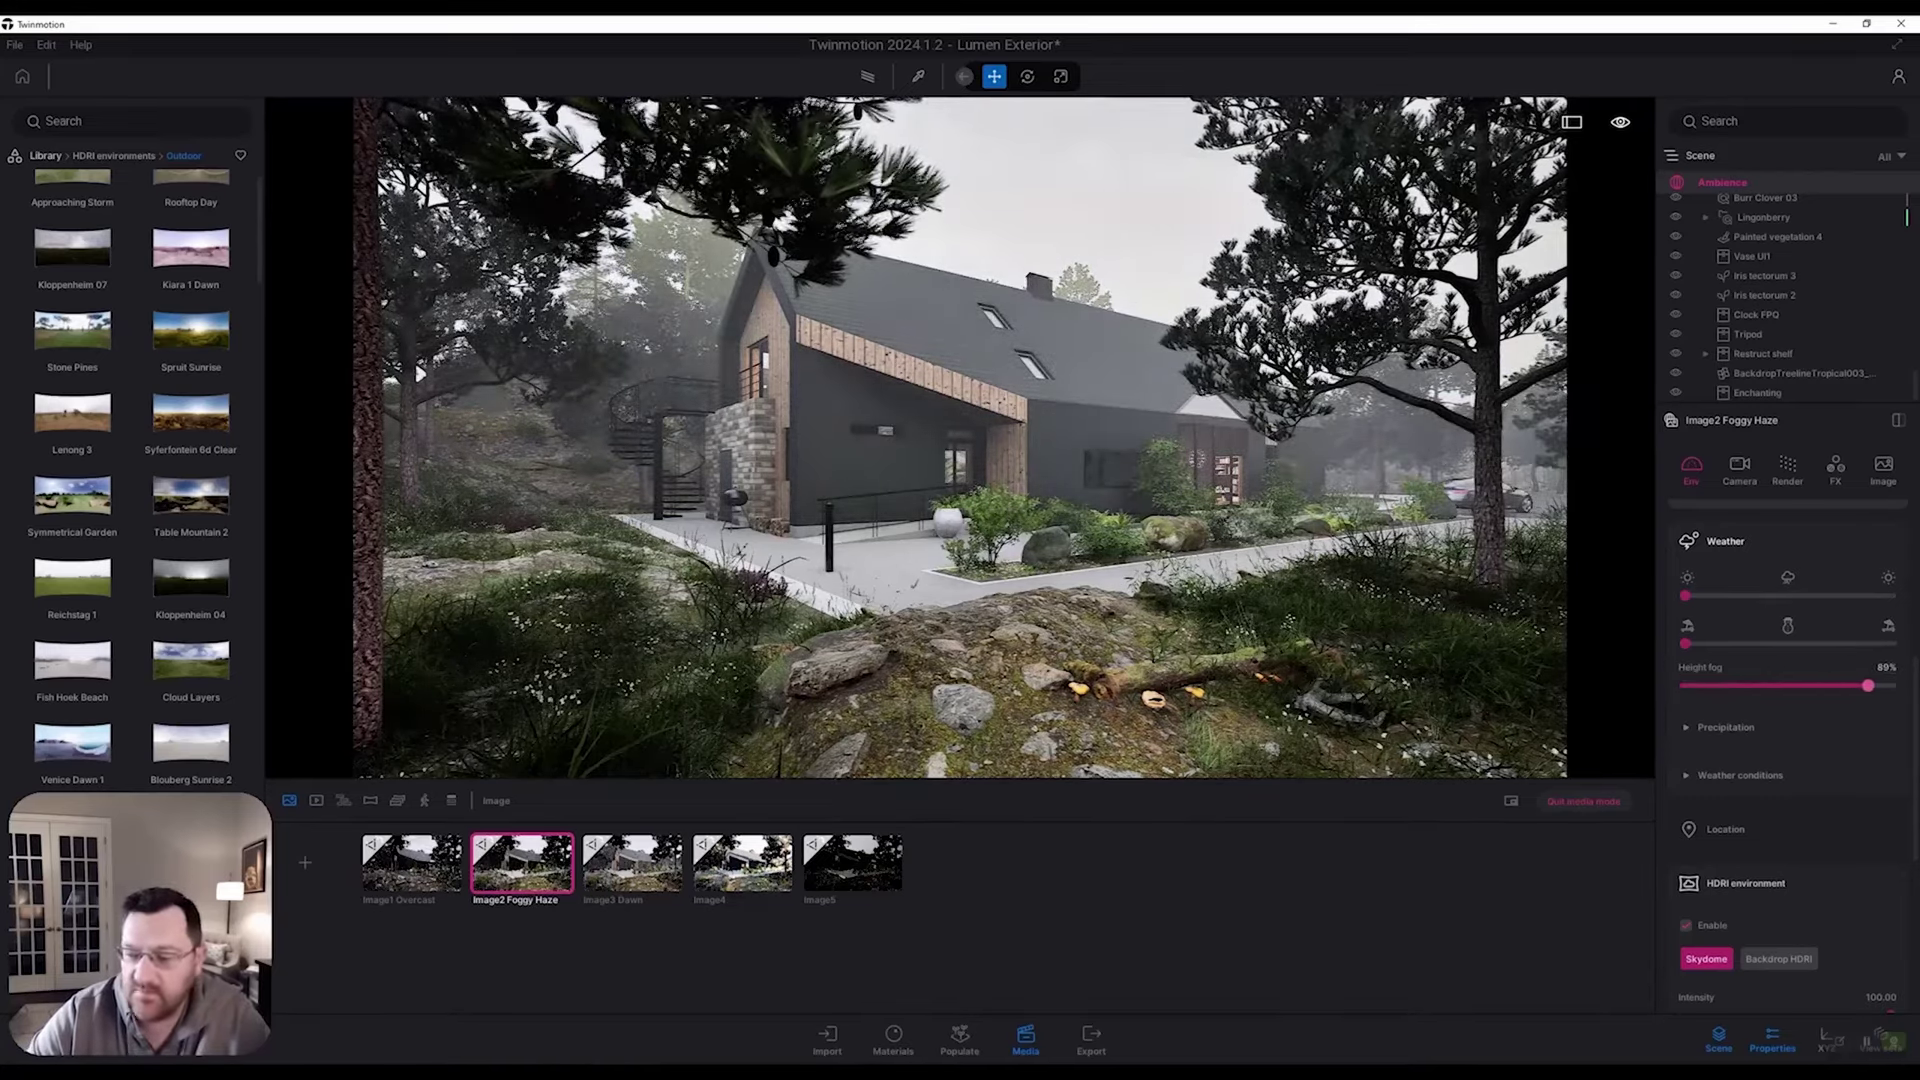
{"action": "left_click", "coordinate": [1885, 667]}
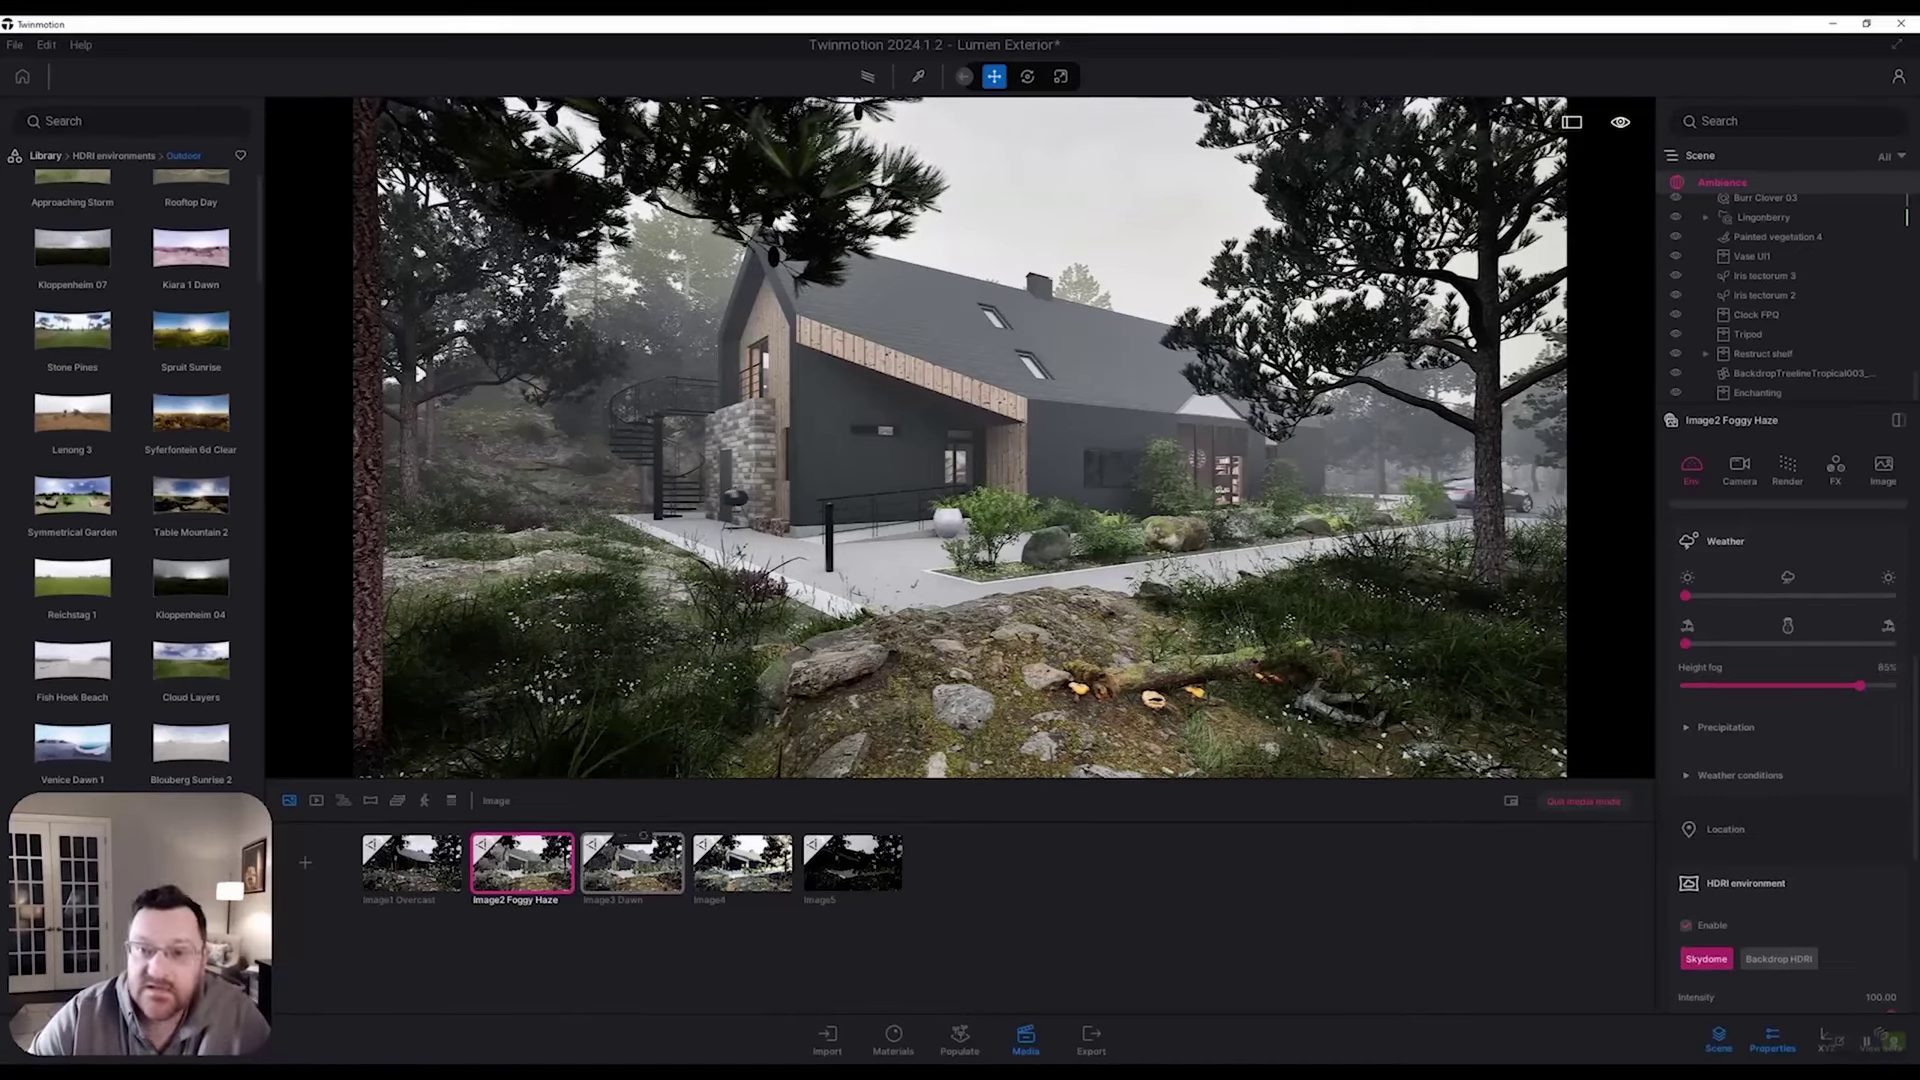
Step: Examine the HDRI environment, weather, season and natural lighting settings of Image3 Dawn
{"action": "left_click", "coordinate": [632, 863]}
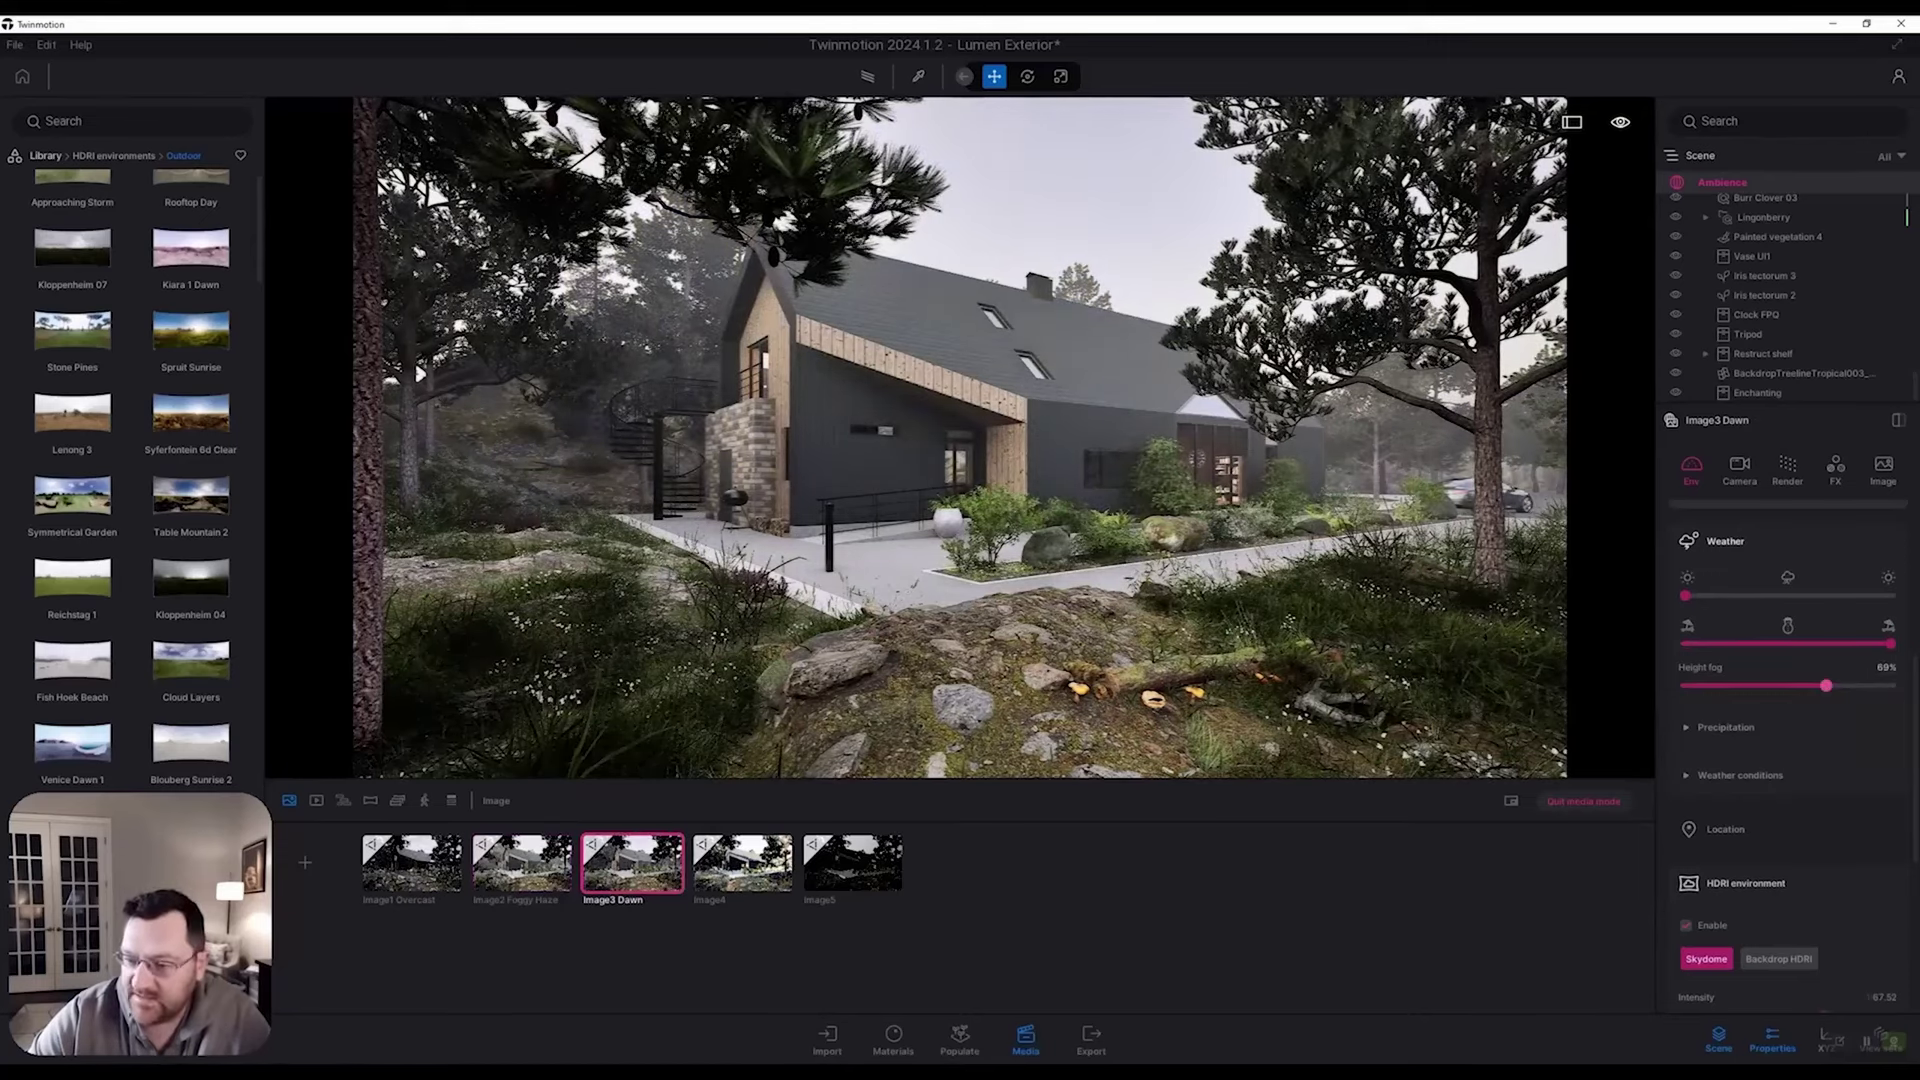
{"action": "scroll", "coordinate": [1790, 727], "scroll_direction": "up", "scroll_amount": 3}
{"action": "scroll", "coordinate": [1790, 727], "scroll_direction": "down", "scroll_amount": 8}
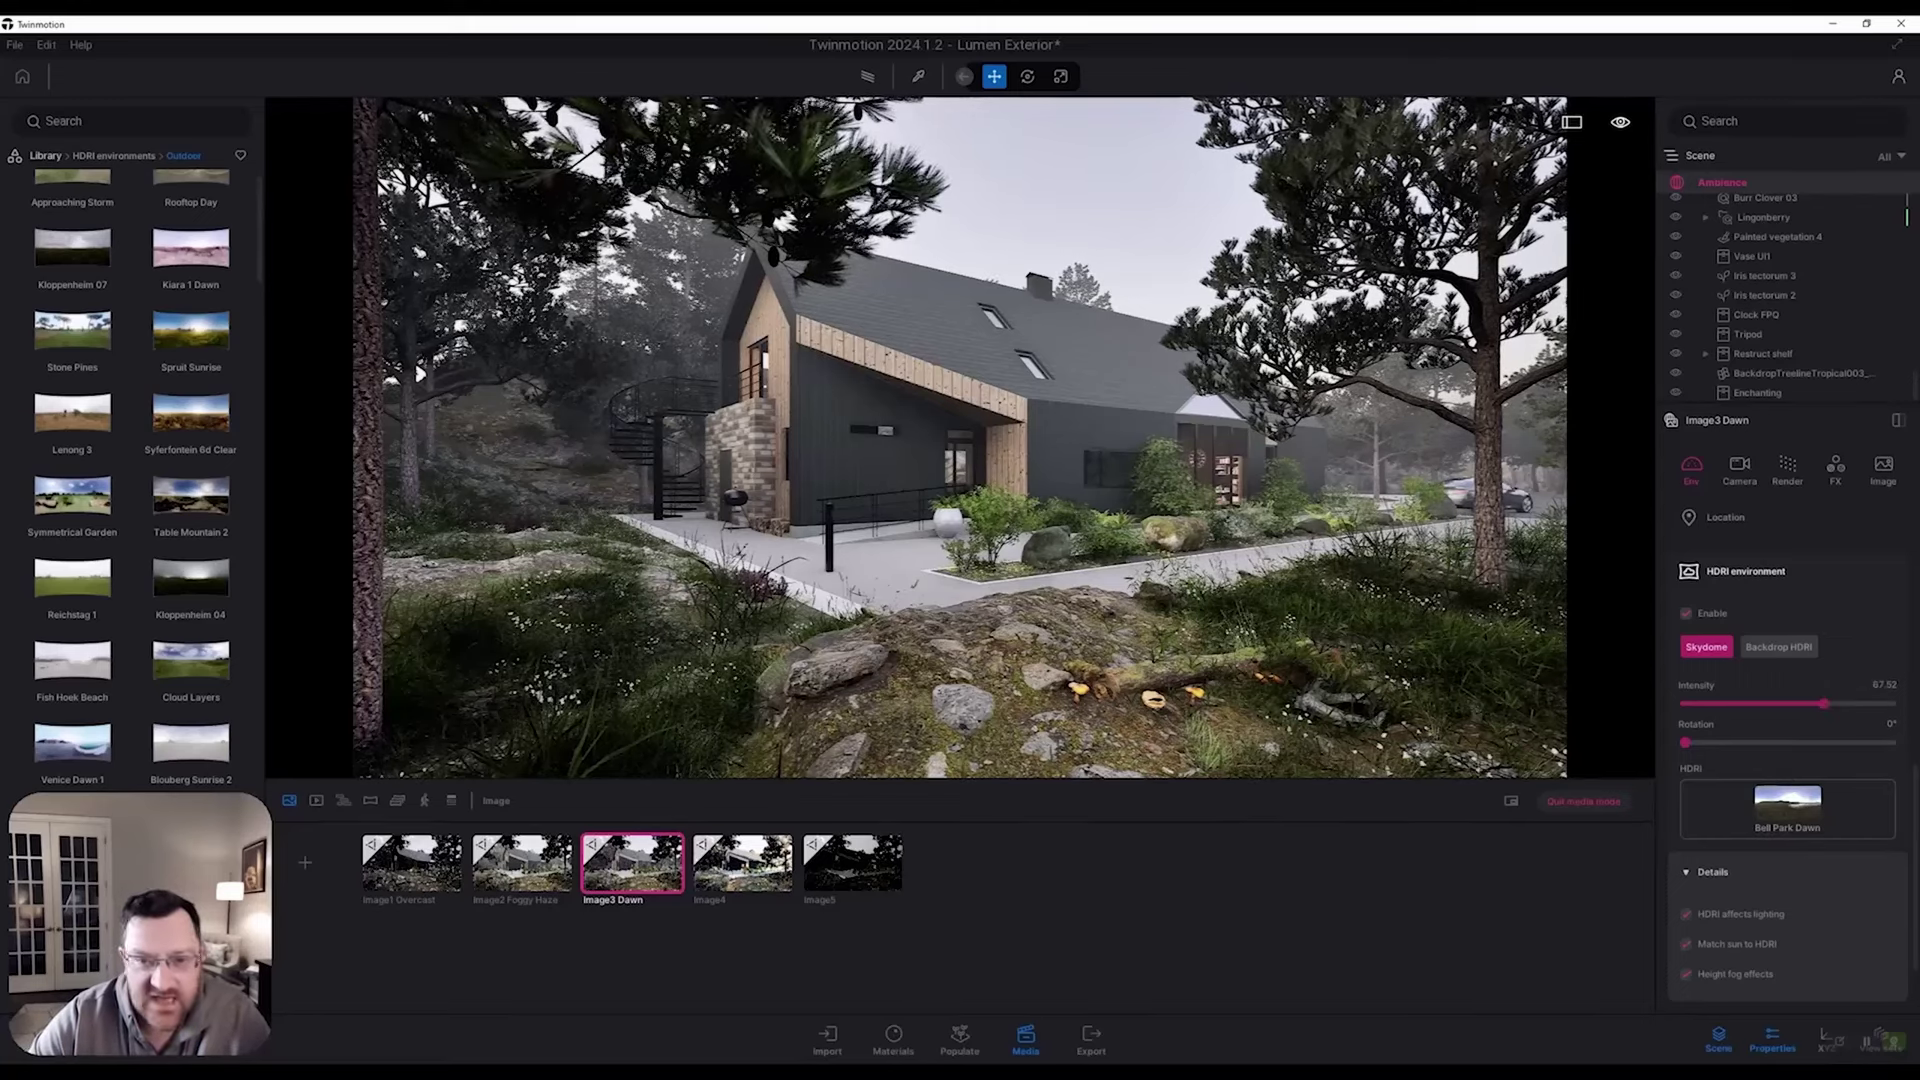
{"action": "scroll", "coordinate": [1787, 750], "scroll_direction": "up", "scroll_amount": 4}
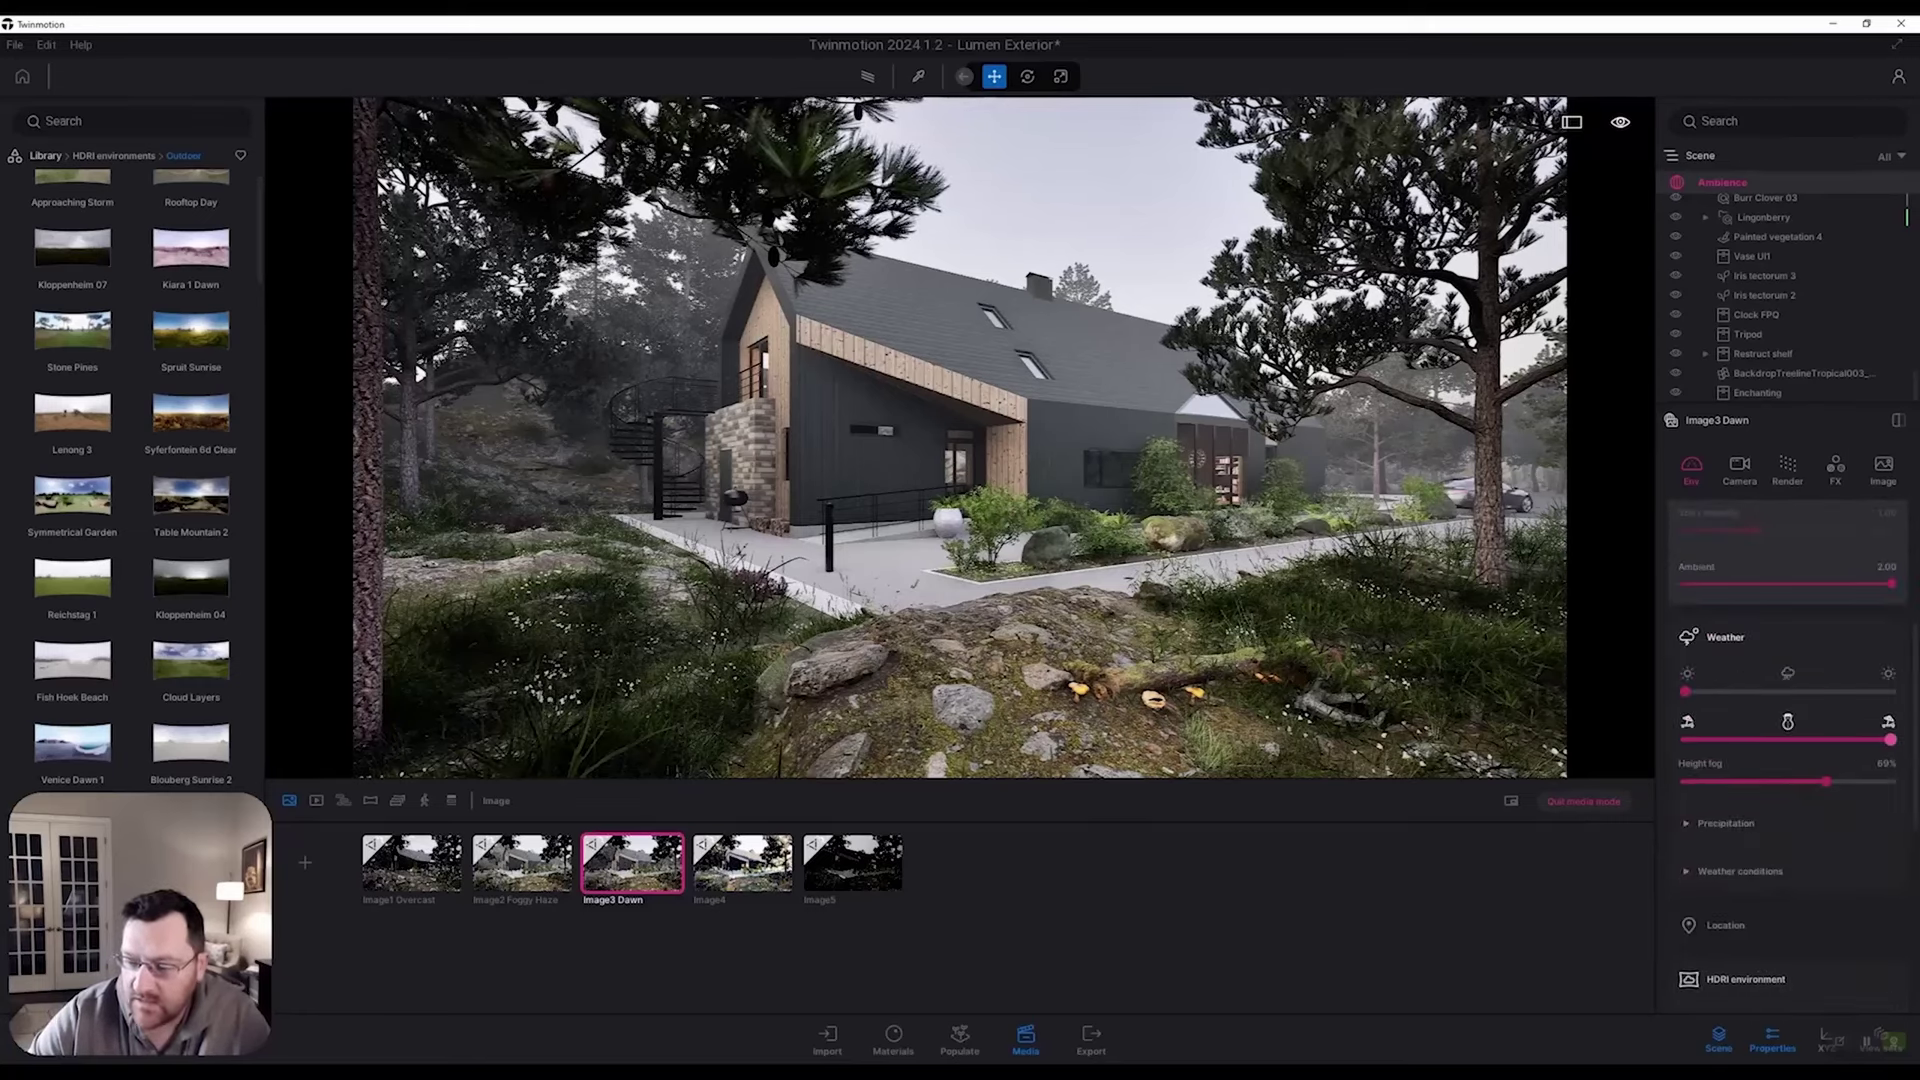
{"action": "mouse_move", "coordinate": [1890, 740]}
{"action": "left_mouse_down"}
{"action": "mouse_move", "coordinate": [1686, 740]}
{"action": "mouse_move", "coordinate": [1890, 740]}
{"action": "left_mouse_up"}
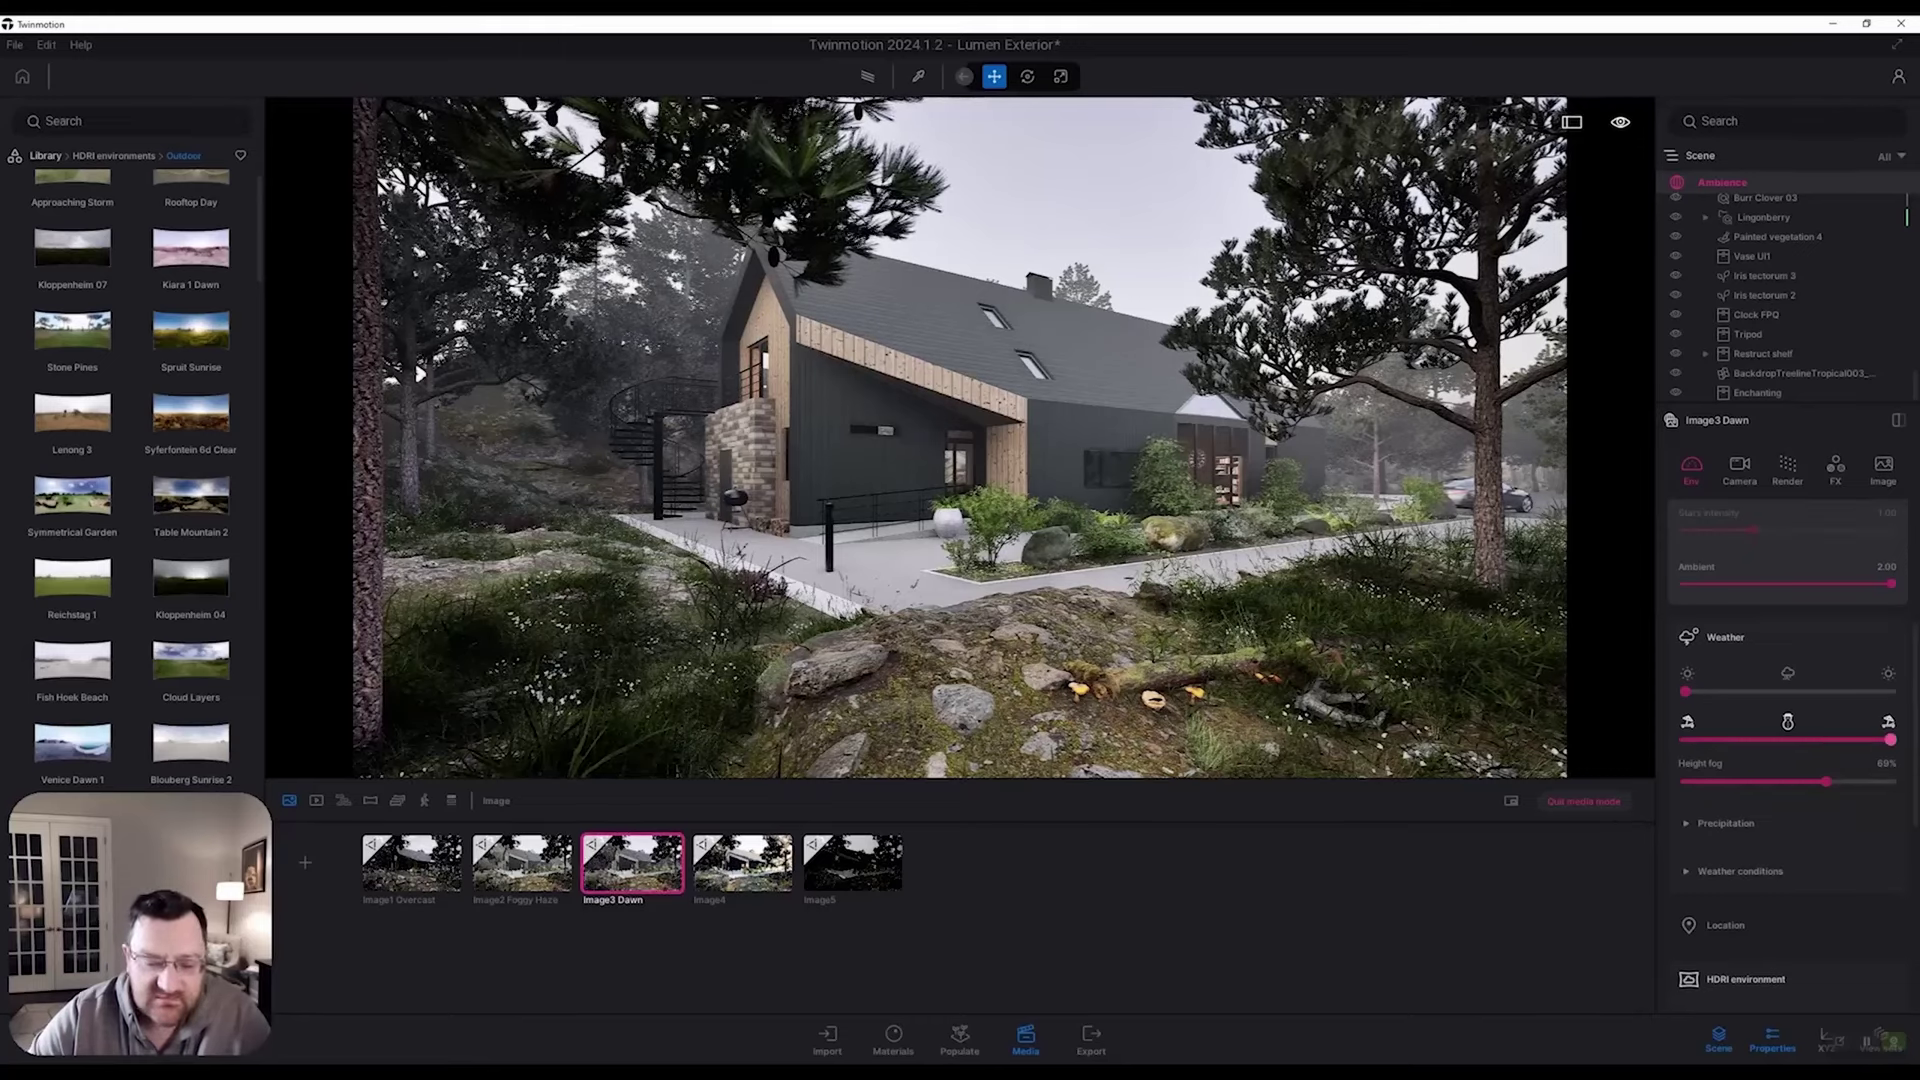
{"action": "scroll", "coordinate": [1788, 750], "scroll_direction": "up", "scroll_amount": 3}
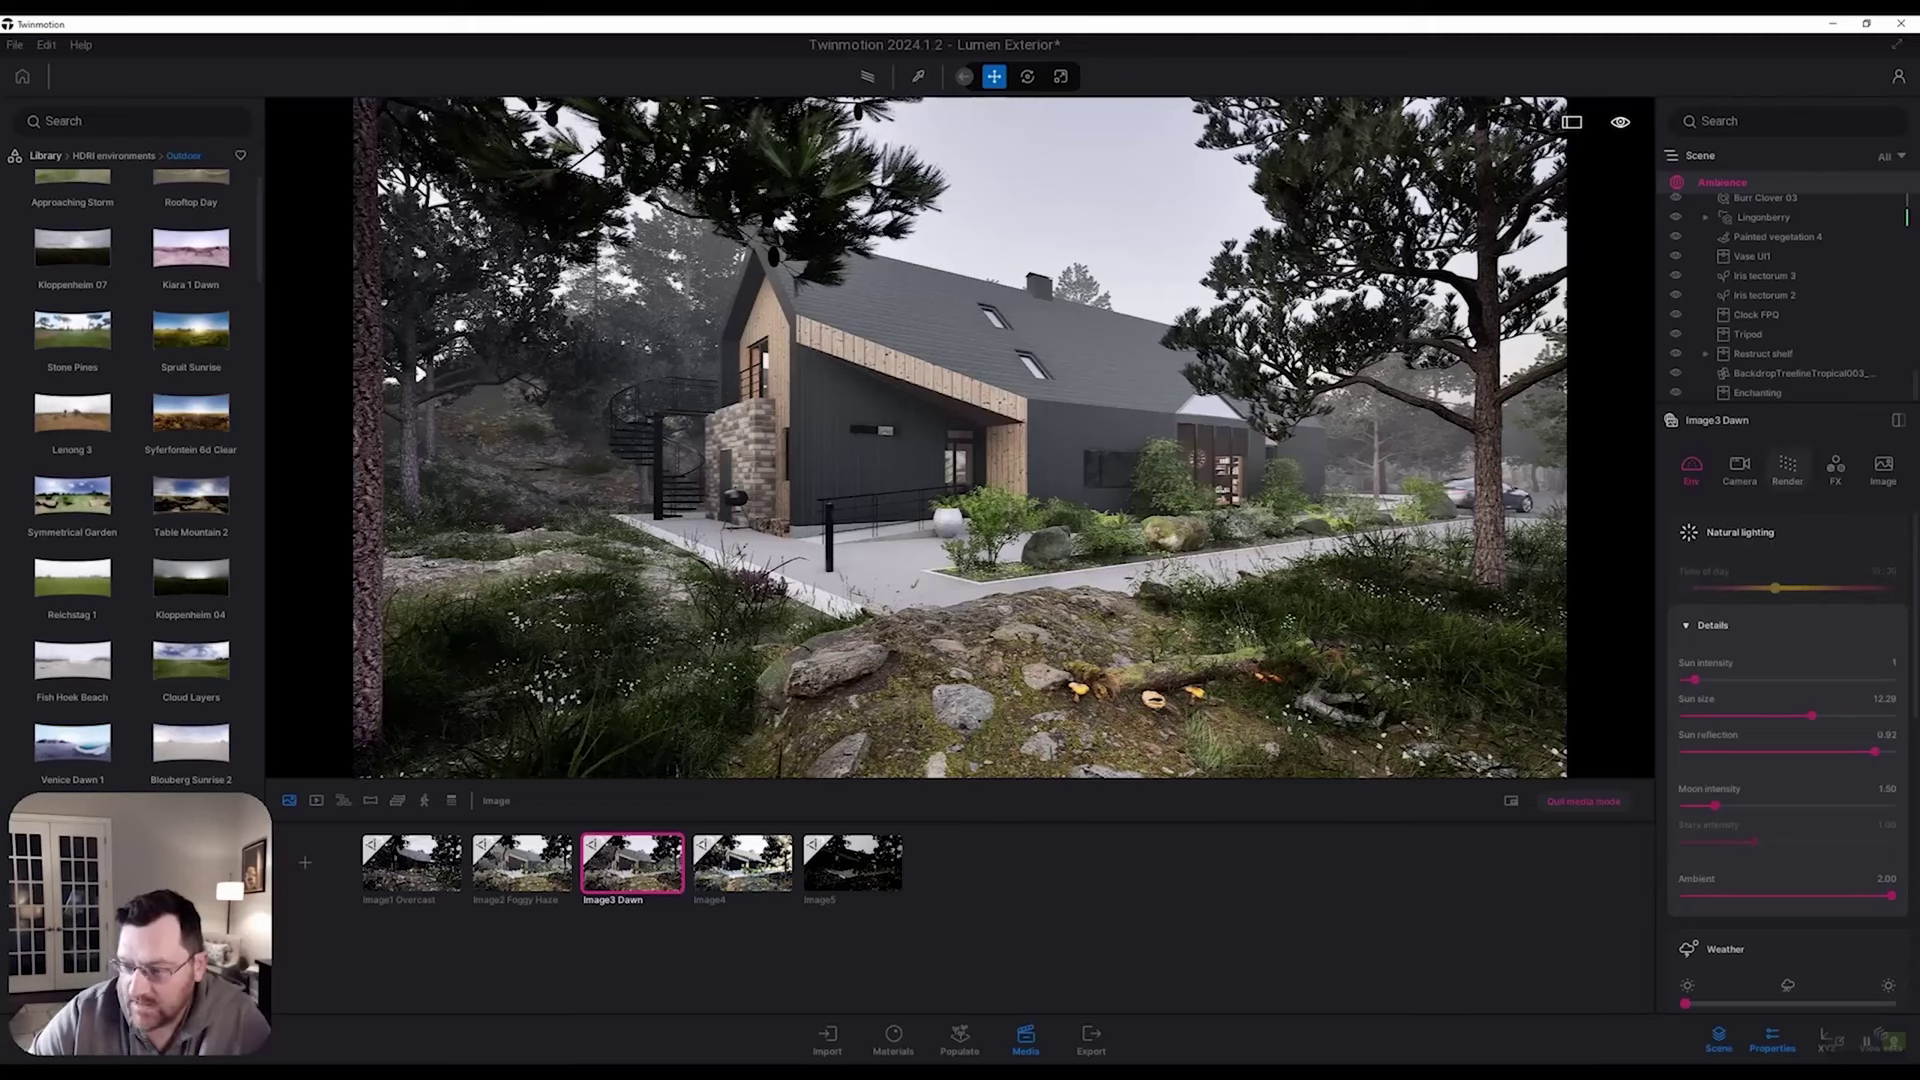
Step: Compare Image3 Dawn at the white balance extremes of 15000K and 1500K
{"action": "left_click", "coordinate": [1739, 470]}
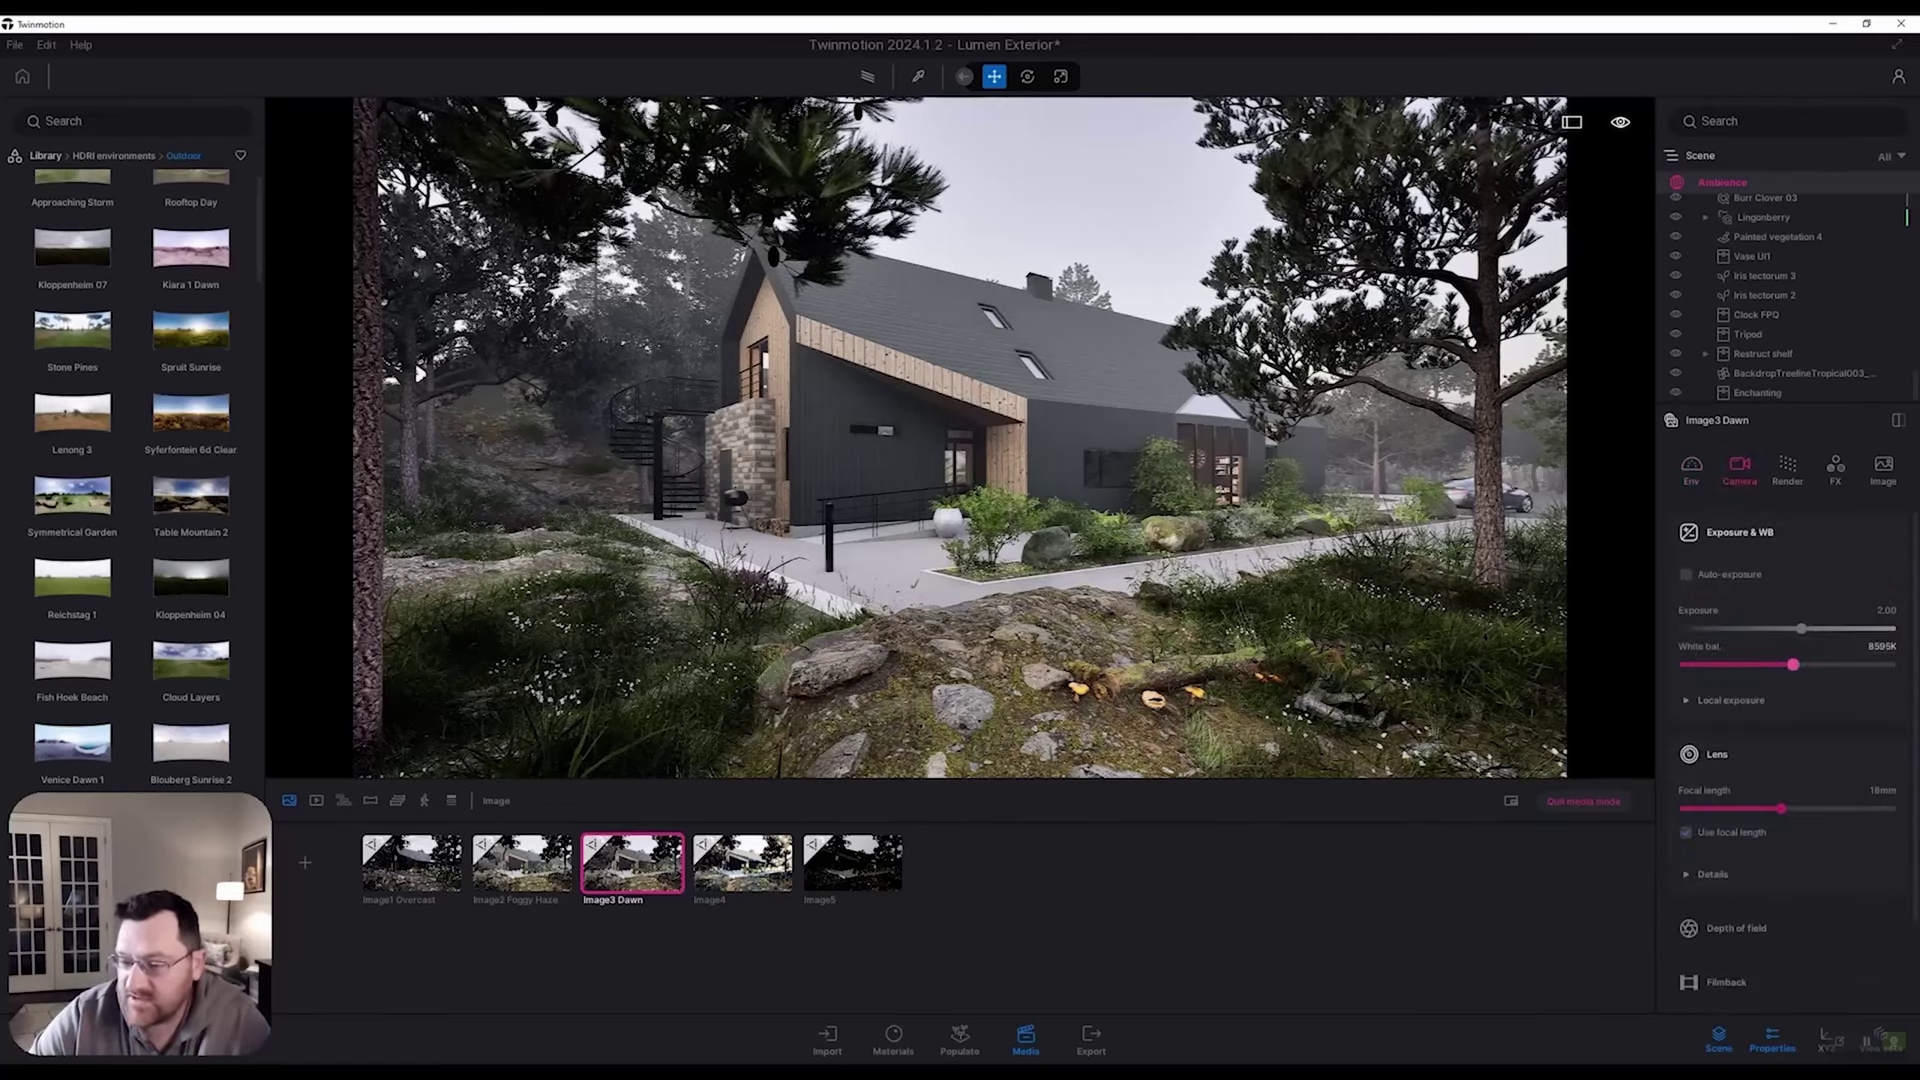
{"action": "left_click_drag", "start_coordinate": [1795, 664], "coordinate": [1841, 664]}
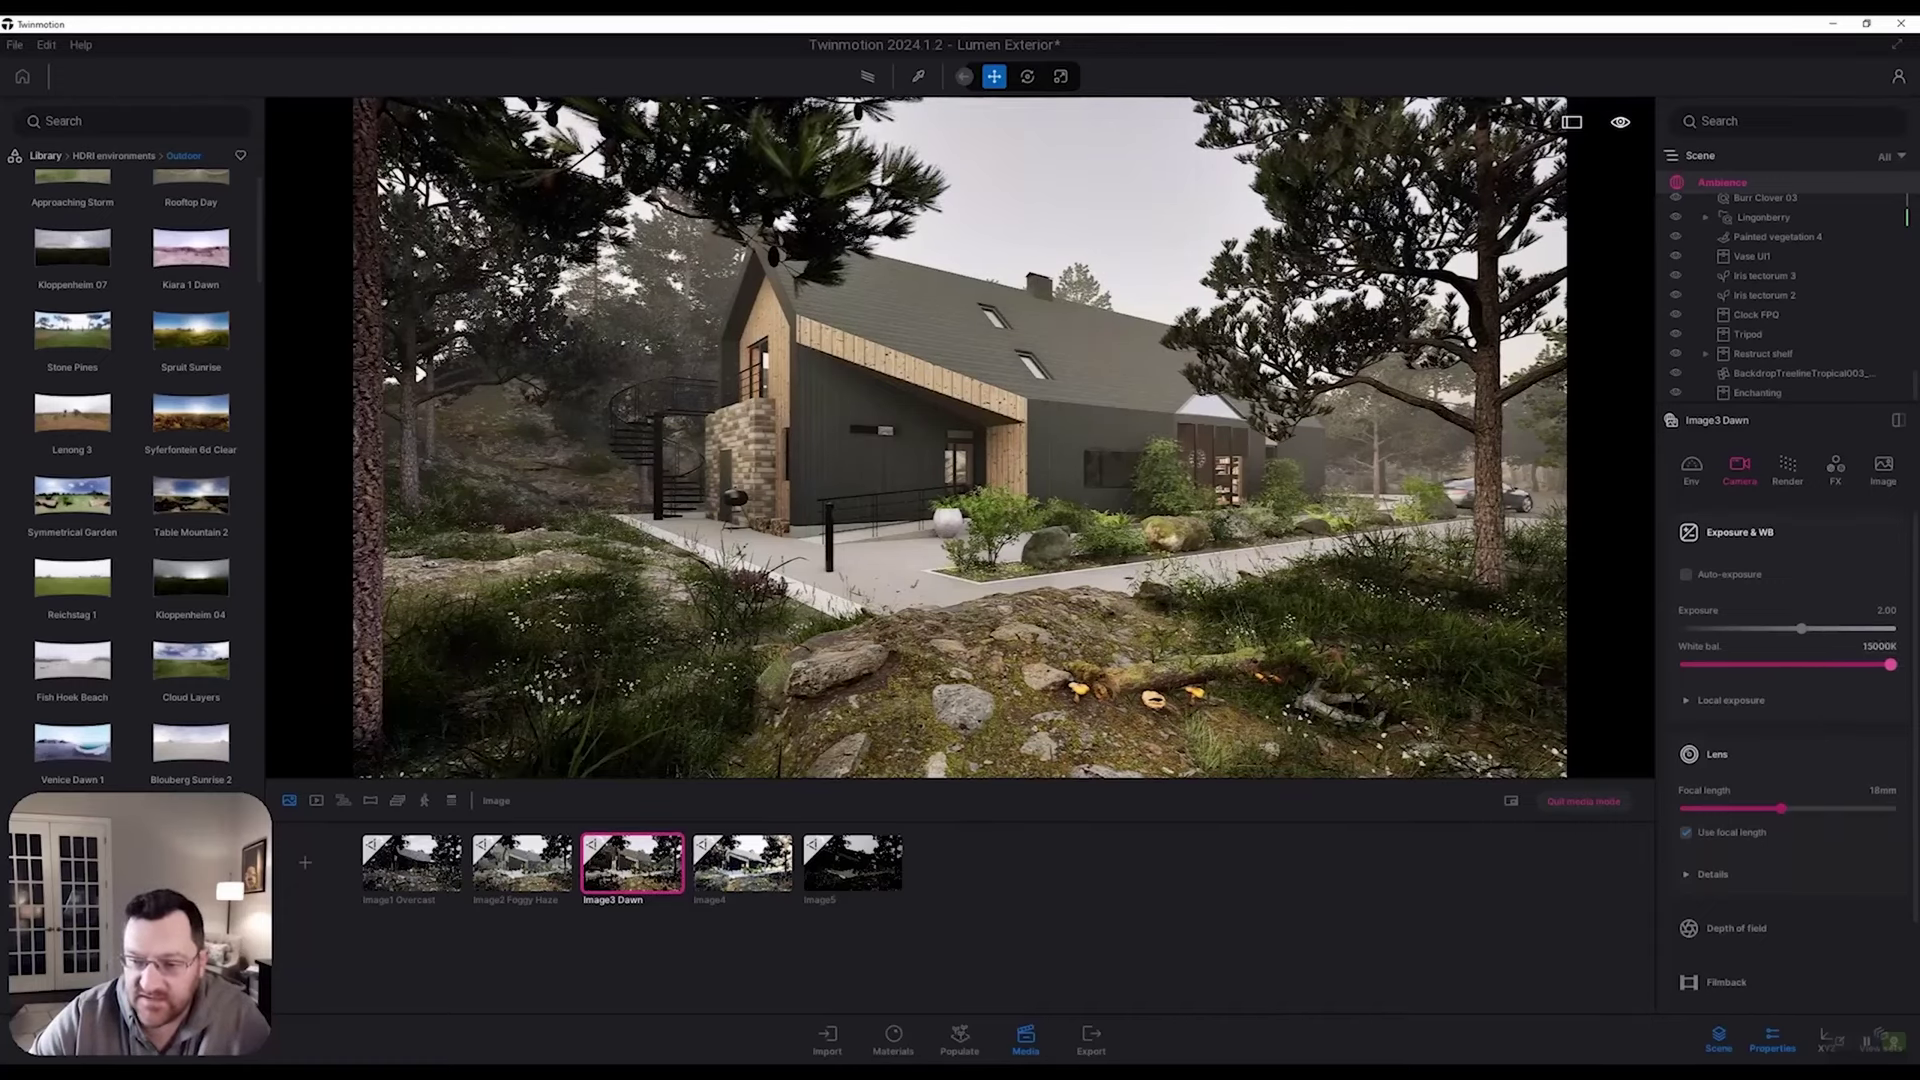
{"action": "left_click_drag", "start_coordinate": [1890, 664], "coordinate": [1685, 664]}
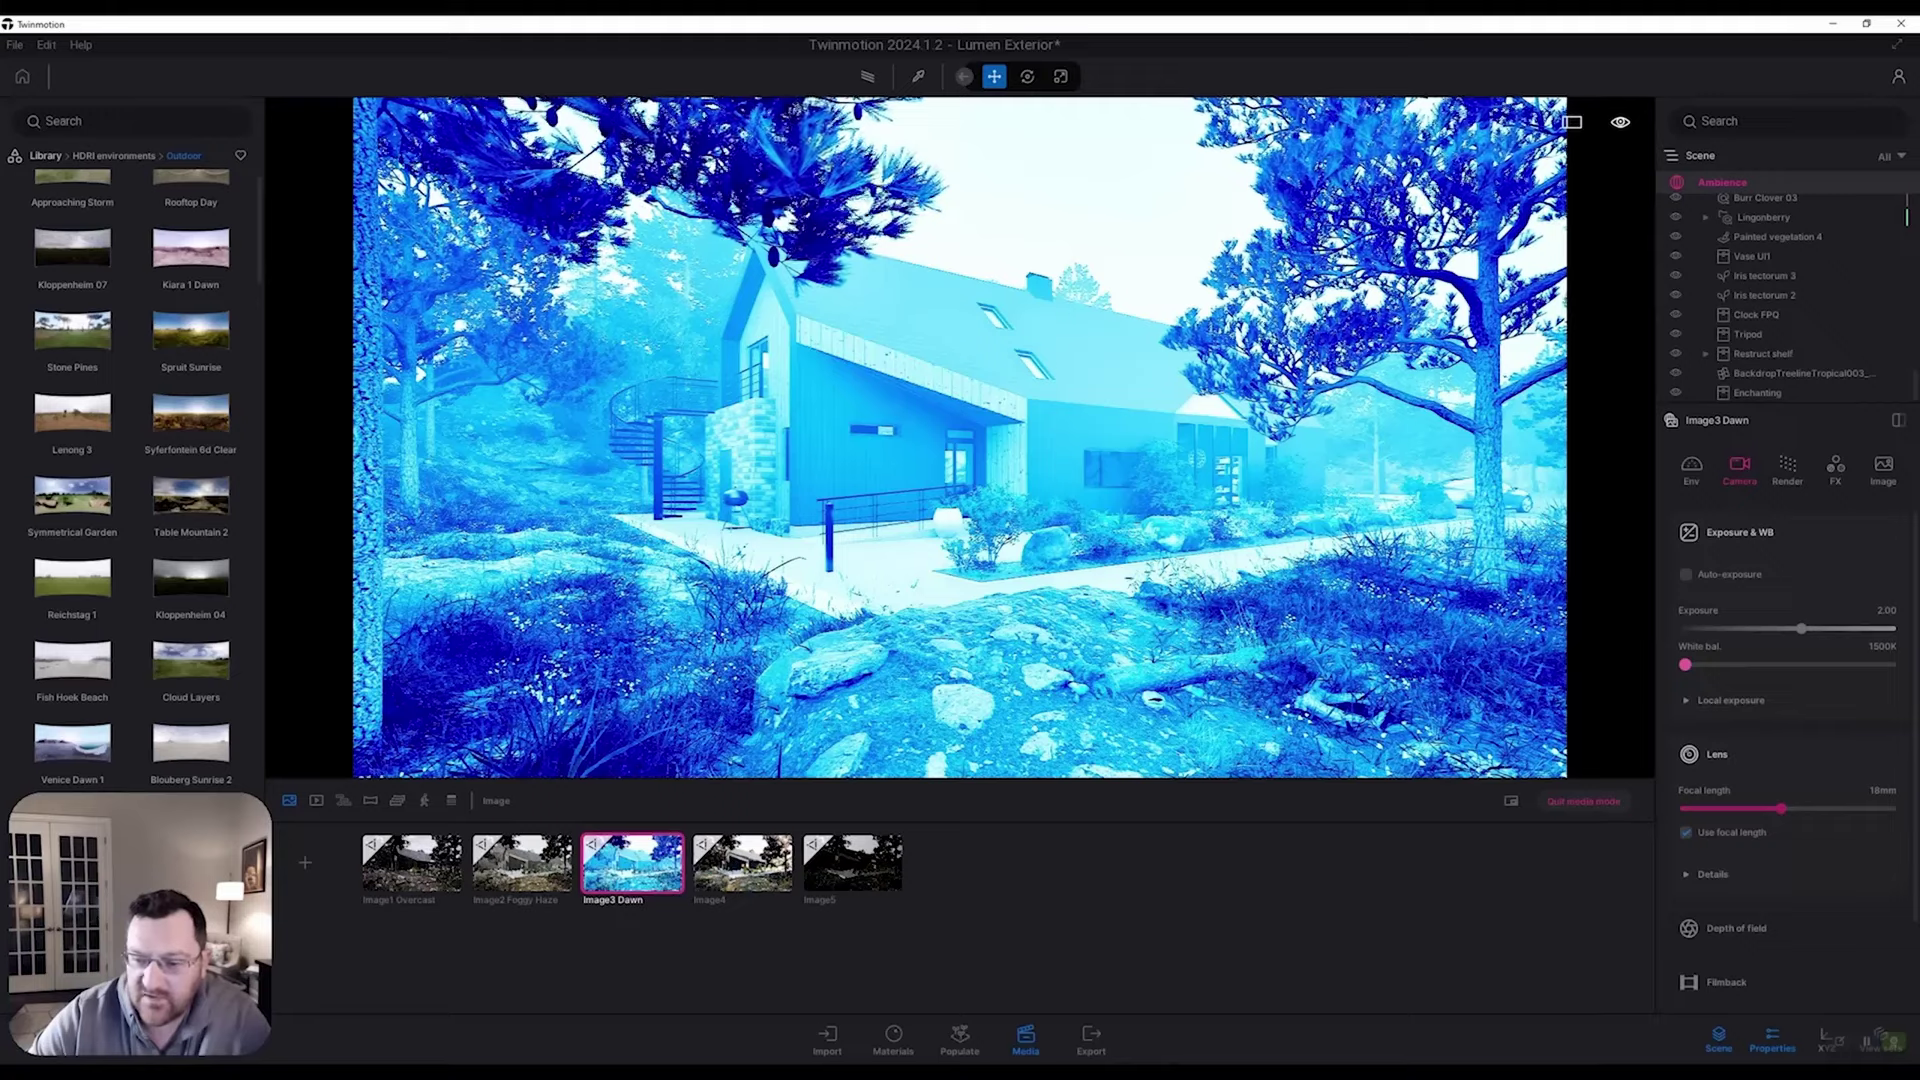
{"action": "left_click_drag", "start_coordinate": [1685, 664], "coordinate": [1780, 664]}
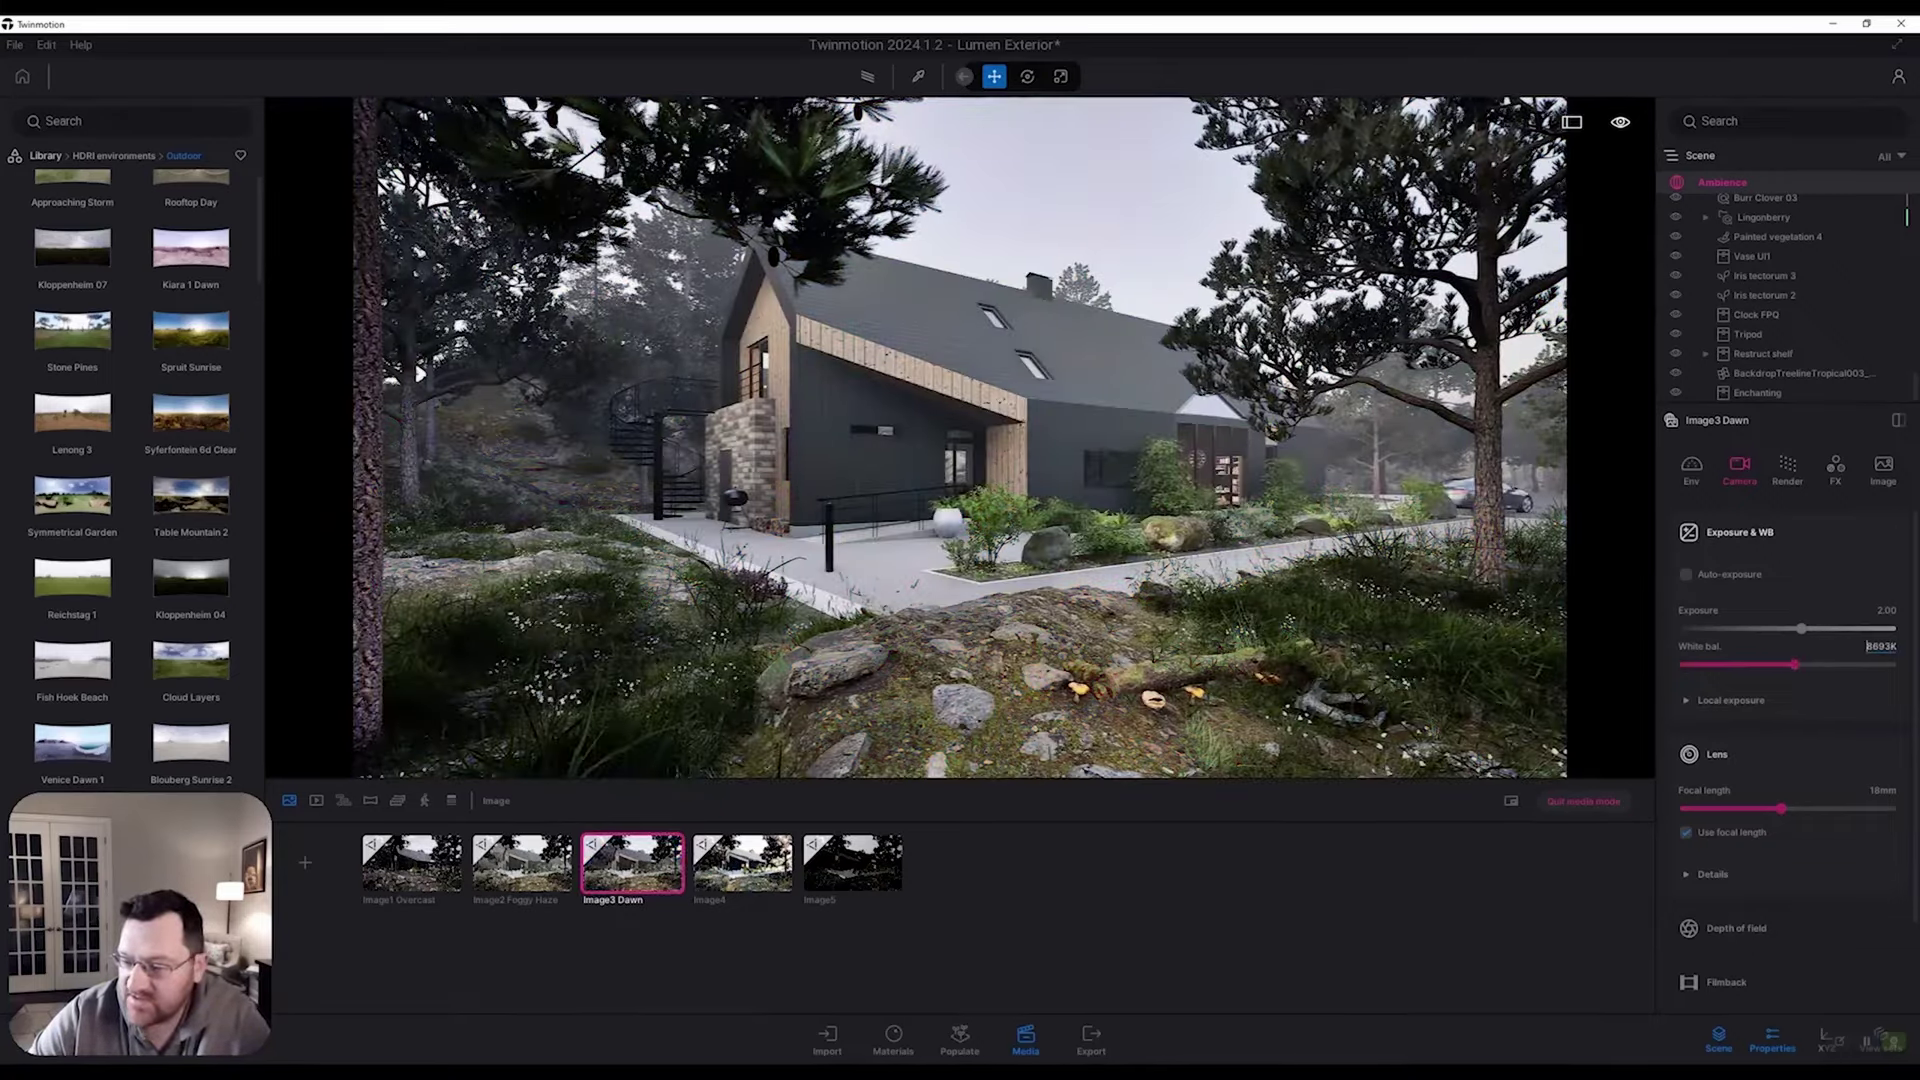
Step: Set Image3 Dawn's white balance to 9000K and its local exposure shadows to about 0.19
{"action": "type", "text": "8500K"}
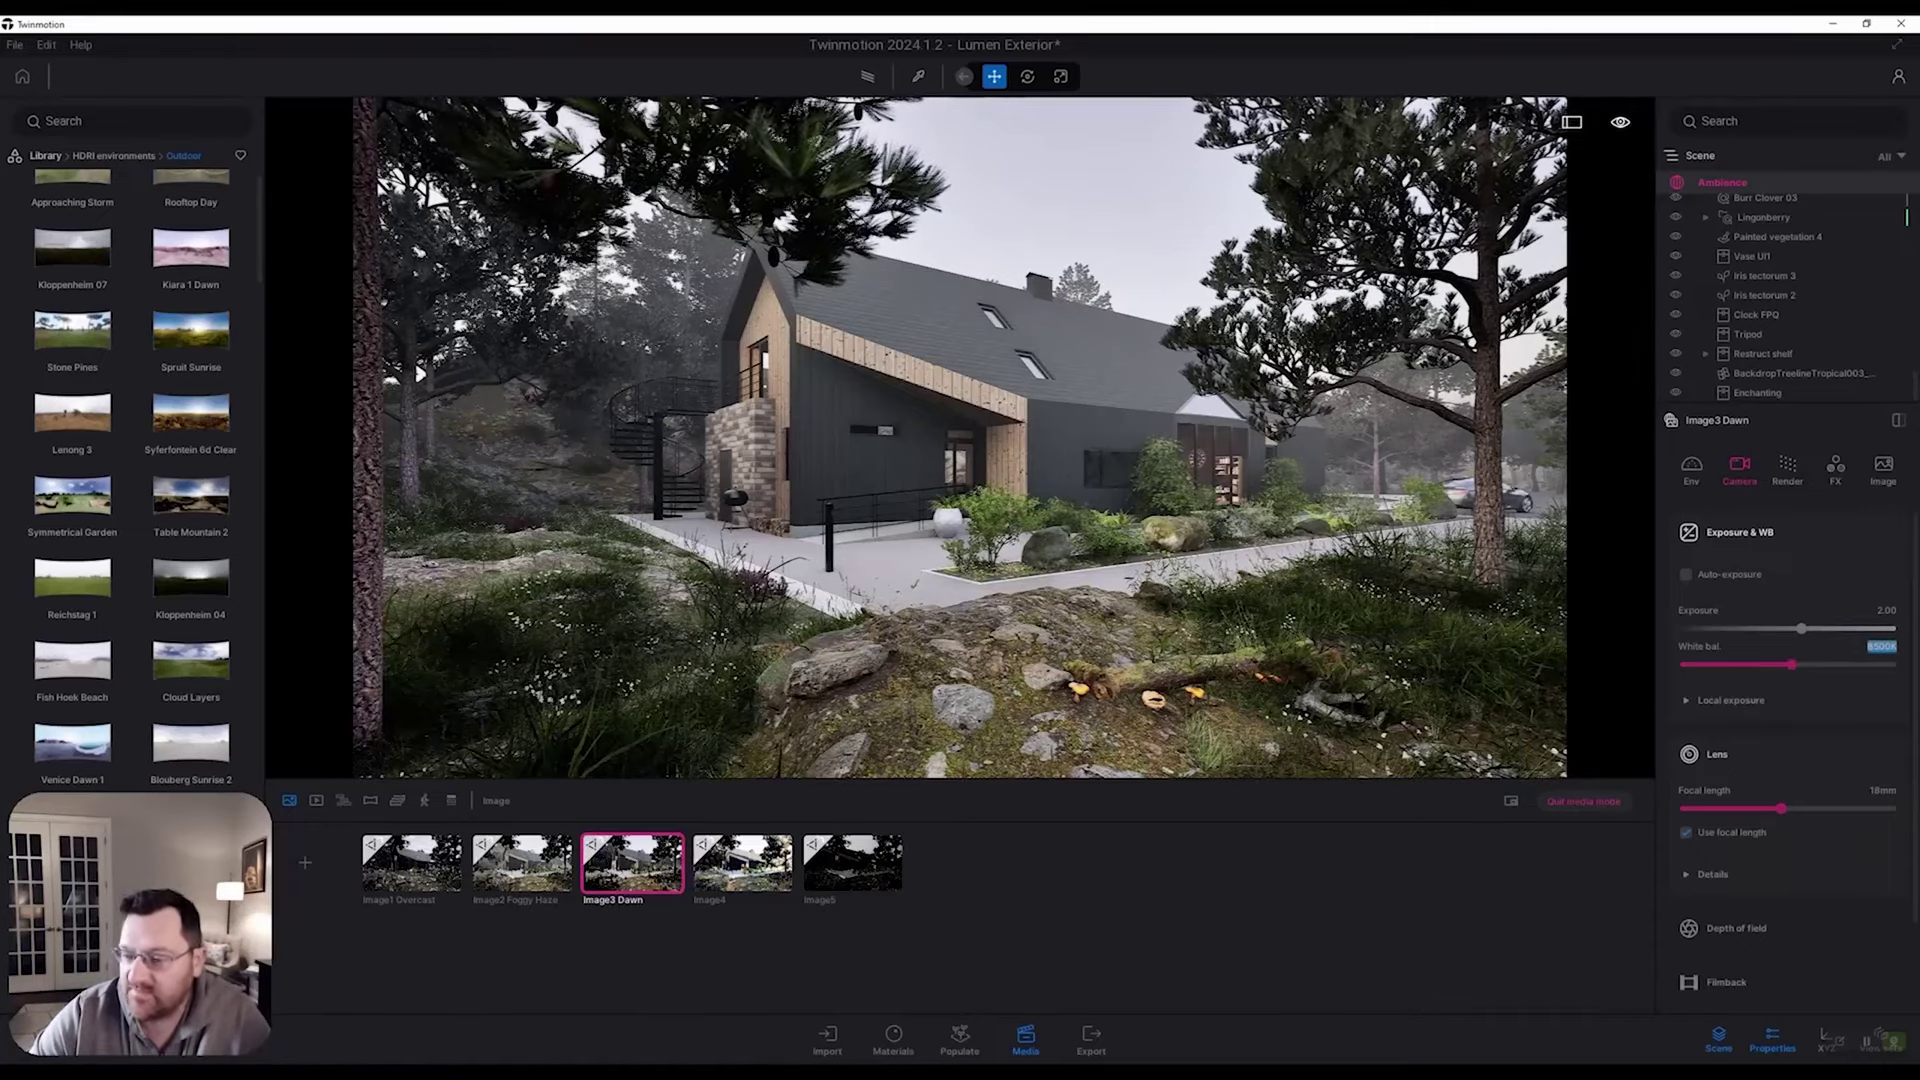
{"action": "key", "text": "Return"}
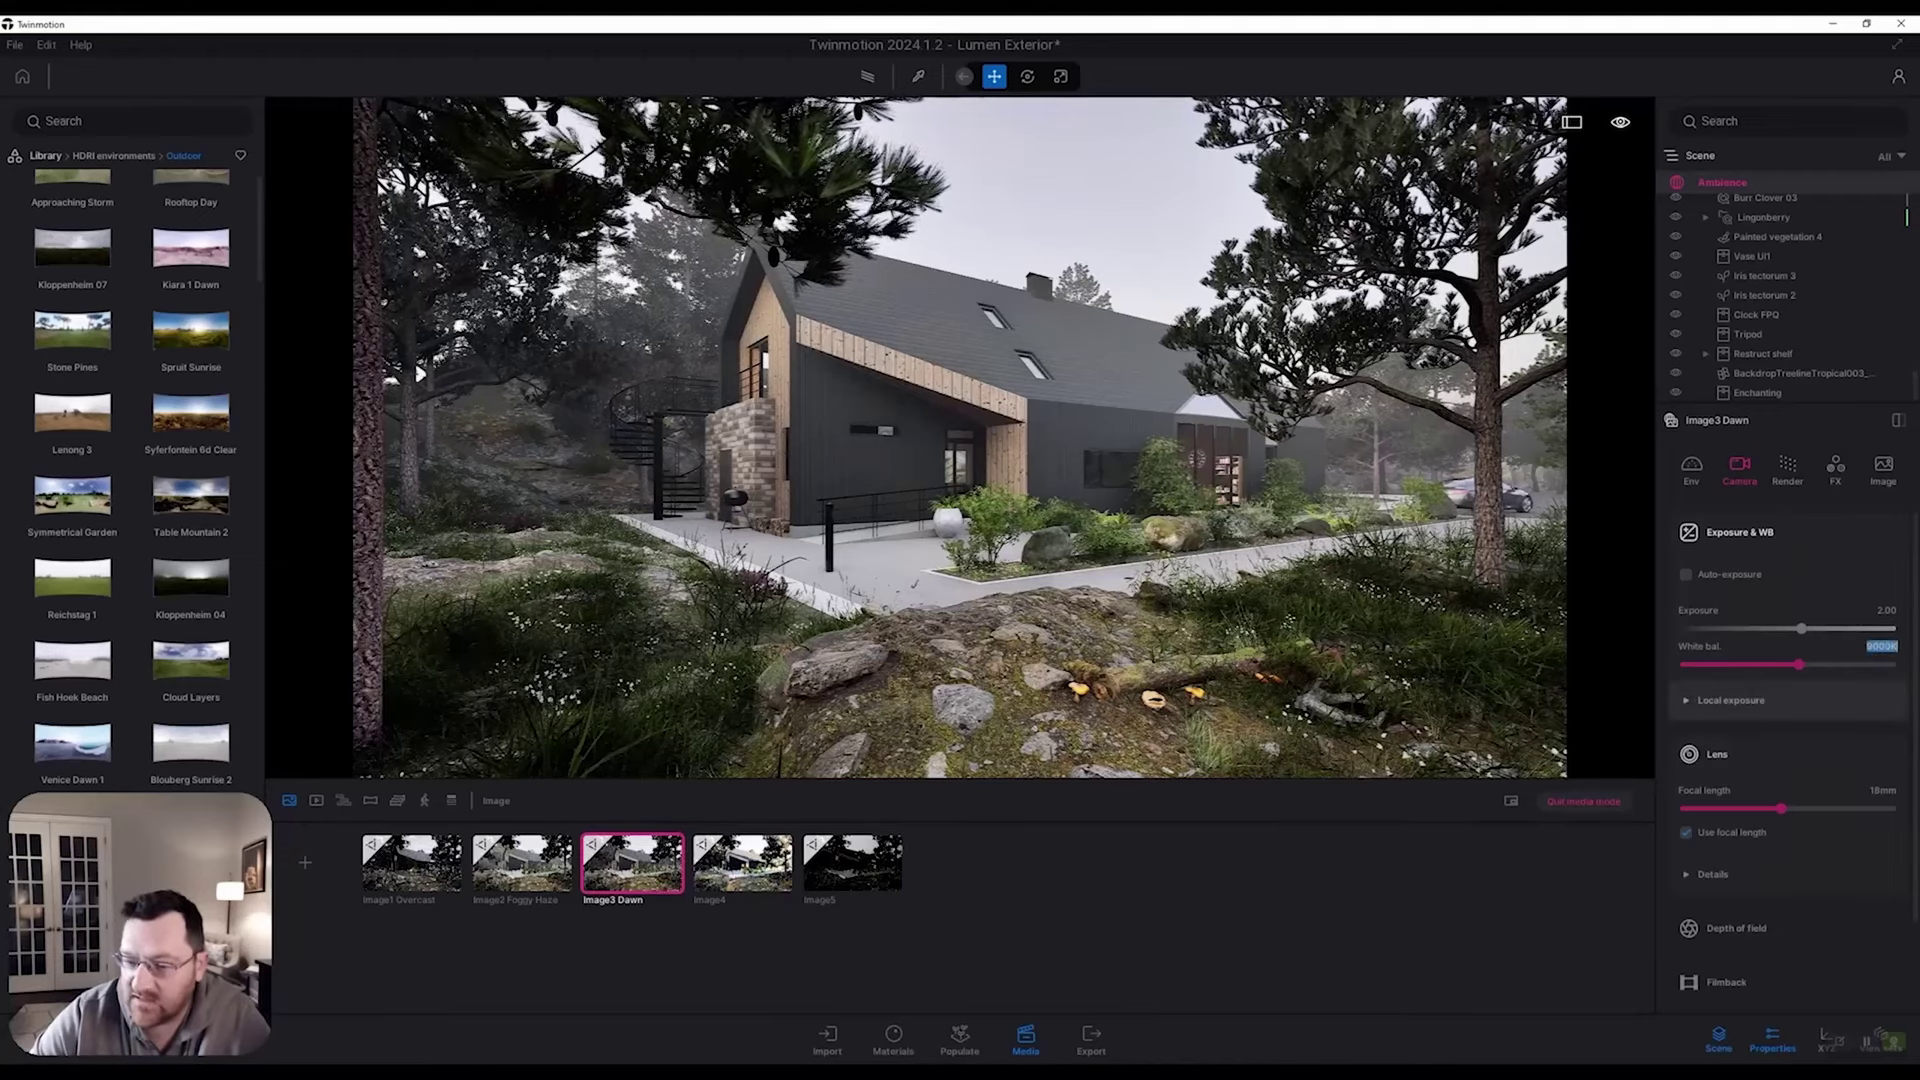
{"action": "left_click", "coordinate": [1731, 700]}
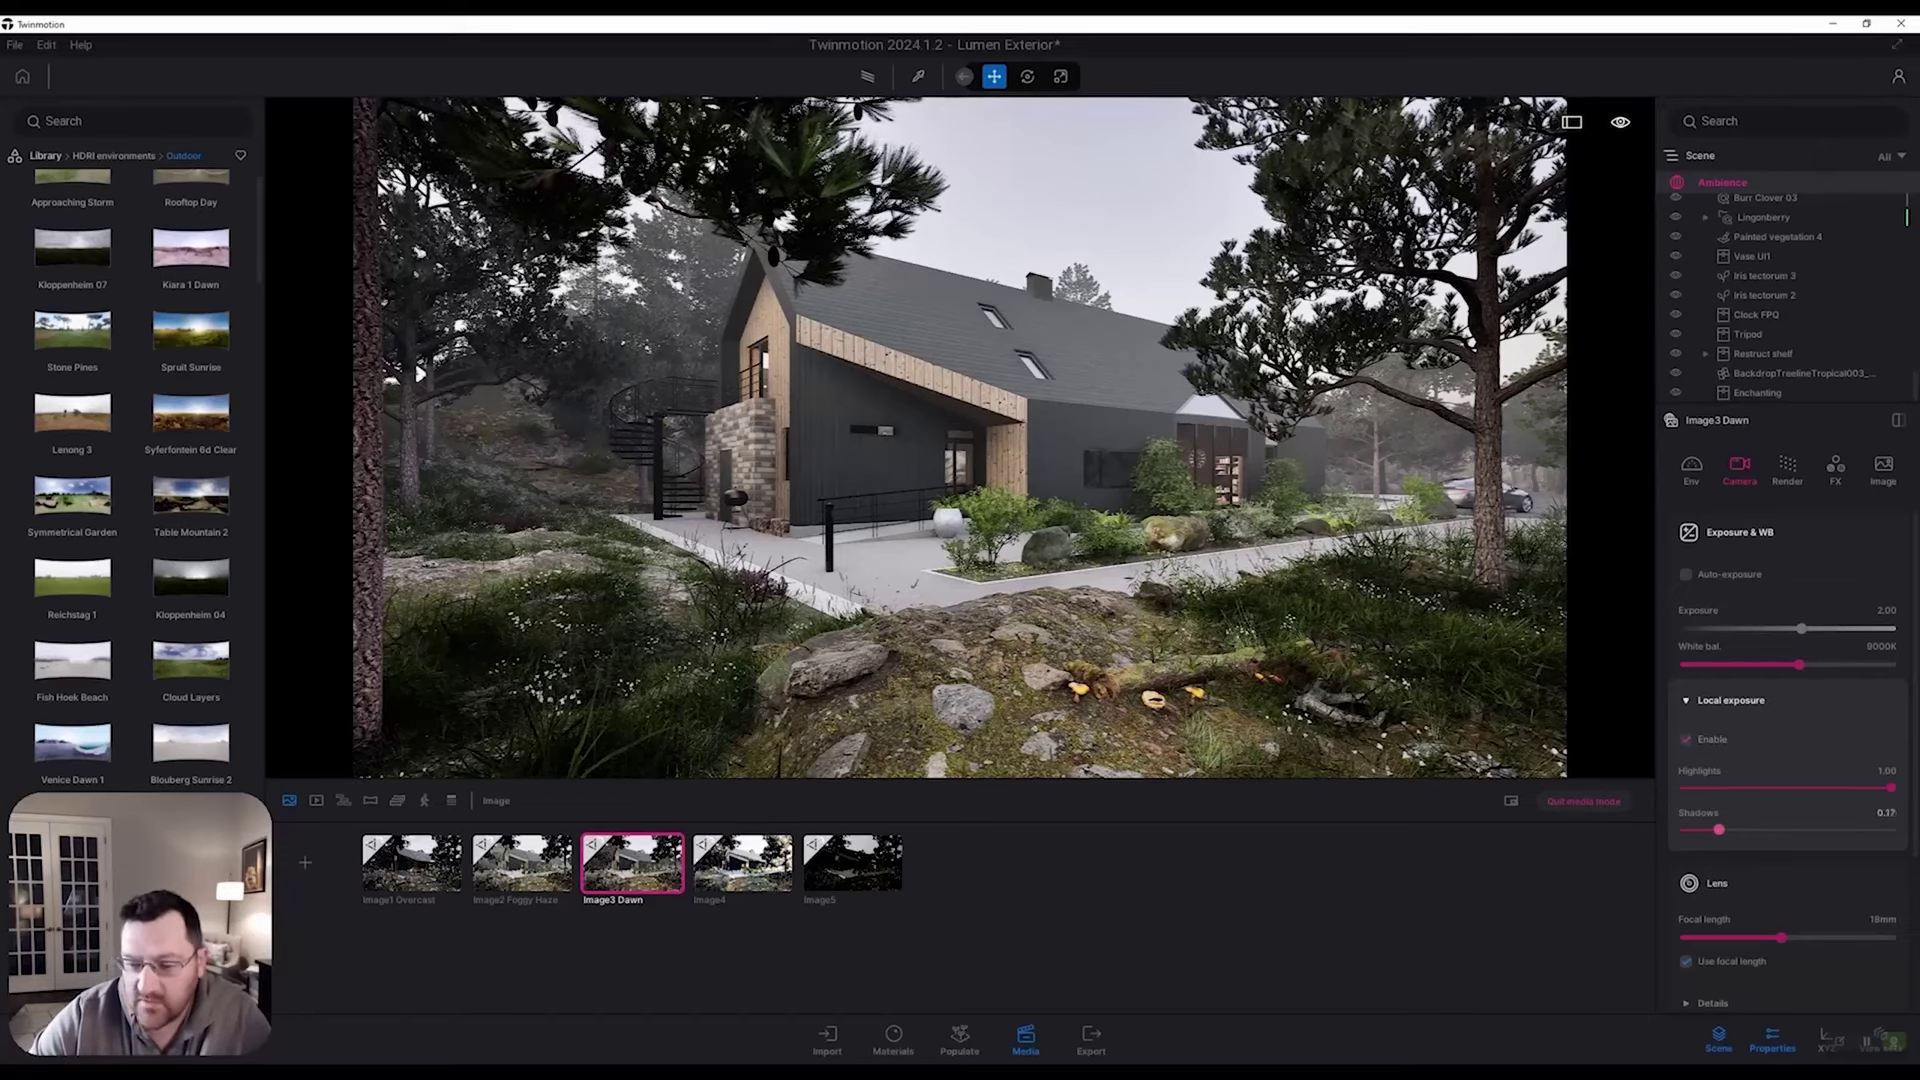
{"action": "left_click_drag", "start_coordinate": [1684, 830], "coordinate": [1757, 830]}
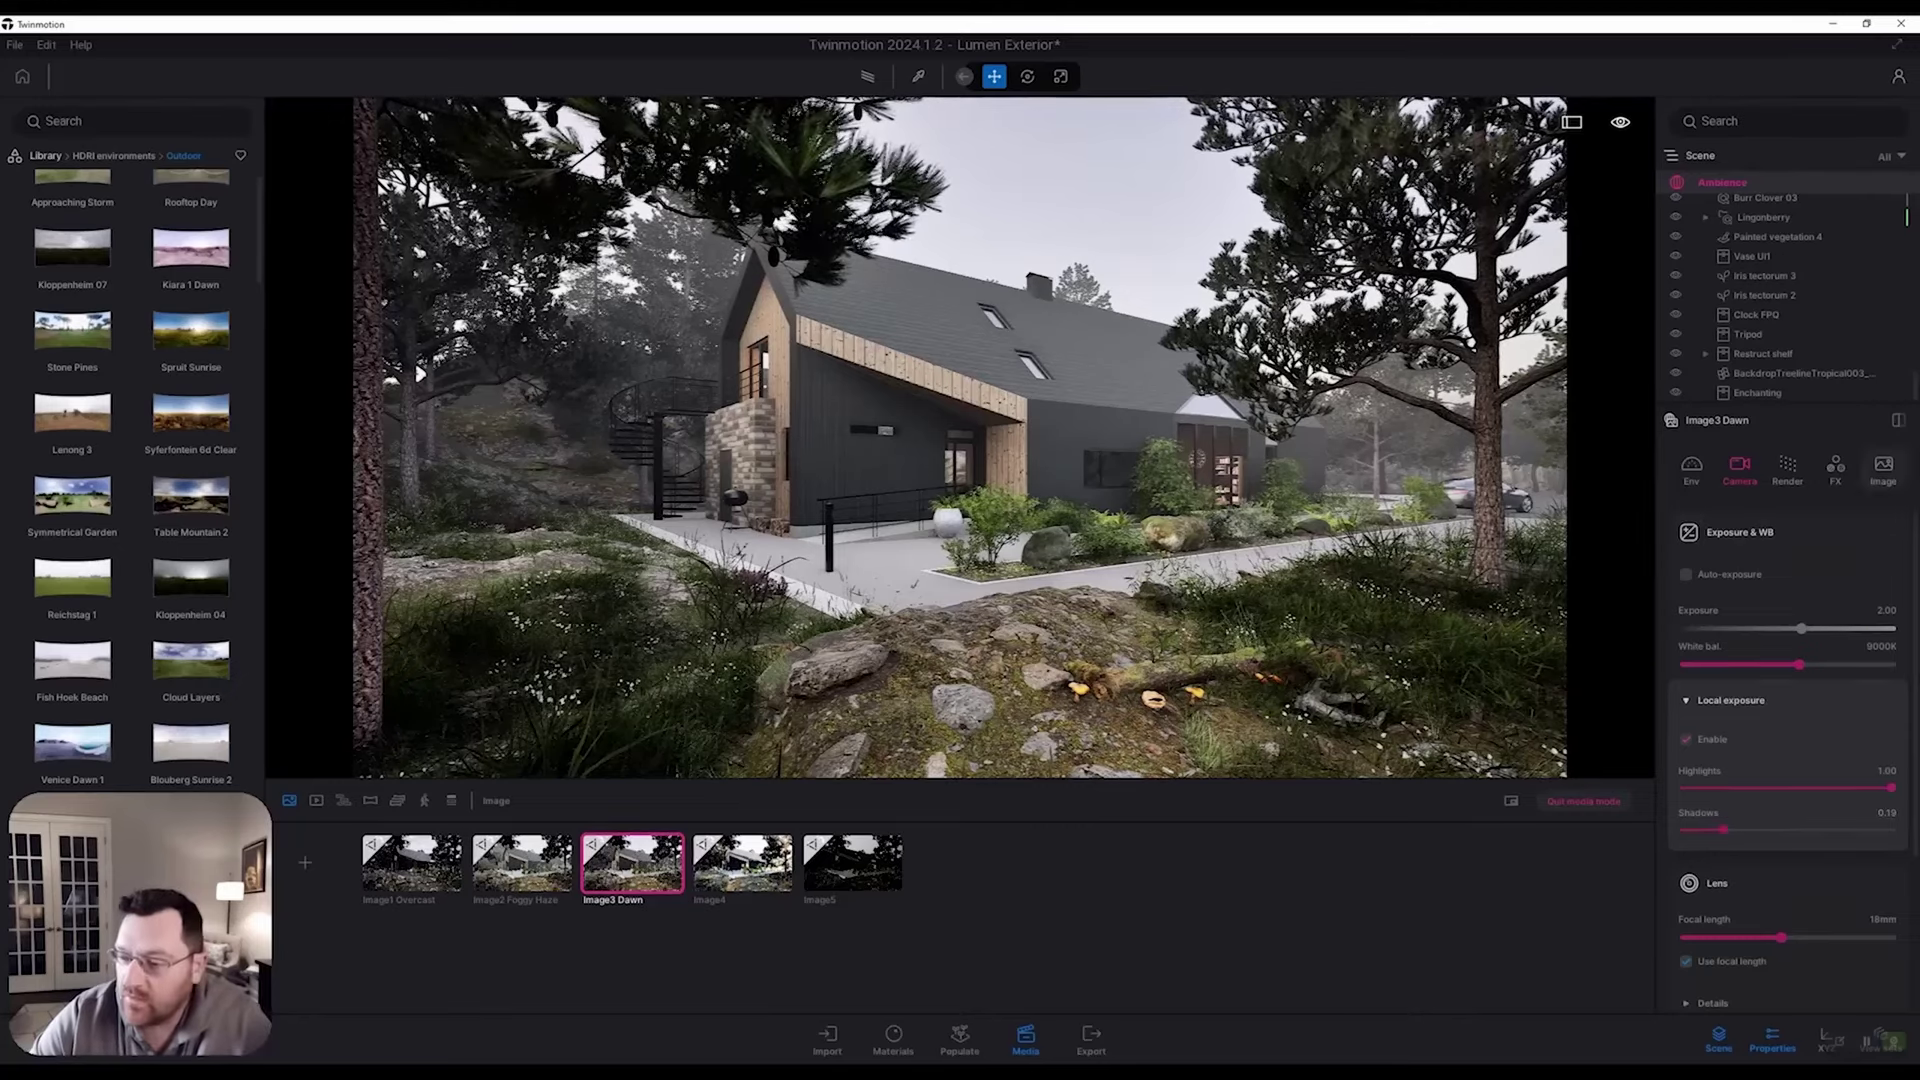
Step: Examine the natural lighting, weather and height fog settings of Image4
{"action": "left_click", "coordinate": [742, 862]}
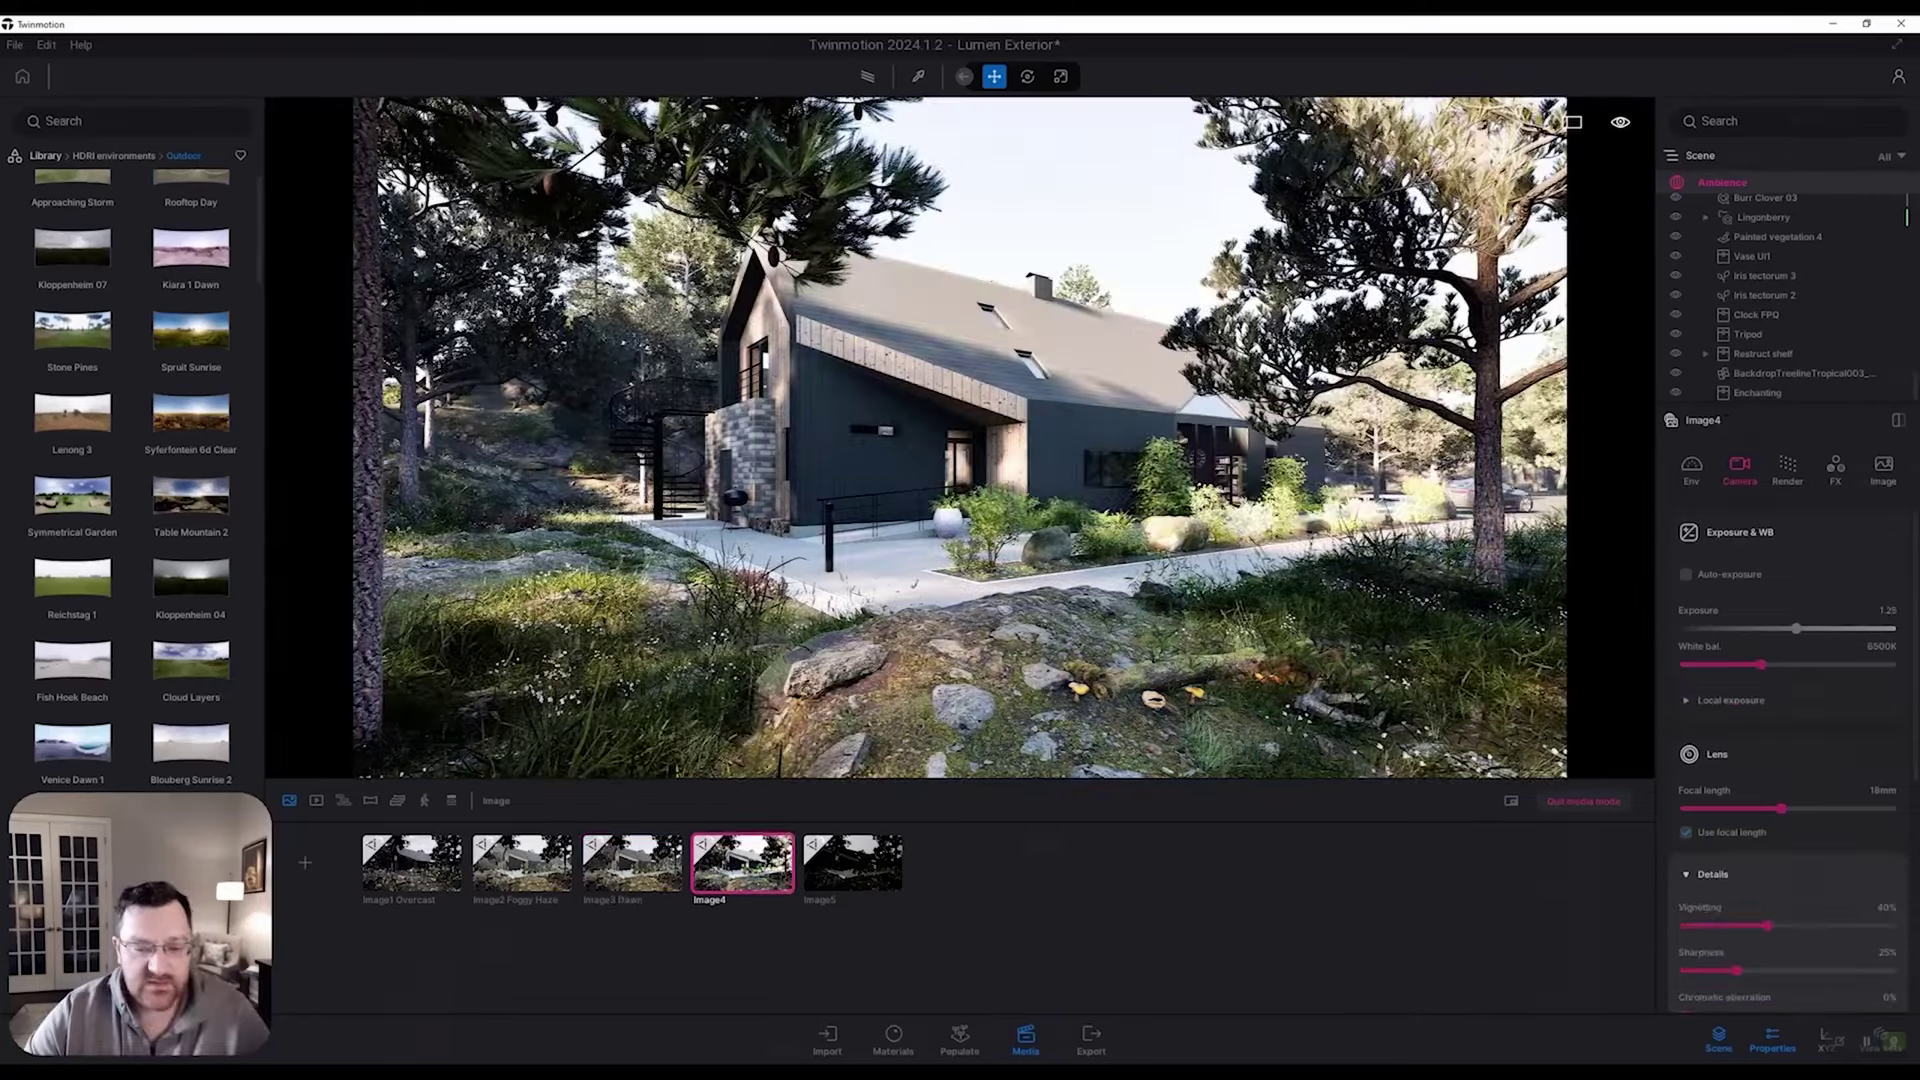
{"action": "left_click", "coordinate": [1030, 556]}
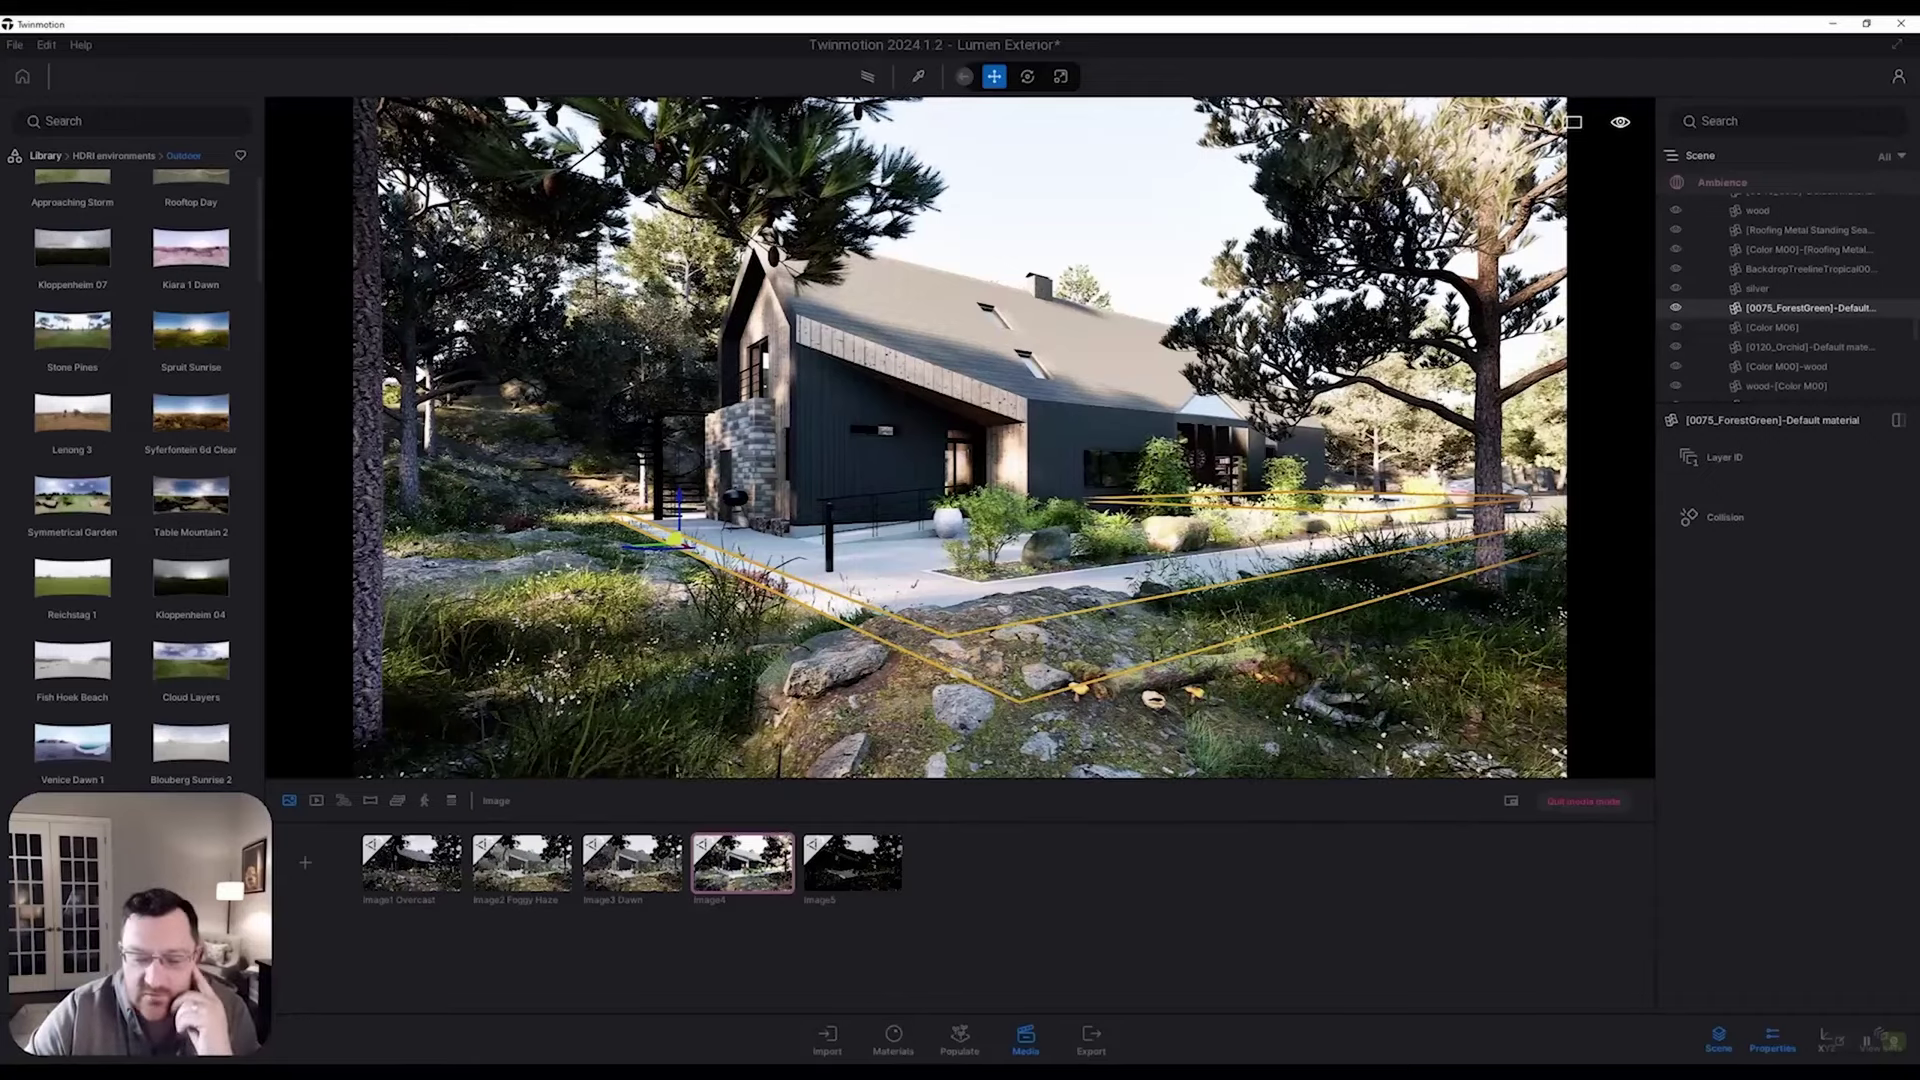
{"action": "left_click", "coordinate": [1721, 183]}
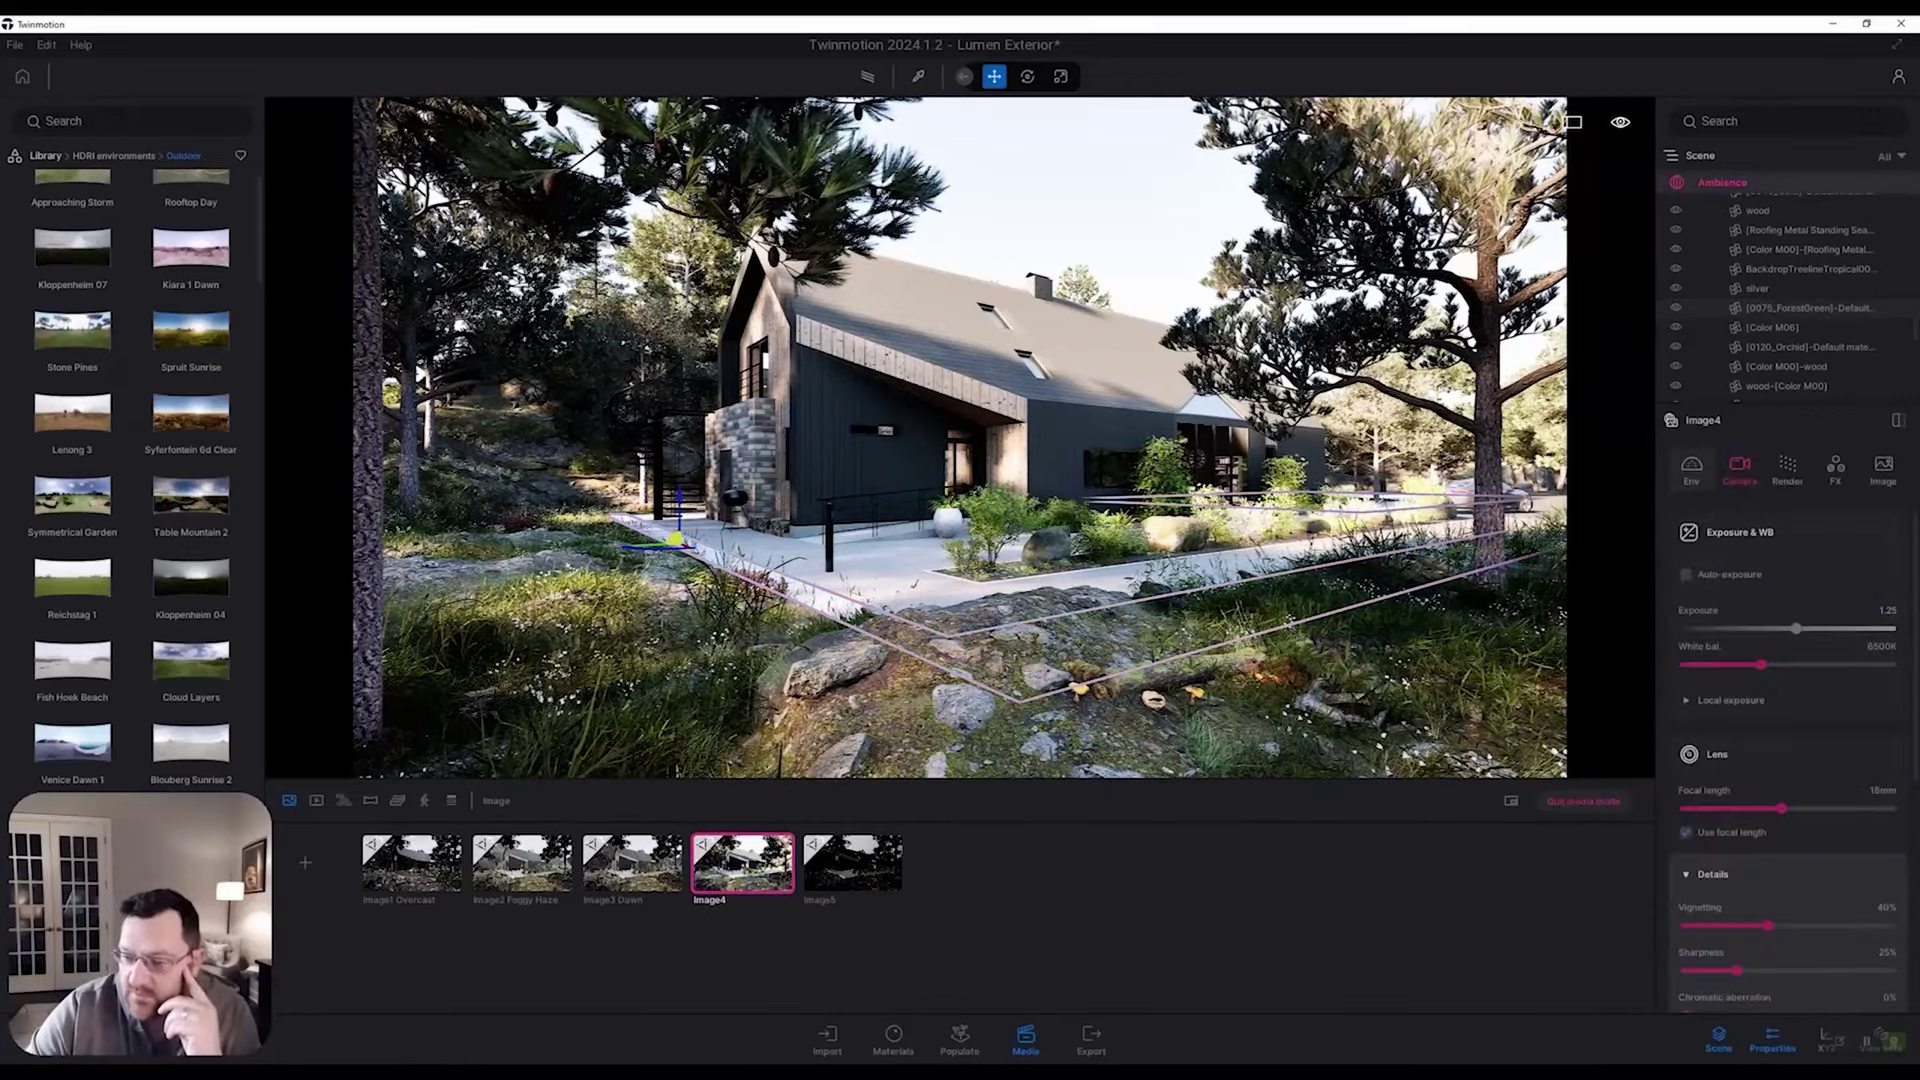
{"action": "left_click", "coordinate": [1691, 466]}
{"action": "scroll", "coordinate": [1789, 750], "scroll_direction": "down", "scroll_amount": 5}
{"action": "scroll", "coordinate": [1790, 709], "scroll_direction": "down", "scroll_amount": 2}
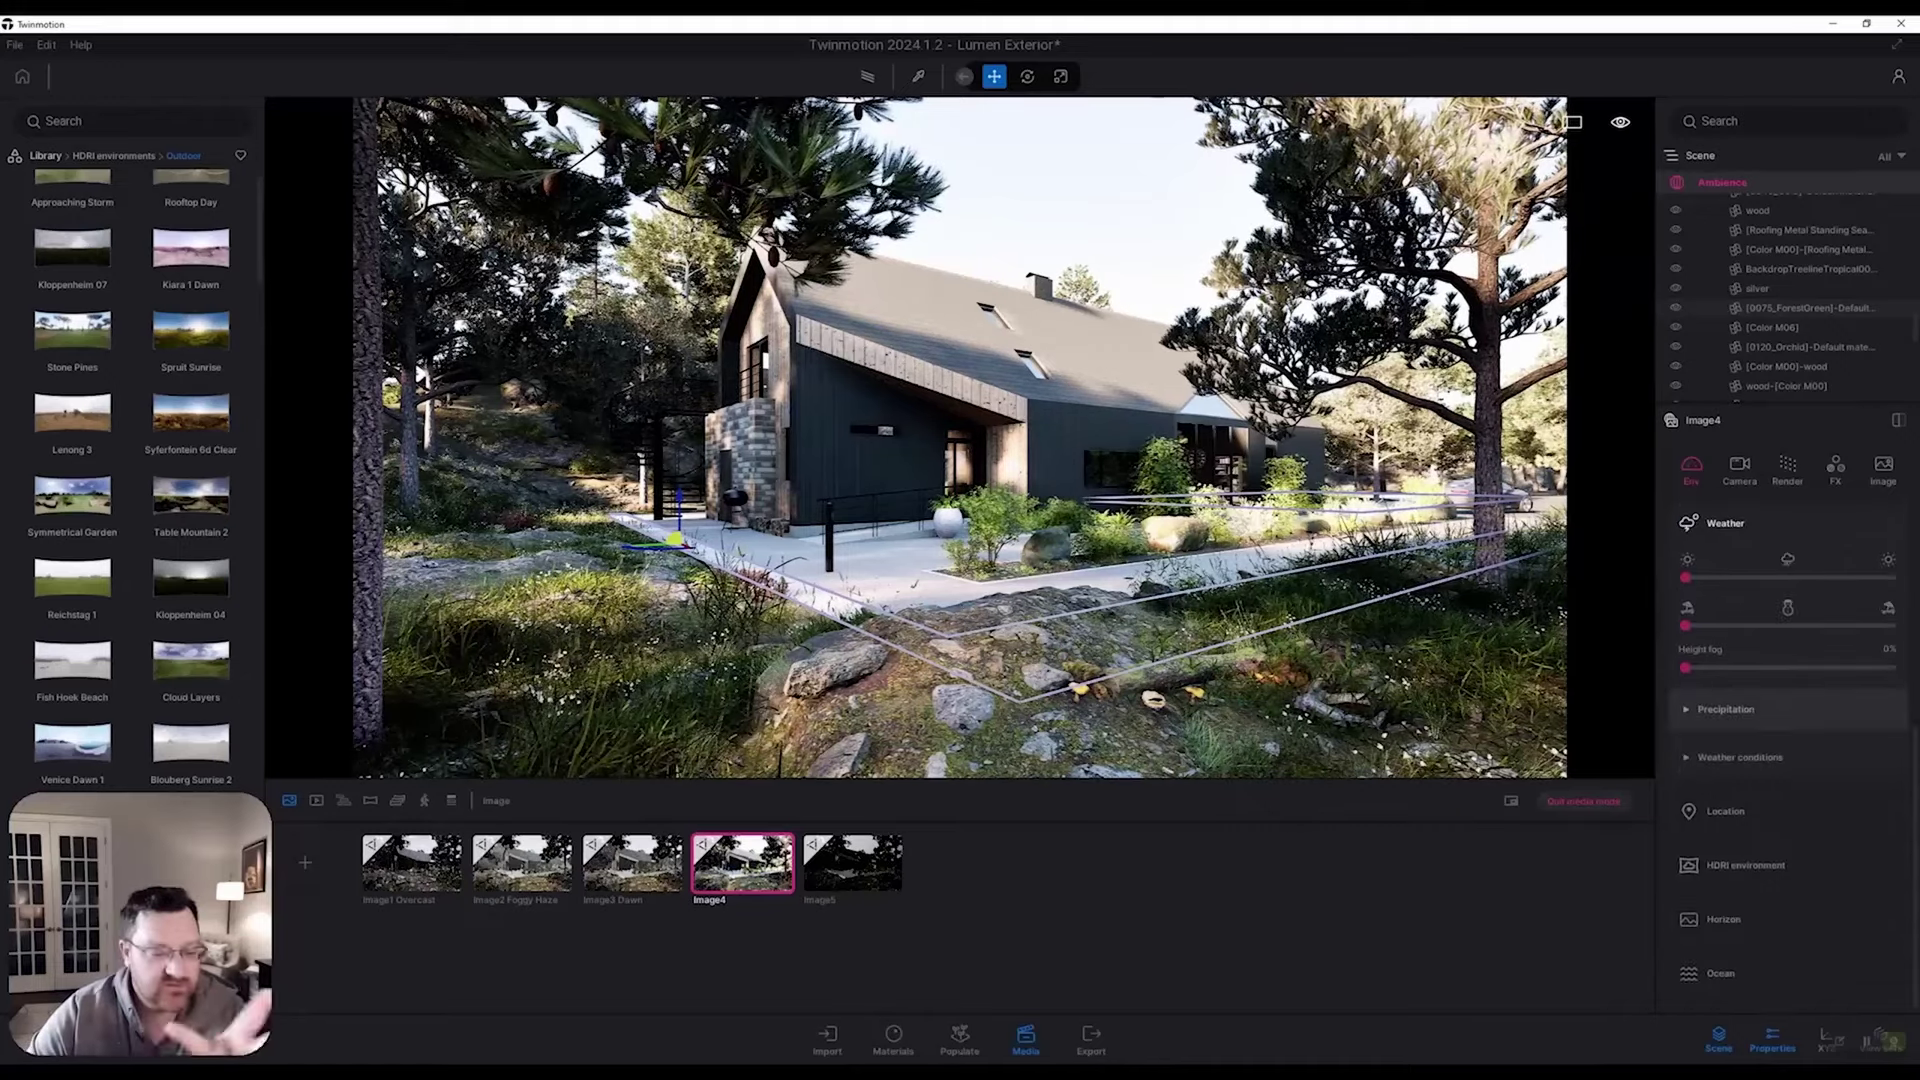
{"action": "scroll", "coordinate": [1789, 700], "scroll_direction": "up", "scroll_amount": 4}
{"action": "scroll", "coordinate": [1790, 750], "scroll_direction": "up", "scroll_amount": 4}
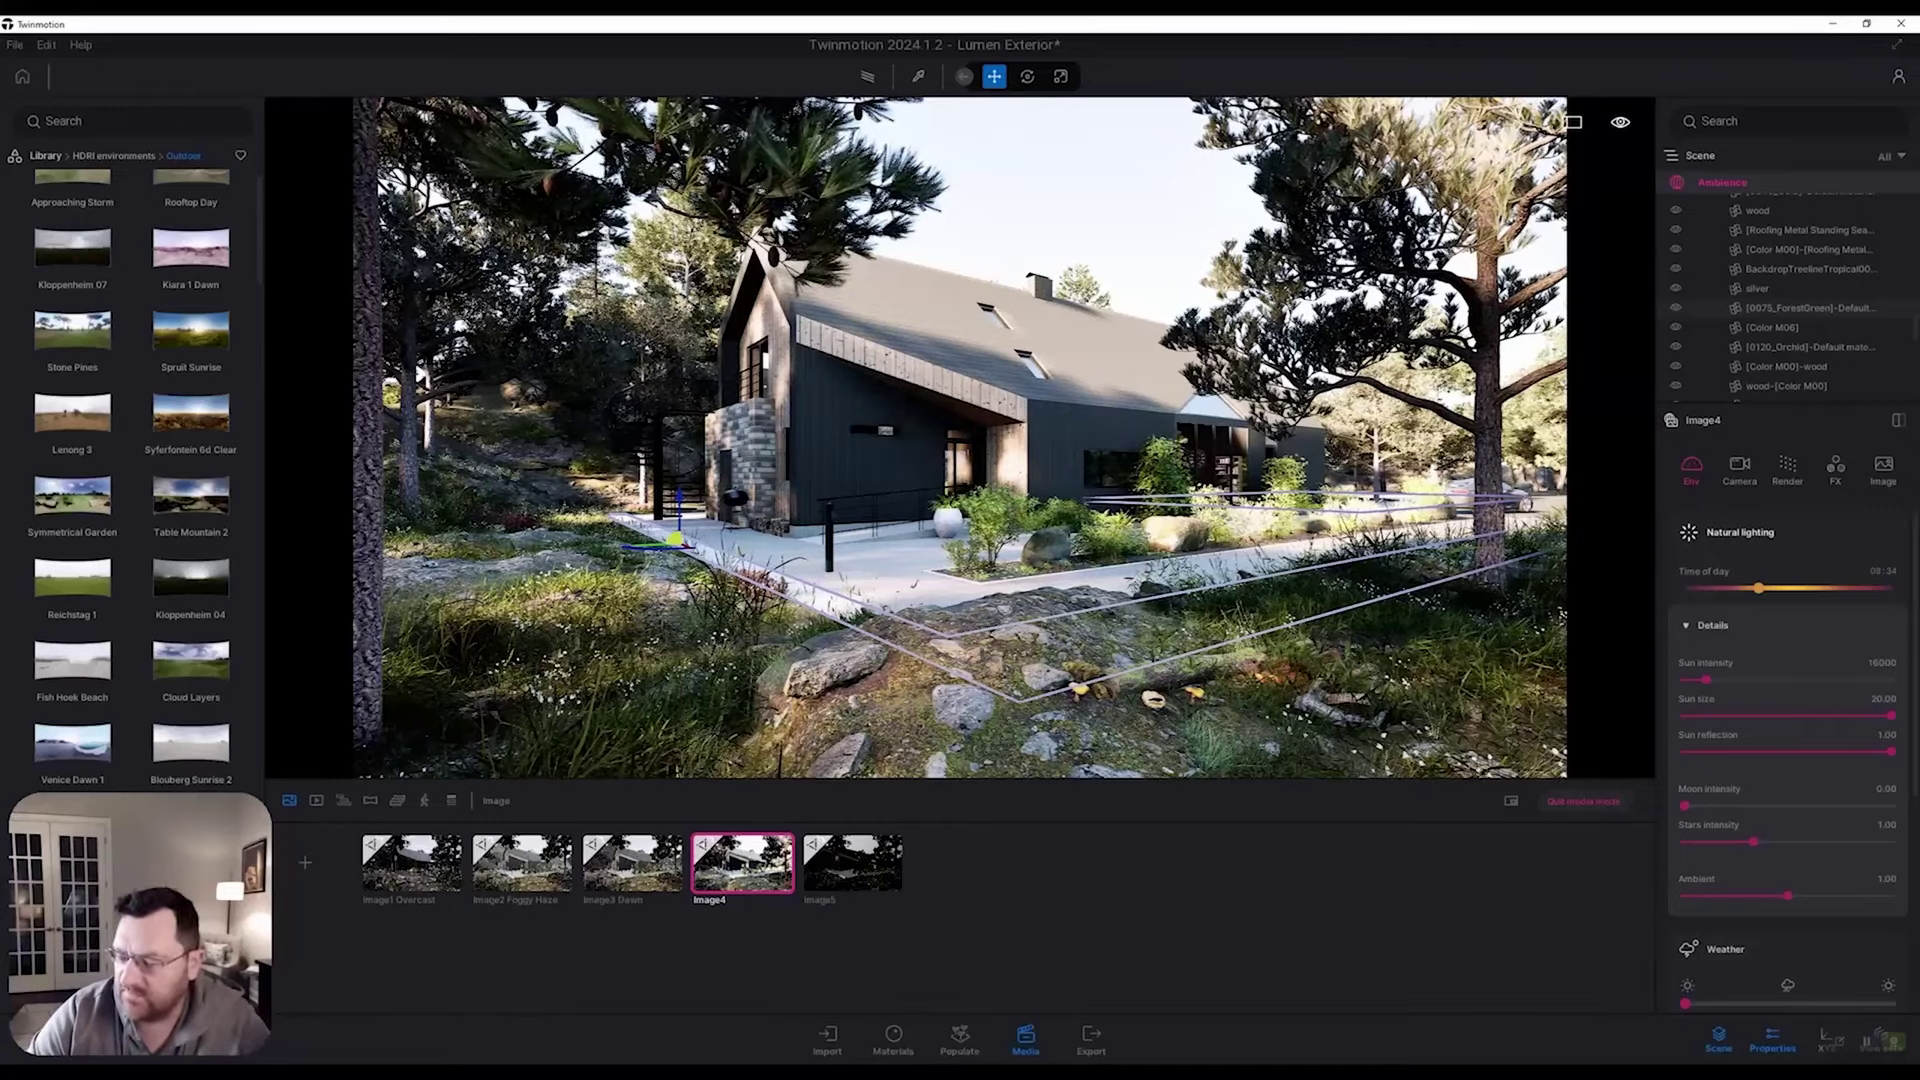
Step: Compare Image4's sun size at its minimum and at 20.00, with the sun reflection at 1.00
{"action": "scroll", "coordinate": [1787, 700], "scroll_direction": "down", "scroll_amount": 3}
{"action": "left_click_drag", "start_coordinate": [1888, 595], "coordinate": [1682, 596]}
{"action": "mouse_move", "coordinate": [1889, 632]}
{"action": "left_mouse_down"}
{"action": "mouse_move", "coordinate": [1684, 632]}
{"action": "mouse_move", "coordinate": [1890, 632]}
{"action": "left_mouse_up"}
{"action": "left_click_drag", "start_coordinate": [1683, 596], "coordinate": [1890, 596]}
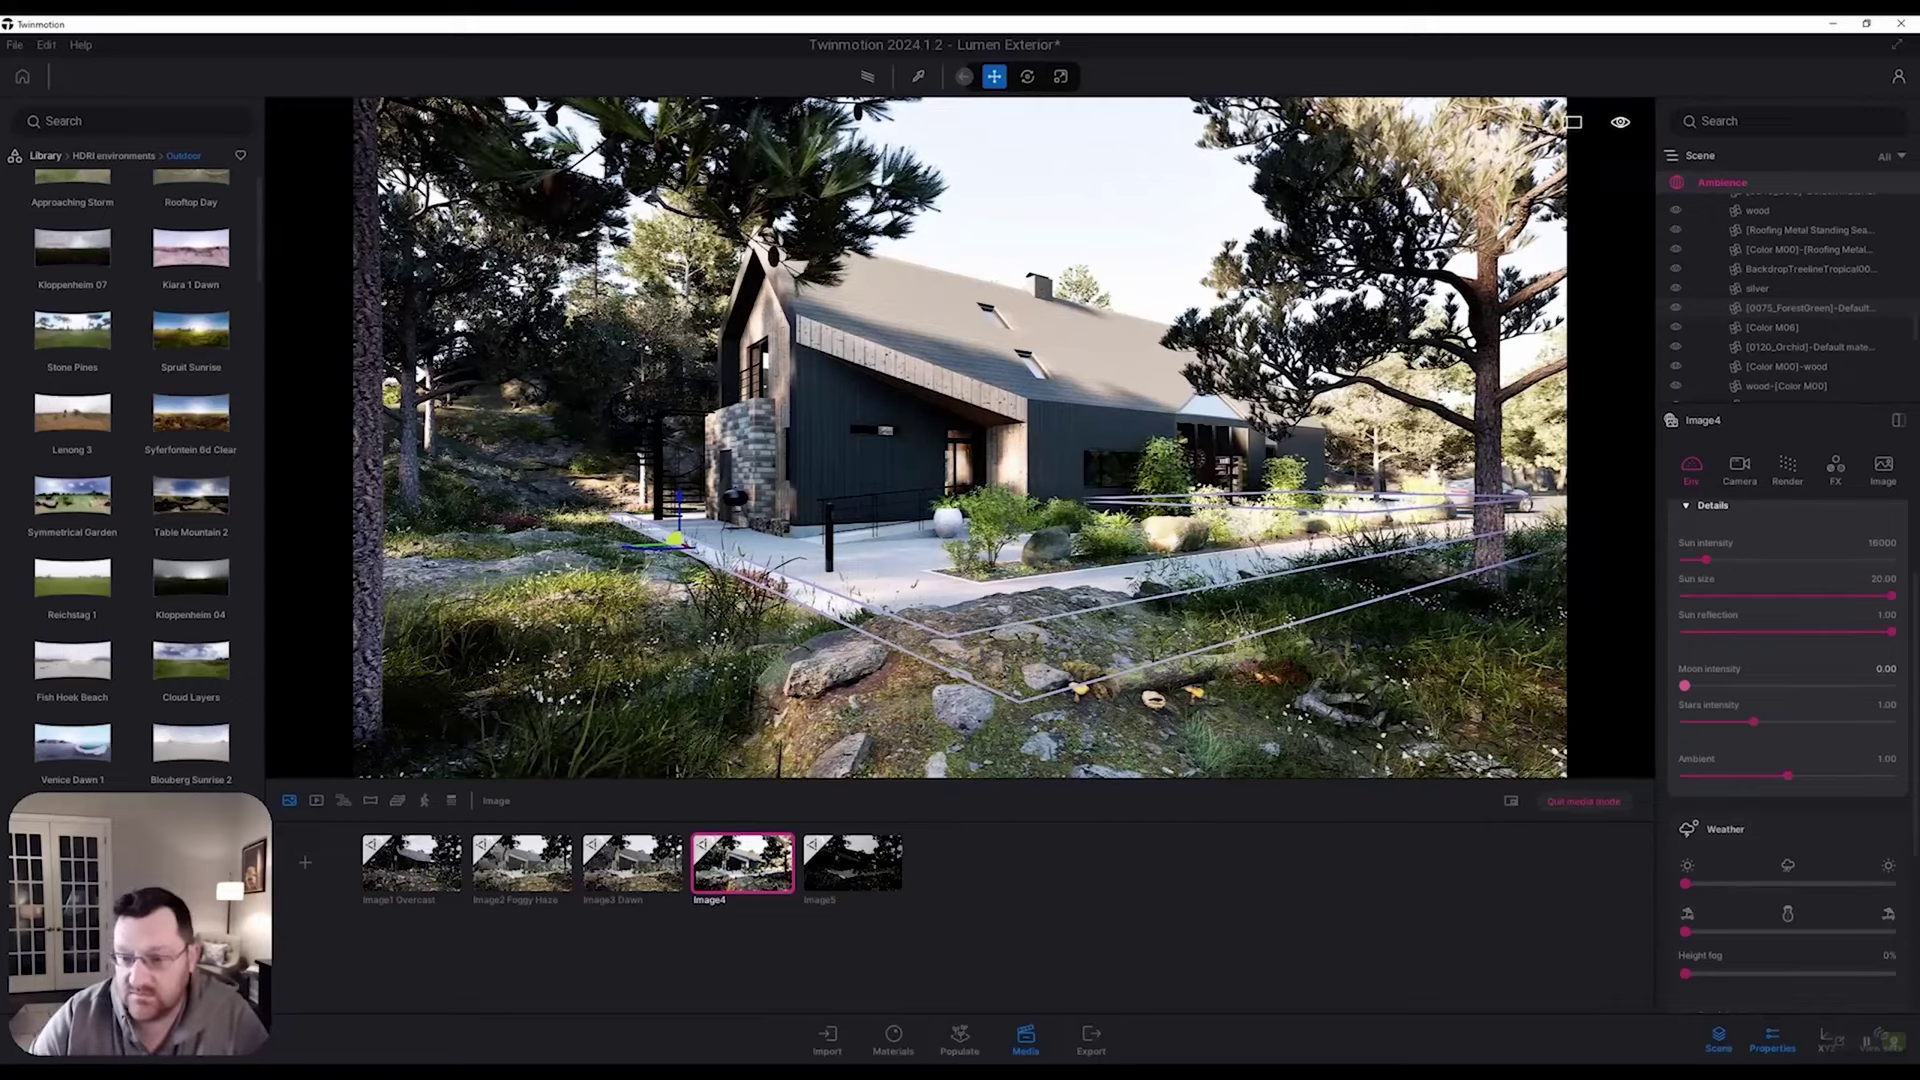
Step: Nudge Image4's ambient light and reset it to 1.00, checking the weather settings below
{"action": "scroll", "coordinate": [1786, 751], "scroll_direction": "down", "scroll_amount": 1}
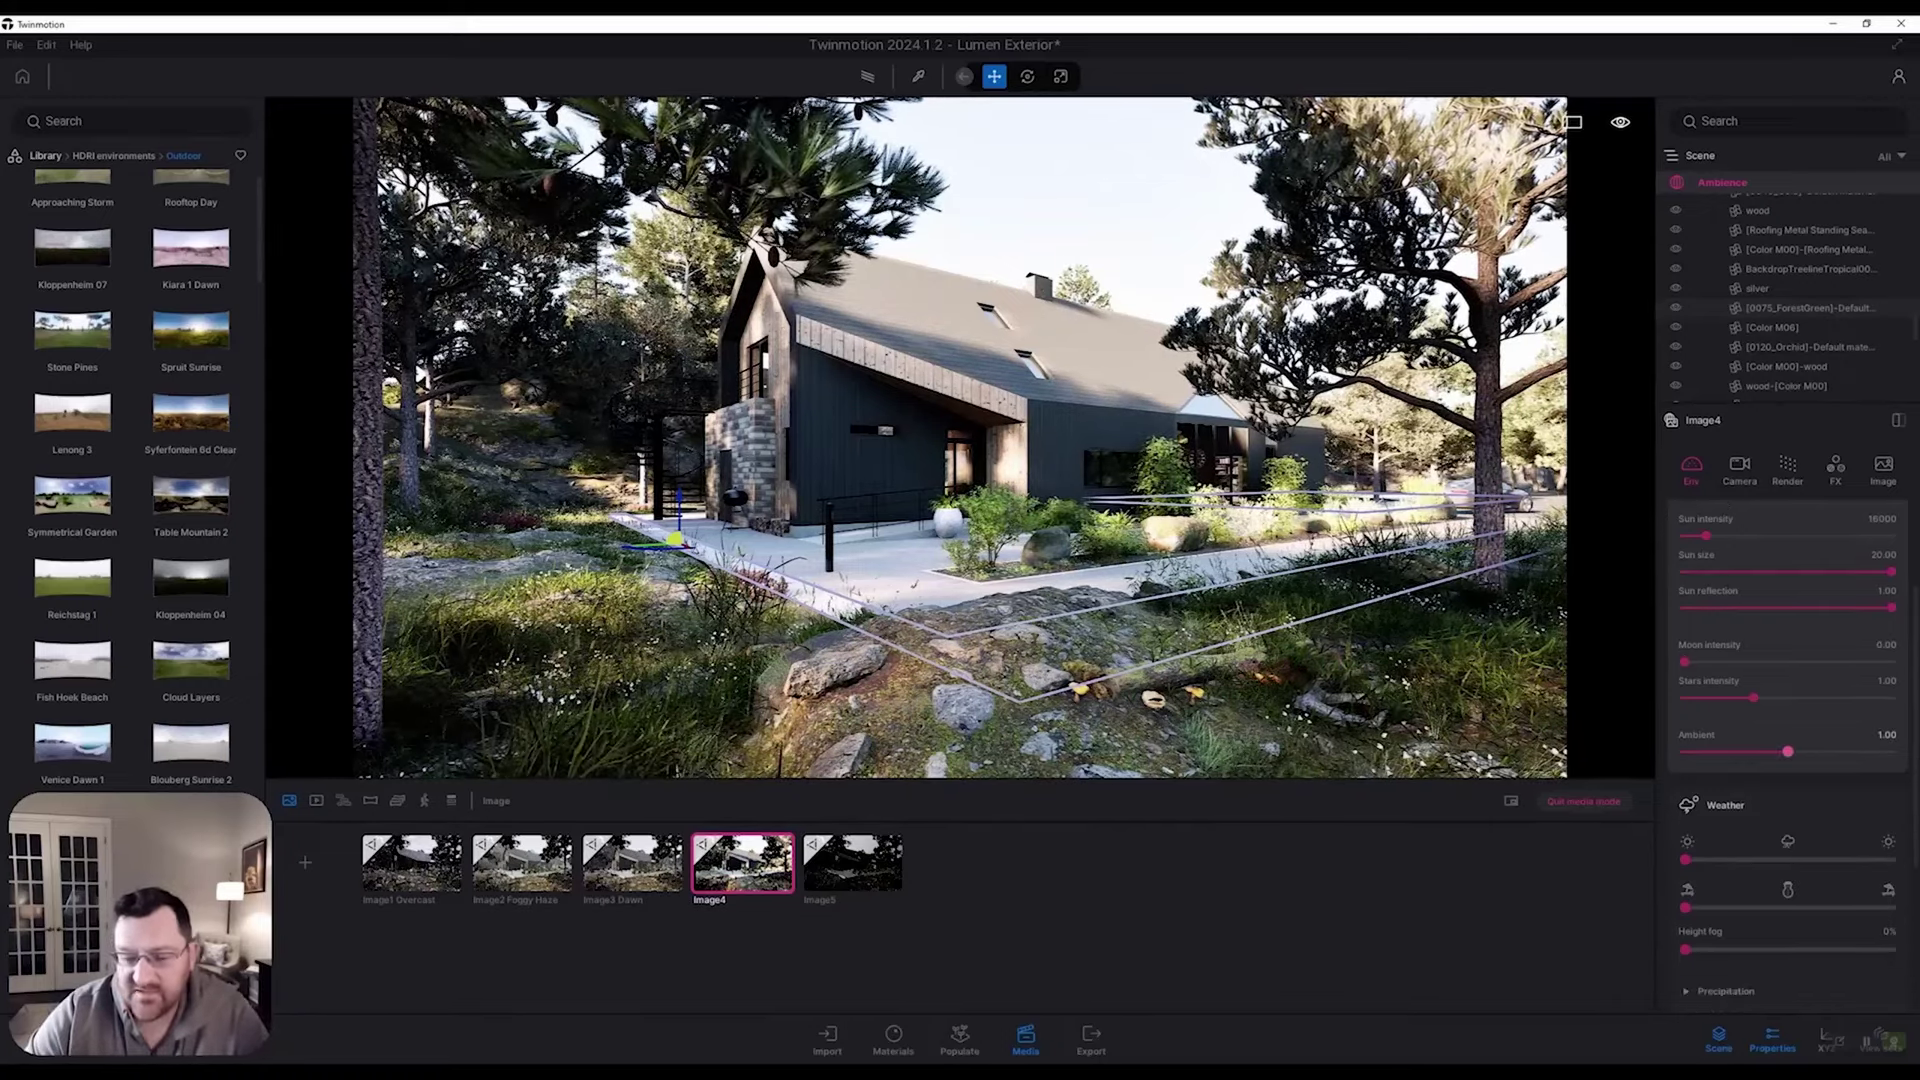
{"action": "mouse_move", "coordinate": [1787, 751]}
{"action": "left_mouse_down"}
{"action": "mouse_move", "coordinate": [1769, 751]}
{"action": "mouse_move", "coordinate": [1891, 751]}
{"action": "mouse_move", "coordinate": [1769, 751]}
{"action": "mouse_move", "coordinate": [1788, 751]}
{"action": "left_mouse_up"}
{"action": "left_click", "coordinate": [1886, 734]}
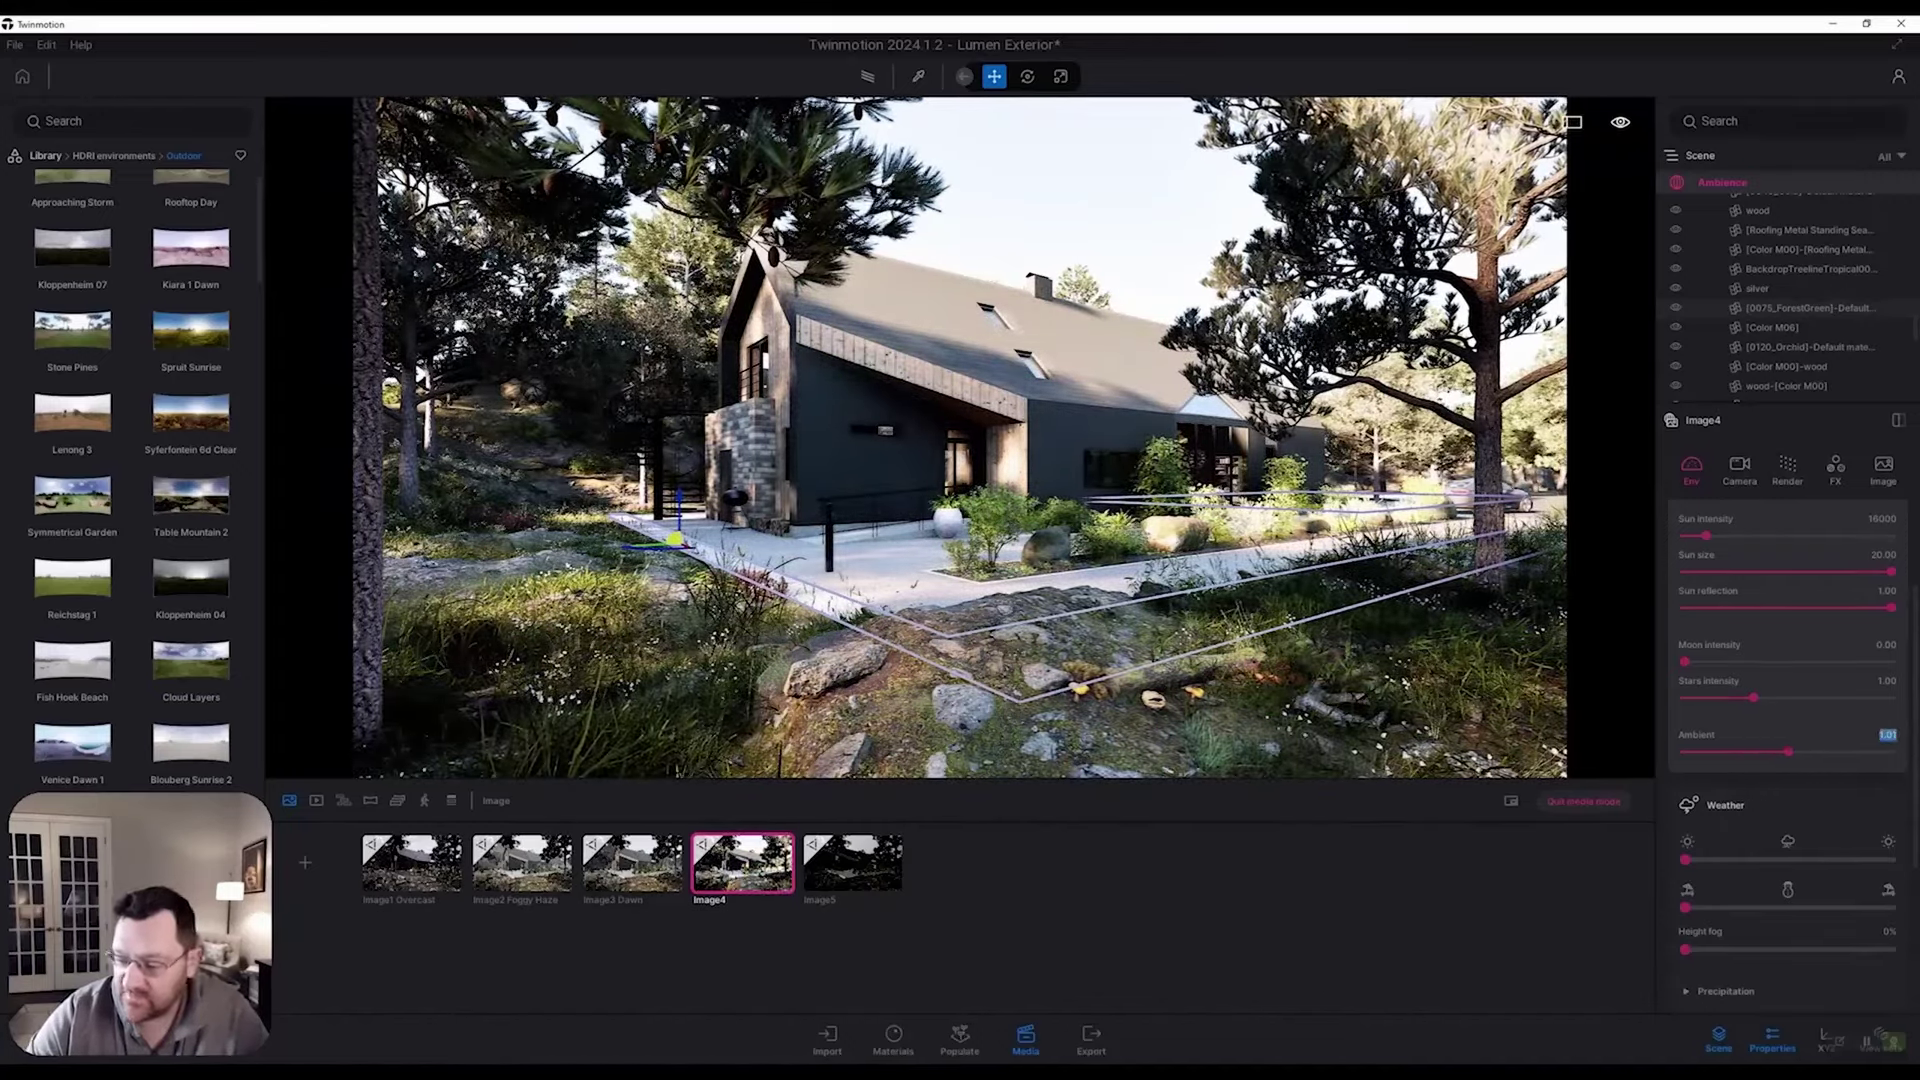
{"action": "scroll", "coordinate": [1788, 700], "scroll_direction": "down", "scroll_amount": 3}
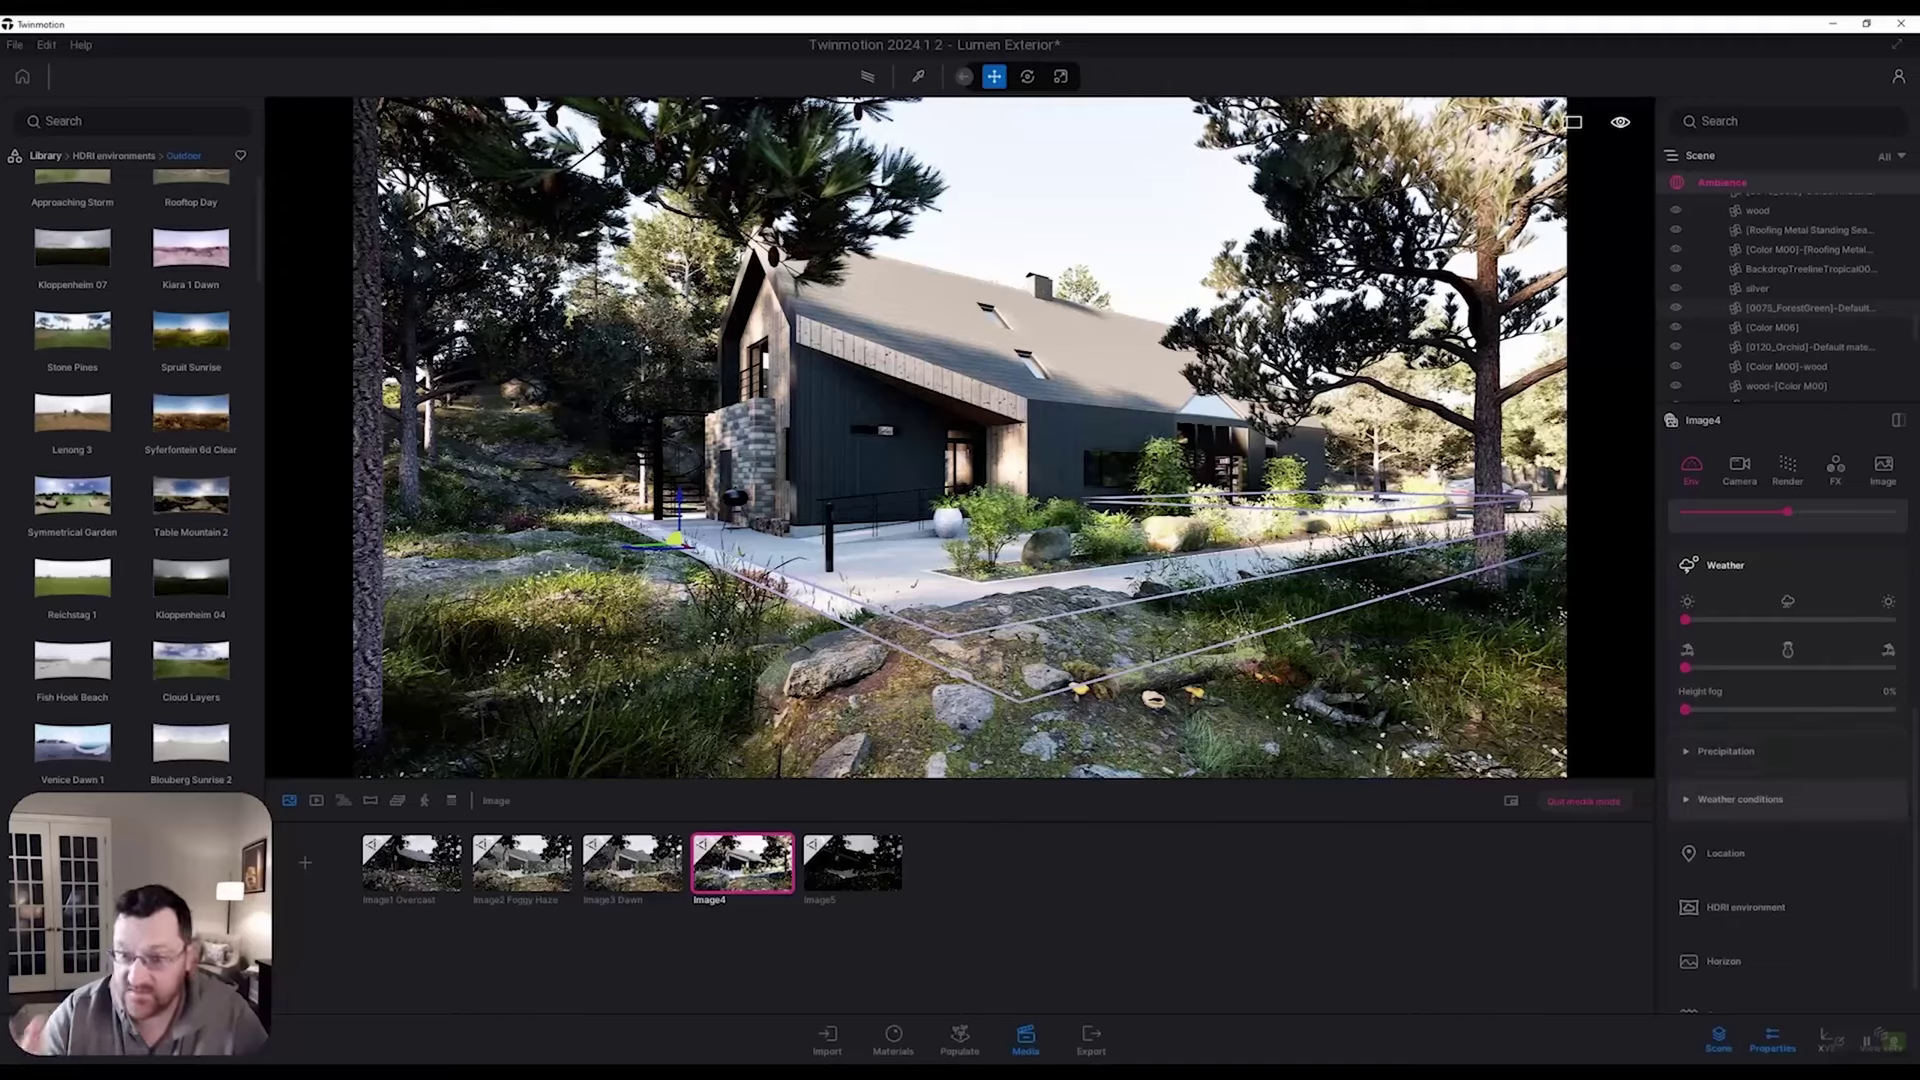
{"action": "scroll", "coordinate": [1788, 700], "scroll_direction": "up", "scroll_amount": 3}
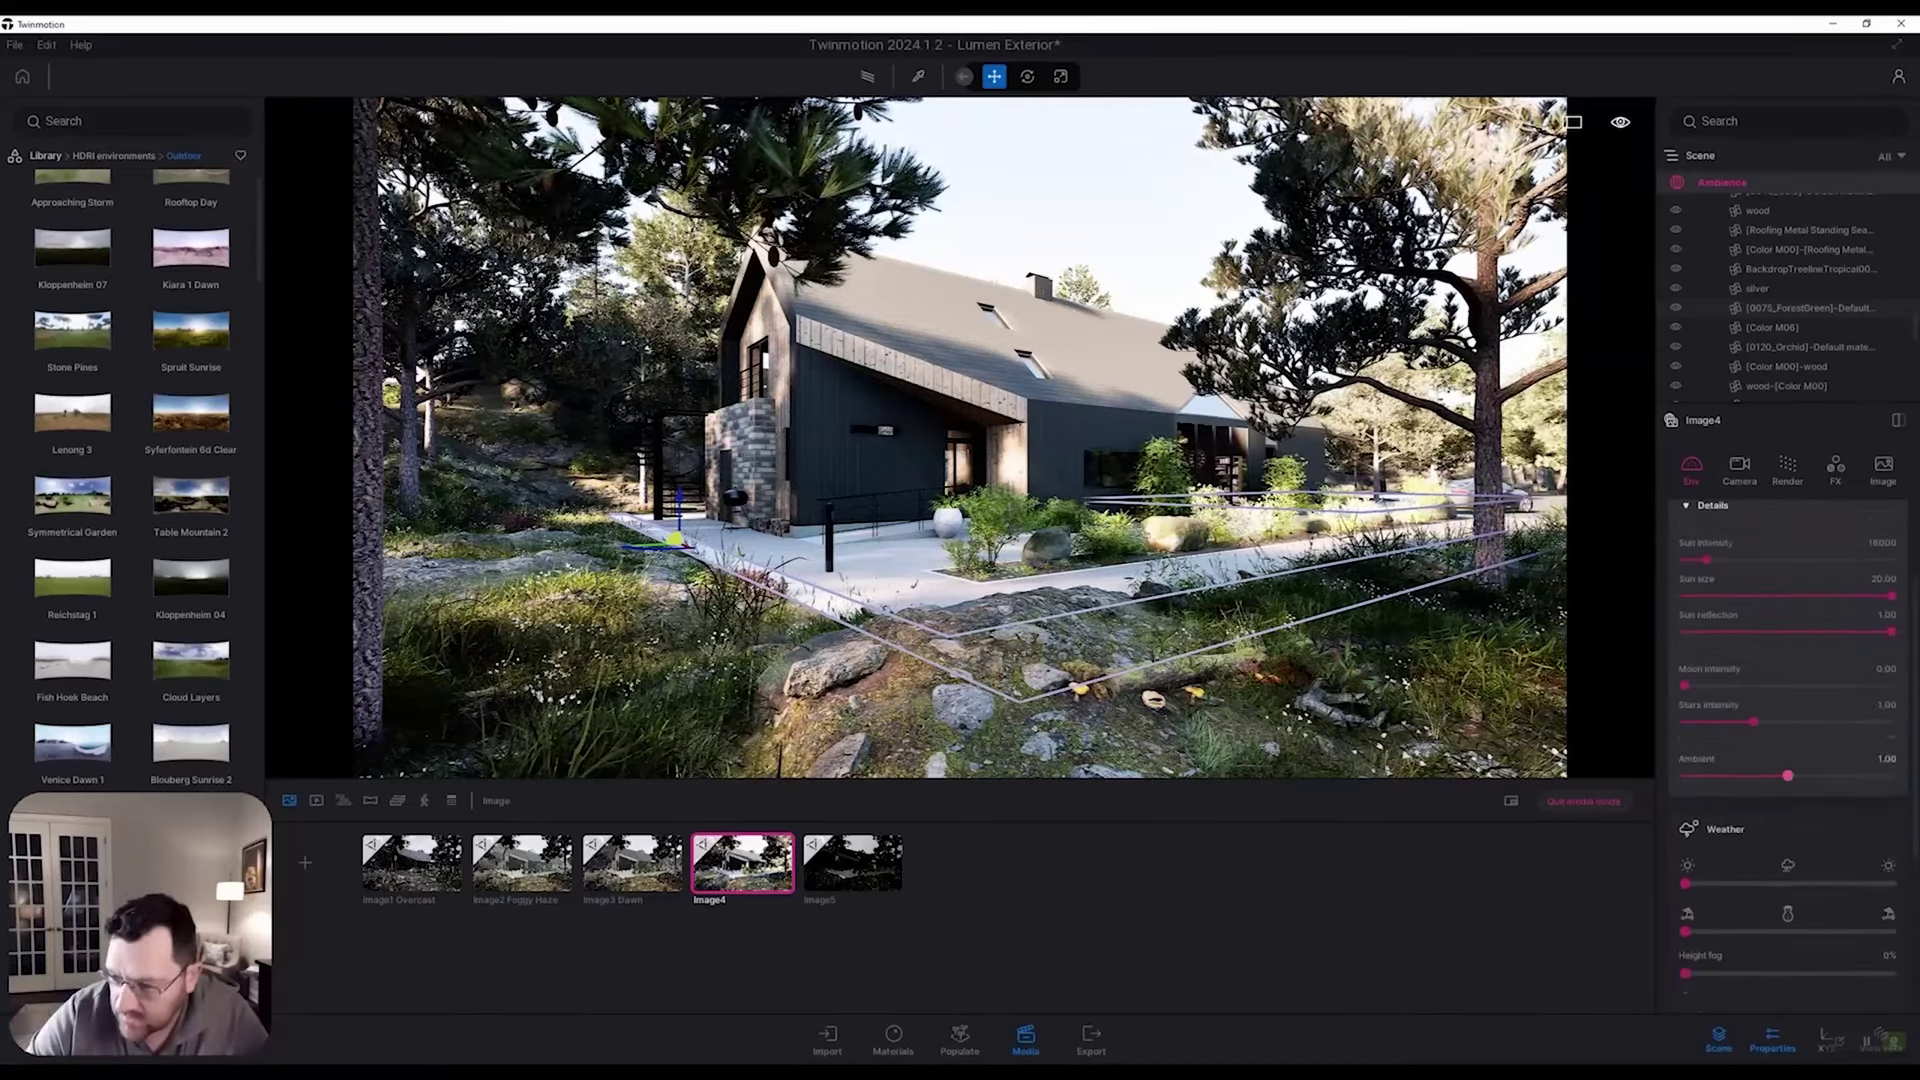
Step: Examine Image4's sun north offset and location details, followed by its camera exposure, white balance and lens settings
{"action": "left_click", "coordinate": [1712, 505]}
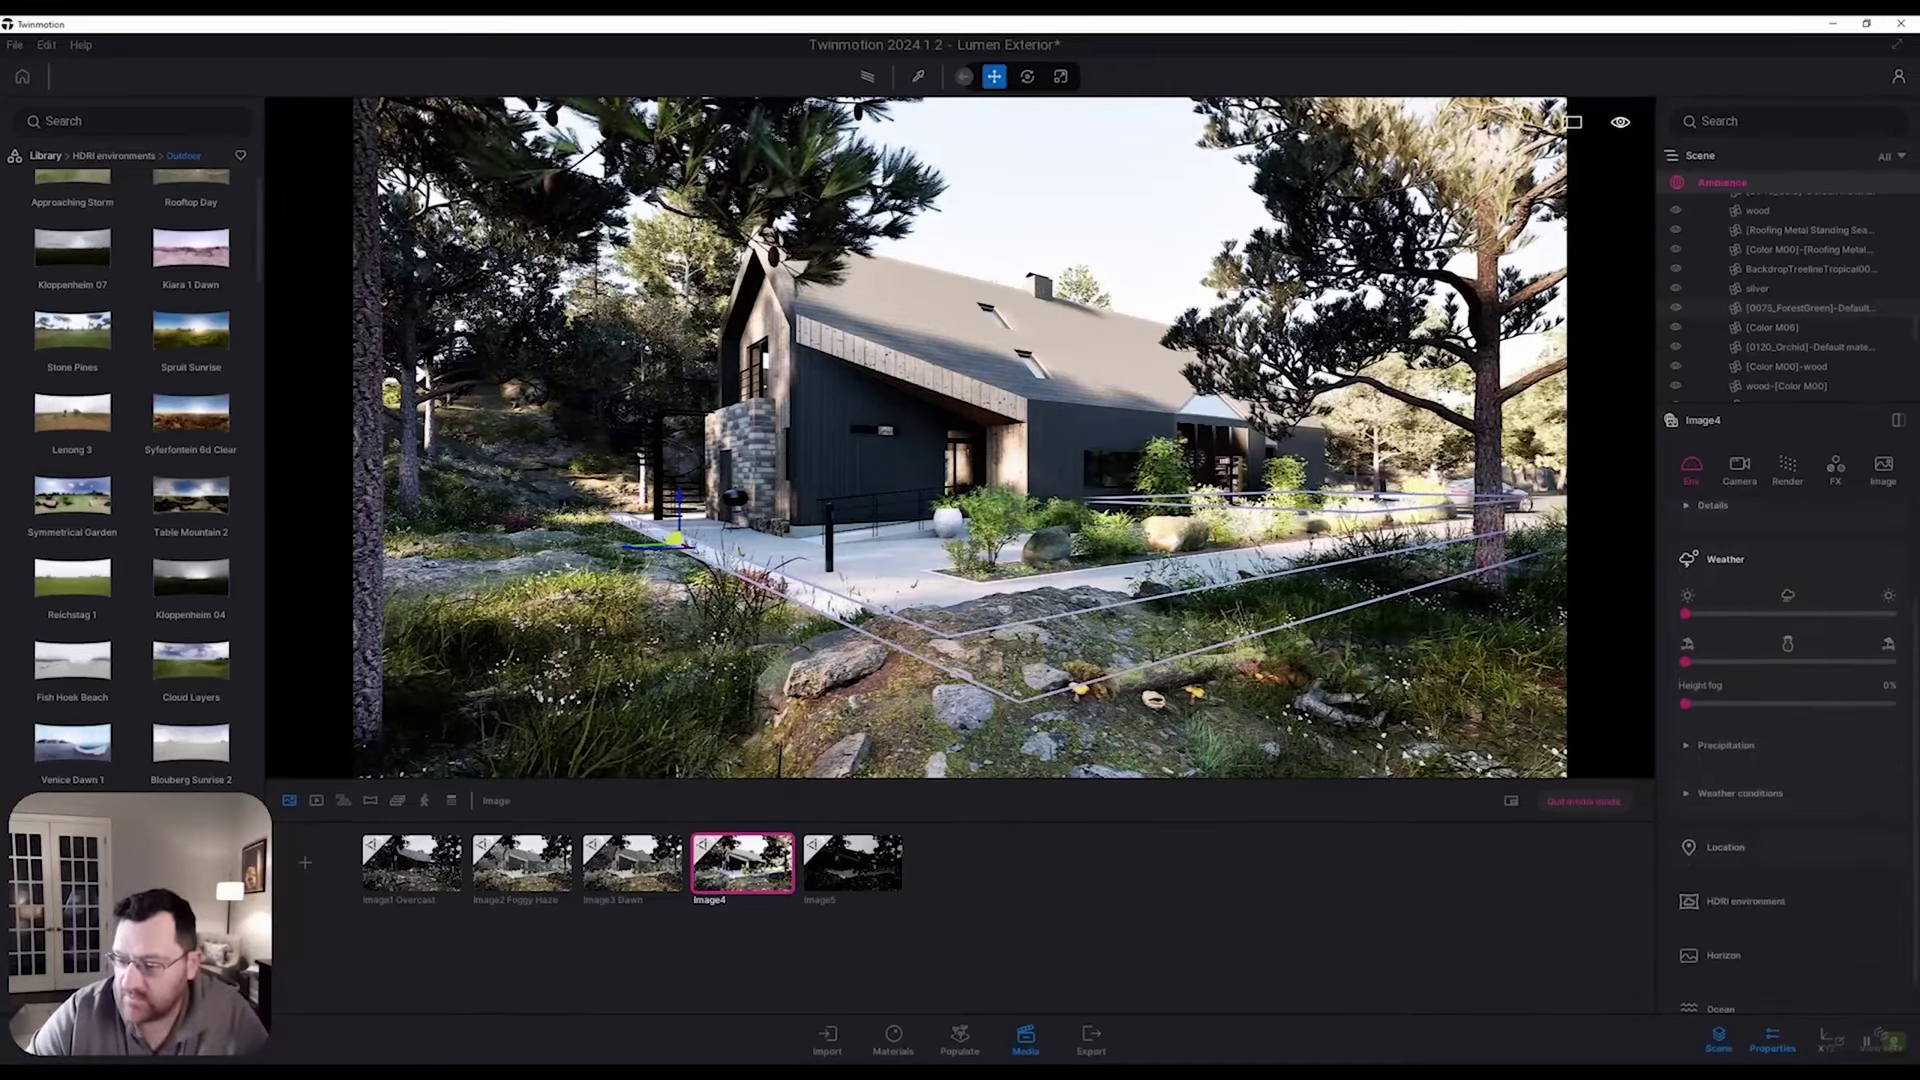
{"action": "left_click", "coordinate": [1725, 846]}
{"action": "scroll", "coordinate": [1745, 755], "scroll_direction": "down", "scroll_amount": 1}
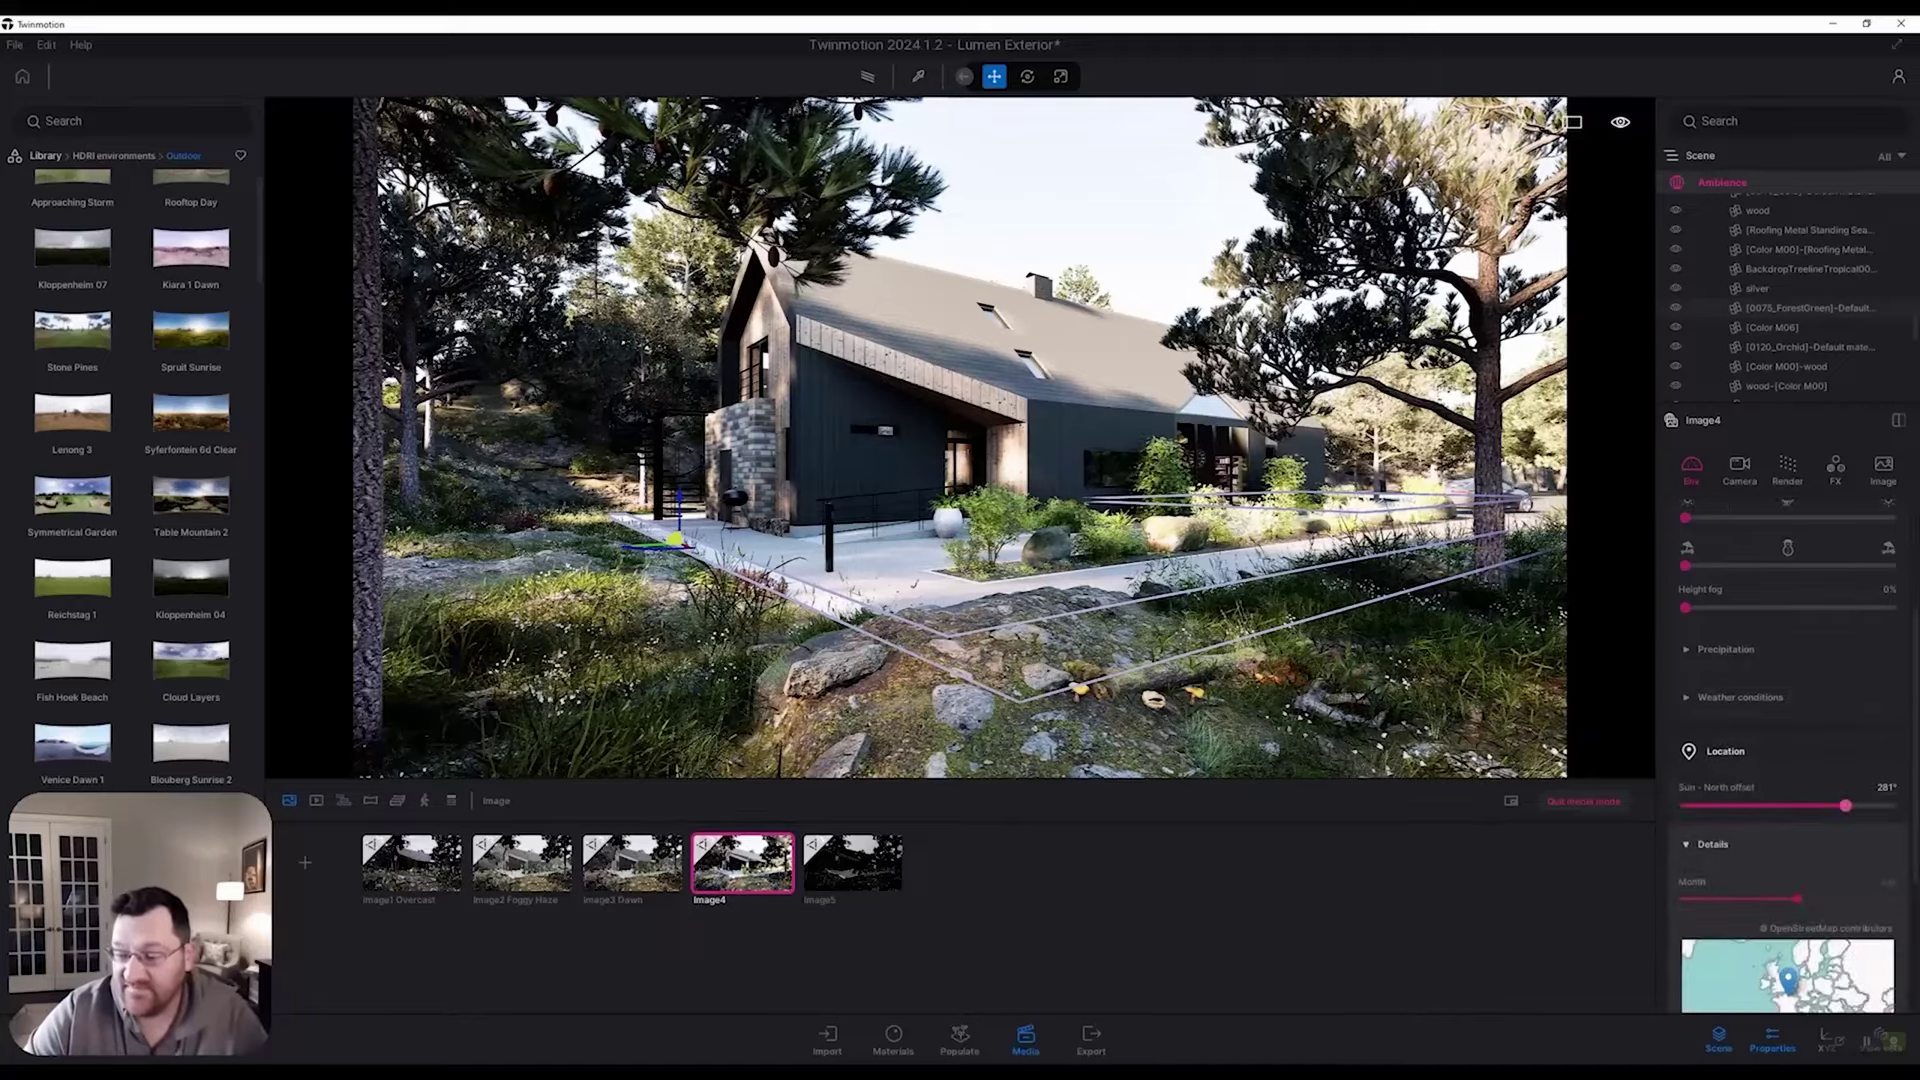
{"action": "mouse_move", "coordinate": [1845, 804]}
{"action": "left_mouse_down"}
{"action": "mouse_move", "coordinate": [1867, 805]}
{"action": "mouse_move", "coordinate": [1771, 805]}
{"action": "mouse_move", "coordinate": [1845, 805]}
{"action": "left_mouse_up"}
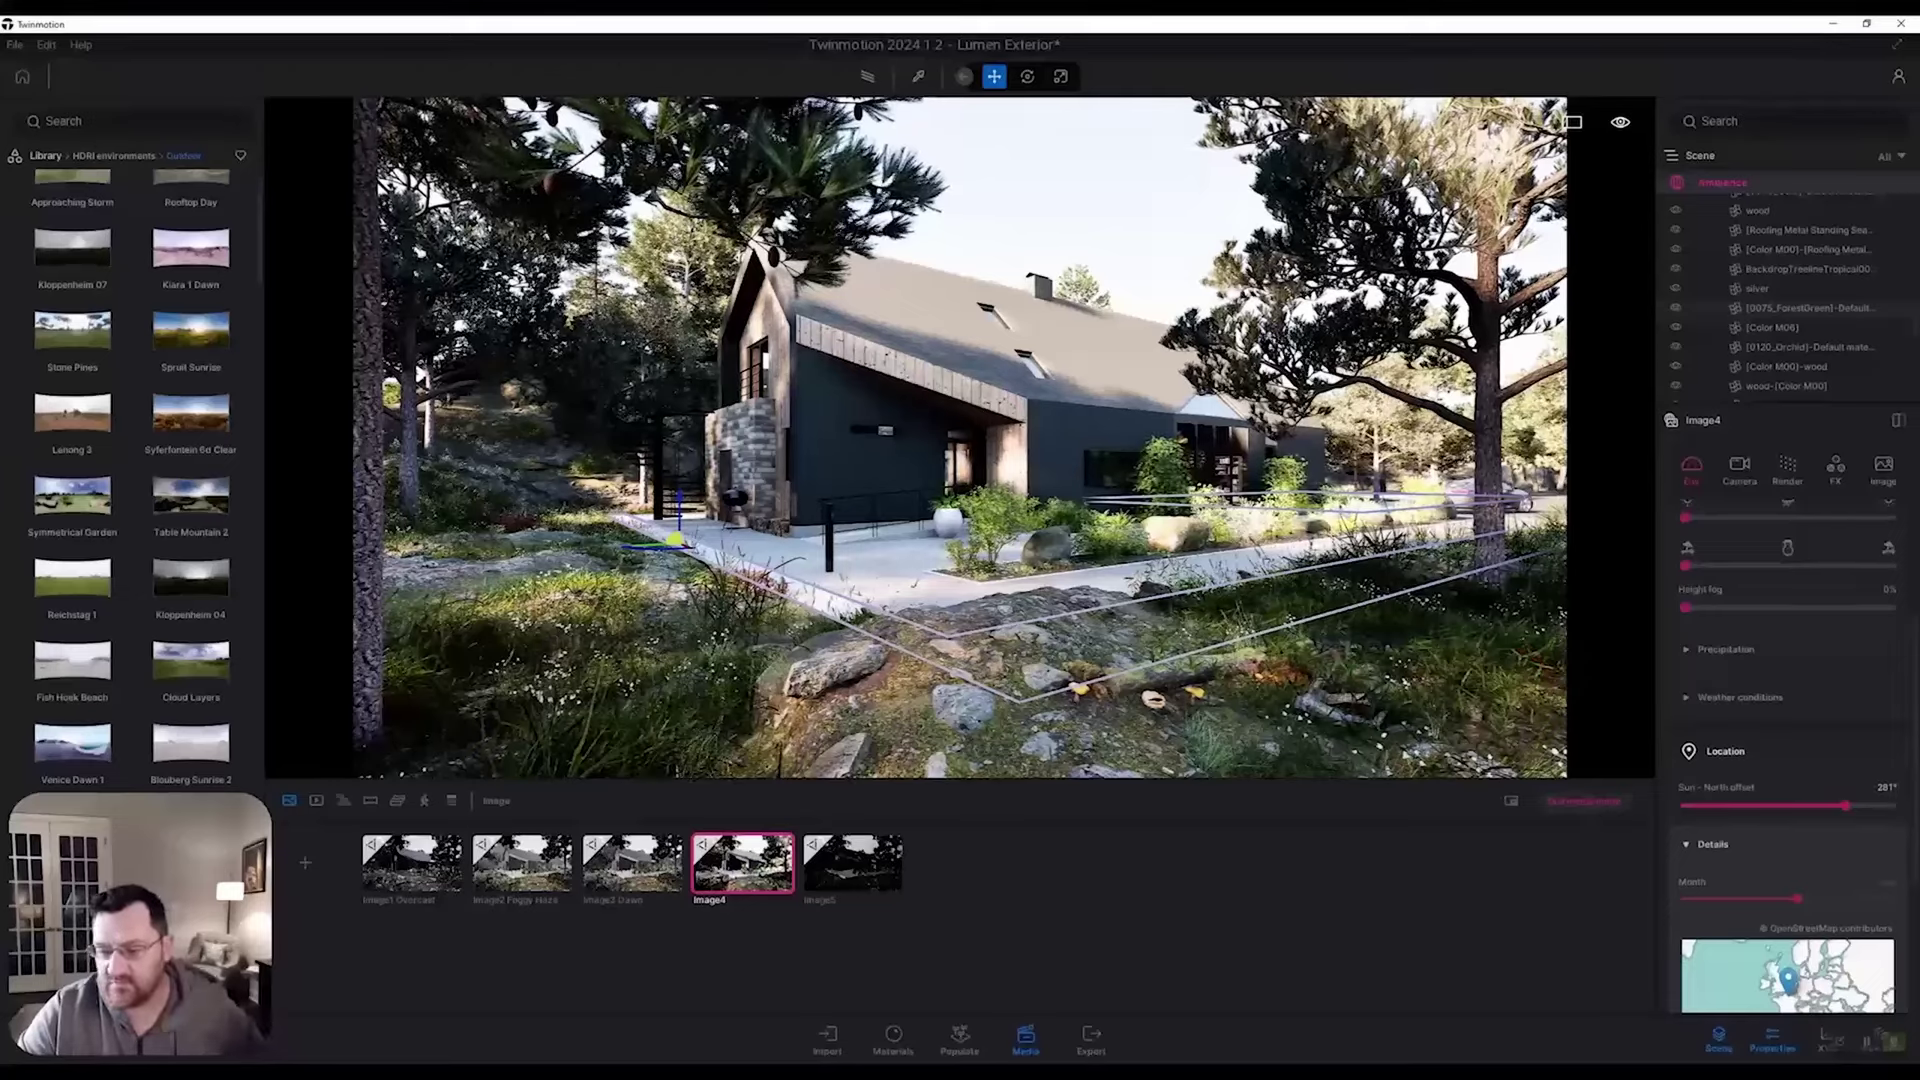
{"action": "scroll", "coordinate": [1790, 760], "scroll_direction": "up", "scroll_amount": 2}
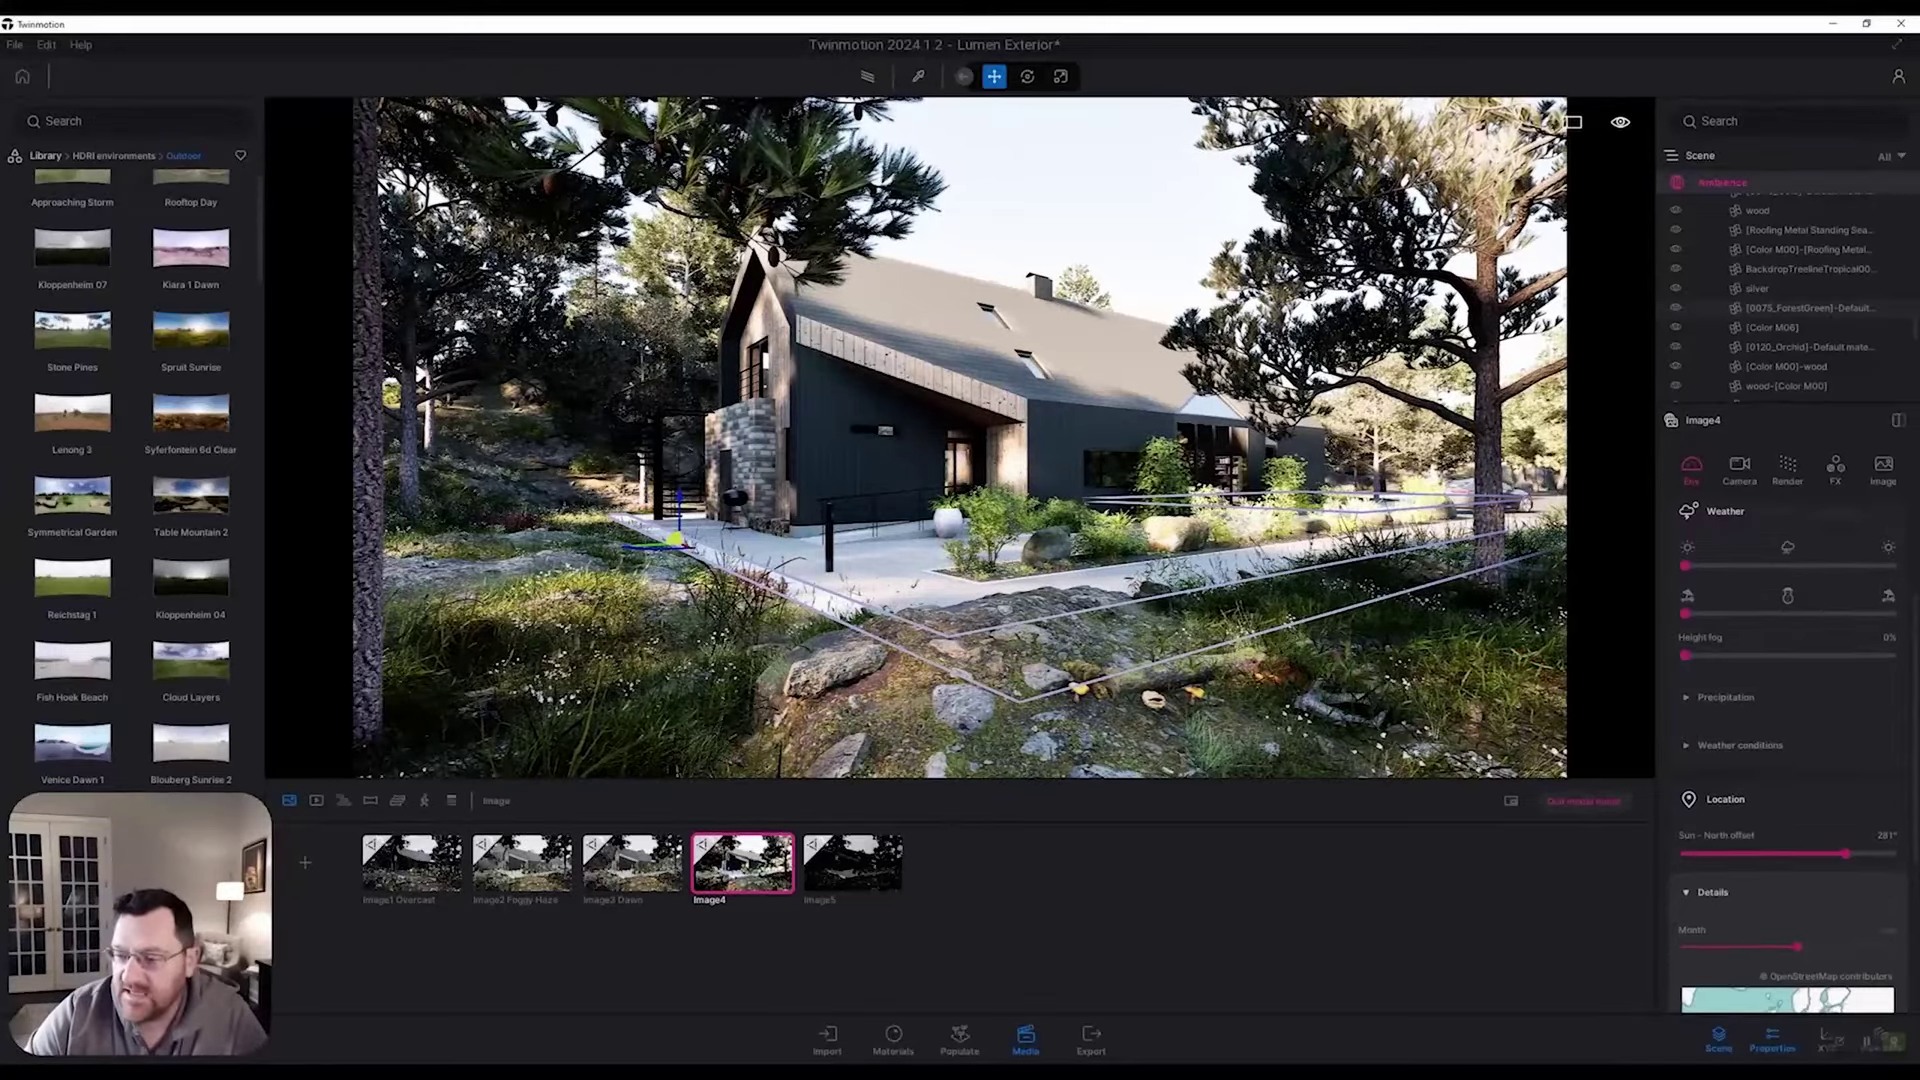
{"action": "left_click", "coordinate": [1739, 468]}
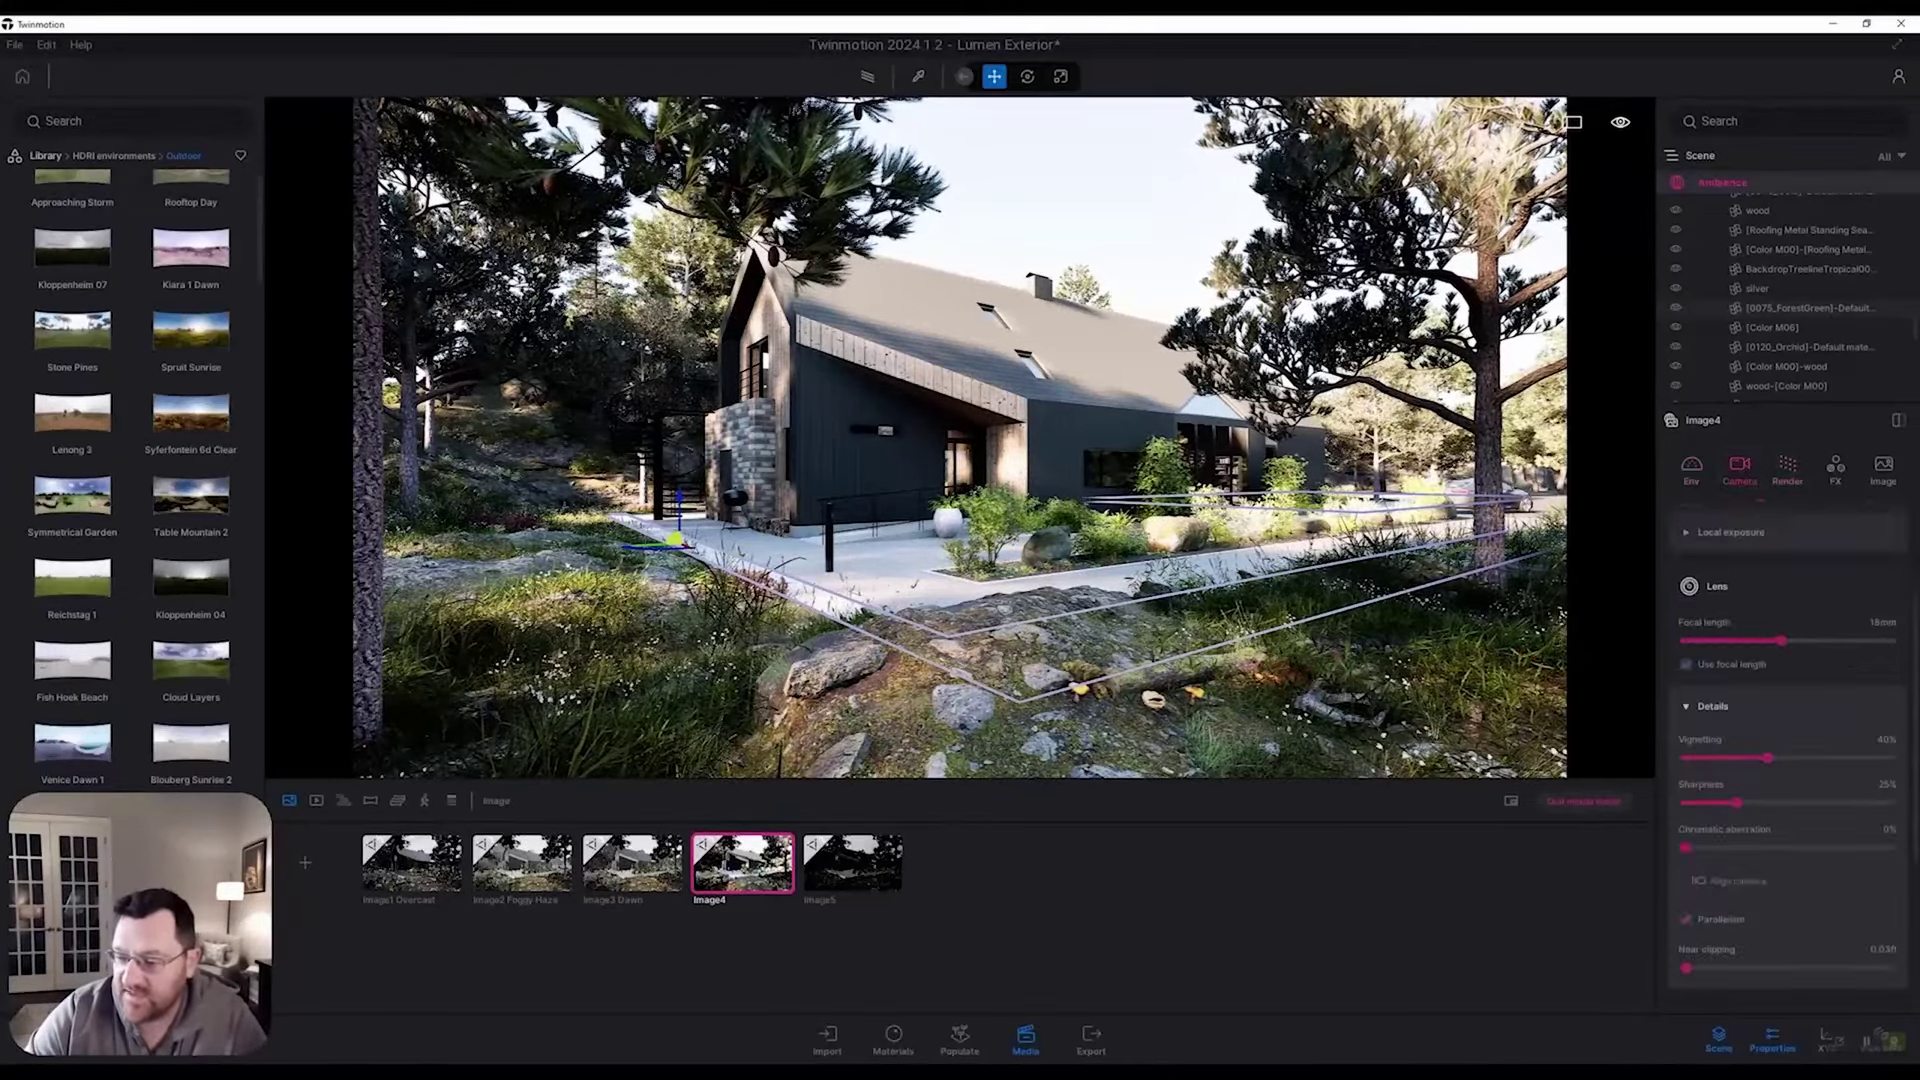
{"action": "scroll", "coordinate": [1788, 760], "scroll_direction": "up", "scroll_amount": 2}
{"action": "scroll", "coordinate": [1788, 760], "scroll_direction": "up", "scroll_amount": 3}
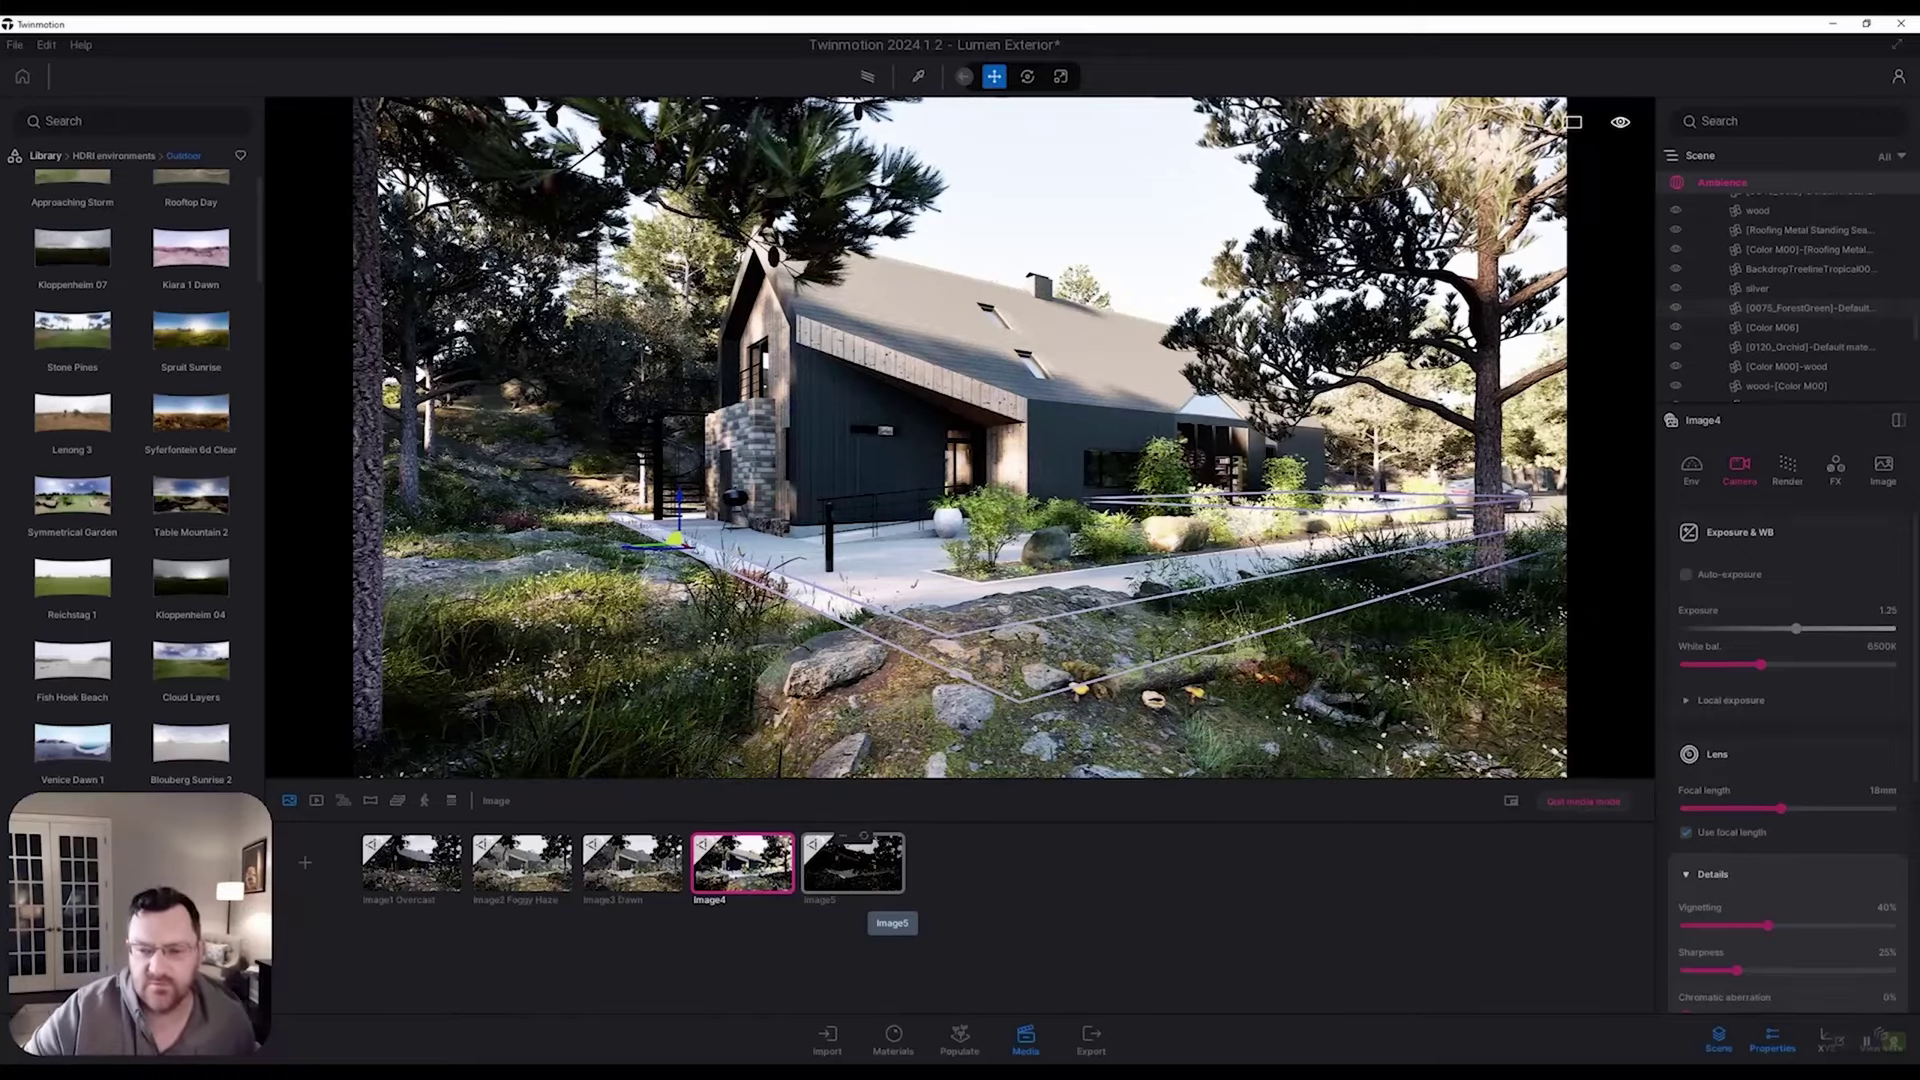
Step: Open Image5 and examine its HDRI environment, camera exposure, lens, natural lighting and weather settings
{"action": "left_click", "coordinate": [860, 878]}
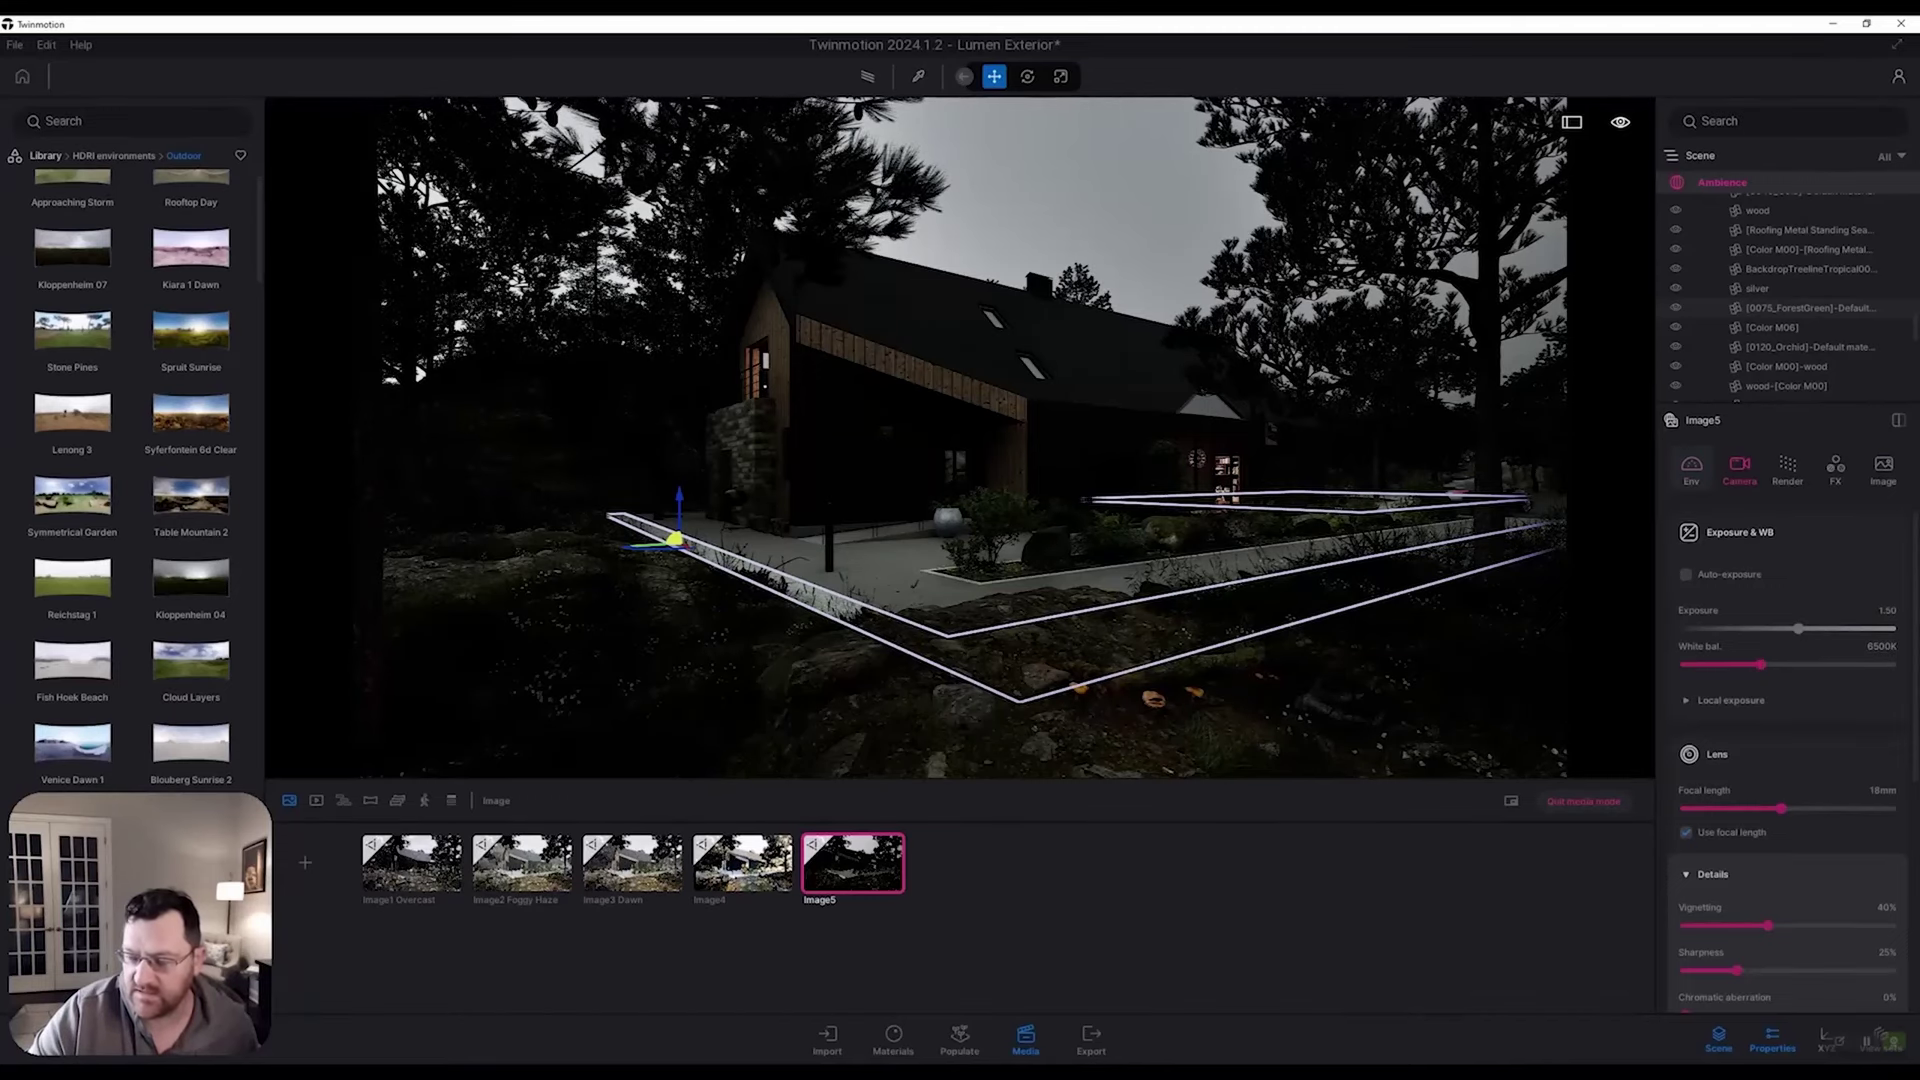
{"action": "left_click", "coordinate": [1691, 470]}
{"action": "scroll", "coordinate": [1788, 750], "scroll_direction": "down", "scroll_amount": 5}
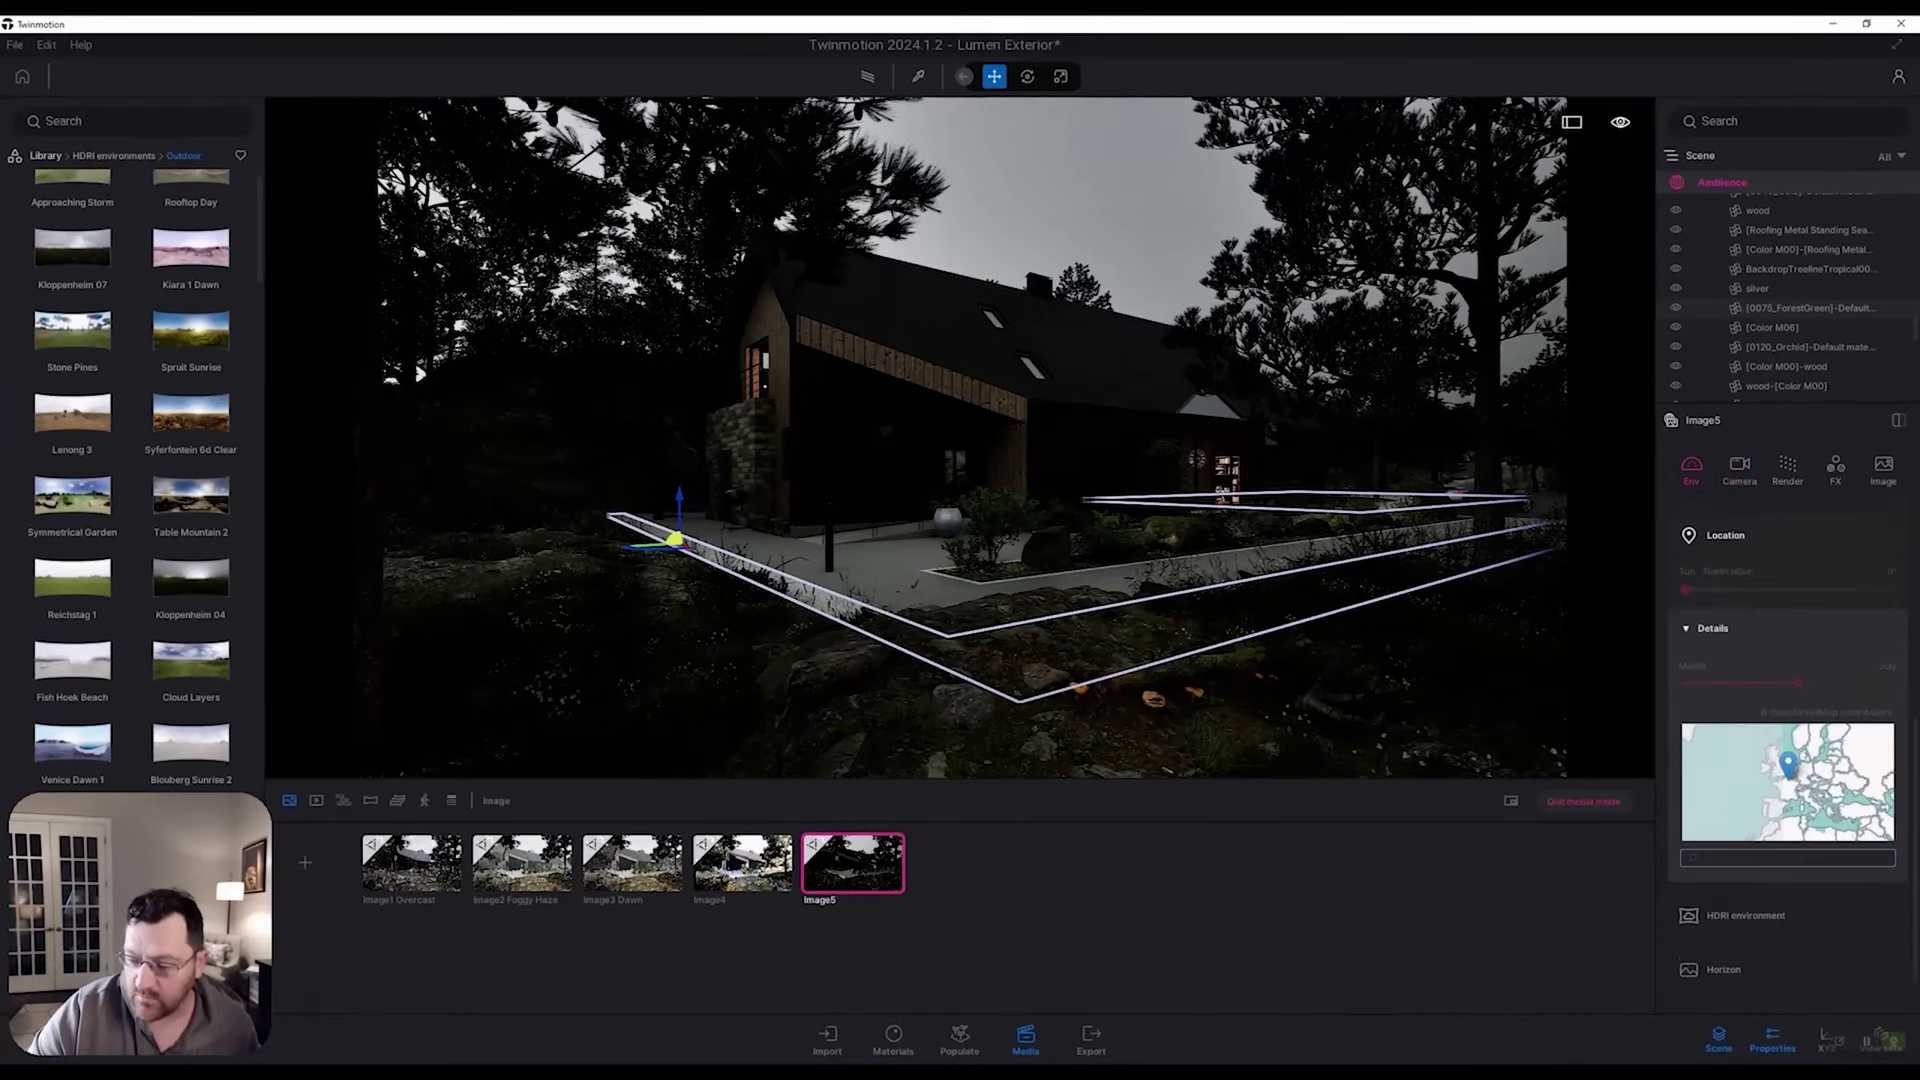
{"action": "left_click", "coordinate": [1745, 865]}
{"action": "scroll", "coordinate": [1745, 864], "scroll_direction": "down", "scroll_amount": 3}
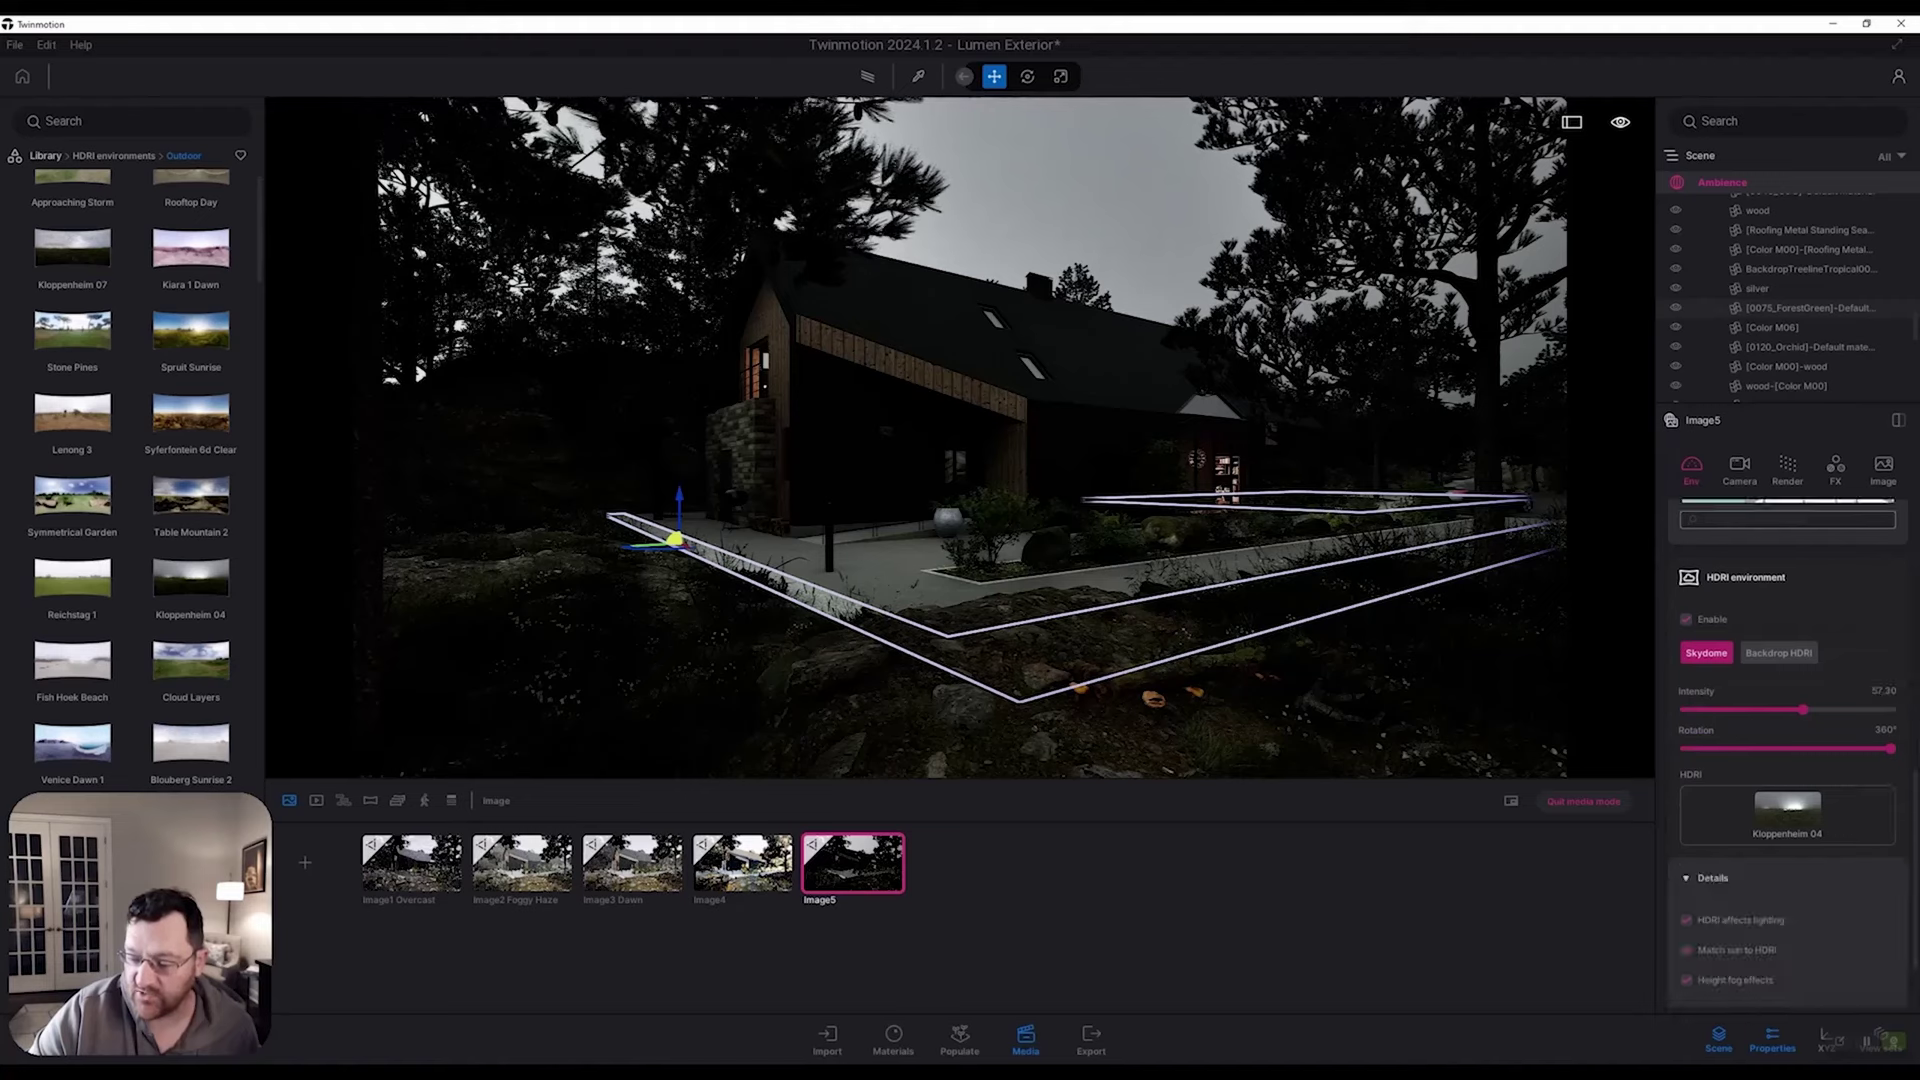
{"action": "scroll", "coordinate": [1788, 800], "scroll_direction": "up", "scroll_amount": 1}
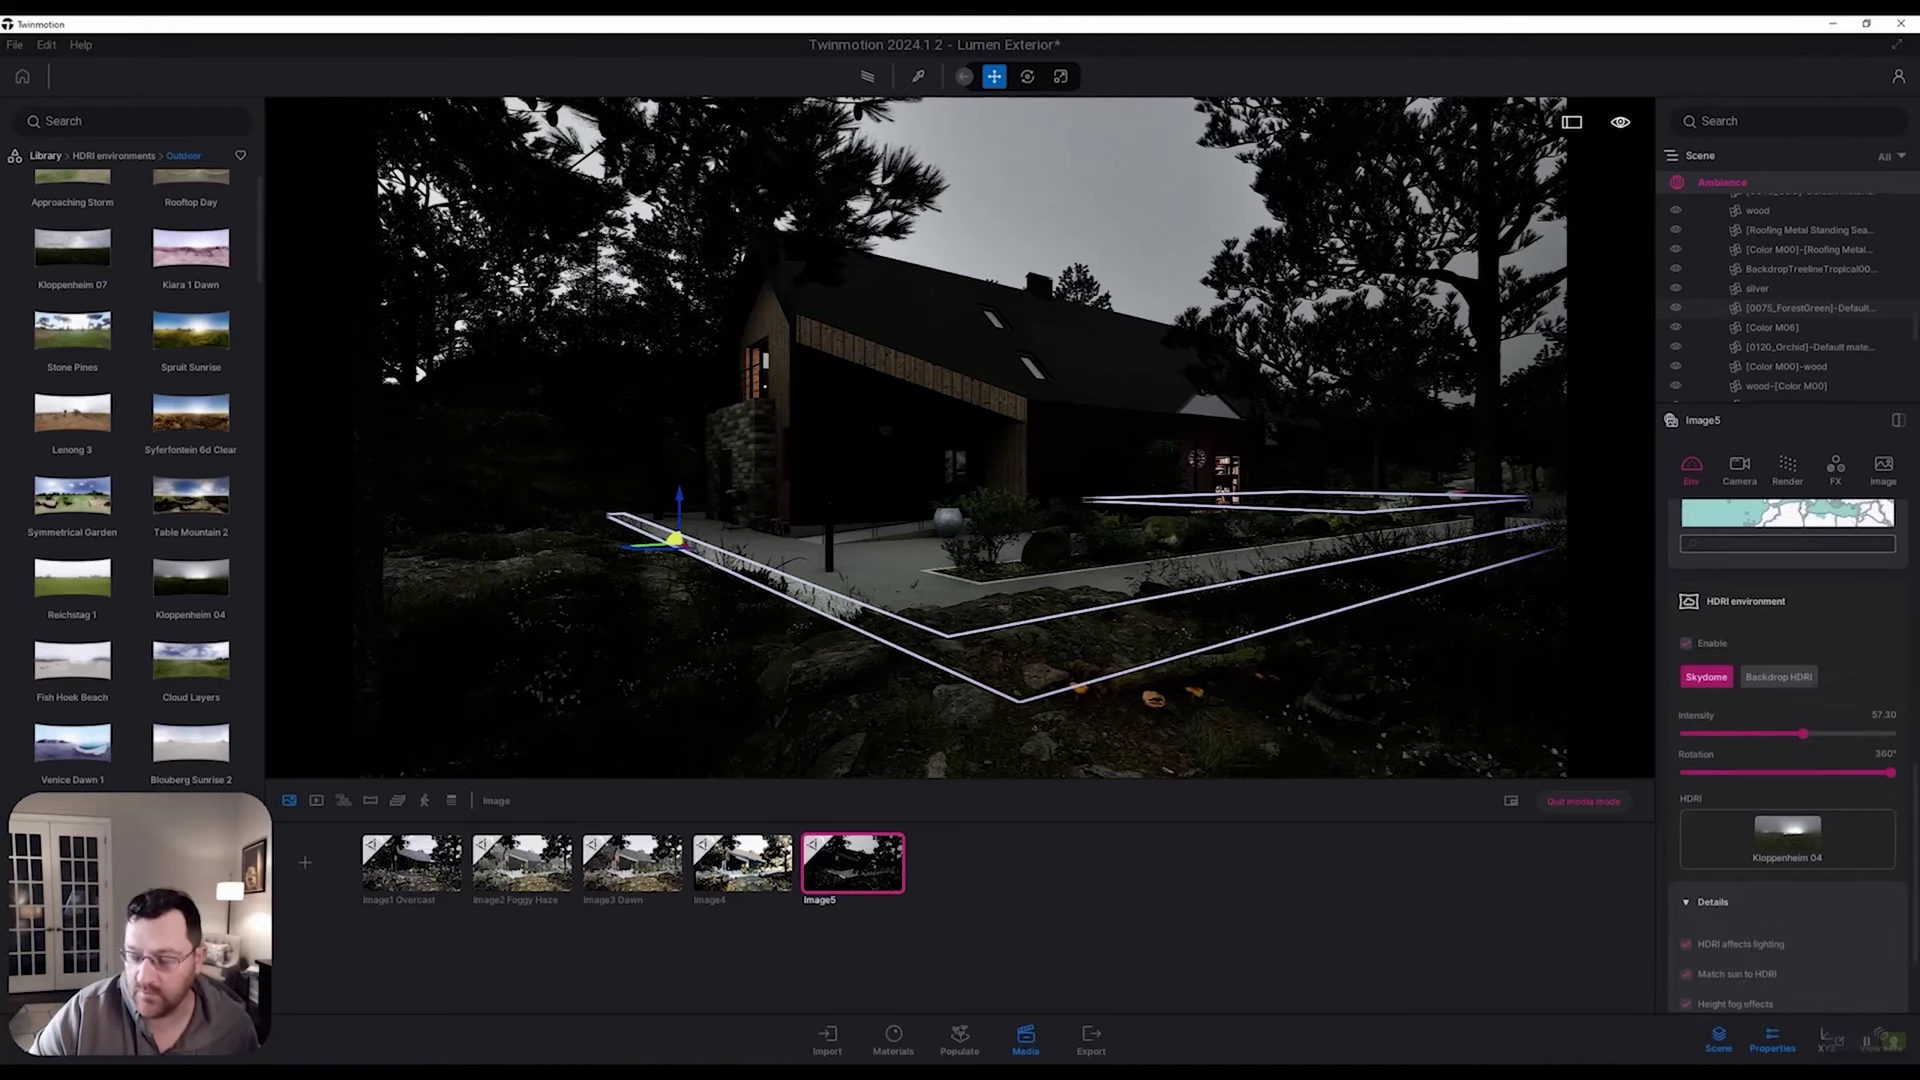
{"action": "left_click", "coordinate": [1739, 467]}
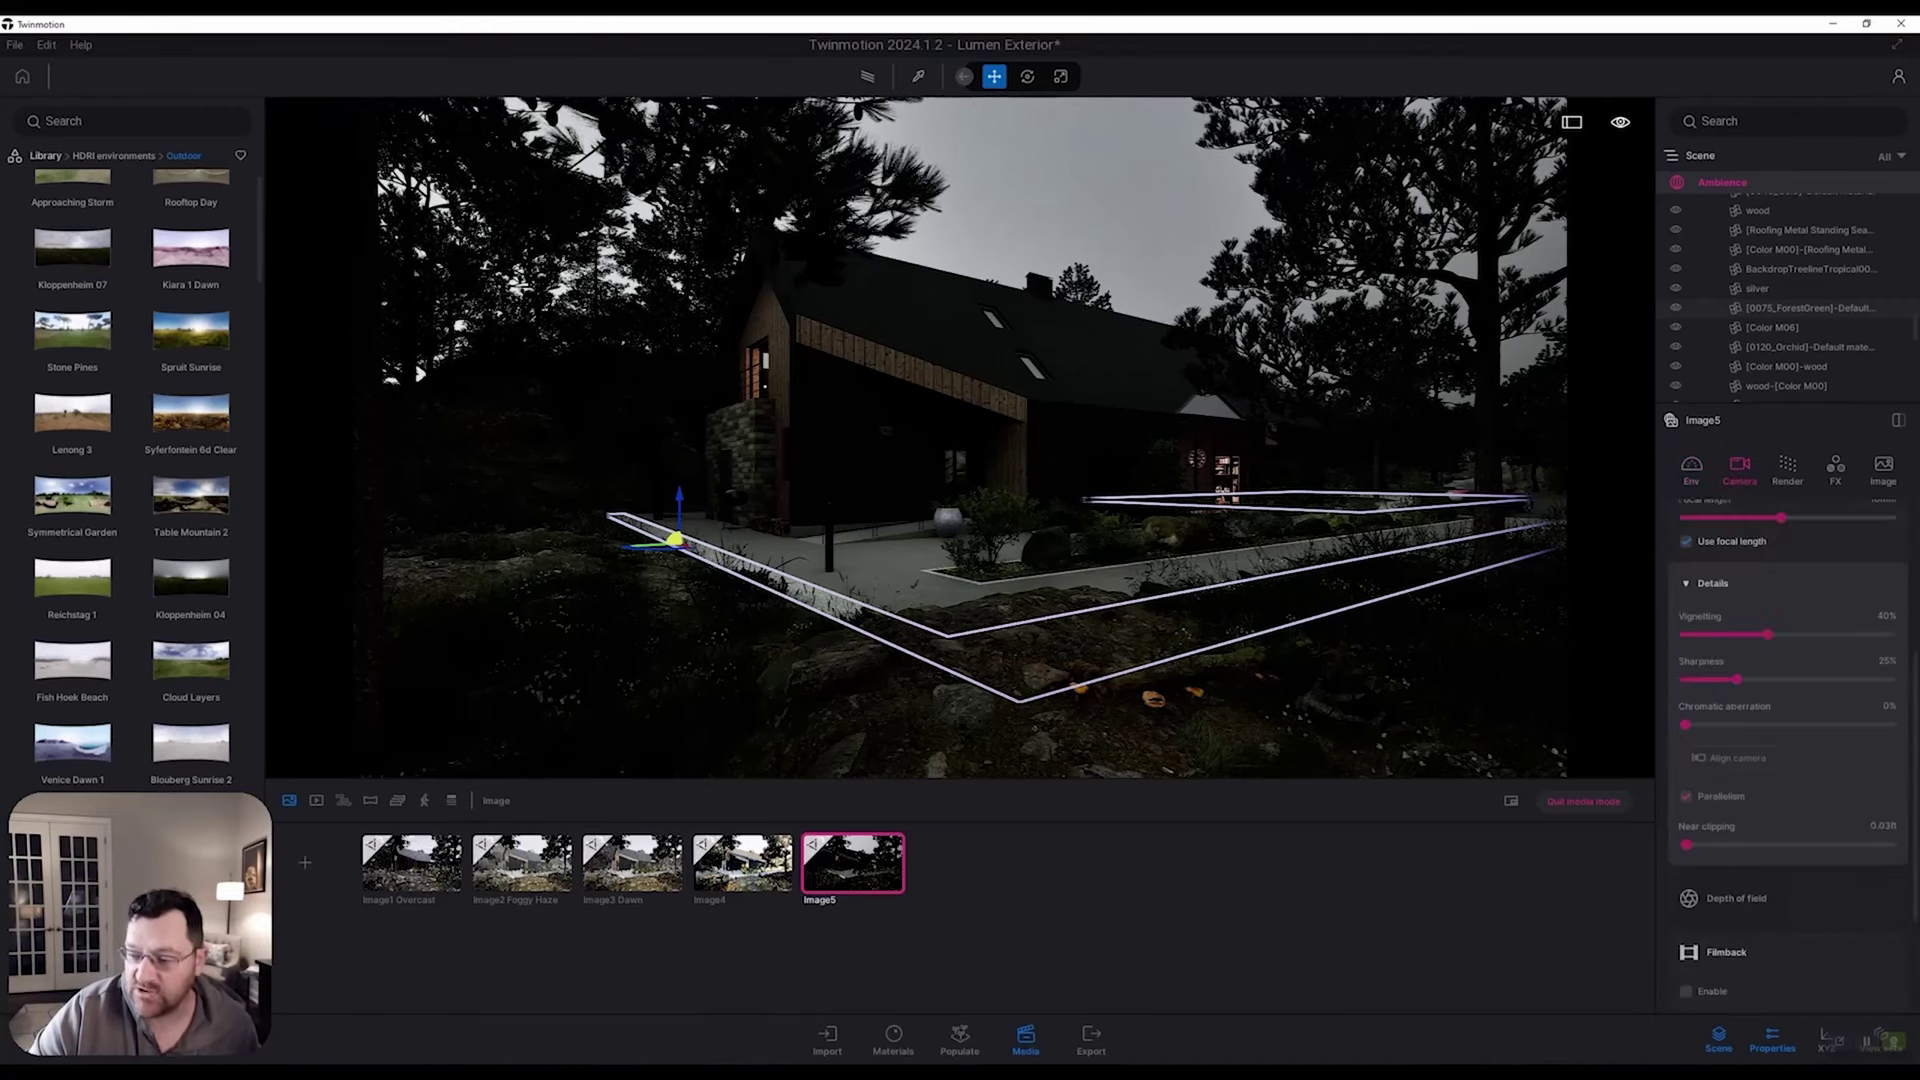
{"action": "scroll", "coordinate": [1788, 880], "scroll_direction": "up", "scroll_amount": 1}
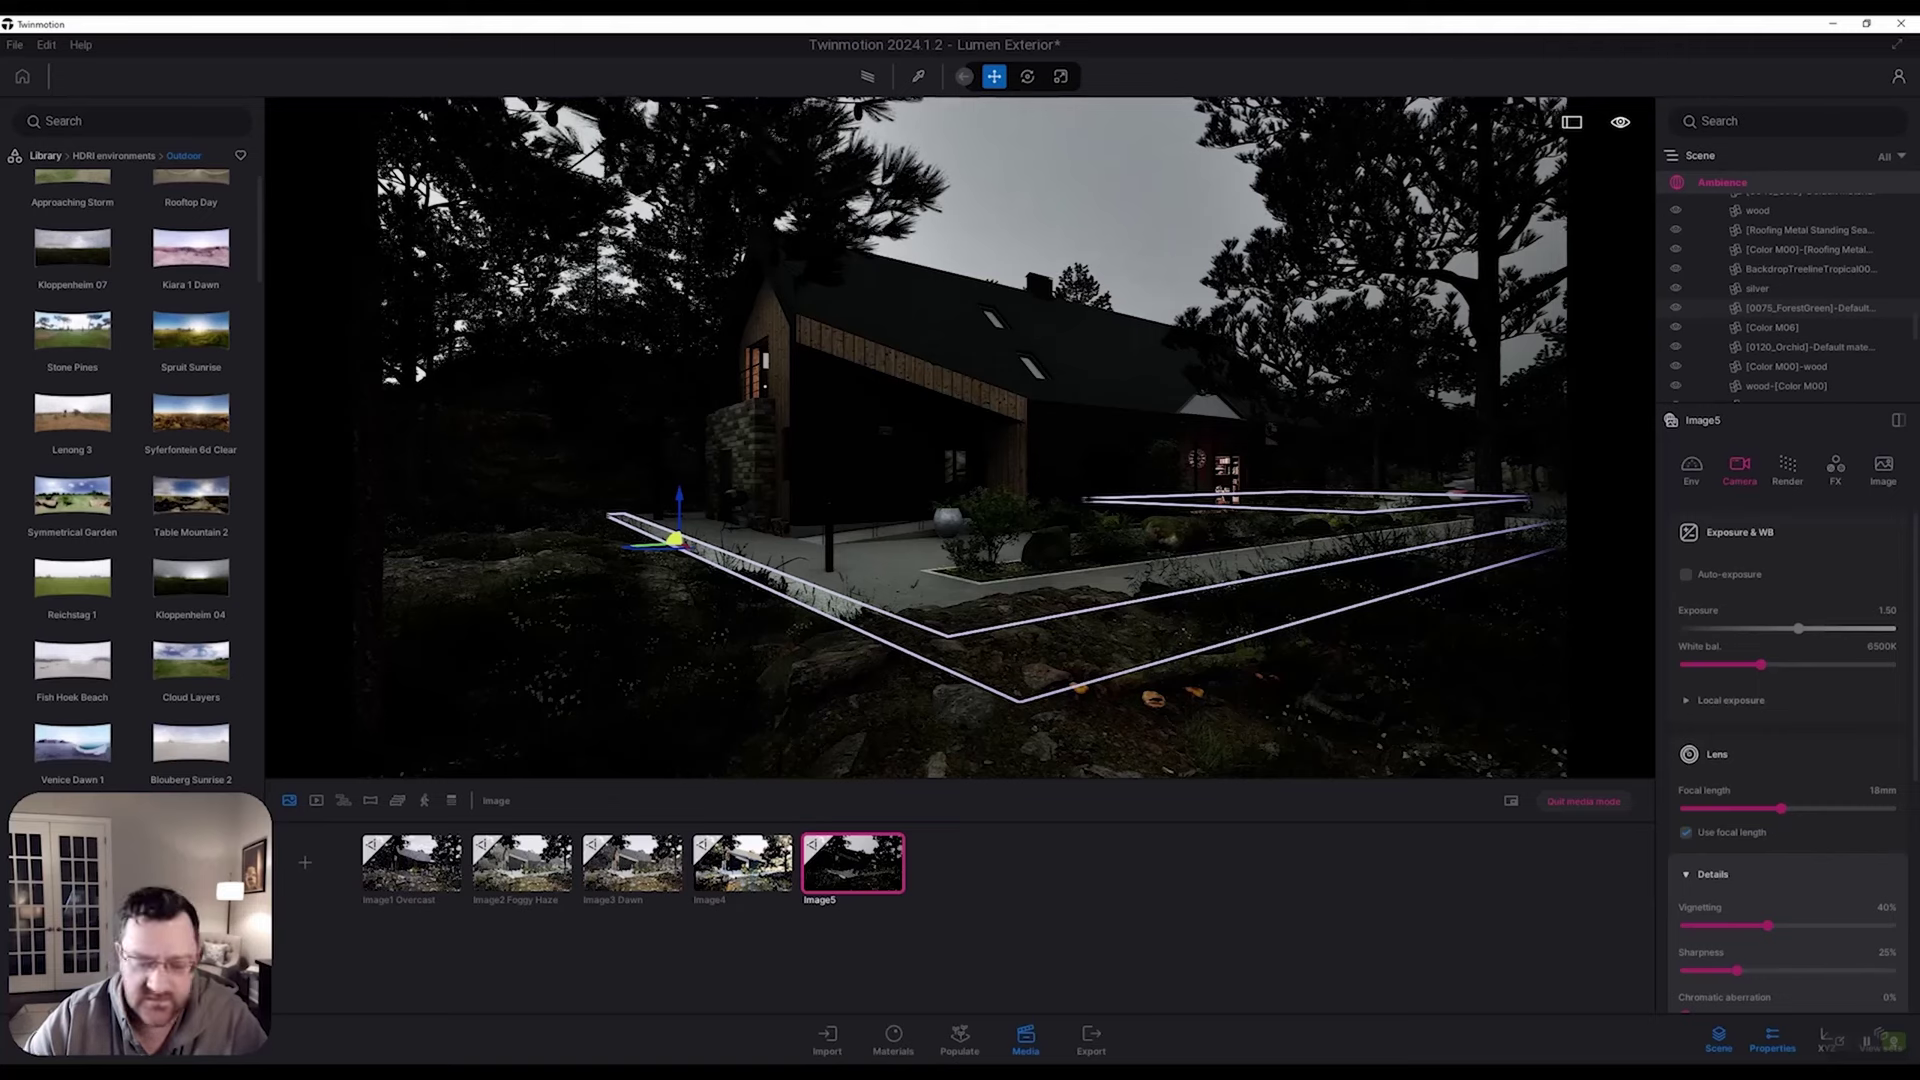
{"action": "left_click", "coordinate": [1691, 470]}
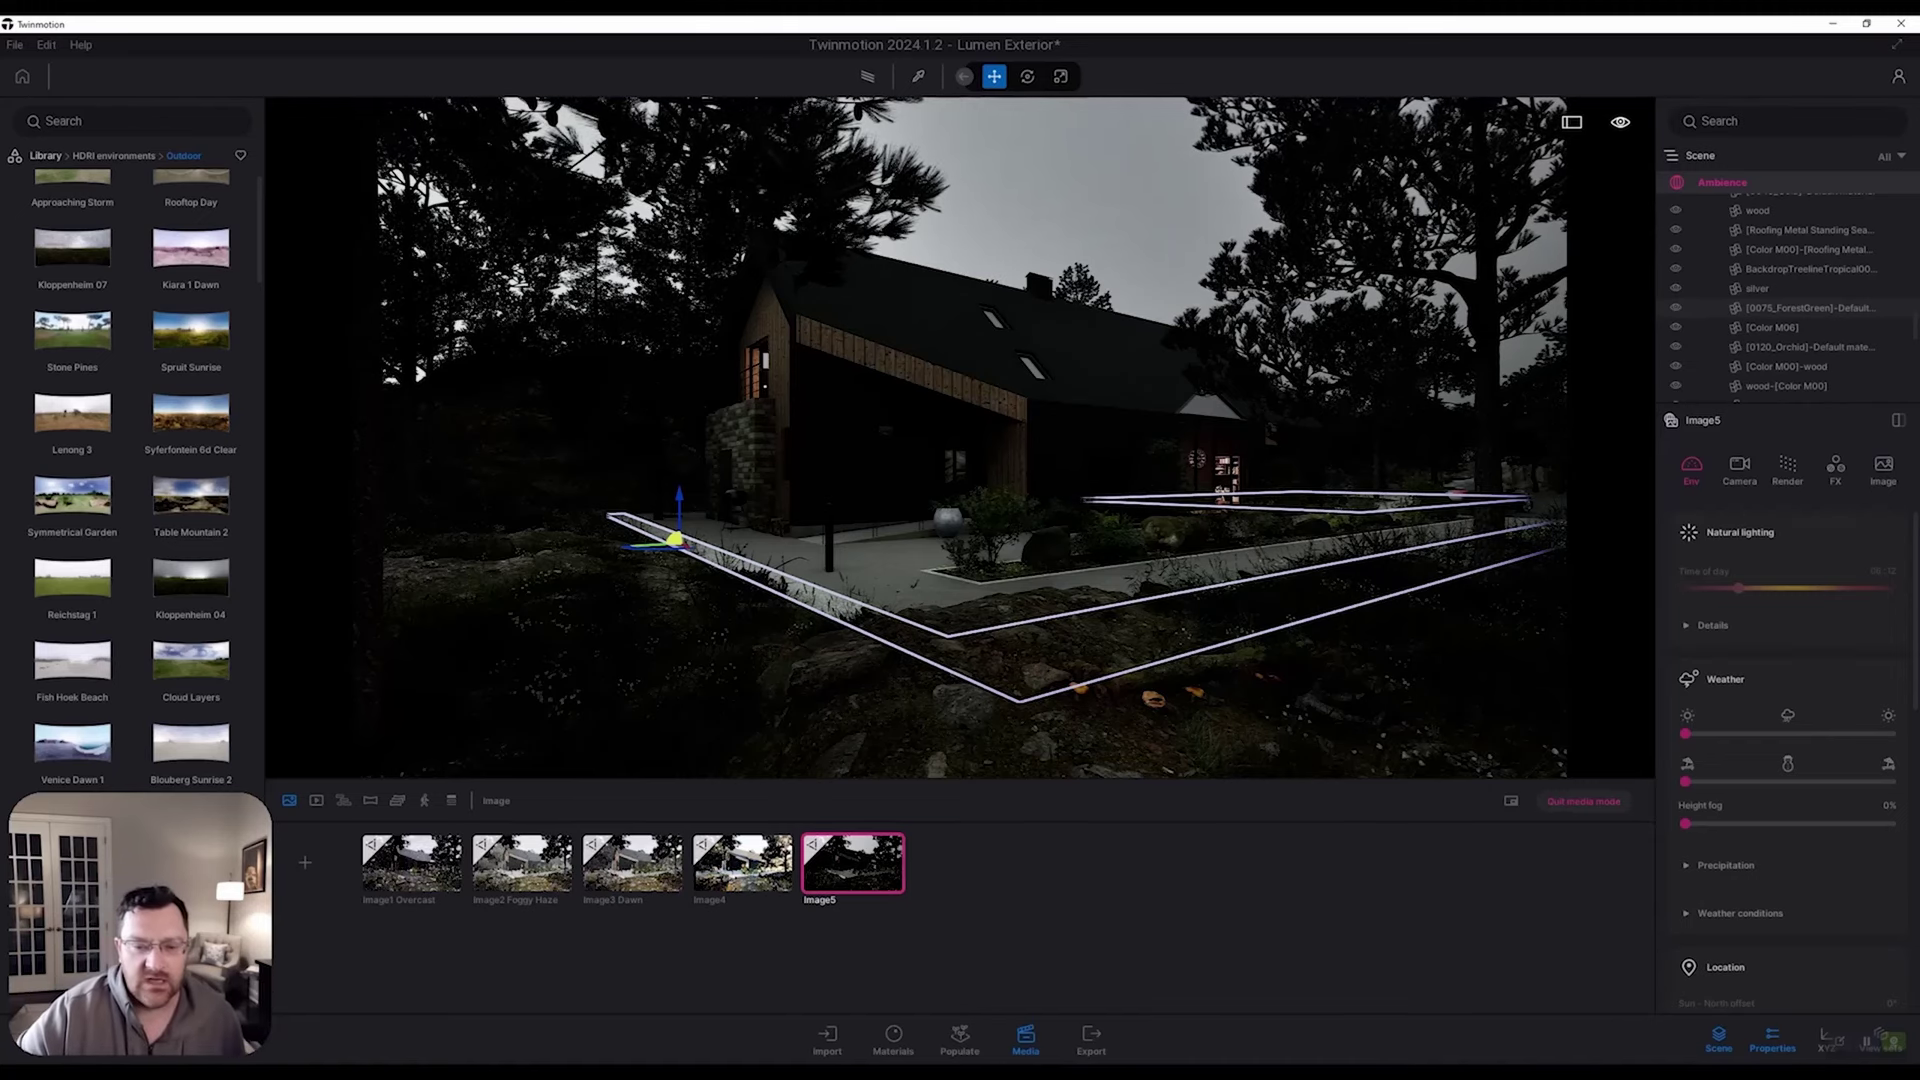
{"action": "key", "text": "Escape"}
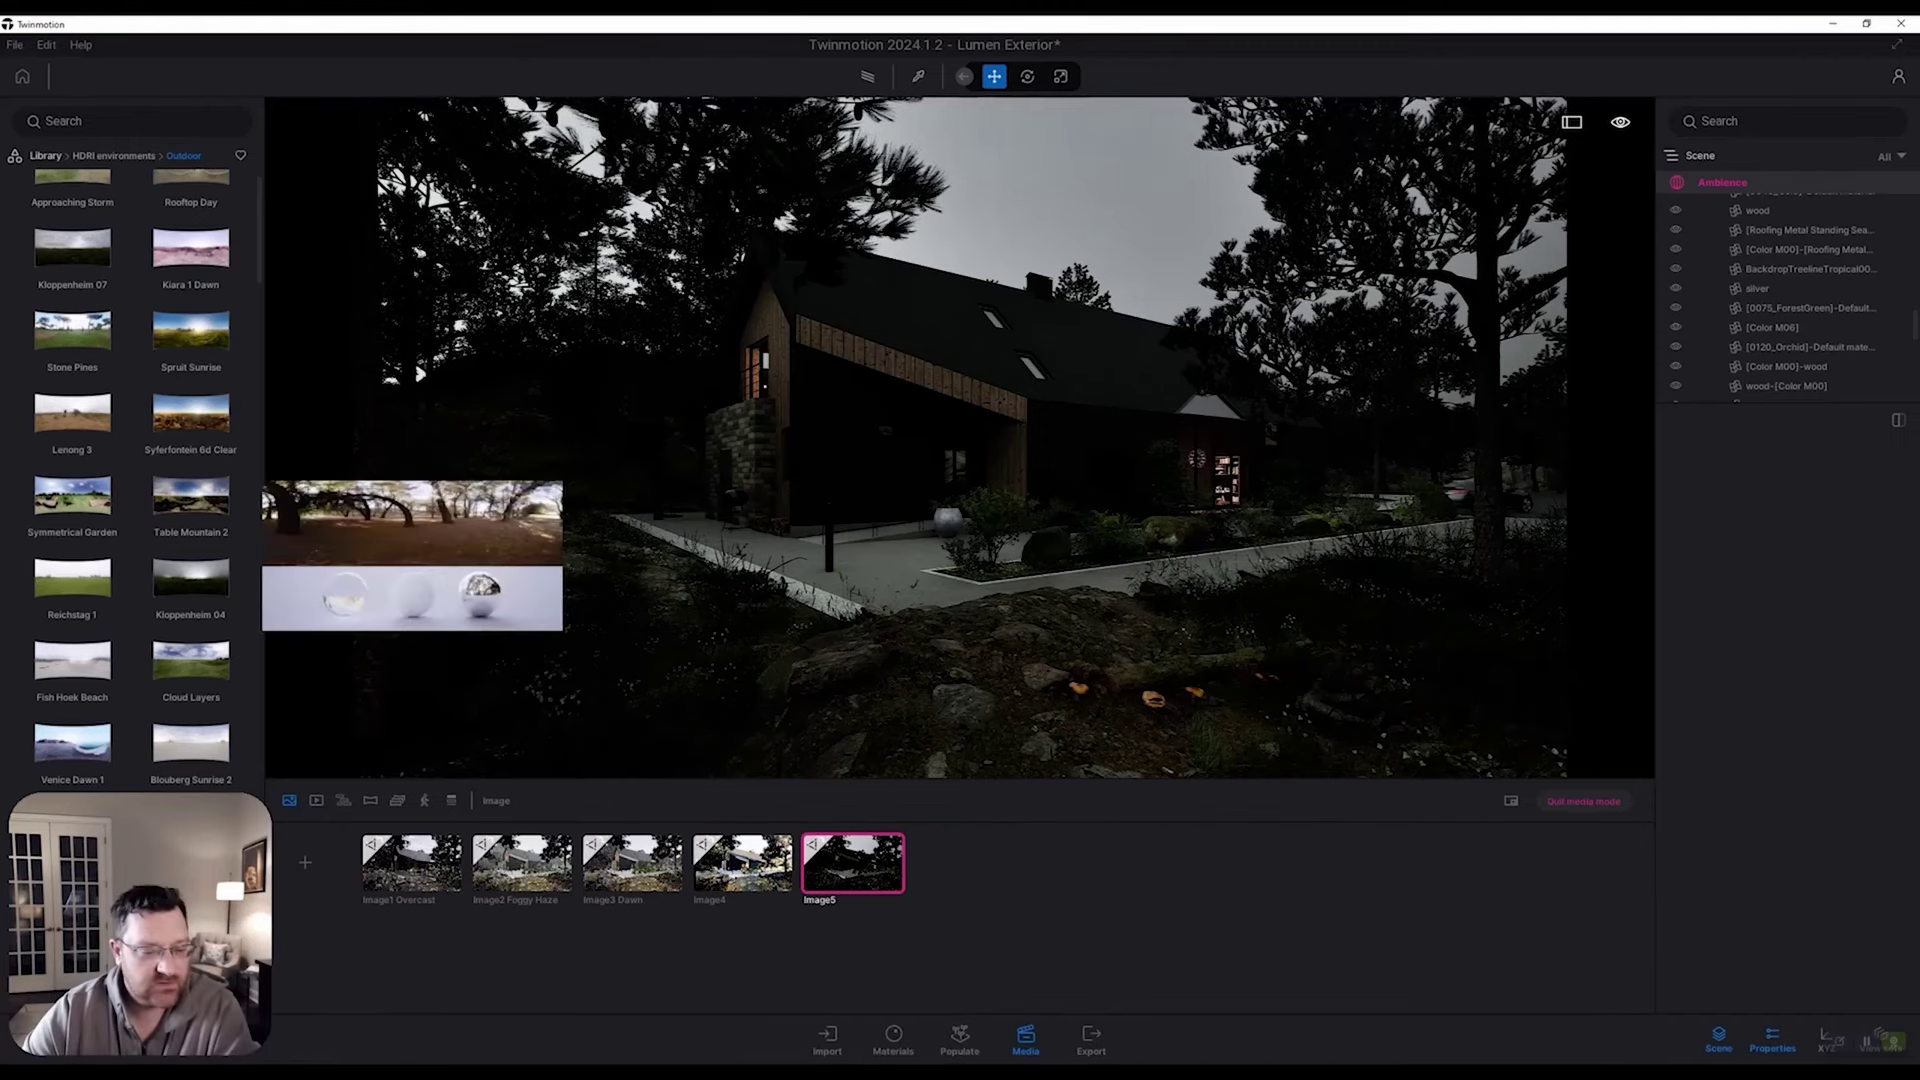
{"action": "mouse_move", "coordinate": [72, 988]}
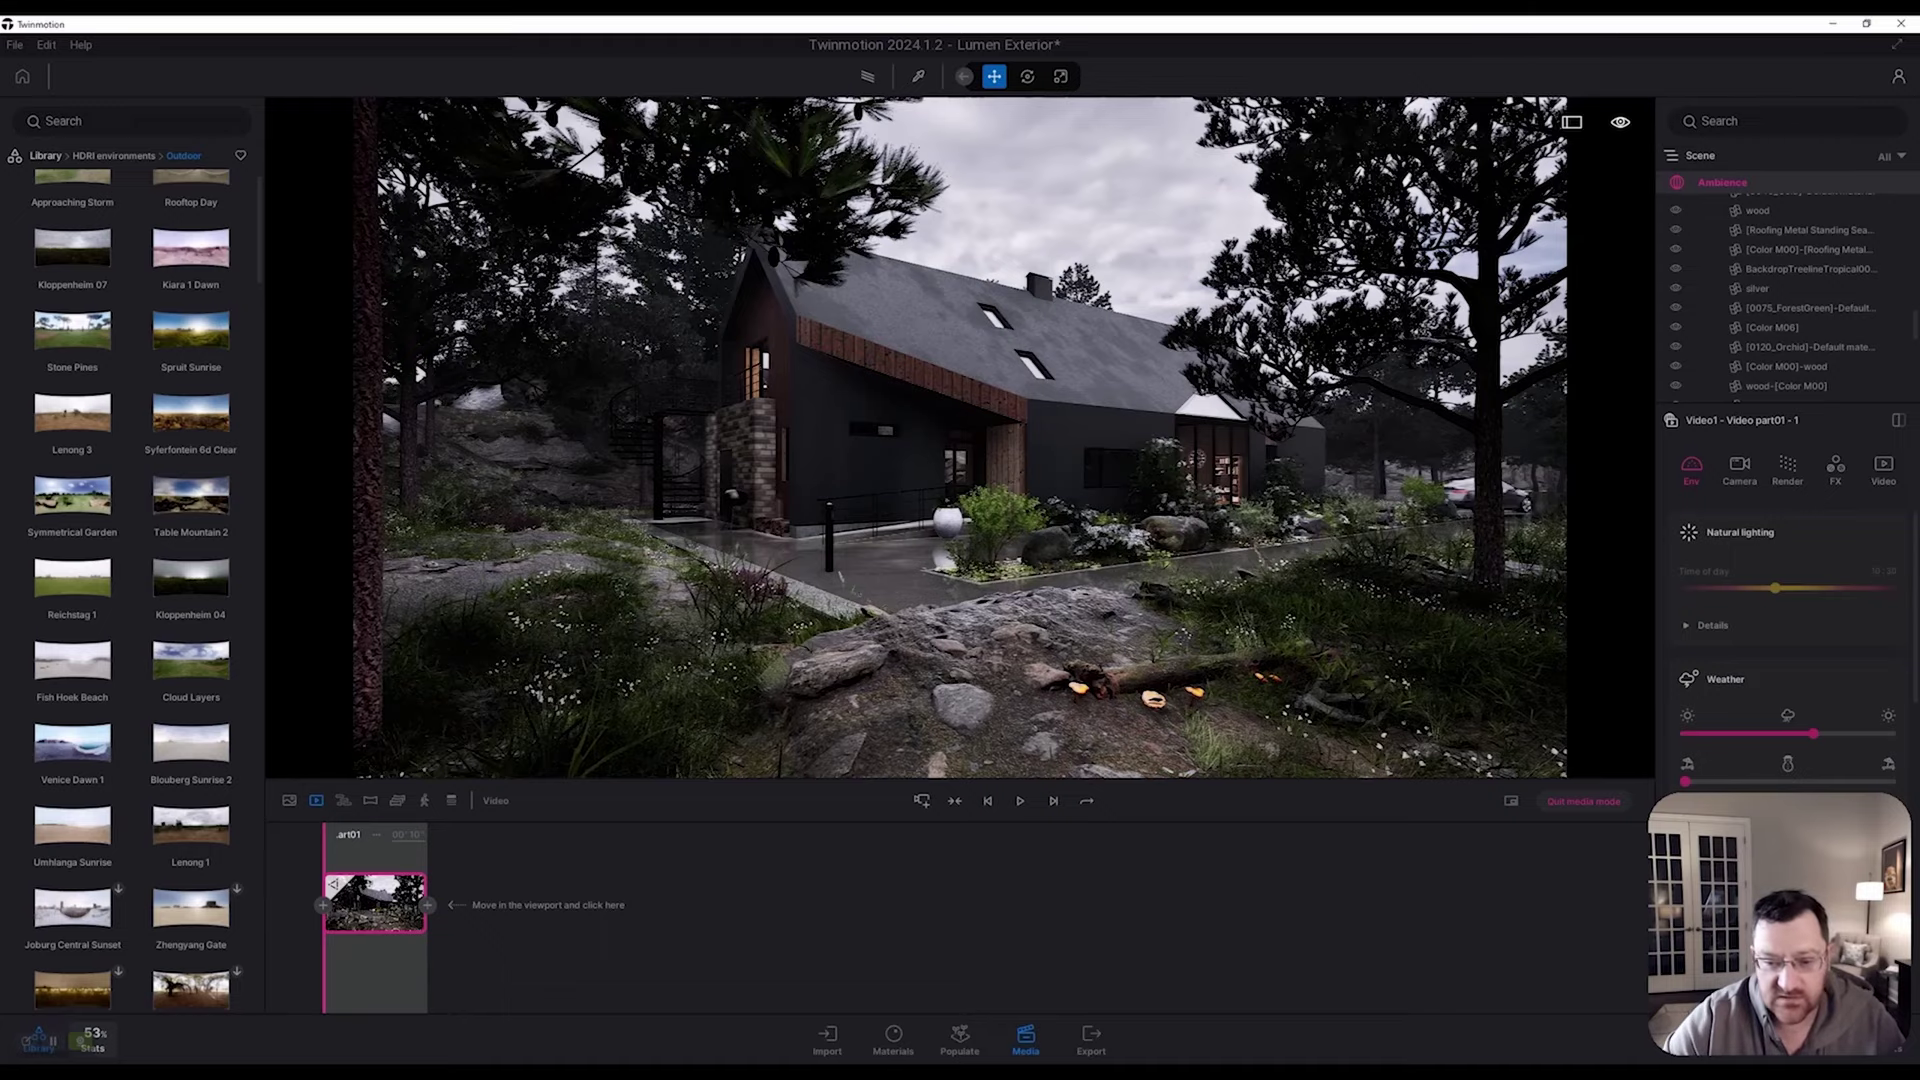
Step: Move the camera closer to the house, add that view as Video1's second keyframe and play the clip
{"action": "key", "text": "w"}
{"action": "key", "text": "w"}
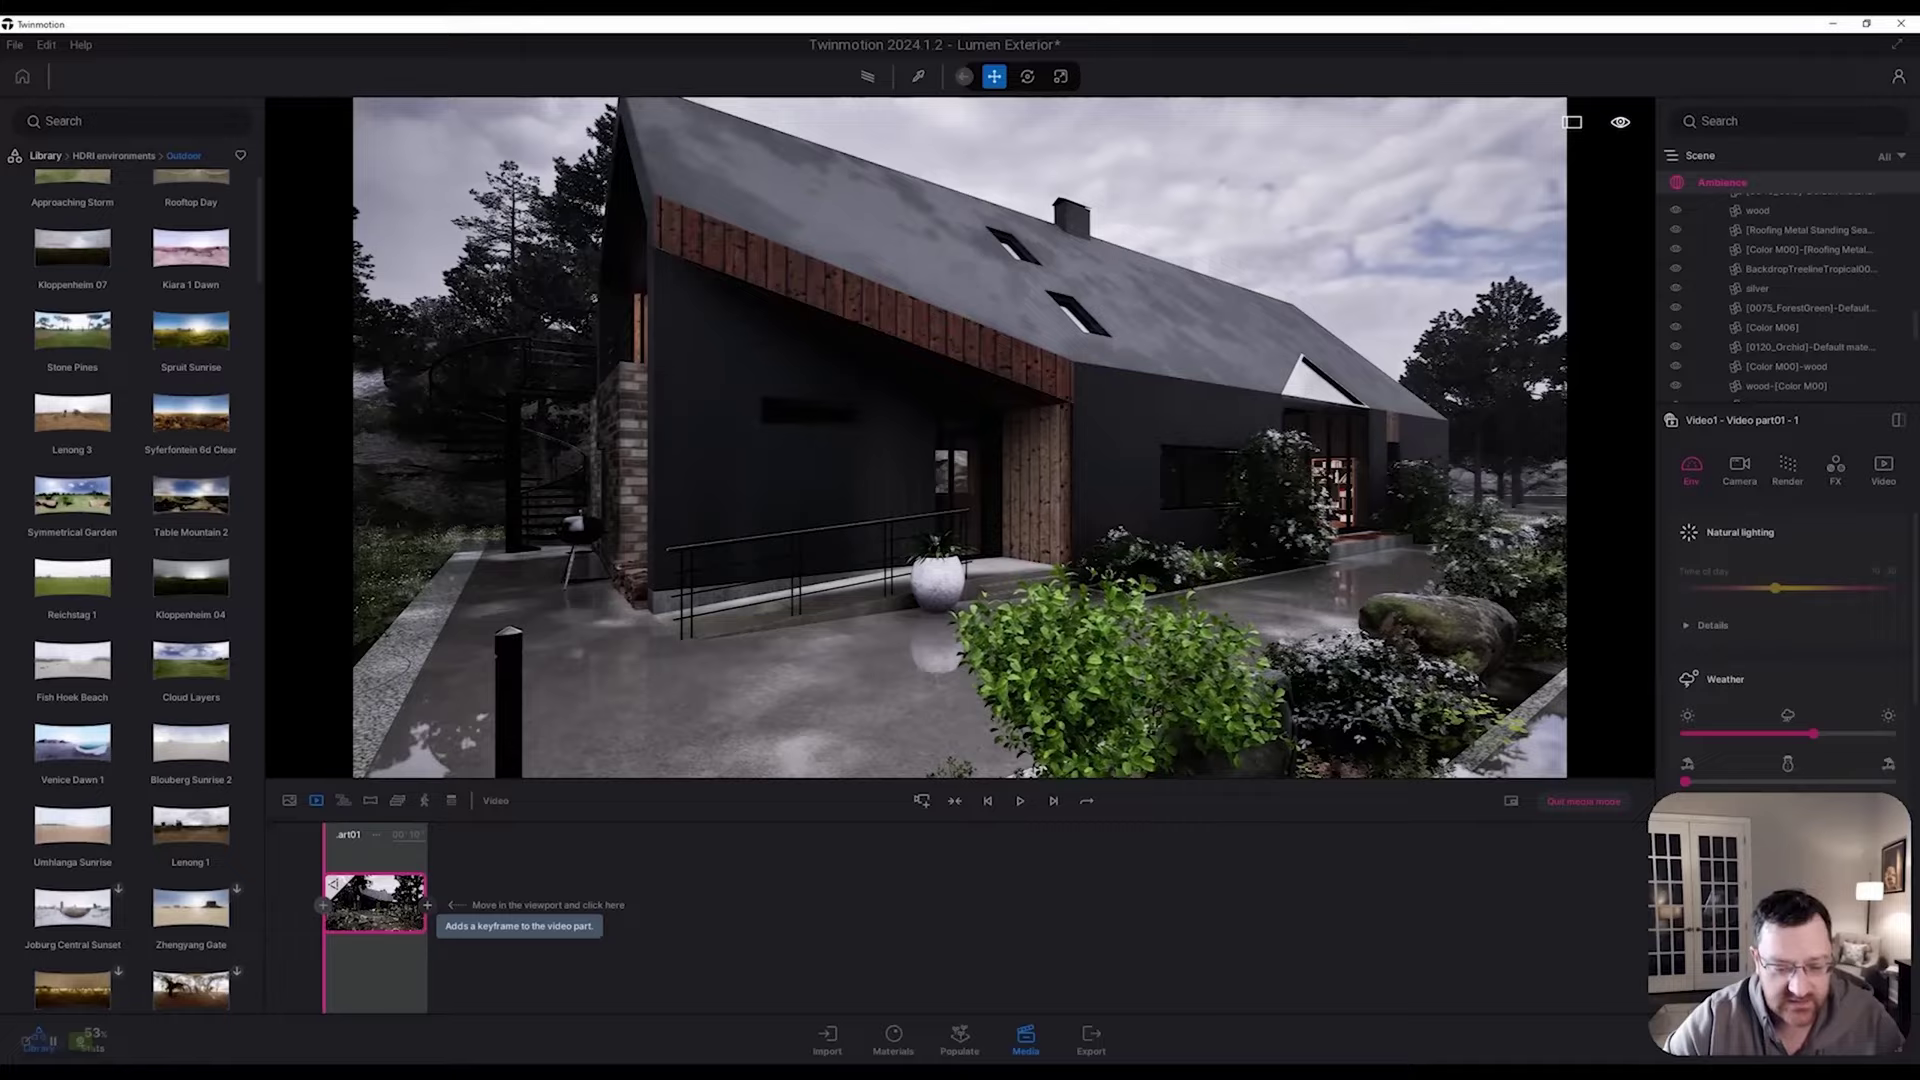
{"action": "left_click", "coordinate": [427, 905]}
{"action": "left_click", "coordinate": [1020, 800]}
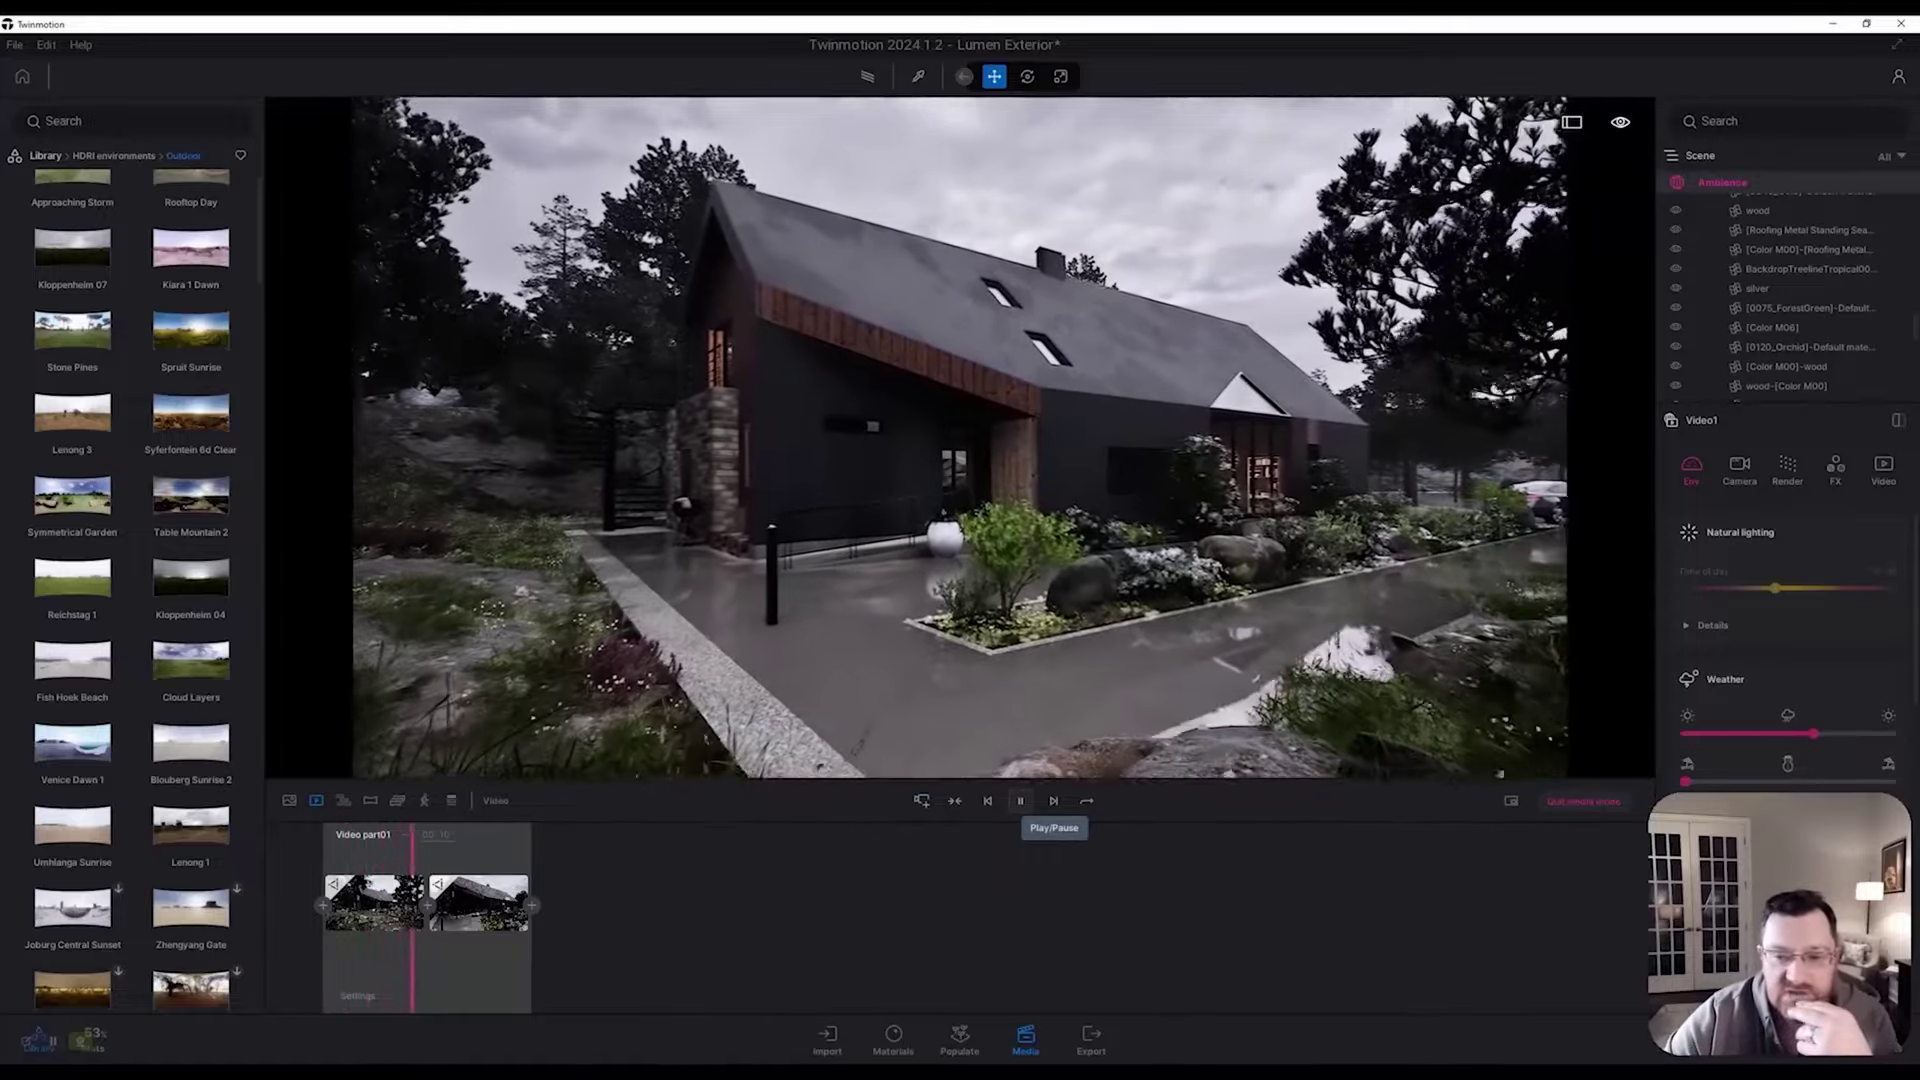
Step: Pause the preview and delete the black bollard standing on the paving in front of the house
{"action": "left_click", "coordinate": [1020, 800]}
{"action": "left_click", "coordinate": [714, 610]}
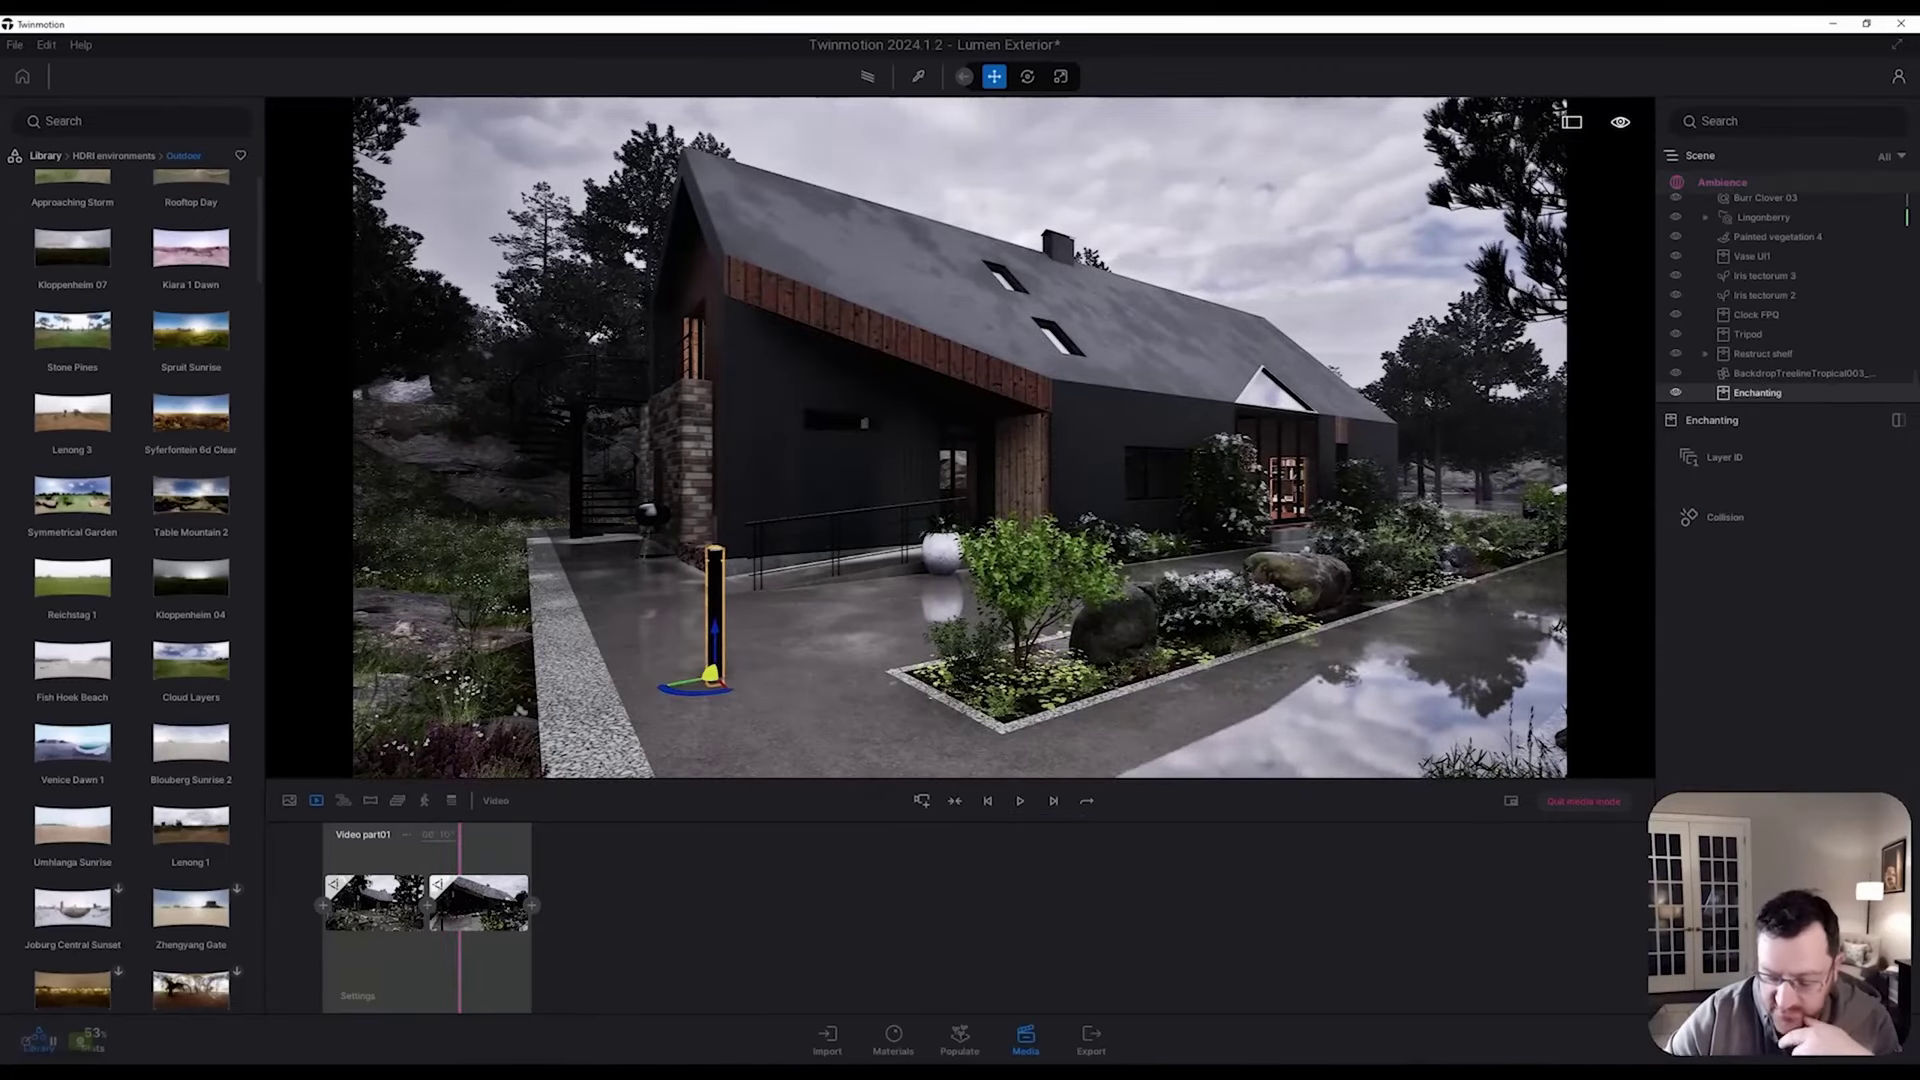
{"action": "key", "text": "Delete"}
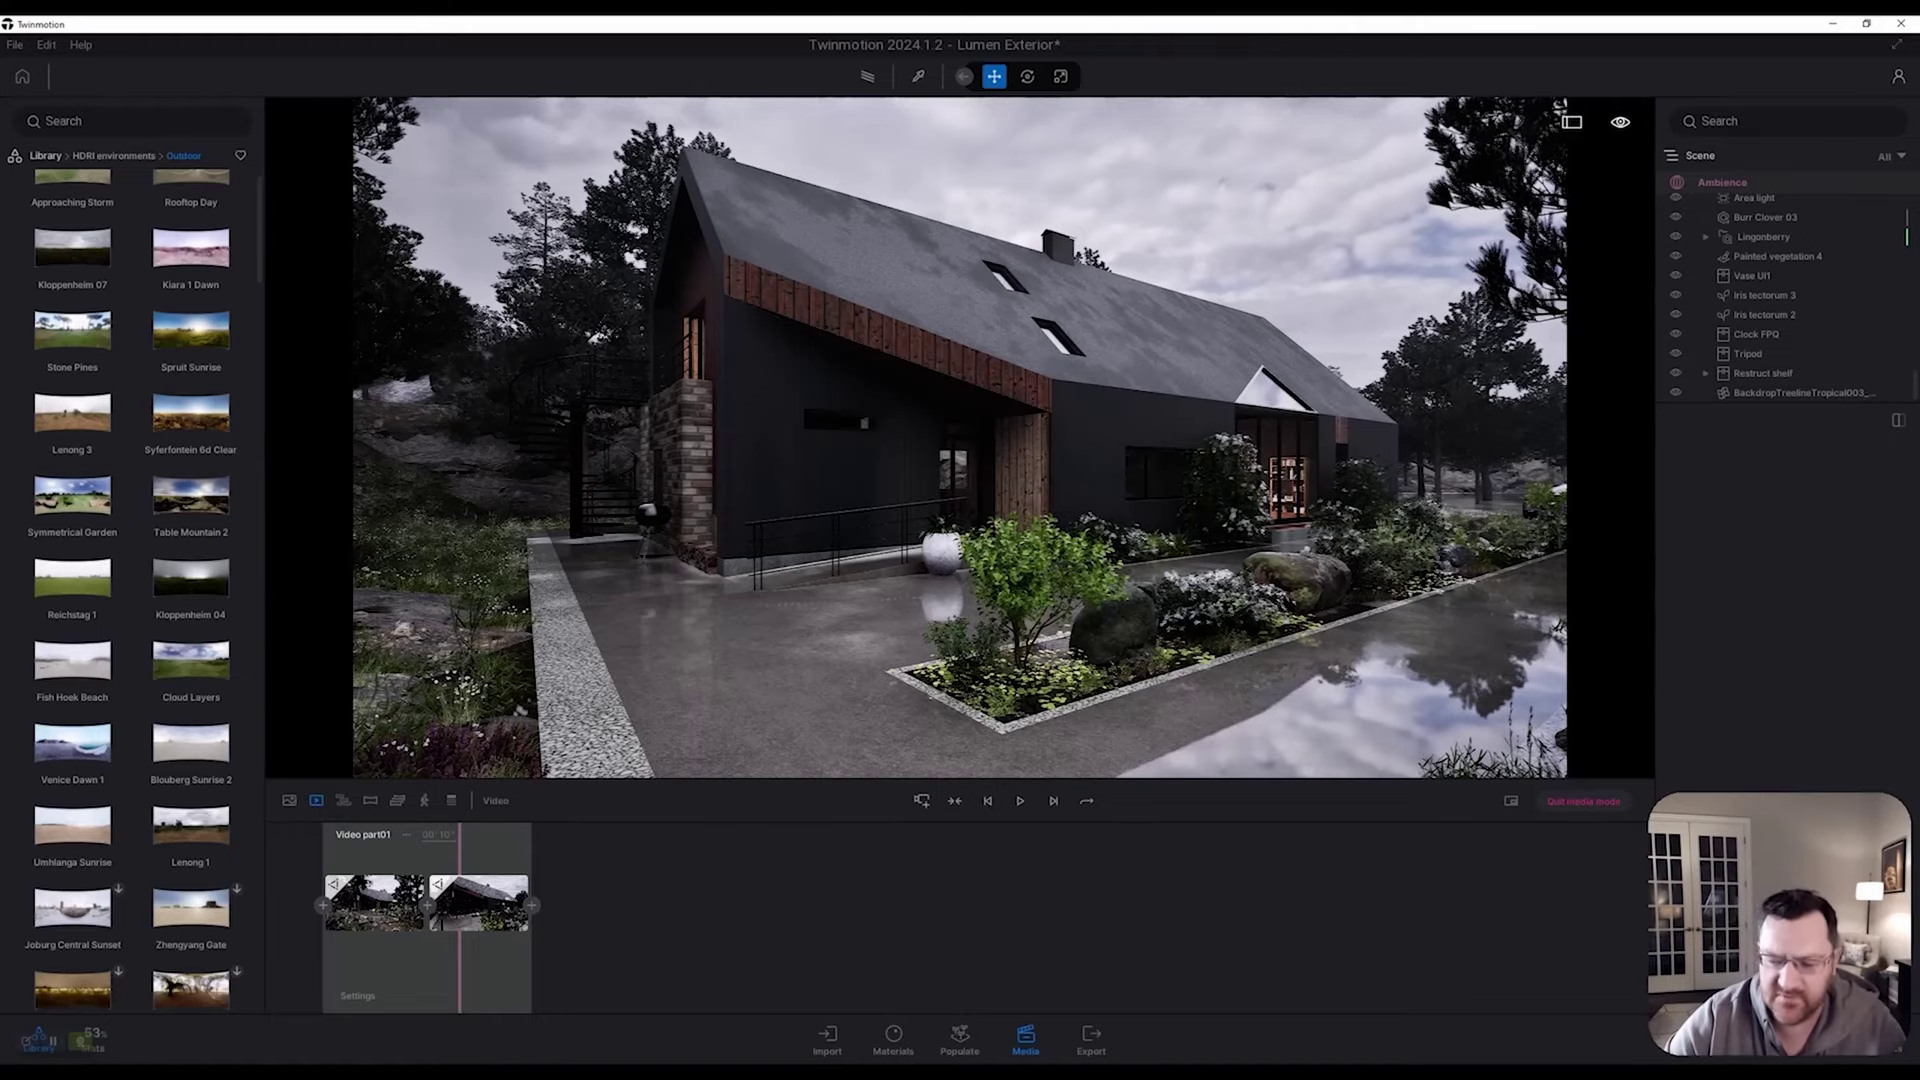
Step: Return to the start of Video1, set the video part's duration to 8 seconds and play it back
{"action": "left_click_drag", "start_coordinate": [458, 958], "coordinate": [323, 958]}
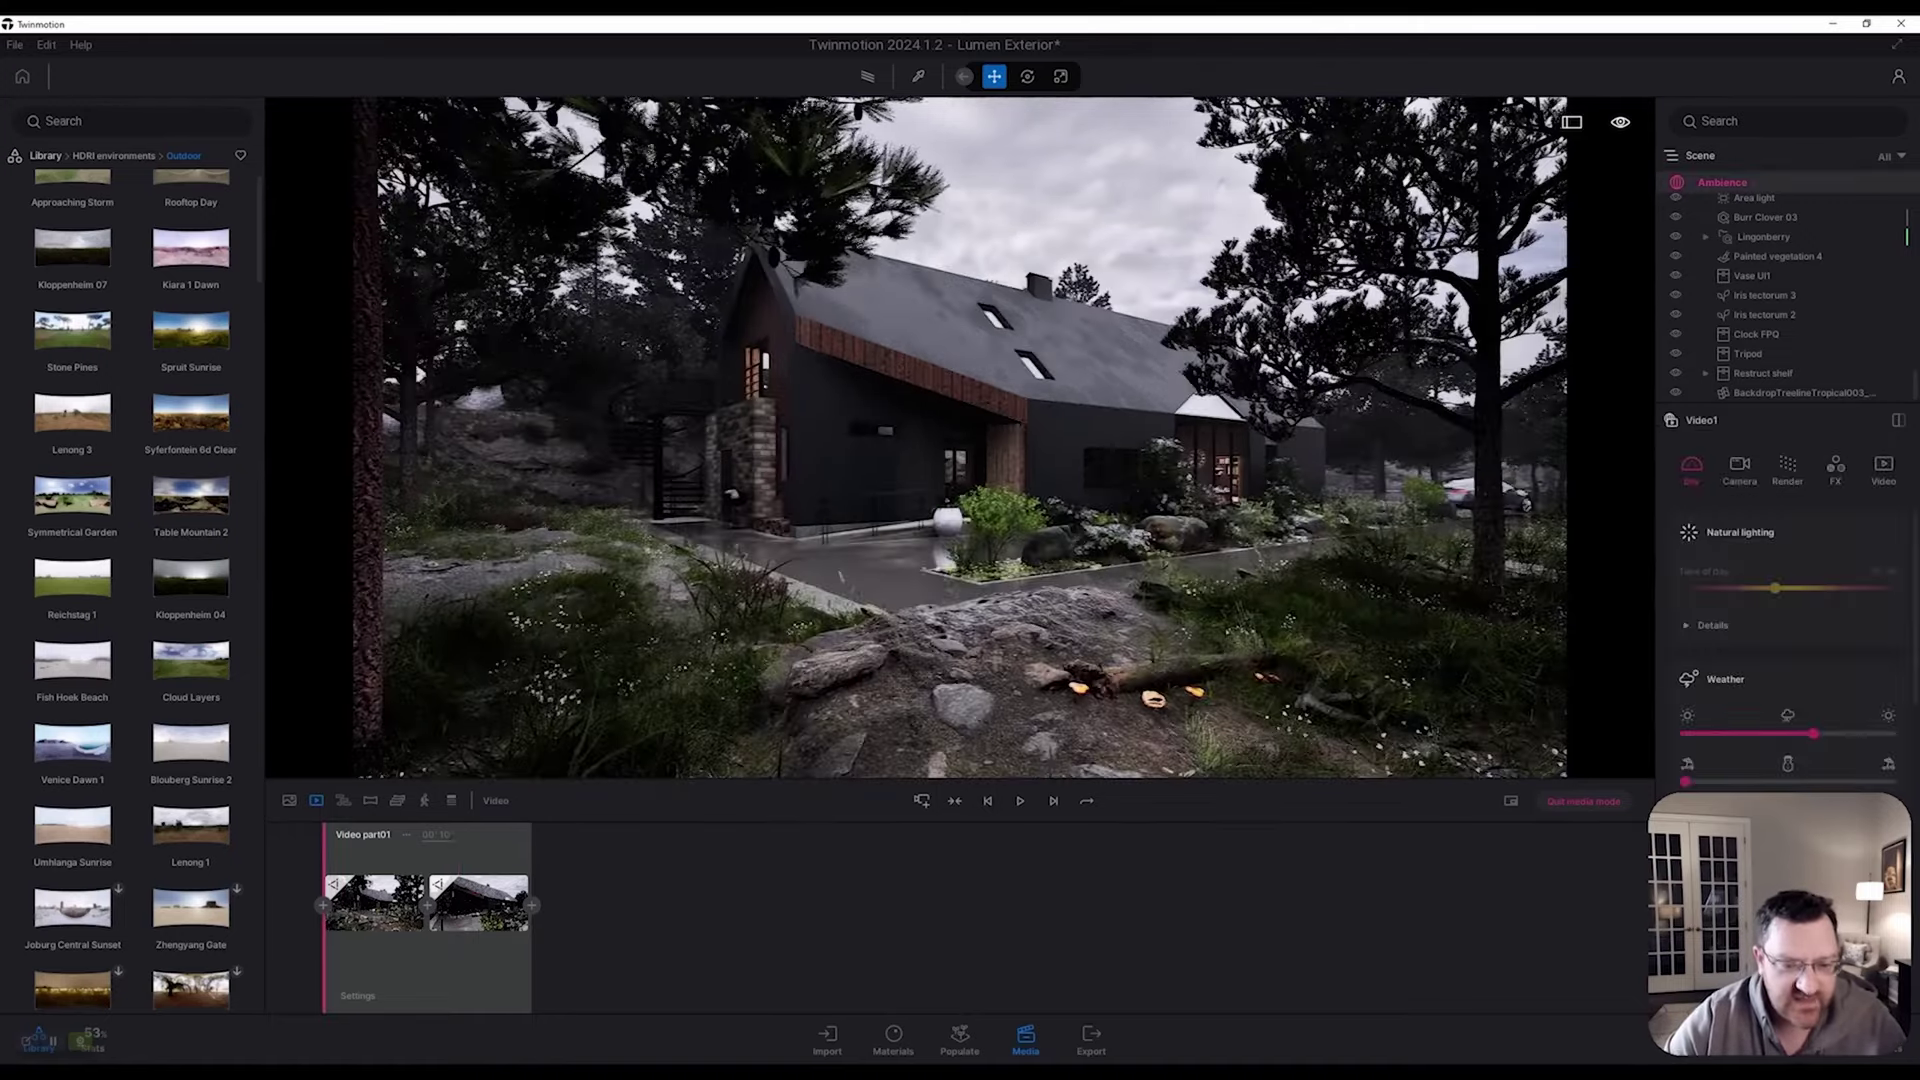
{"action": "left_click", "coordinate": [443, 835]}
{"action": "type", "text": "8"}
{"action": "key", "text": "Return"}
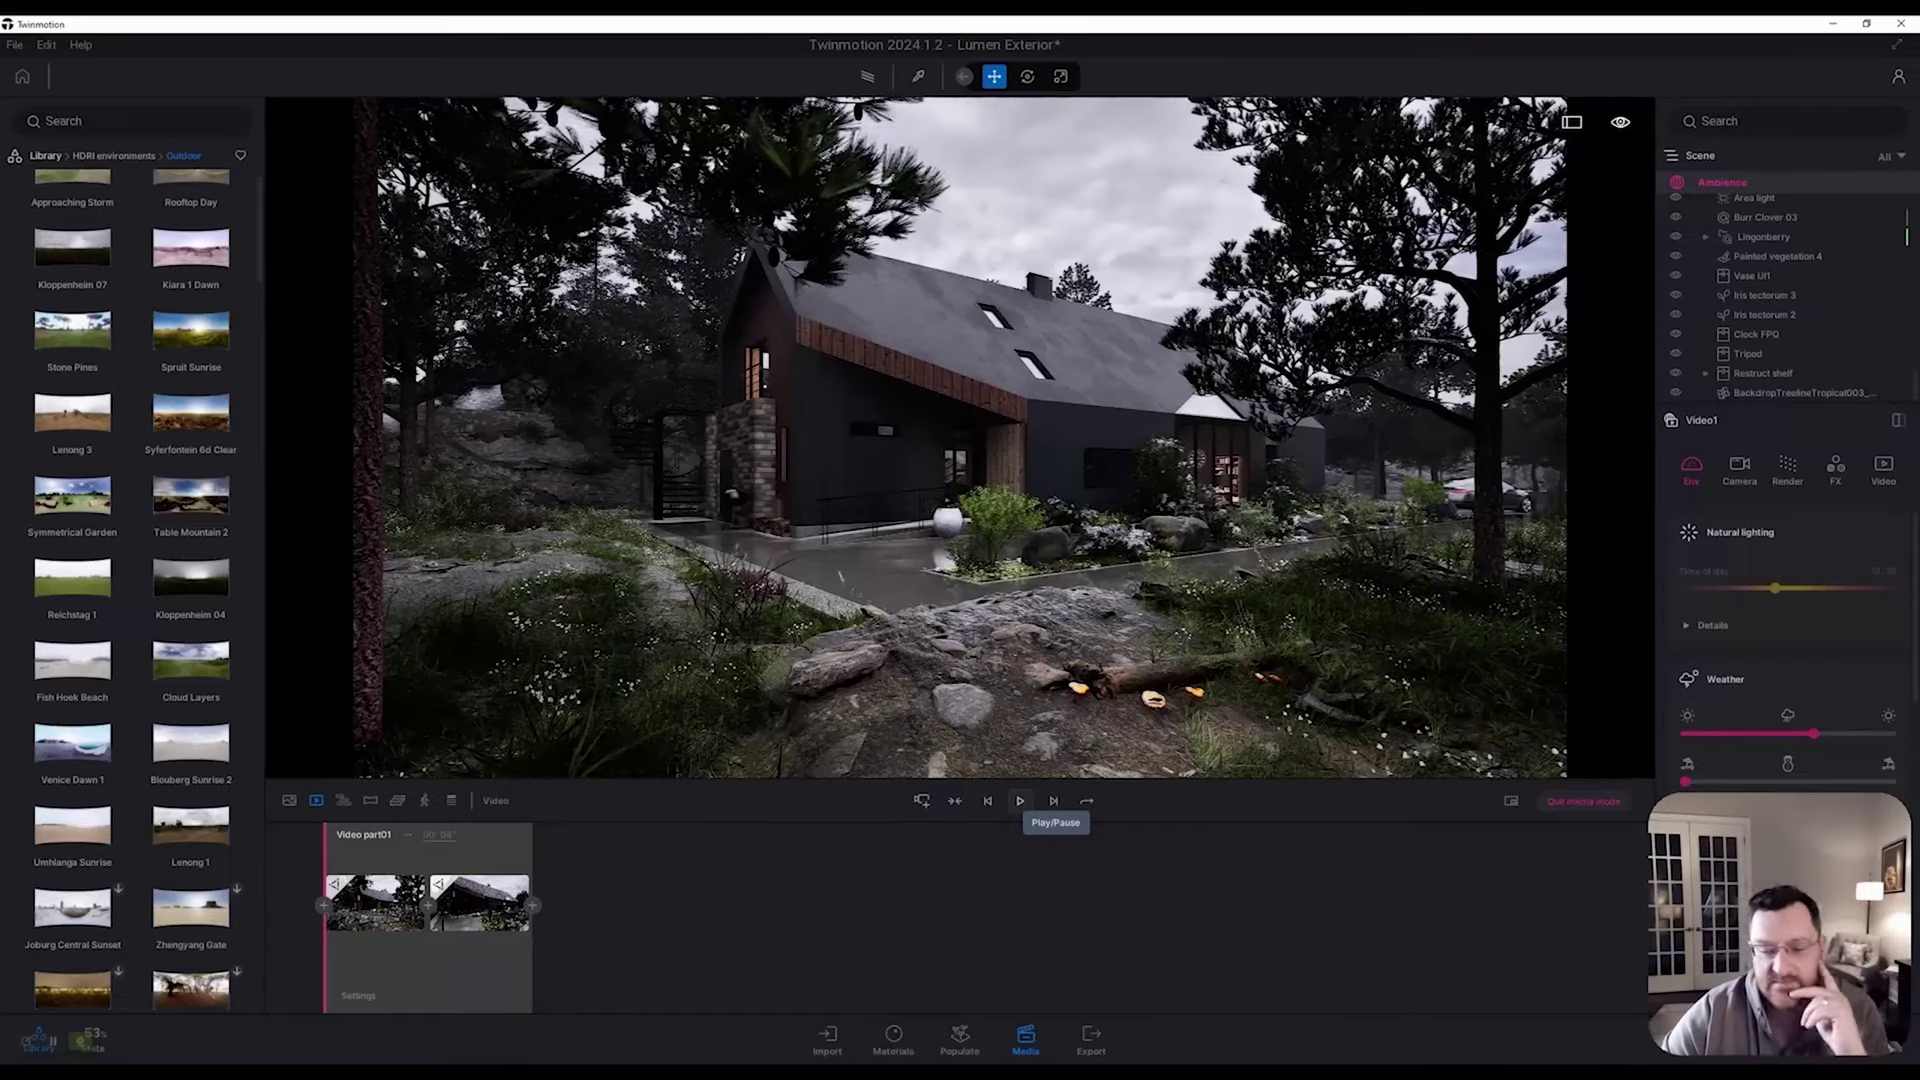
{"action": "left_click", "coordinate": [1020, 801]}
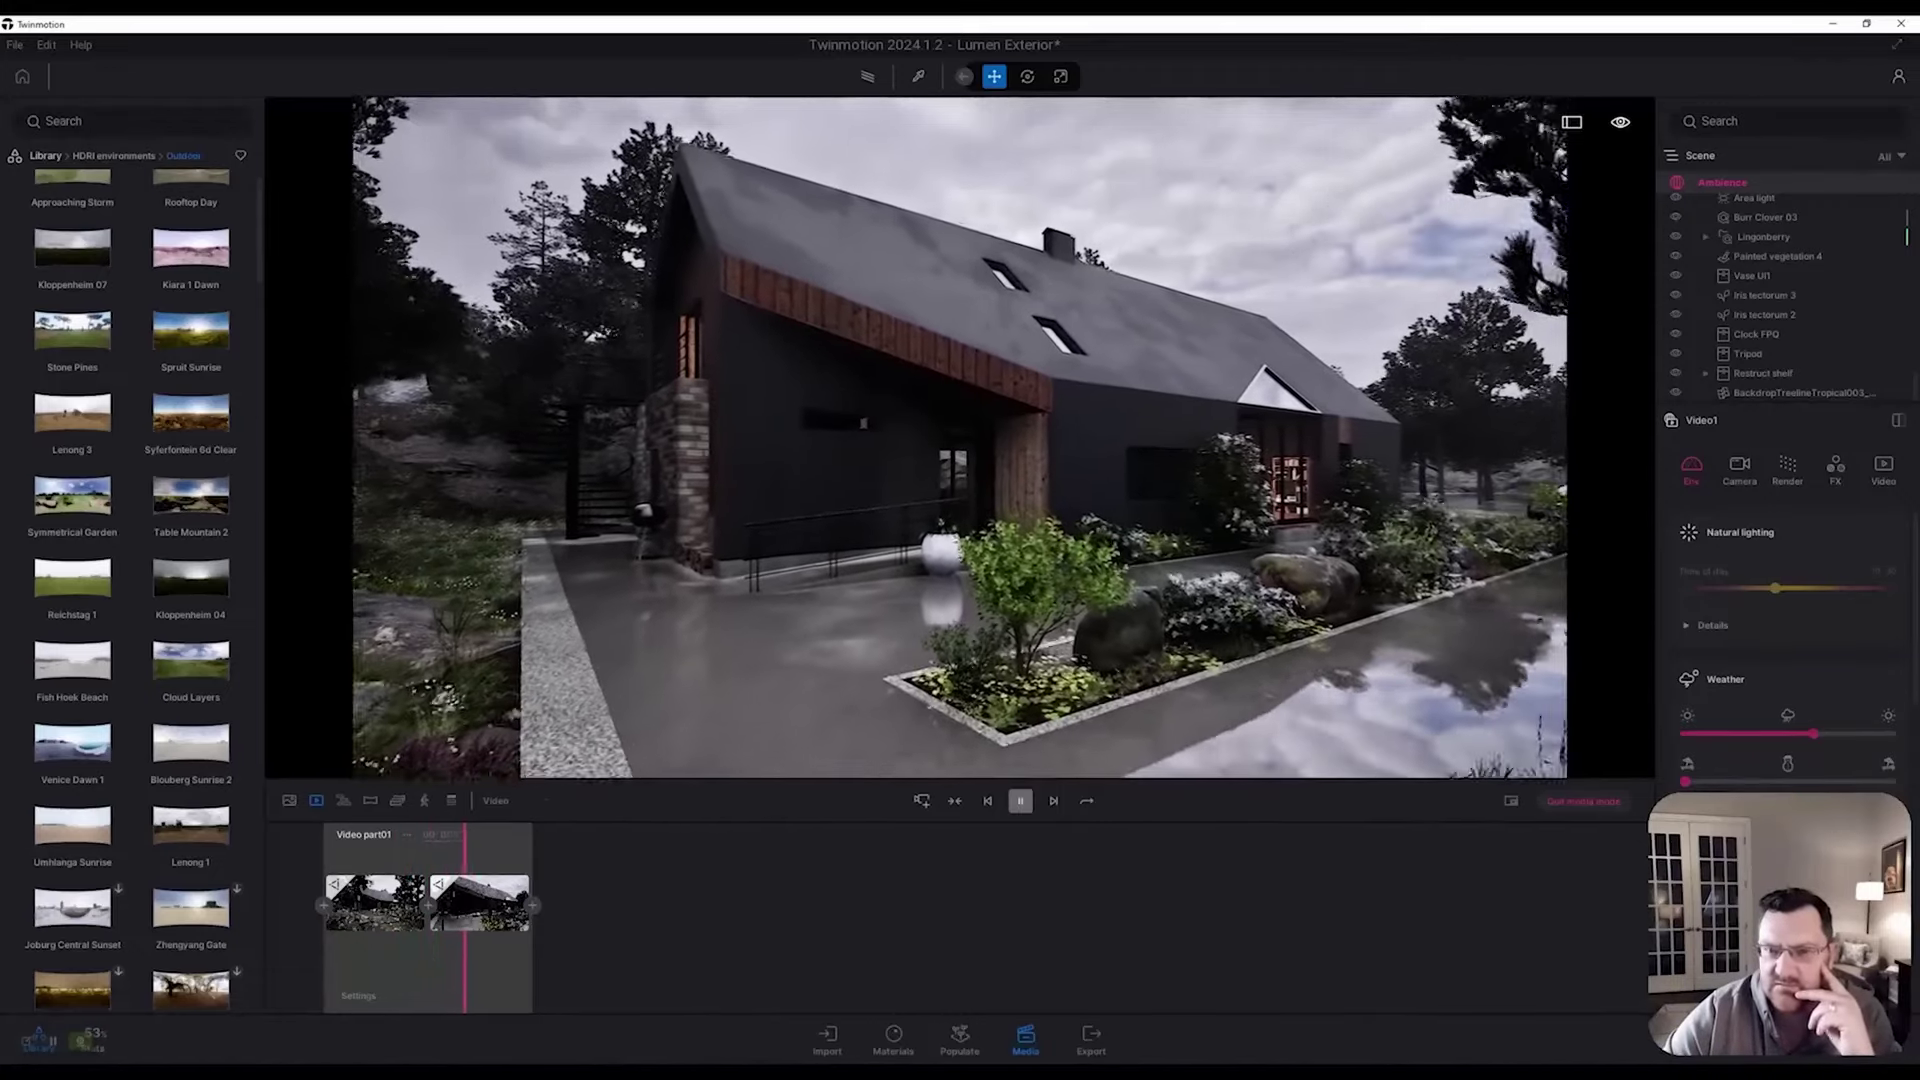
{"action": "key", "text": "space"}
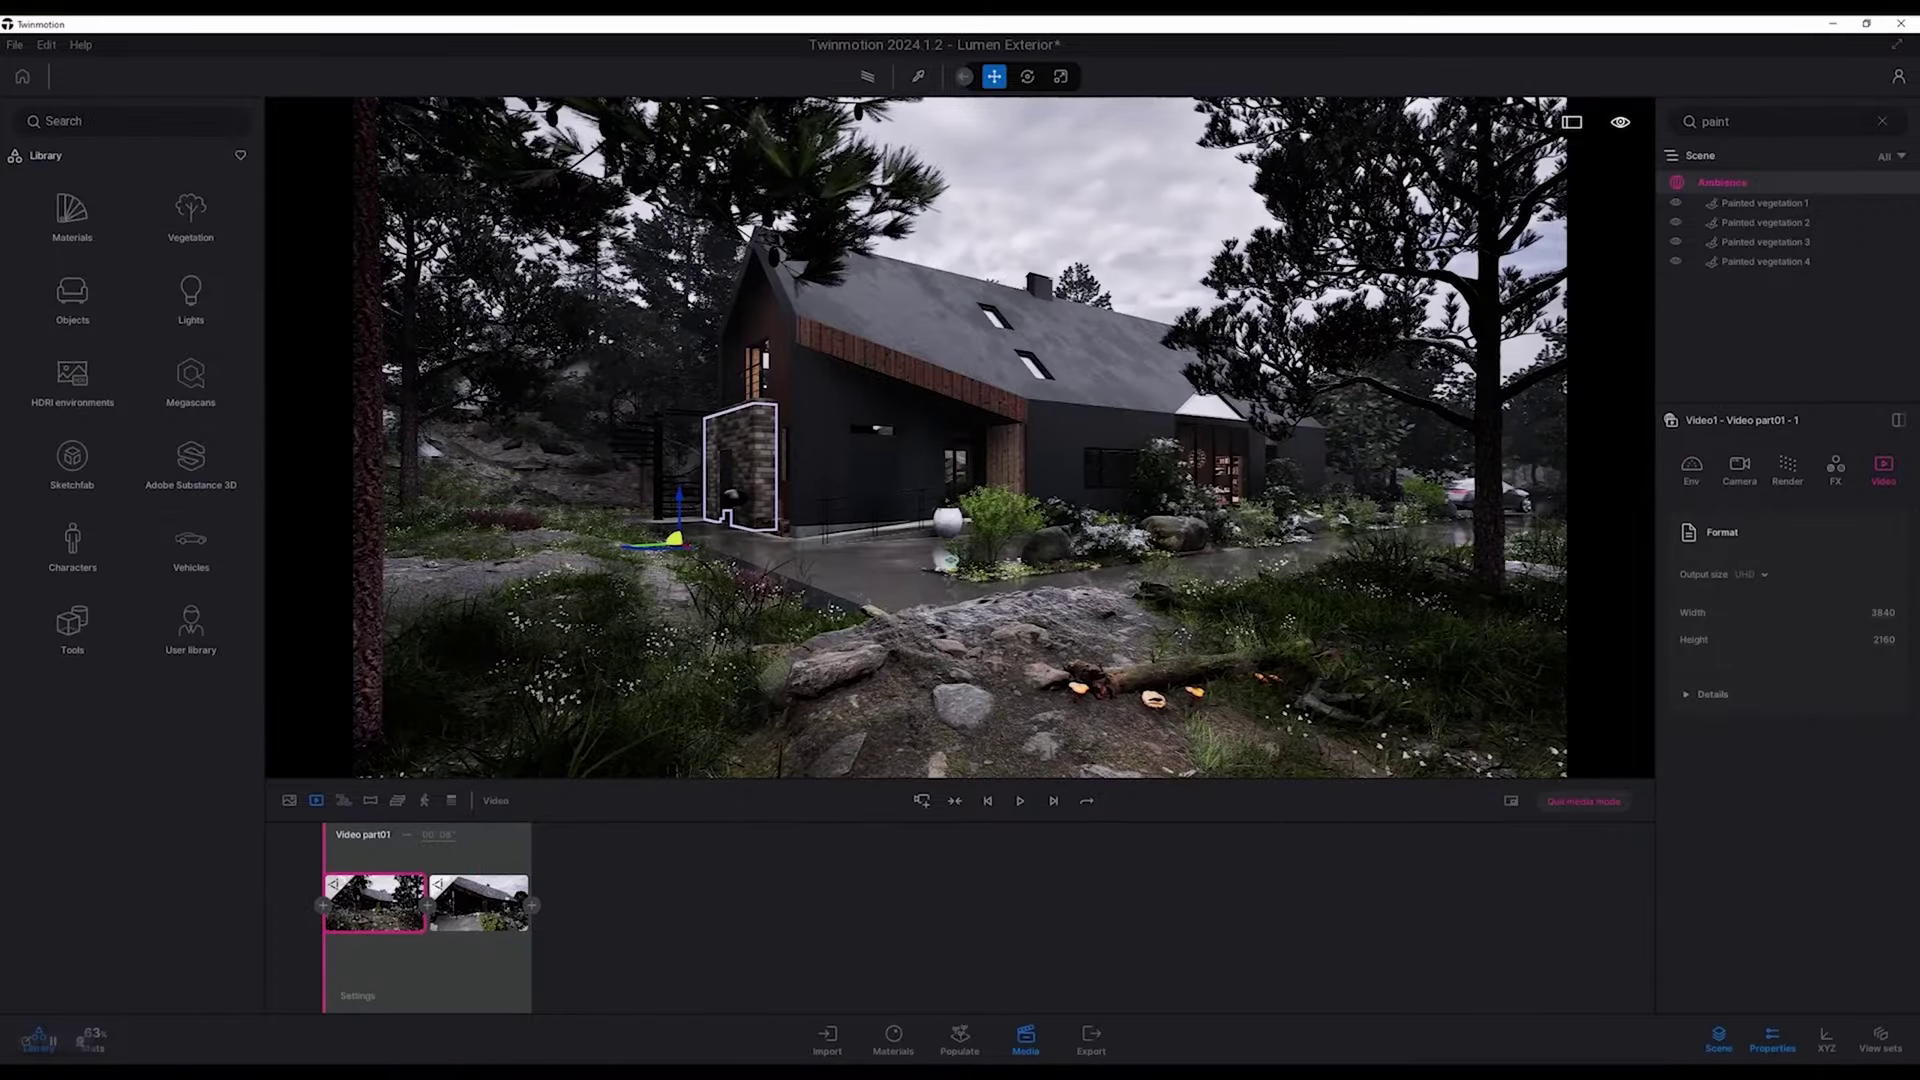
Step: Play back Video1 and Video2 in full to review their camera moves
{"action": "left_click", "coordinate": [1020, 801]}
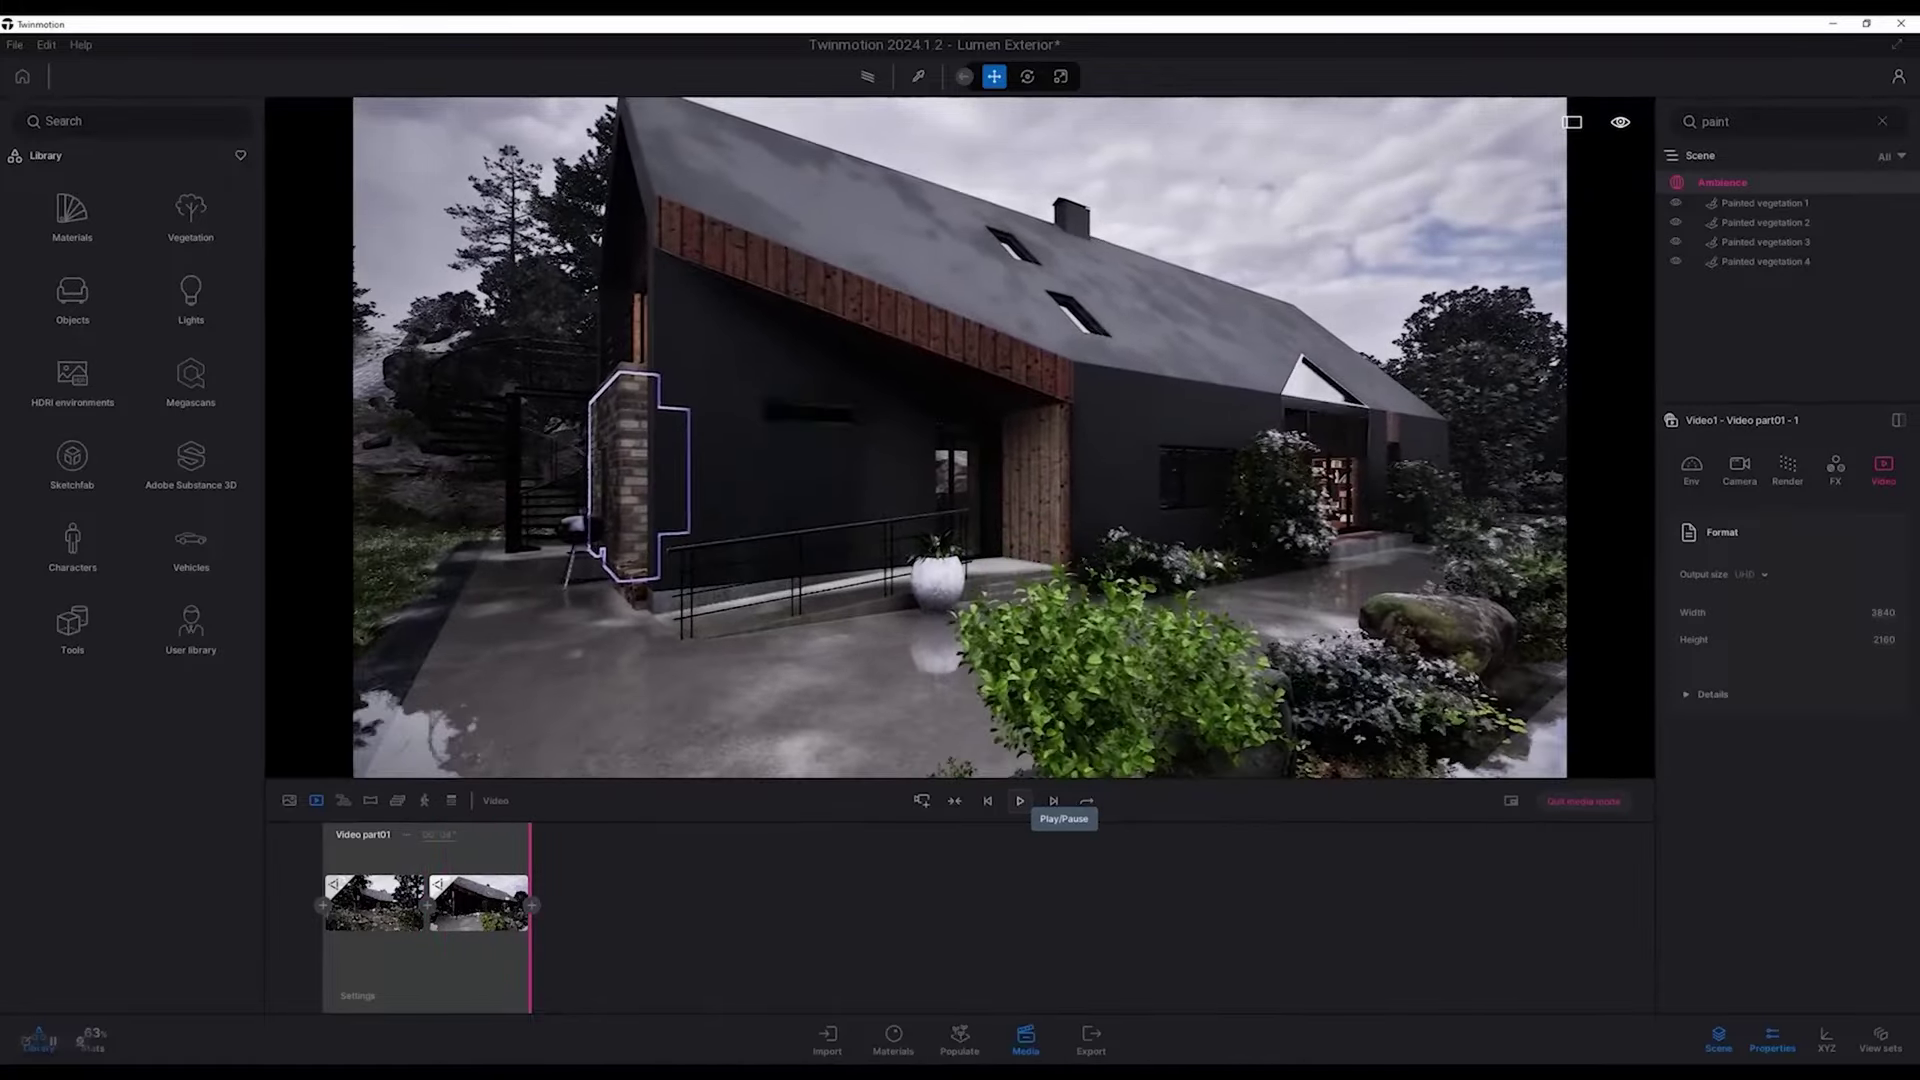
{"action": "left_click", "coordinate": [316, 801]}
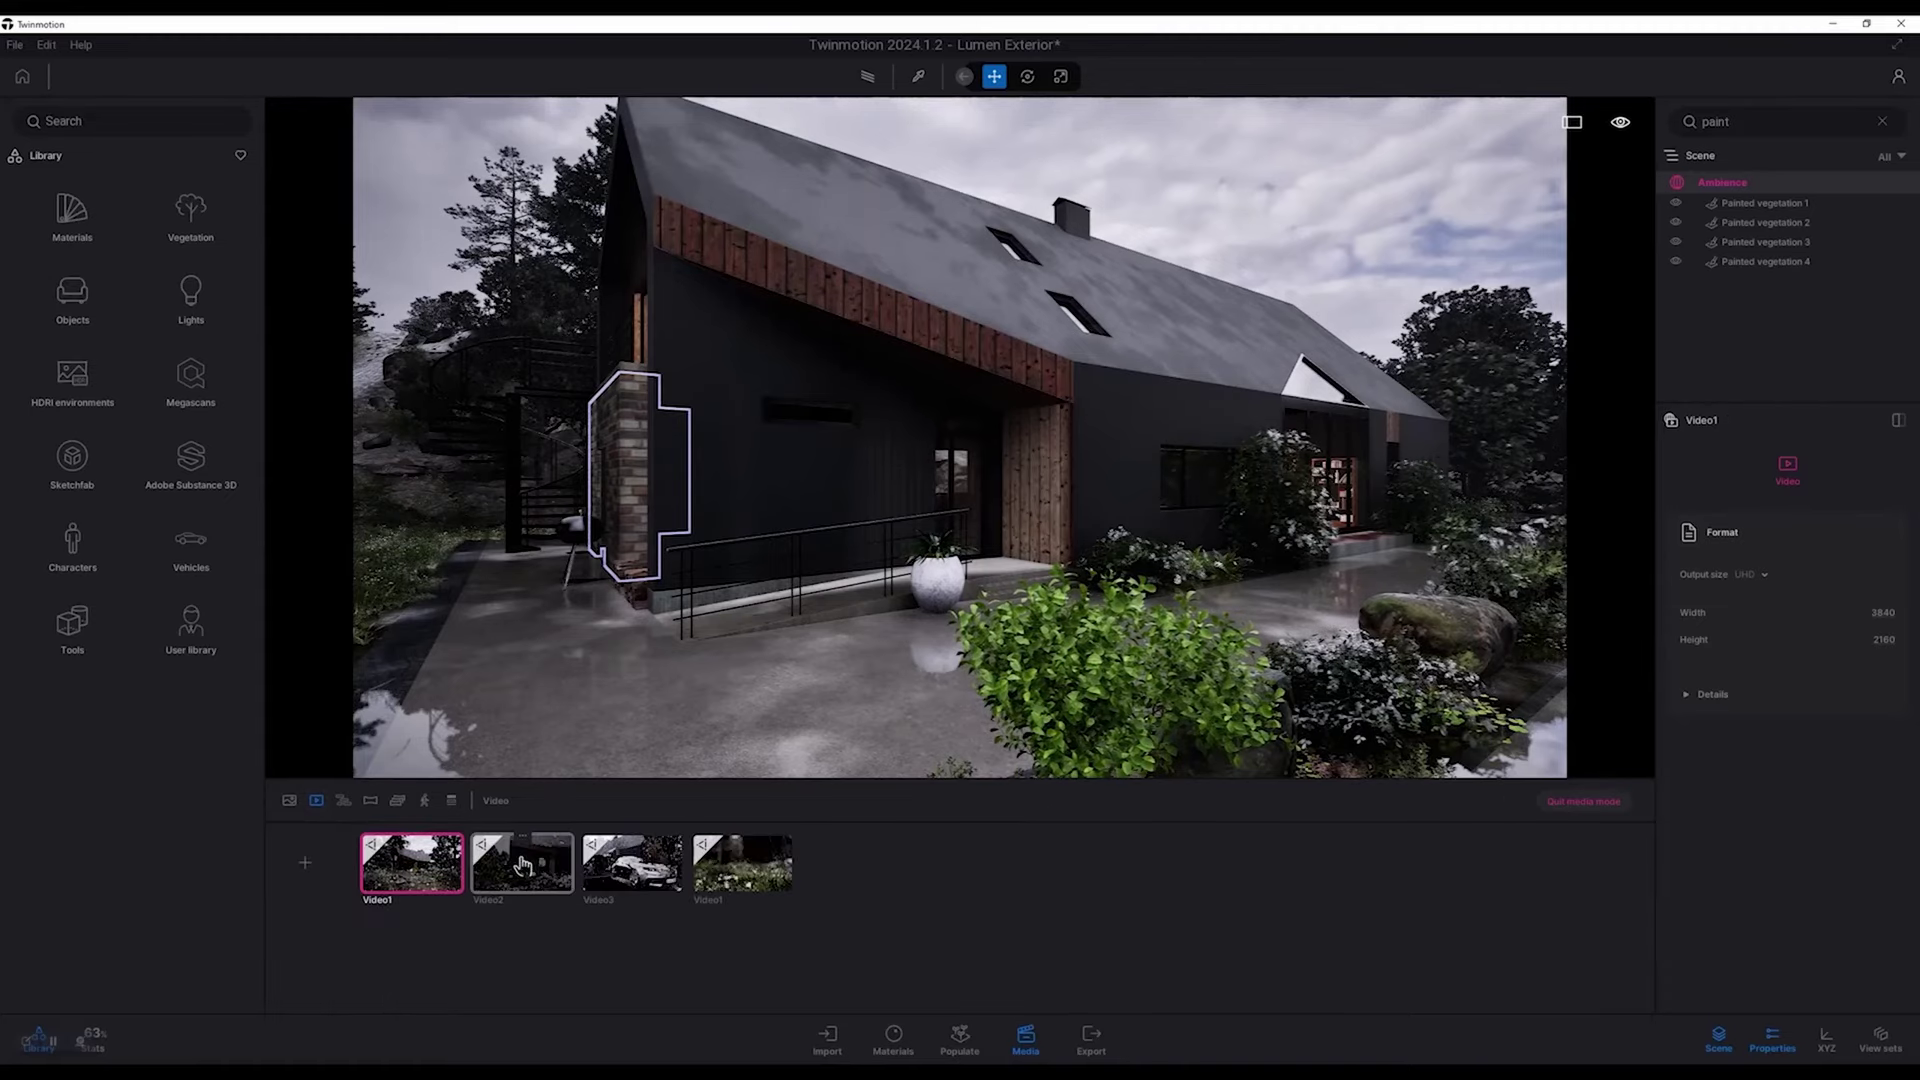
{"action": "double_click", "coordinate": [522, 865]}
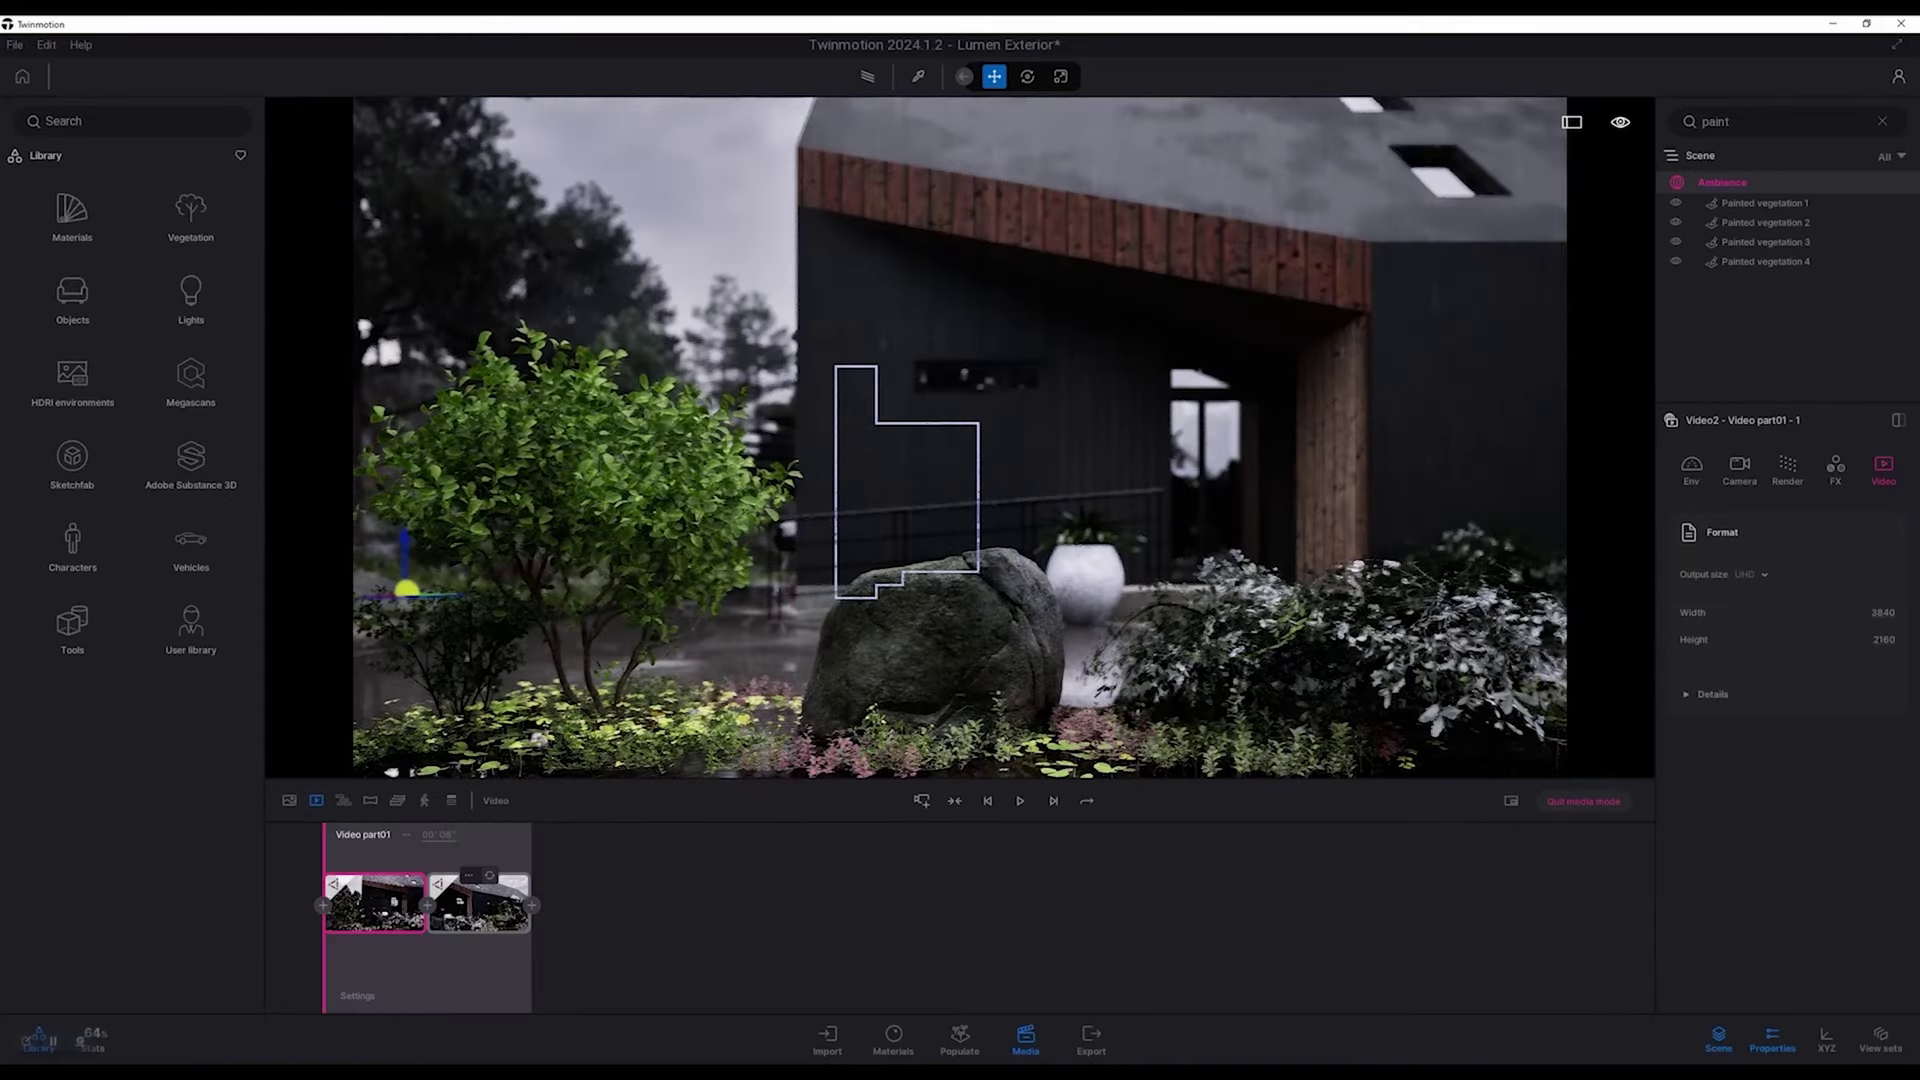
{"action": "left_click", "coordinate": [1020, 801]}
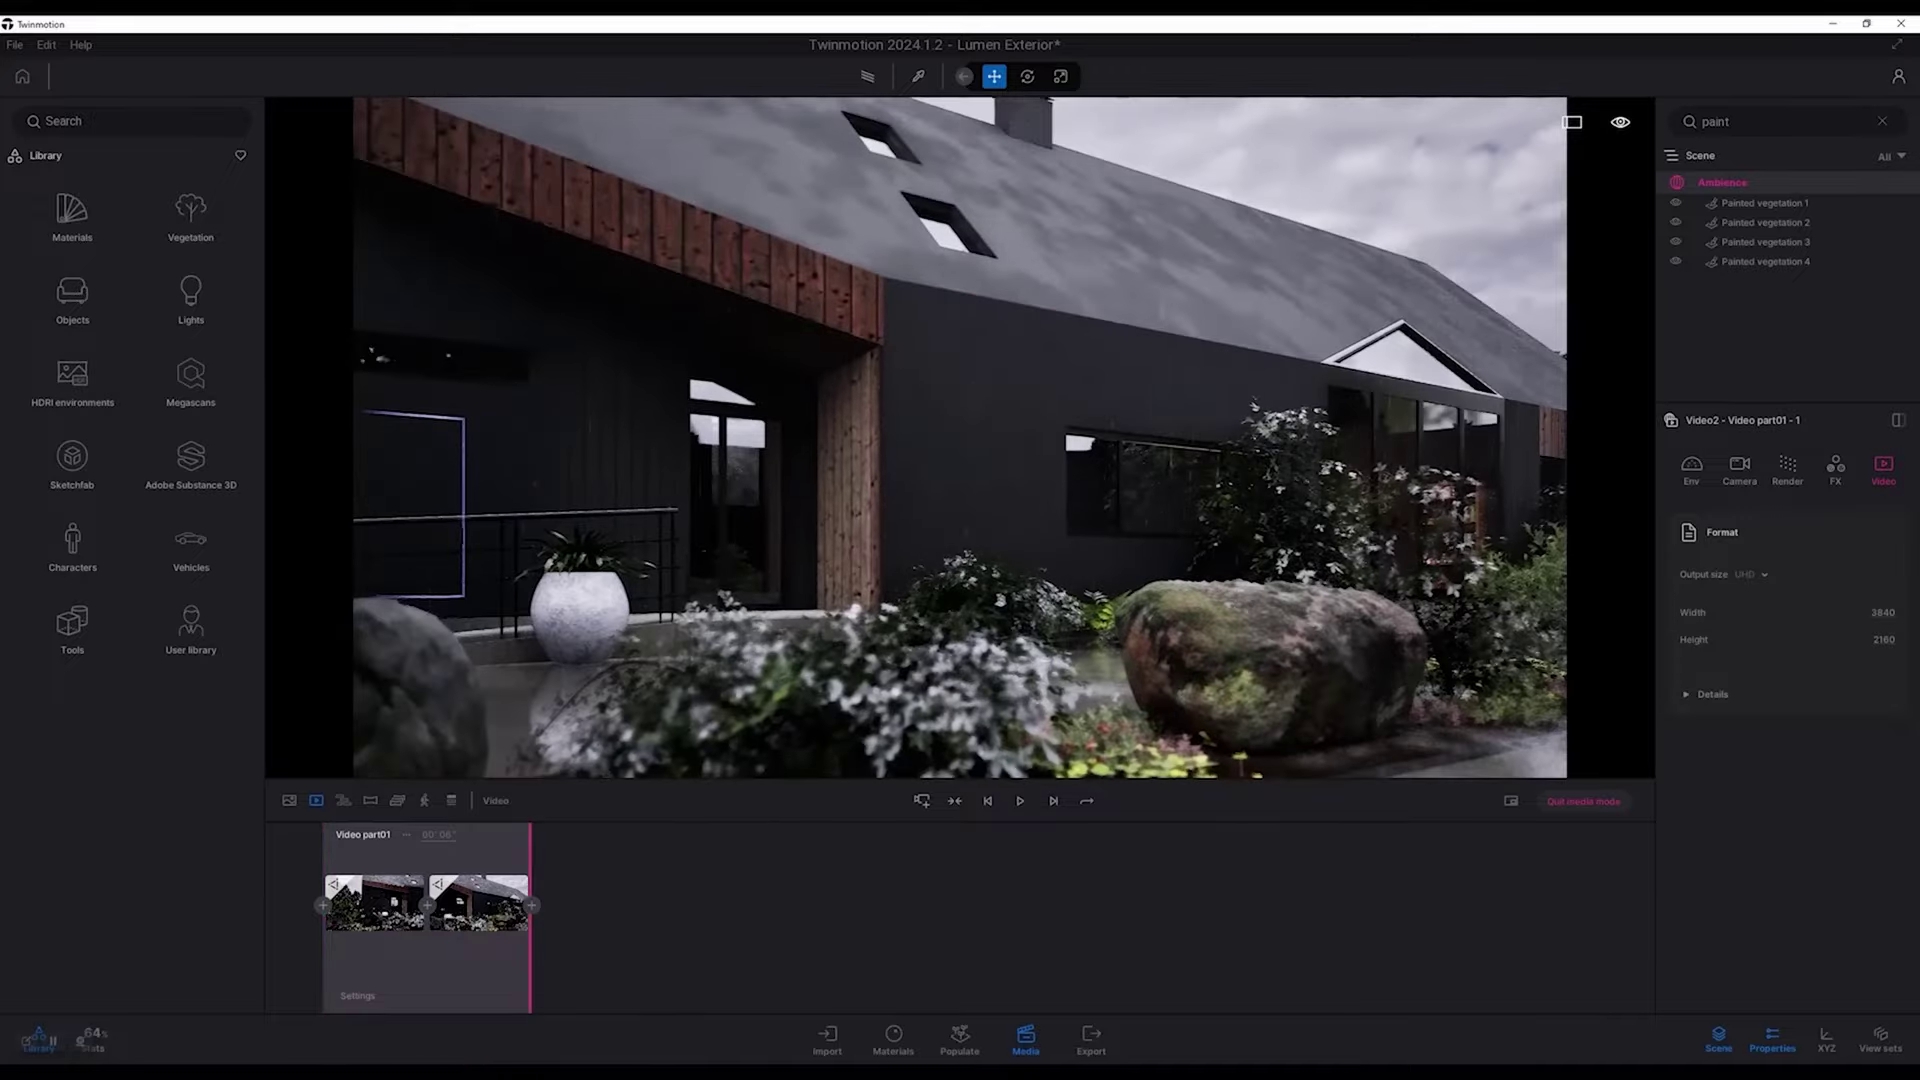
{"action": "left_click", "coordinate": [316, 800]}
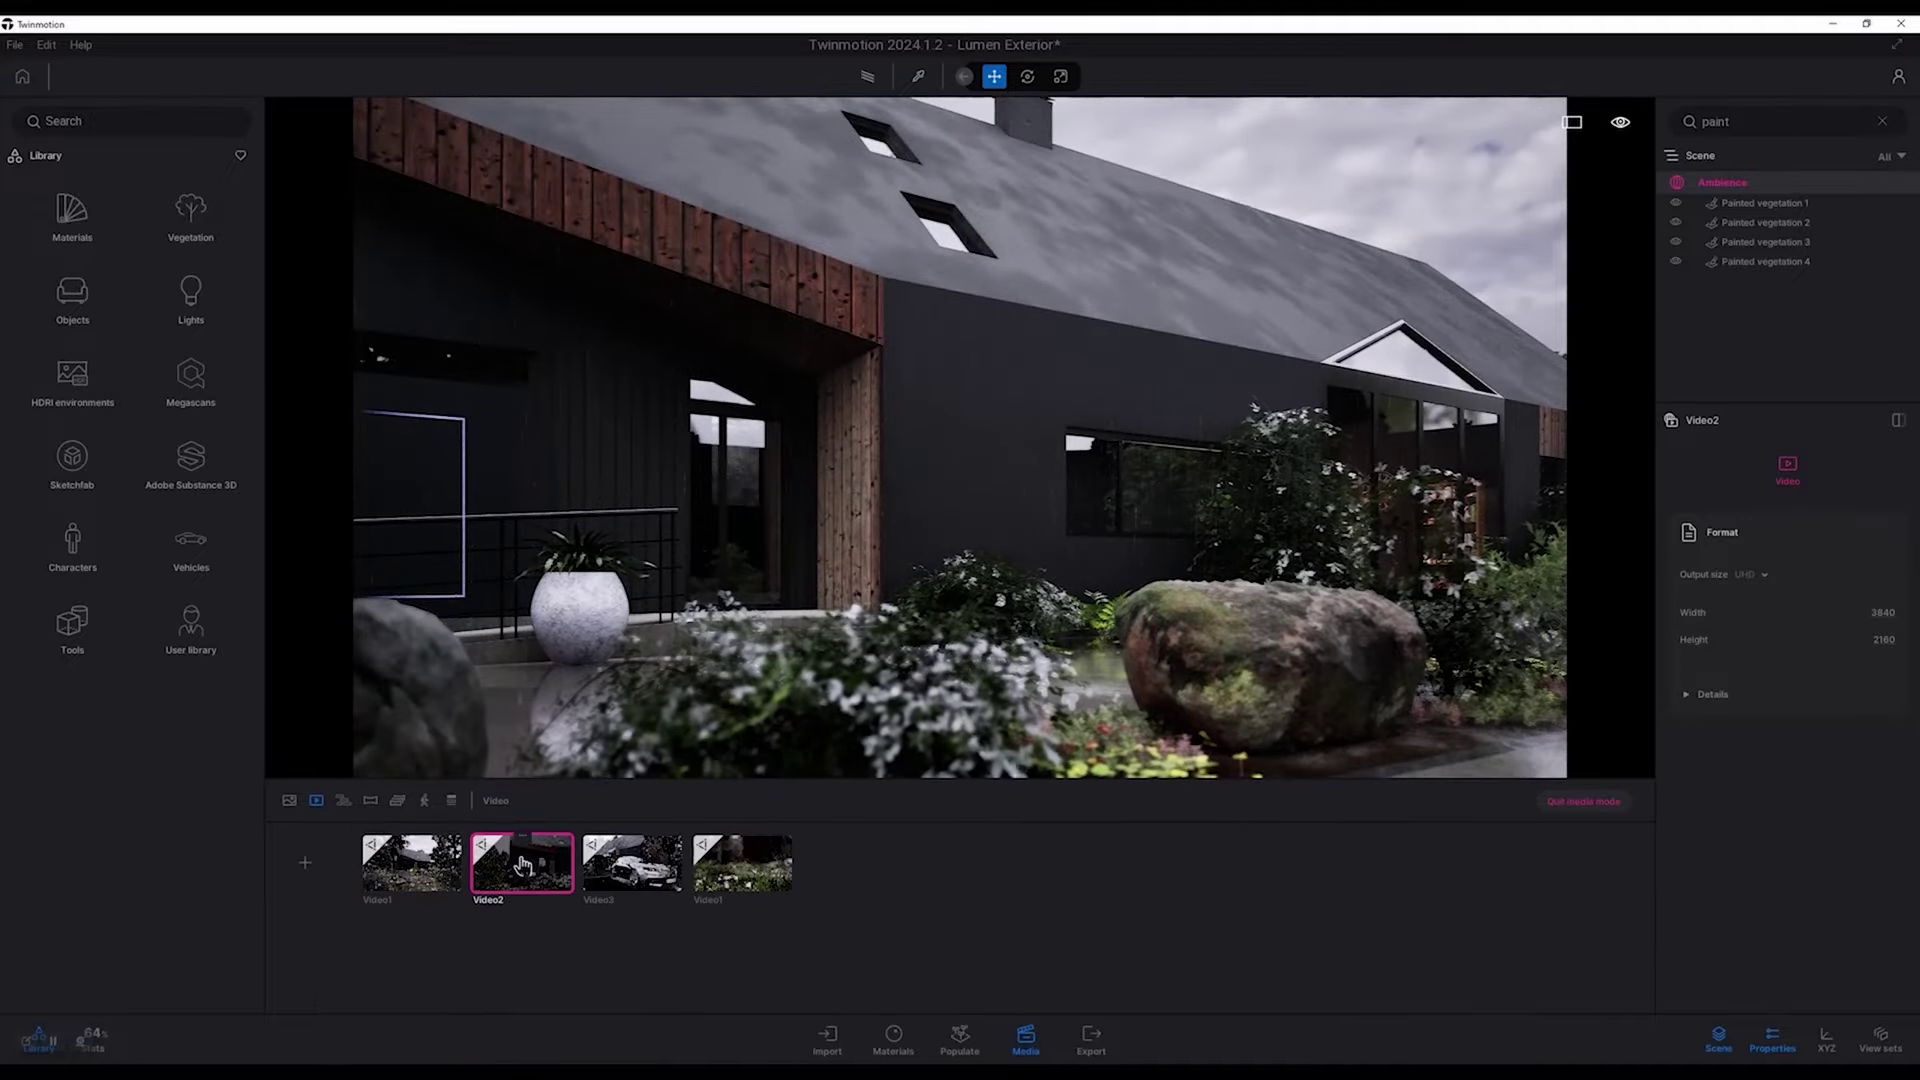
Step: Review Video3 with the parked car, open the white flower close-up video and show its output size options
{"action": "left_click", "coordinate": [632, 864]}
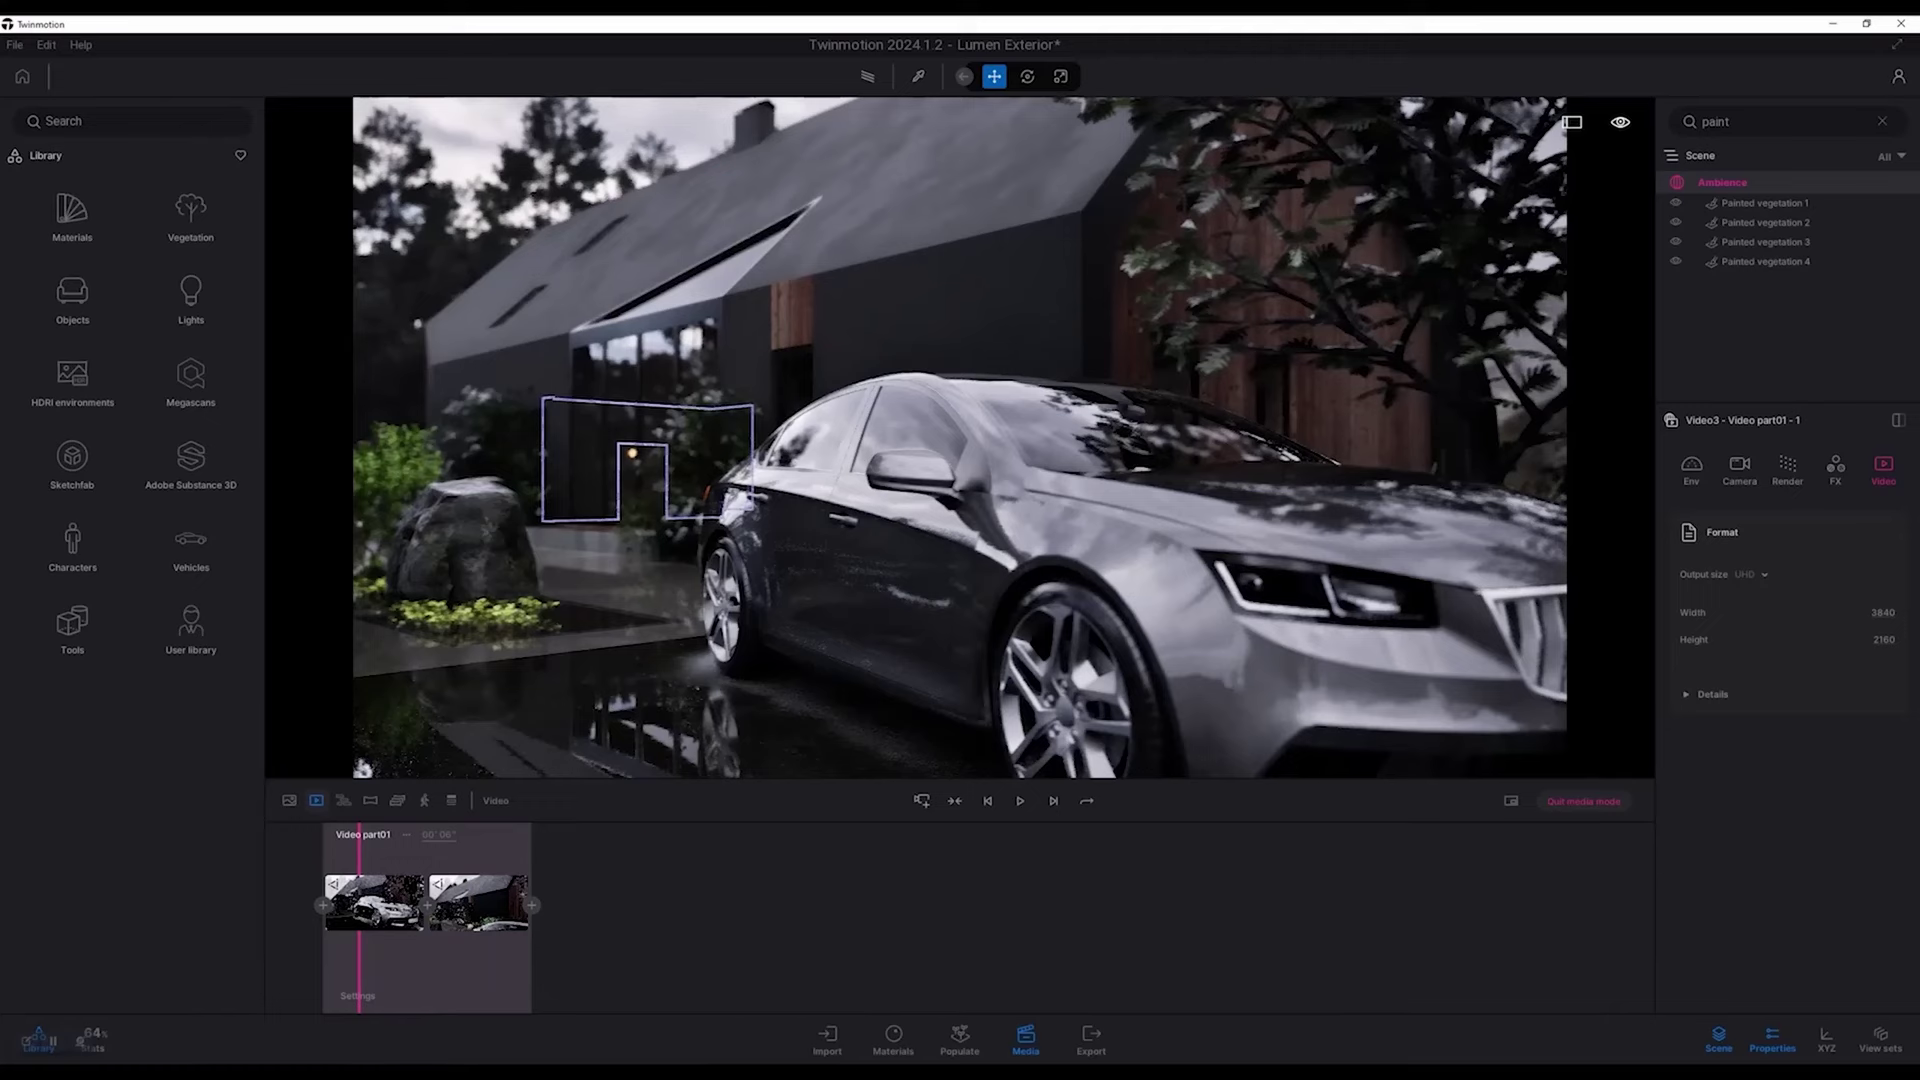
{"action": "left_click", "coordinate": [316, 801]}
{"action": "double_click", "coordinate": [742, 866]}
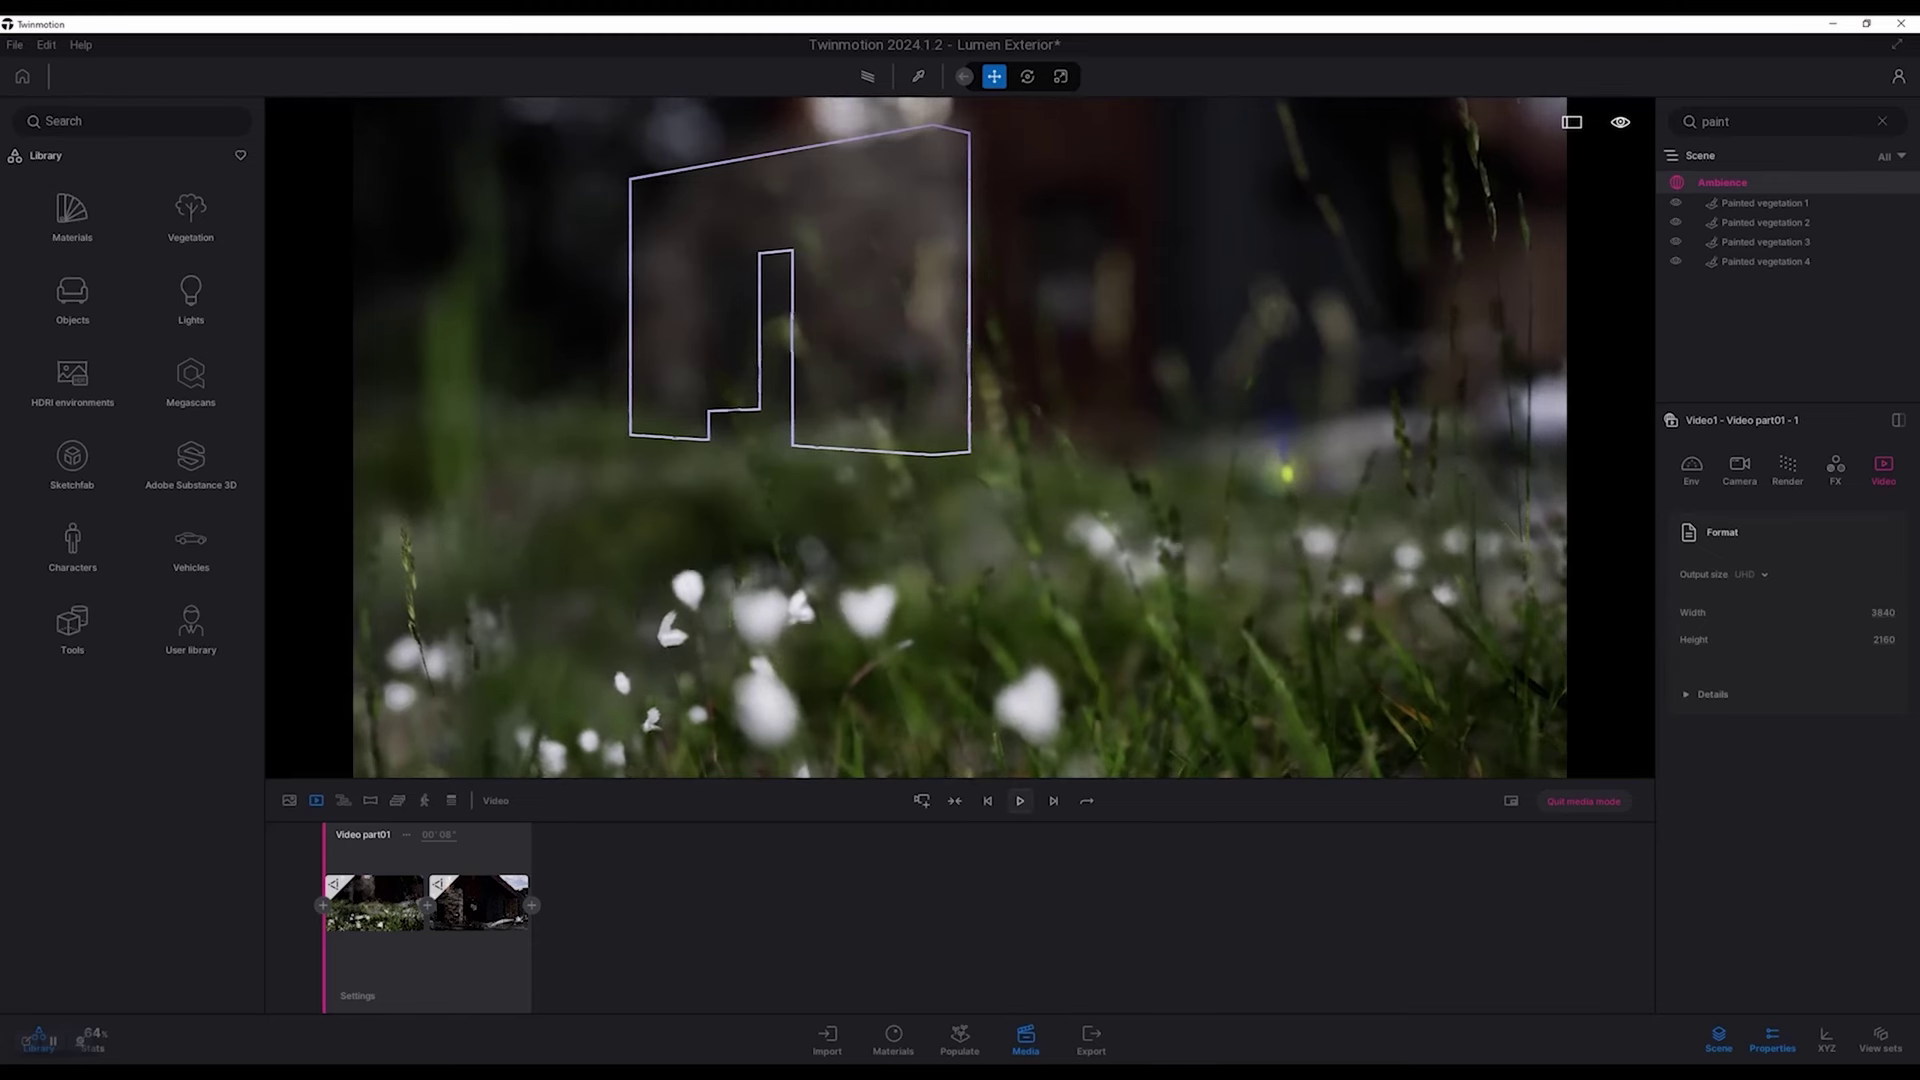
{"action": "left_click", "coordinate": [1751, 575]}
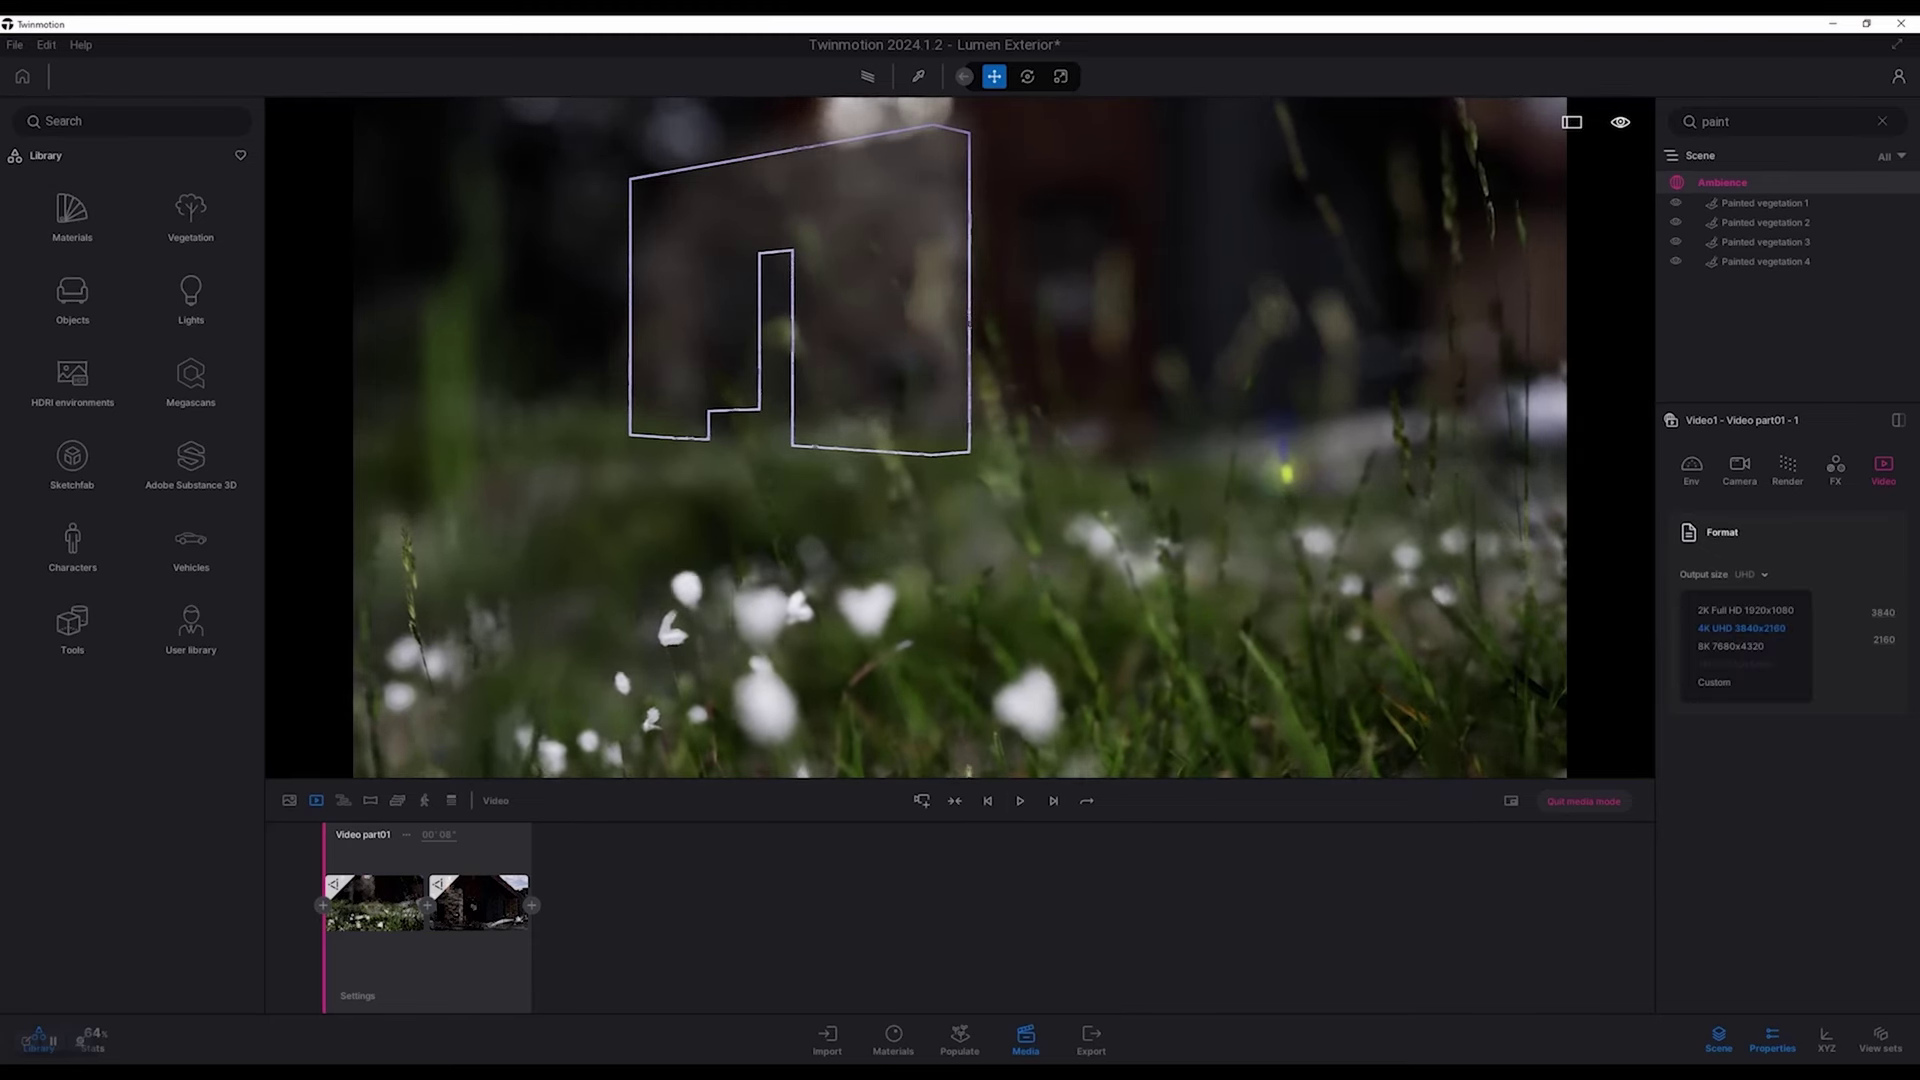